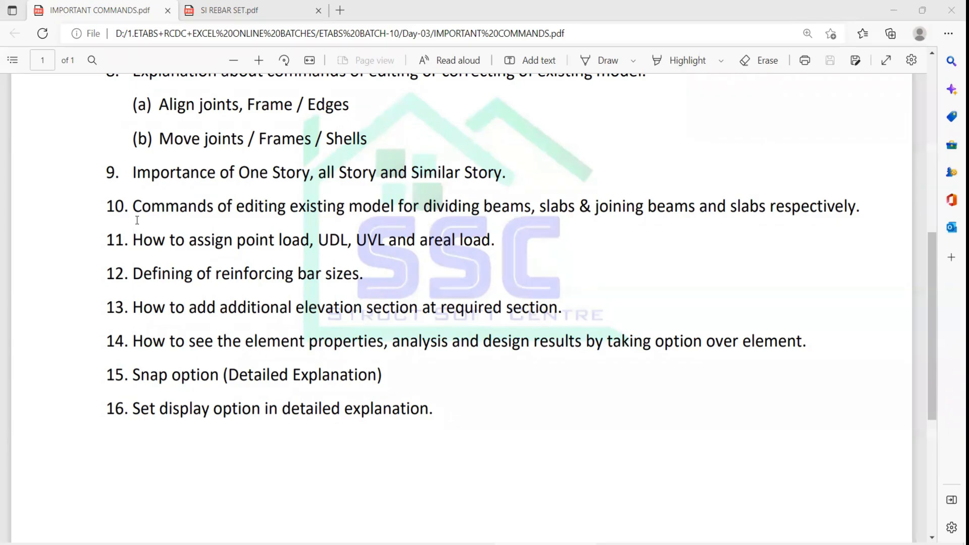
Step: Review item 11 on assigning point load, UDL, UVL and areal load in the commands PDF, and switch to ETABS
scroll(186, 119, "up", 3)
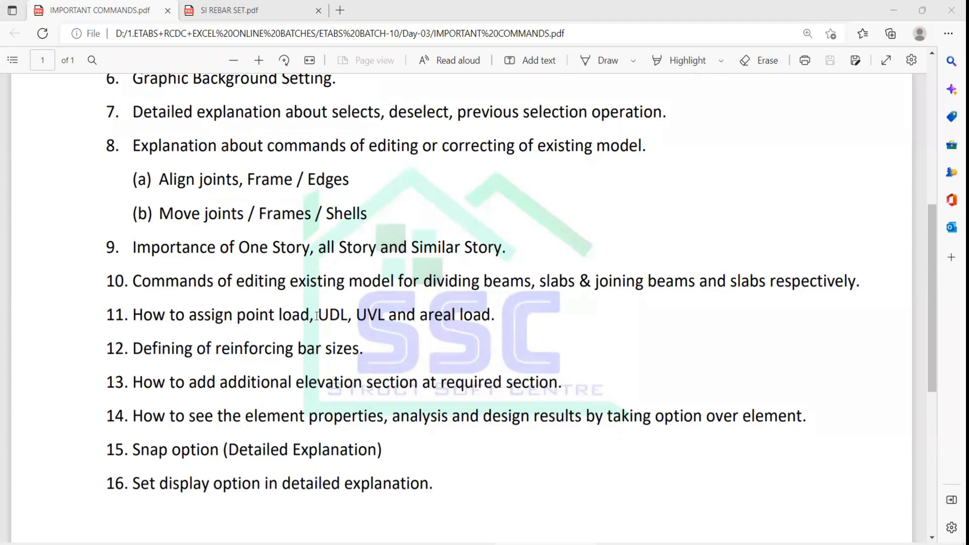
left_click_drag(309, 314, 242, 315)
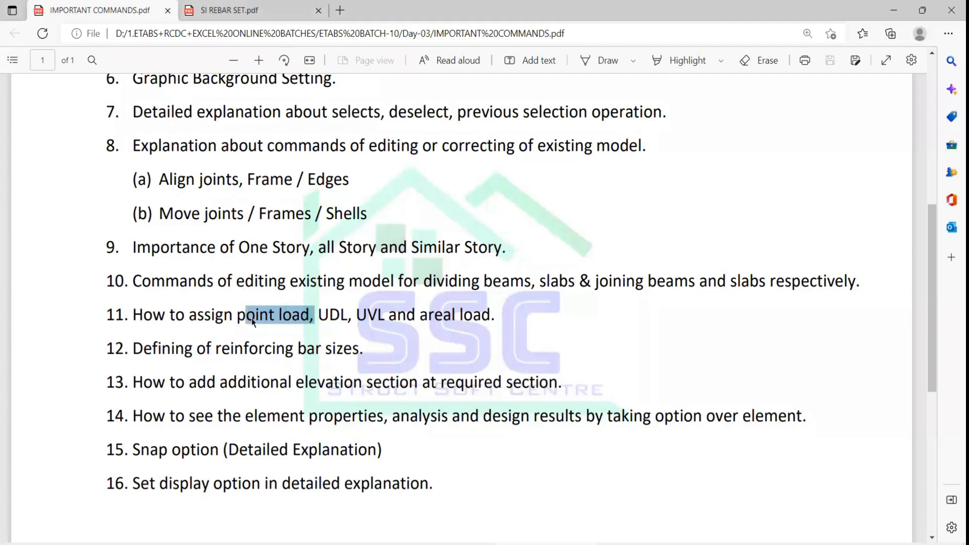
left_click(310, 315)
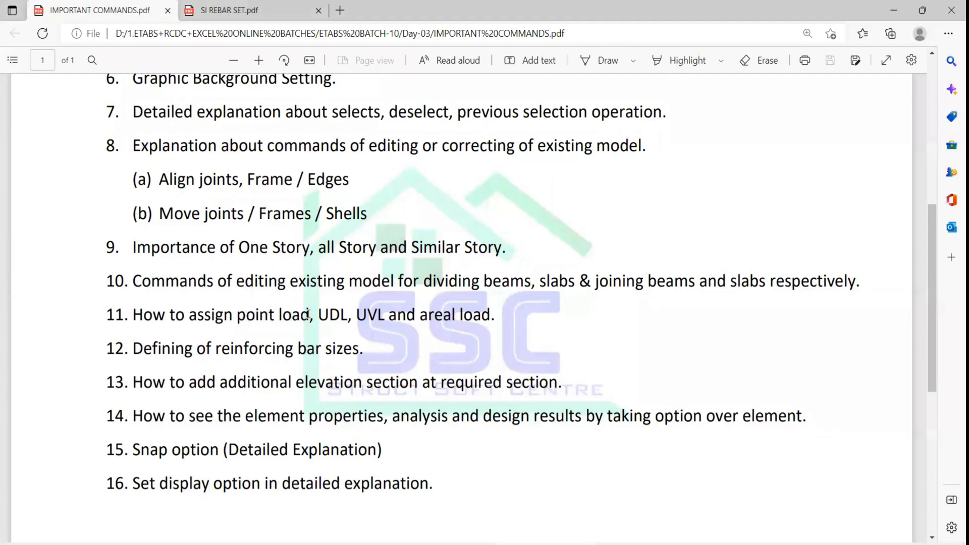
left_click_drag(309, 315, 245, 315)
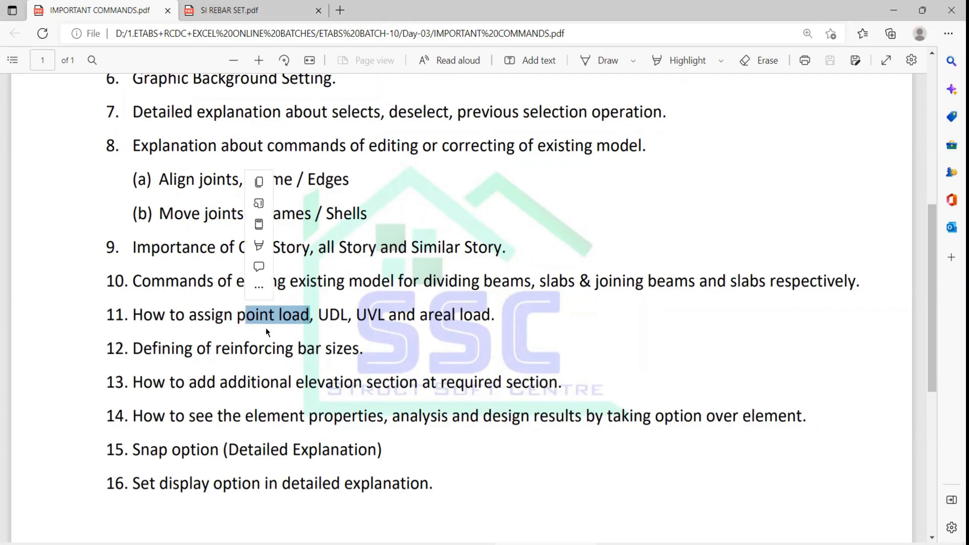
left_click_drag(348, 314, 320, 317)
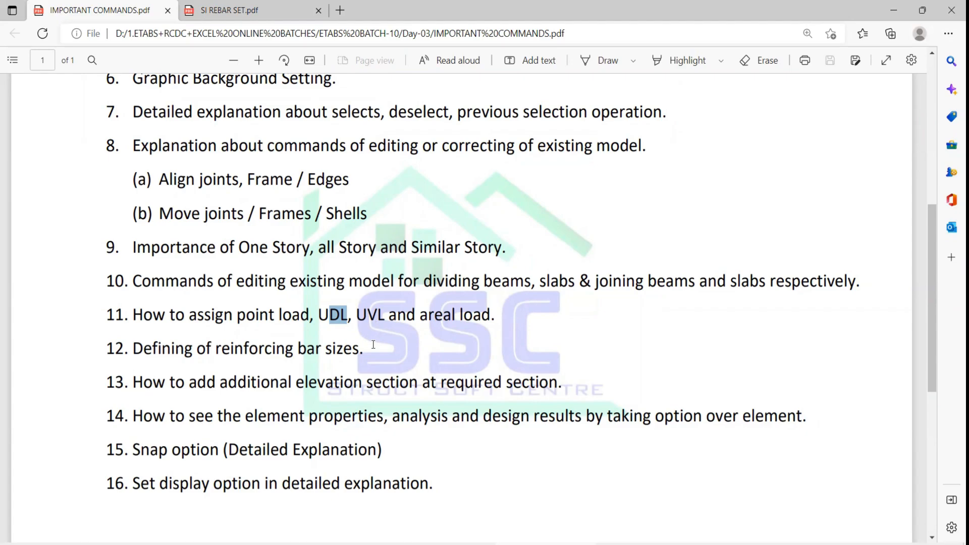
left_click_drag(416, 316, 495, 317)
left_click(493, 348)
key("alt+Tab")
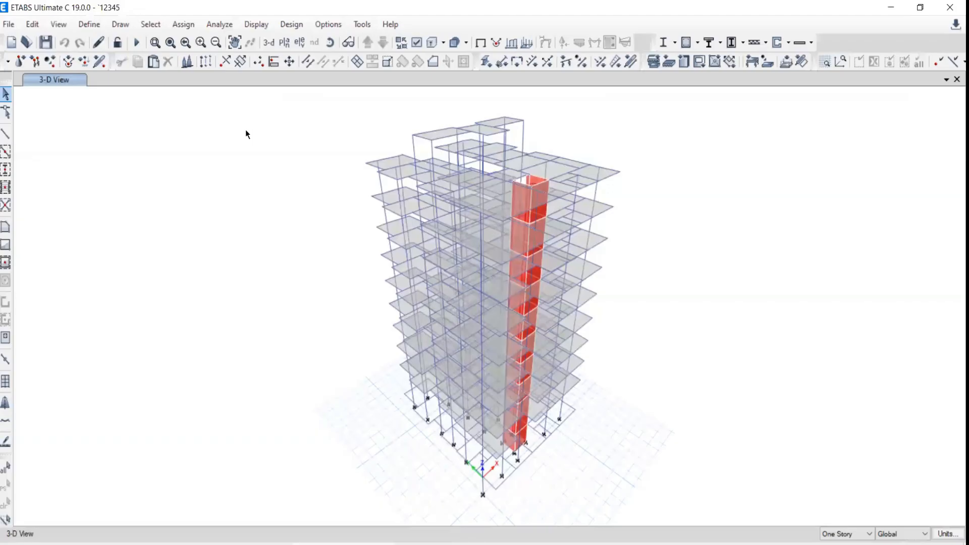
left_click(284, 42)
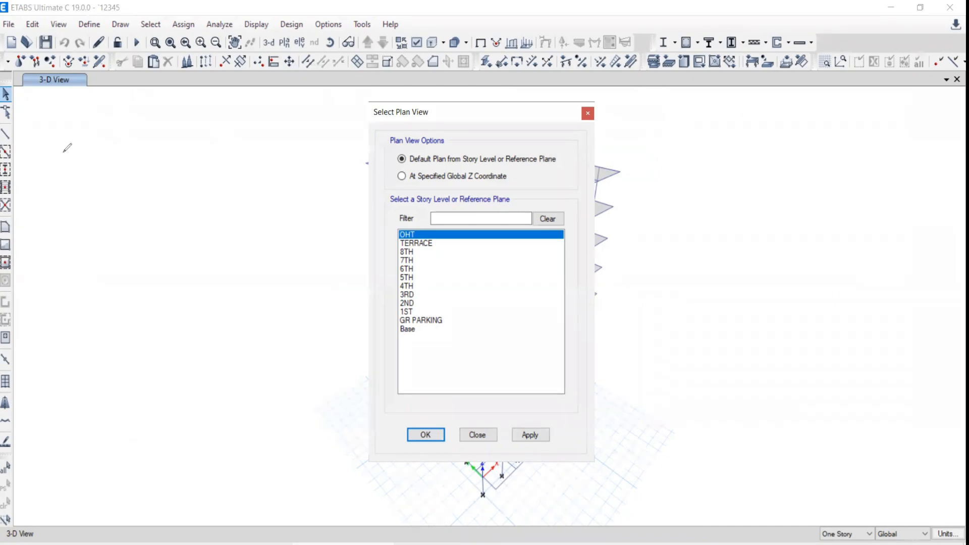
mouse_move(82, 164)
left_mouse_down()
mouse_move(82, 196)
mouse_move(103, 188)
left_mouse_up()
left_click(37, 176)
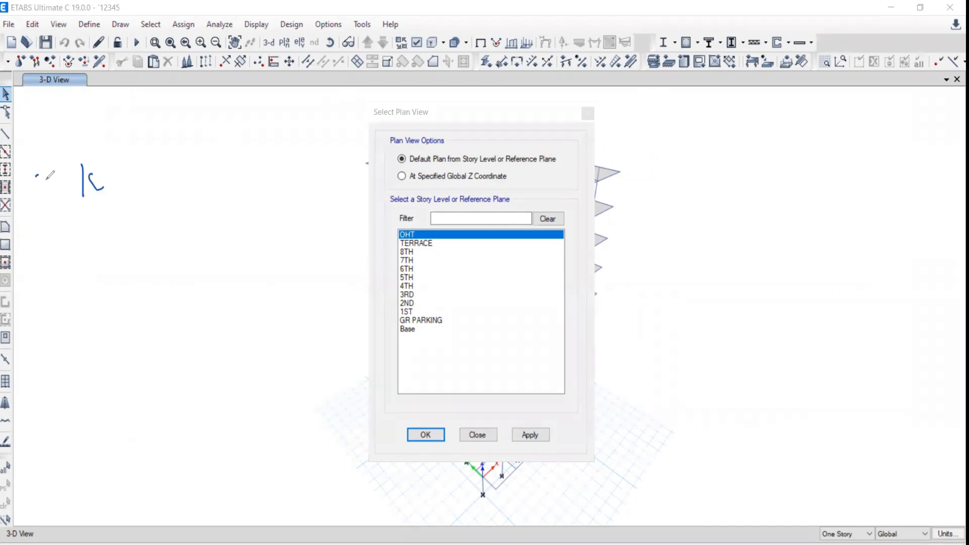
left_click_drag(46, 179, 49, 180)
left_click_drag(117, 166, 117, 193)
left_click_drag(118, 173, 131, 194)
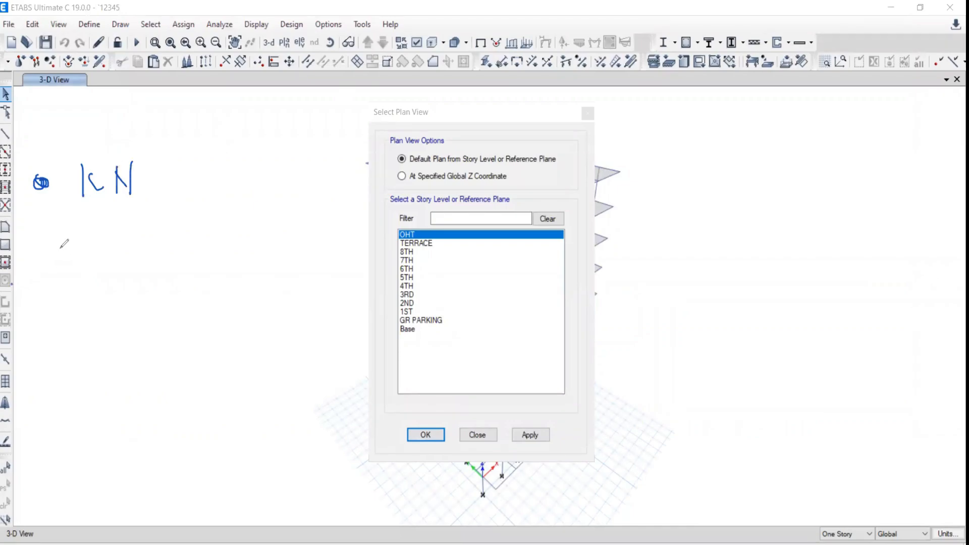
left_click_drag(11, 284, 76, 238)
mouse_move(13, 280)
left_mouse_down()
mouse_move(69, 237)
mouse_move(111, 263)
mouse_move(131, 259)
left_mouse_up()
left_click_drag(131, 237, 140, 255)
mouse_move(140, 255)
left_mouse_down()
mouse_move(140, 233)
mouse_move(134, 287)
mouse_move(162, 258)
mouse_move(171, 275)
left_mouse_up()
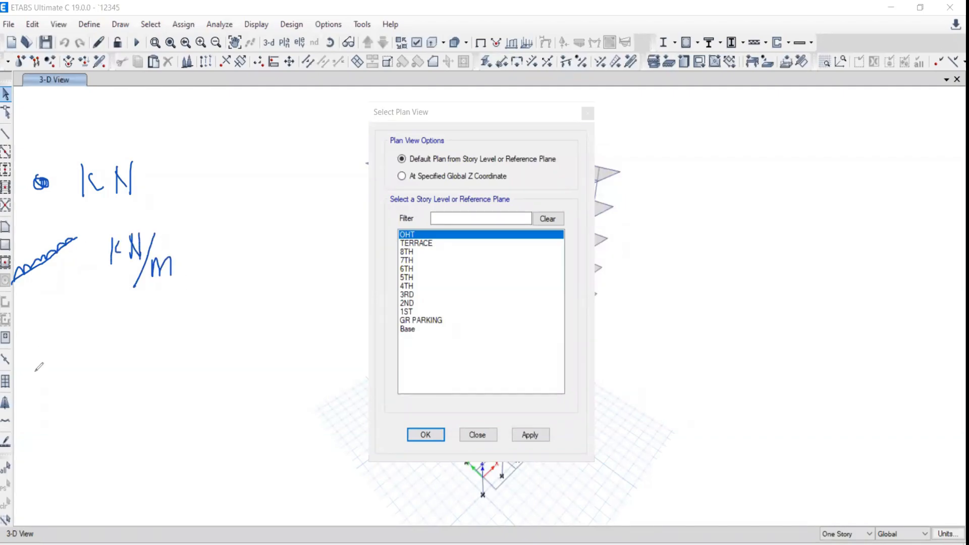
mouse_move(41, 350)
left_mouse_down()
mouse_move(78, 344)
mouse_move(50, 376)
mouse_move(41, 350)
left_mouse_up()
left_click_drag(66, 306, 71, 356)
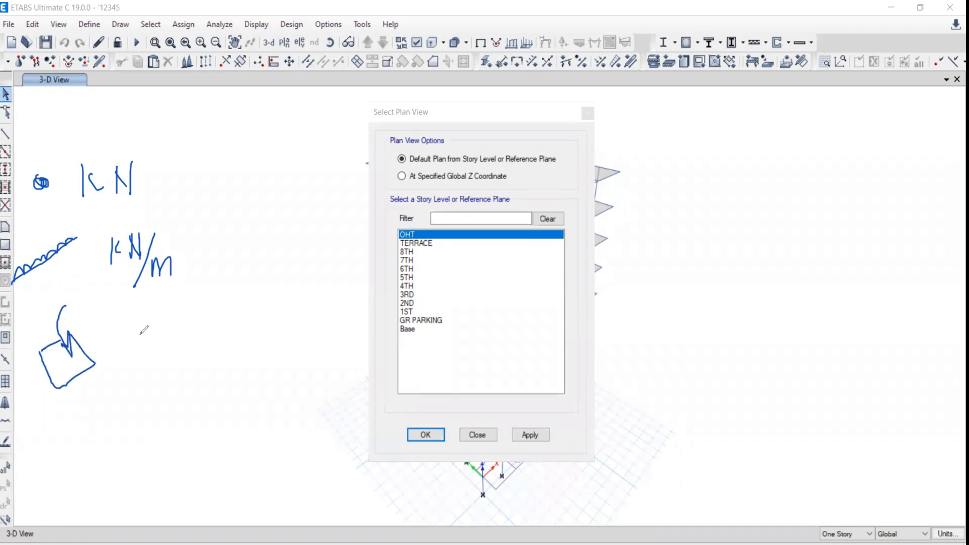
left_click_drag(141, 321, 138, 359)
mouse_move(150, 327)
left_mouse_down()
mouse_move(132, 344)
mouse_move(167, 359)
left_mouse_up()
mouse_move(181, 331)
left_mouse_down()
mouse_move(180, 354)
mouse_move(191, 358)
mouse_move(260, 337)
left_mouse_up()
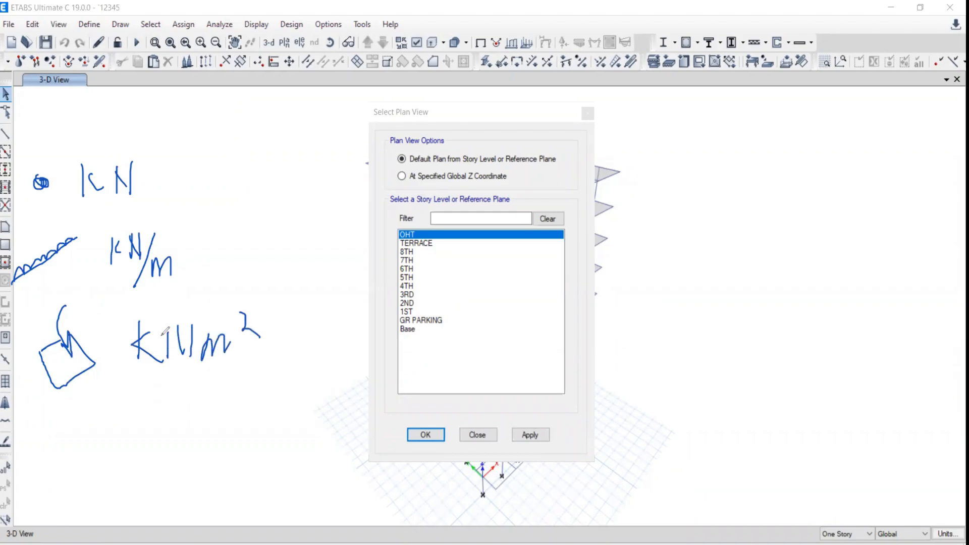
left_click_drag(166, 327, 185, 353)
left_click_drag(124, 384, 234, 372)
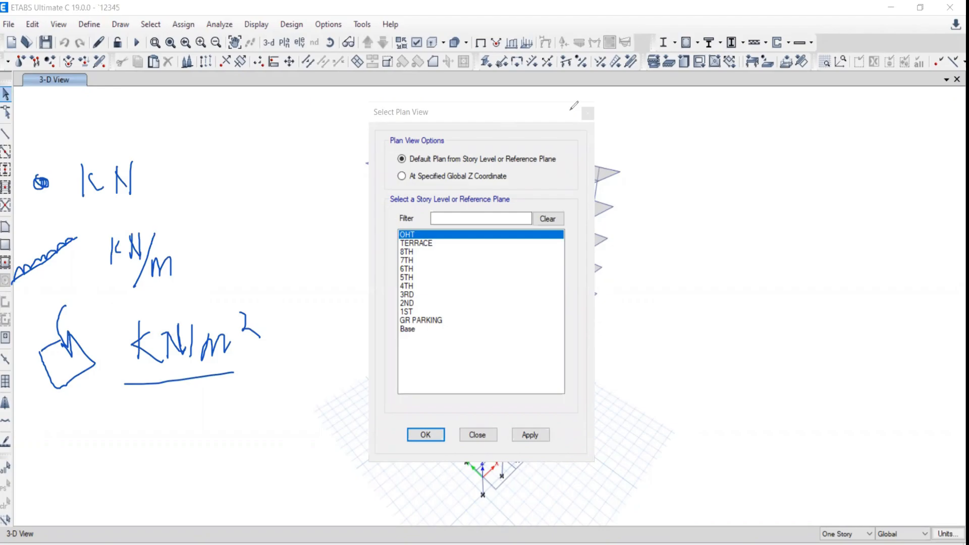
left_click(588, 113)
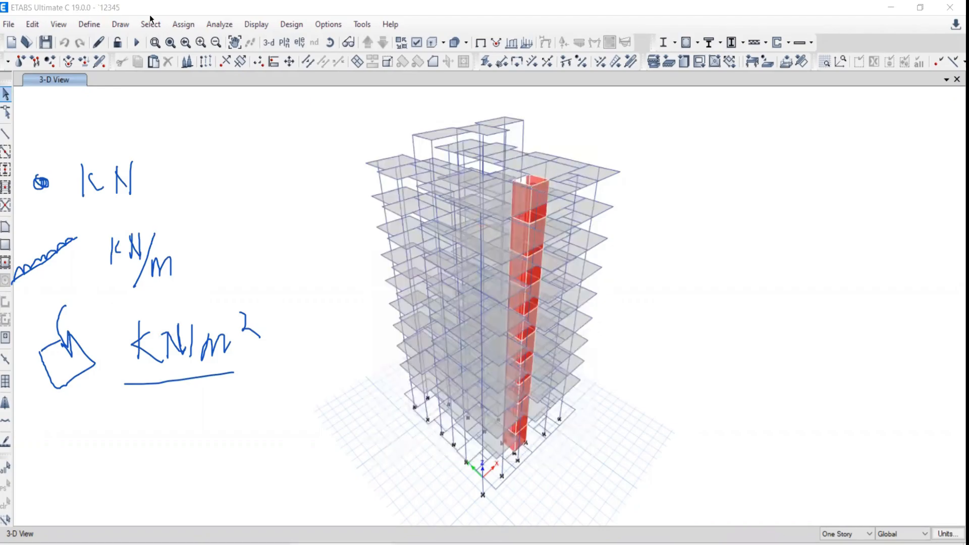
Step: Open the plan view of the 6TH story
left_click(285, 43)
left_click(406, 269)
left_click(540, 437)
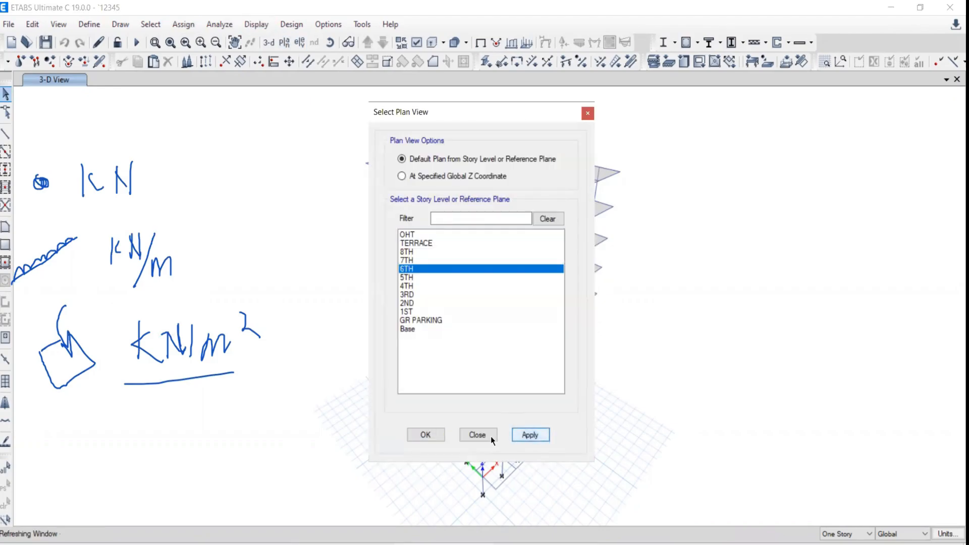
left_click(491, 437)
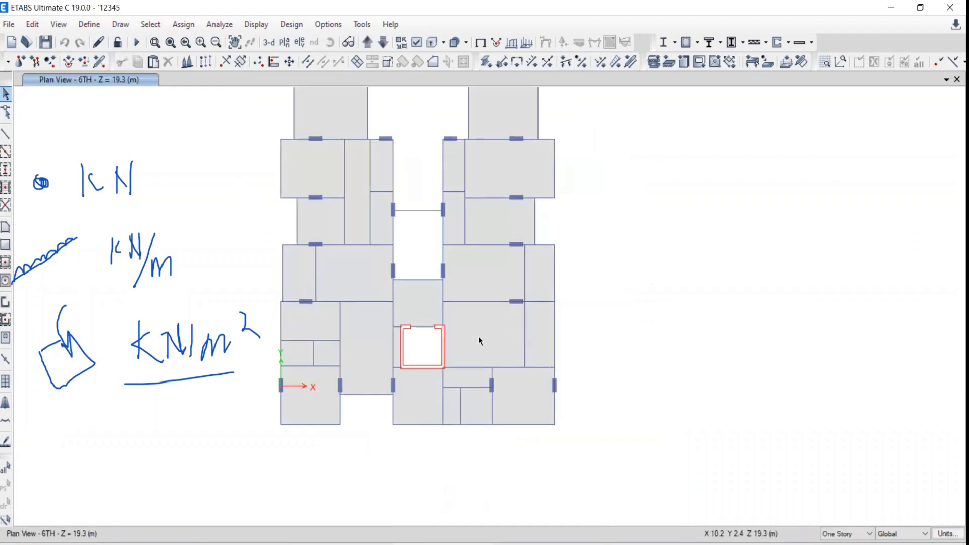
Step: Select the large slab beside the red-outlined core and start a uniform shell load assignment with the Live load pattern
left_click(485, 338)
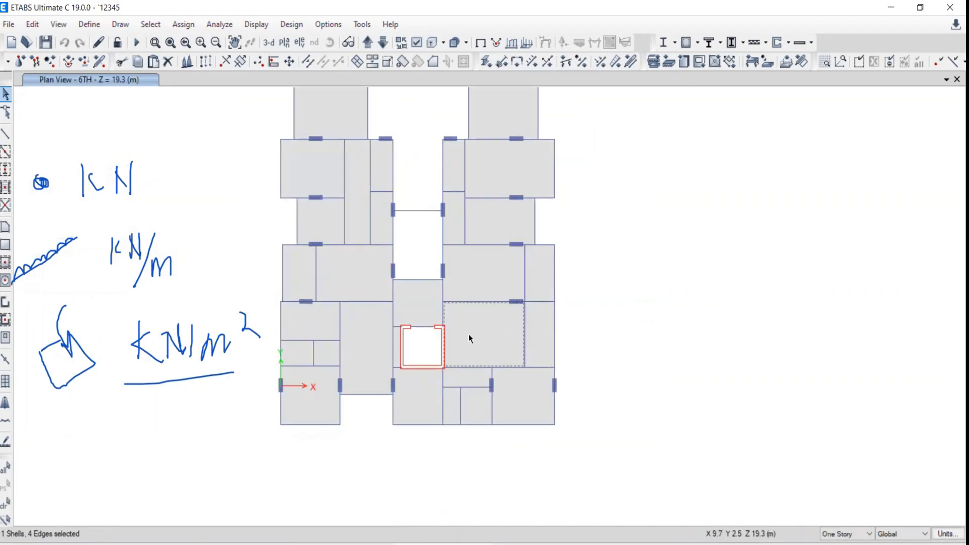
left_click(183, 25)
mouse_move(206, 166)
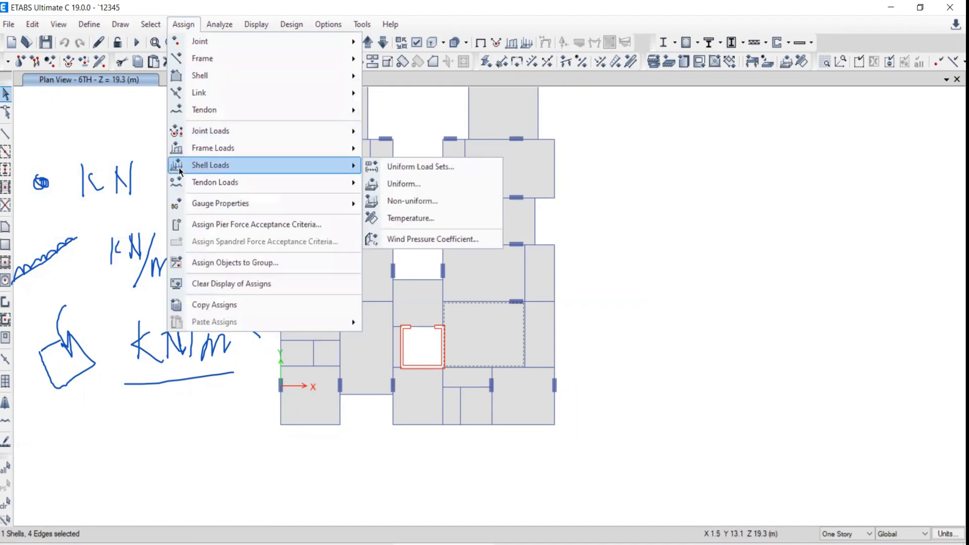
left_click(399, 185)
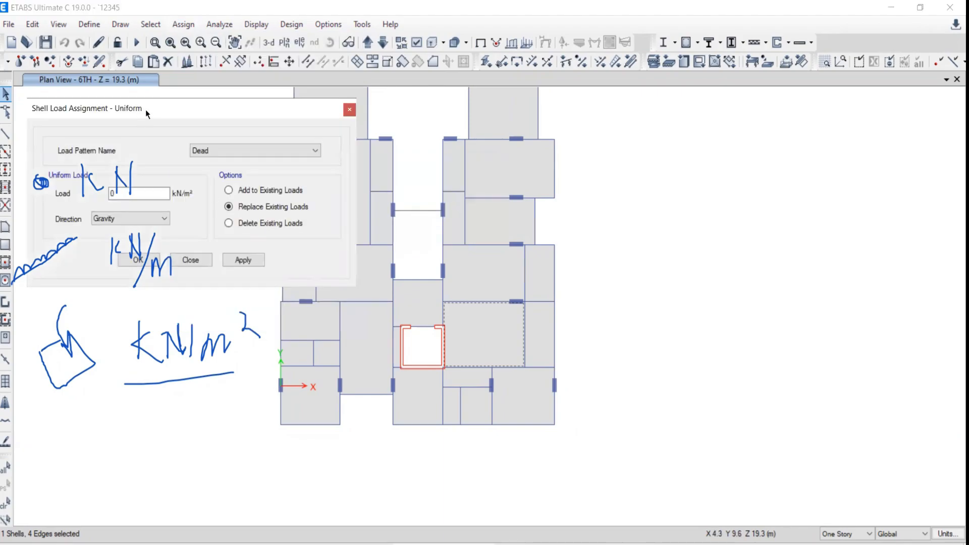
left_click(213, 152)
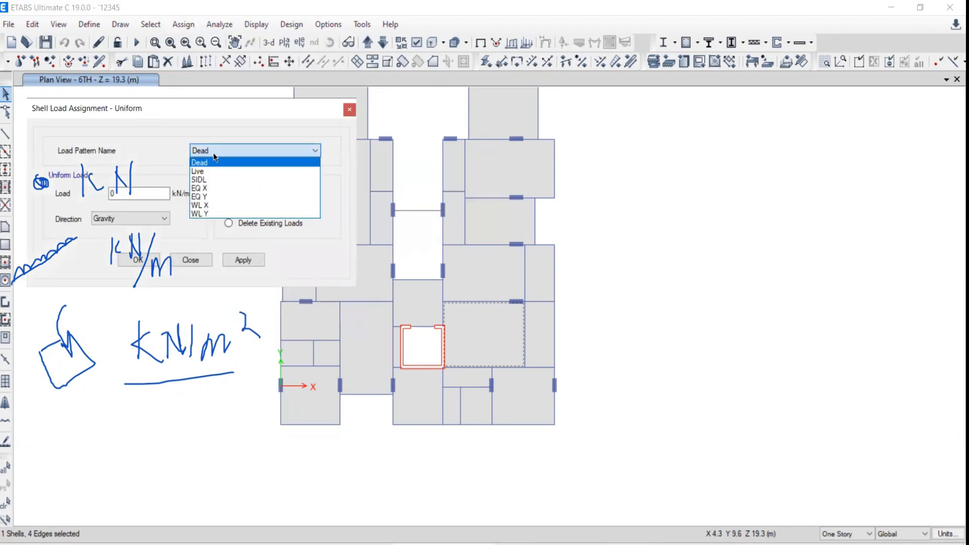
left_click(202, 171)
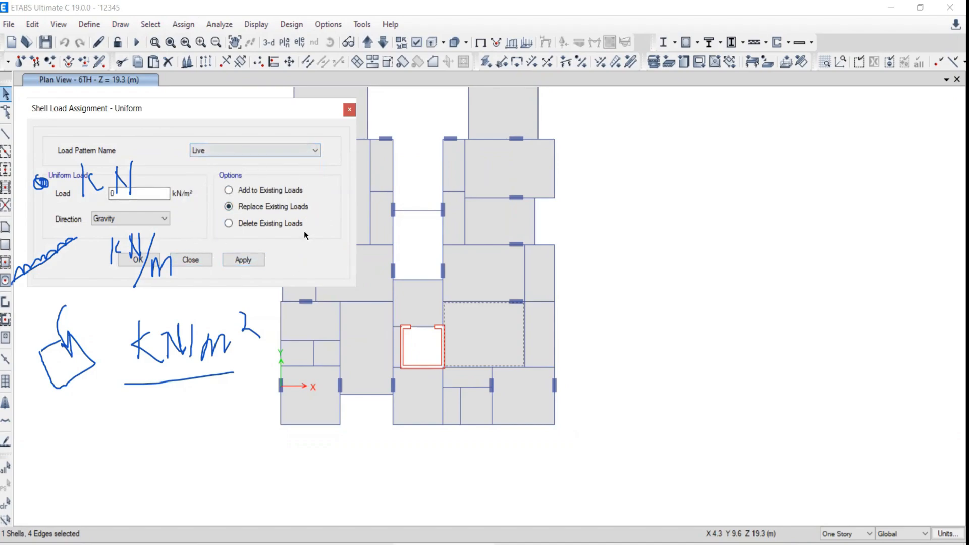
Step: Apply a uniform Live load of 2 kN/m² in the Gravity direction to the selected slab, replacing existing loads
left_click_drag(101, 105, 669, 167)
double_click(684, 257)
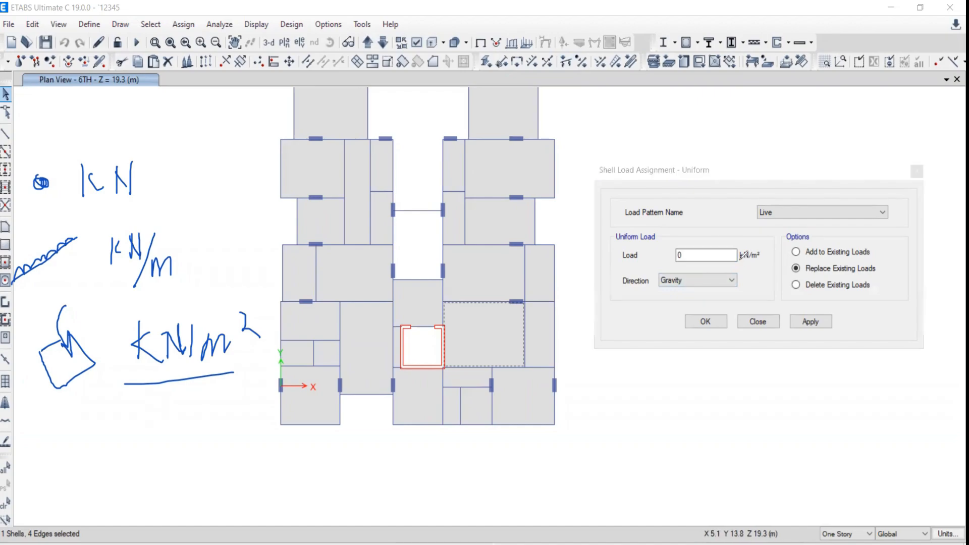
mouse_move(740, 259)
left_mouse_down()
mouse_move(768, 242)
mouse_move(735, 238)
mouse_move(768, 241)
left_mouse_up()
mouse_move(686, 258)
left_mouse_down()
mouse_move(682, 245)
mouse_move(686, 259)
left_mouse_up()
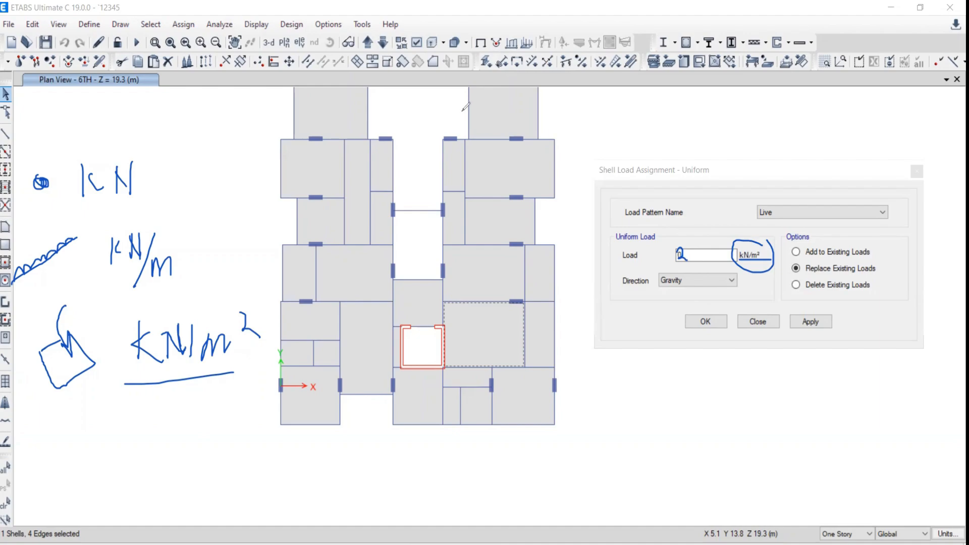
left_click_drag(678, 257, 754, 261)
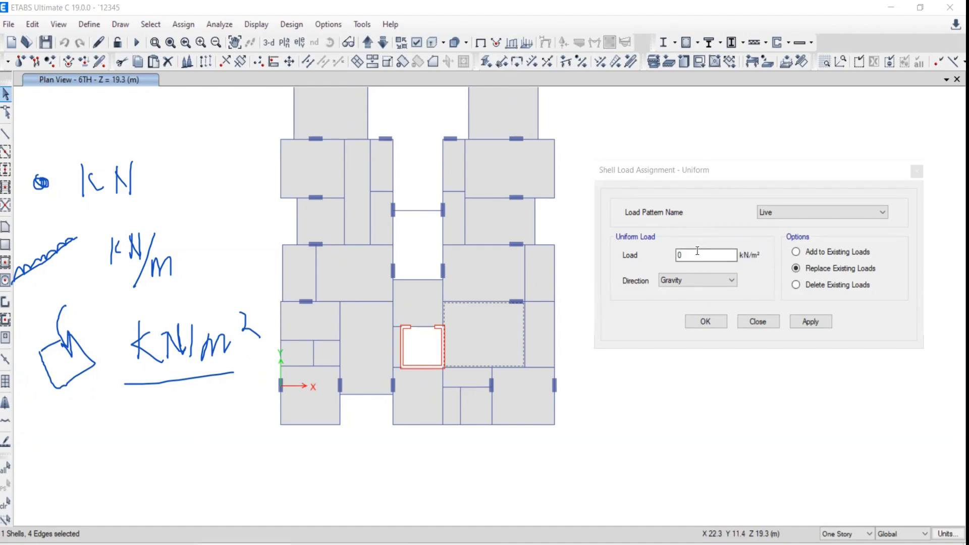
left_click_drag(695, 255, 651, 257)
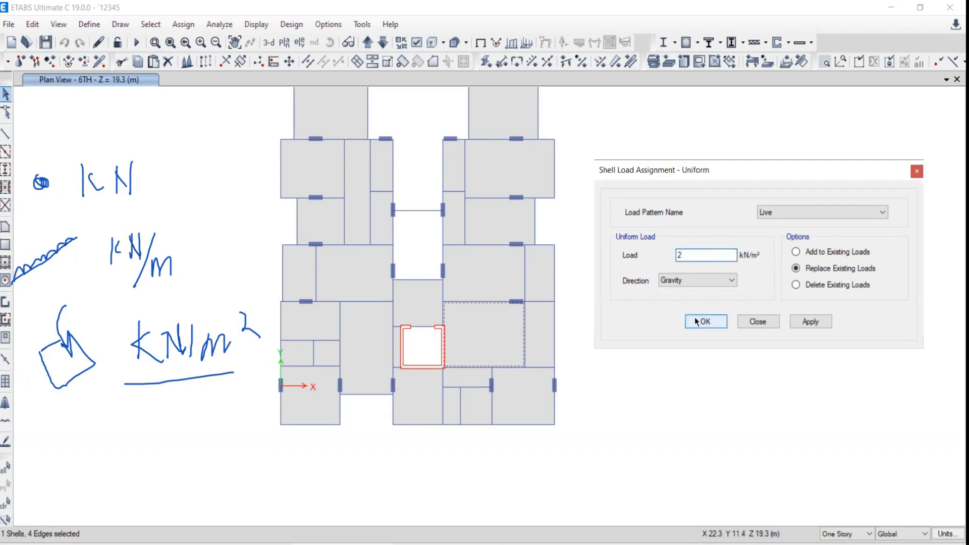
left_click(811, 321)
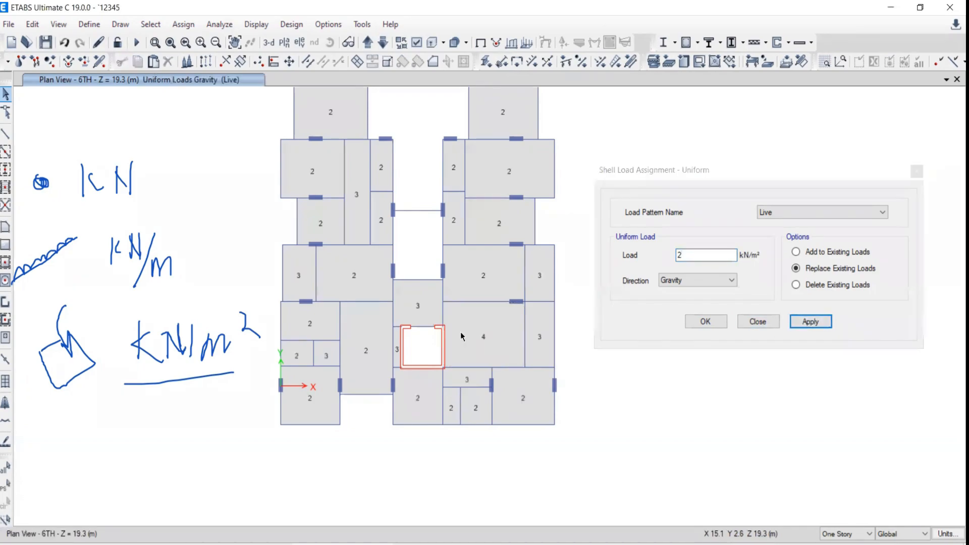
Step: Apply a uniform Live load of 7 kN/m² in the Gravity direction to the adjacent slab above, replacing existing loads
left_click(482, 279)
left_click(626, 256)
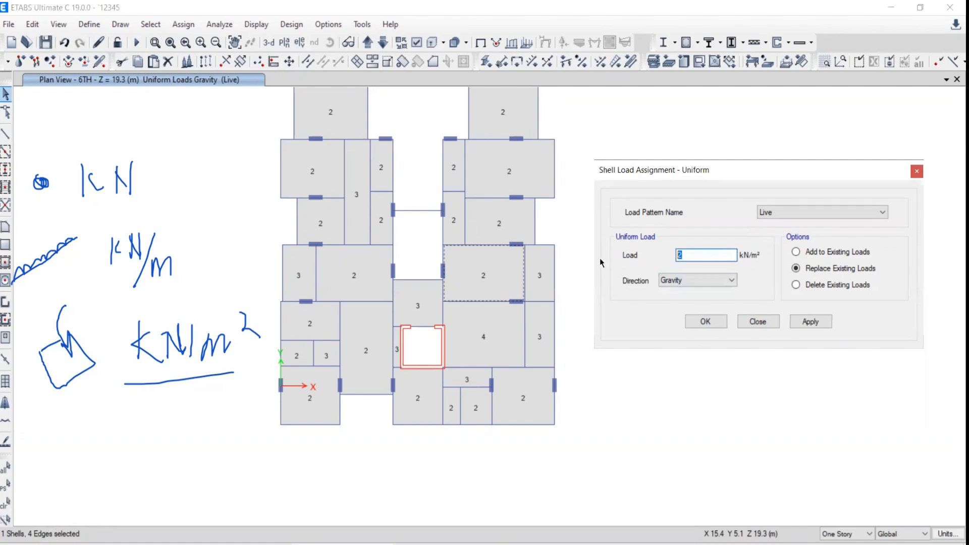
type("7")
left_click(811, 322)
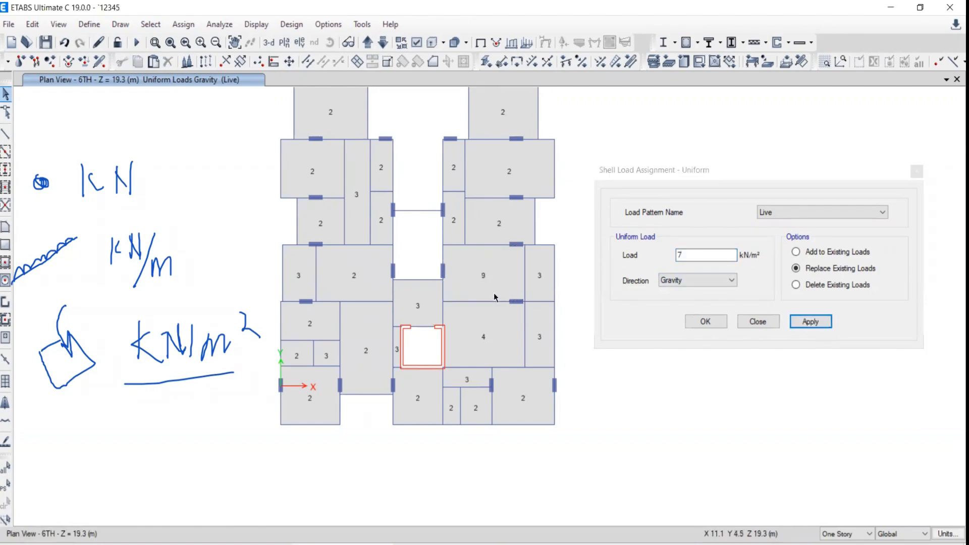
Step: Reselect the slab just loaded and delete its existing uniform Live load assignment
left_click(467, 282)
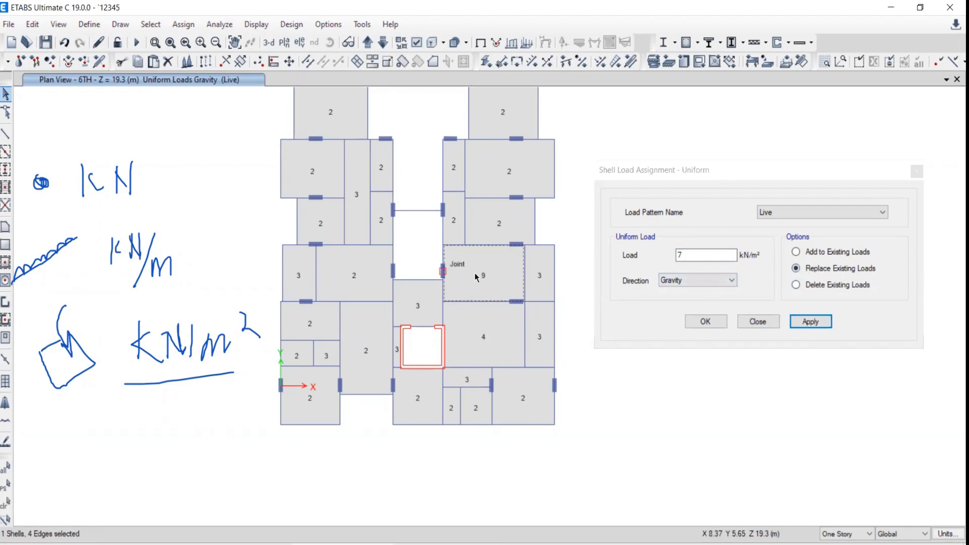
left_click(801, 272)
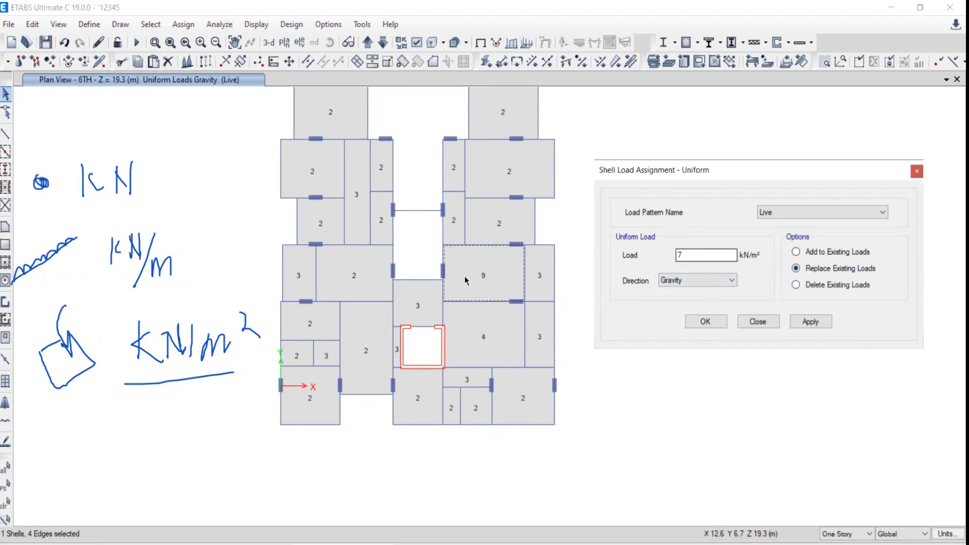
left_click(465, 277)
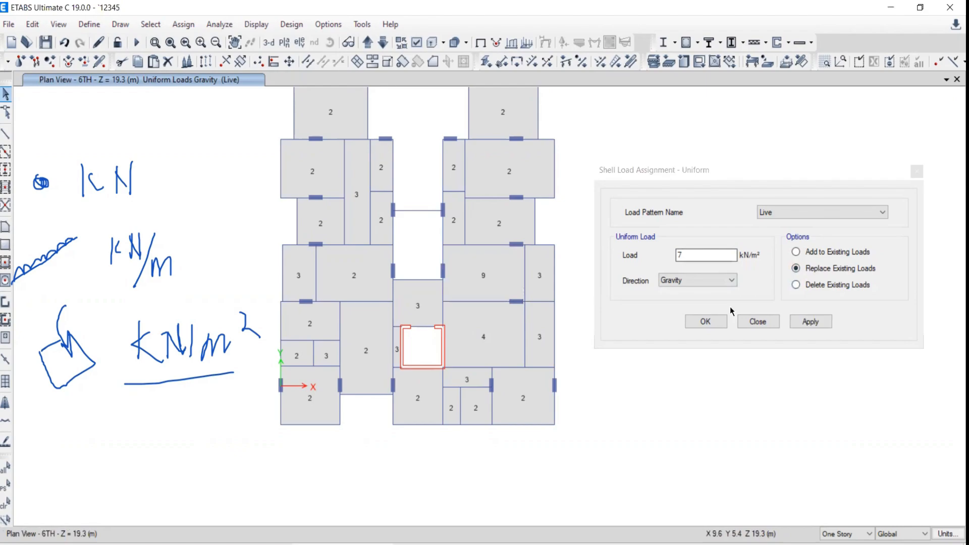
left_click(796, 284)
left_click(810, 321)
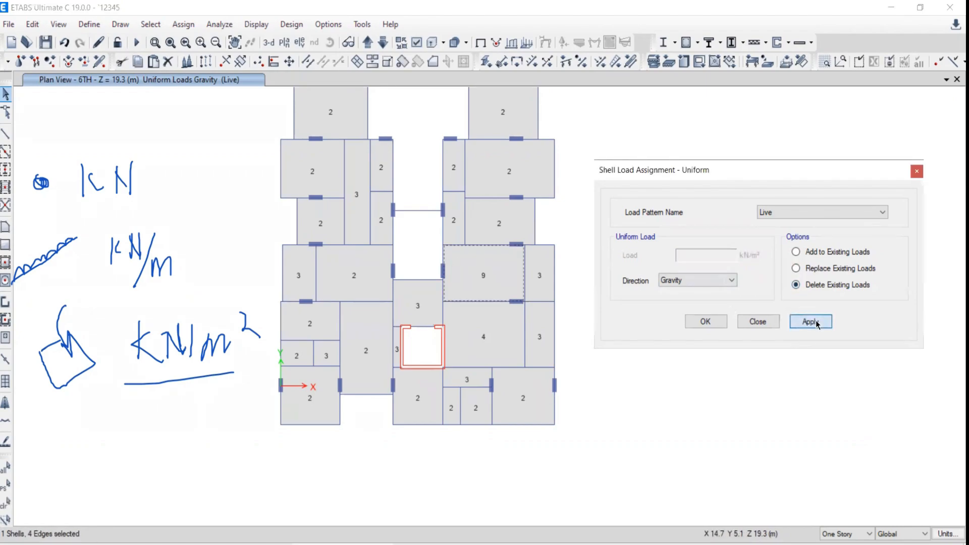
Step: Draw a separate rectangular floor slab in the empty area beside the building in the 6TH story plan
left_click(485, 281)
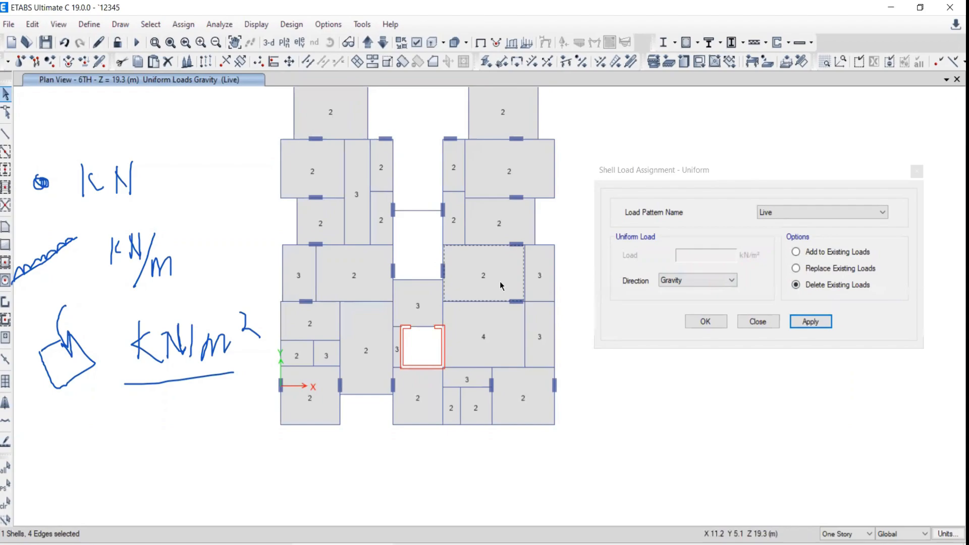
middle_click_drag(500, 280, 381, 295)
middle_click_drag(472, 304, 381, 318)
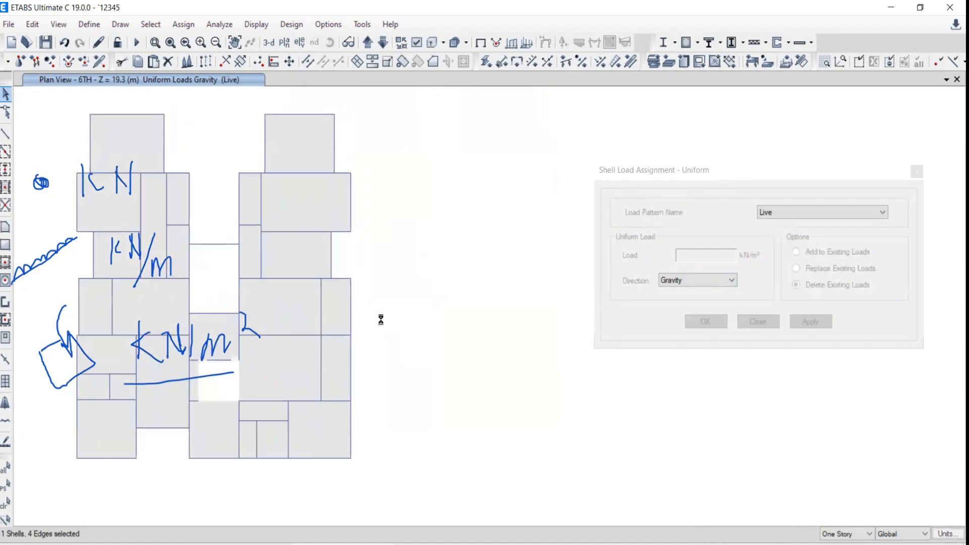
left_click(5, 246)
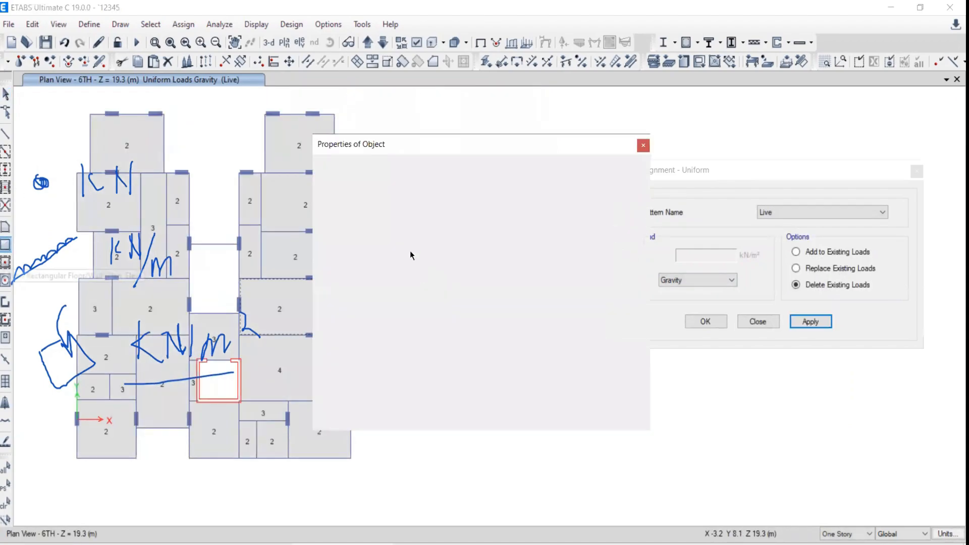
left_click_drag(439, 205, 546, 357)
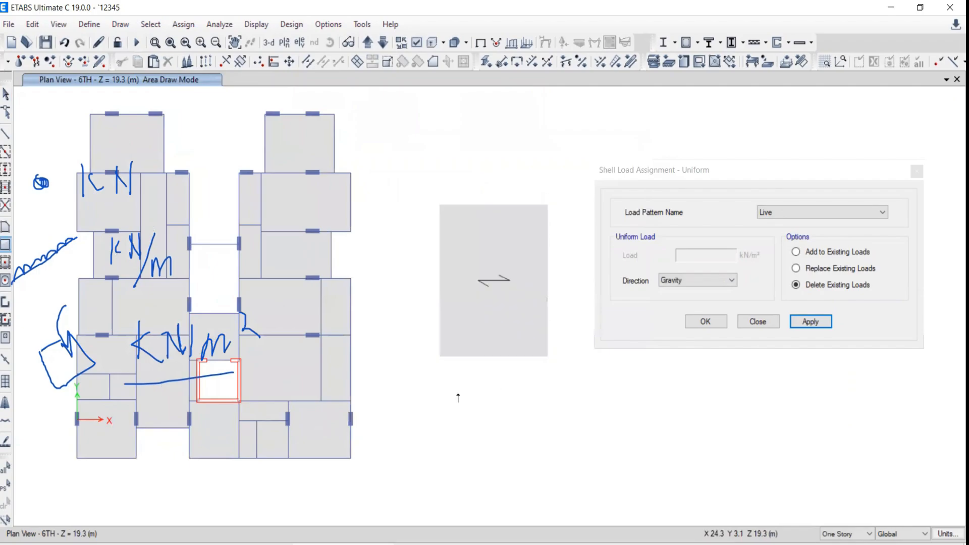
key("Escape")
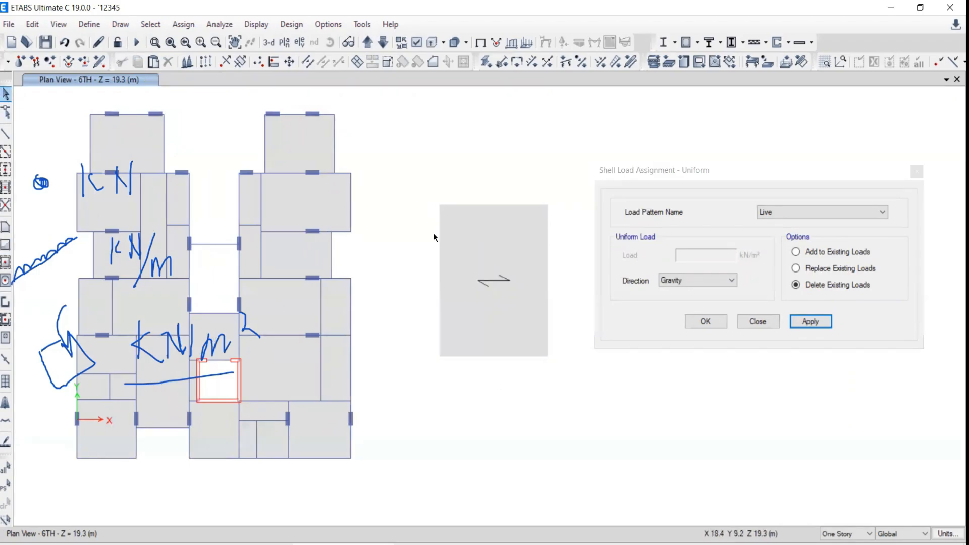
Step: Apply a uniform Live load of 2 kN/m² in the Gravity direction to the new detached slab, replacing existing loads
left_click(463, 239)
left_click(756, 321)
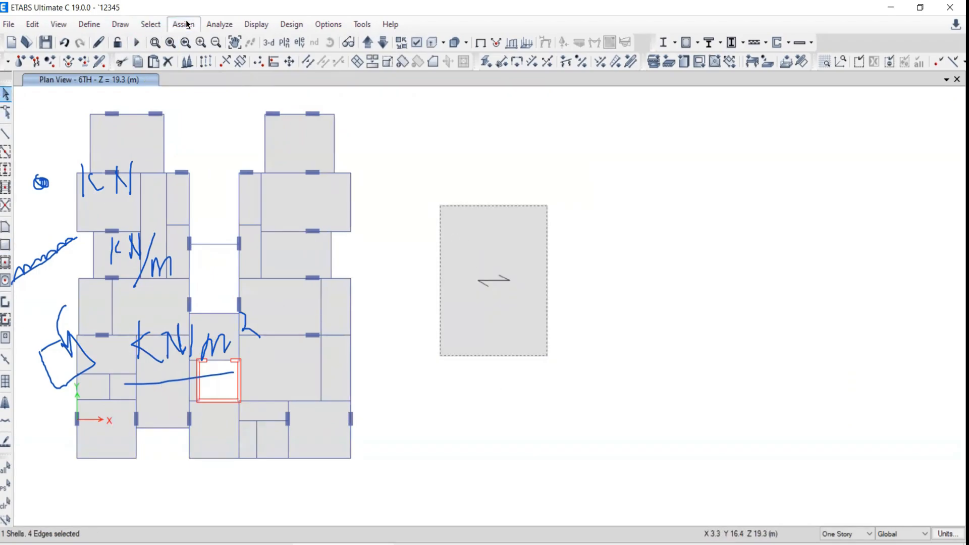
left_click(183, 24)
mouse_move(197, 165)
left_click(404, 184)
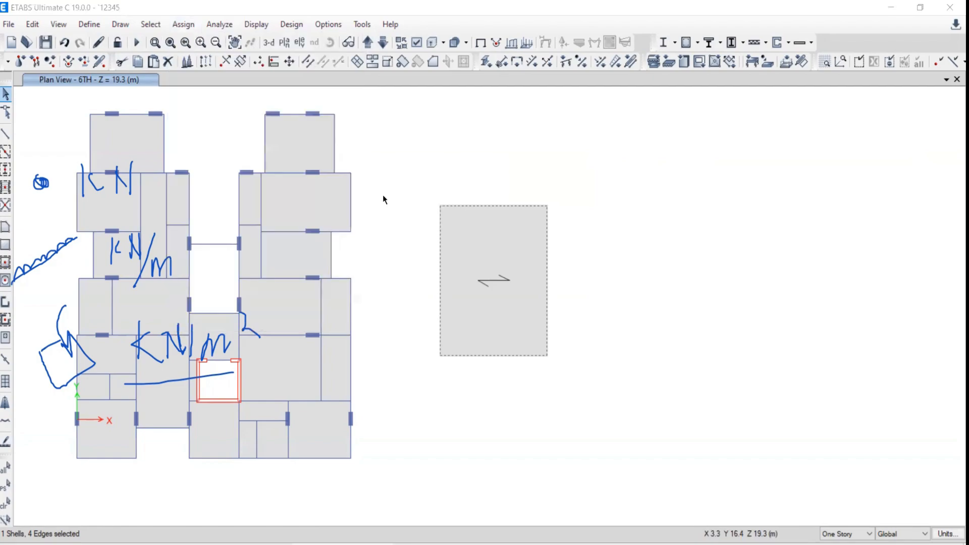
double_click(692, 253)
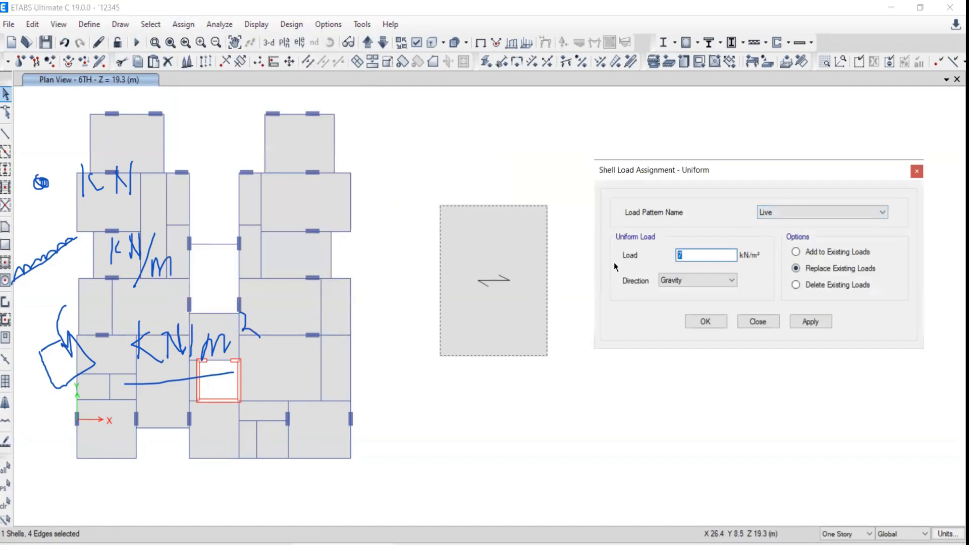
type("2")
left_click(809, 321)
scroll(483, 288, "up", 3)
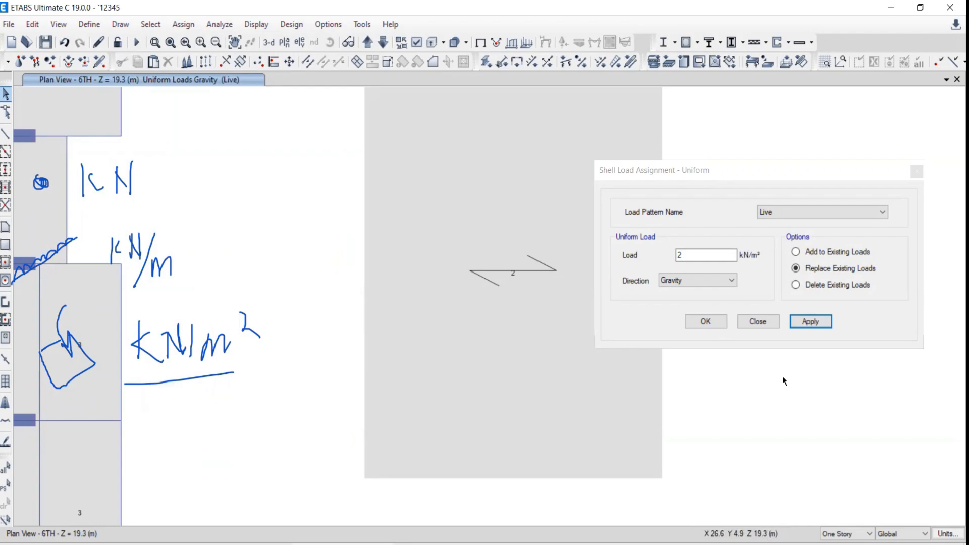
left_click(754, 322)
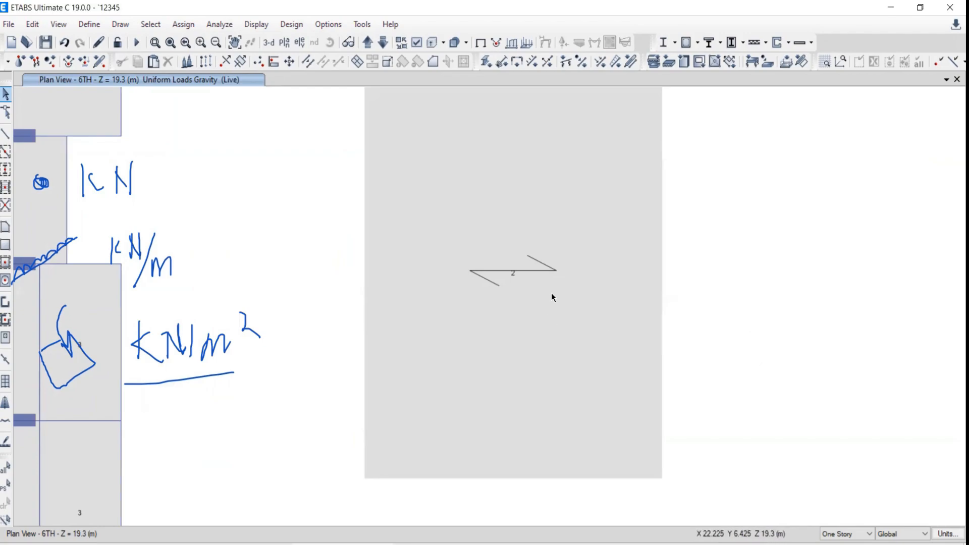
scroll(560, 303, "down", 6)
scroll(577, 303, "up", 6)
scroll(570, 280, "down", 1)
scroll(563, 266, "down", 5)
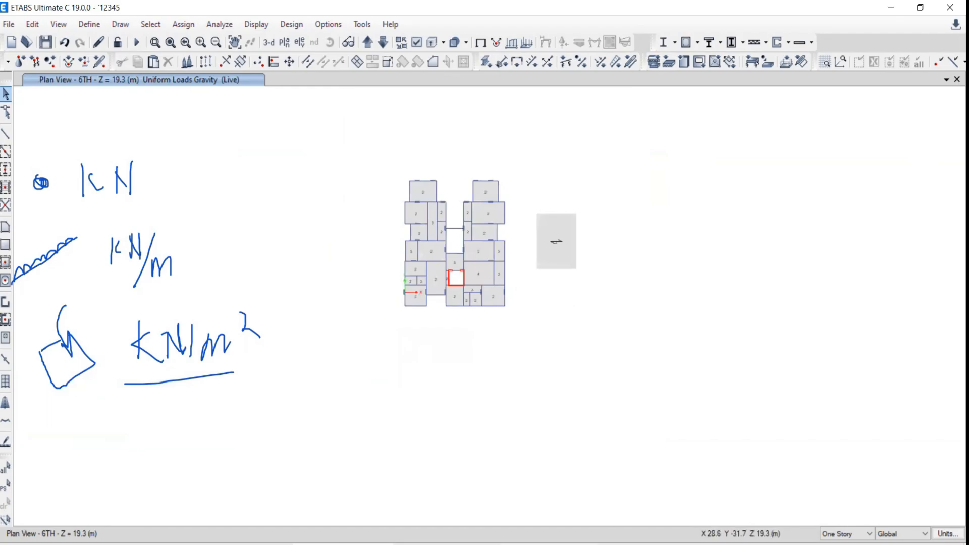
Step: Switch to IMPORTANT COMMANDS.pdf, highlight UDL and UVL in item 11, and underline item 12 on defining reinforcing bar sizes
mouse_move(569, 523)
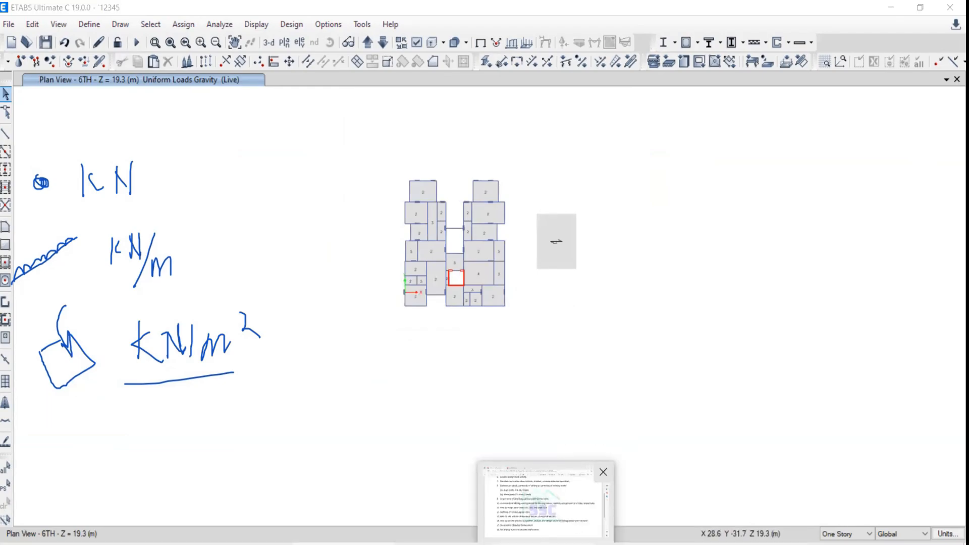
left_click(569, 522)
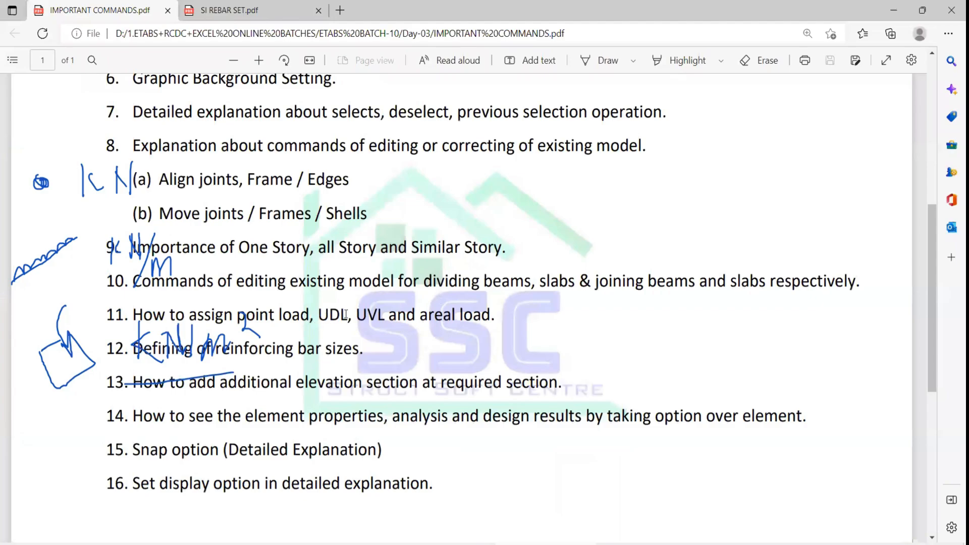
left_click_drag(346, 315, 318, 314)
left_click(387, 318)
left_click_drag(386, 318, 355, 317)
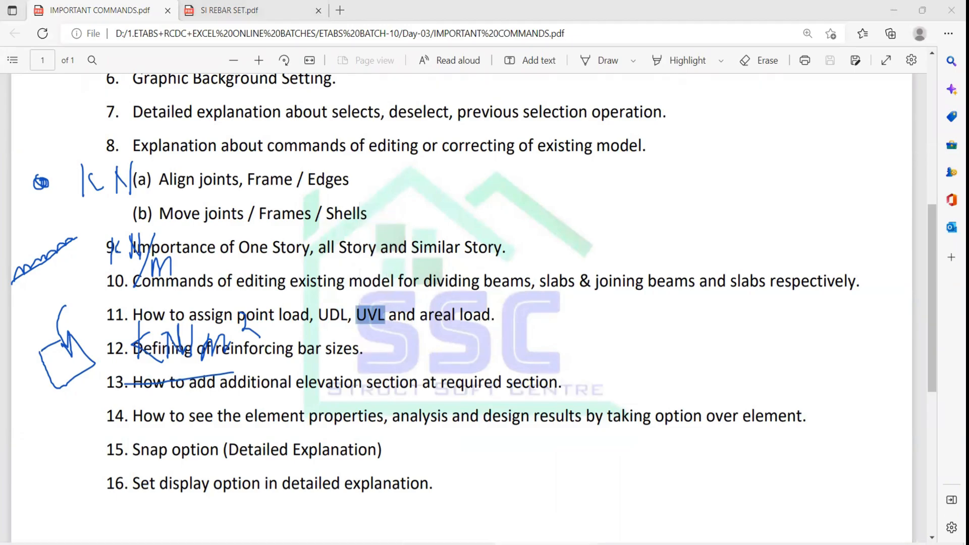
left_click(605, 544)
left_click(605, 544)
left_click_drag(136, 360, 372, 359)
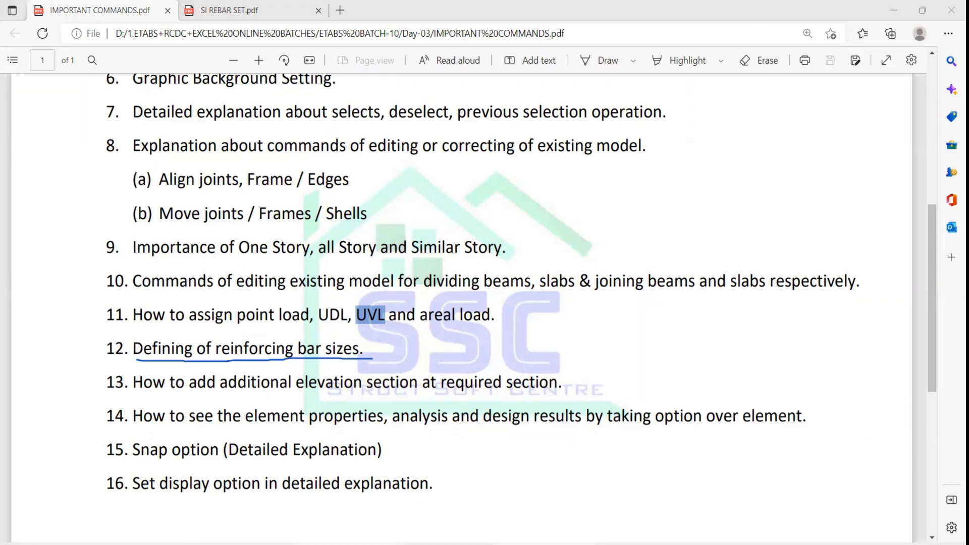
Step: Switch back to ETABS and review the current bar set in the Reinforcing Bar Sizes definition without changing it
key("alt+Tab")
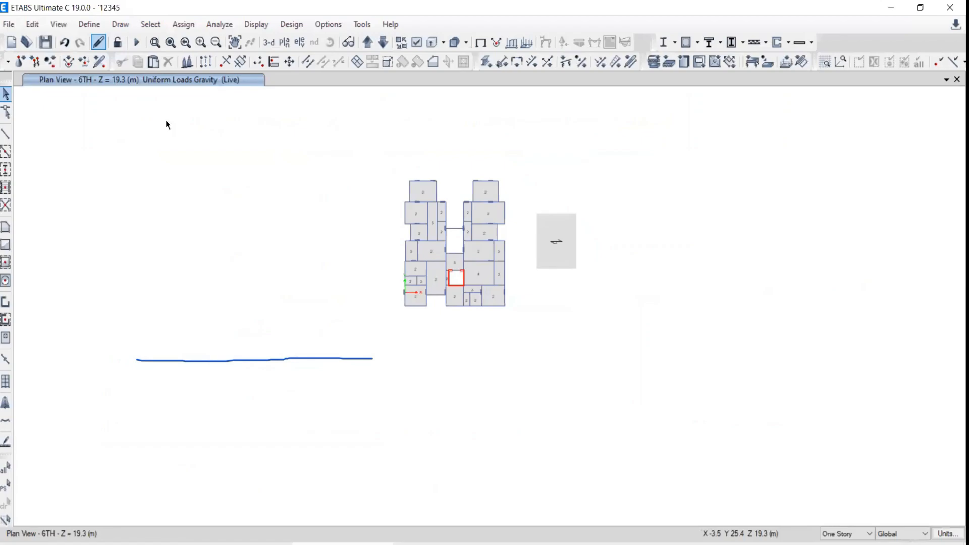
left_click(81, 24)
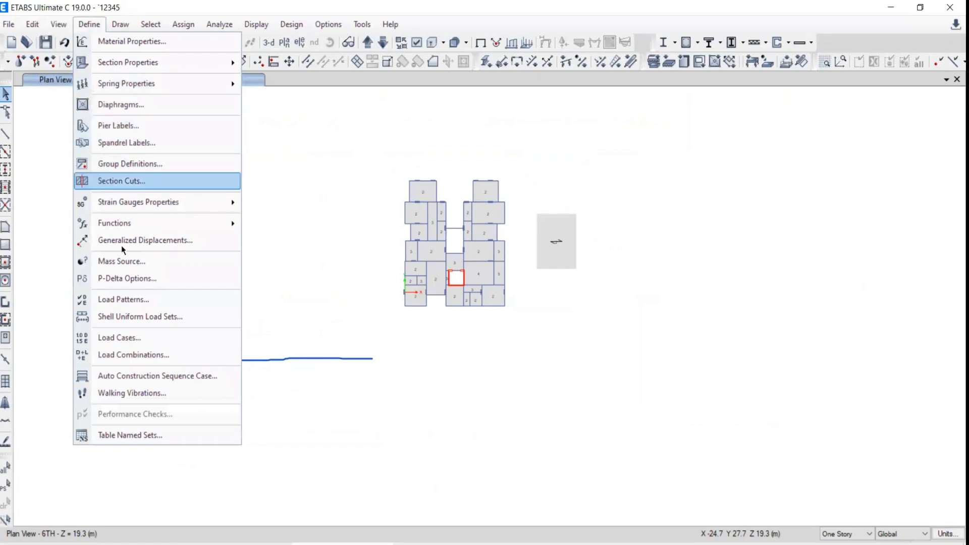
mouse_move(113, 65)
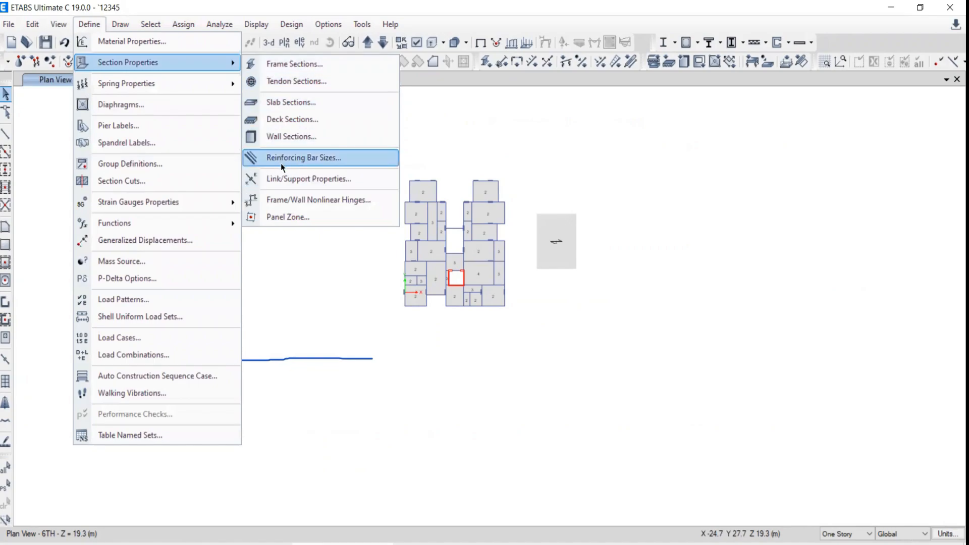
left_click(307, 159)
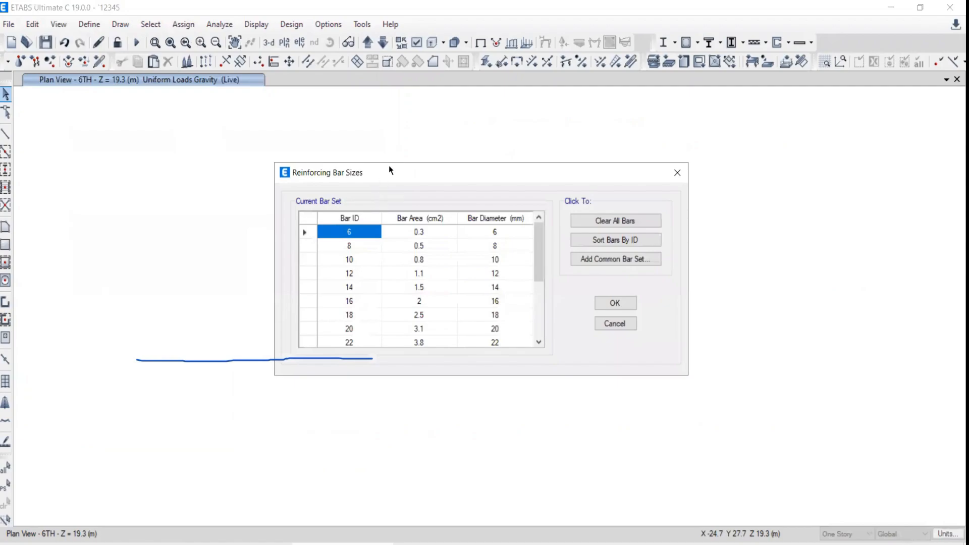
left_click_drag(388, 165, 351, 94)
left_click(457, 161)
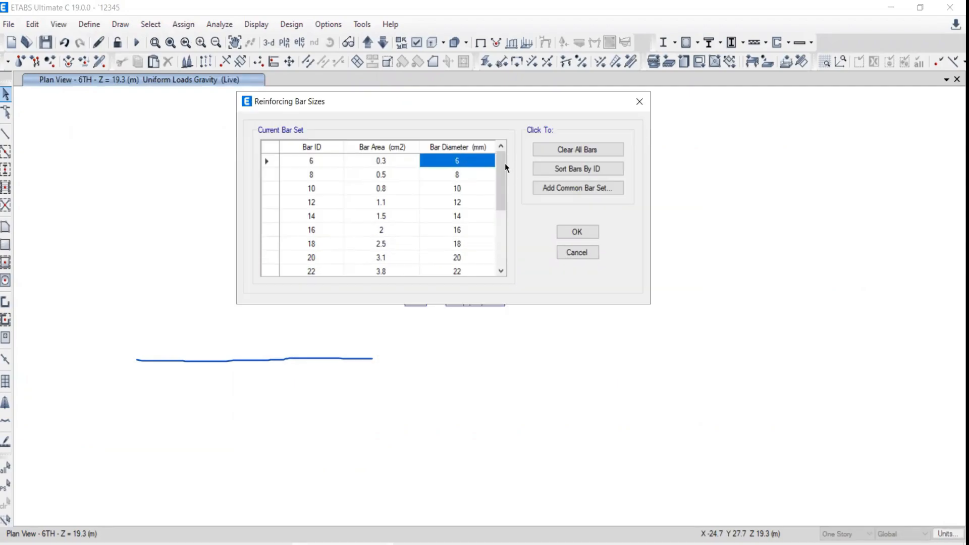
left_click_drag(505, 168, 473, 165)
mouse_move(499, 160)
left_mouse_down()
mouse_move(501, 229)
mouse_move(502, 167)
left_mouse_up()
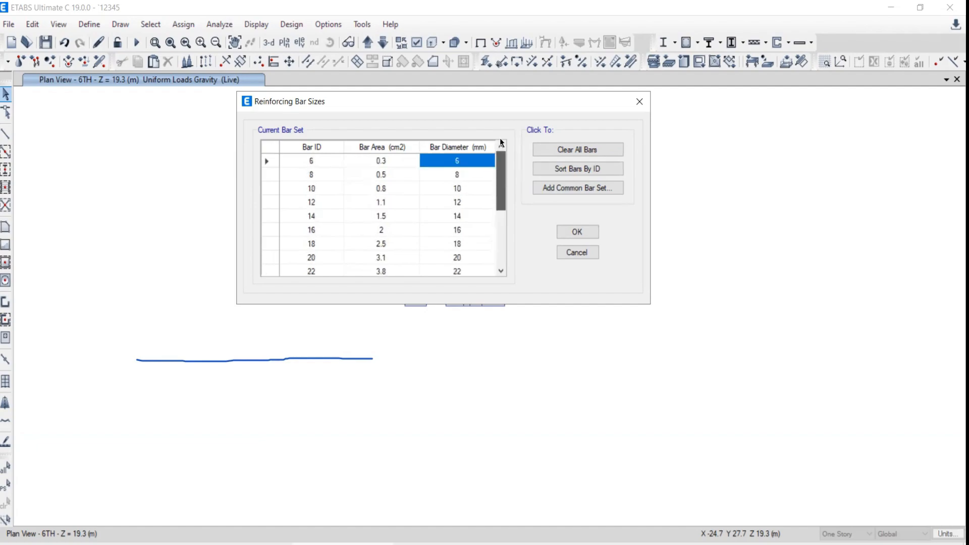
left_click(582, 255)
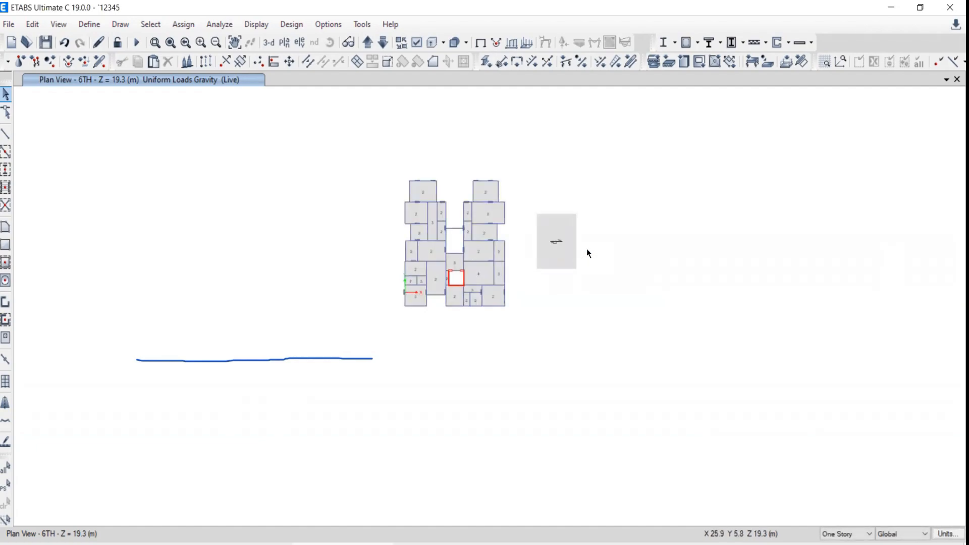
left_click(87, 25)
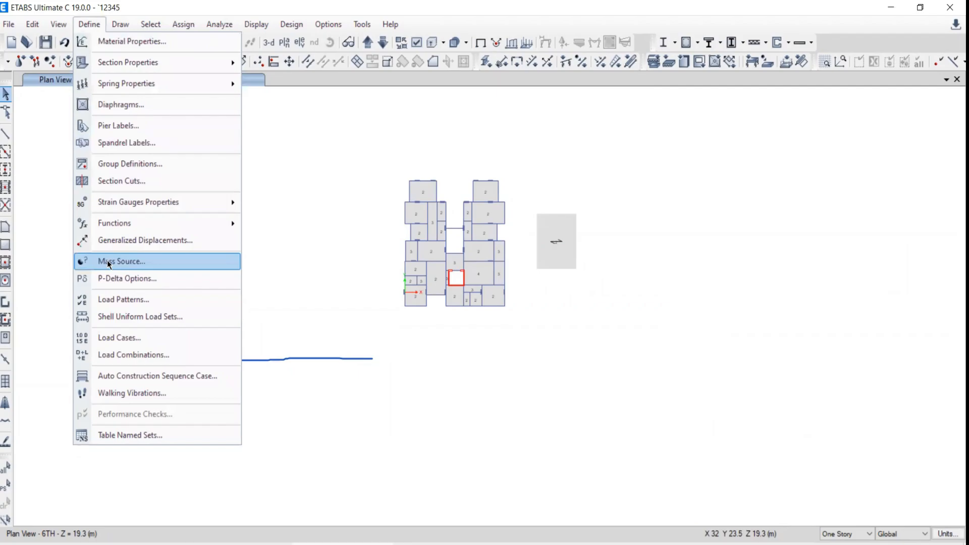
left_click(88, 24)
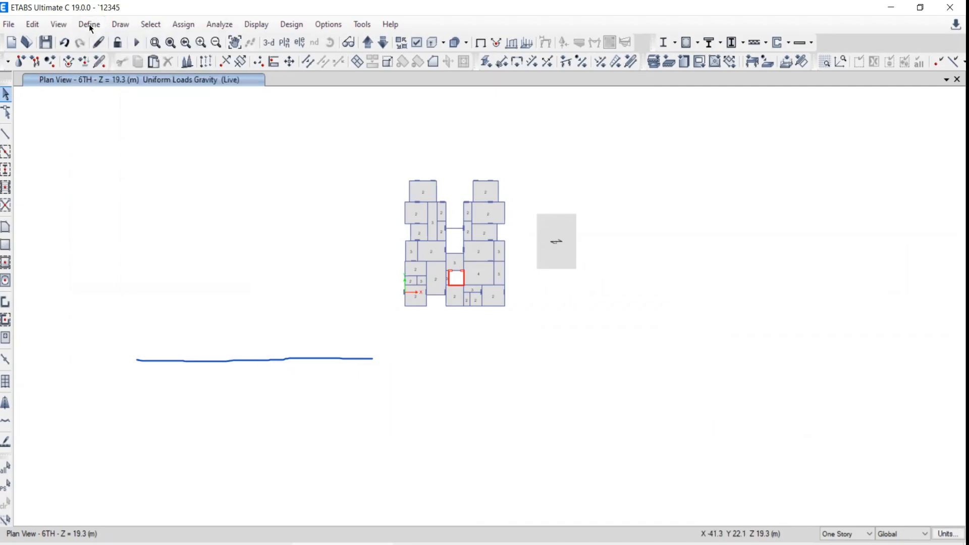
left_click(89, 24)
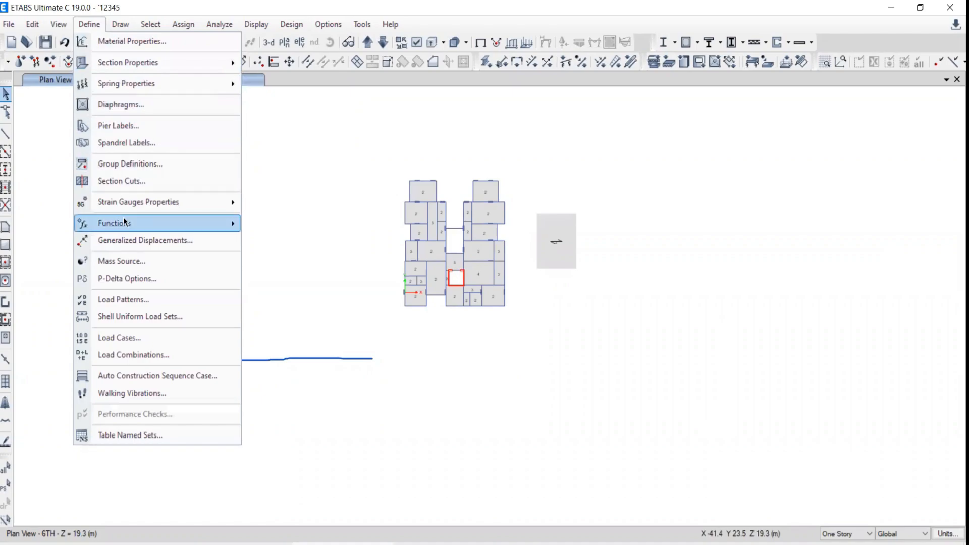
mouse_move(123, 218)
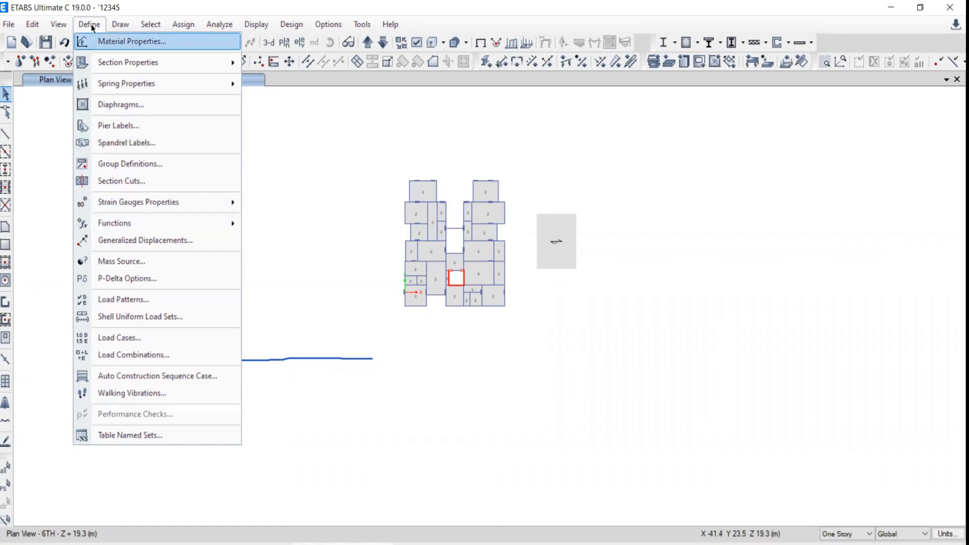
mouse_move(117, 30)
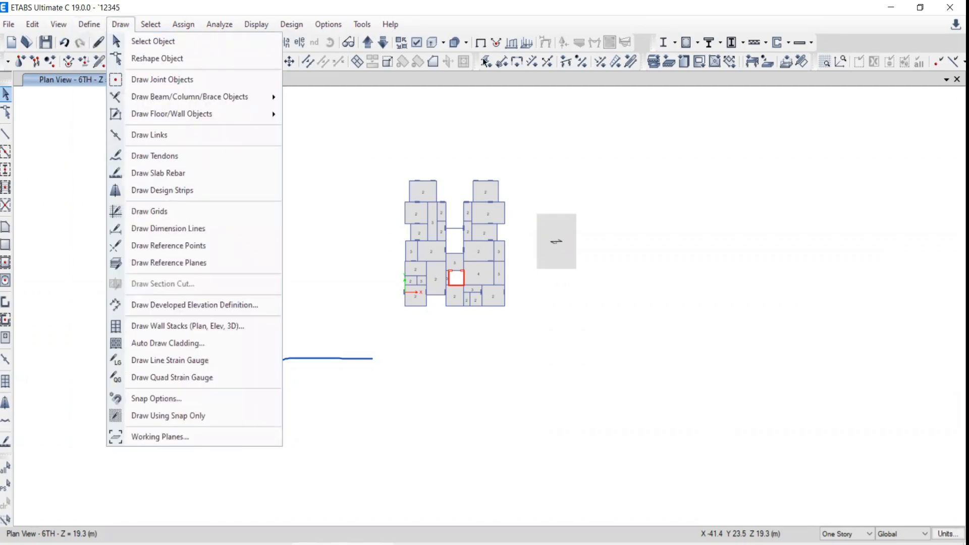
left_click(88, 24)
left_click(88, 22)
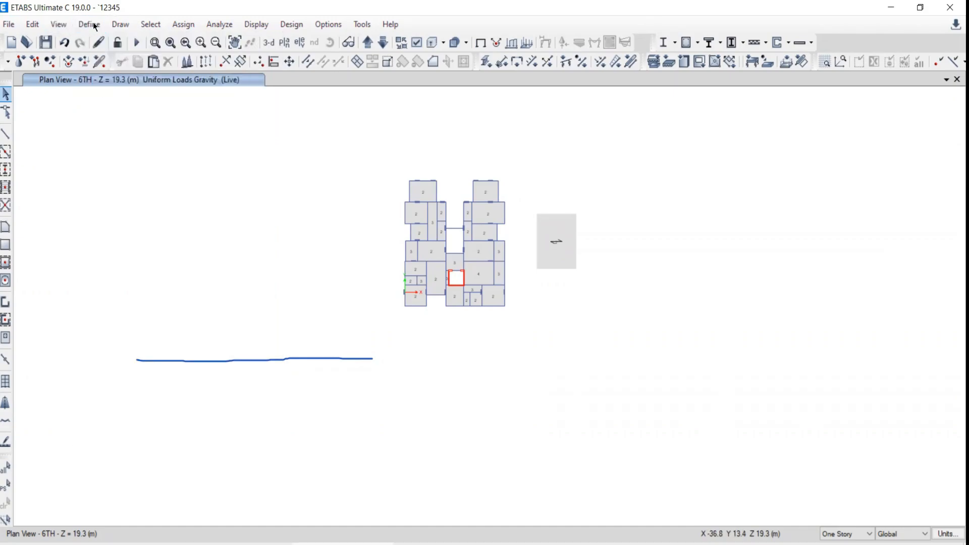
left_click(89, 24)
left_click(90, 125)
Step: Review the list of defined frame section properties and leave it without changes
left_click(89, 24)
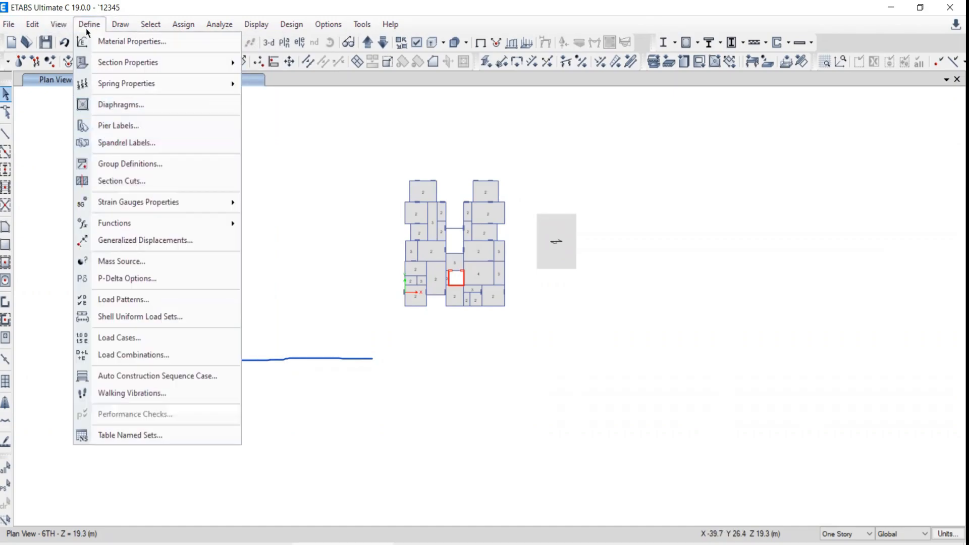
mouse_move(92, 92)
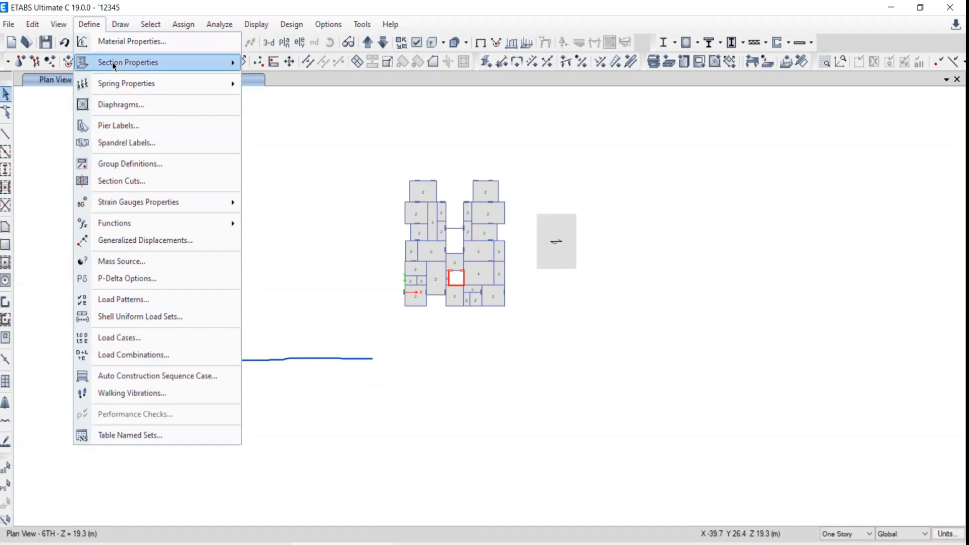
mouse_move(112, 62)
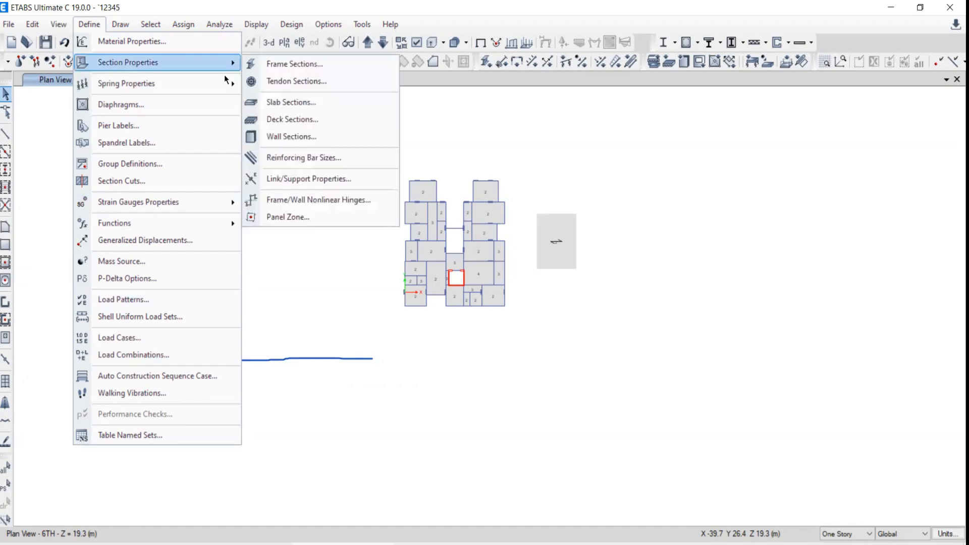
left_click(280, 64)
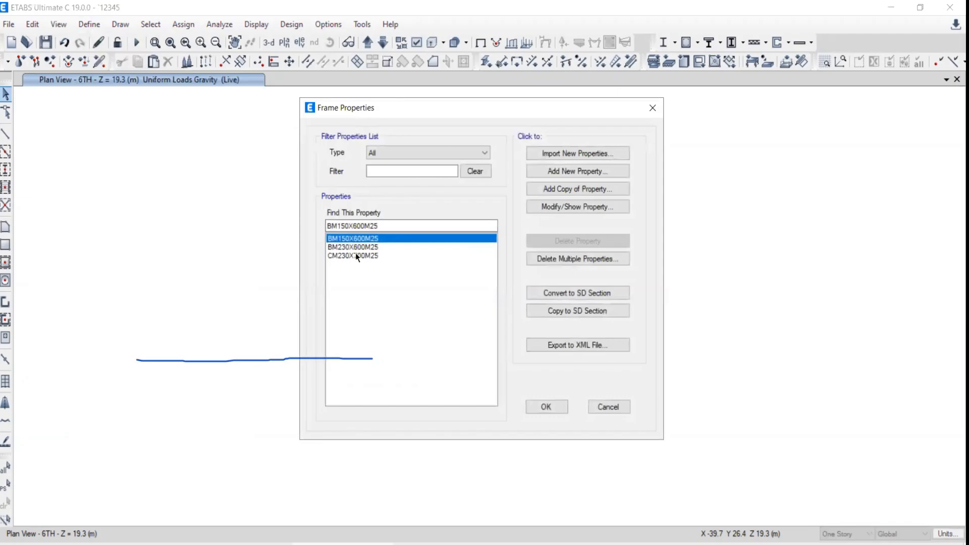
left_click(621, 406)
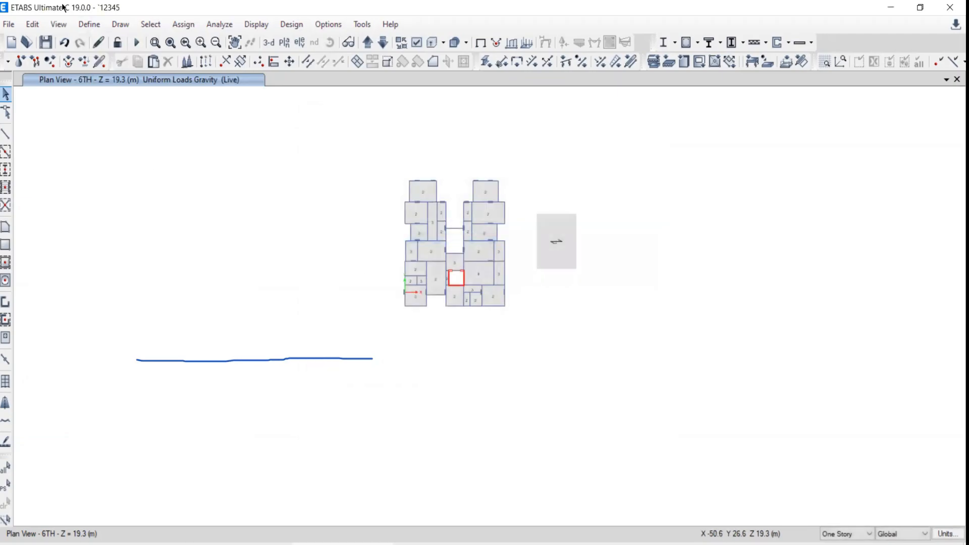
left_click(88, 24)
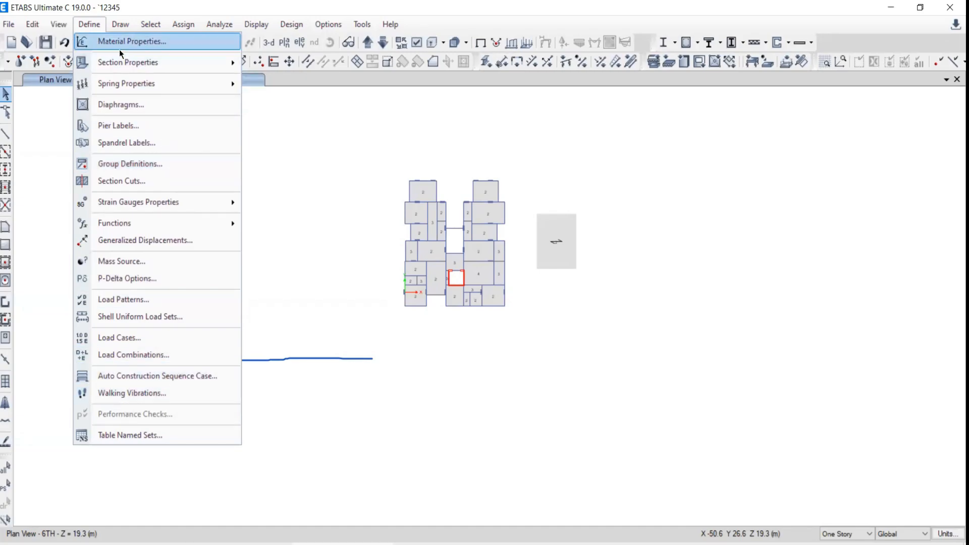
left_click(84, 25)
left_click(85, 27)
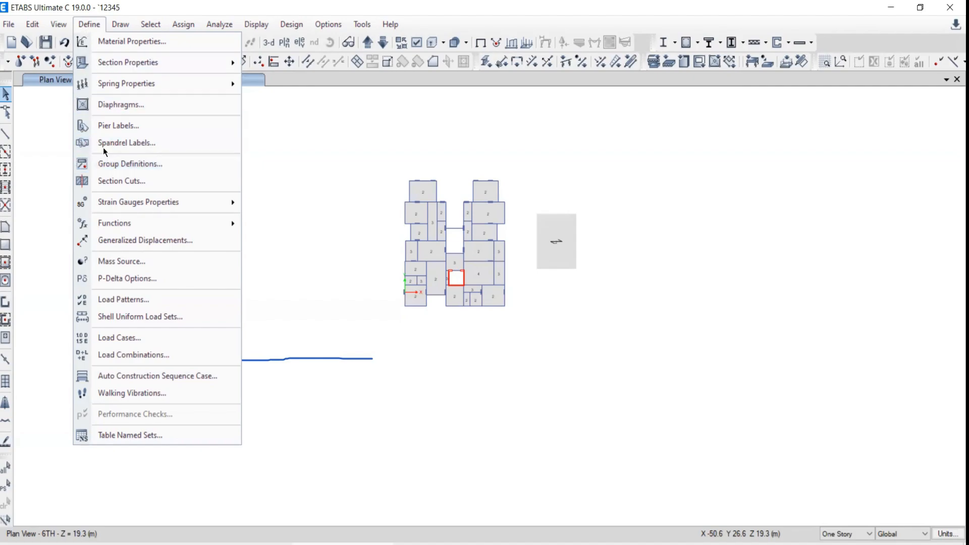
Step: Open the Reinforcing Bar Sizes definition and review the diameters listed in the current bar set
mouse_move(109, 67)
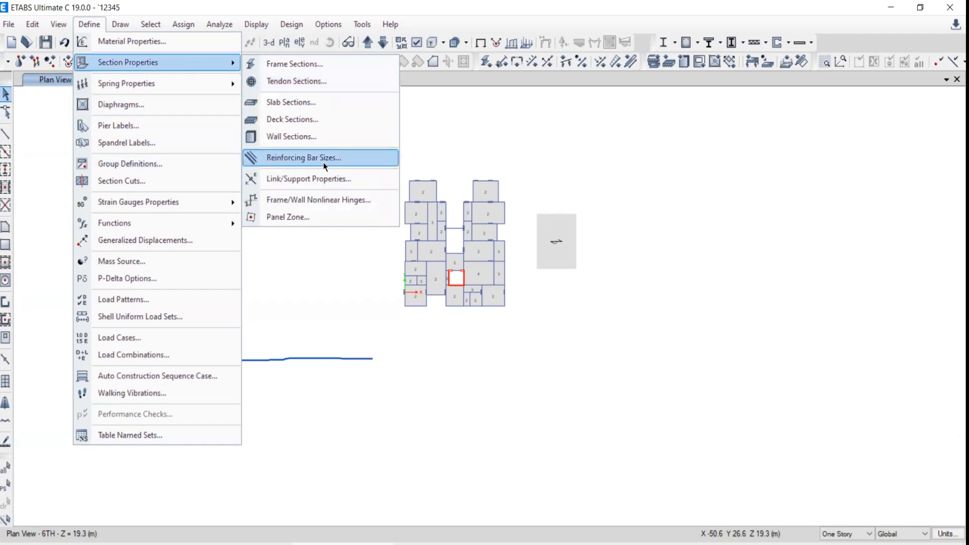
left_click(277, 158)
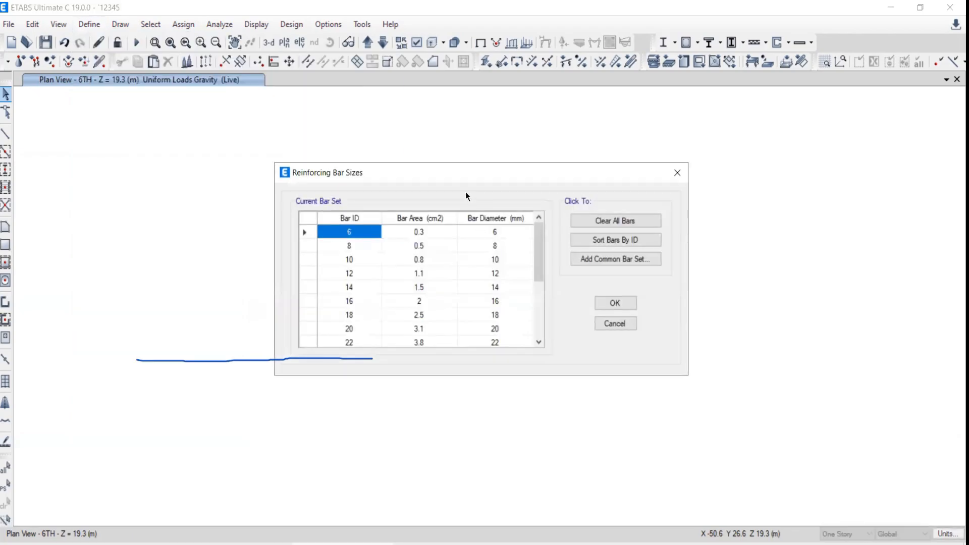
left_click_drag(457, 172, 406, 130)
left_click(440, 190)
left_click(441, 218)
left_click(444, 203)
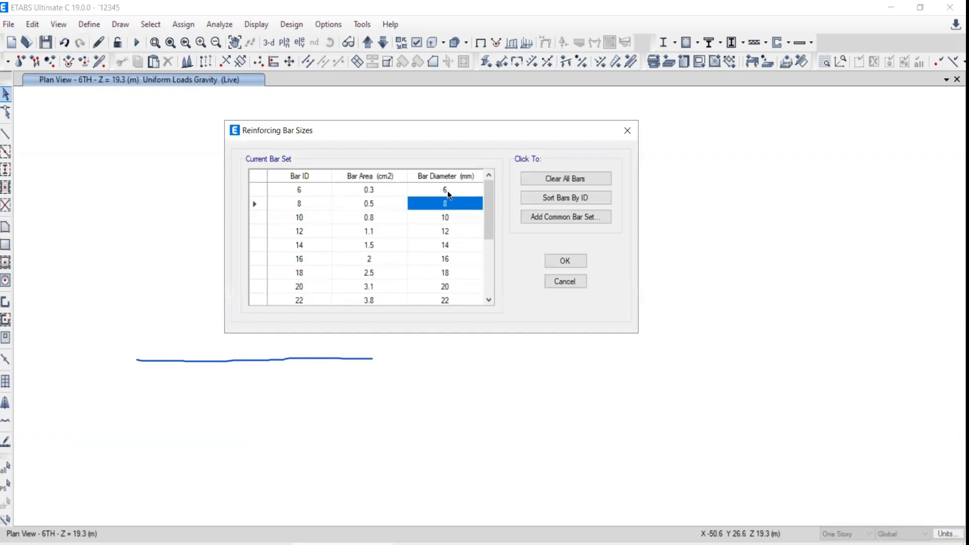
left_click(448, 191)
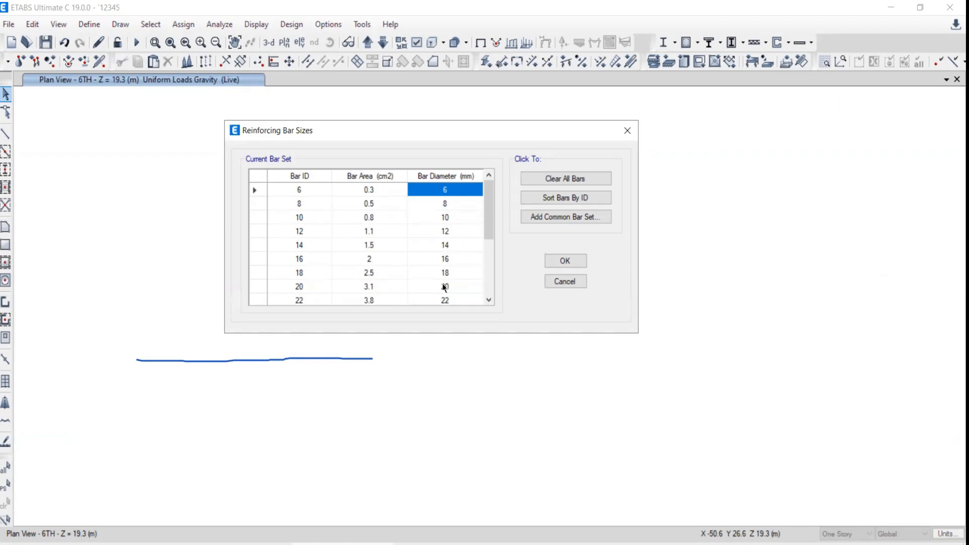
scroll(444, 283, "down", 2)
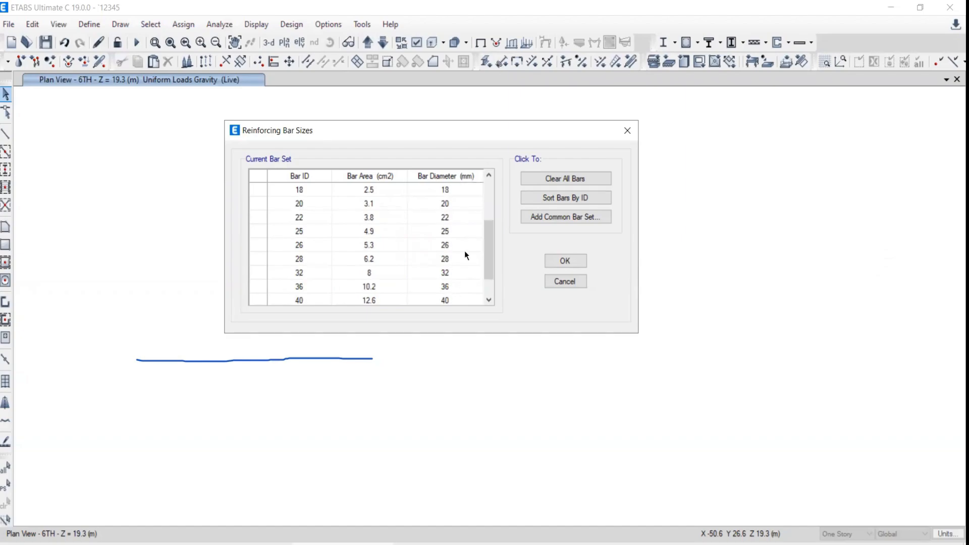
scroll(464, 253, "up", 2)
scroll(451, 222, "down", 3)
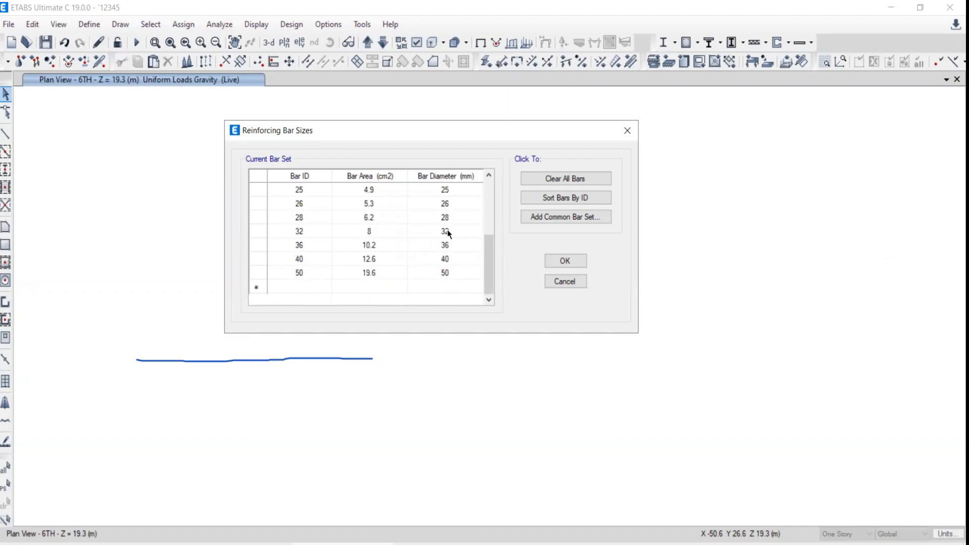
scroll(449, 234, "up", 3)
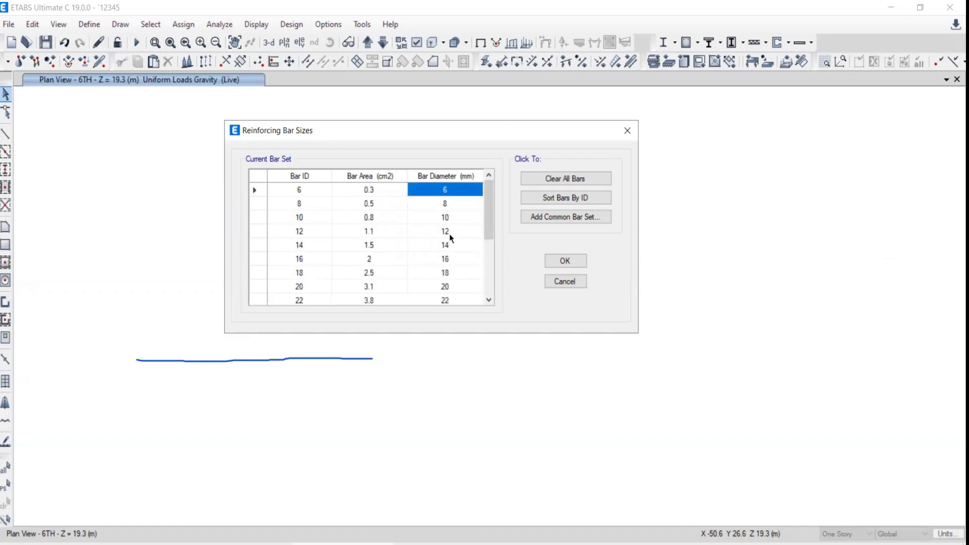
Step: Clear all bars from the current bar set and start a new entry with Bar ID 8
left_click(555, 180)
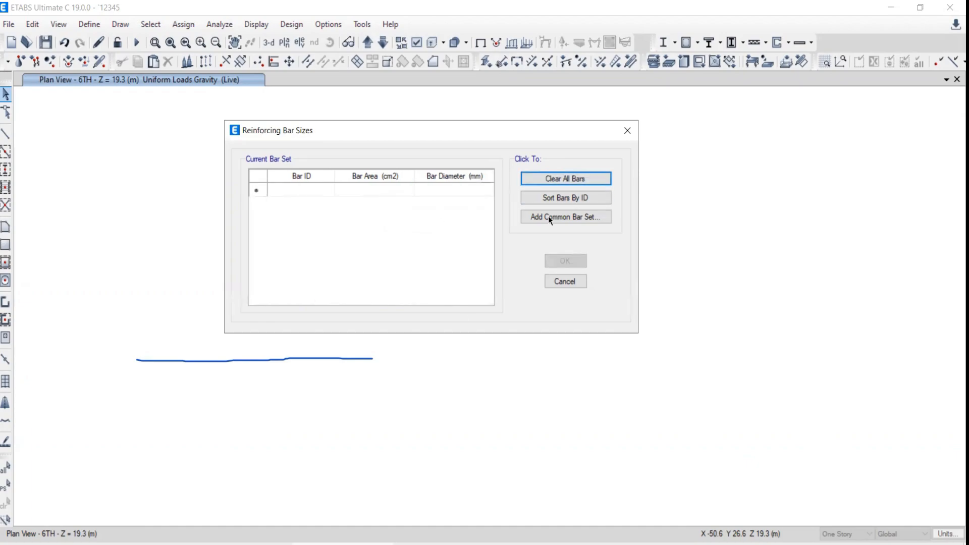
left_click(282, 191)
left_click(286, 190)
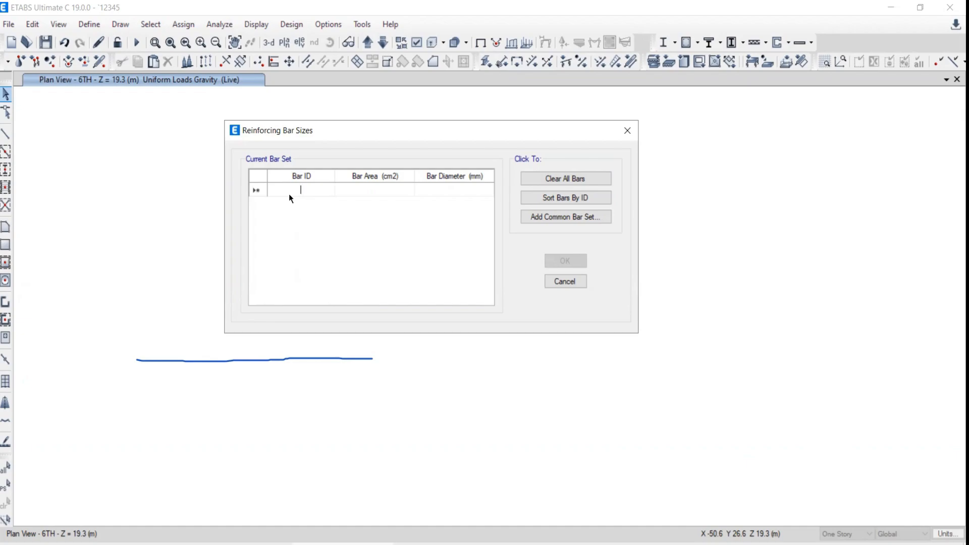
type("8")
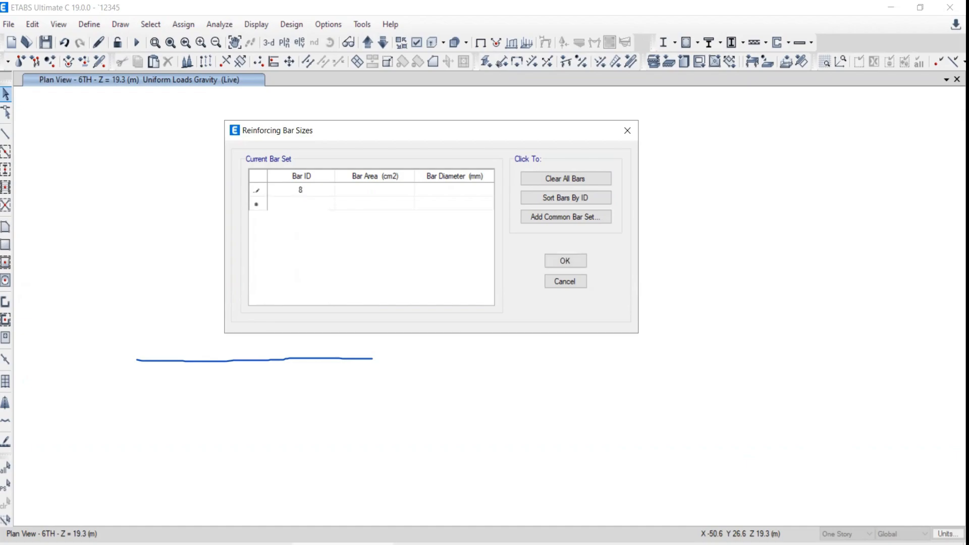
left_click(366, 191)
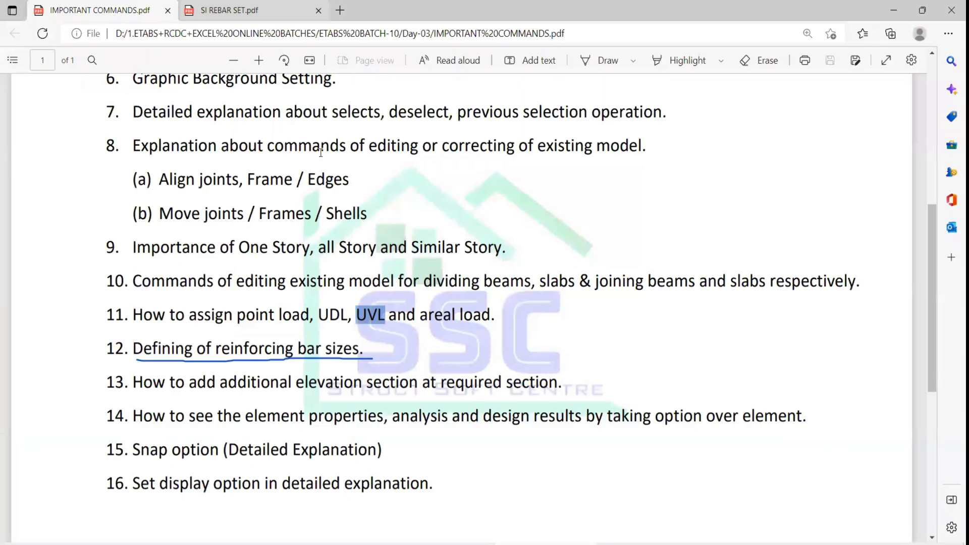
Step: Switch to SI REBAR SET.pdf and examine the bar diameters, cross-sectional areas and round-off values in its table
left_click(222, 10)
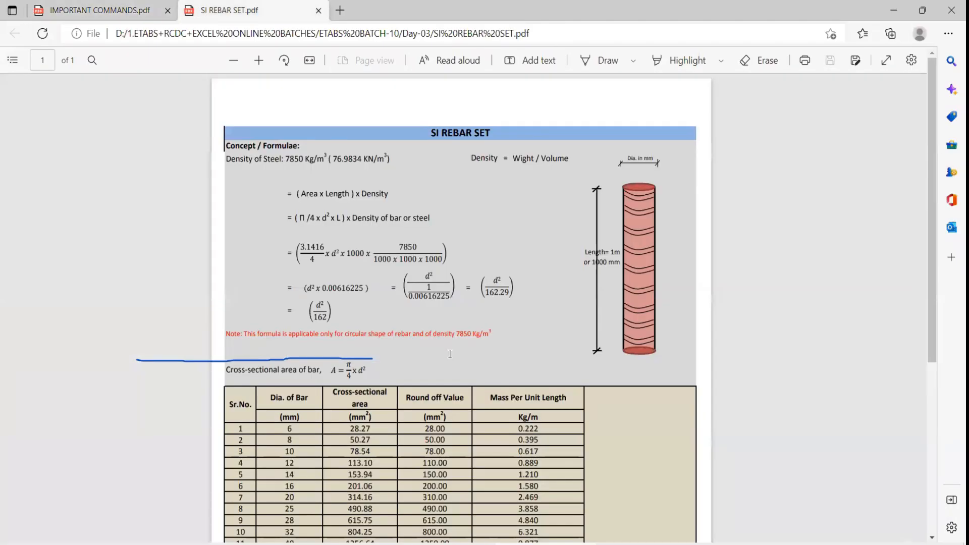
key("ctrl+plus")
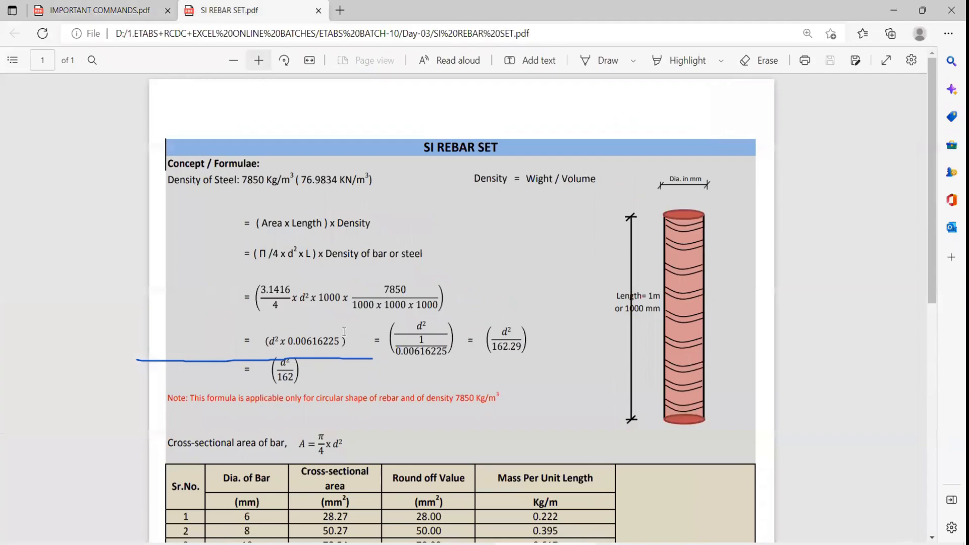
scroll(343, 332, "down", 5)
left_click_drag(250, 291, 331, 303)
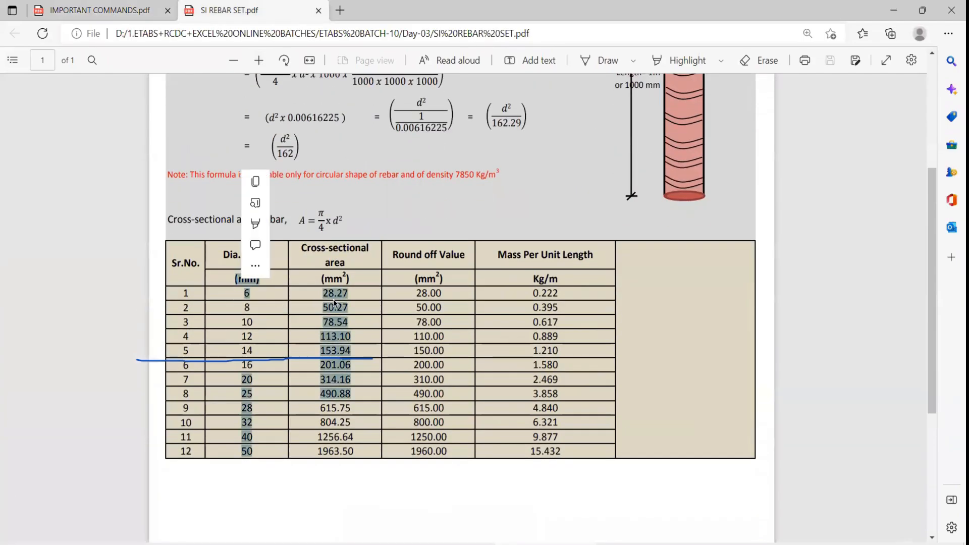
left_click(324, 298)
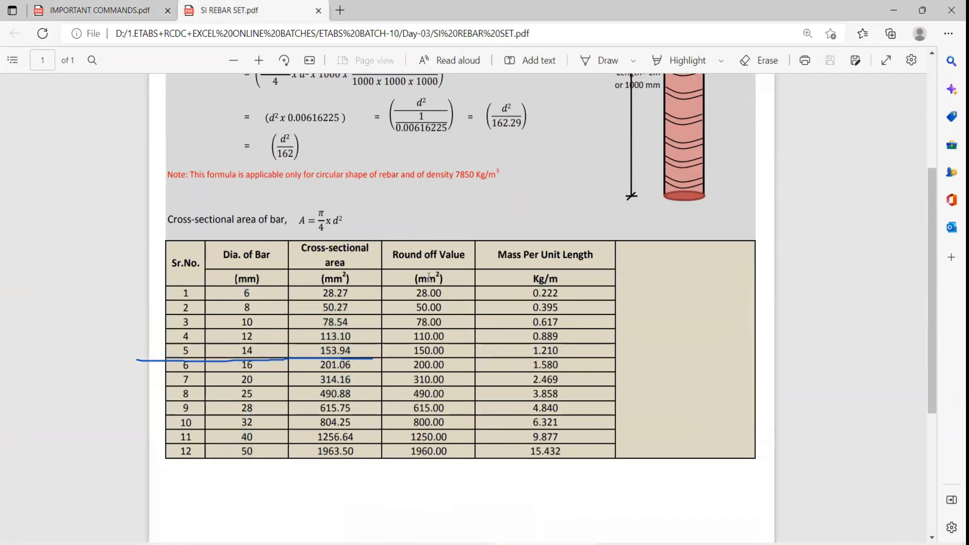
left_click_drag(415, 293, 428, 293)
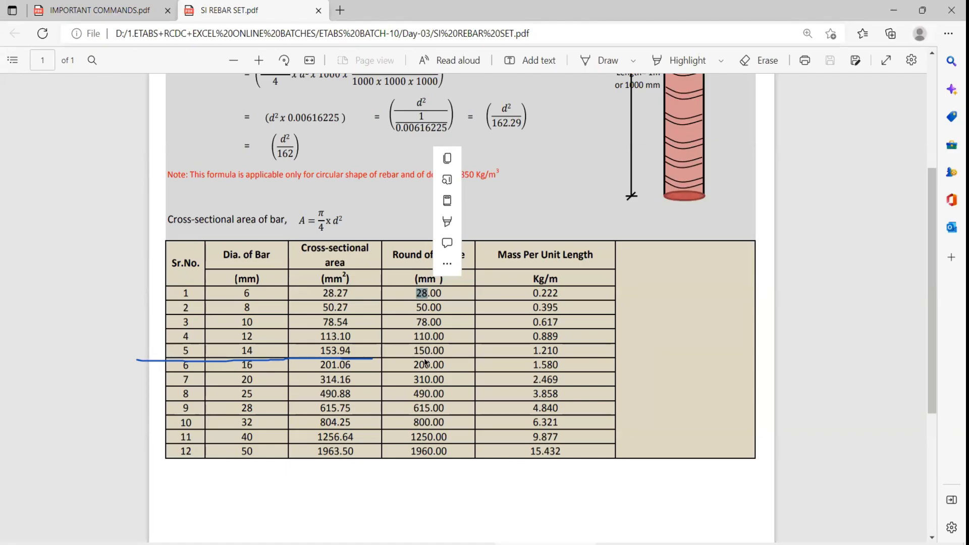
left_click(410, 312)
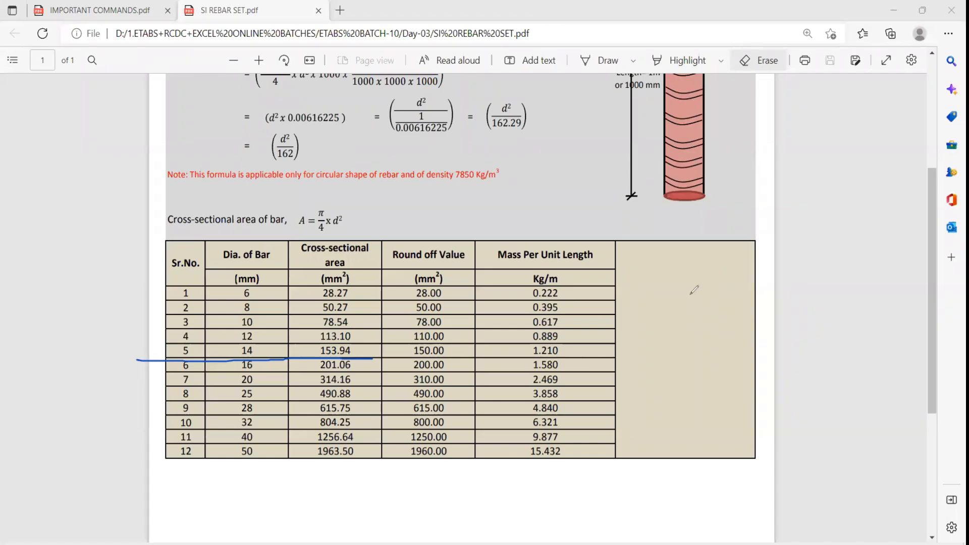
Step: Annotate the rebar sheet with an underlined "4 - 16", a "3-12" note and rectangular sections beside the table
mouse_move(696, 275)
left_mouse_down()
mouse_move(704, 297)
mouse_move(693, 313)
mouse_move(734, 286)
left_mouse_up()
mouse_move(782, 265)
left_mouse_down()
mouse_move(783, 295)
mouse_move(782, 284)
mouse_move(760, 312)
left_mouse_up()
mouse_move(673, 334)
left_mouse_down()
mouse_move(821, 311)
mouse_move(786, 329)
mouse_move(825, 325)
left_mouse_up()
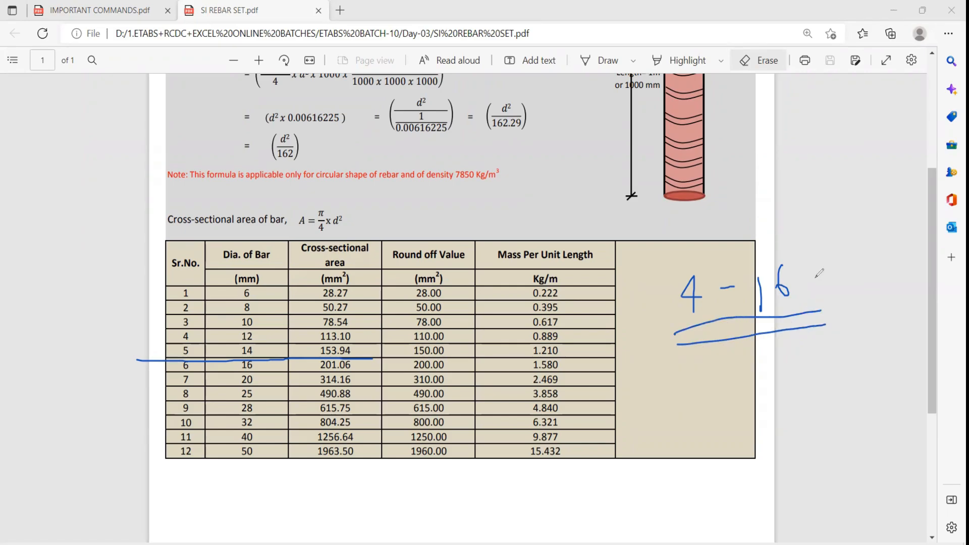
left_click_drag(867, 275, 814, 380)
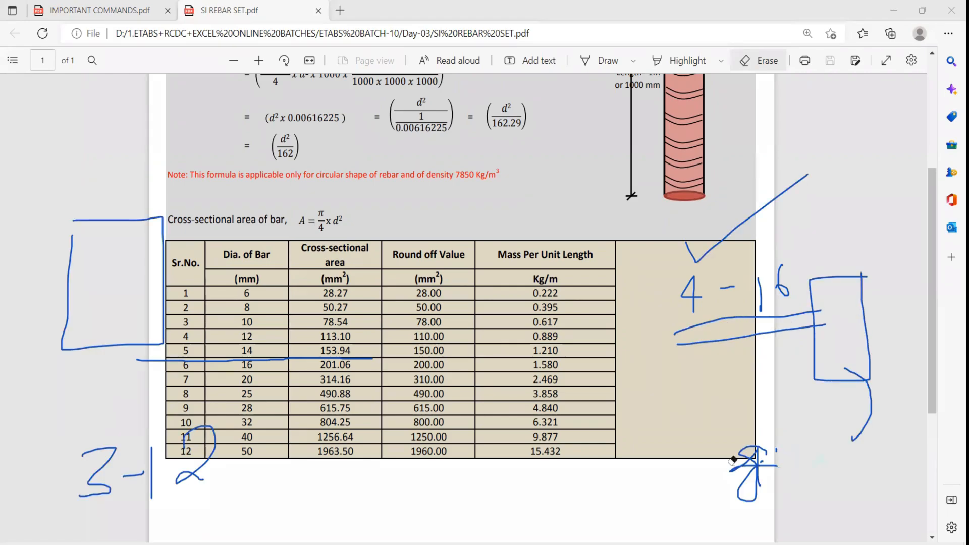
left_click(761, 464)
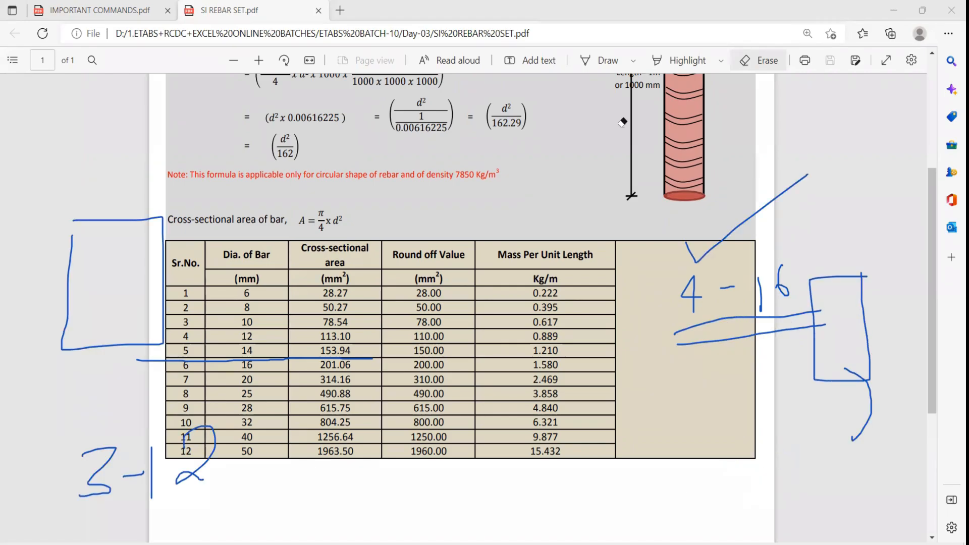
Step: Handwrite "828 mm²" below the section sketch and underline the number twice
mouse_move(714, 421)
left_mouse_down()
mouse_move(712, 439)
mouse_move(726, 453)
left_mouse_up()
left_click_drag(759, 418, 827, 452)
left_click_drag(828, 415, 837, 426)
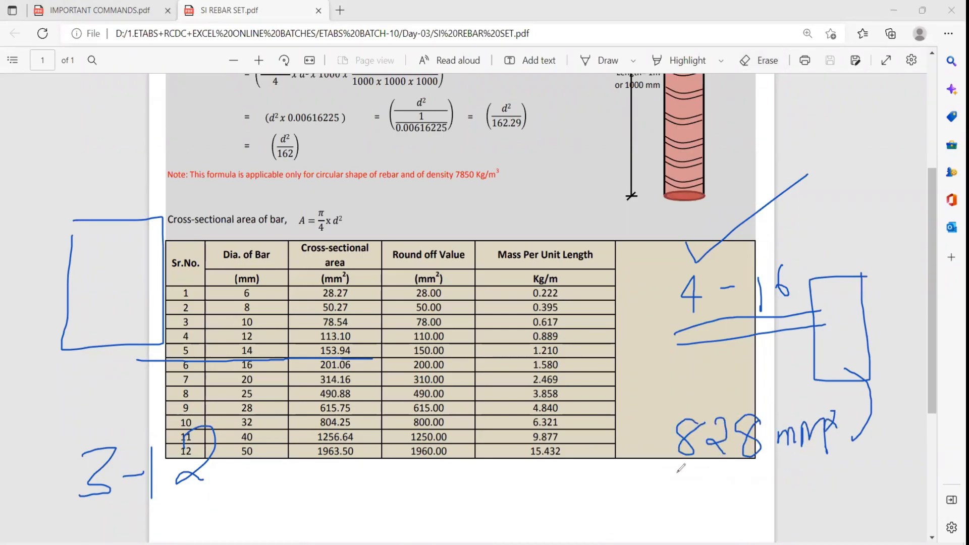
left_click_drag(668, 474, 755, 467)
left_click_drag(674, 483, 739, 475)
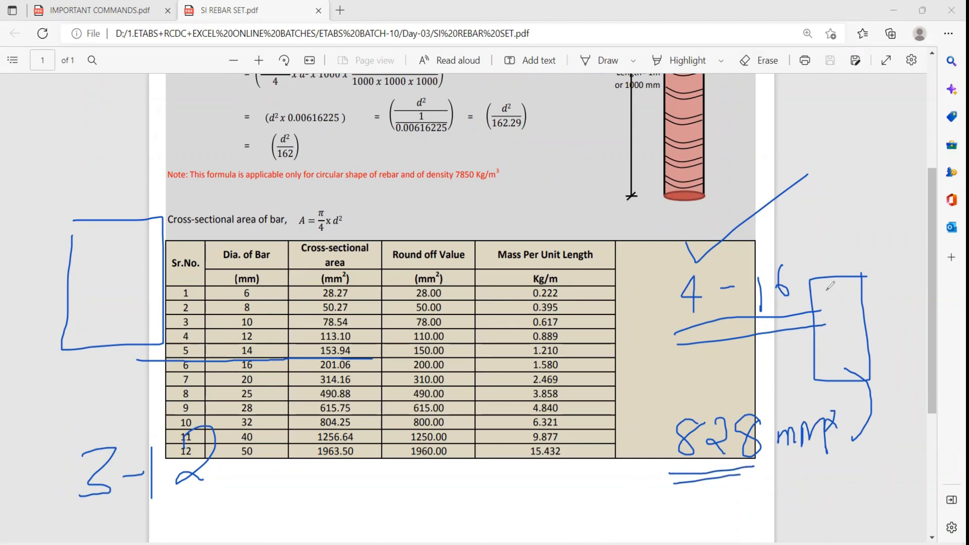
Step: Sketch a bar inside the small section and write "1 - 12" below the table with an arrow pointing up
mouse_move(829, 292)
left_mouse_down()
mouse_move(822, 299)
mouse_move(829, 293)
left_mouse_up()
left_click_drag(420, 486, 420, 511)
left_click_drag(428, 498, 515, 511)
left_click_drag(477, 485, 473, 510)
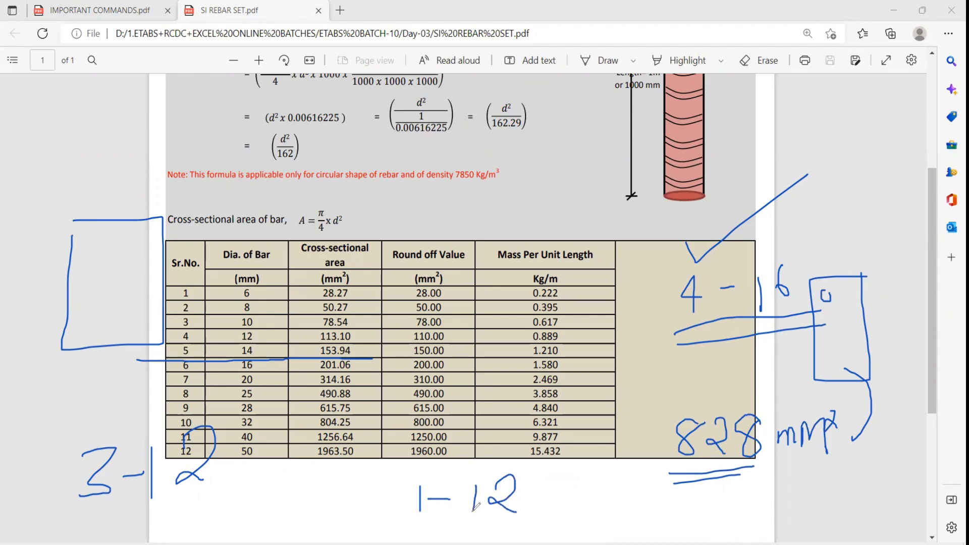
left_click_drag(523, 489, 555, 415)
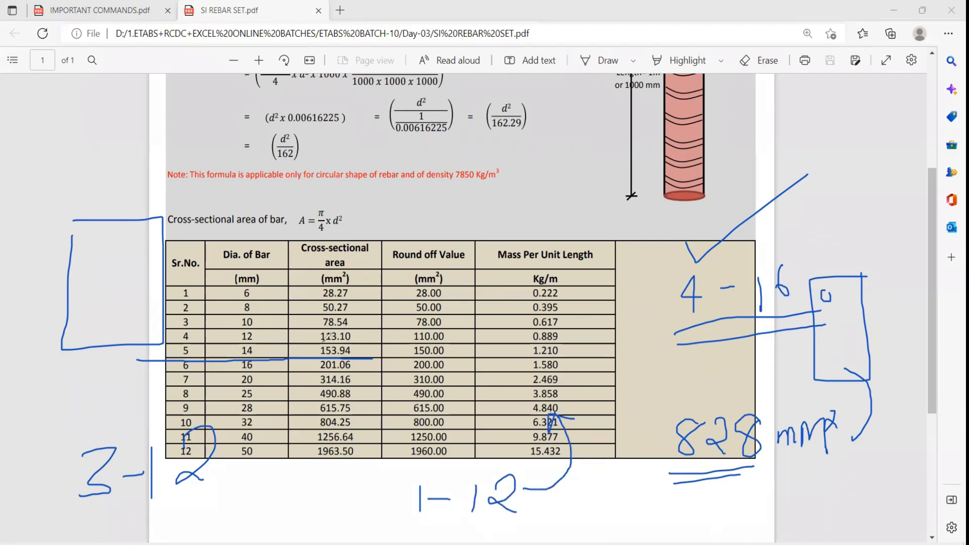
Step: Box the 12 mm bar's area of 113.10 and write 113 under 828 as a division with an equals sign
left_click_drag(317, 325, 317, 324)
mouse_move(694, 503)
left_mouse_down()
mouse_move(694, 522)
mouse_move(709, 521)
left_mouse_up()
mouse_move(723, 490)
left_mouse_down()
mouse_move(754, 505)
mouse_move(726, 514)
left_mouse_up()
left_click_drag(665, 479, 711, 473)
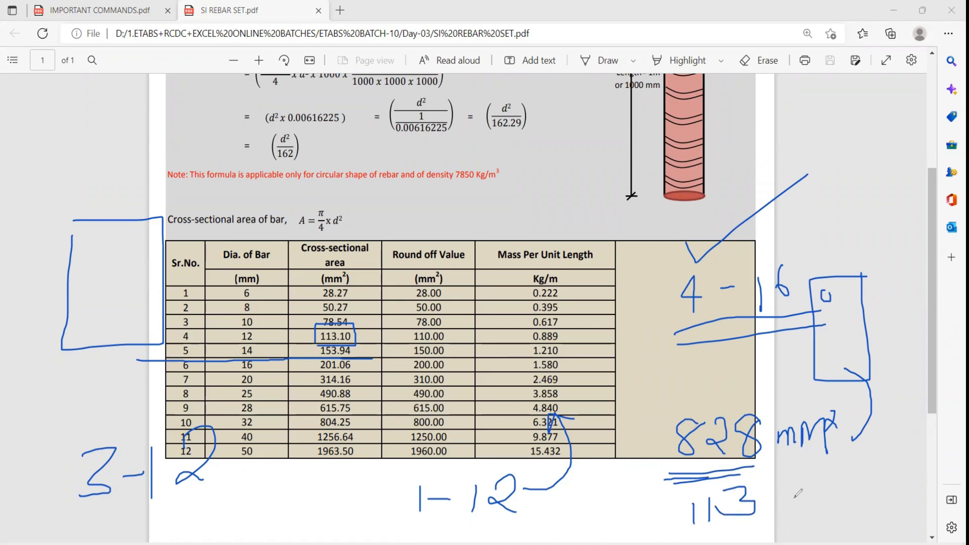
mouse_move(639, 476)
left_mouse_down()
mouse_move(652, 473)
mouse_move(655, 483)
left_mouse_up()
Step: Write the underlined quotient 7.32 N, point an arrow to a circled 8, and add another bar to the small section
left_click_drag(618, 377, 626, 413)
mouse_move(618, 401)
left_mouse_down()
mouse_move(671, 372)
mouse_move(656, 397)
mouse_move(744, 395)
left_mouse_up()
left_click(637, 399)
left_click_drag(745, 353, 746, 396)
mouse_move(609, 433)
left_mouse_down()
mouse_move(685, 408)
mouse_move(687, 421)
left_mouse_up()
mouse_move(604, 309)
left_mouse_down()
mouse_move(628, 357)
mouse_move(606, 317)
left_mouse_up()
mouse_move(604, 301)
left_mouse_down()
mouse_move(603, 314)
mouse_move(618, 312)
left_mouse_up()
mouse_move(603, 237)
left_mouse_down()
mouse_move(597, 269)
mouse_move(609, 241)
left_mouse_up()
left_click_drag(854, 292, 823, 338)
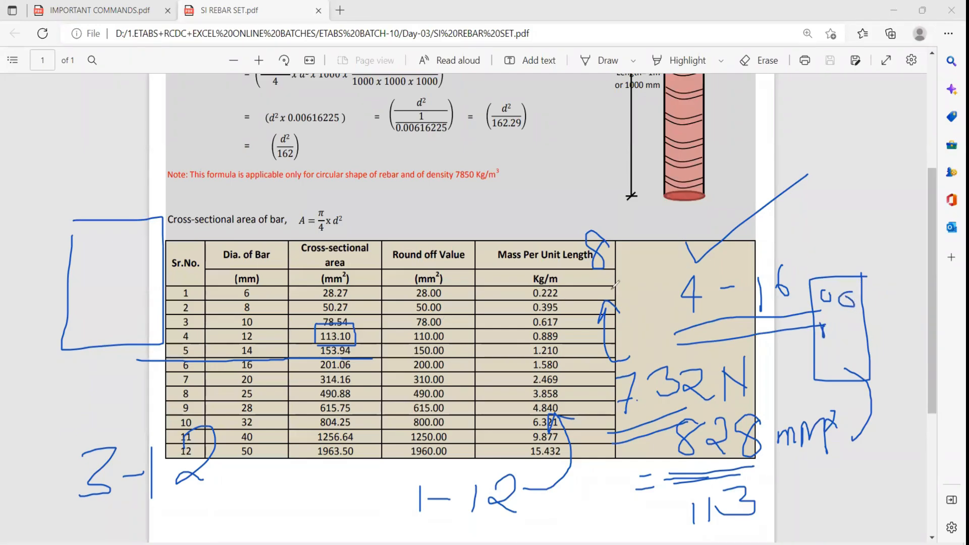
mouse_move(603, 242)
left_mouse_down()
mouse_move(608, 222)
mouse_move(596, 280)
mouse_move(613, 228)
left_mouse_up()
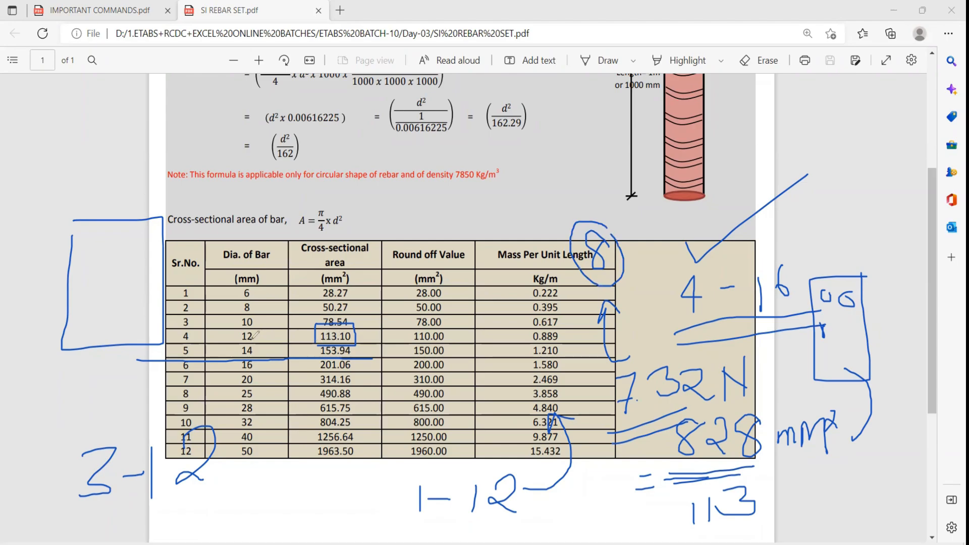
Step: Tick the 12 mm and 8 mm bar diameters, sketch a sloping member with end marks, and label it 12
mouse_move(233, 333)
left_mouse_down()
mouse_move(249, 345)
mouse_move(340, 274)
left_mouse_up()
mouse_move(241, 302)
left_mouse_down()
mouse_move(248, 316)
mouse_move(268, 298)
left_mouse_up()
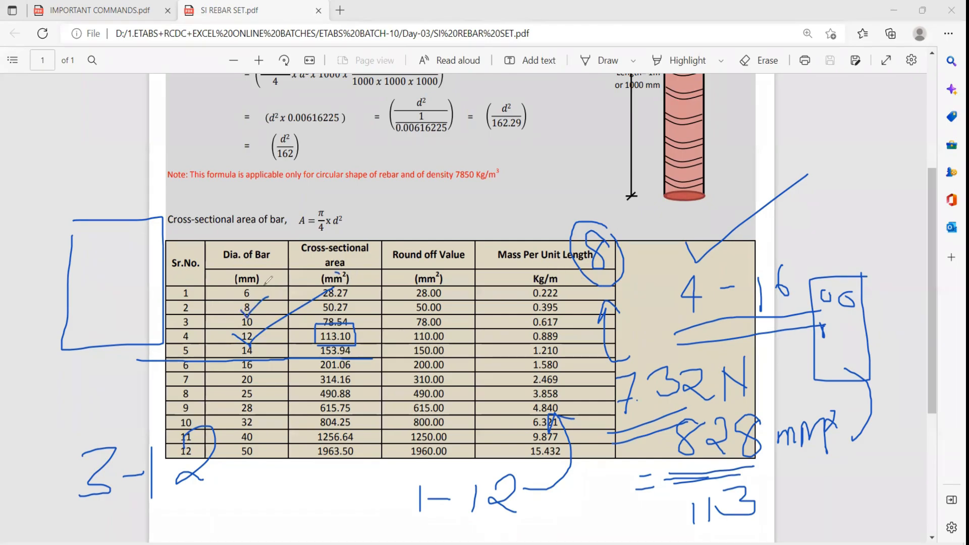
left_click_drag(26, 153, 166, 98)
left_click_drag(21, 144, 22, 173)
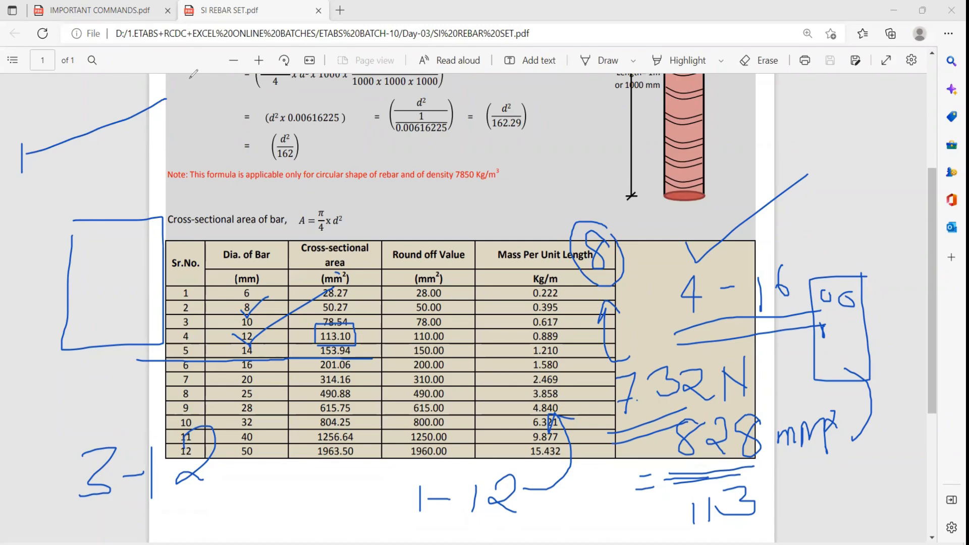
left_click_drag(189, 77, 188, 122)
mouse_move(99, 151)
left_mouse_down()
mouse_move(134, 175)
mouse_move(74, 192)
left_mouse_up()
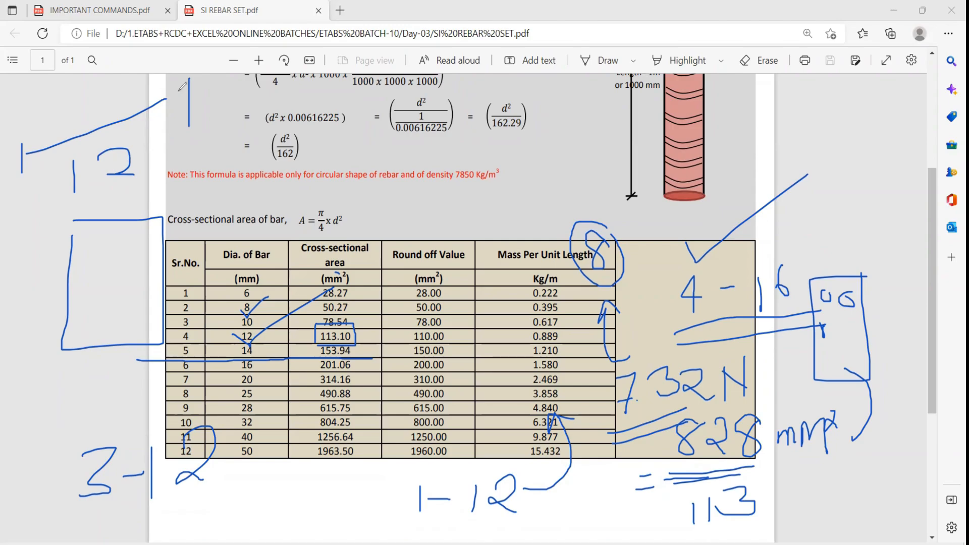
left_click_drag(190, 82, 153, 105)
Step: Write a circled "kg/m" note, tick above the Mass Per Unit Length heading, and mark the Round off Value column
mouse_move(573, 333)
left_mouse_down()
mouse_move(572, 345)
mouse_move(581, 344)
left_mouse_up()
left_click_drag(587, 334, 585, 346)
left_click_drag(600, 330, 592, 360)
left_click_drag(597, 352, 613, 359)
left_click_drag(583, 321, 603, 323)
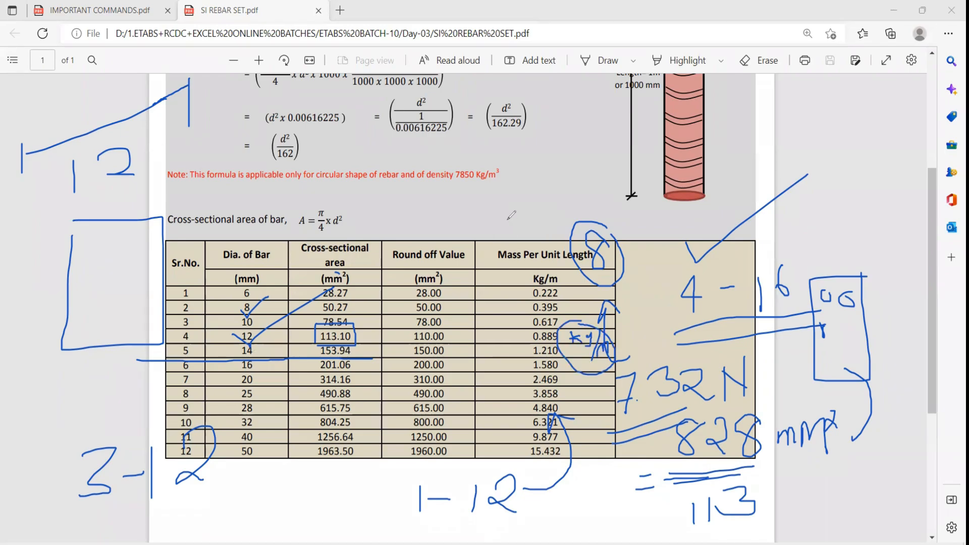
mouse_move(508, 219)
left_mouse_down()
mouse_move(535, 227)
mouse_move(589, 165)
left_mouse_up()
left_click_drag(421, 280, 400, 303)
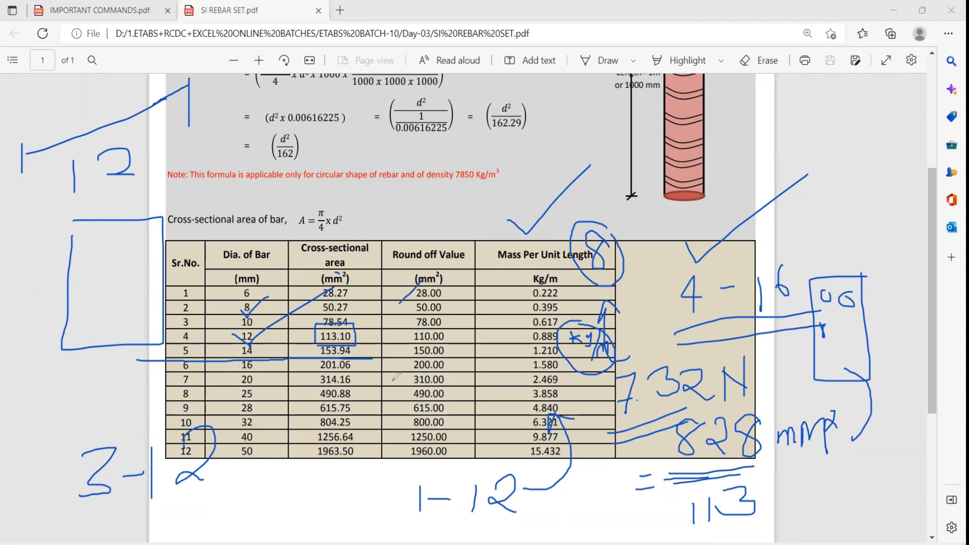
mouse_move(393, 380)
left_mouse_down()
mouse_move(437, 474)
mouse_move(469, 353)
mouse_move(410, 273)
left_mouse_up()
Step: Clear the ink markup from the rebar sheet, switch back to ETABS, and add bar IDs 10 and 12 below 8
key("Escape")
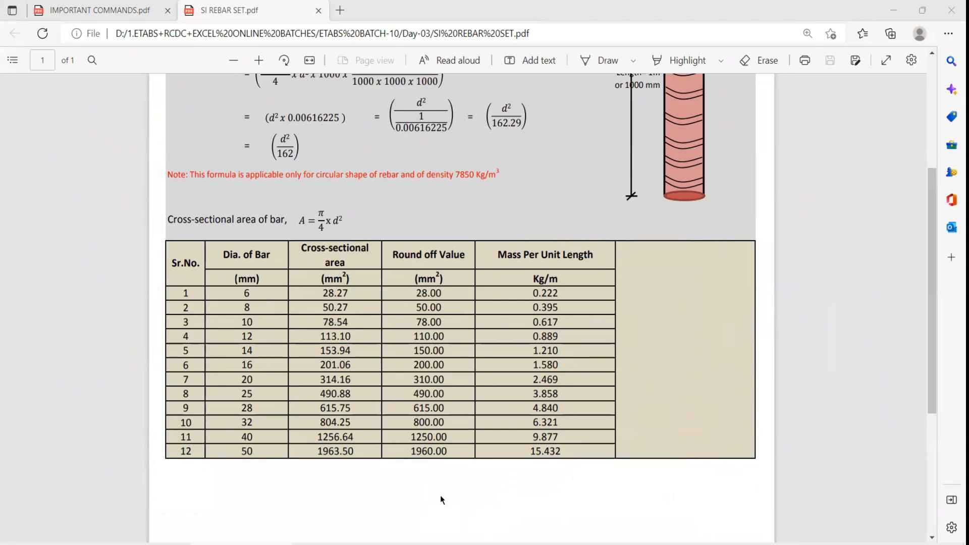
key("alt+Tab")
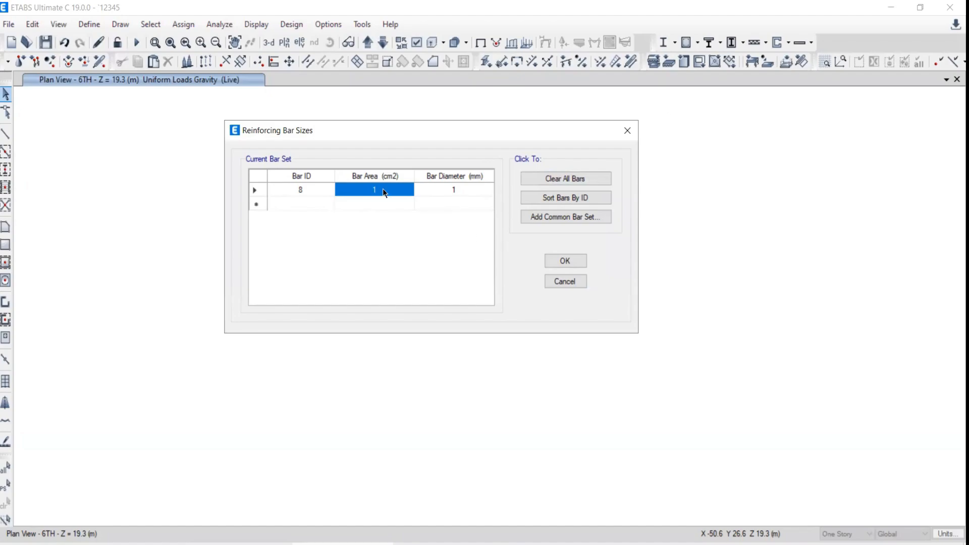
left_click(300, 195)
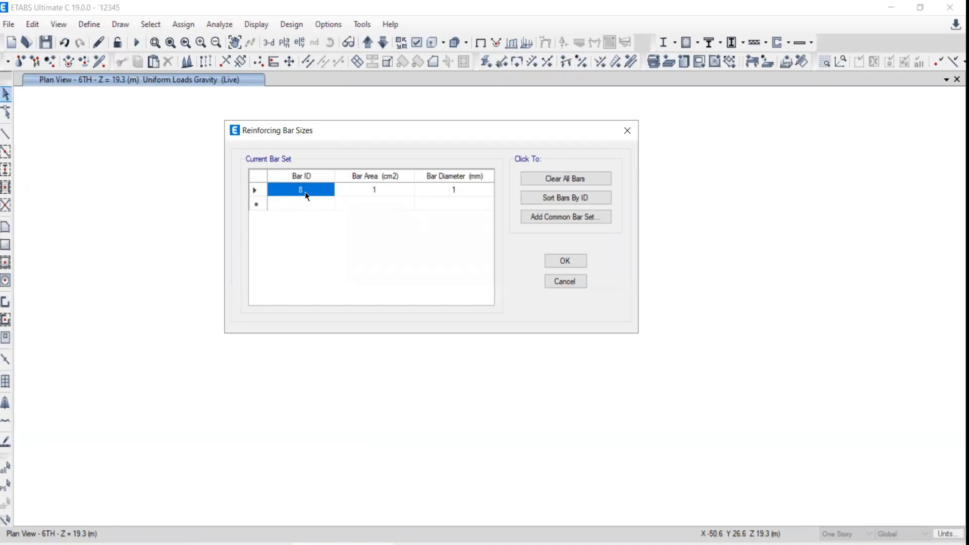
left_click(299, 205)
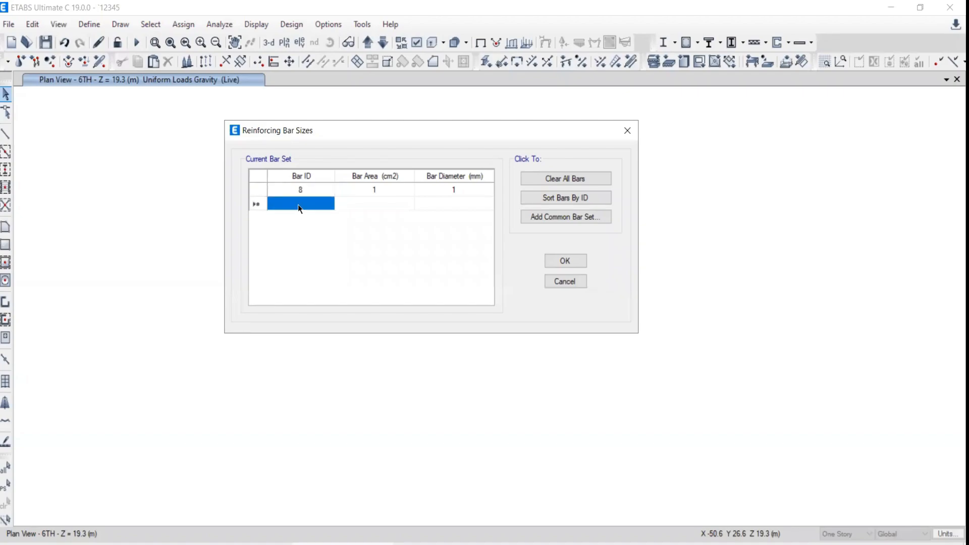
type("10")
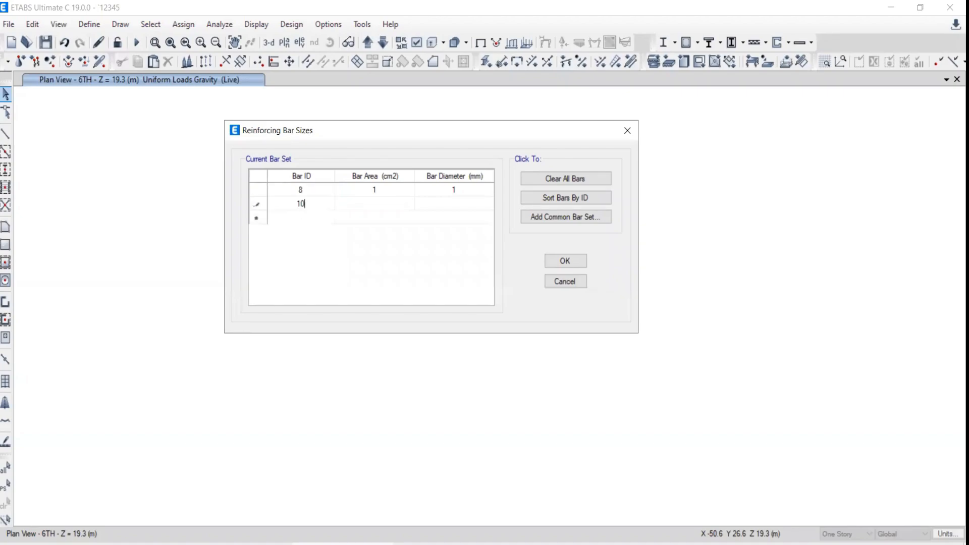
left_click(299, 221)
type("12")
key("Return")
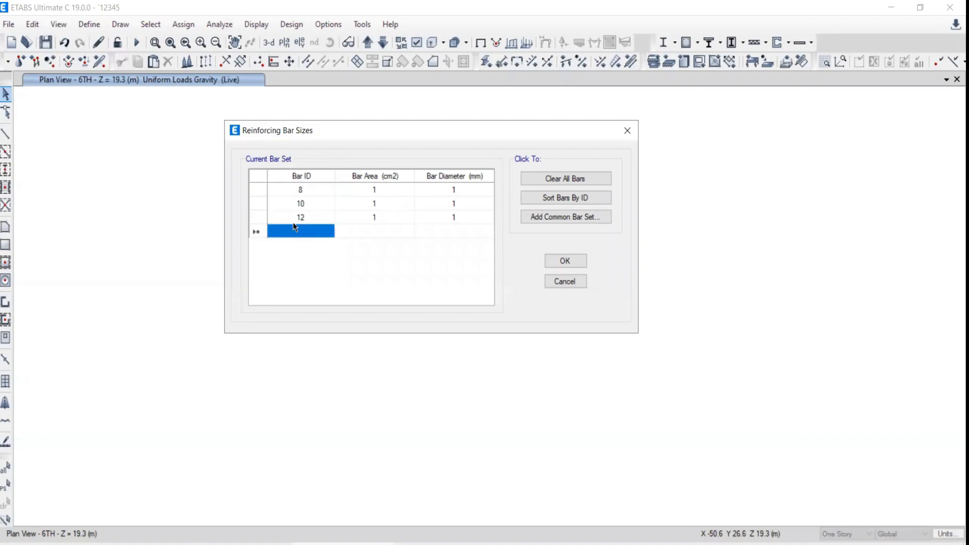
Step: Add bar IDs 16, 20 and 25 to the current bar set
type("16")
key("Return")
type("20")
key("Return")
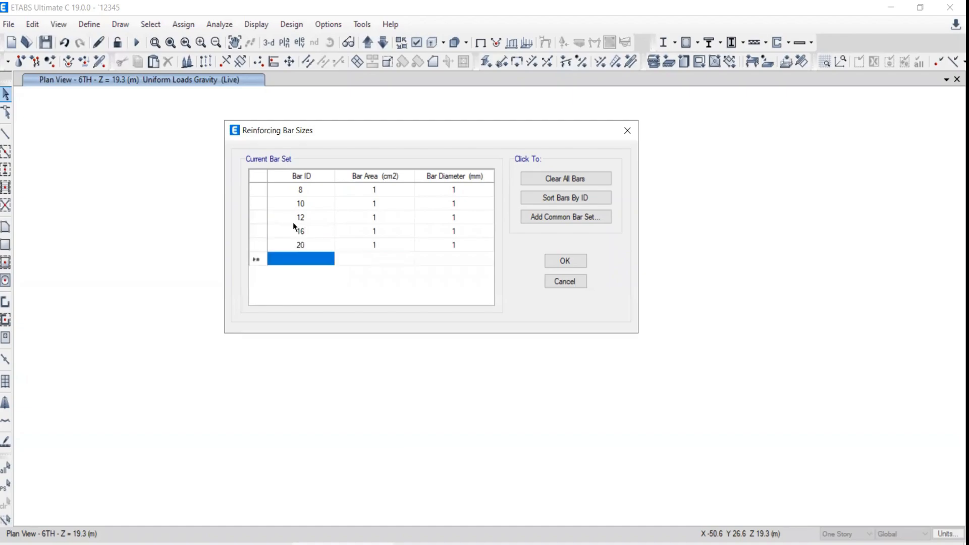
type("25")
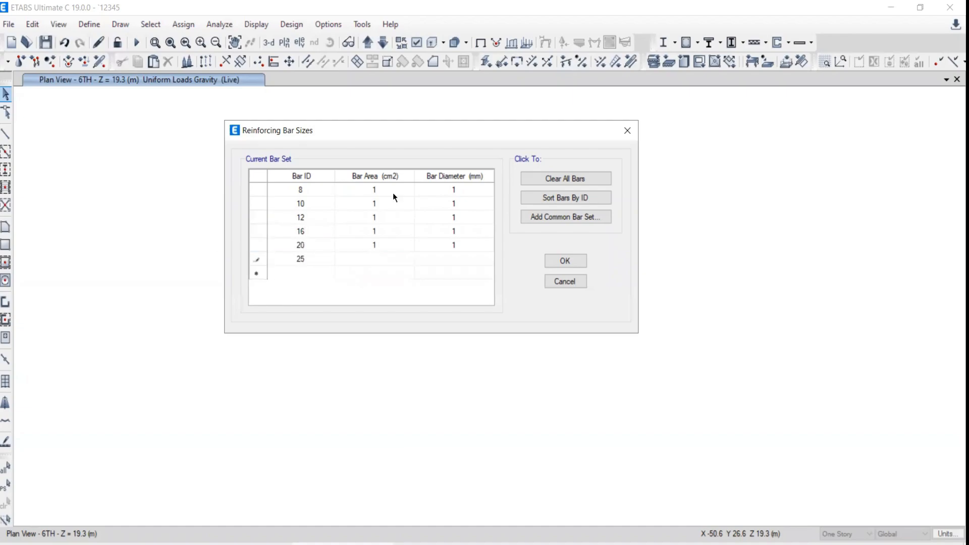
Step: Set the bar area to 0.5026 cm2 for bar 8 and 0.7854 cm2 for bar 10, consulting the SI rebar sheet
left_click(375, 190)
type("0.5626")
left_click_drag(378, 190, 373, 190)
left_click(373, 204)
key("alt+Tab")
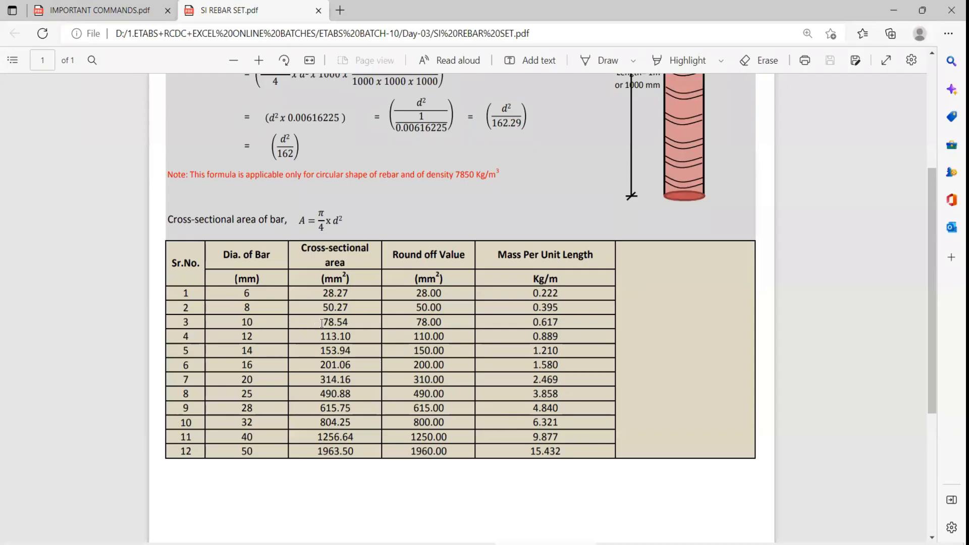
key("alt+Tab")
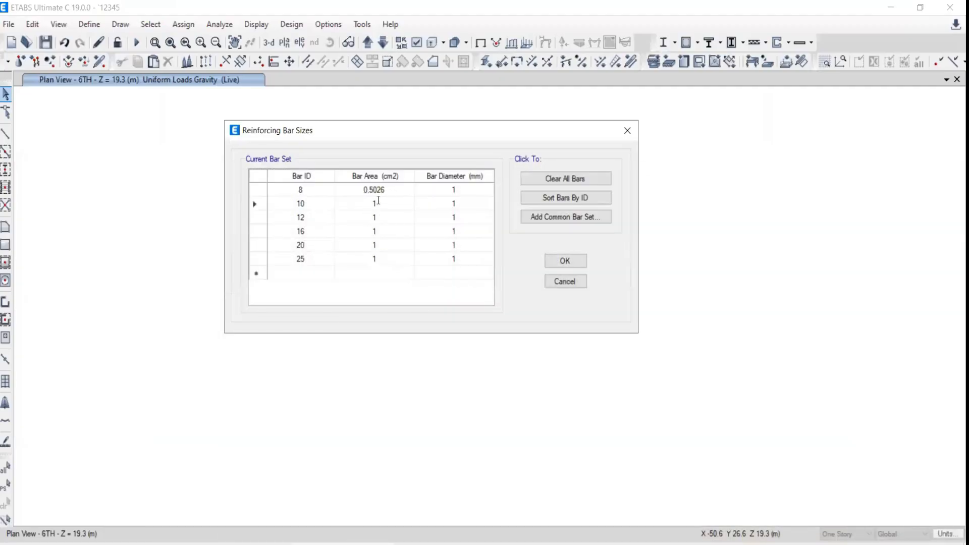
type("78.")
type("0.")
type("78")
type("54")
Step: Set the areas of bars 12, 16, 20 and 25 to 1.13, 2.01, 3.14 and 4.9 cm2
left_click(374, 217)
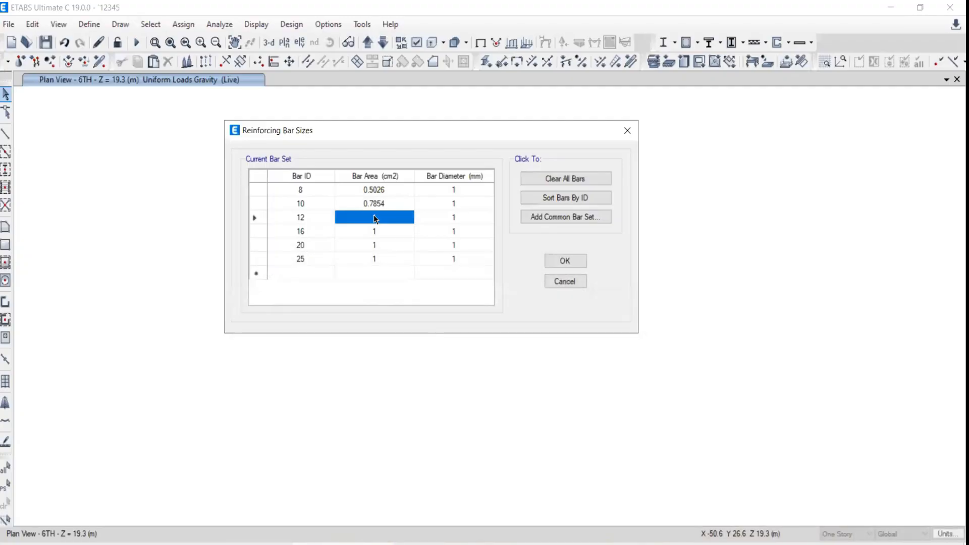
type("11")
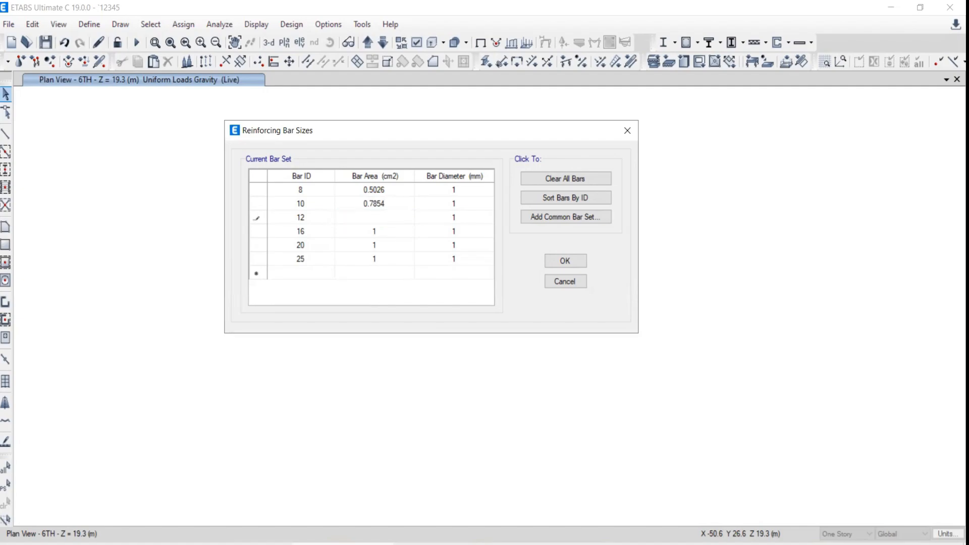
type("0")
type("1.13")
left_click(366, 232)
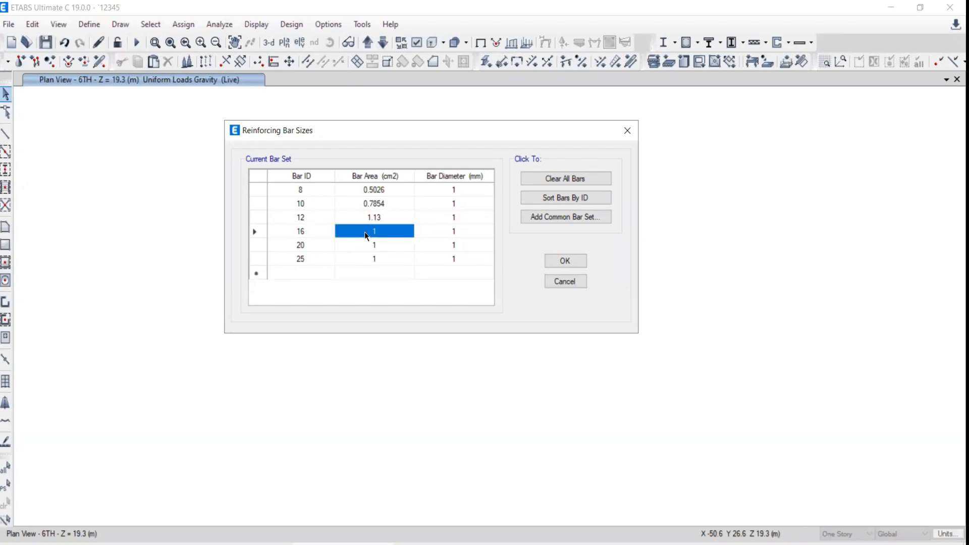
type("2.01")
key("Return")
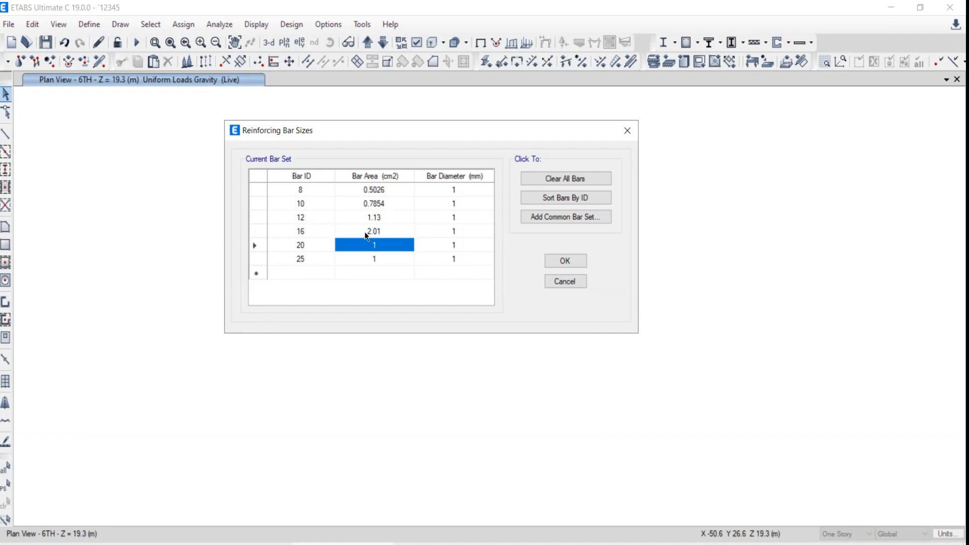
type("3.14")
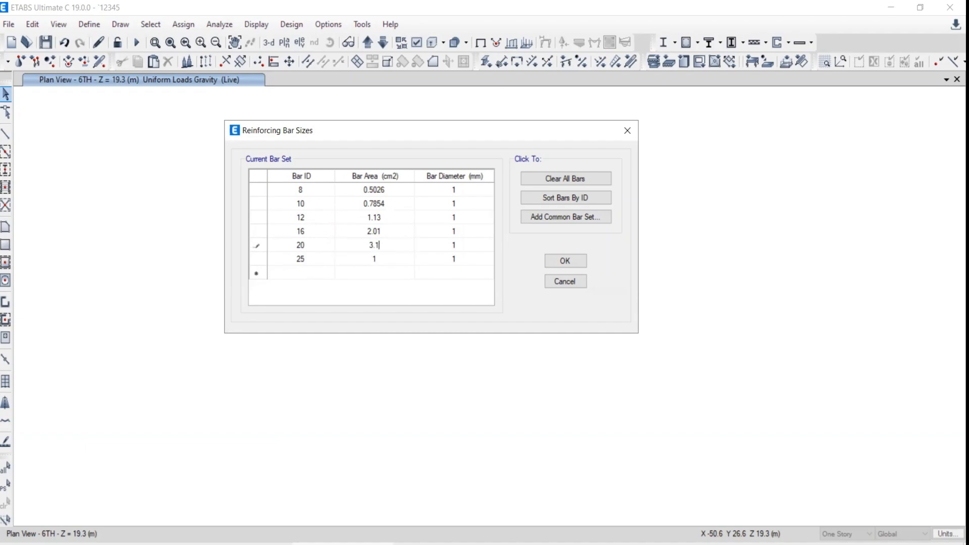
key("Return")
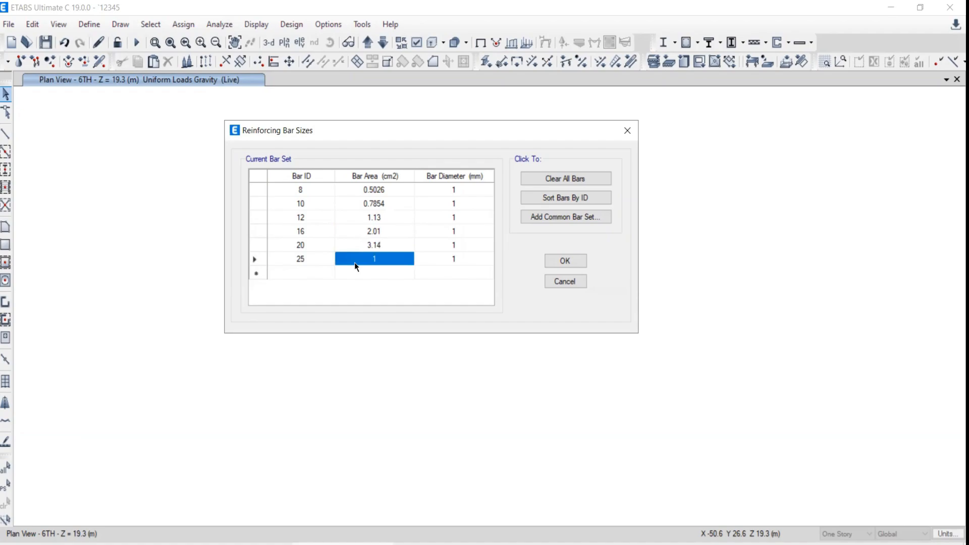
type("4.9")
Step: Set the bar diameter to 8 mm for bar 8 and 10 mm for bar 10
left_click(455, 191)
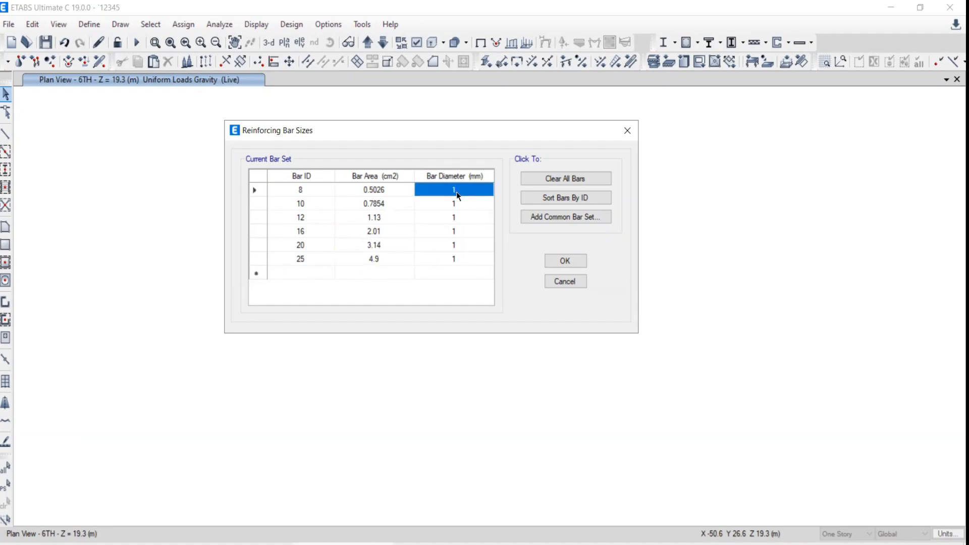
left_click(458, 191)
left_click_drag(458, 190, 452, 191)
type("8")
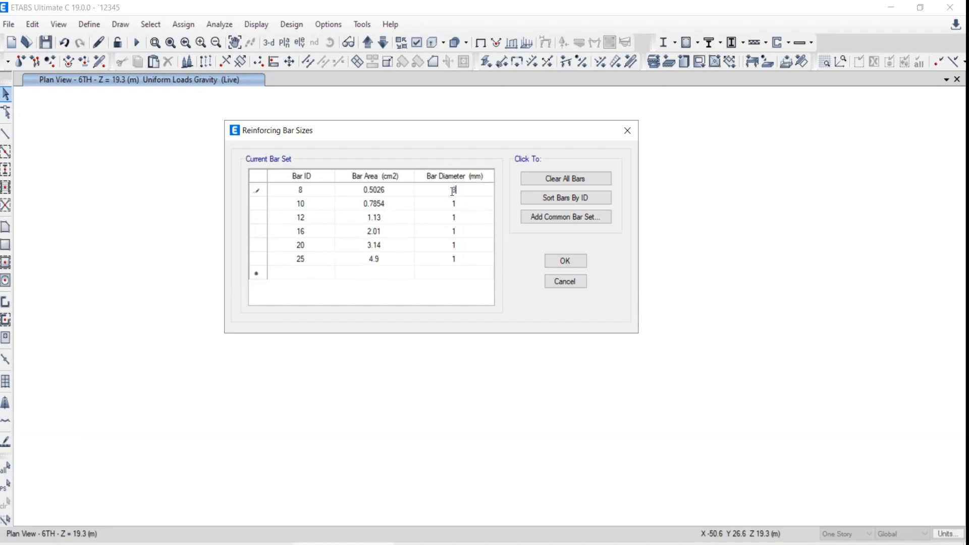
key("Down")
type("10")
key("Down")
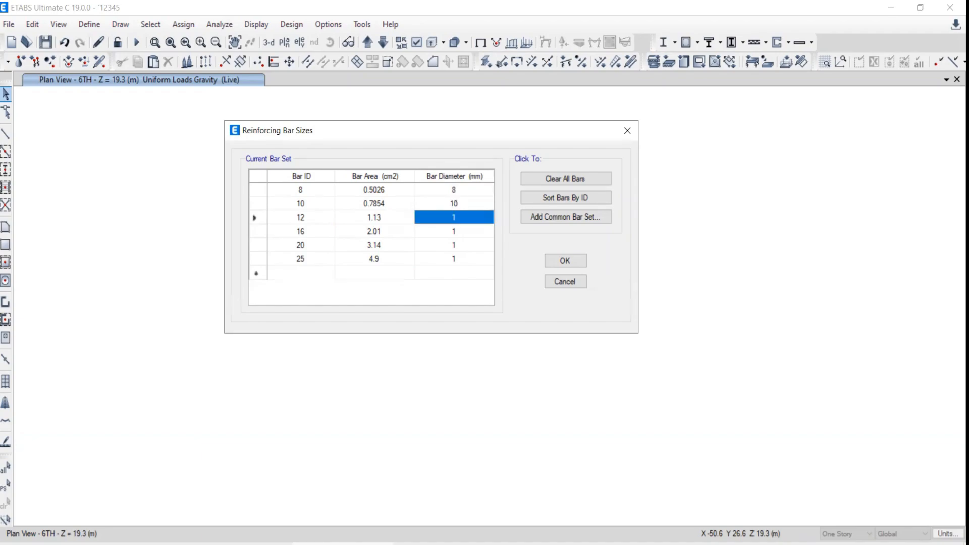
Step: Set the diameters of the remaining bars to 12, 16, 20 and 25 mm and accept the reinforcing bar sizes
type("12")
key("Down")
type("16")
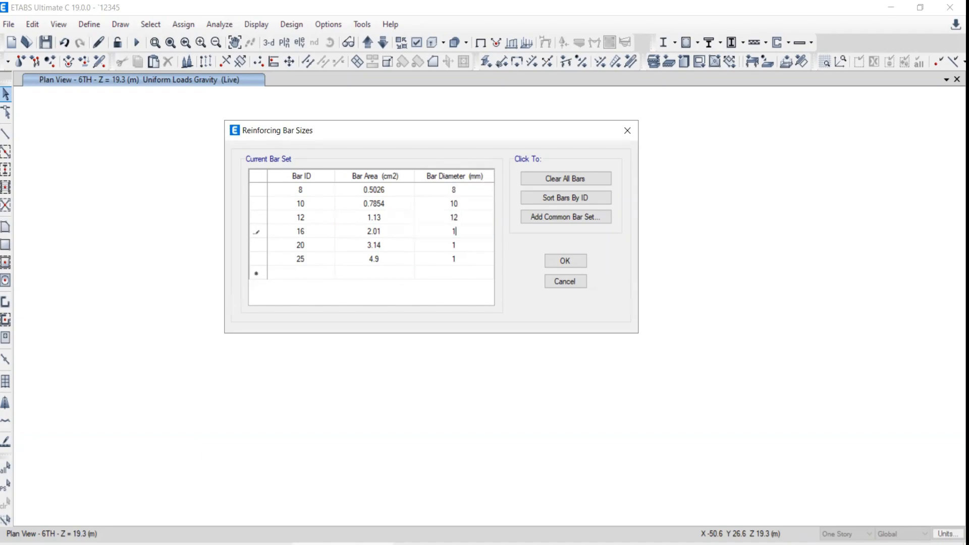
key("Down")
type("20")
key("Down")
type("25")
left_click(562, 261)
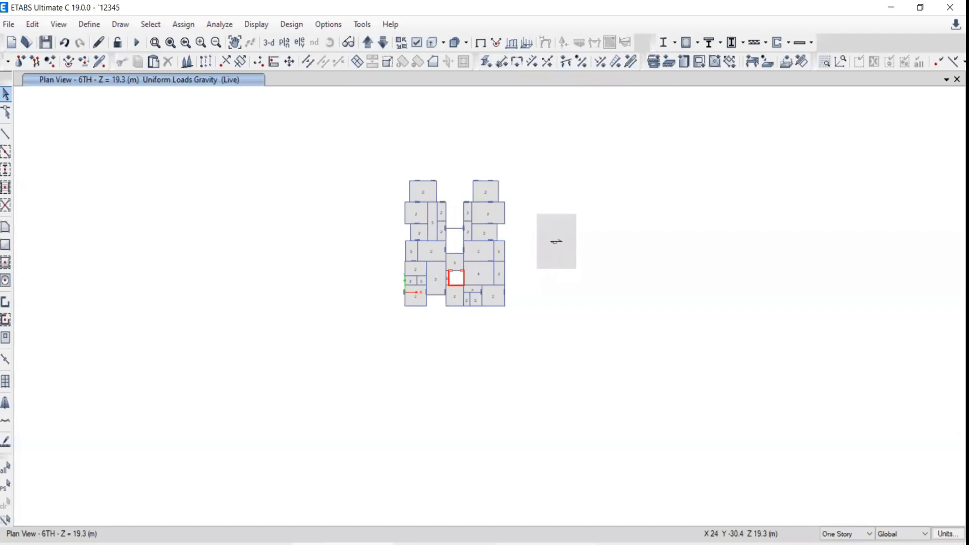
Step: Switch to the SI rebar PDF and review the steel density formulas and the bar table
left_click(550, 544)
scroll(405, 283, "up", 5)
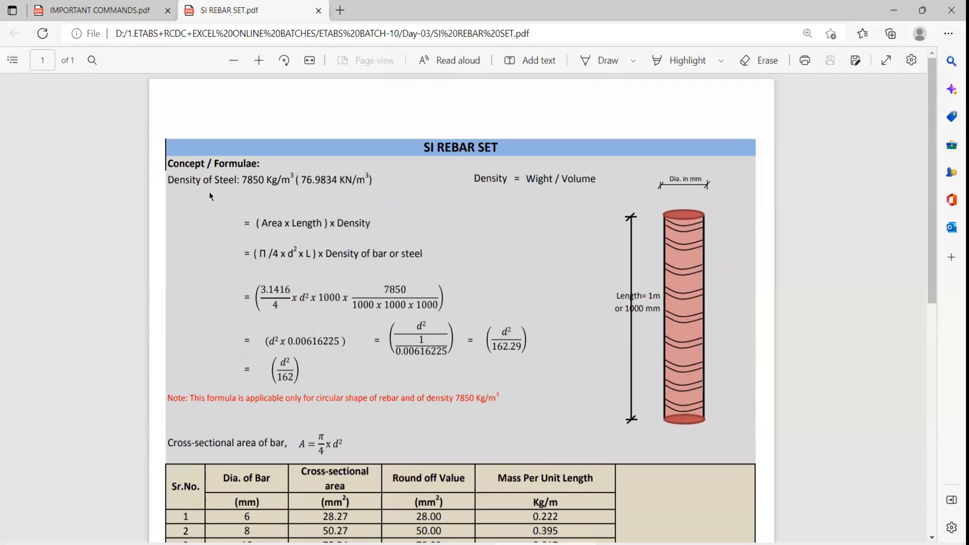
scroll(321, 394, "down", 2)
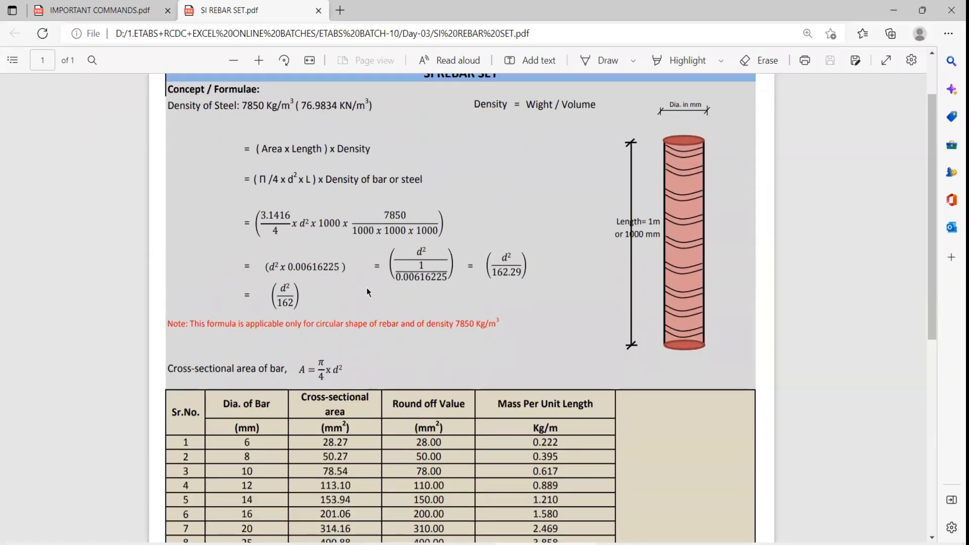
scroll(352, 301, "down", 4)
scroll(340, 311, "up", 4)
scroll(429, 293, "up", 2)
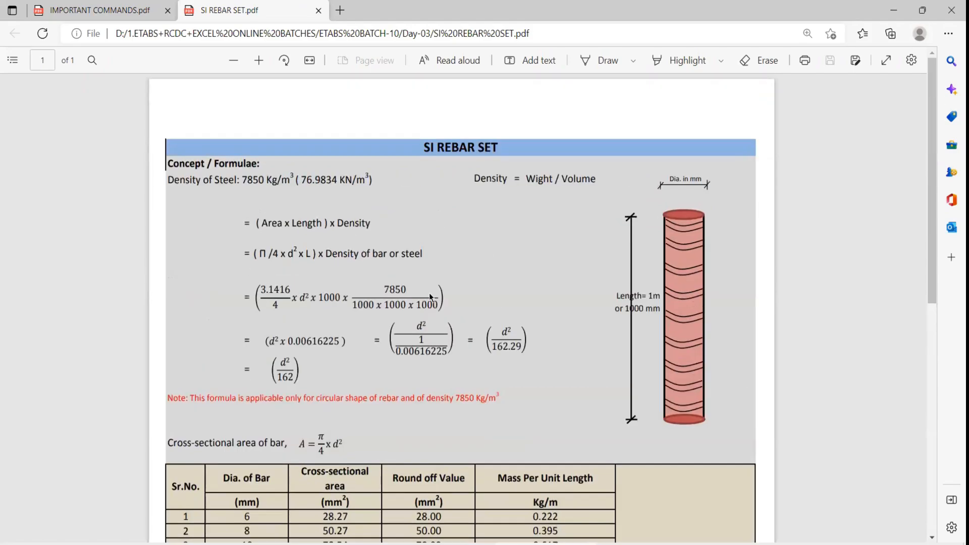
scroll(462, 357, "down", 6)
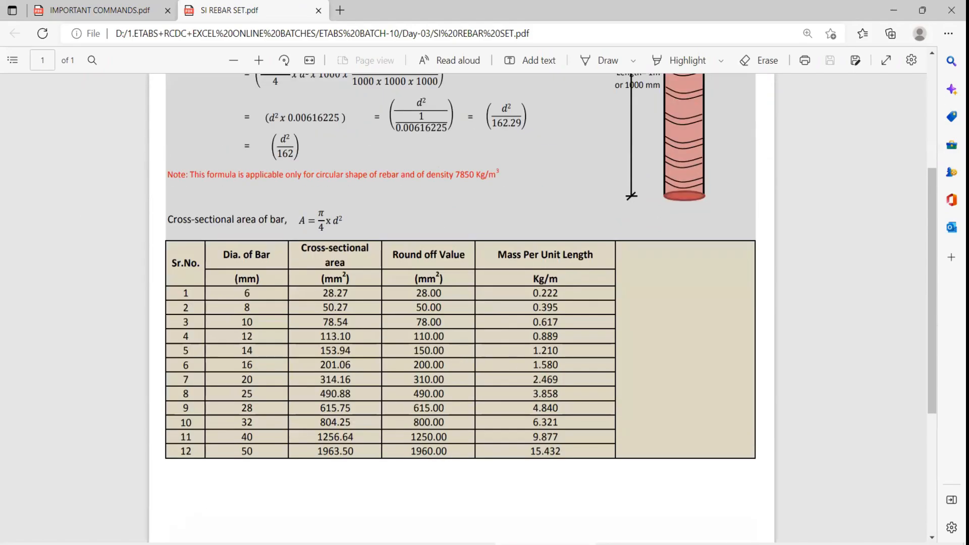
Step: Bring up the IMPORTANT COMMANDS checklist and read the item on adding an elevation section
key("alt+Tab")
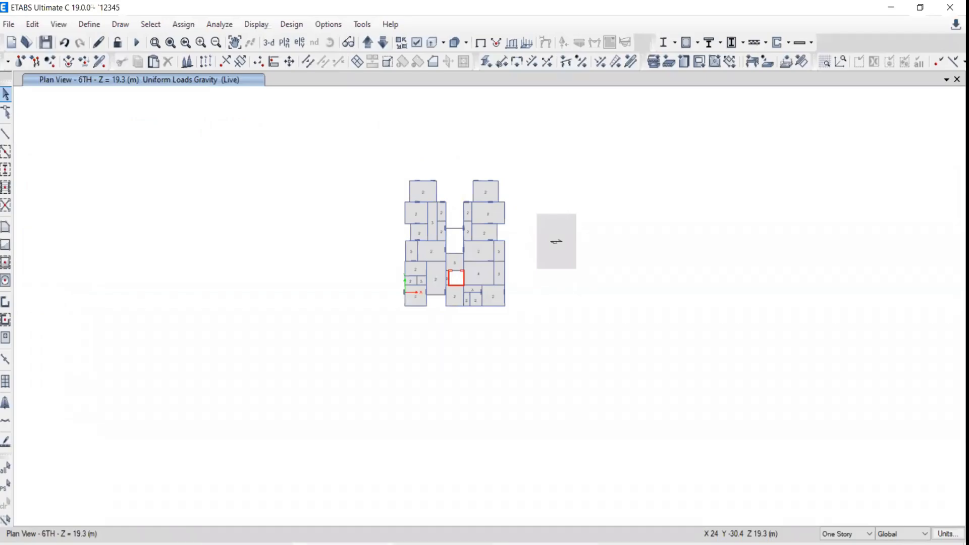
key("alt+Tab")
key("ctrl+Tab")
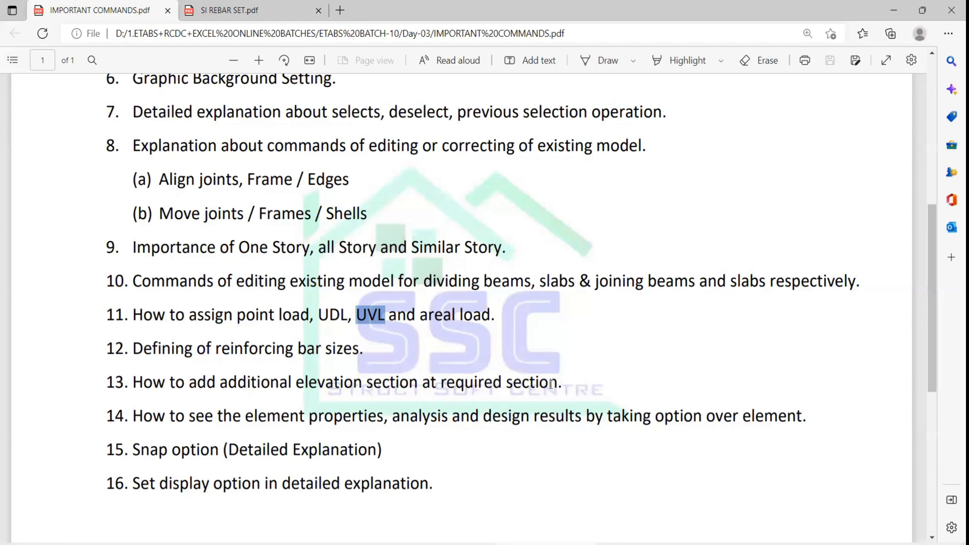
Step: Return to ETABS and delete the isolated slab standing beside the building in the 6TH story plan
key("alt+Tab")
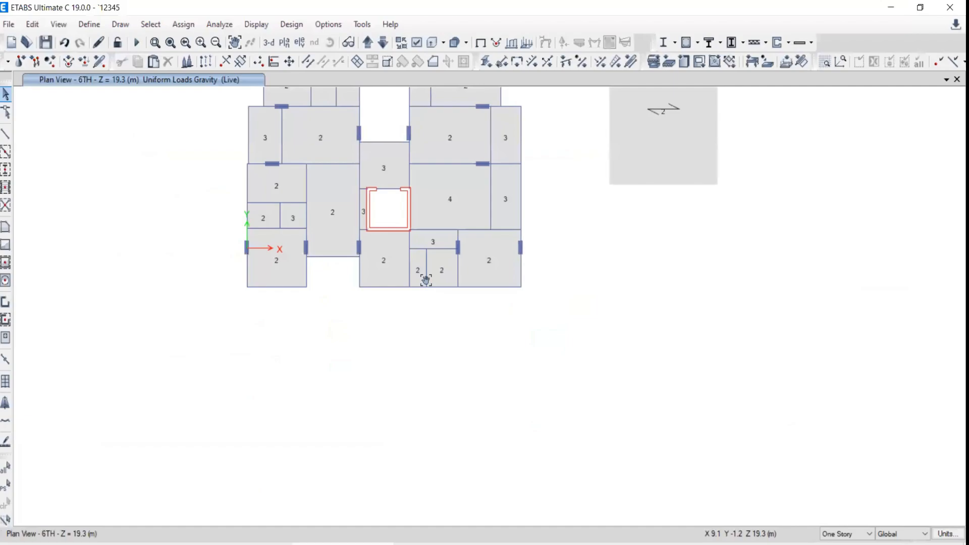
middle_click_drag(425, 274, 387, 378)
left_click(665, 269)
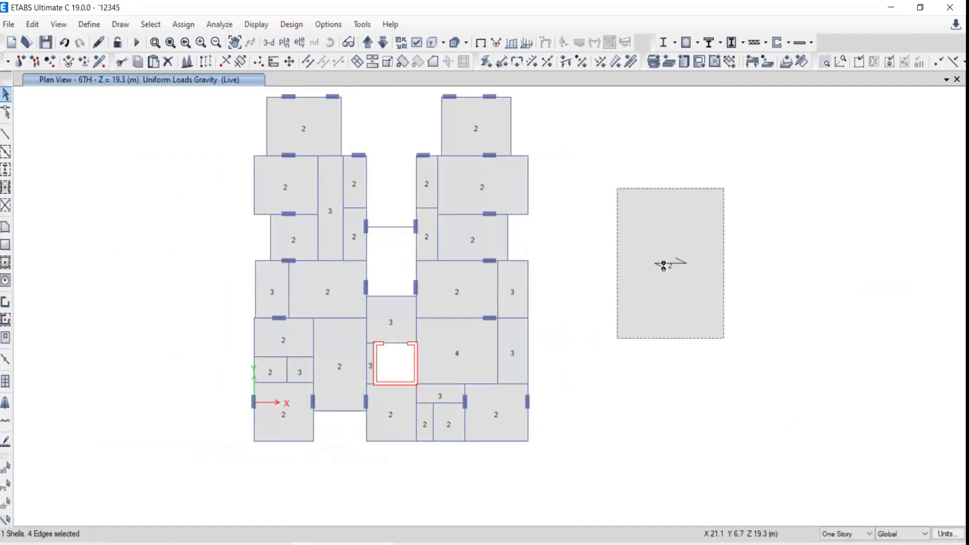
key("Delete")
Step: Turn on the grid system's visibility in the 6TH story plan and examine the gridlines
right_click(634, 270)
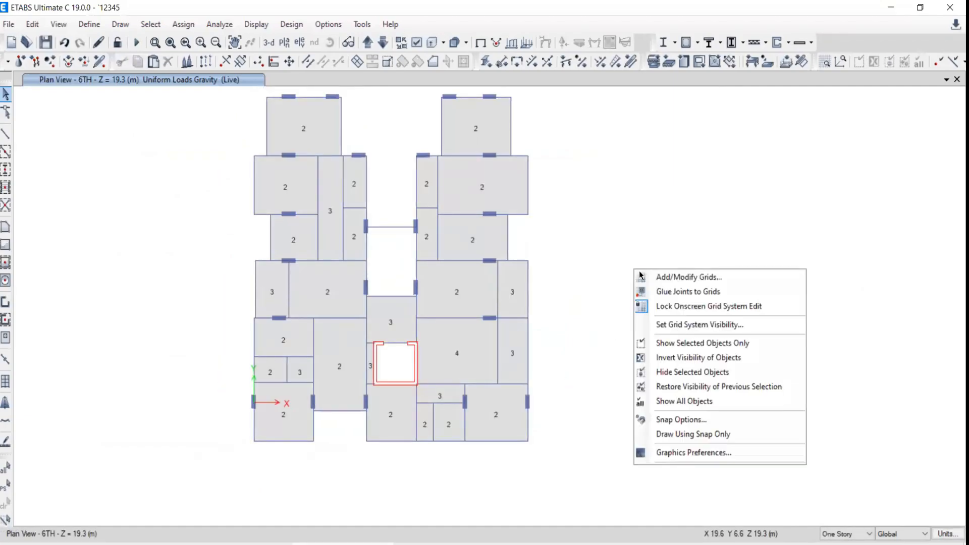
left_click(659, 325)
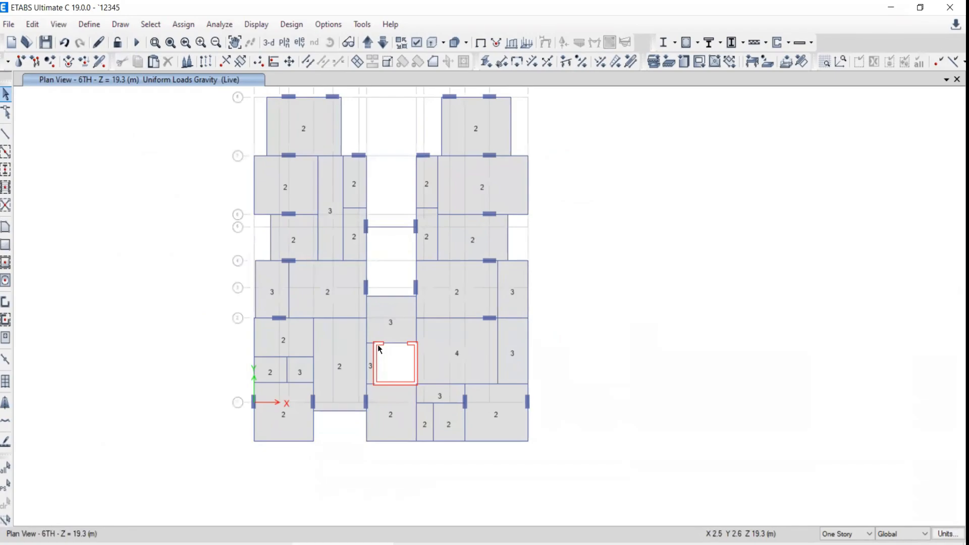
middle_click_drag(374, 344, 419, 370)
scroll(342, 457, "up", 5)
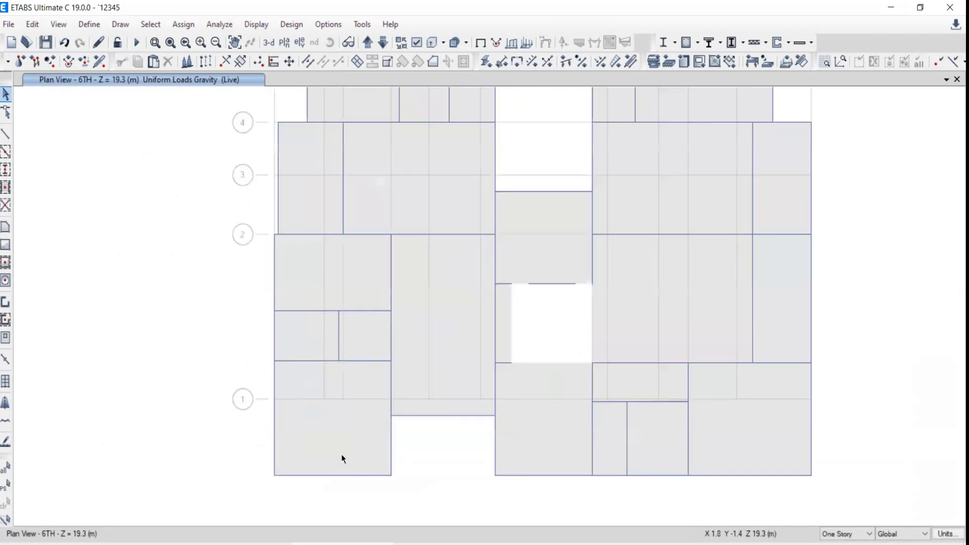
scroll(373, 353, "down", 5)
middle_click_drag(372, 354, 444, 381)
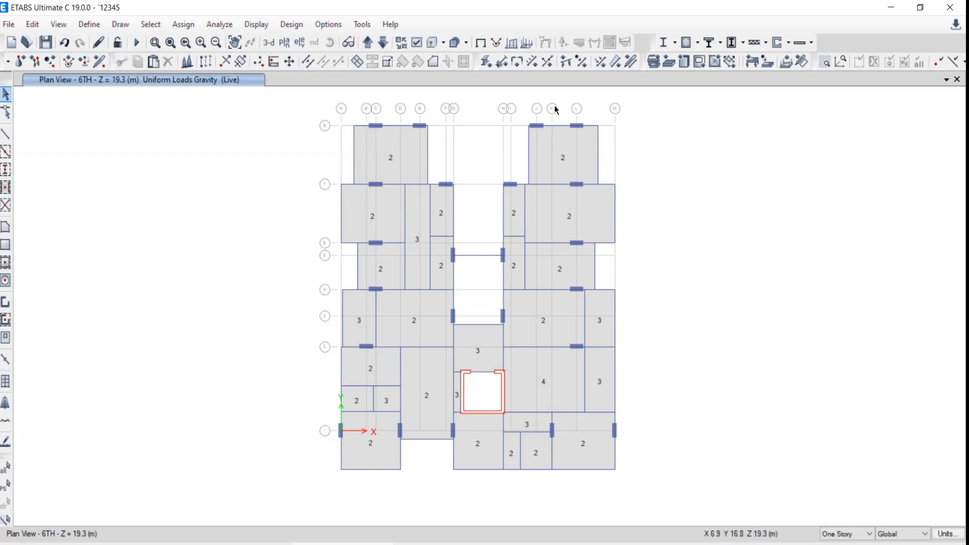
Step: View the building in 3-D, switch to the 3RD story plan and examine the area around gridline 1
left_click(269, 42)
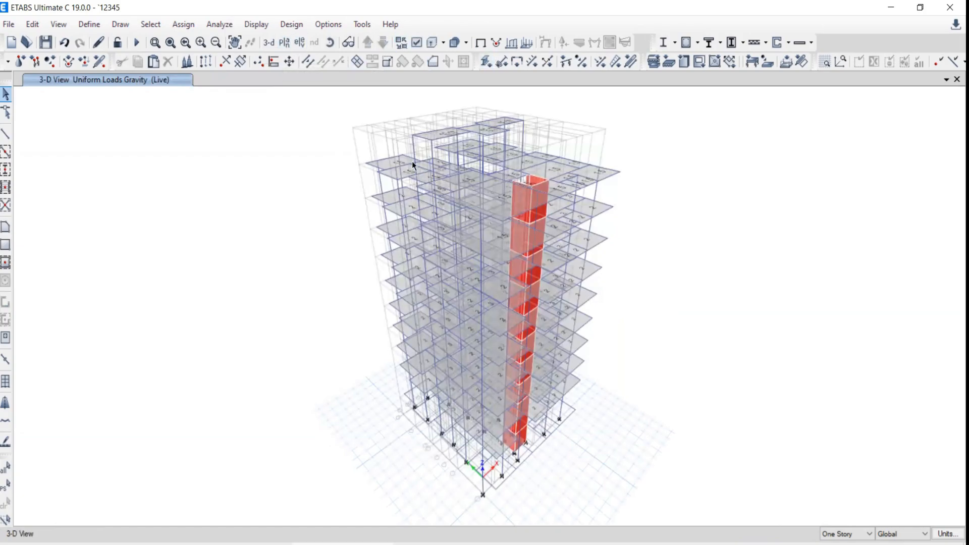
left_click(284, 42)
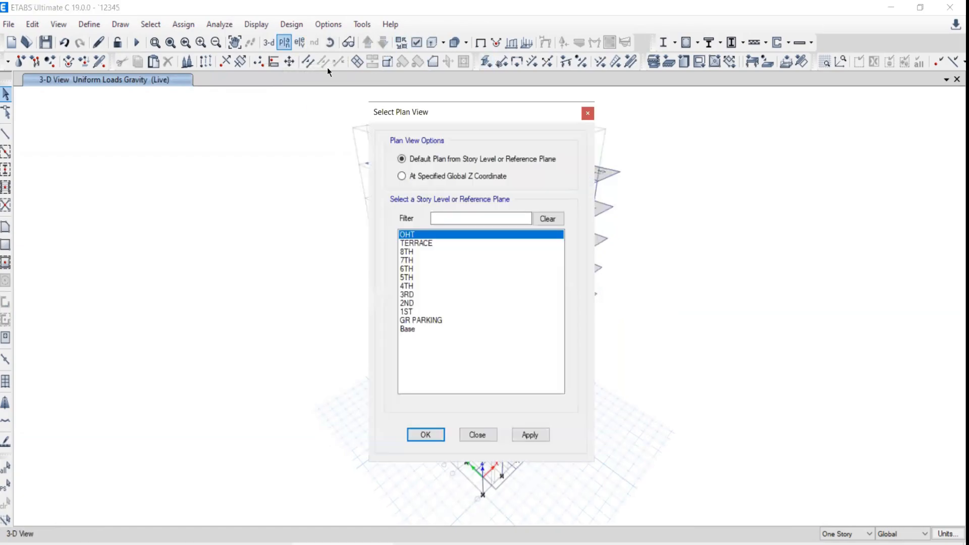
left_click(418, 295)
left_click(528, 435)
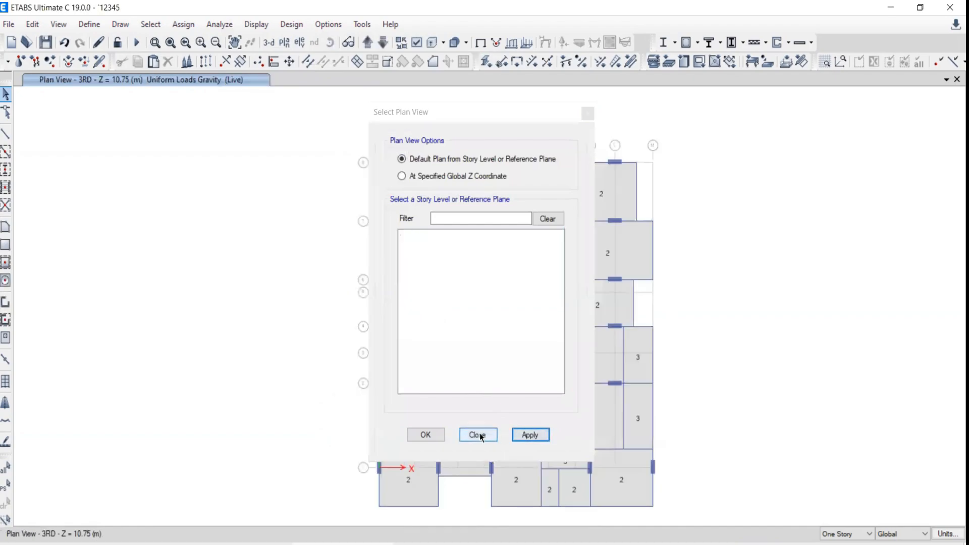
left_click(477, 435)
scroll(418, 474, "up", 3)
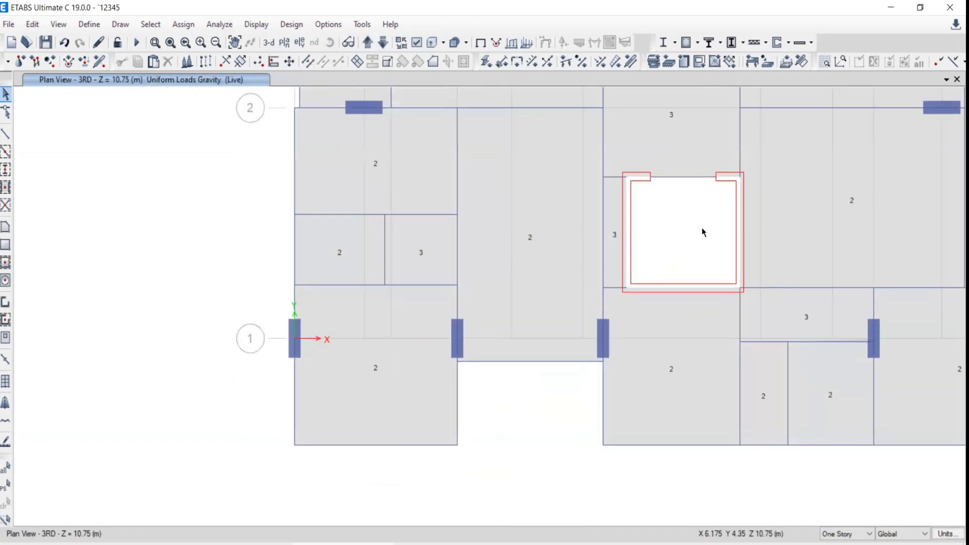
Step: Display the elevation view along gridline 1 and inspect its lower stories
left_click_drag(276, 338, 961, 342)
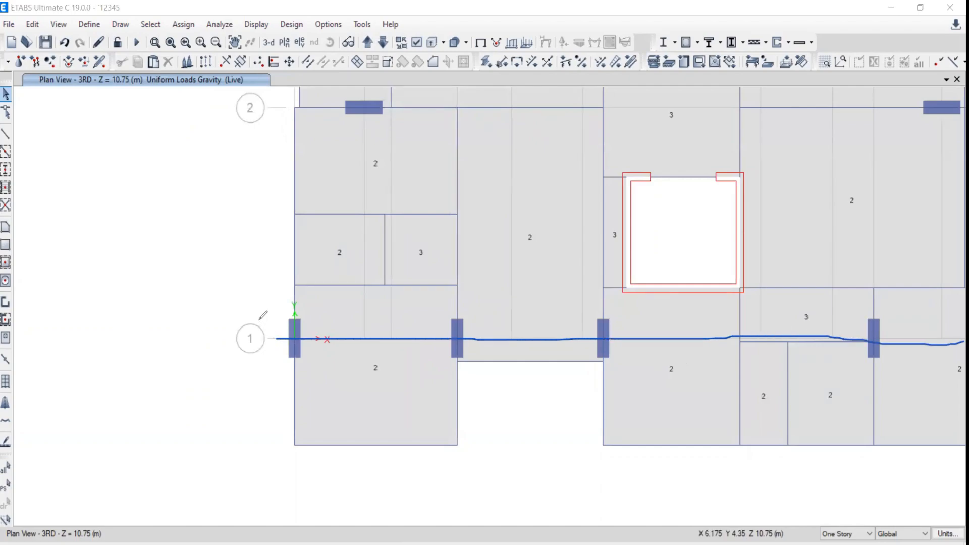
mouse_move(262, 319)
left_mouse_down()
mouse_move(232, 325)
mouse_move(242, 361)
mouse_move(264, 310)
left_mouse_up()
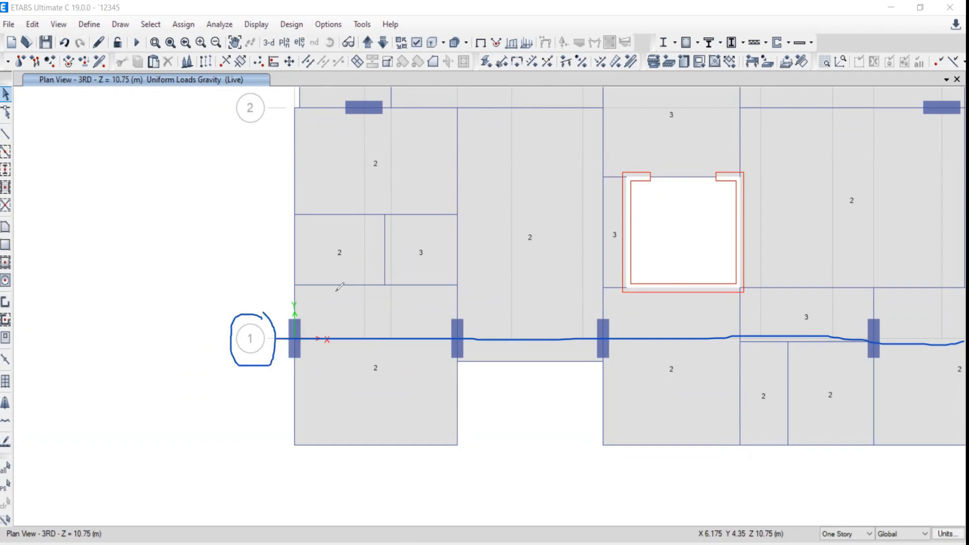
left_click(299, 43)
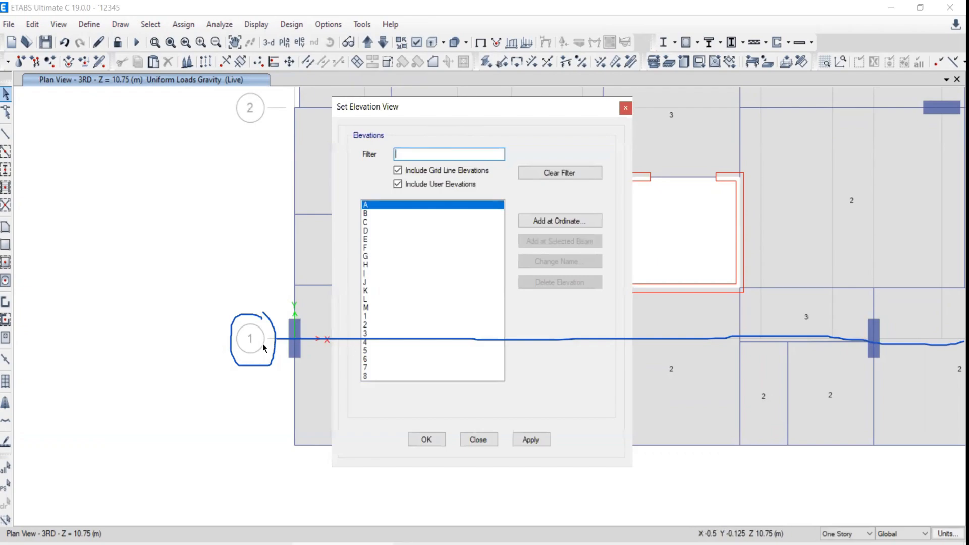
left_click(367, 316)
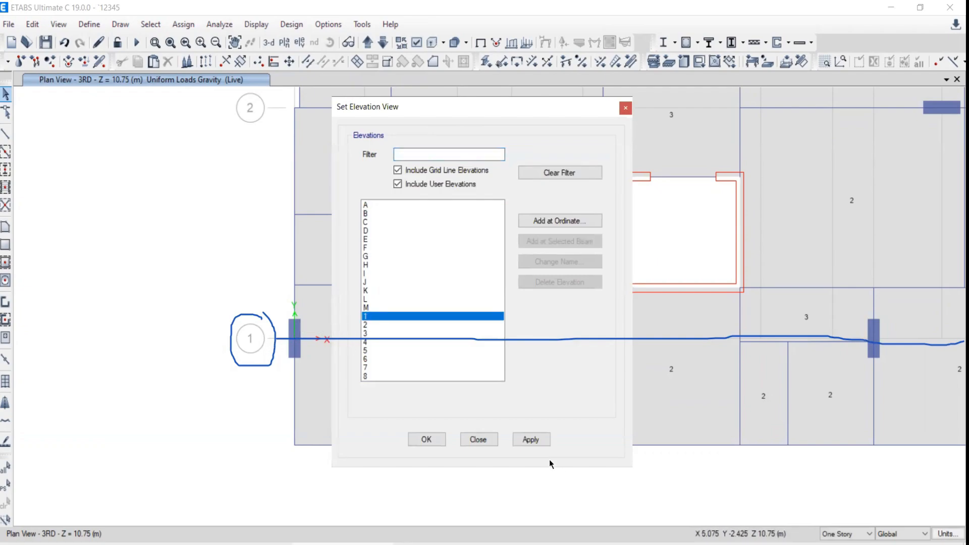
left_click(530, 439)
left_click(477, 439)
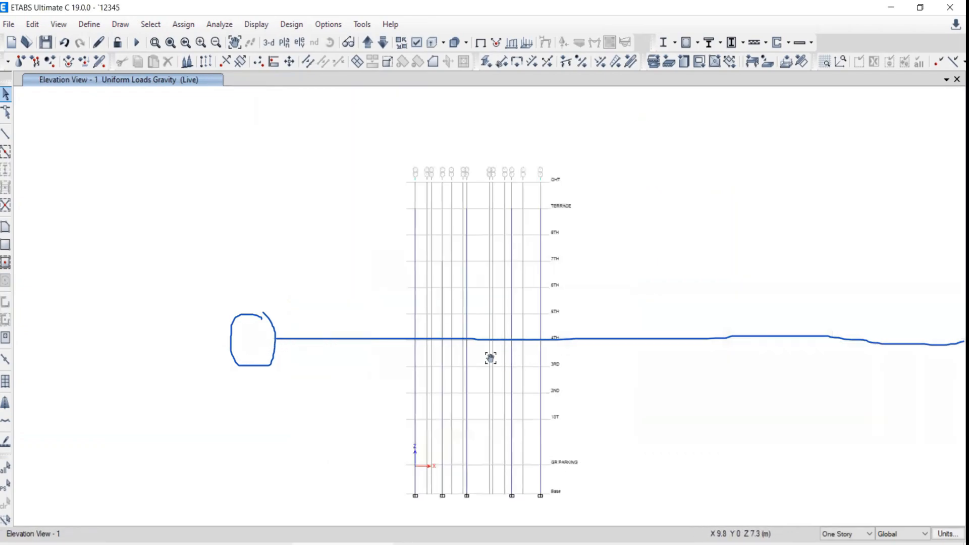
scroll(460, 441, "up", 2)
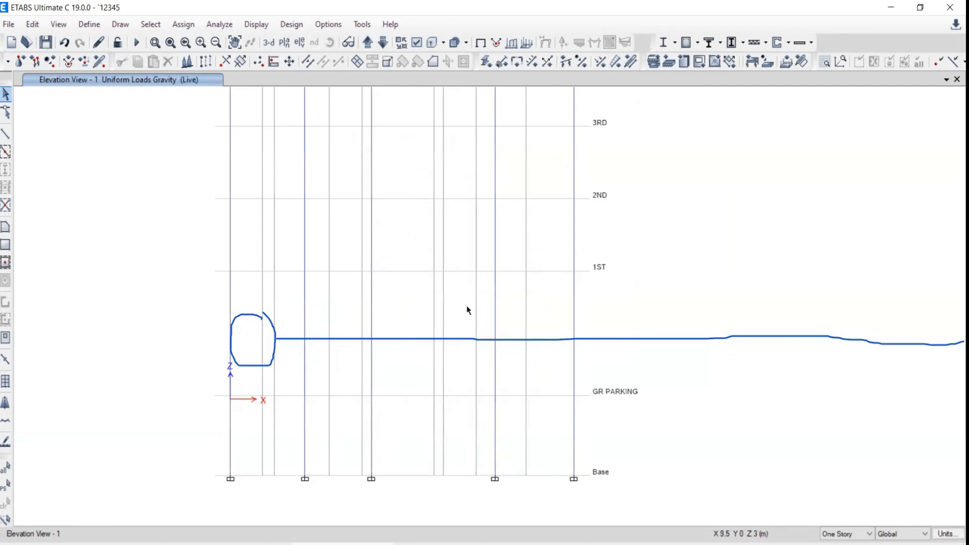
Step: Switch to the 1ST story plan and examine the area between gridlines 1 and 4
left_click(284, 42)
left_click(406, 312)
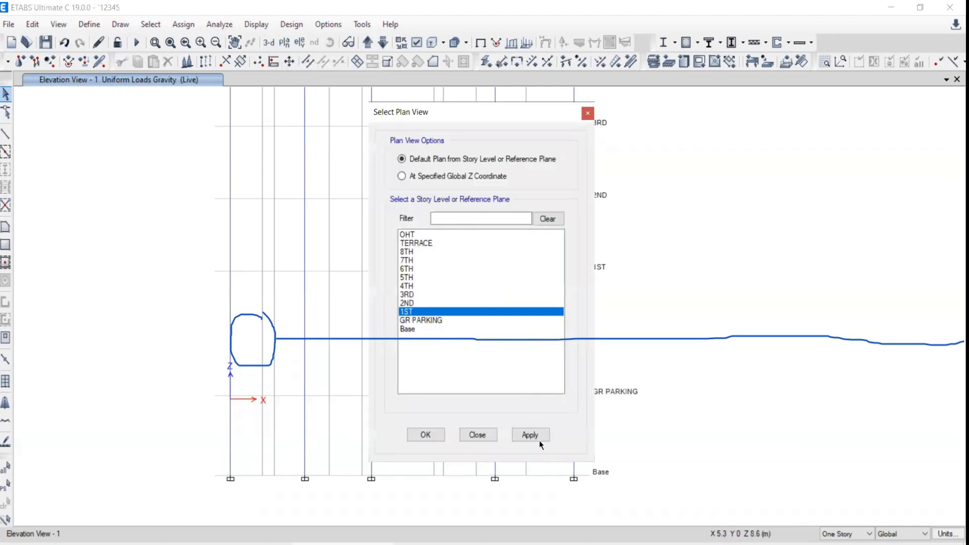
left_click(494, 434)
scroll(481, 353, "up", 5)
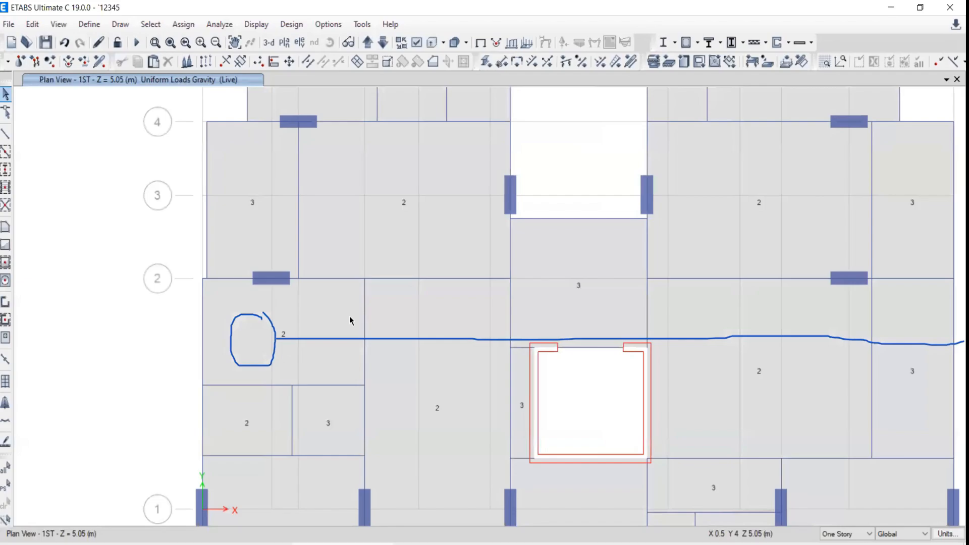
middle_click_drag(430, 336, 352, 346)
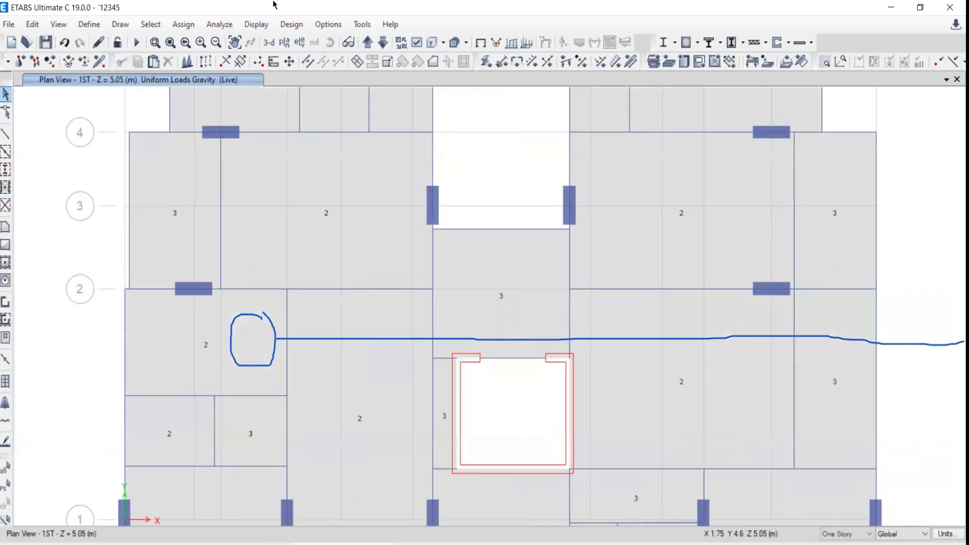
Step: Display the elevation view along gridline 2 and inspect the frames of its lower stories
left_click(299, 42)
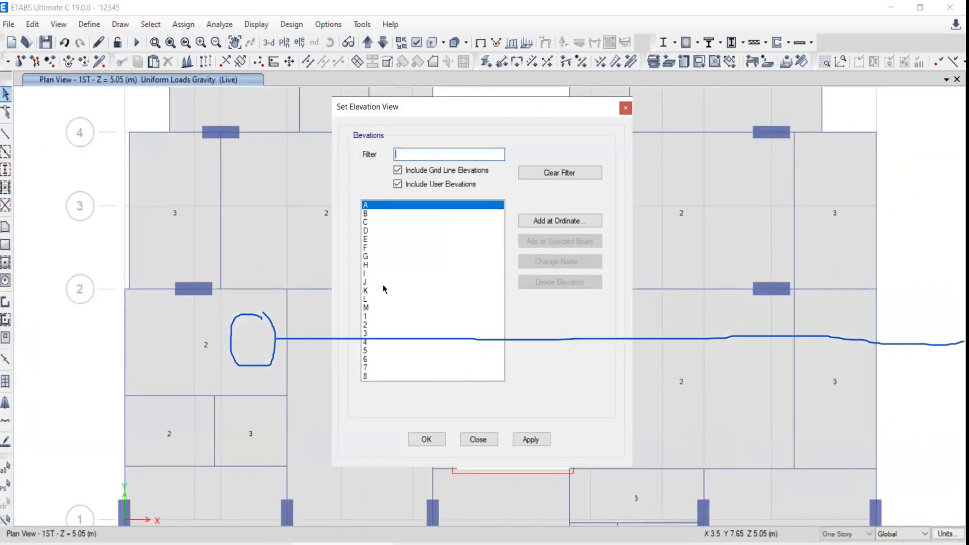
left_click(365, 324)
left_click(522, 437)
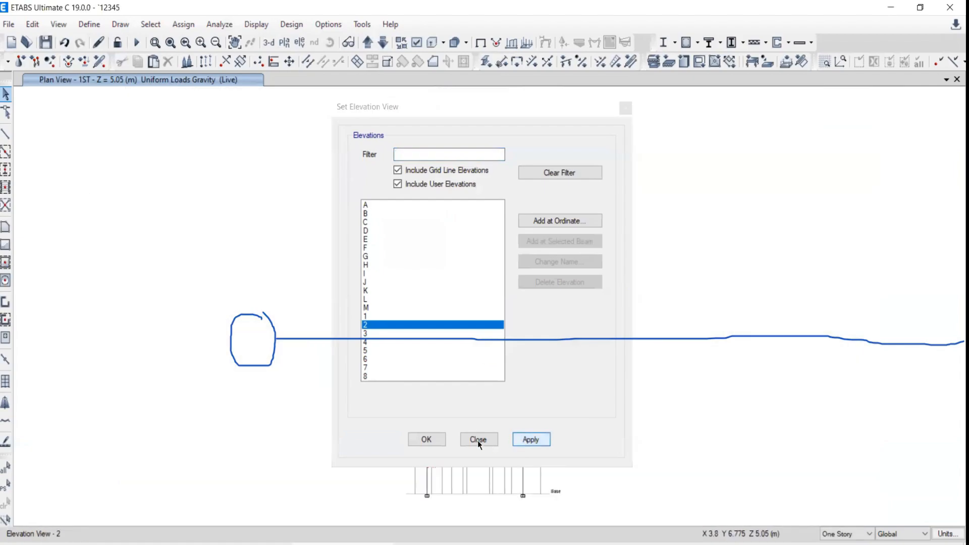
left_click(477, 440)
scroll(524, 456, "up", 5)
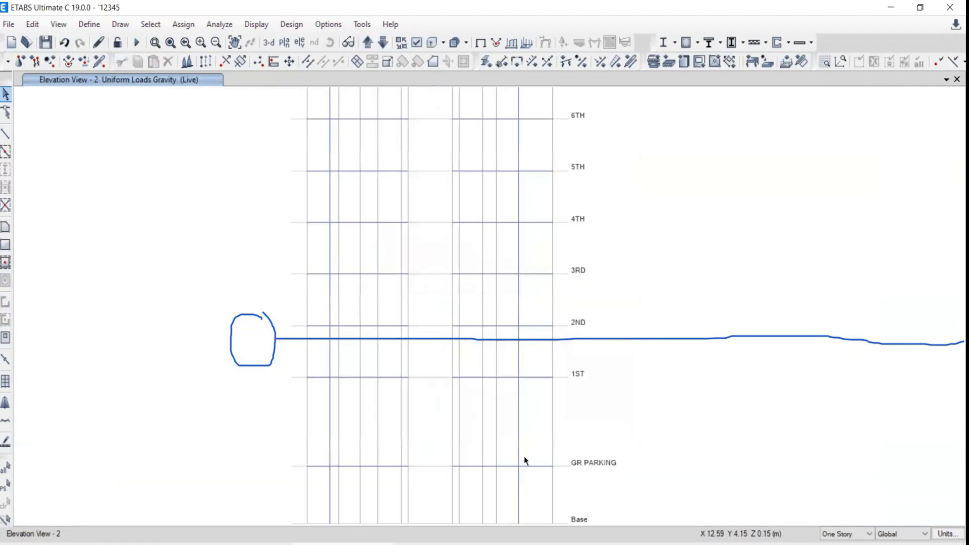
left_click(515, 285)
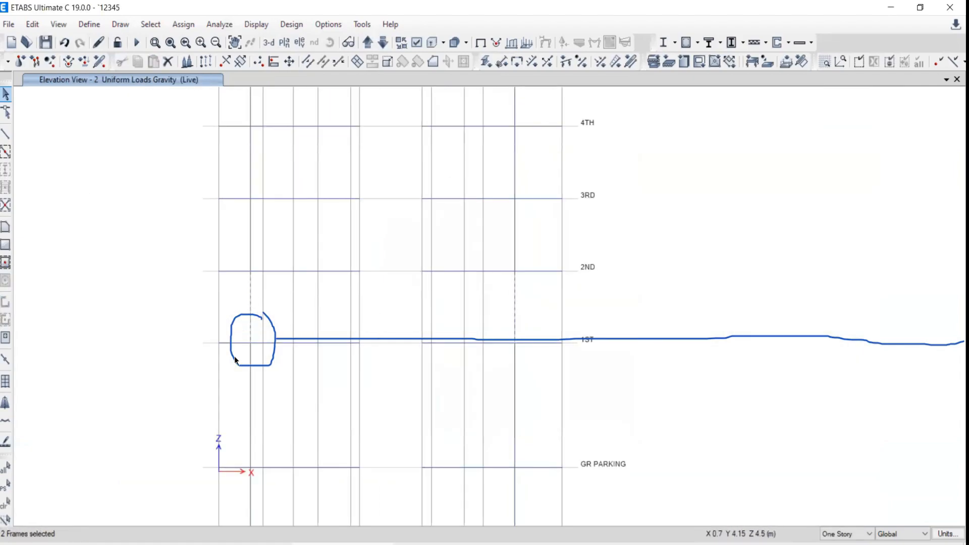
Step: Switch to the 4TH story plan and trace gridline G up to its grid bubble
left_click(284, 42)
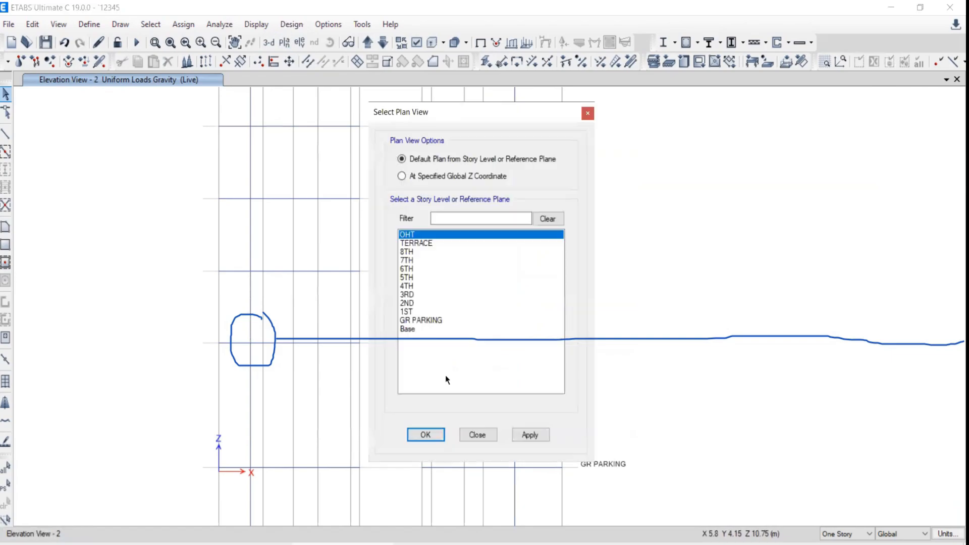
left_click(410, 285)
left_click(483, 434)
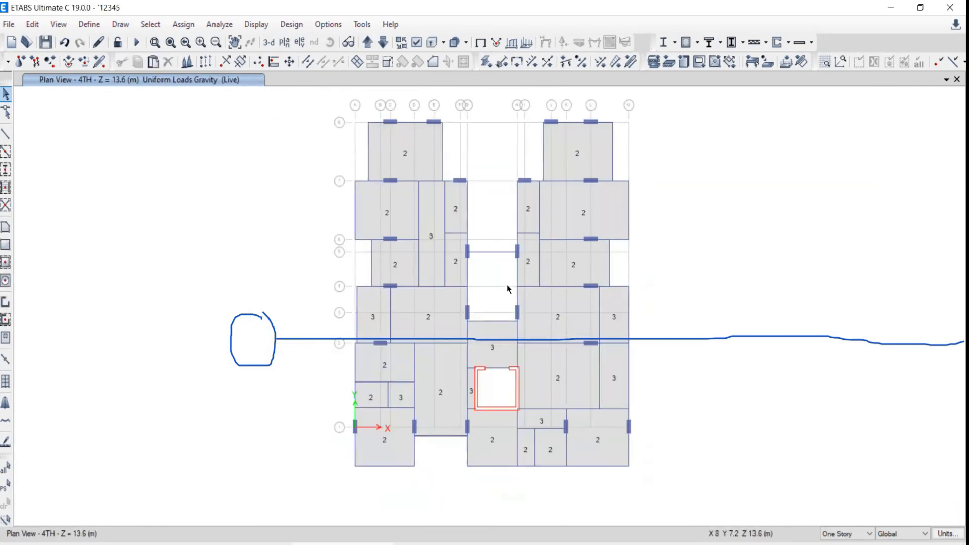
left_click_drag(501, 129, 497, 304)
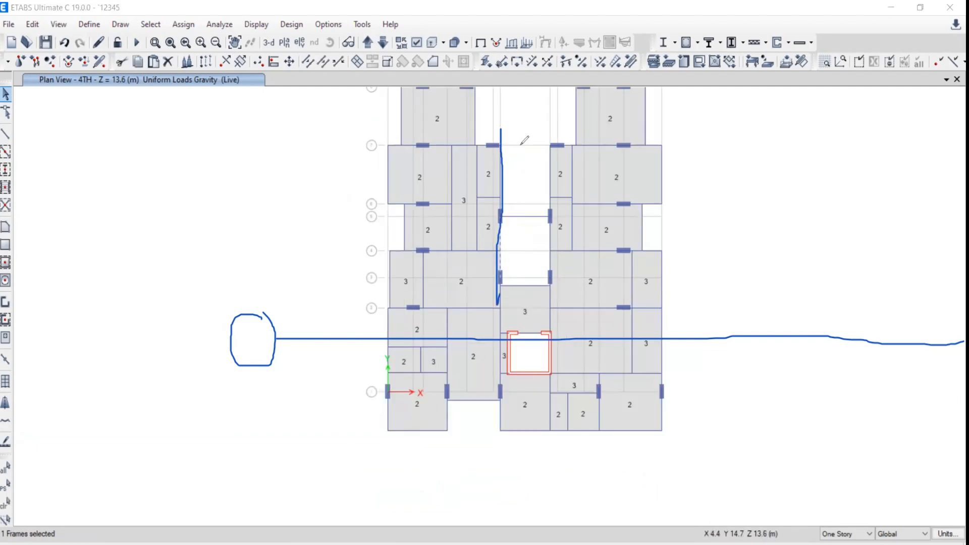
scroll(441, 152, "down", 5)
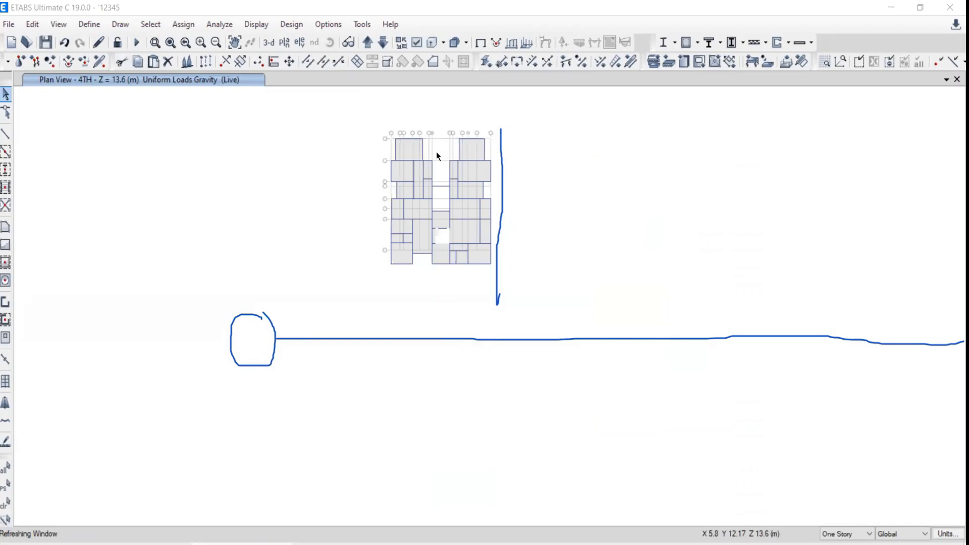
scroll(414, 227, "up", 8)
scroll(439, 253, "down", 5)
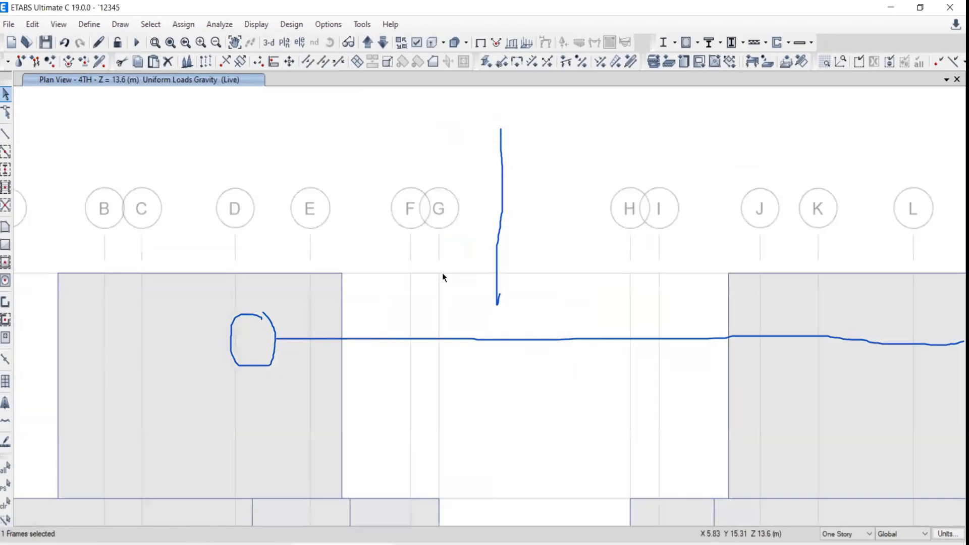
Step: Display the elevation view along gridline G
left_click(305, 61)
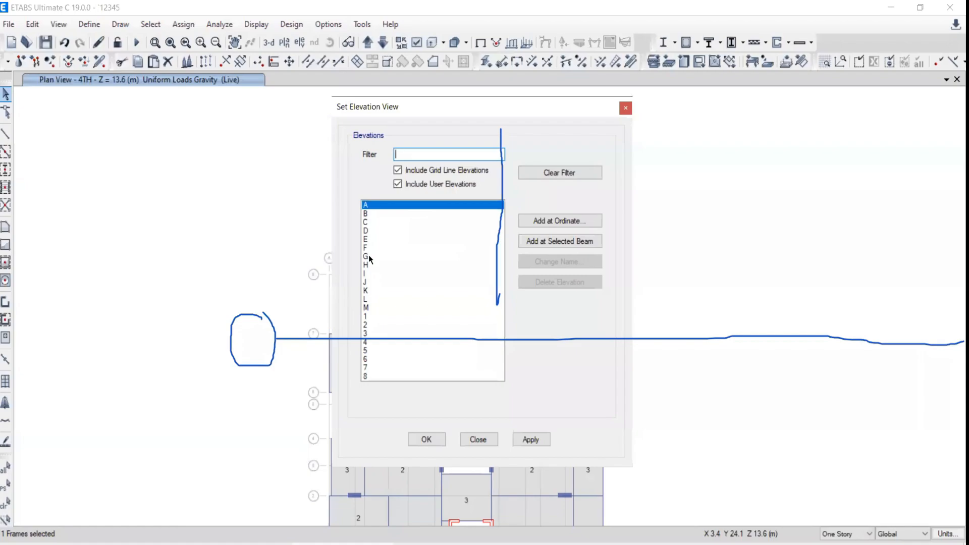
left_click(368, 257)
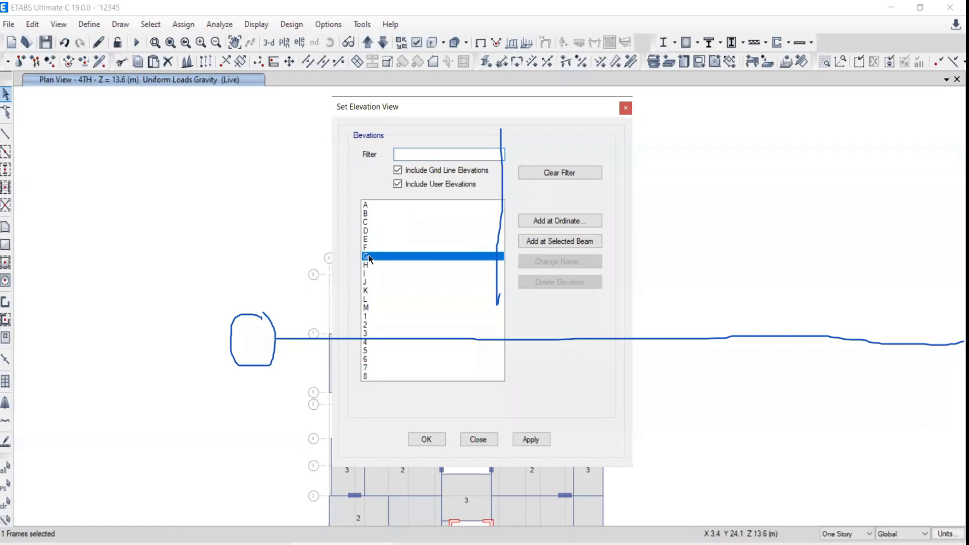
left_click(544, 438)
left_click(482, 439)
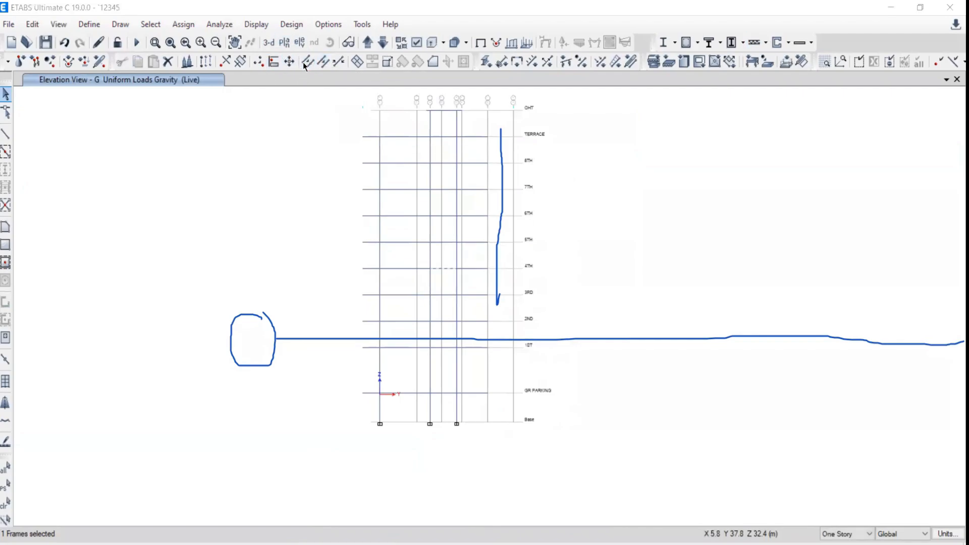
key("Escape")
Step: Return to the 4TH story plan view
left_click(284, 43)
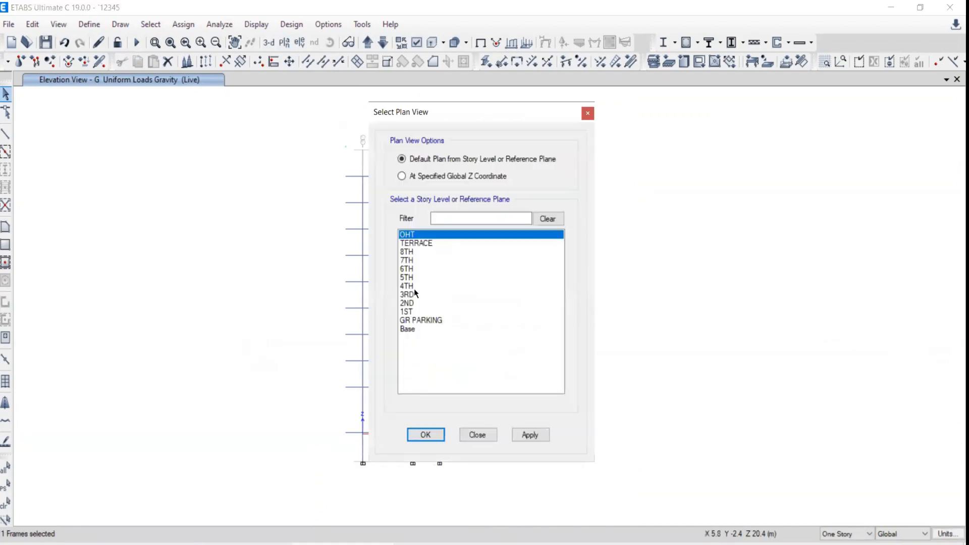
left_click(411, 286)
left_click(525, 434)
left_click(476, 434)
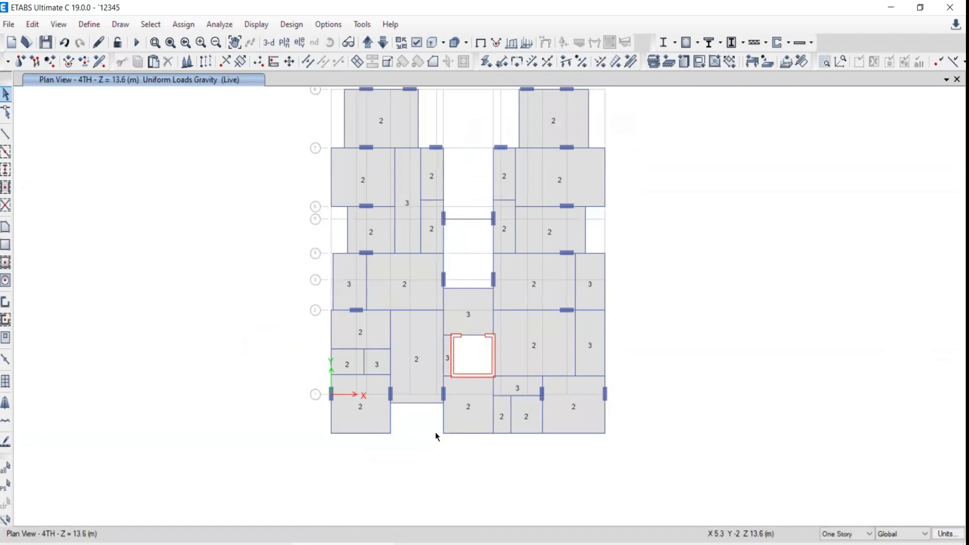
Step: Examine the lettered and numbered gridlines around the 4TH story plan and the beams lying between them
left_click_drag(153, 247, 524, 243)
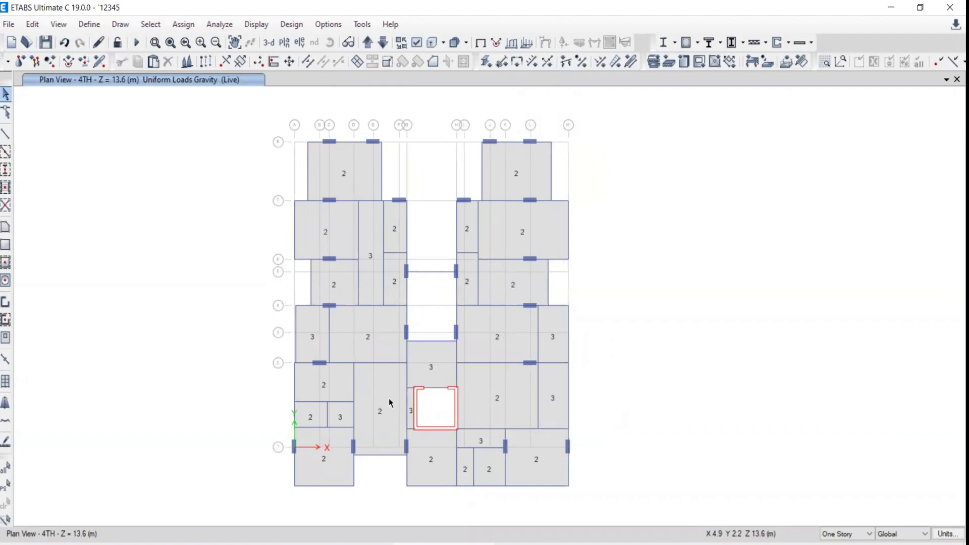
scroll(325, 116, "up", 3)
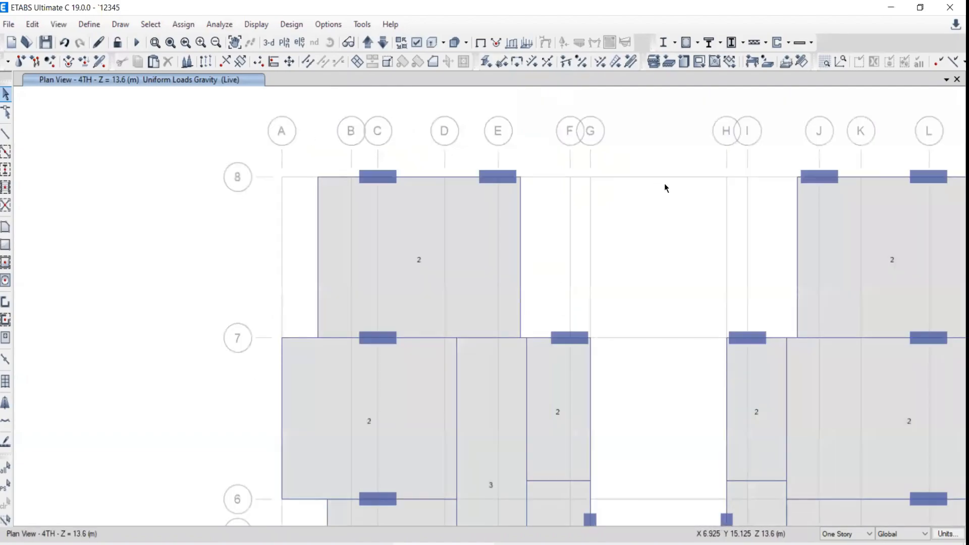
middle_click_drag(518, 256, 240, 320)
scroll(726, 245, "down", 10)
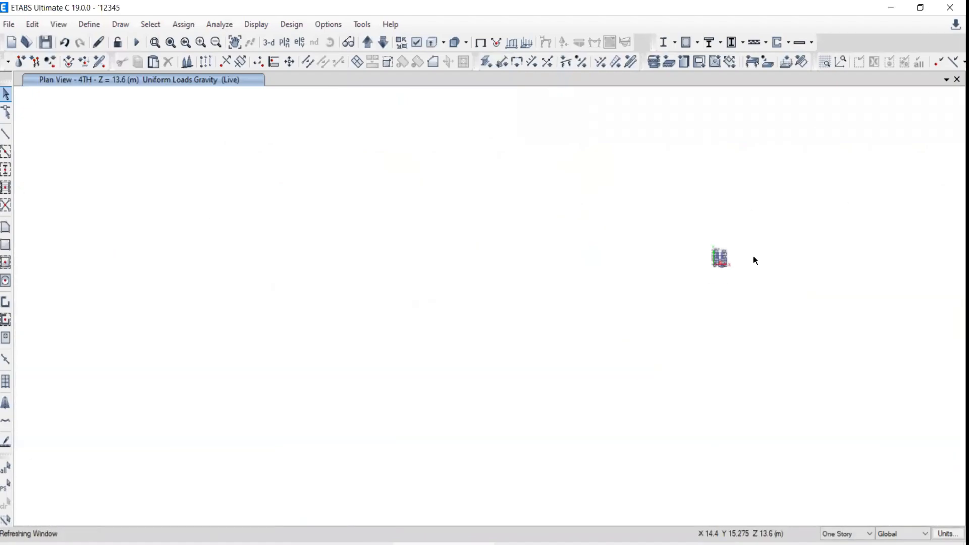
scroll(753, 256, "up", 5)
scroll(424, 329, "up", 3)
middle_click_drag(545, 290, 538, 537)
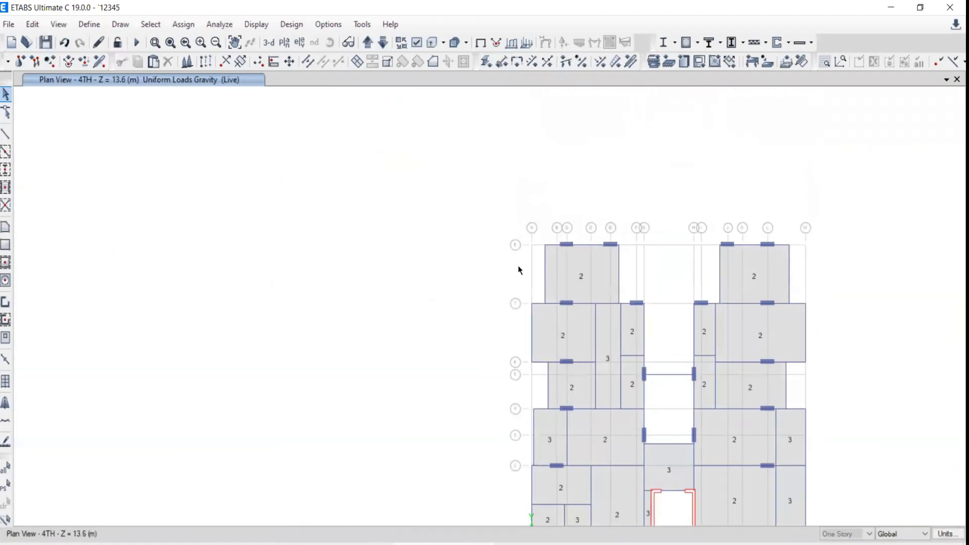
scroll(520, 265, "up", 6)
scroll(464, 202, "down", 6)
middle_click_drag(613, 251, 470, 162)
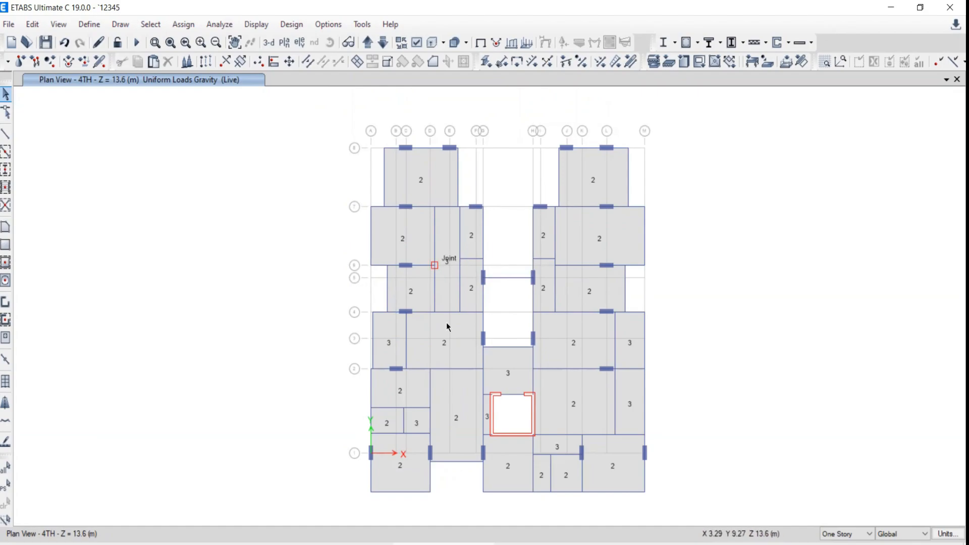
Step: Check the options for adding an elevation view while no beam is selected in the 4TH story plan
scroll(411, 426, "up", 3)
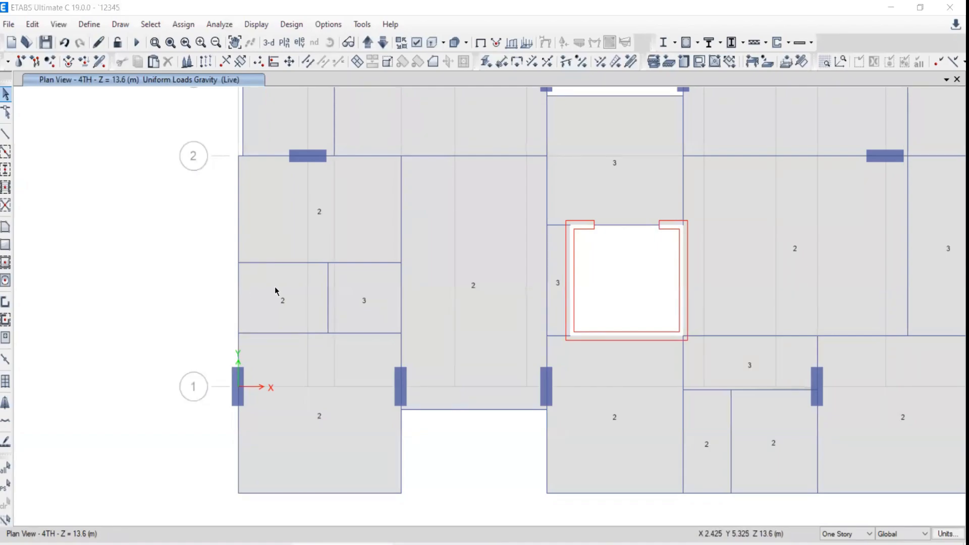
left_click_drag(207, 262, 433, 260)
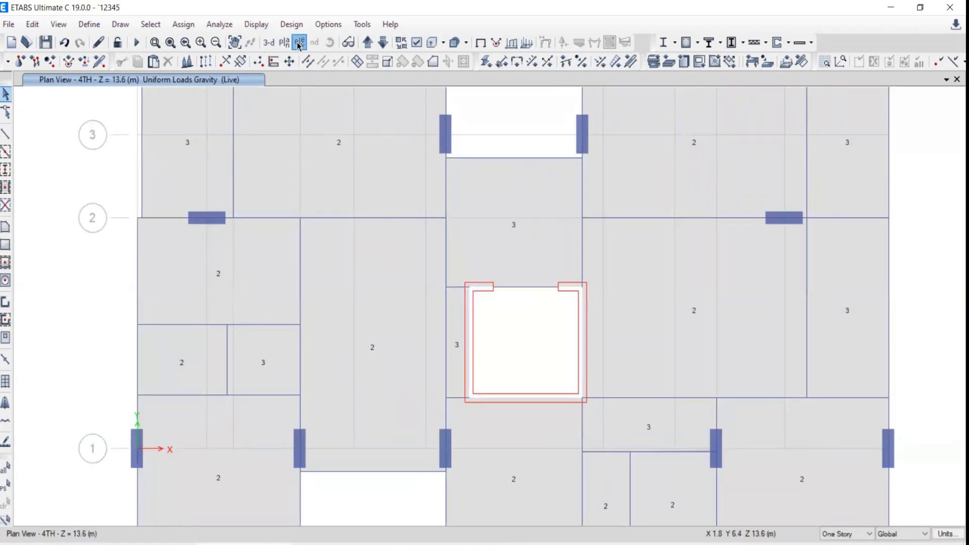
left_click(299, 43)
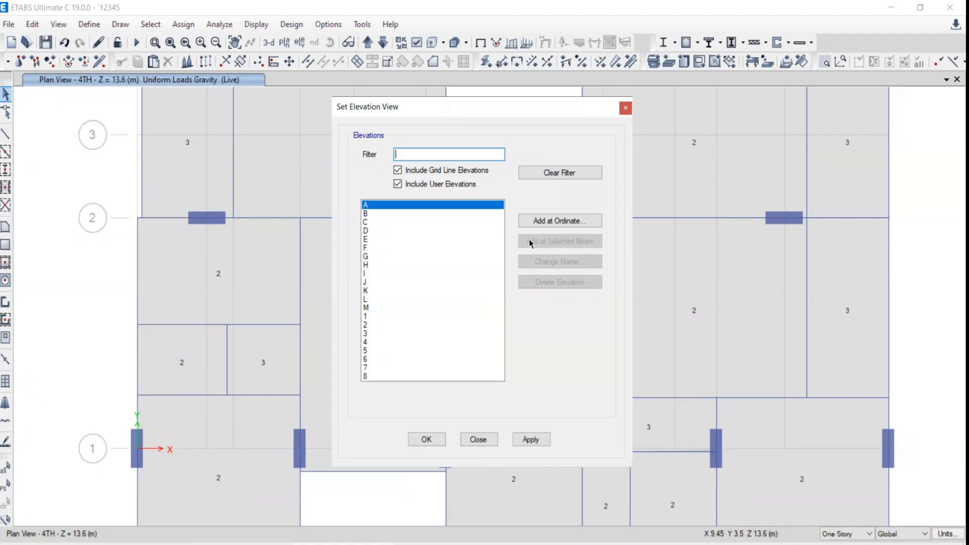
left_click(626, 108)
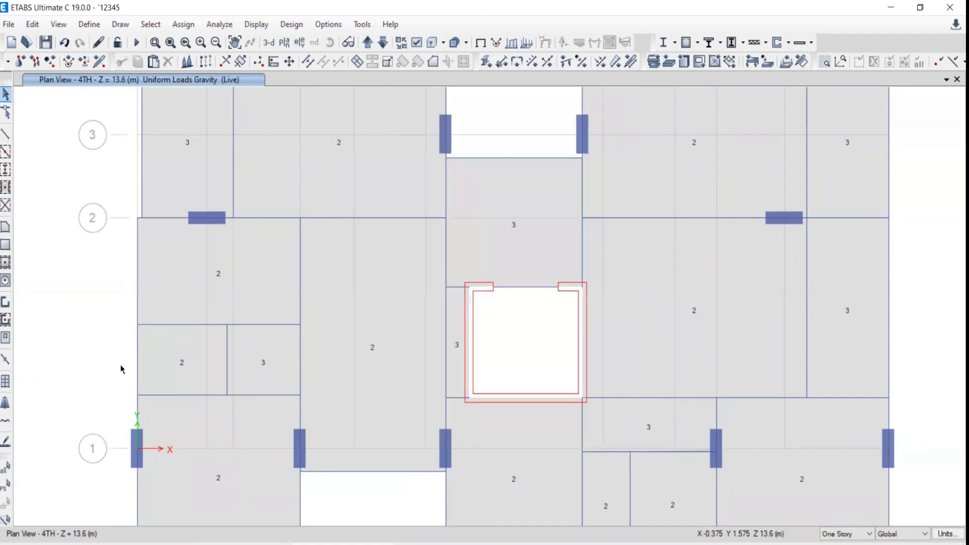
Step: Add an elevation at the off-grid horizontal beam between gridlines 1 and 2 beside gridline A, and display that elevation view
left_click(170, 325)
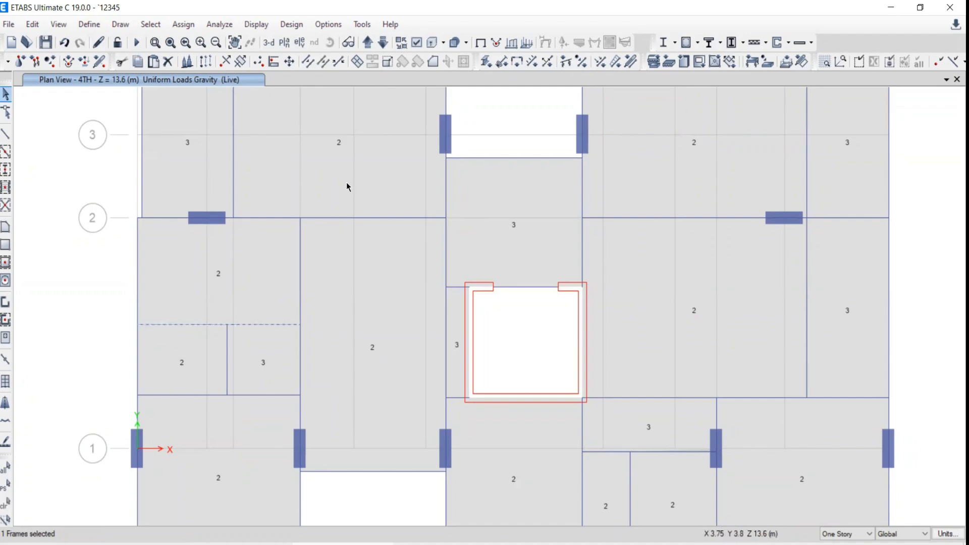
left_click(299, 42)
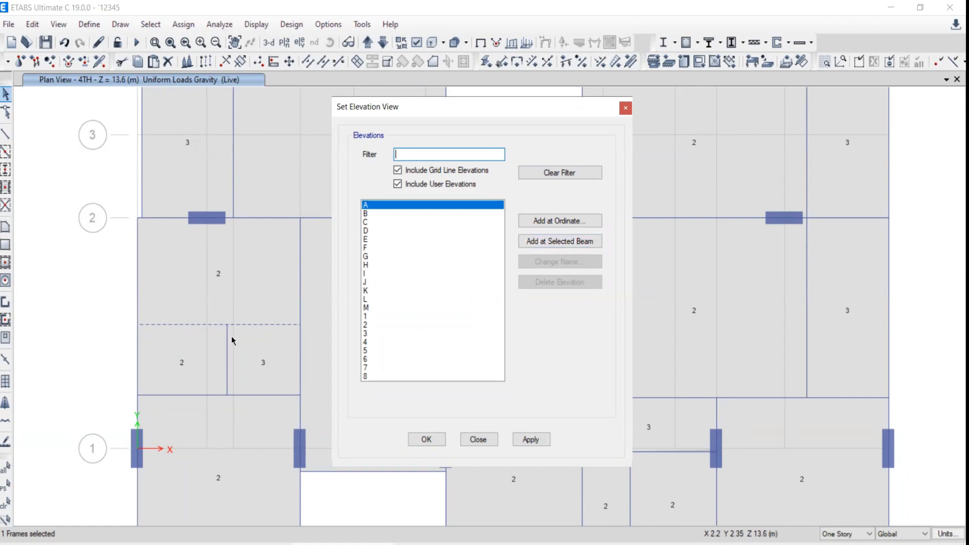
left_click(540, 241)
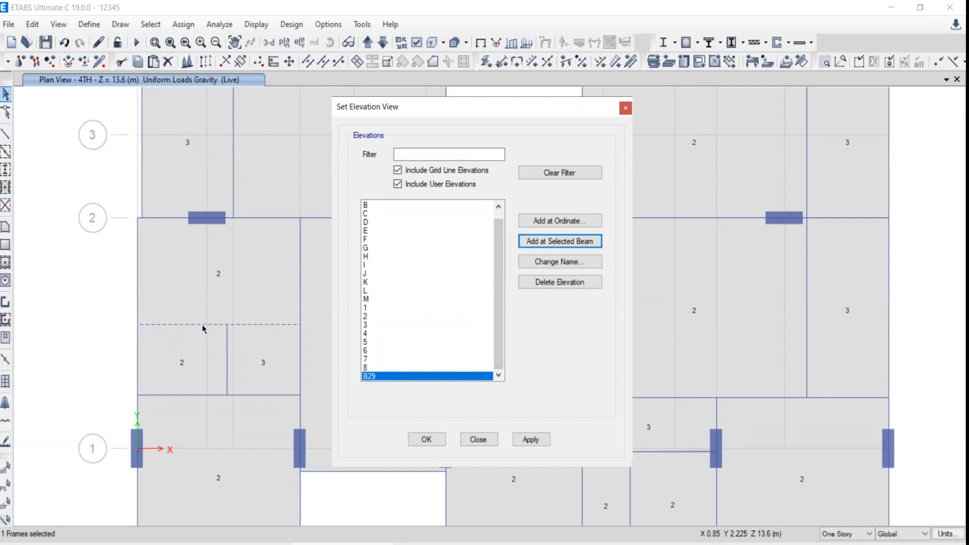
left_click(531, 440)
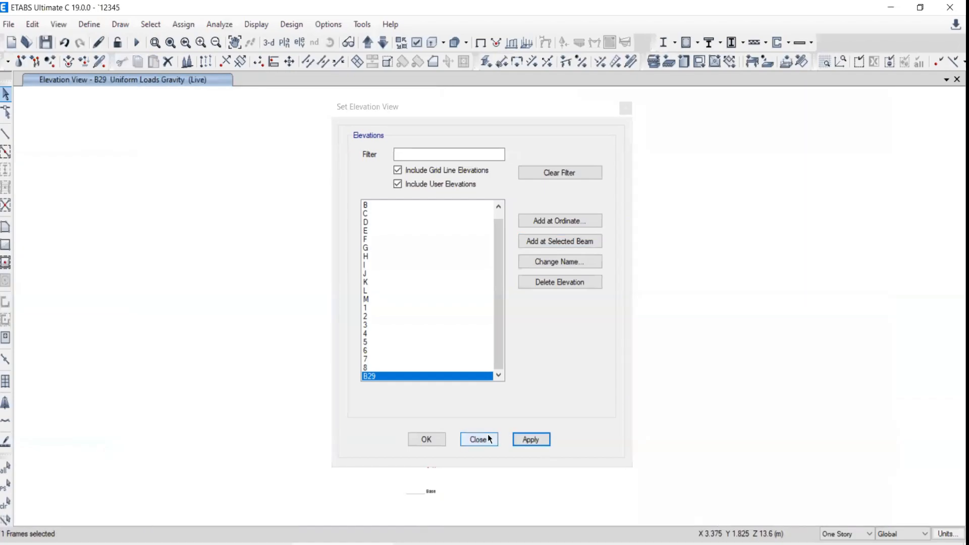
left_click(478, 440)
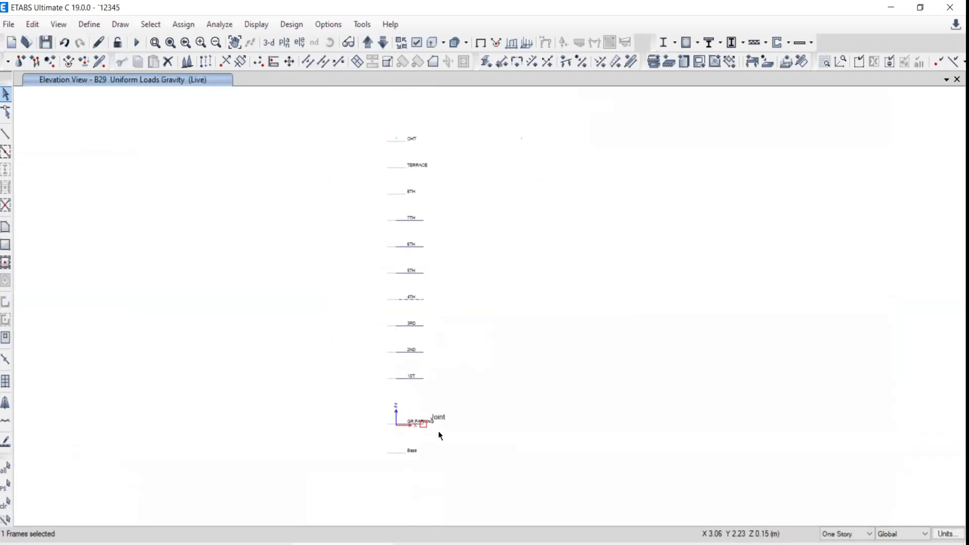
Step: Switch to the 2ND story plan view
left_click(284, 42)
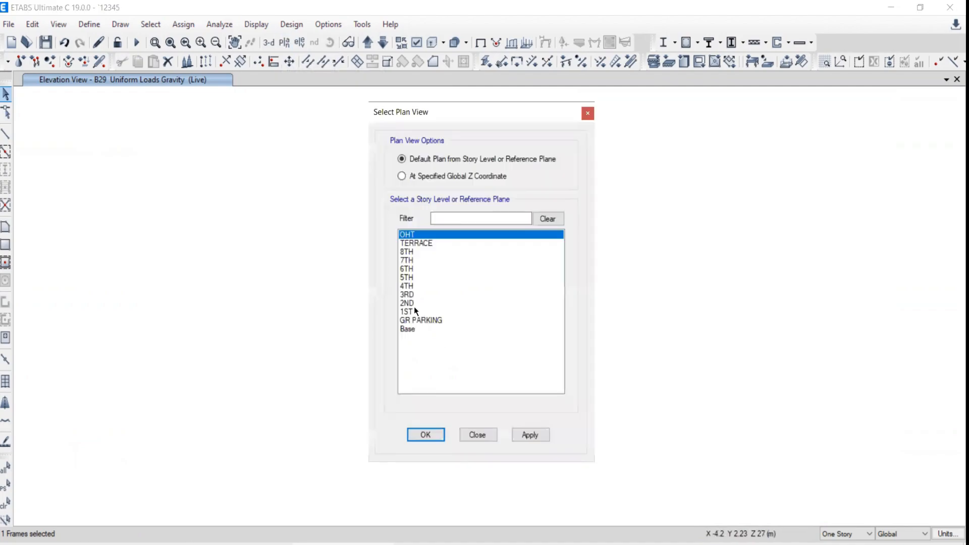
left_click(412, 303)
left_click(526, 436)
left_click(478, 435)
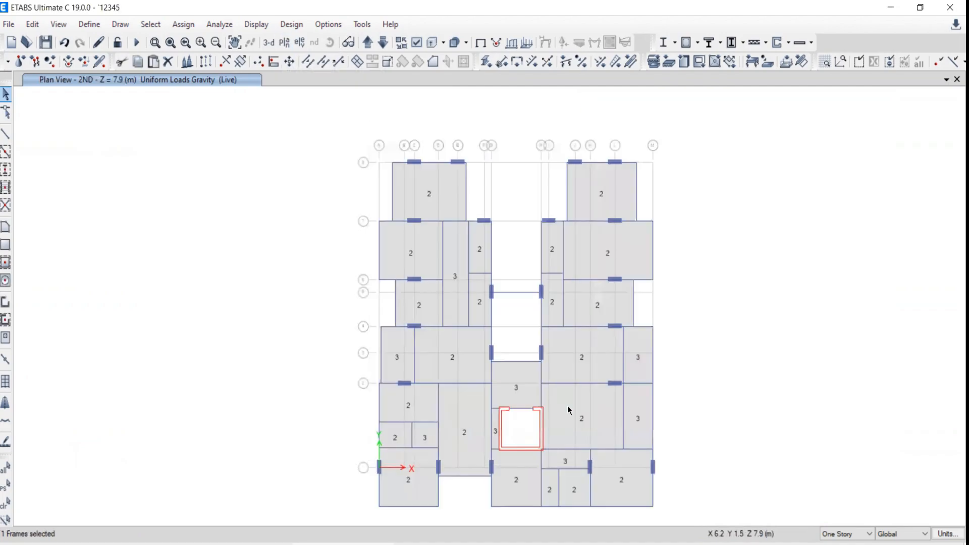
Step: Add an elevation at the off-grid vertical beam between gridlines 4 and 7 beside gridline F on the 2ND story, and display it
middle_click_drag(573, 387, 564, 381)
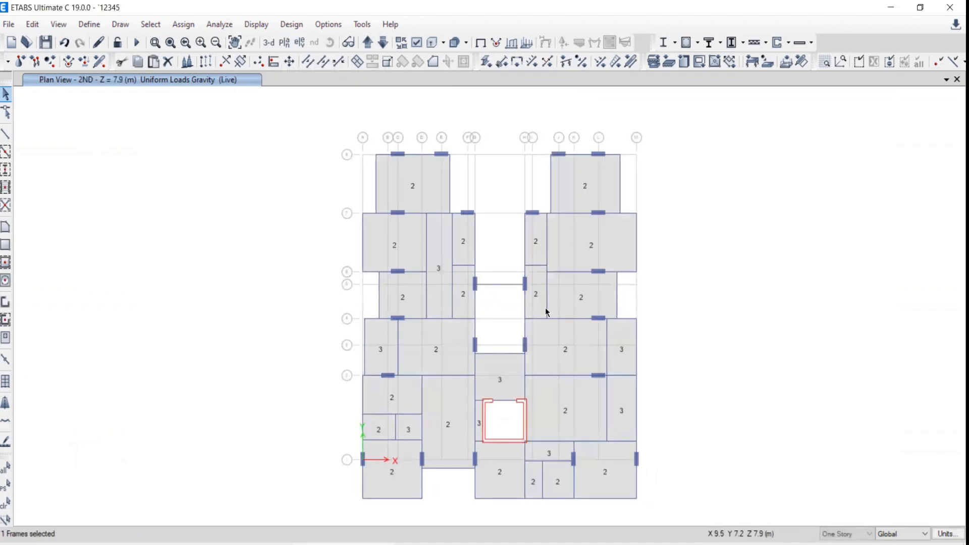
scroll(543, 283, "up", 5)
scroll(560, 268, "down", 6)
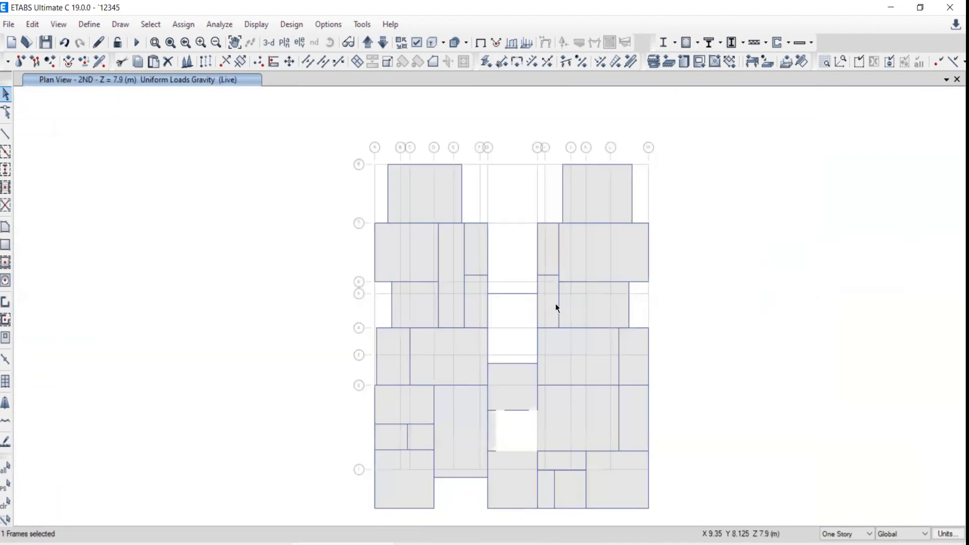
left_click(558, 295)
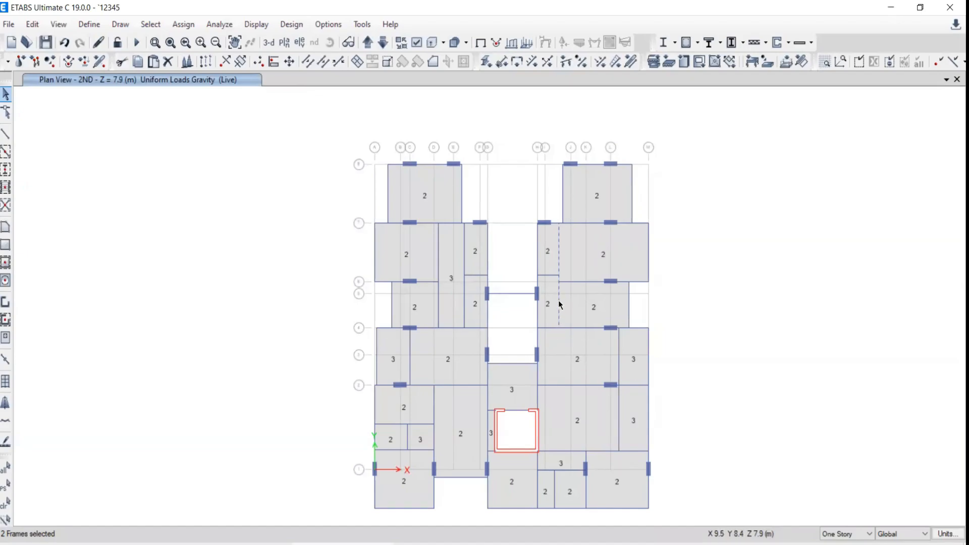
left_click(300, 43)
left_click_drag(500, 100, 719, 57)
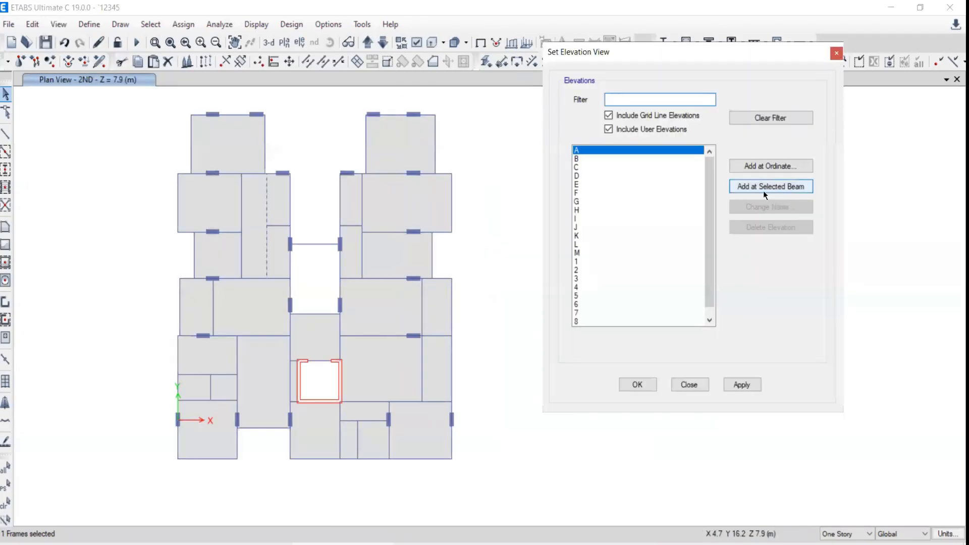
left_click(756, 187)
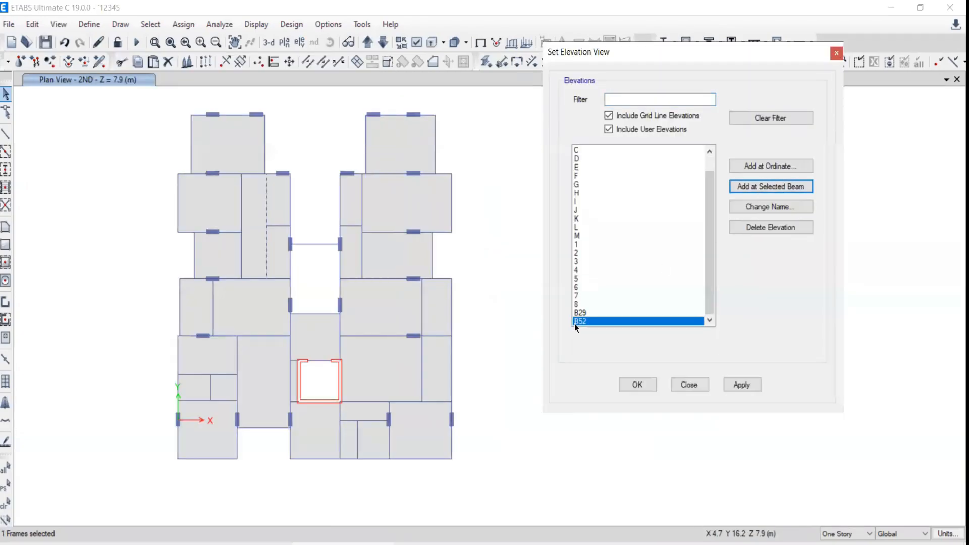
left_click(733, 386)
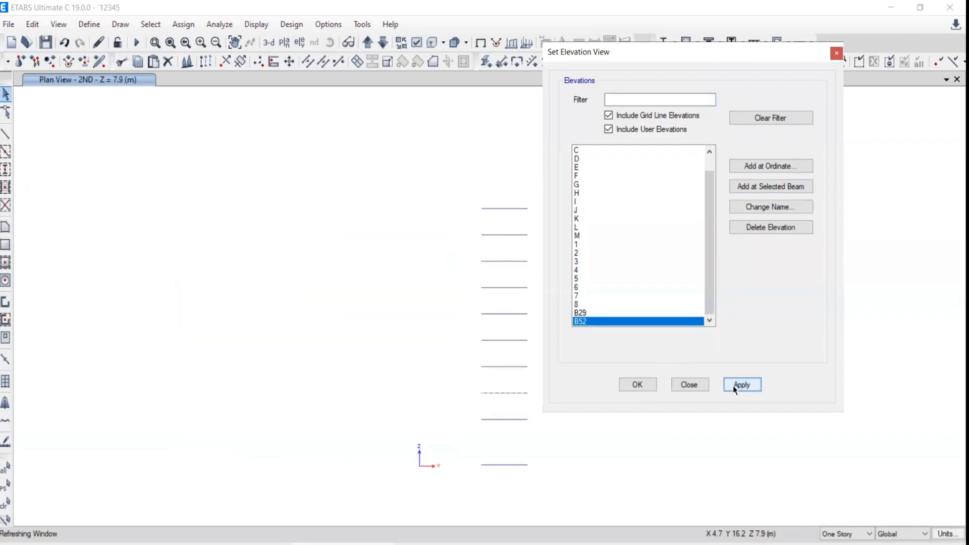
left_click(698, 384)
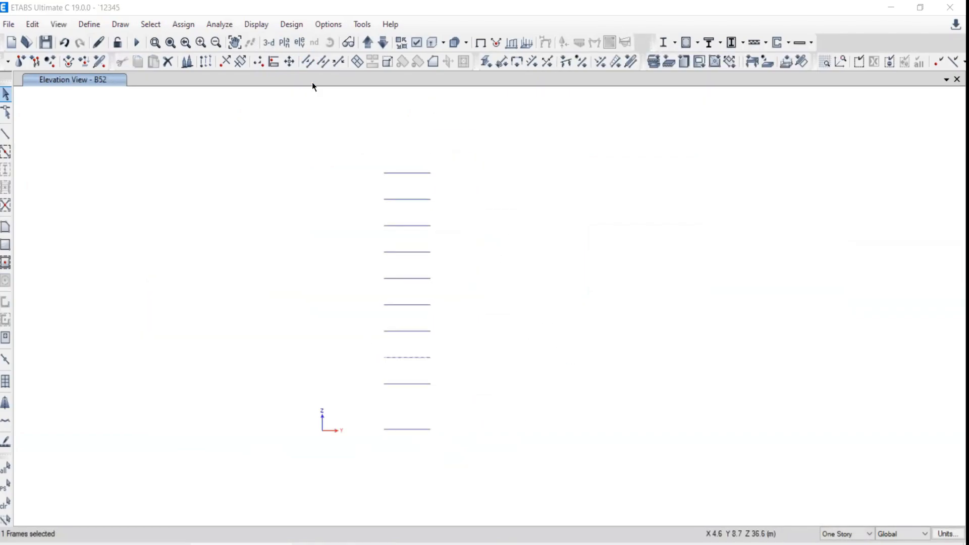
Step: Clear the beam selection and switch to the 4TH story plan view
left_click(5, 502)
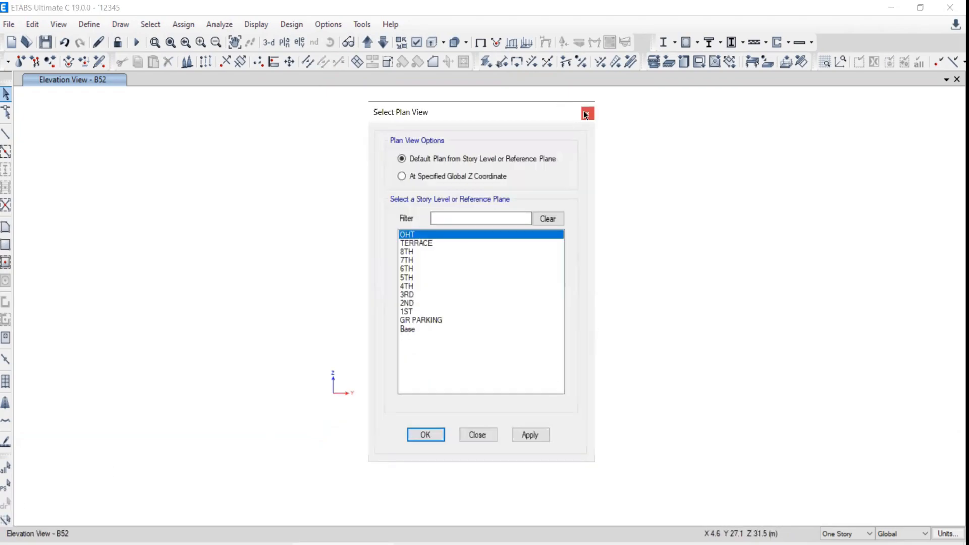
left_click(585, 114)
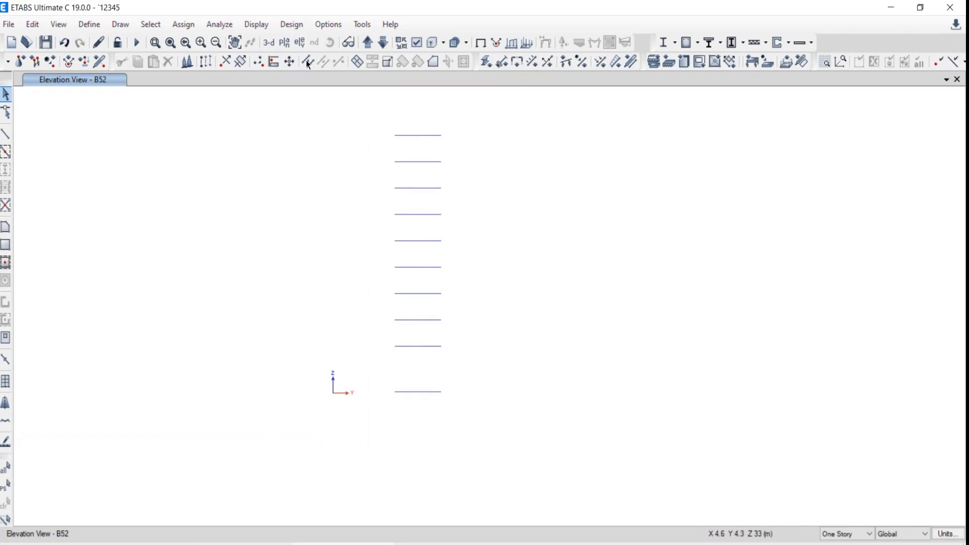
left_click(283, 45)
left_click(418, 286)
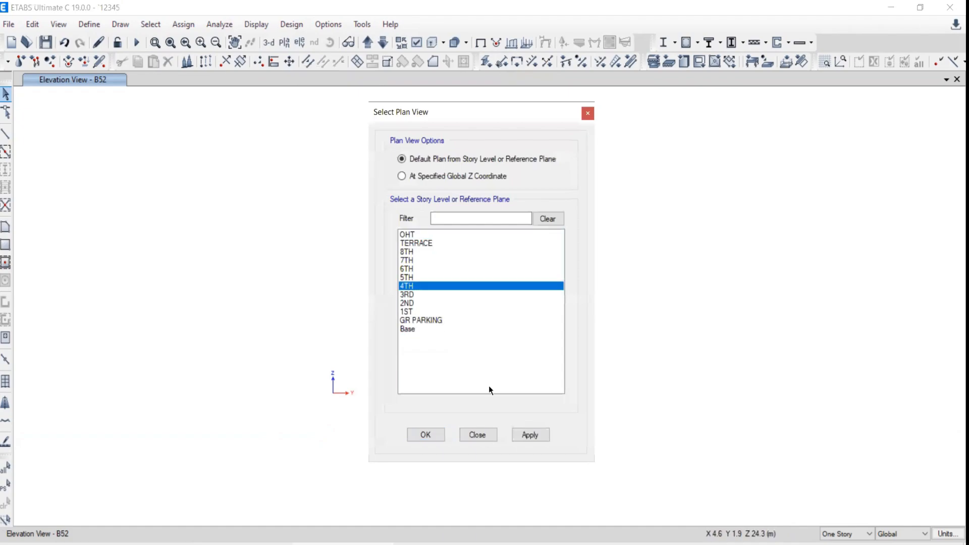
left_click(524, 433)
left_click(485, 435)
Step: Show the gridlines again in the 4TH story plan view
middle_click_drag(589, 368, 448, 311)
right_click(619, 200)
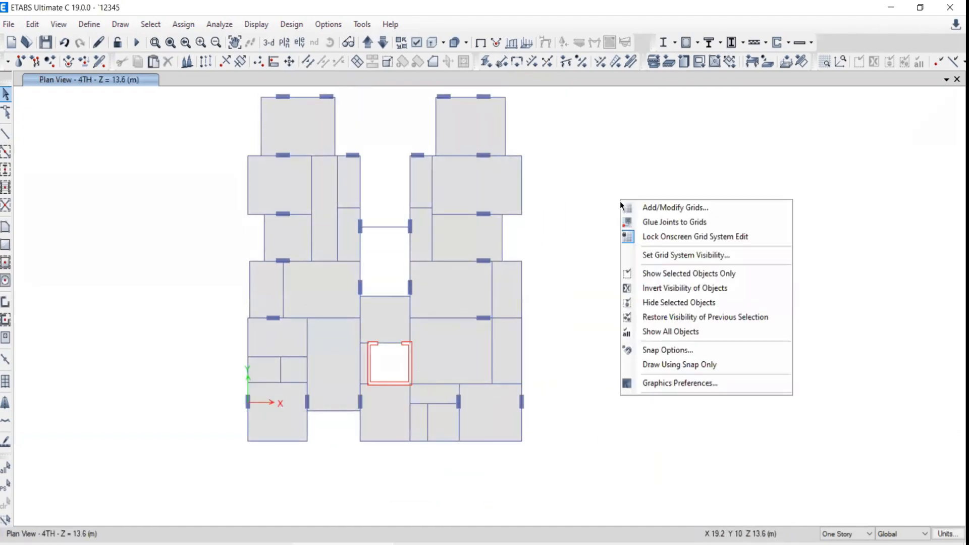
left_click(561, 293)
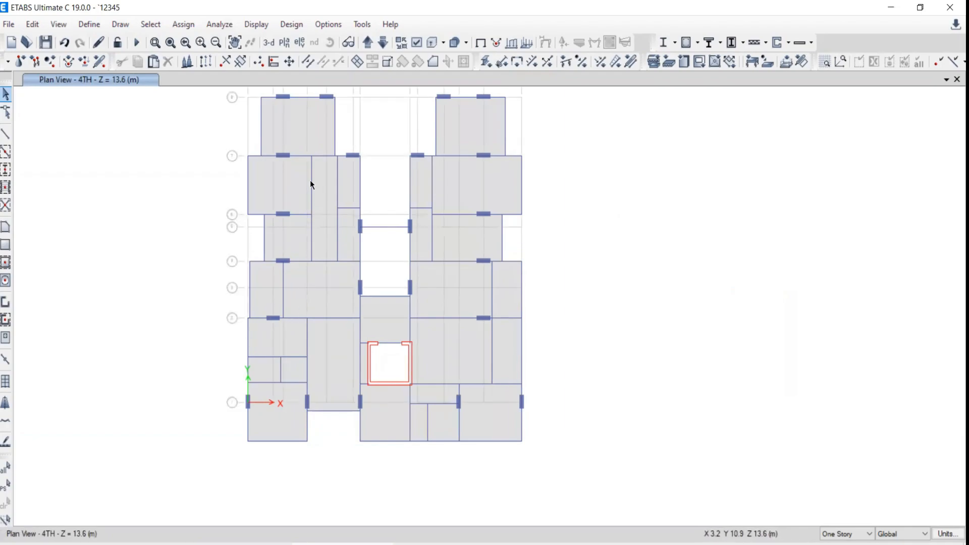
middle_click_drag(319, 197, 376, 247)
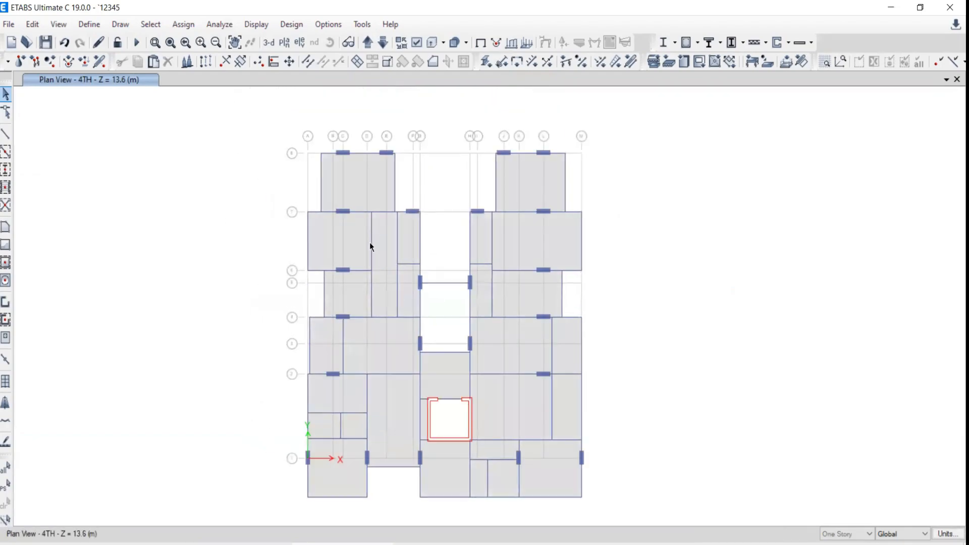
Step: Select and deselect the vertical beam between gridlines D and E, and review the list of gridline and user elevations with nothing selected
left_click(372, 242)
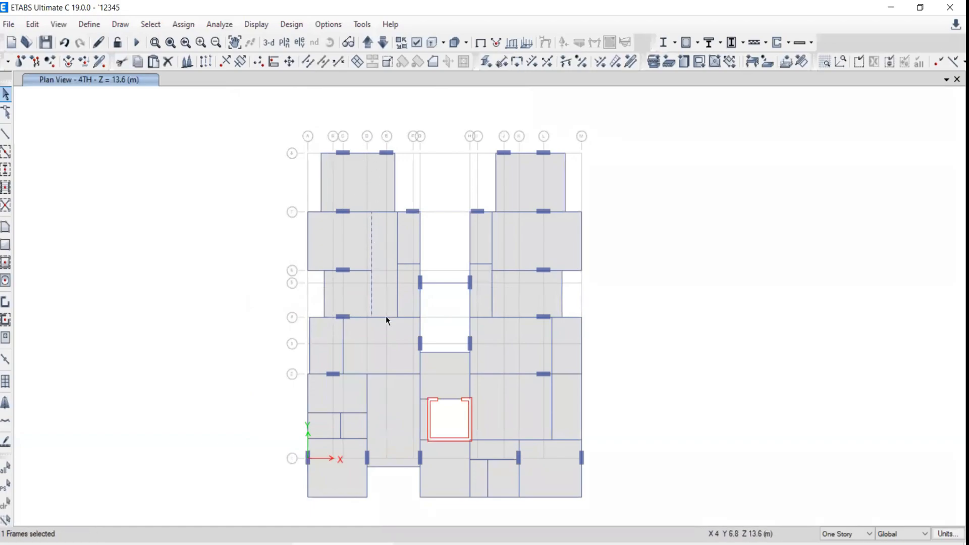
middle_click_drag(380, 198, 389, 180)
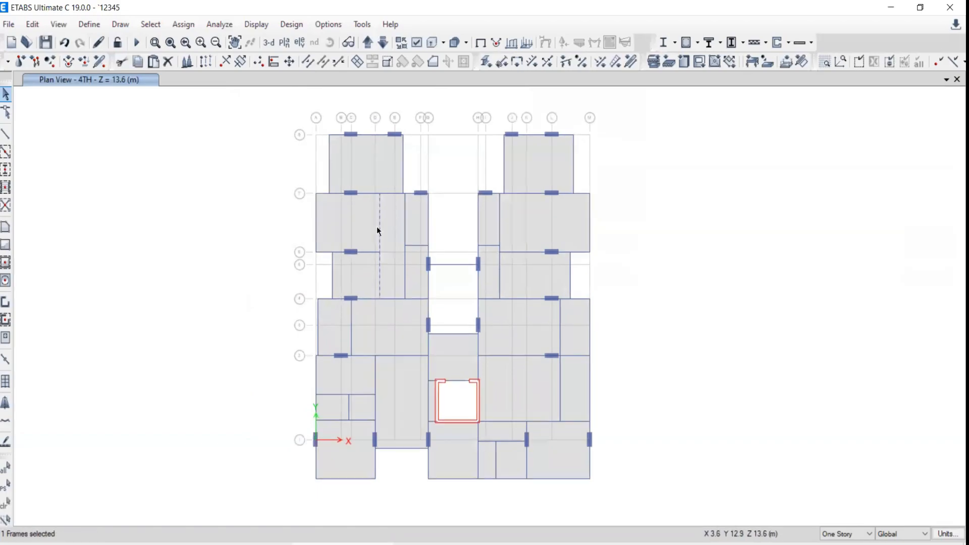
left_click(6, 502)
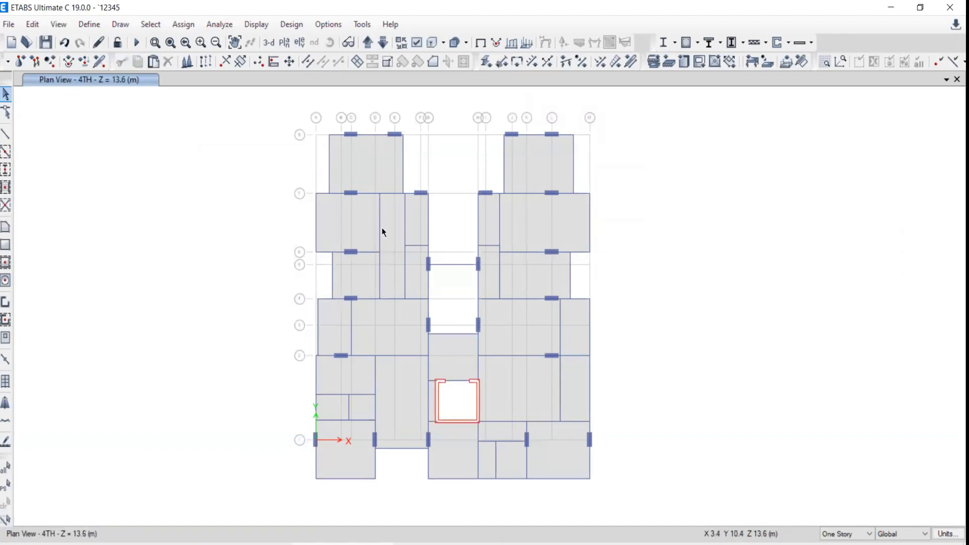
left_click(298, 44)
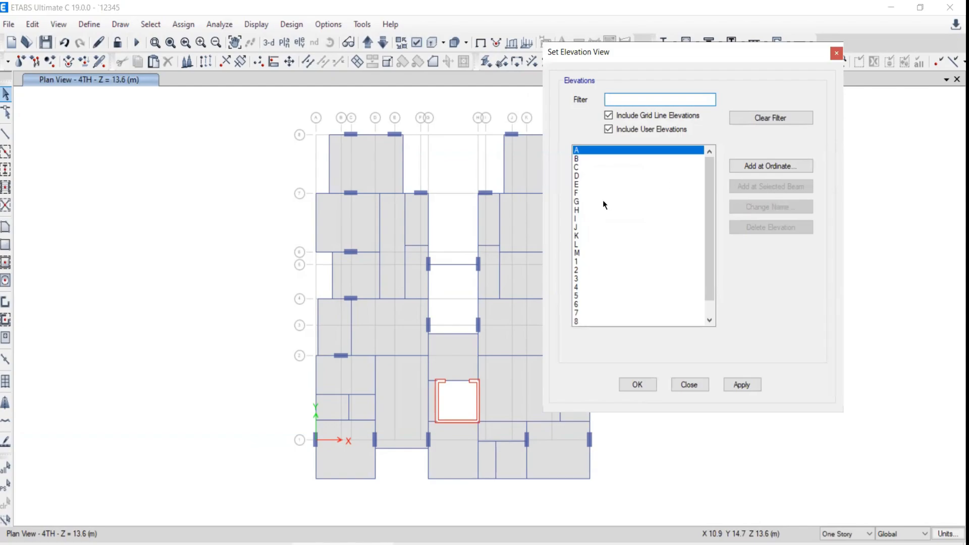
scroll(584, 314, "down", 5)
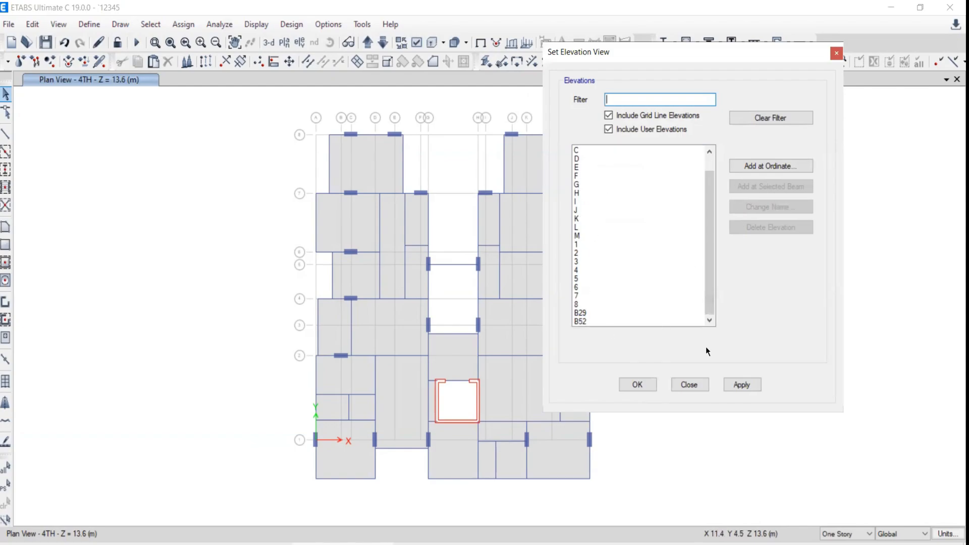
left_click(689, 384)
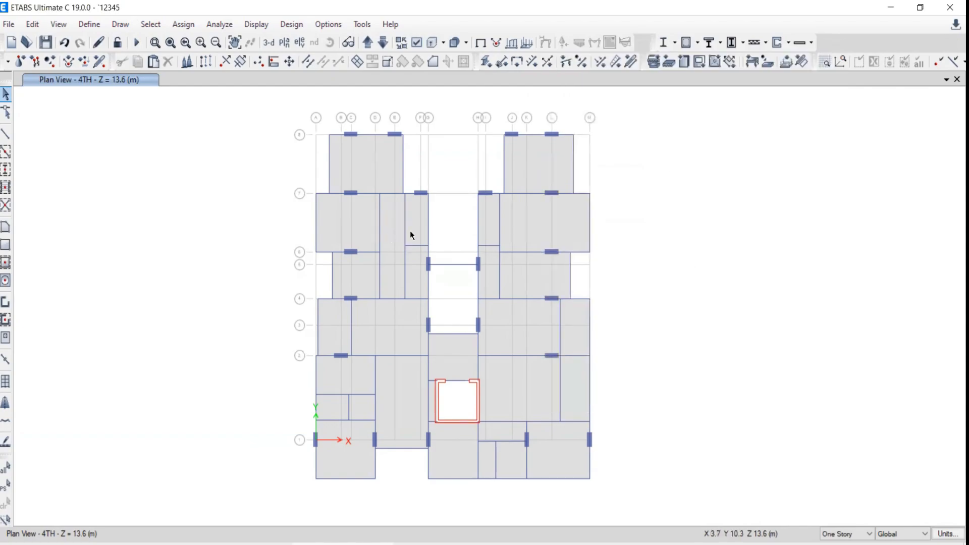
Step: Add an elevation at the vertical beam between gridlines D and E spanning gridlines 4 to 7, and display that elevation view
left_click(380, 227)
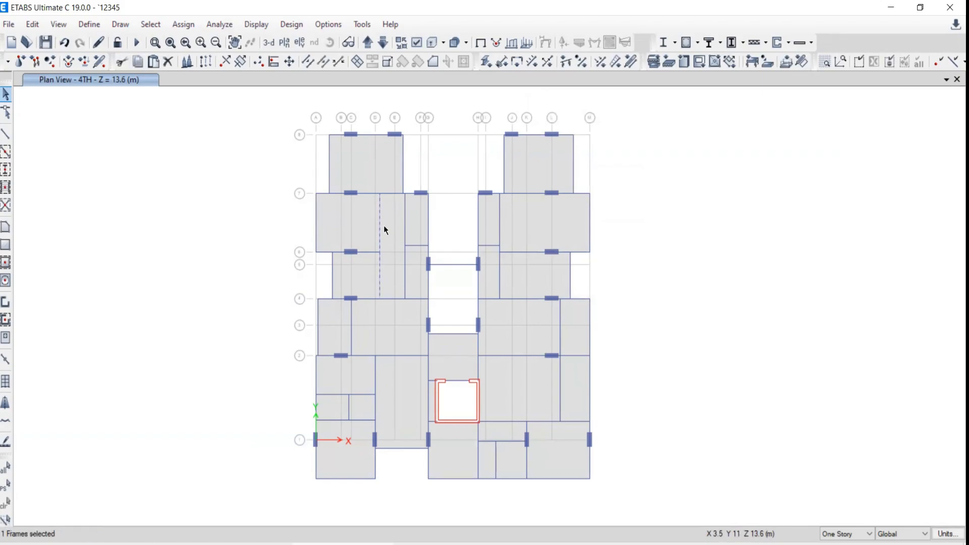
left_click(299, 42)
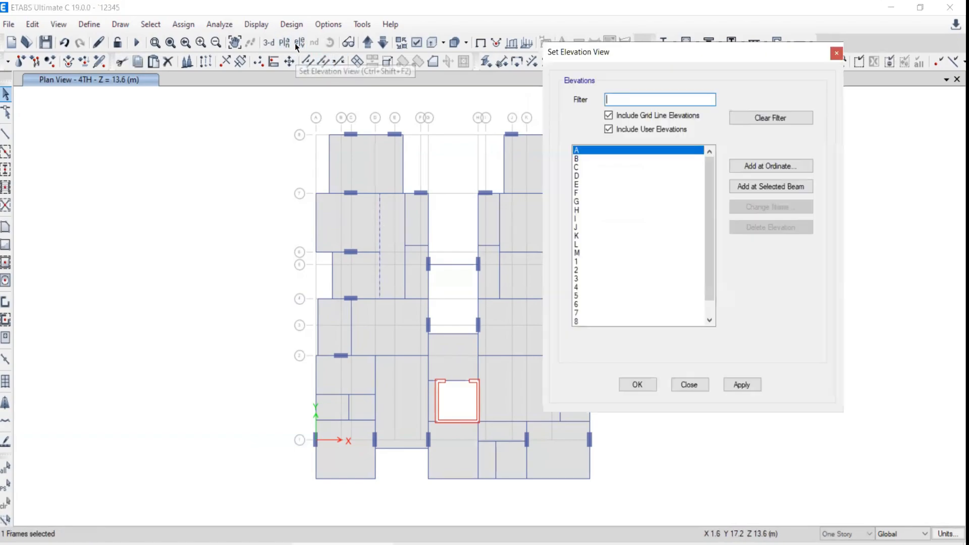
left_click(752, 186)
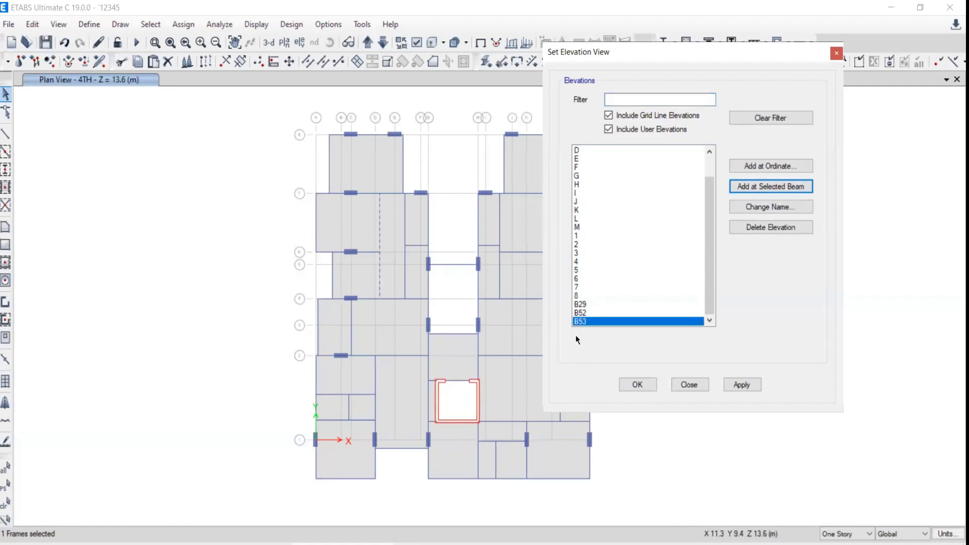
left_click(742, 384)
left_click(689, 384)
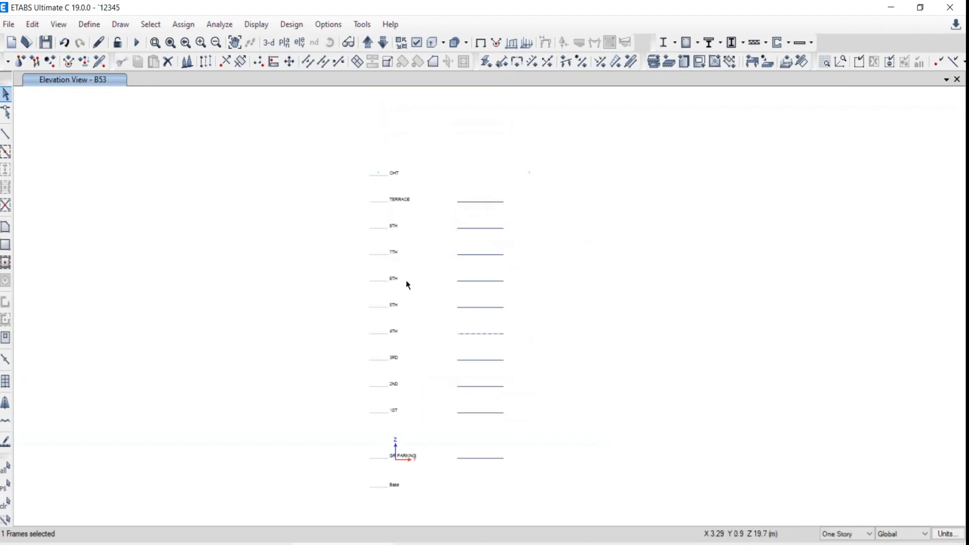
Step: Switch to the 4TH story plan view and clear the beam selection
left_click(284, 42)
left_click(430, 286)
left_click(530, 435)
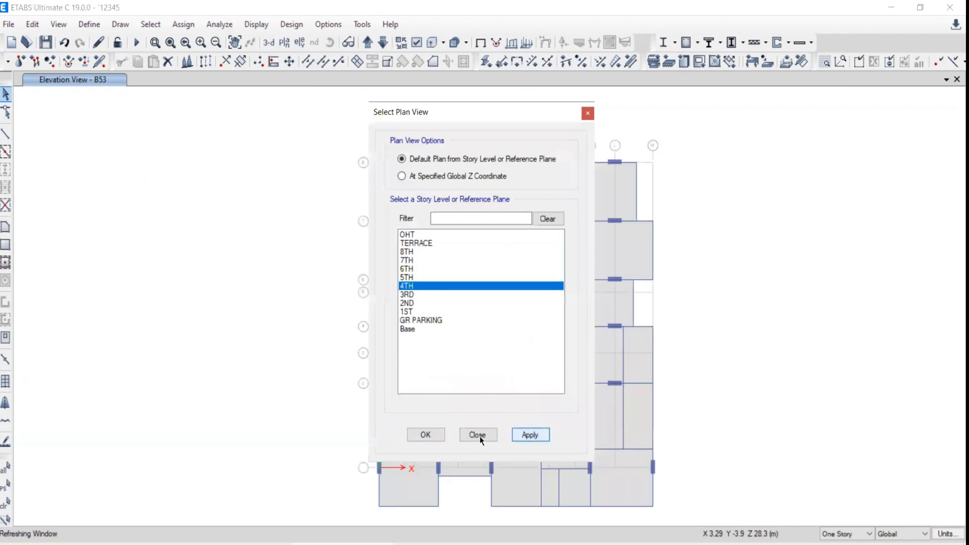
left_click(478, 434)
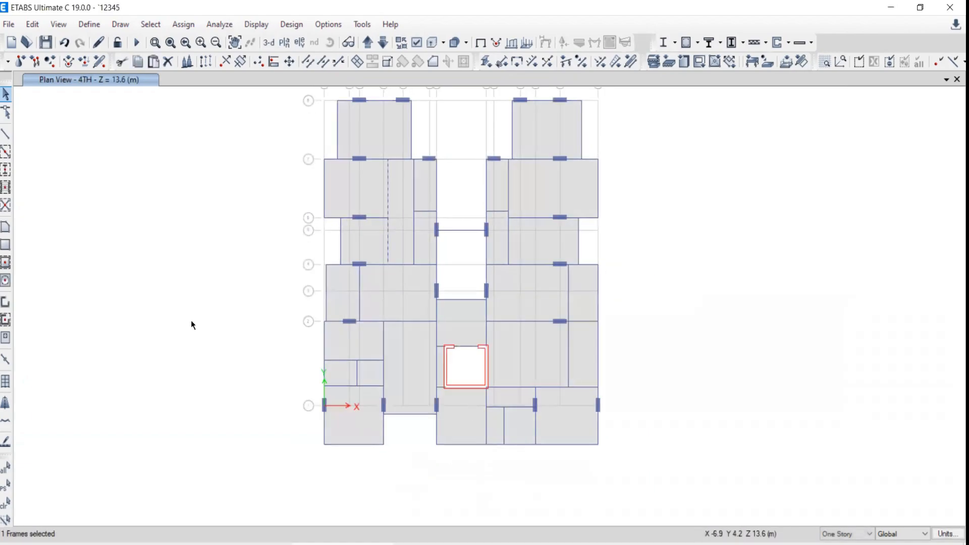
right_click(191, 321)
left_click(6, 507)
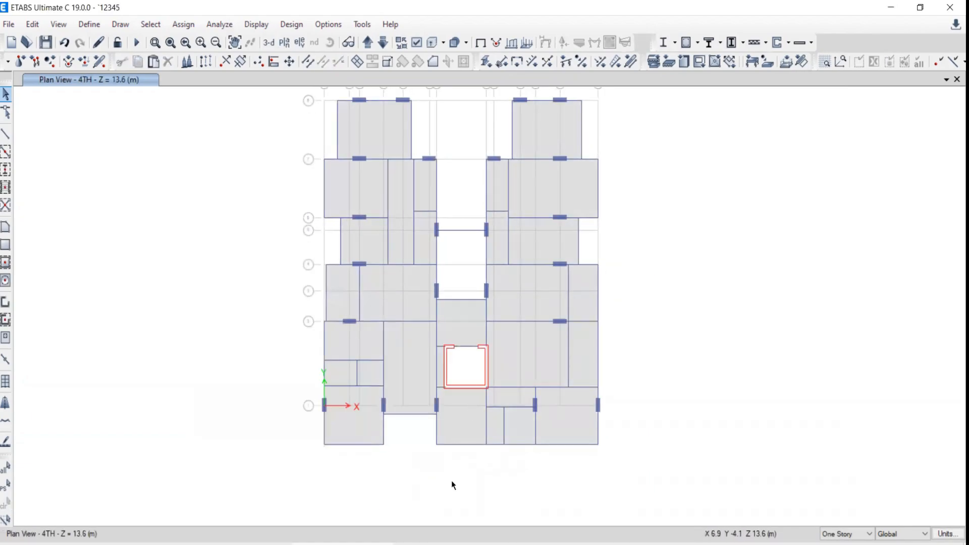
Step: Check checklist item 14 on element properties, analysis and design results in the commands PDF, and return to ETABS
key("alt+Tab")
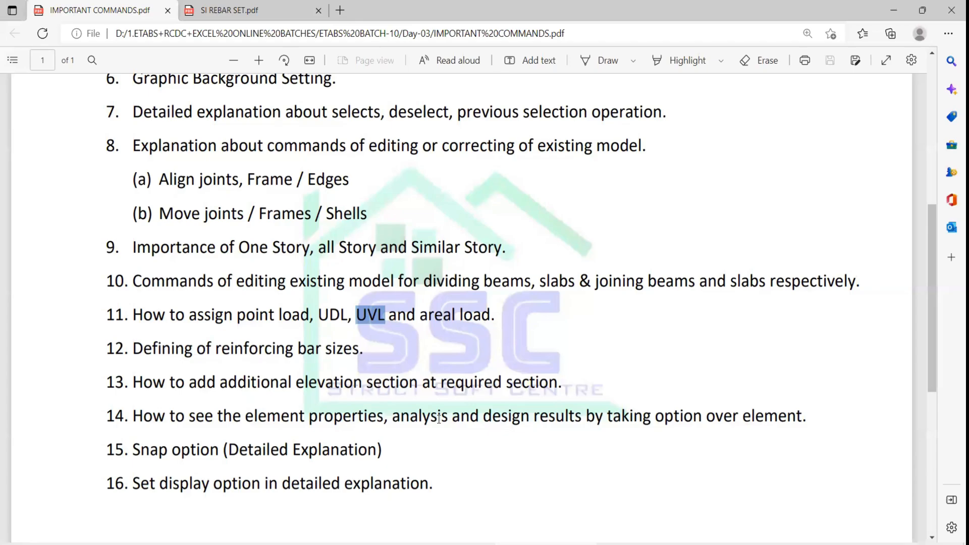
left_click_drag(437, 418, 448, 418)
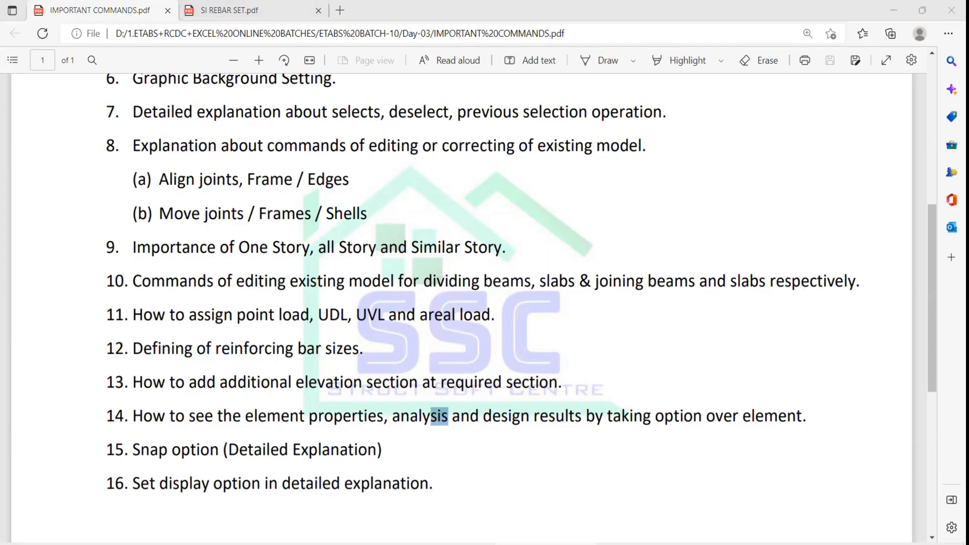
key("alt+Tab")
Step: Display the frame labels in the 4TH story plan view
mouse_move(381, 346)
middle_mouse_down()
mouse_move(370, 347)
mouse_move(379, 326)
mouse_move(382, 337)
middle_mouse_up()
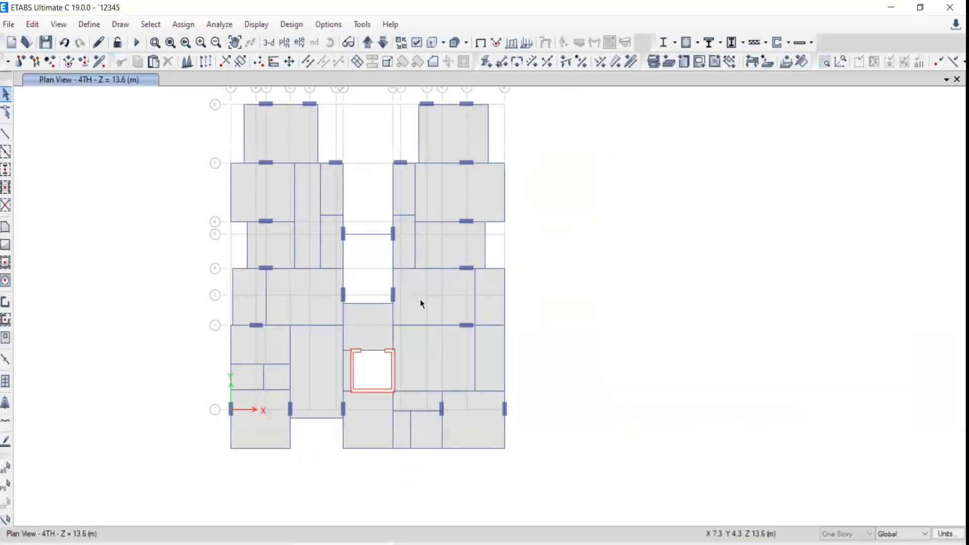
middle_click_drag(404, 303, 528, 333)
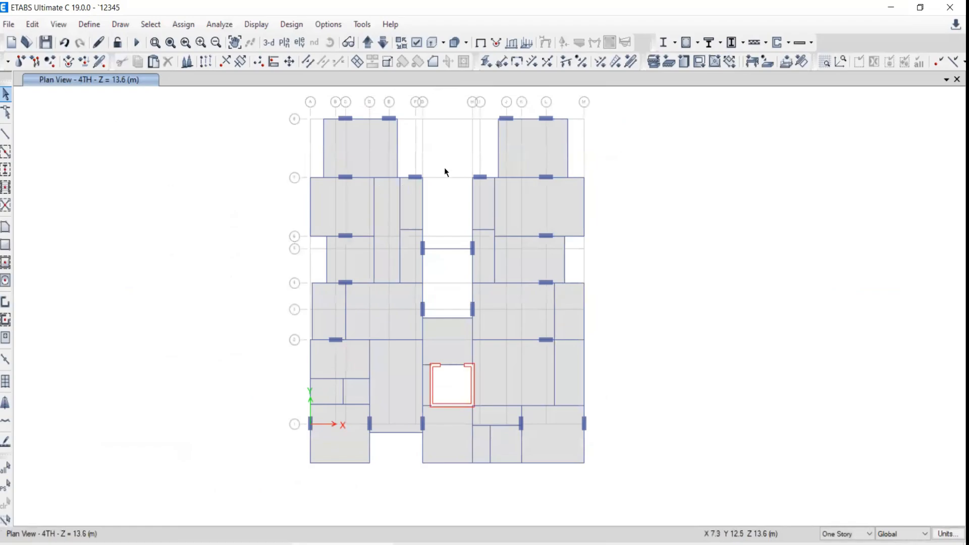
left_click(416, 43)
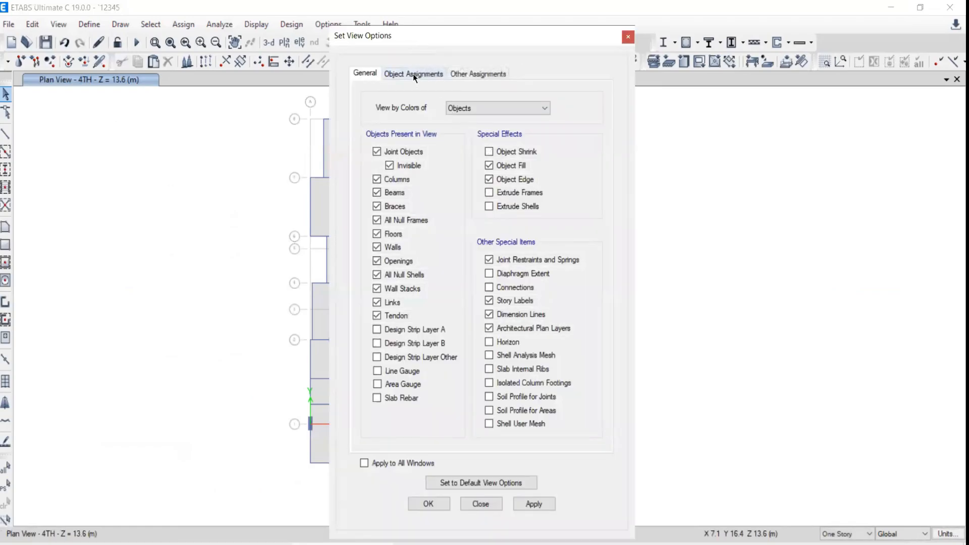
left_click(400, 72)
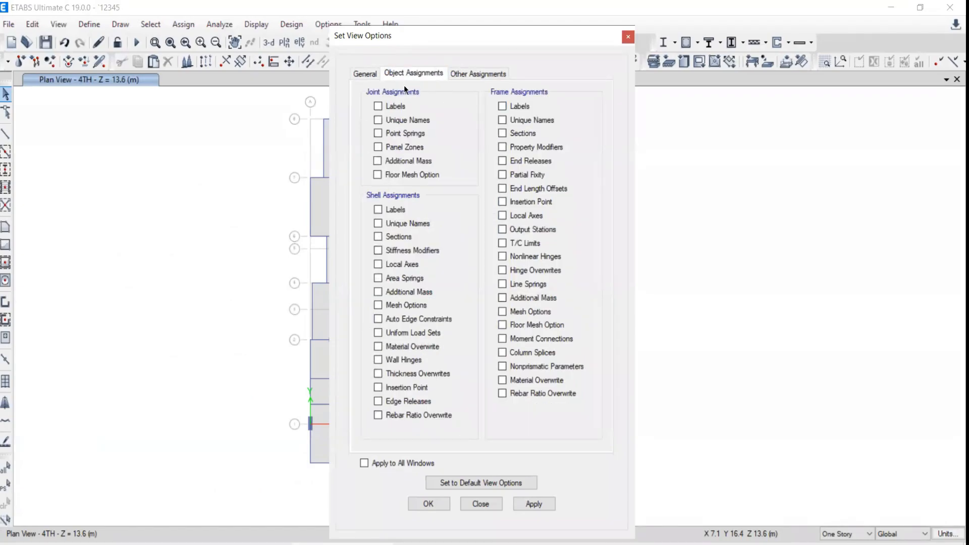
left_click(502, 106)
left_click_drag(443, 33, 138, 7)
left_click(229, 479)
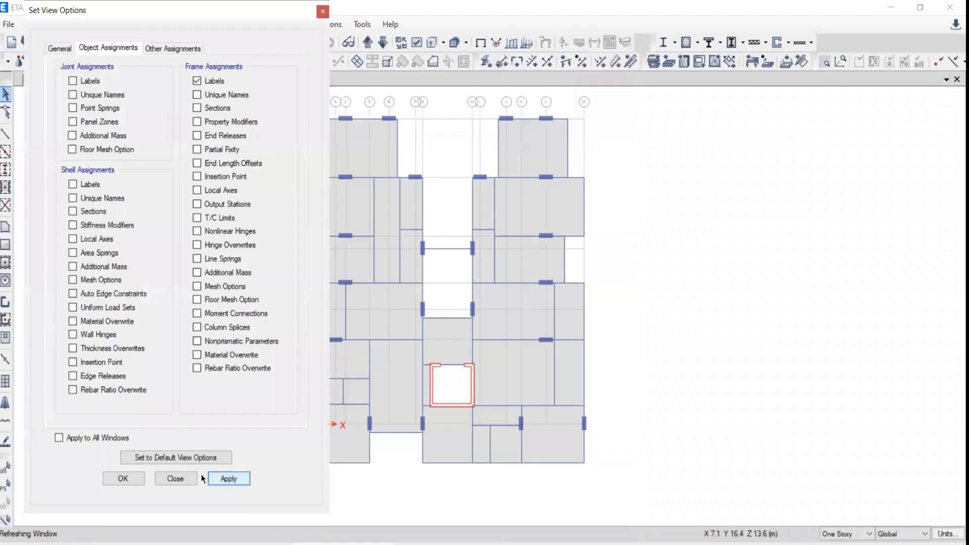
left_click(172, 479)
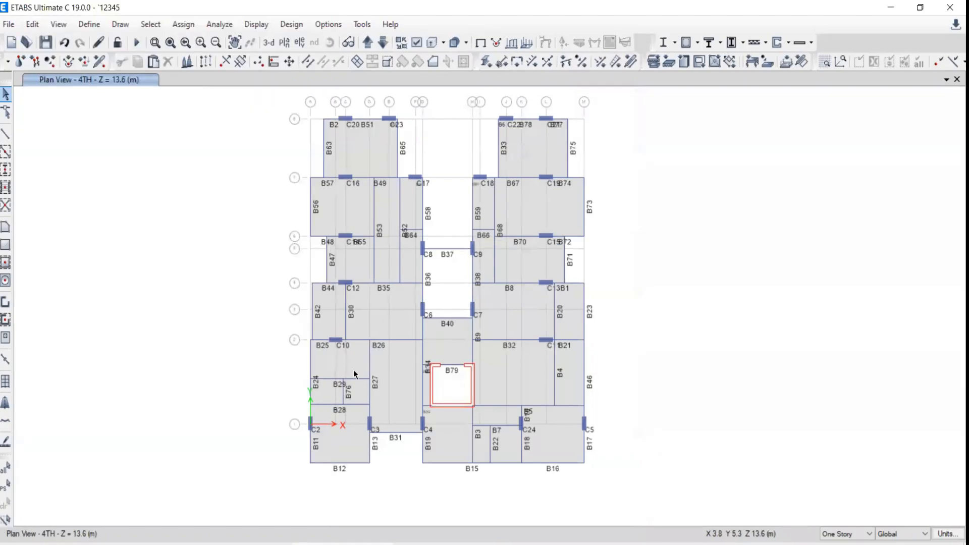
Step: Examine the beam and column labels across the lower part of the 4TH story plan
scroll(338, 353, "up", 3)
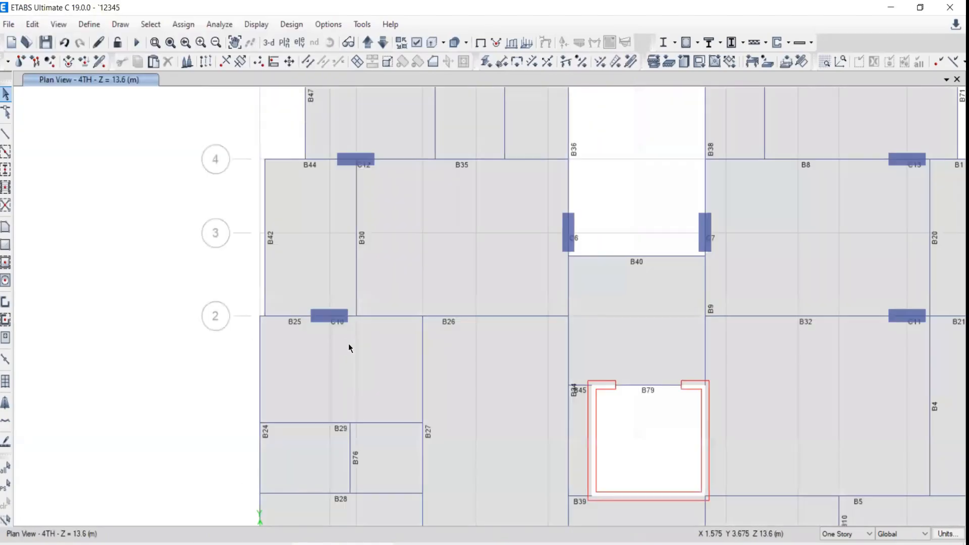
middle_click_drag(400, 415, 401, 230)
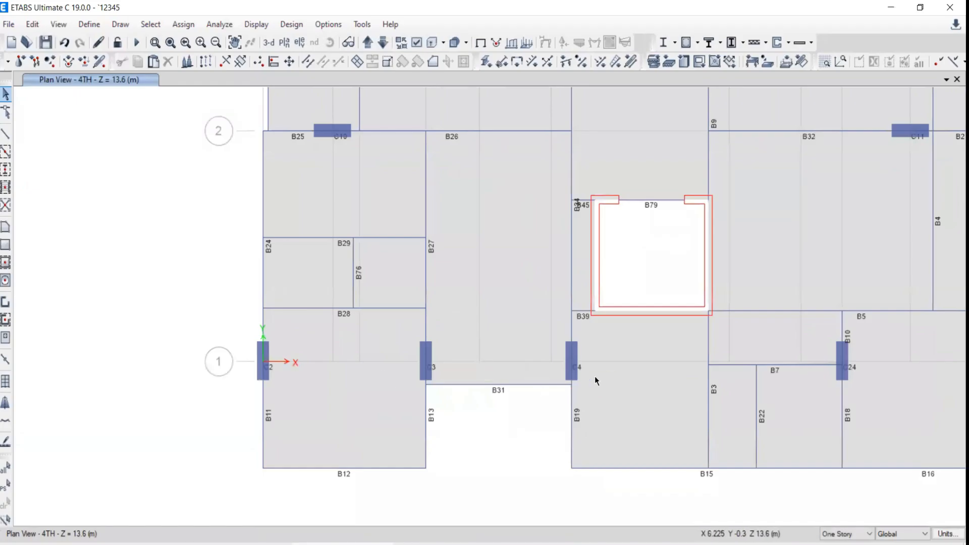
middle_click_drag(594, 378, 472, 410)
scroll(614, 398, "down", 3)
scroll(646, 388, "up", 3)
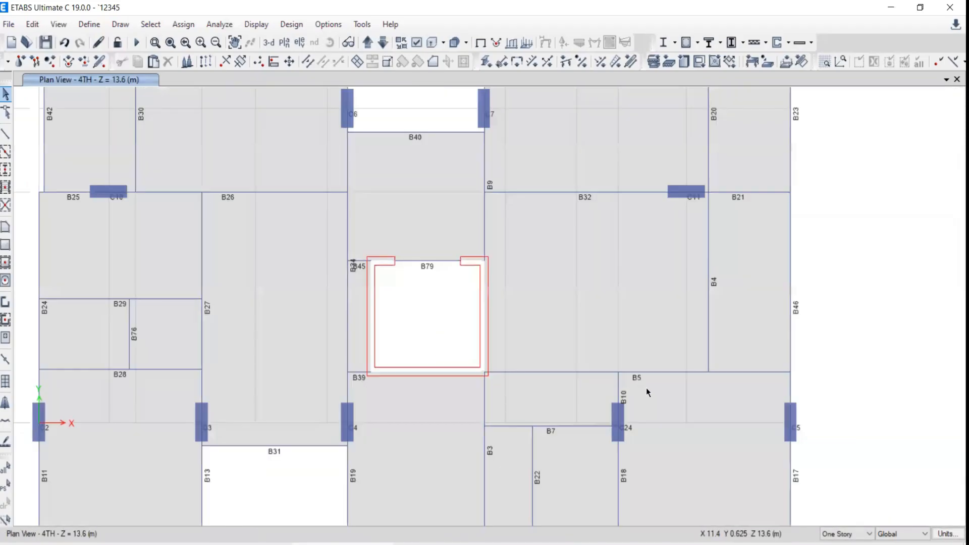
scroll(657, 386, "down", 3)
middle_click_drag(631, 302, 539, 303)
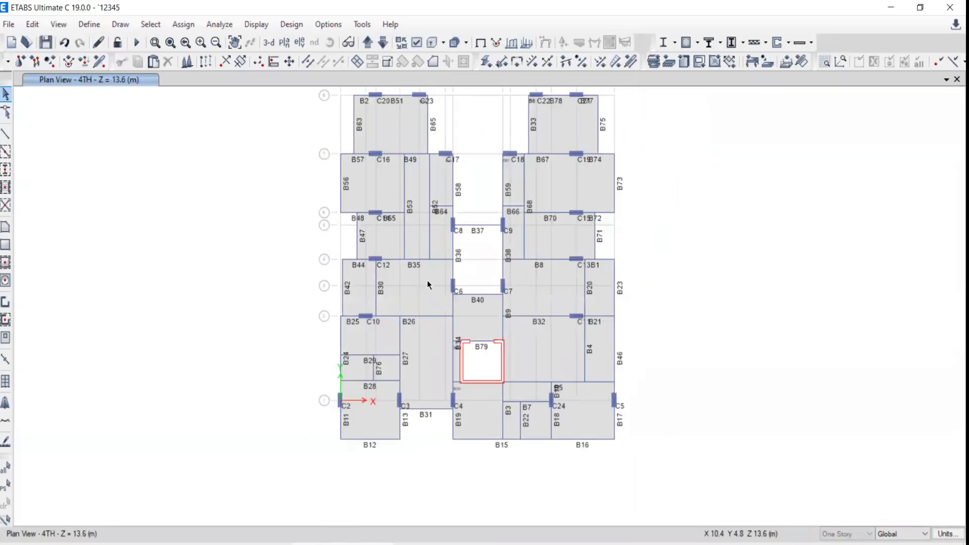
Step: Display the shell labels along with the frame labels in the 4TH story plan view
left_click(58, 24)
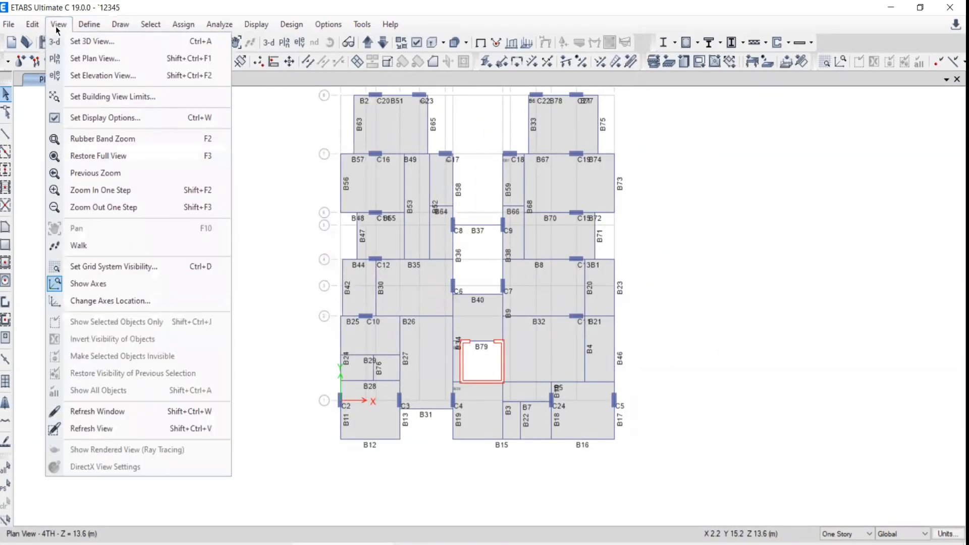
left_click(80, 119)
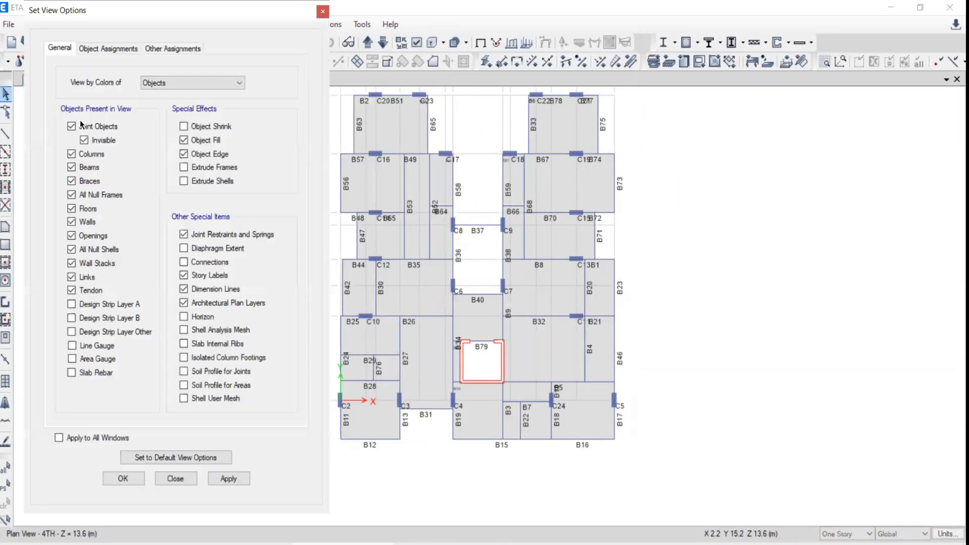
left_click(92, 51)
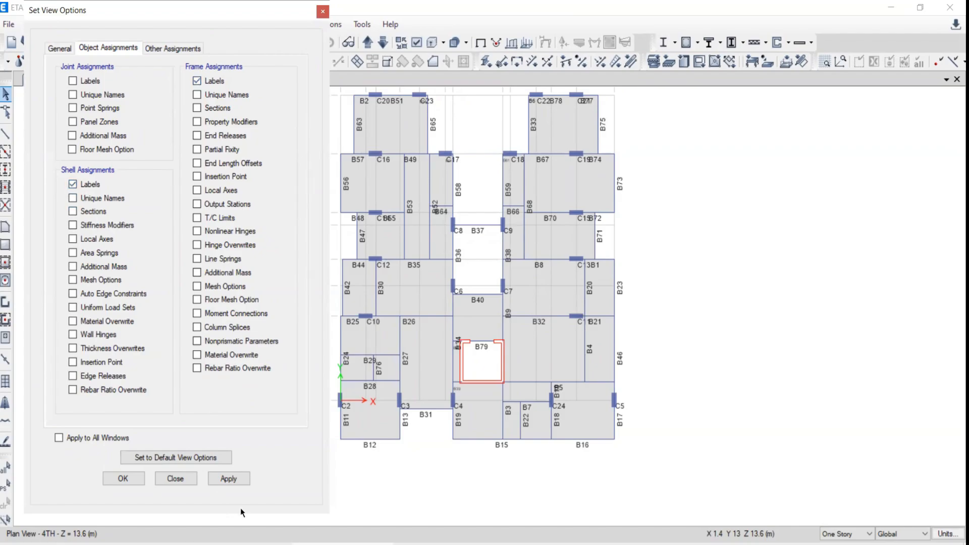
left_click(229, 479)
left_click(181, 478)
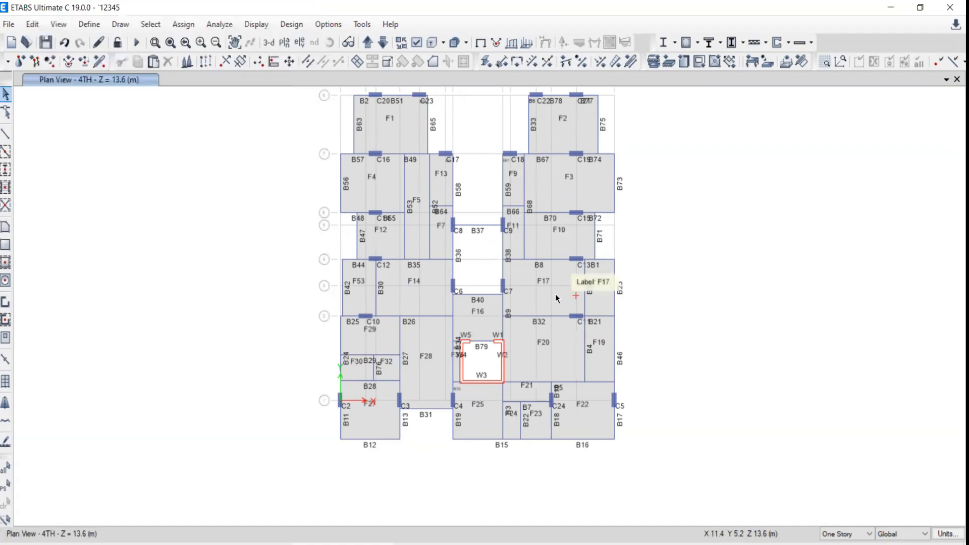
Step: Check the slab and beam labels around beam B70, and add the frame section names to the plan view
scroll(557, 298, "up", 5)
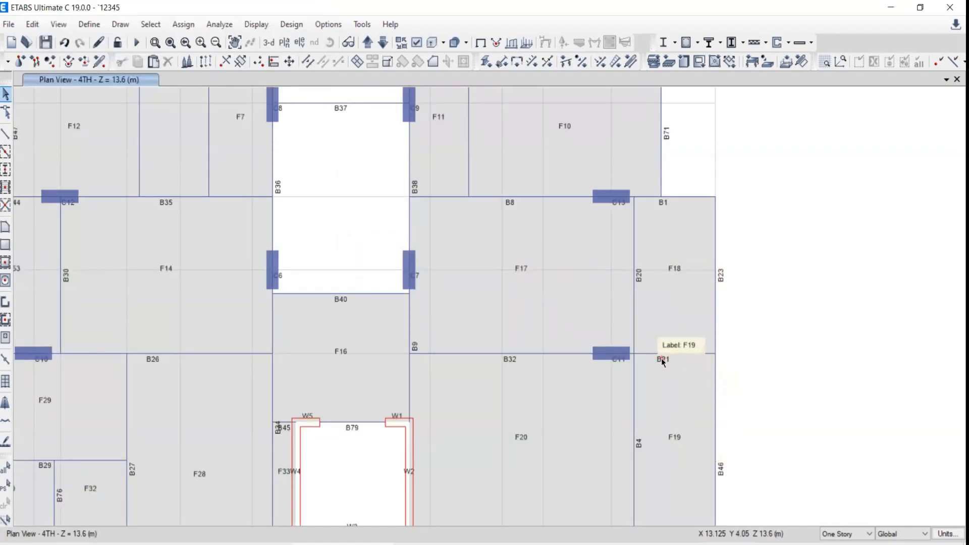
scroll(521, 357, "down", 5)
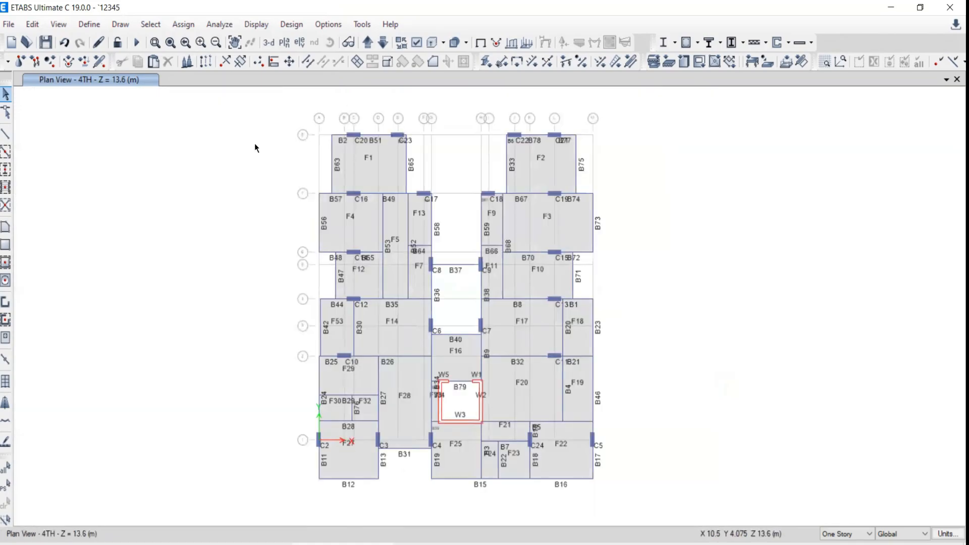
scroll(557, 273, "up", 5)
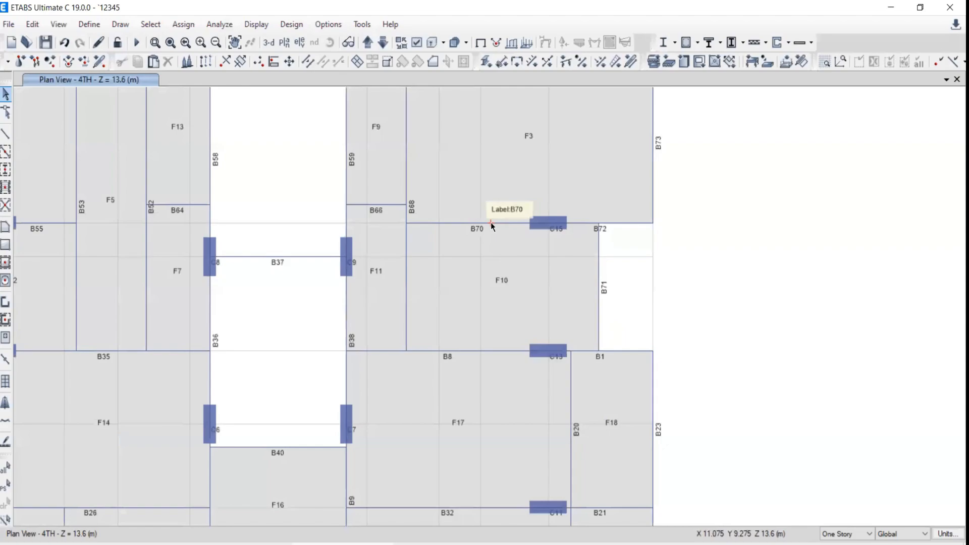
scroll(493, 225, "up", 3)
scroll(492, 222, "up", 1)
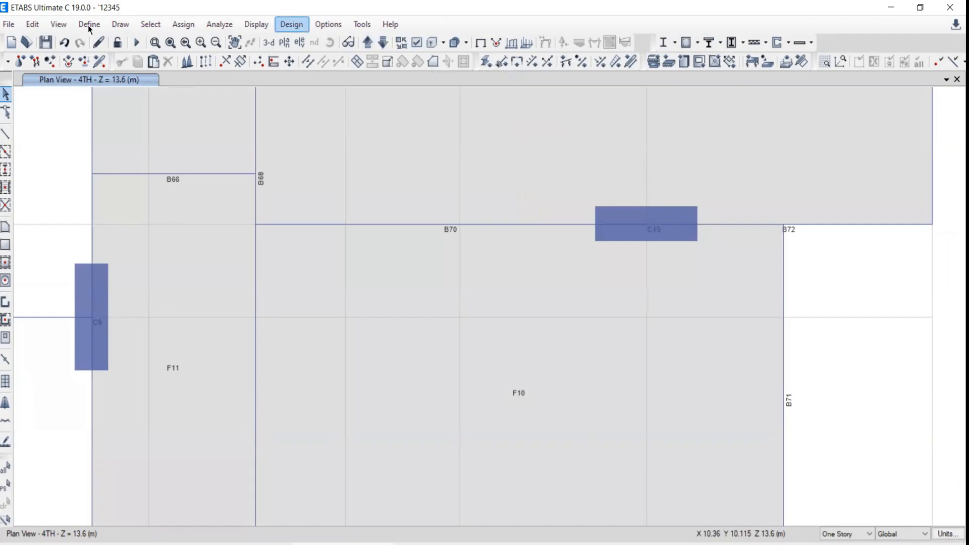
left_click(59, 24)
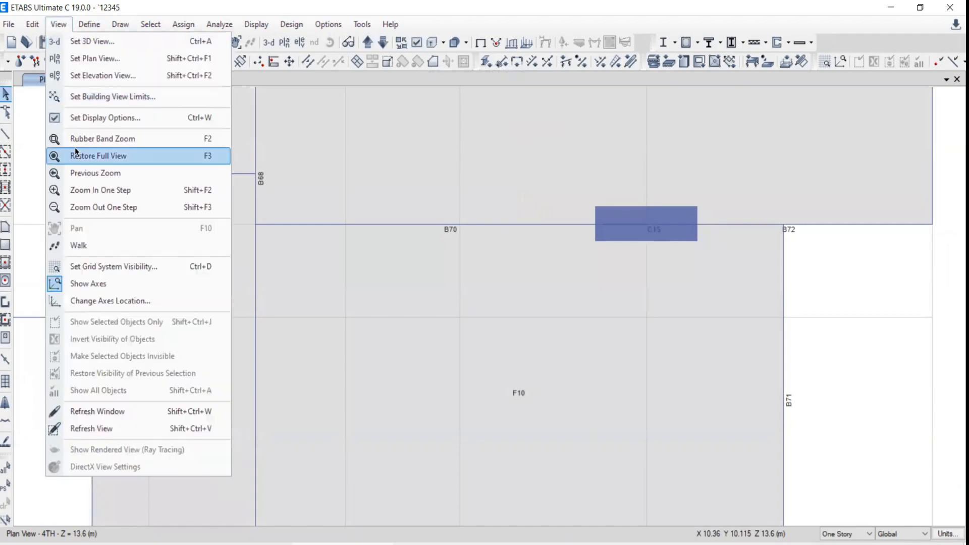
left_click(77, 118)
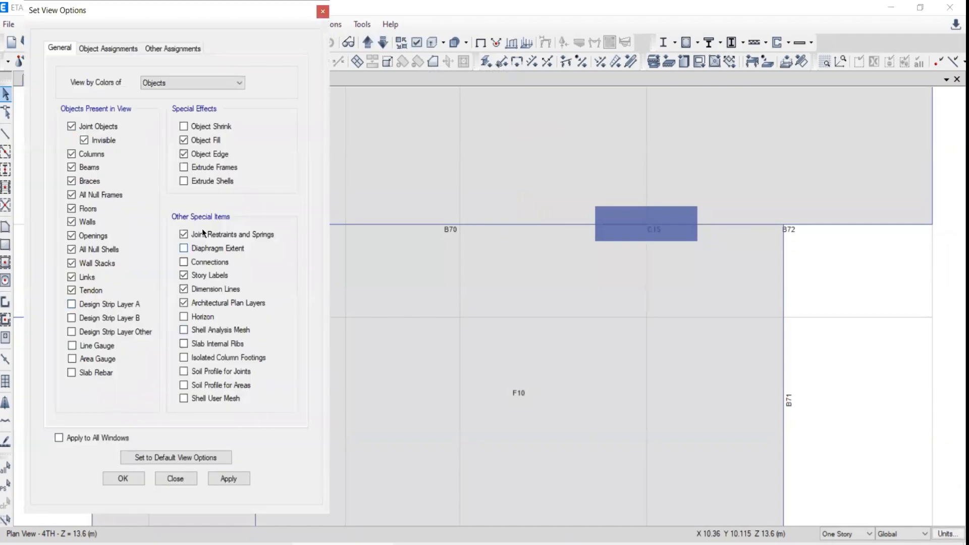
left_click(108, 48)
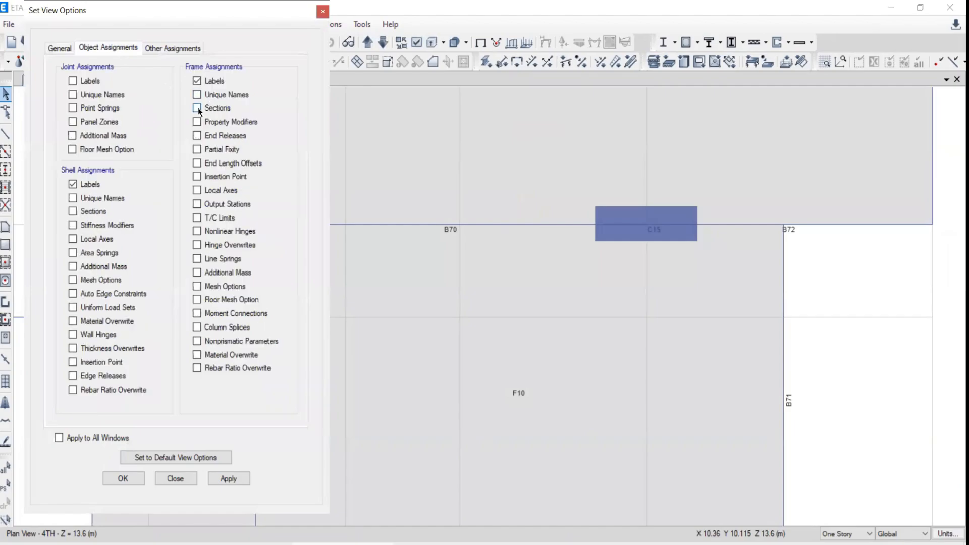
left_click(226, 478)
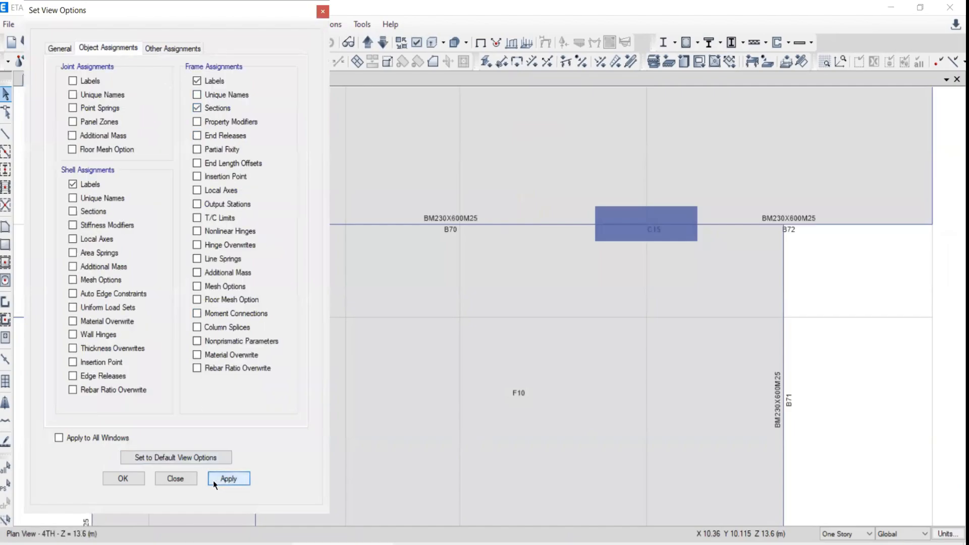
left_click(175, 479)
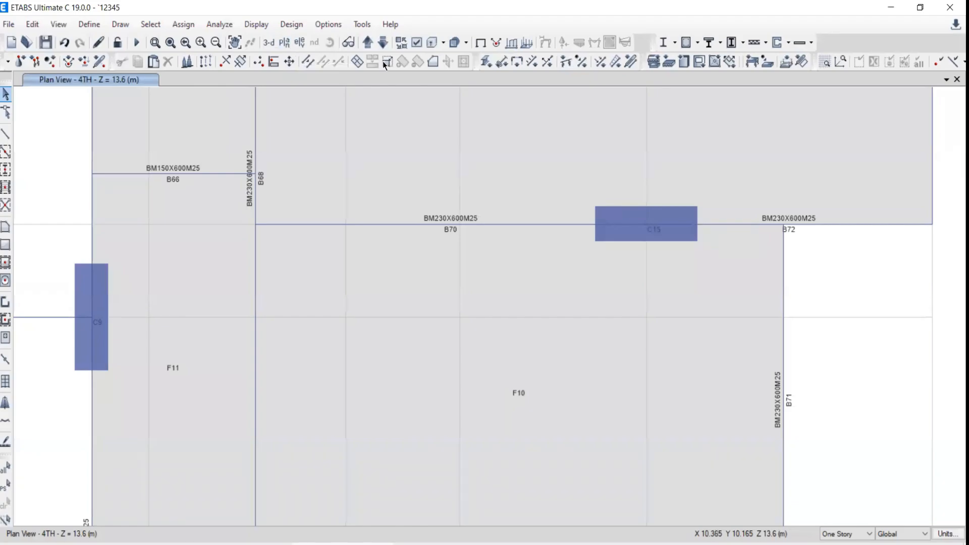
Step: Review the object assignment display options without changing any
left_click(419, 44)
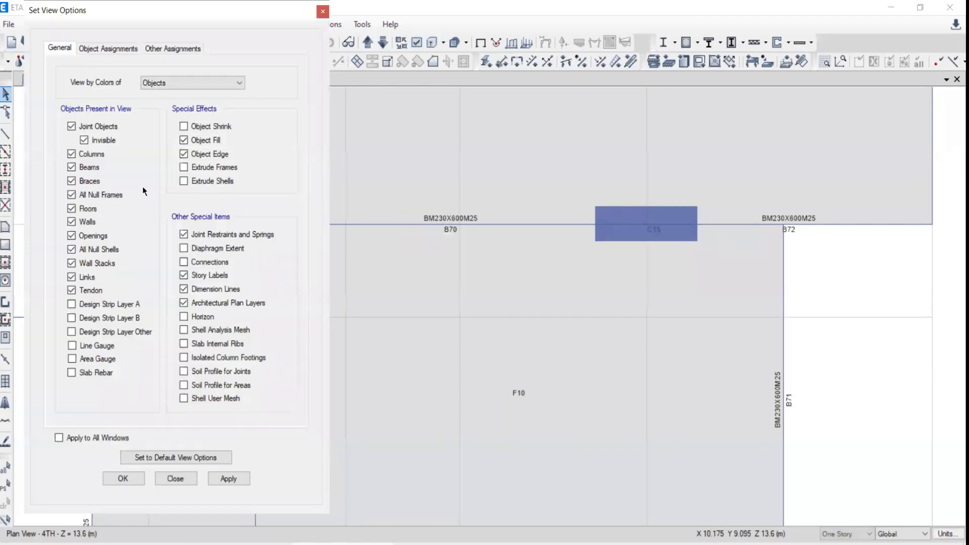
left_click(102, 50)
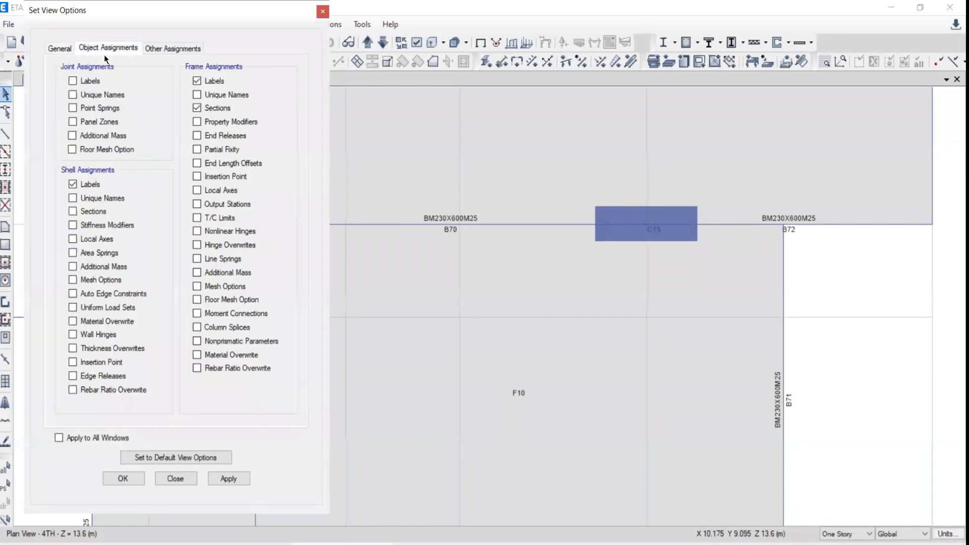
left_click(322, 11)
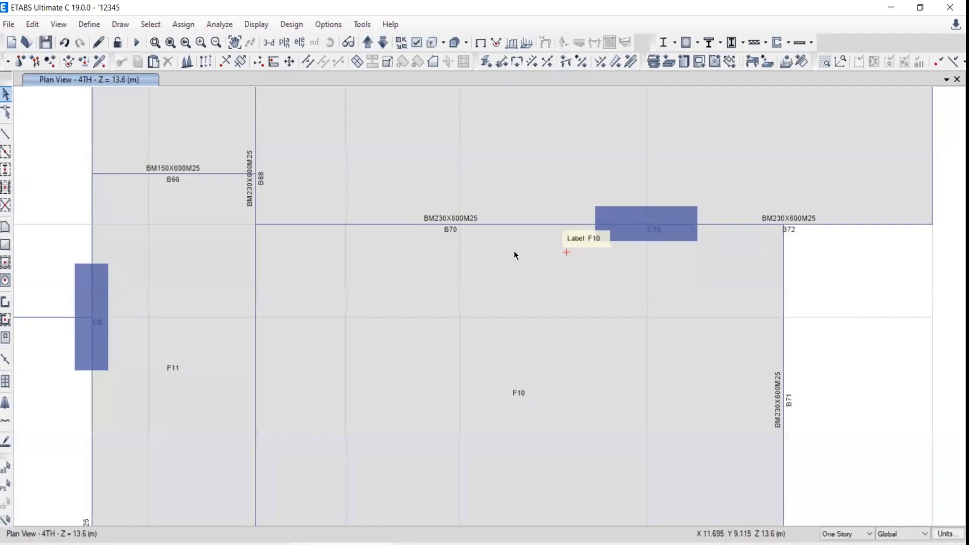
Step: Hide the frame labels, frame section names and shell labels in the 4TH story plan view
scroll(467, 270, "down", 3)
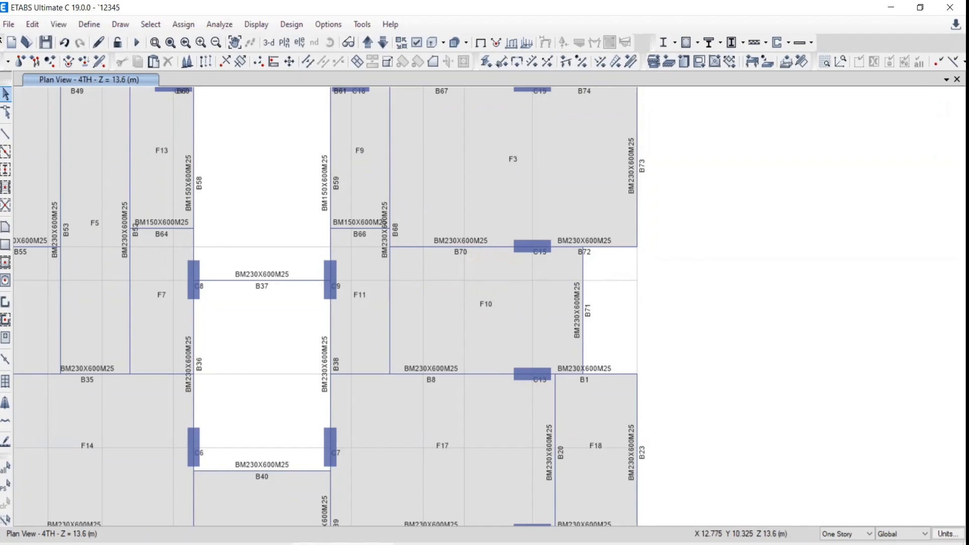
left_click(417, 43)
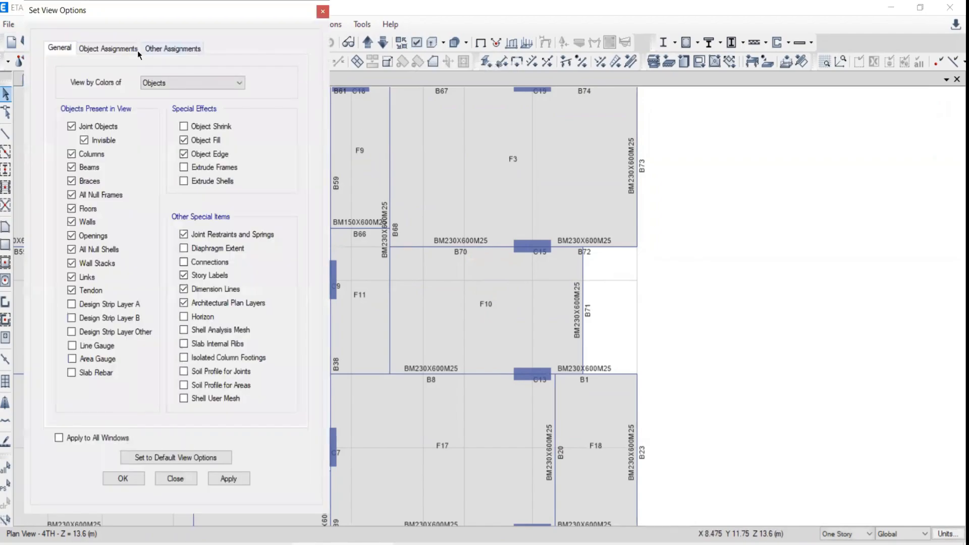
left_click(116, 48)
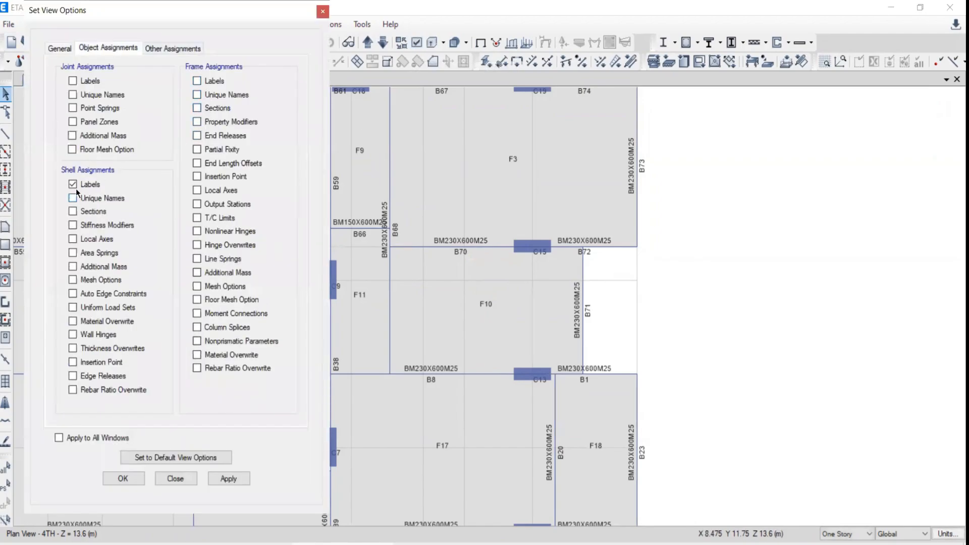
left_click(224, 477)
left_click(176, 477)
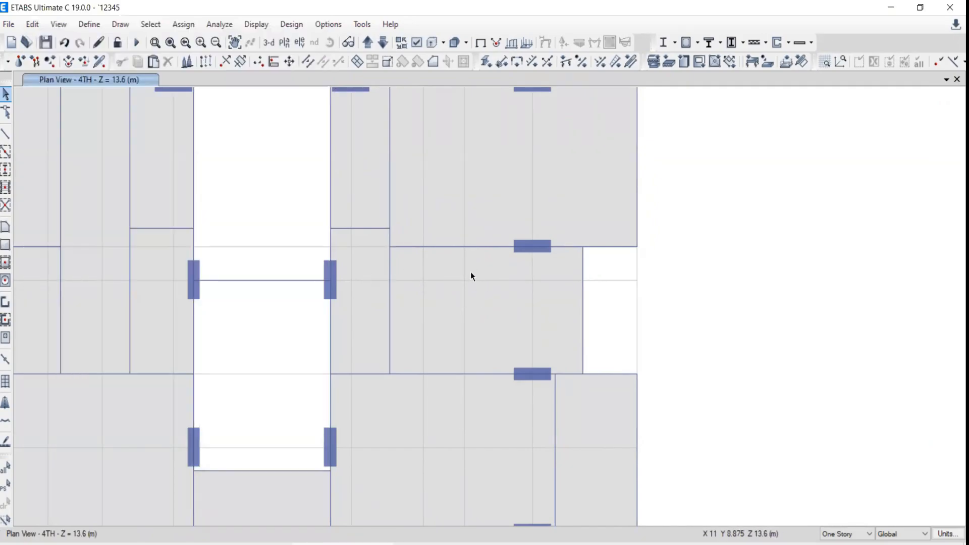
Step: Check the assignments of beam B70 and of the adjoining vertical beam B68 in the 4TH story plan view
right_click(453, 250)
key("Escape")
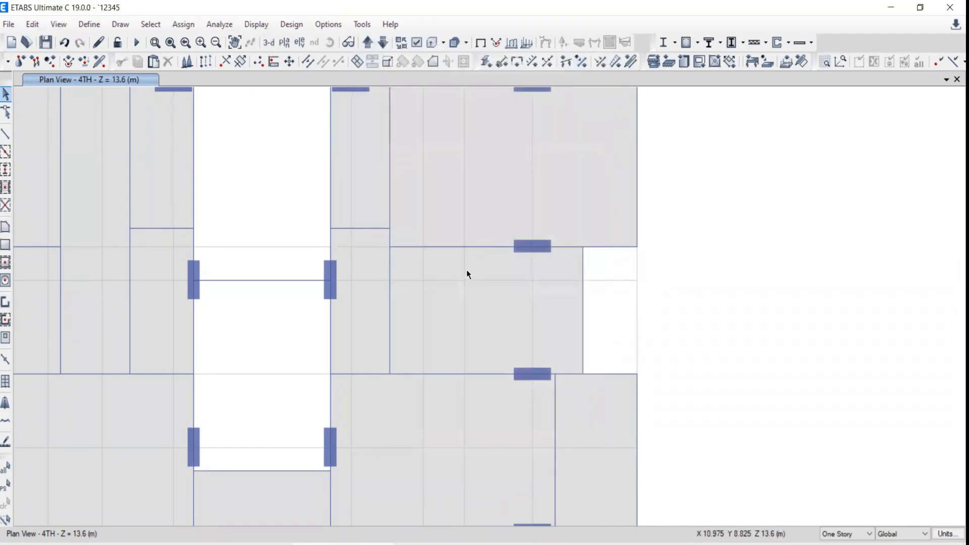
right_click(452, 247)
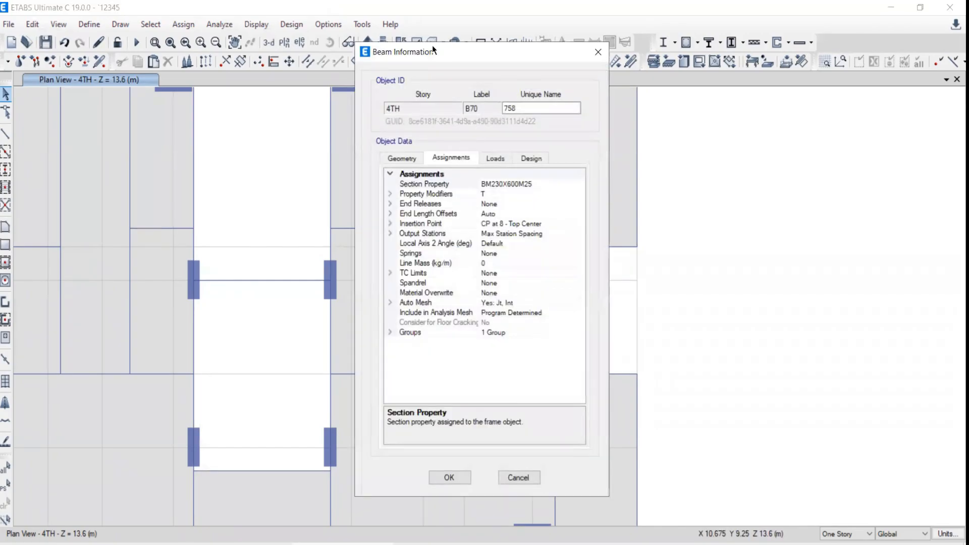
left_click_drag(413, 55, 688, 45)
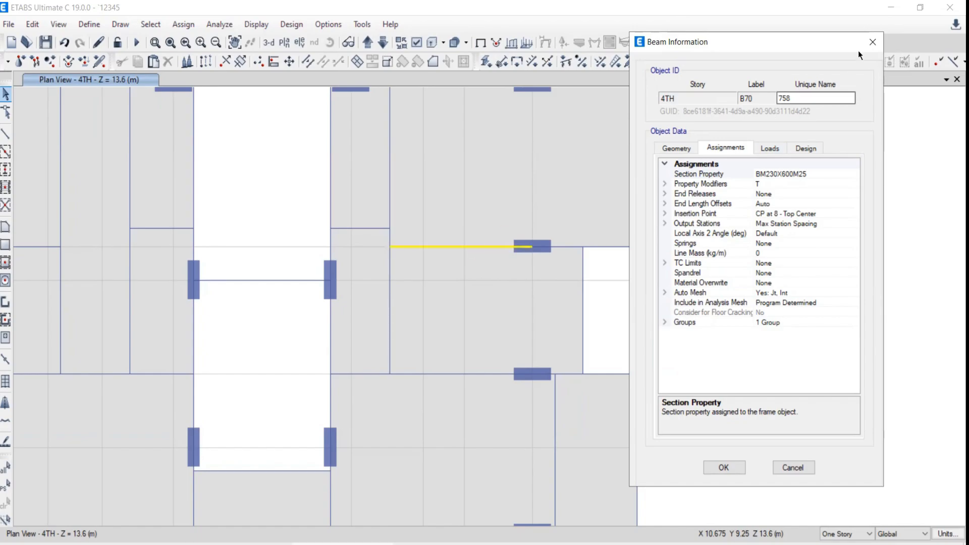
left_click(872, 42)
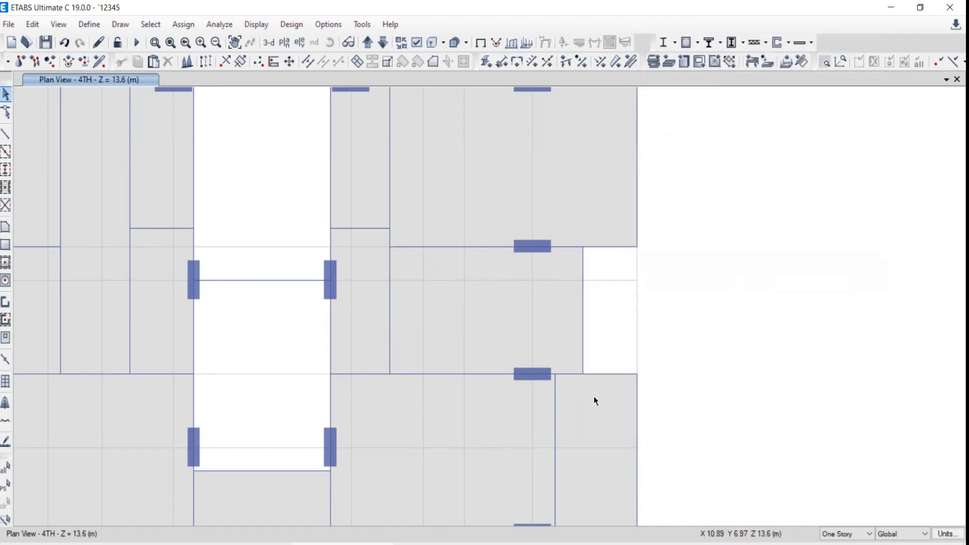
right_click(390, 289)
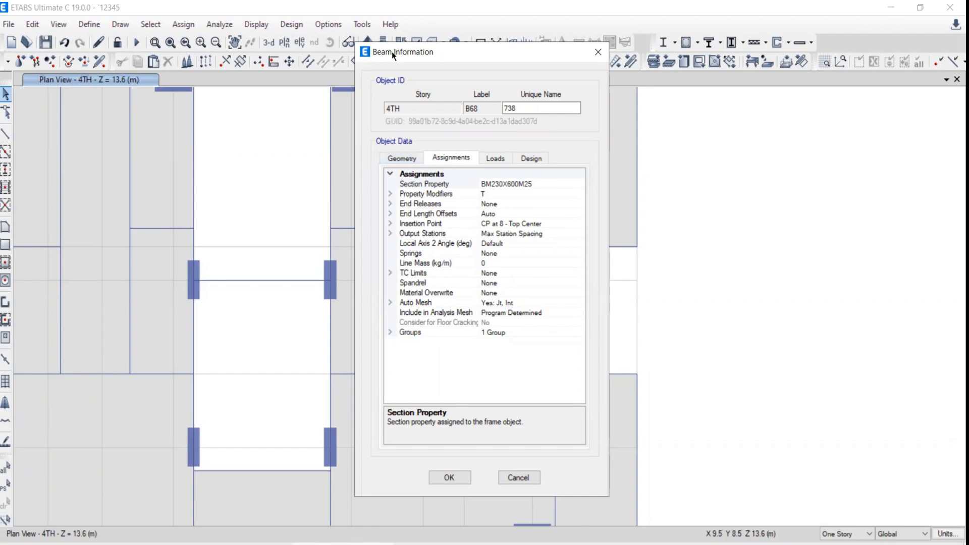
left_click(598, 52)
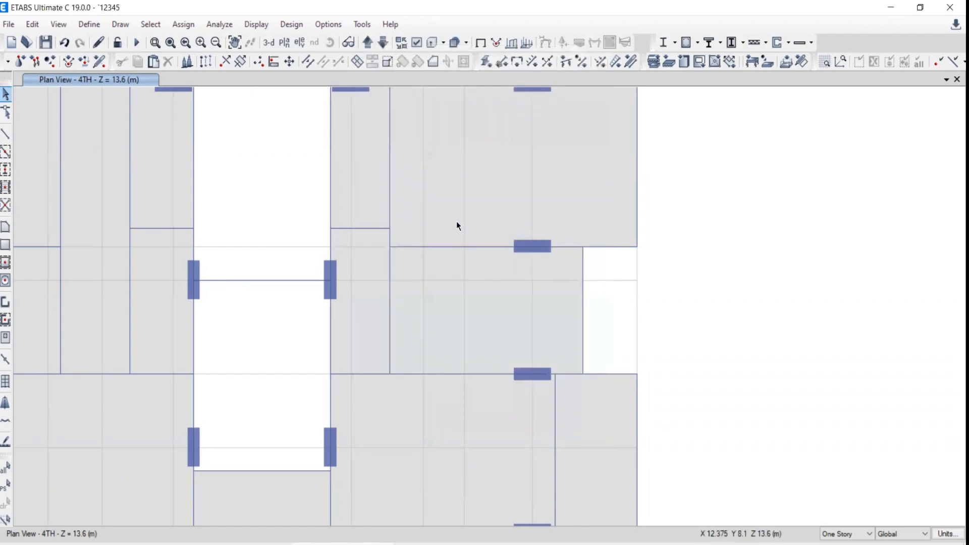
Step: Open the geometry data of beam B70 and place its information window clear of the beam
right_click(450, 247)
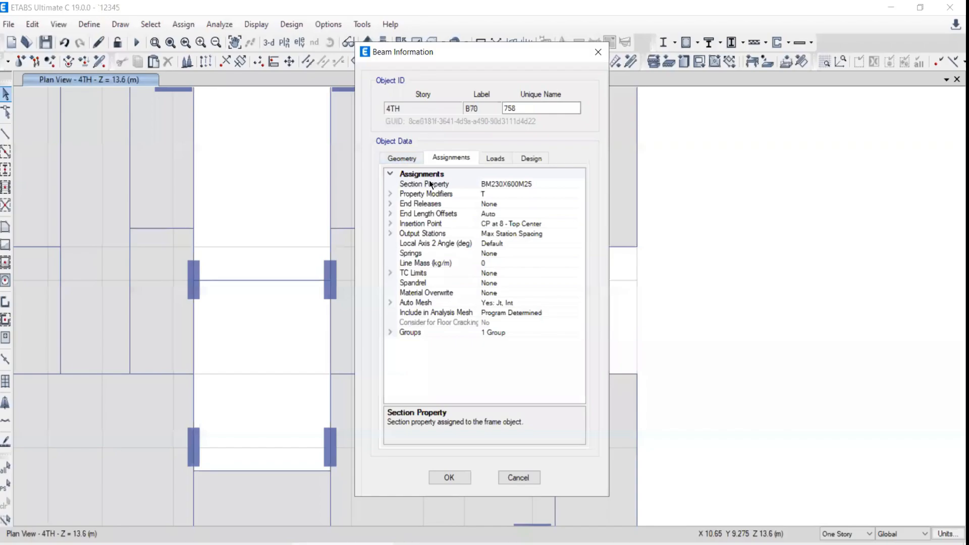
left_click(402, 159)
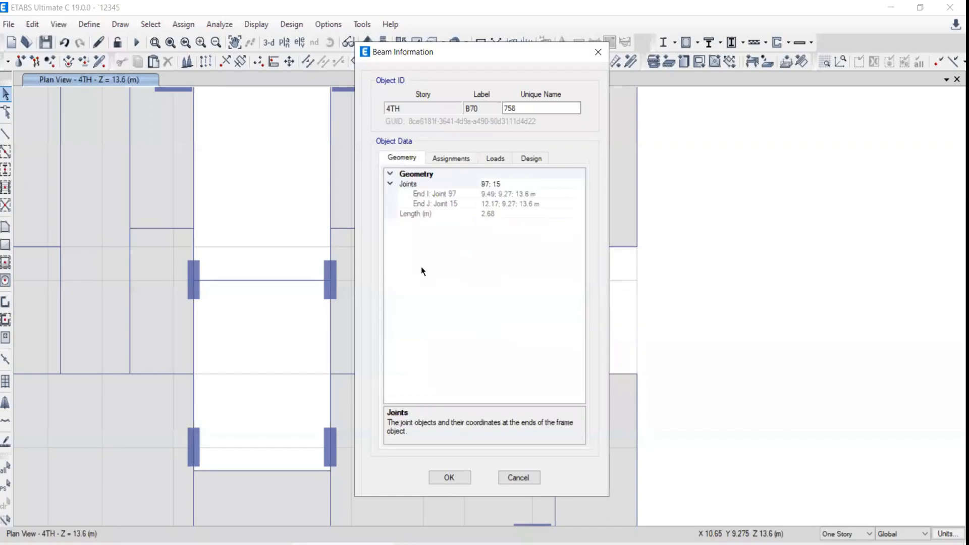
right_click(419, 247)
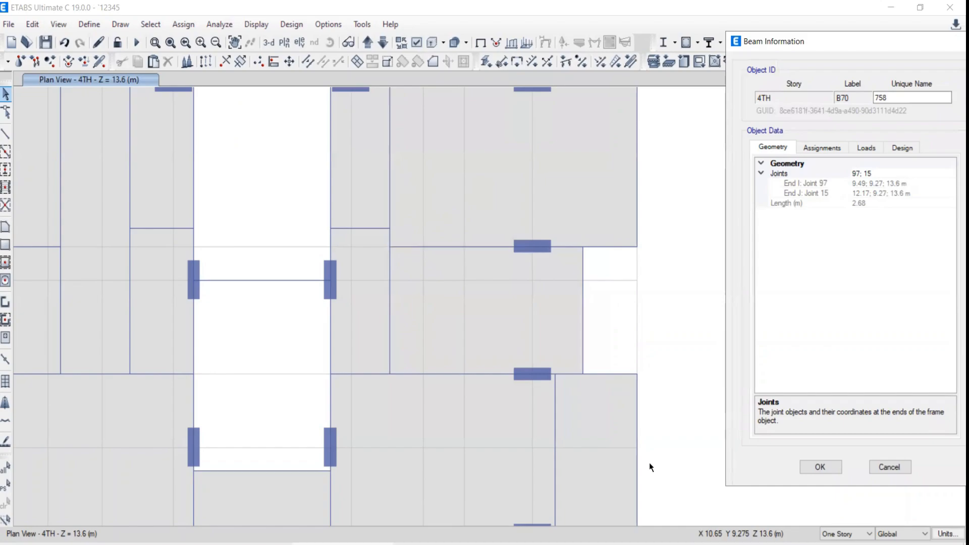
Step: Sketch a freehand line below beam B70 as a beam diagram, labelling its ends i and j
key("ctrl+2")
mouse_move(659, 311)
left_mouse_down()
mouse_move(348, 306)
mouse_move(347, 298)
mouse_move(349, 306)
left_mouse_up()
left_click(350, 266)
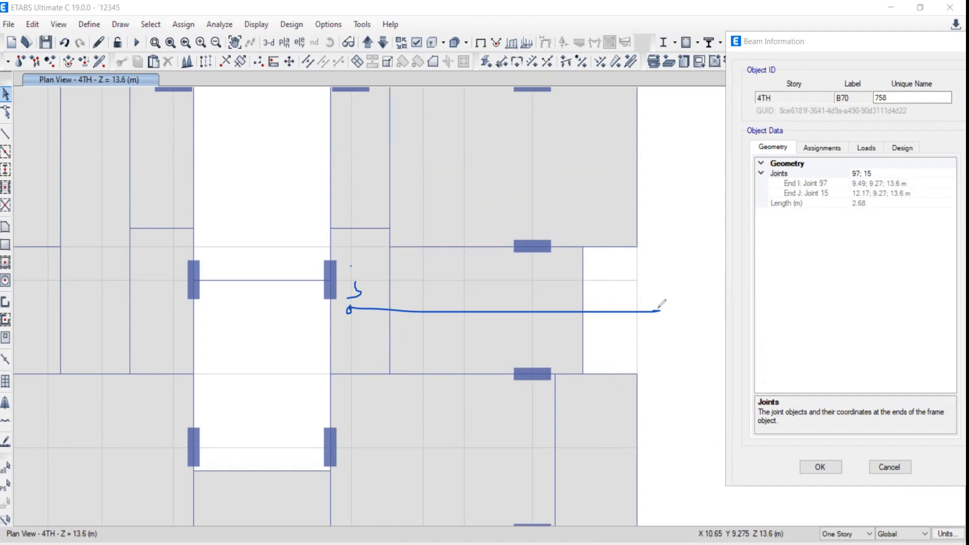
left_click_drag(660, 309, 658, 309)
left_click_drag(667, 263, 658, 281)
left_click(668, 254)
Step: Mark the End I and End J joints and their coordinates, and annotate the diagram's ends with 97 and 15
left_click_drag(787, 187, 805, 173)
left_click_drag(819, 190, 823, 176)
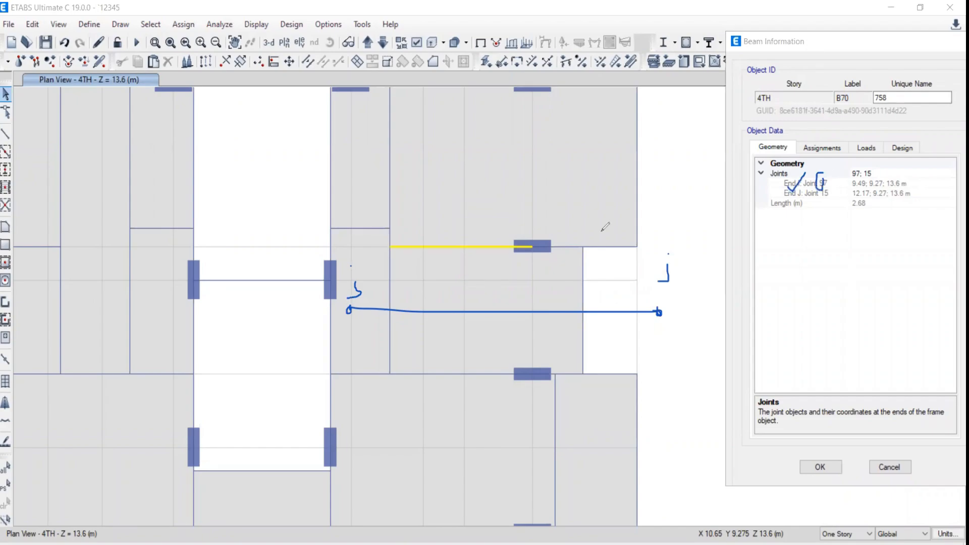
mouse_move(366, 324)
left_mouse_down()
mouse_move(365, 344)
mouse_move(349, 340)
mouse_move(382, 347)
mouse_move(404, 333)
left_mouse_up()
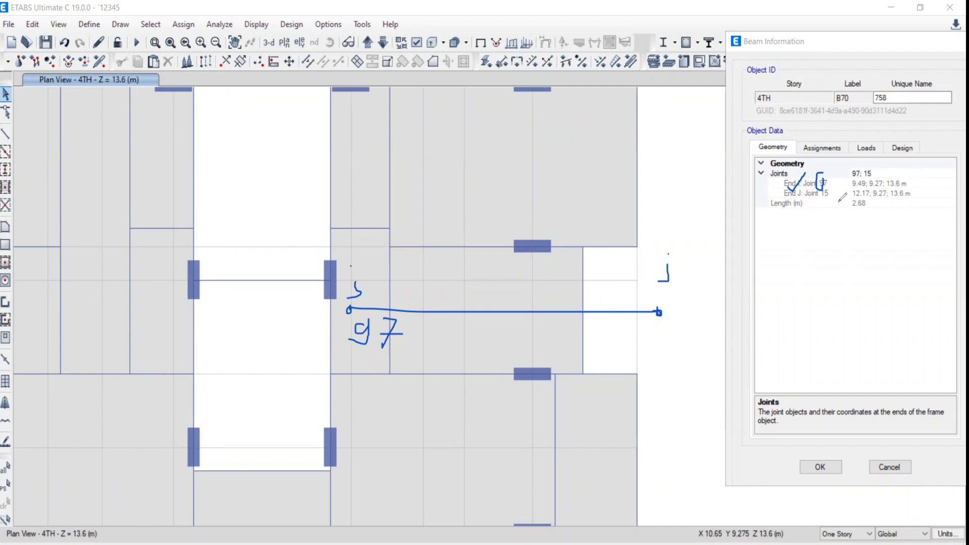
left_click_drag(806, 198, 838, 202)
mouse_move(660, 321)
left_mouse_down()
mouse_move(660, 333)
mouse_move(698, 309)
left_mouse_up()
mouse_move(885, 175)
left_mouse_down()
mouse_move(853, 177)
mouse_move(850, 200)
mouse_move(917, 198)
mouse_move(919, 178)
mouse_move(878, 175)
left_mouse_up()
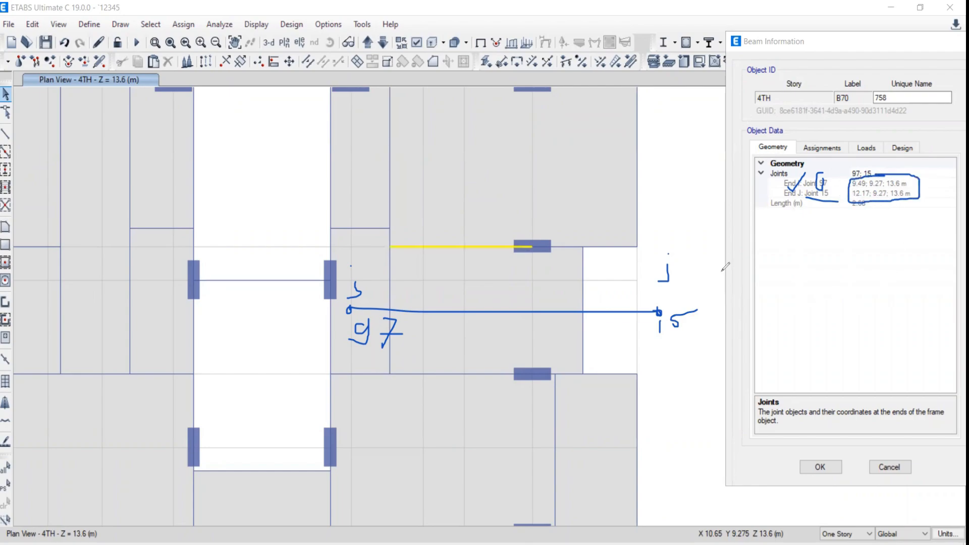
Step: Circle both ends of the beam diagram and trace beam B70 with its end points on the plan
mouse_move(363, 297)
left_mouse_down()
mouse_move(354, 319)
mouse_move(364, 299)
left_mouse_up()
mouse_move(657, 291)
left_mouse_down()
mouse_move(671, 334)
mouse_move(685, 298)
mouse_move(662, 292)
left_mouse_up()
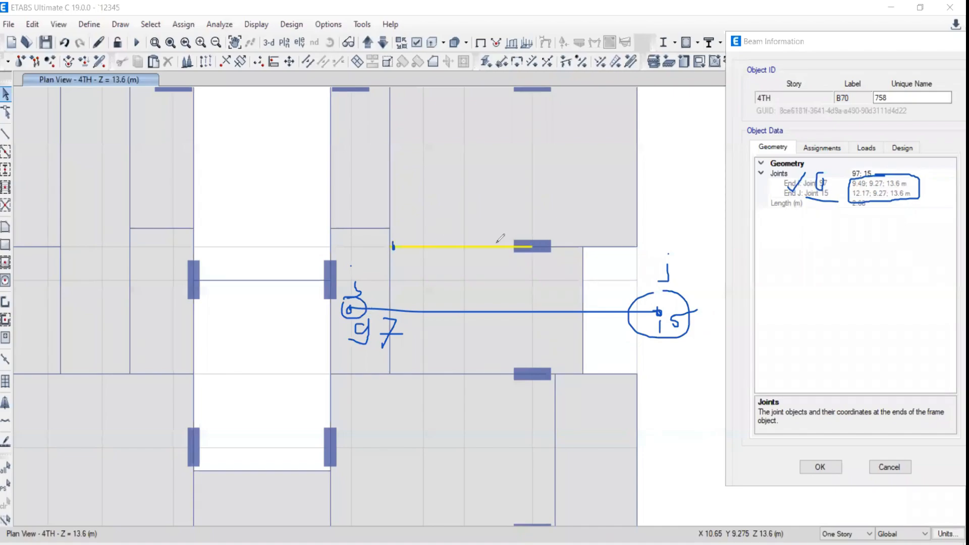
left_click_drag(530, 237, 533, 241)
left_click_drag(394, 247, 536, 247)
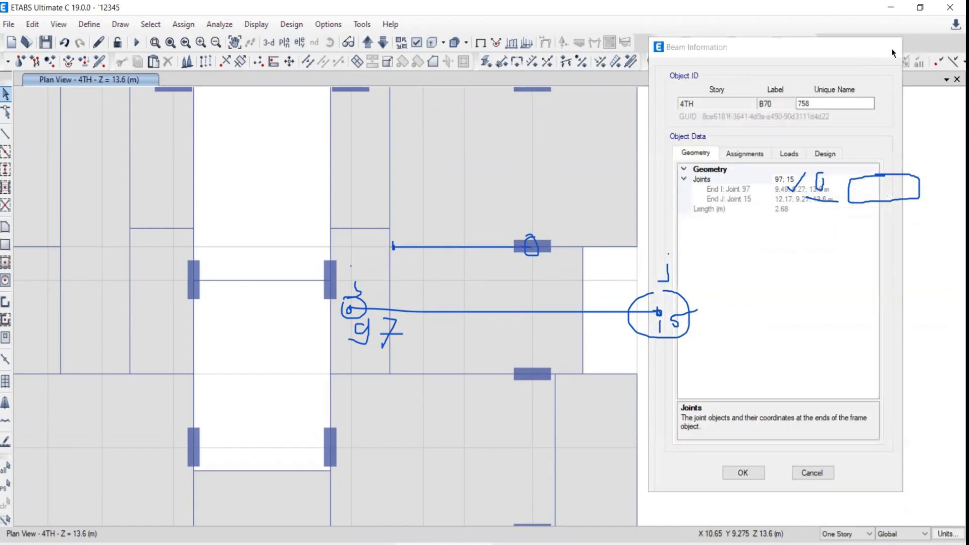
Step: Close the beam information, recheck the joint data of beam B70 beside the plan, and close it again
left_click(893, 50)
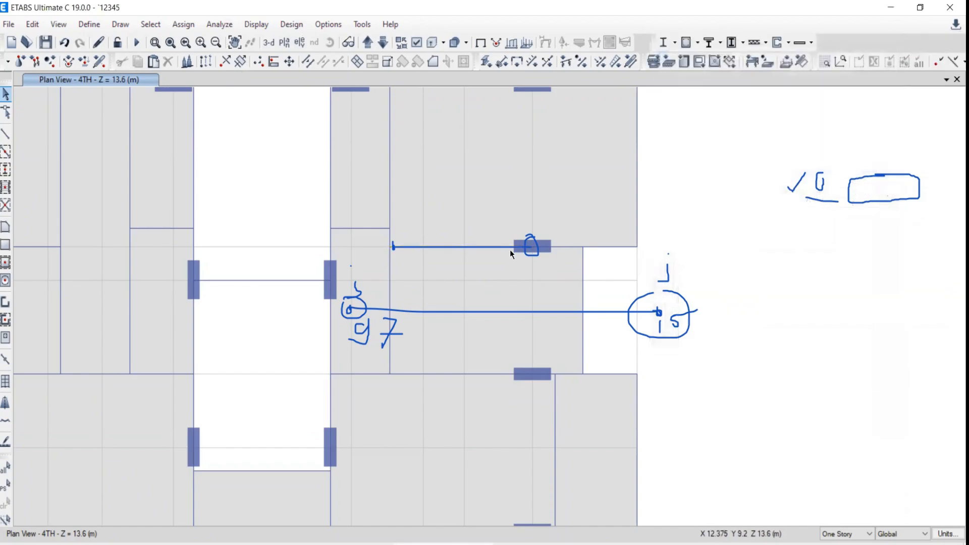
right_click(454, 247)
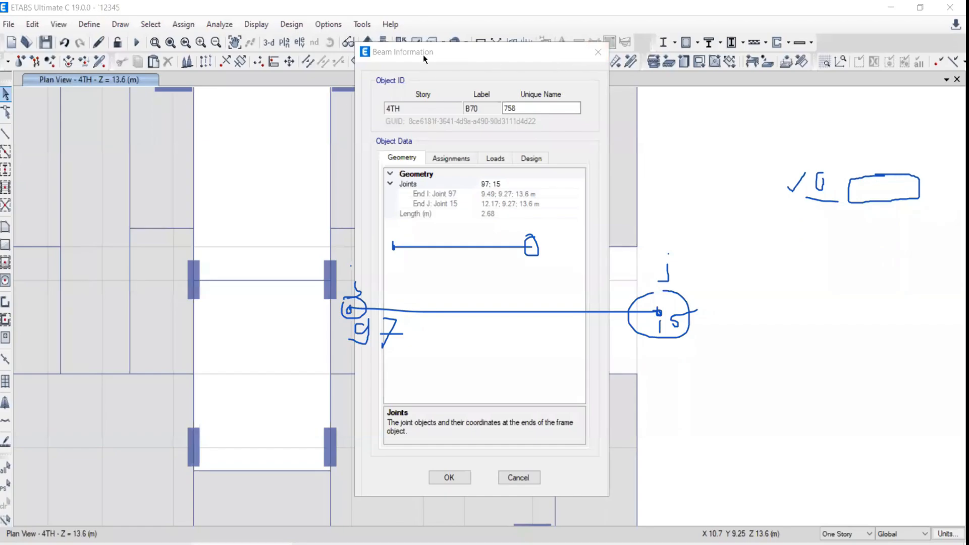
left_click_drag(427, 50, 810, 57)
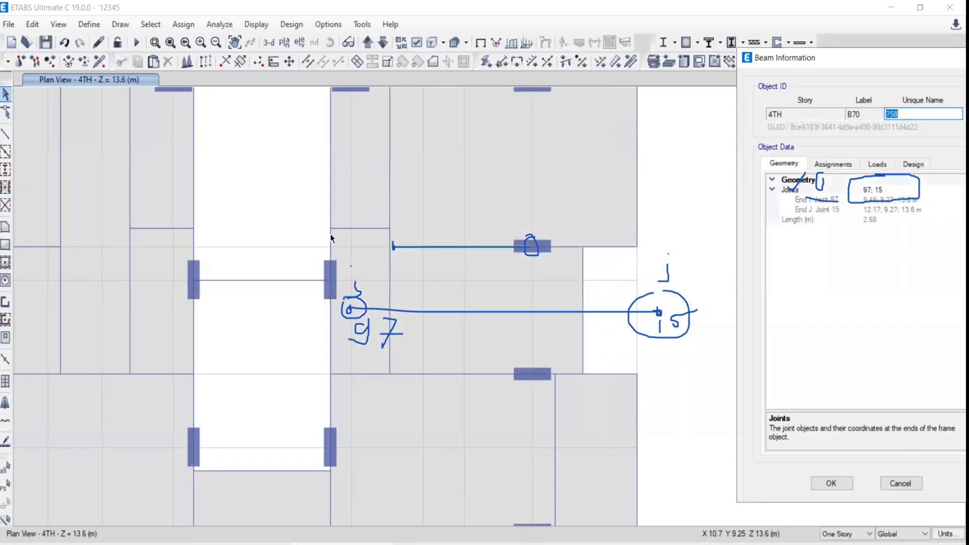
left_click(701, 484)
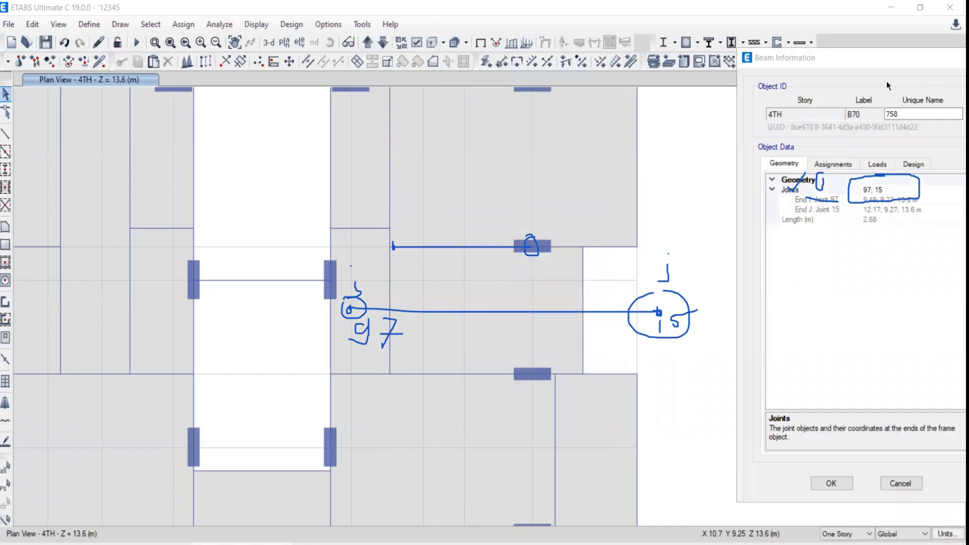
left_click_drag(894, 59, 677, 125)
left_click(763, 123)
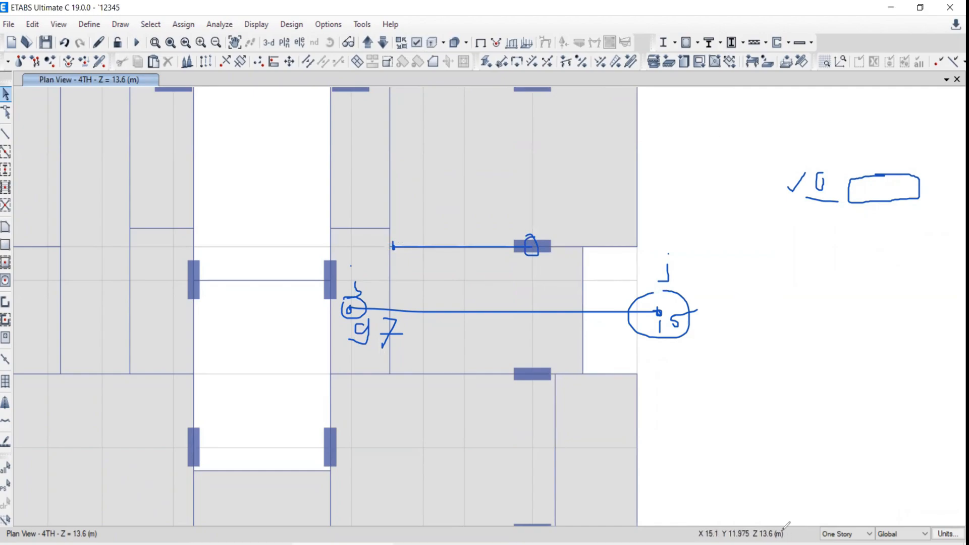
Step: Mark the cursor coordinate read-out and handwrite 9.49 beside the plan for the i-end joint of beam B70
mouse_move(785, 525)
left_mouse_down()
mouse_move(699, 521)
mouse_move(789, 527)
mouse_move(785, 518)
left_mouse_up()
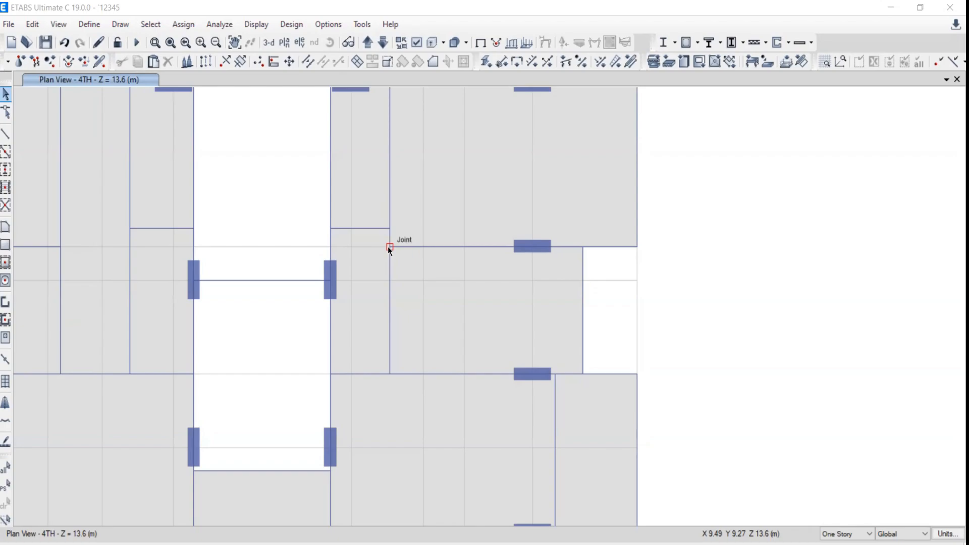
left_click(725, 166)
mouse_move(718, 149)
left_mouse_down()
mouse_move(718, 173)
mouse_move(747, 164)
mouse_move(737, 173)
left_mouse_up()
left_click_drag(755, 143, 754, 172)
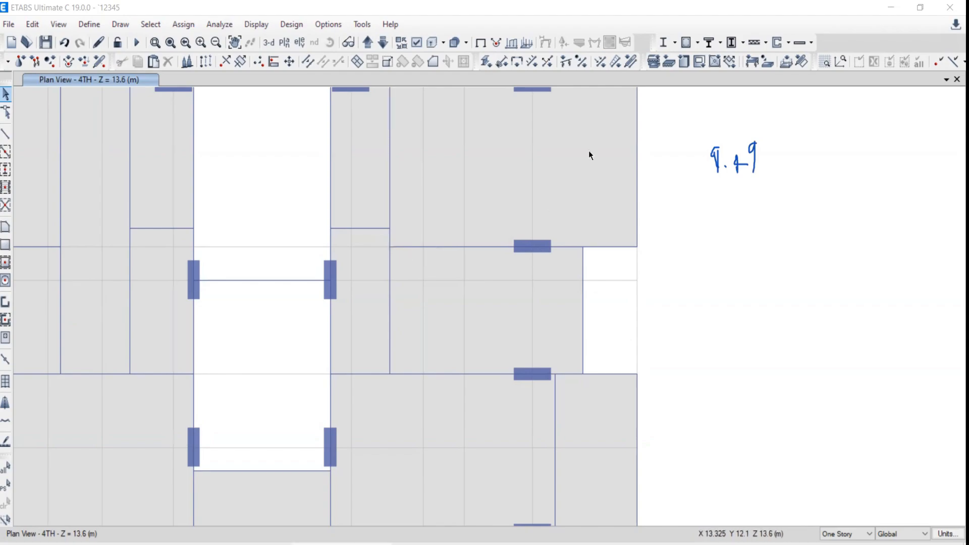
left_click_drag(713, 145, 724, 195)
left_click(728, 179)
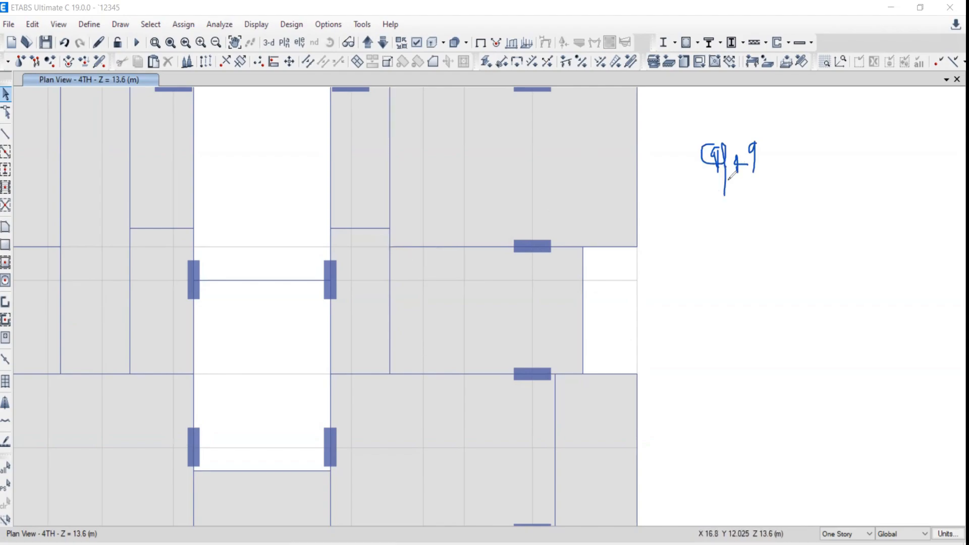
Step: Handwrite 9.27 and 13.6 below the first coordinate and head the column i
mouse_move(689, 234)
left_mouse_down()
mouse_move(711, 221)
mouse_move(713, 257)
left_mouse_up()
left_click(725, 249)
mouse_move(747, 215)
left_mouse_down()
mouse_move(761, 248)
mouse_move(779, 252)
mouse_move(801, 234)
left_mouse_up()
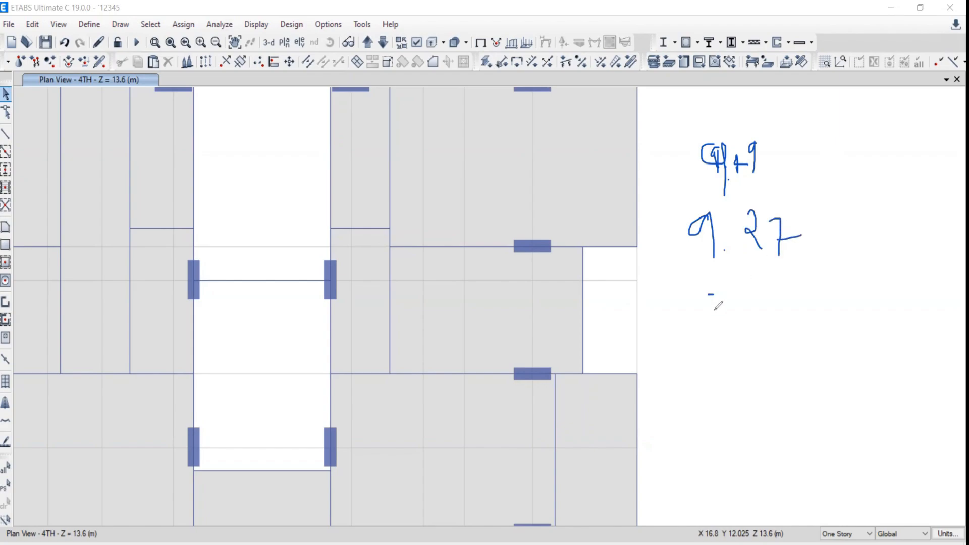
mouse_move(710, 295)
left_mouse_down()
mouse_move(739, 314)
mouse_move(727, 327)
mouse_move(697, 321)
left_mouse_up()
left_click(757, 317)
mouse_move(782, 283)
left_mouse_down()
mouse_move(765, 315)
mouse_move(766, 302)
left_mouse_up()
left_click_drag(733, 94, 720, 111)
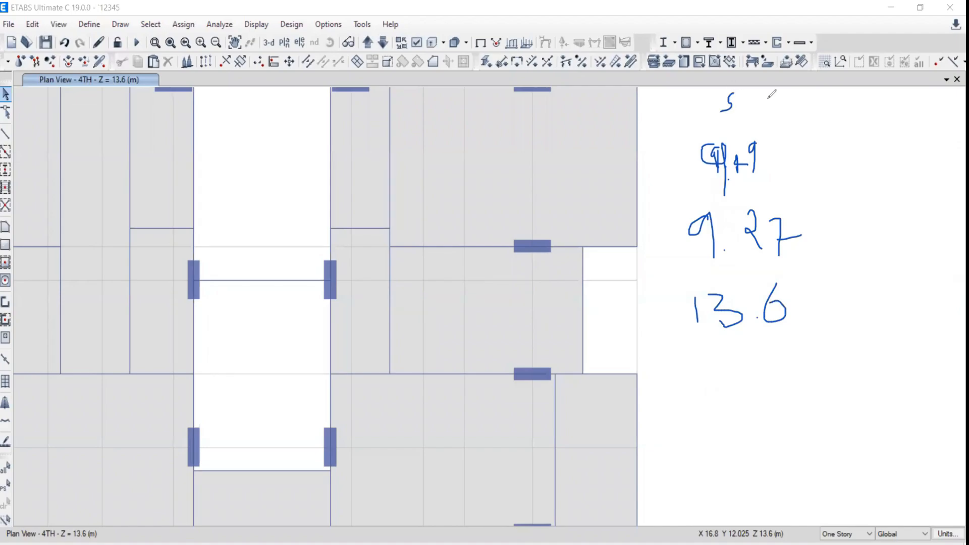
Step: Start a second handwritten column headed j with 12.7 for the beam's other end
left_click_drag(870, 89, 857, 113)
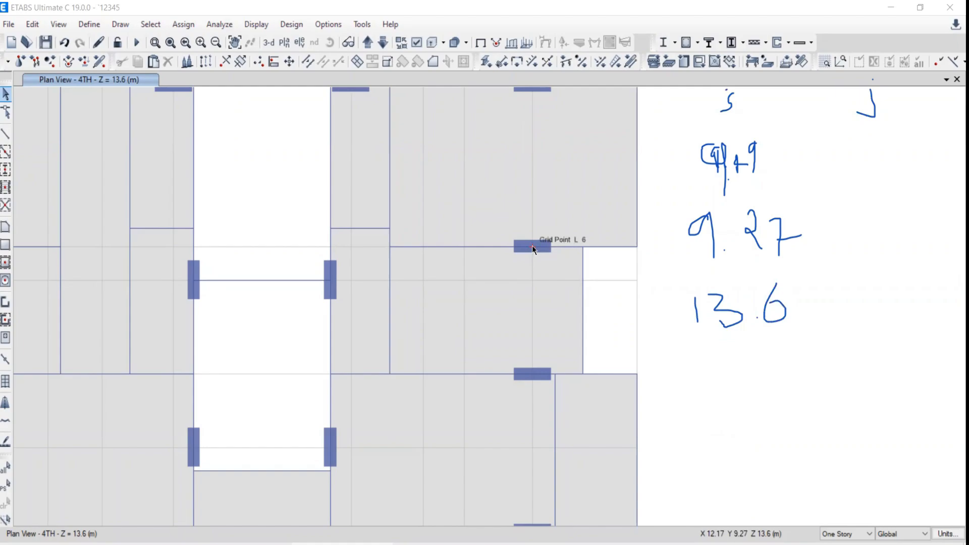
mouse_move(843, 151)
left_mouse_down()
mouse_move(869, 182)
mouse_move(826, 189)
left_mouse_up()
left_click(879, 177)
mouse_move(889, 135)
left_mouse_down()
mouse_move(915, 132)
mouse_move(910, 208)
left_mouse_up()
left_click_drag(904, 166, 926, 165)
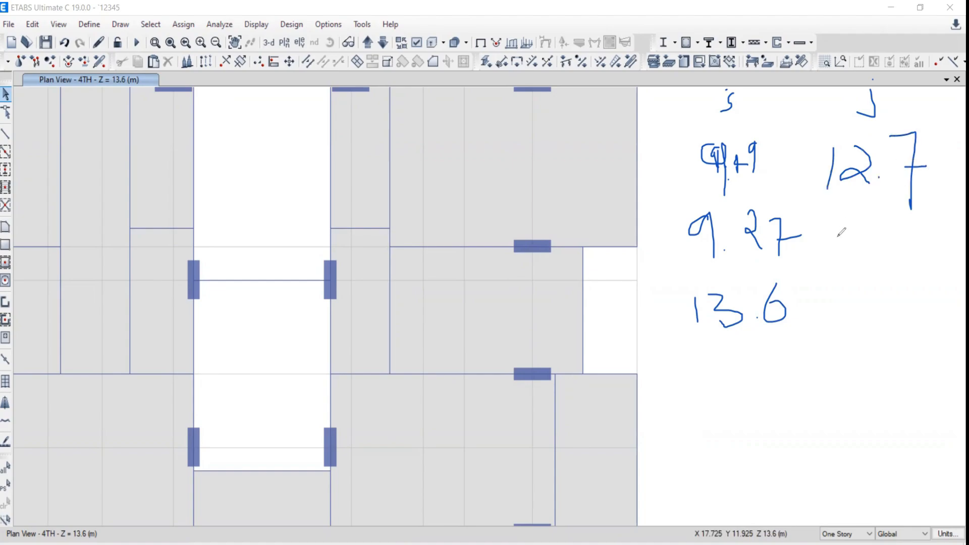
Step: Handwrite 9.27 and 13.6 as the remaining coordinates in the j column
left_click_drag(840, 217, 845, 254)
left_click(851, 243)
mouse_move(869, 219)
left_mouse_down()
mouse_move(900, 260)
mouse_move(912, 233)
left_mouse_up()
mouse_move(850, 288)
left_mouse_down()
mouse_move(875, 306)
mouse_move(841, 323)
mouse_move(836, 315)
left_mouse_up()
left_click(899, 310)
left_click_drag(916, 271, 909, 304)
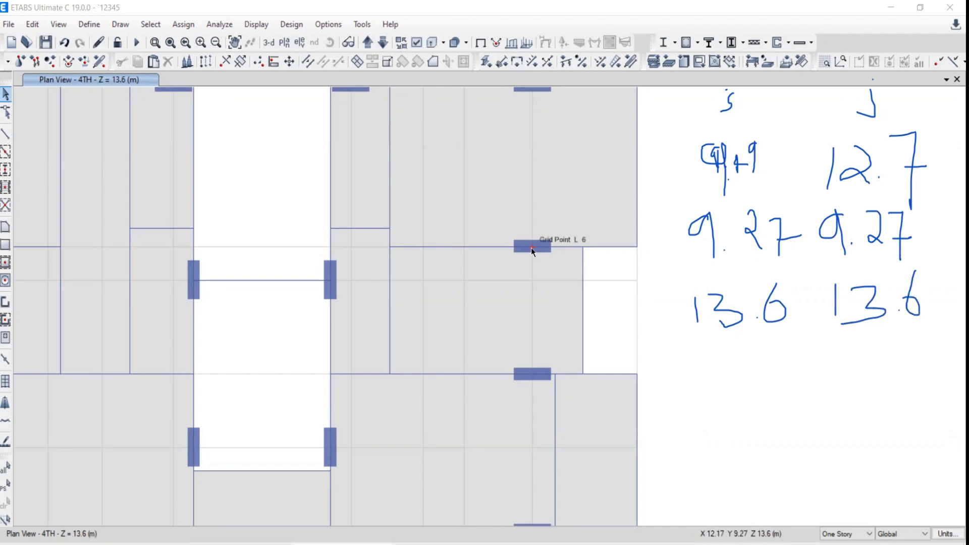
Step: Reopen the geometry data of beam B70 and place it beside the handwritten coordinates for comparison
right_click(438, 247)
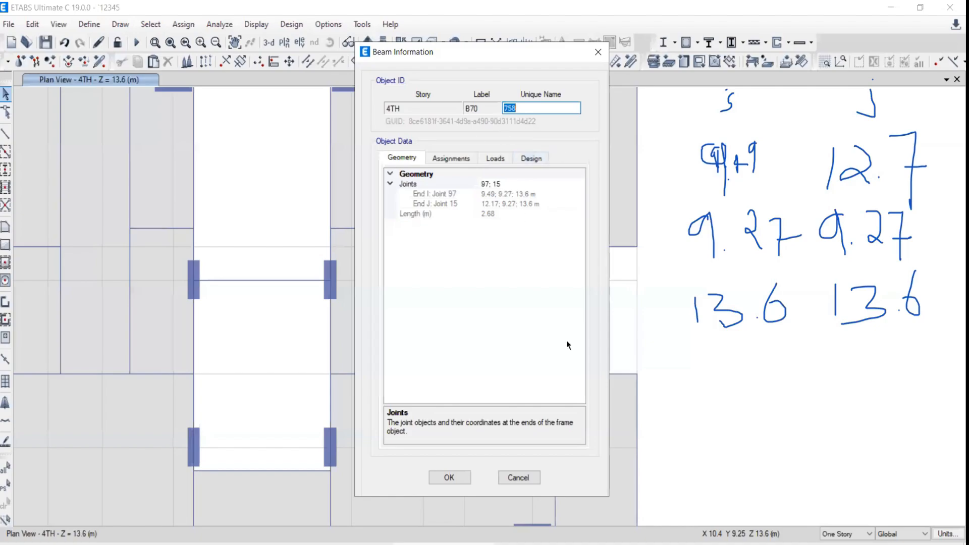
left_click(388, 131)
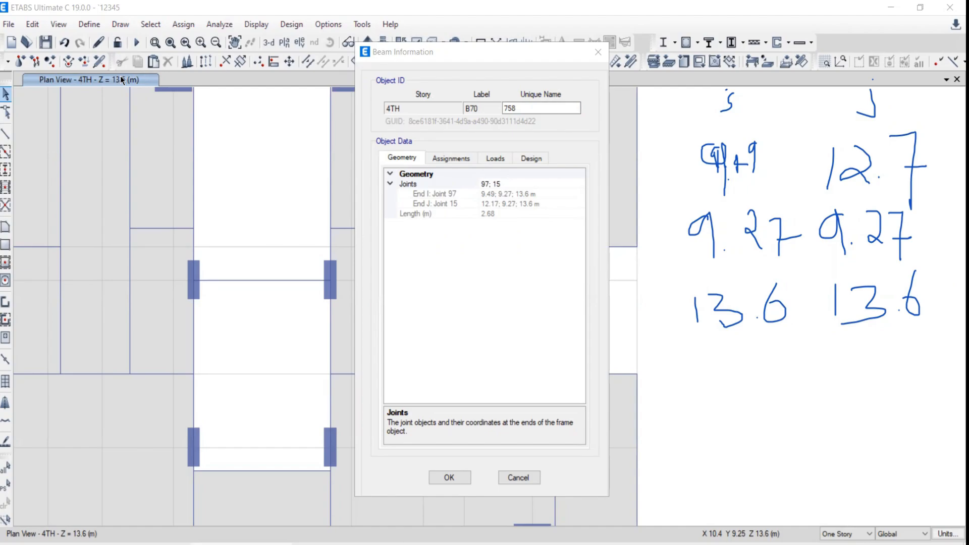
left_click_drag(505, 52, 782, 101)
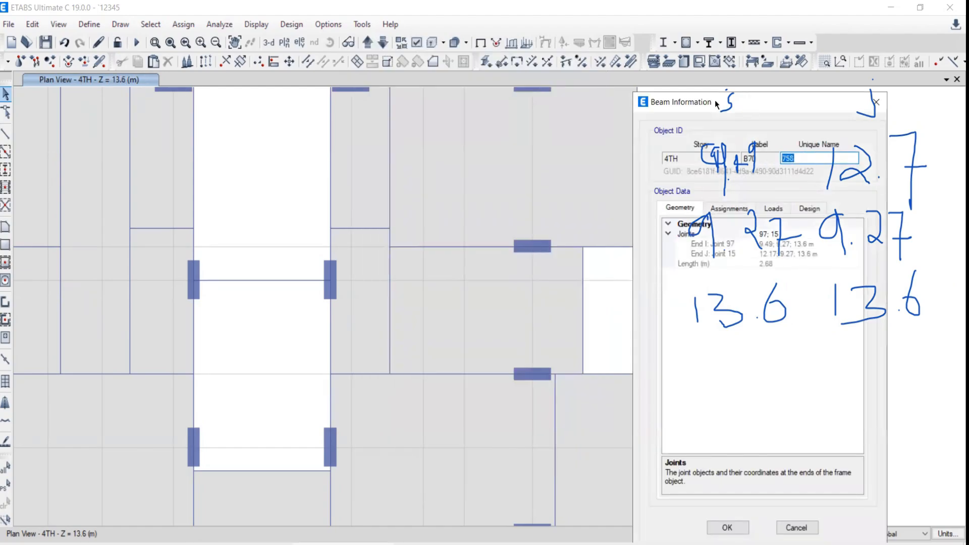
left_click_drag(715, 100, 355, 59)
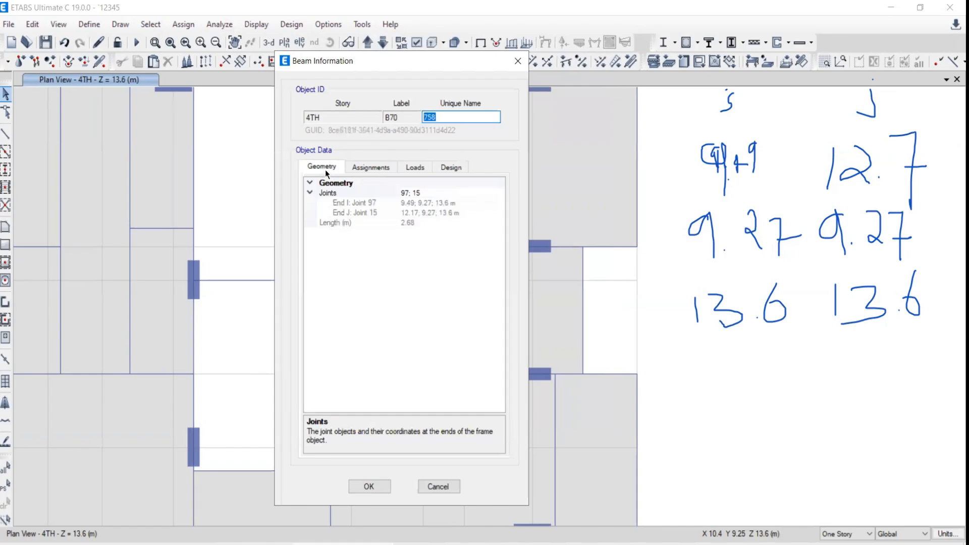
Step: Show the assignments of beam B70 with the beam visible in the plan, and inspect the Property Modifiers entry
left_click(362, 169)
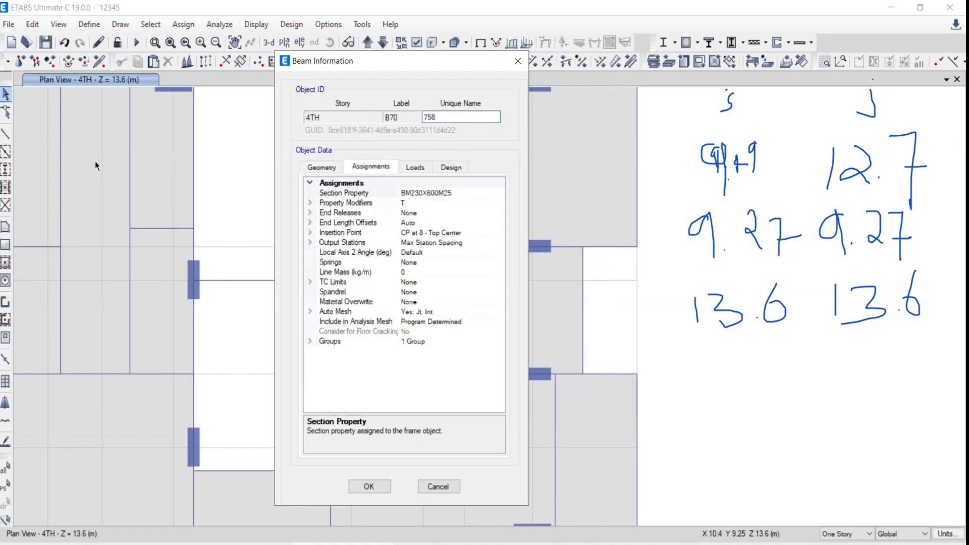
left_click_drag(320, 65, 95, 30)
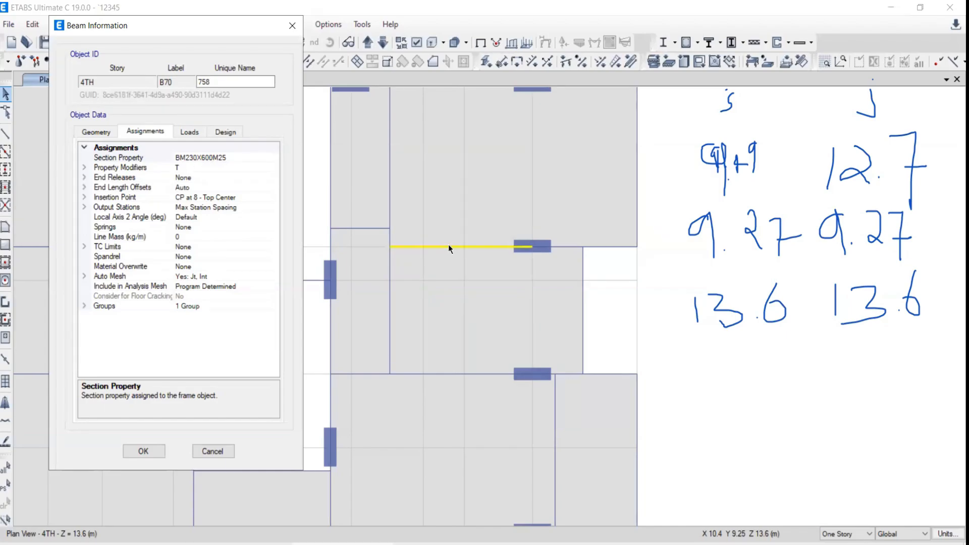
left_click(83, 166)
left_click(83, 167)
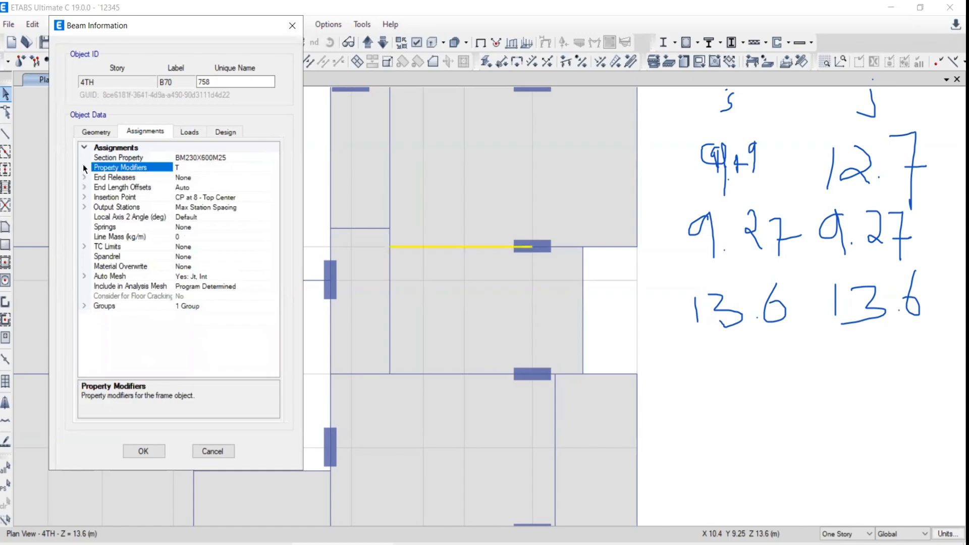
Step: Review the End Releases, uniform load and design procedure of beam B70, and close its information window
left_click(83, 177)
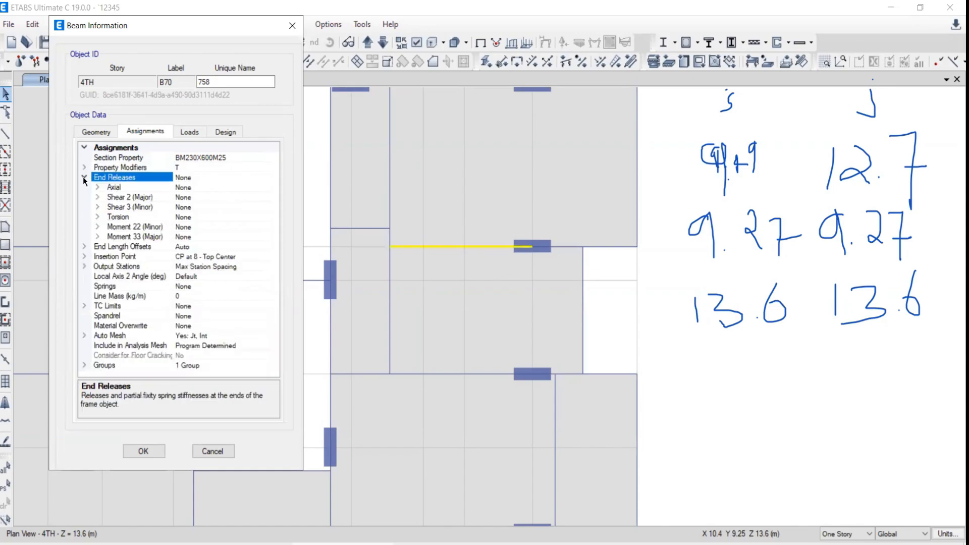
left_click(83, 177)
left_click(189, 132)
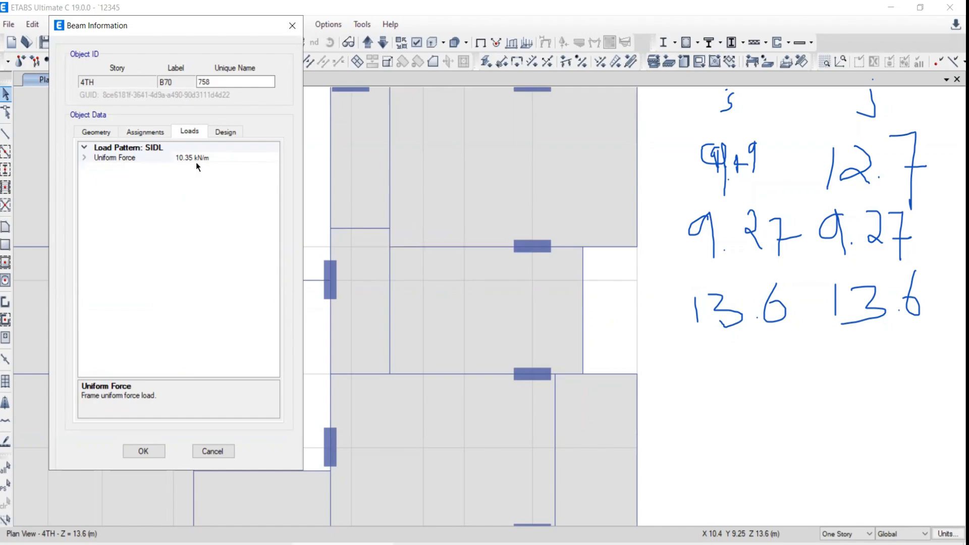
left_click(228, 131)
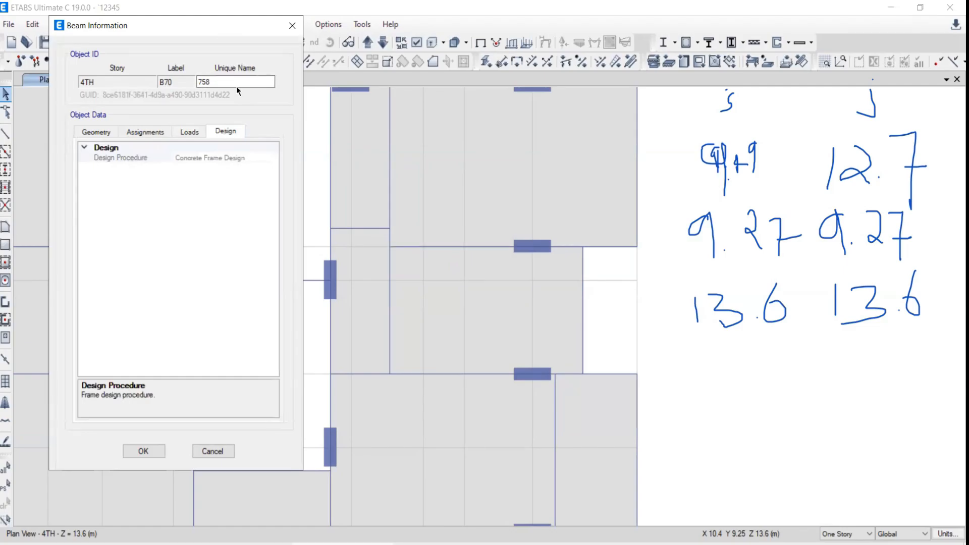
left_click_drag(225, 27, 166, 98)
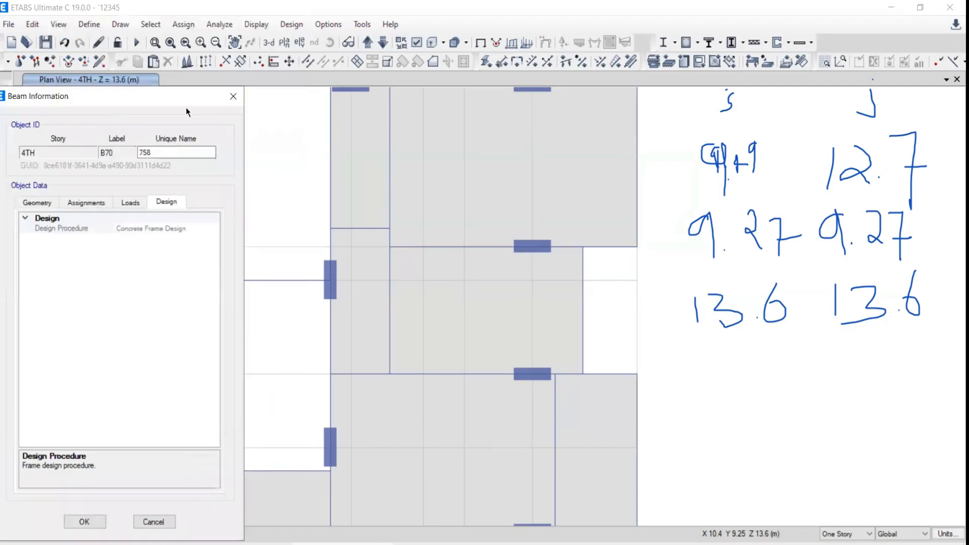
left_click(232, 95)
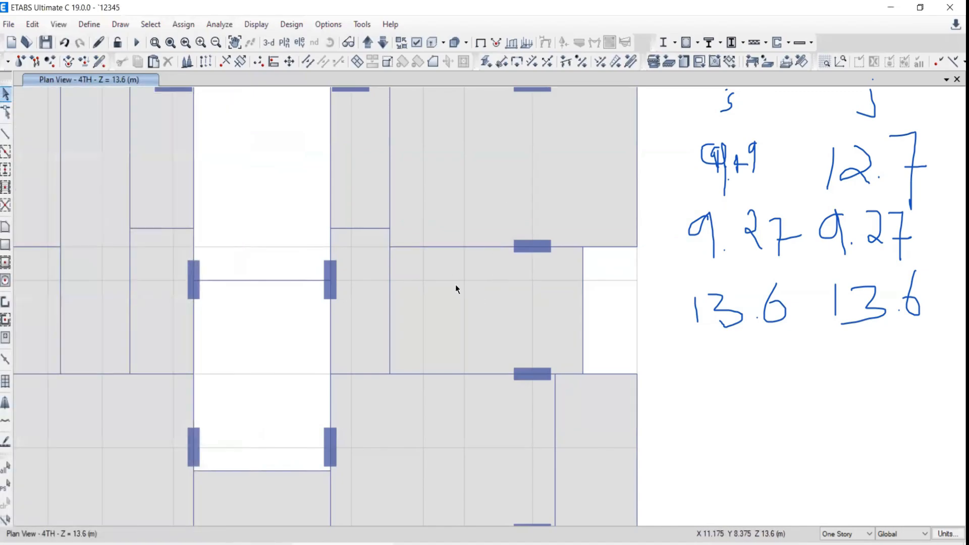
Step: Show the geometry data of slab F10 on story 4TH with the slab visible beside it in the plan
scroll(455, 298, "up", 2)
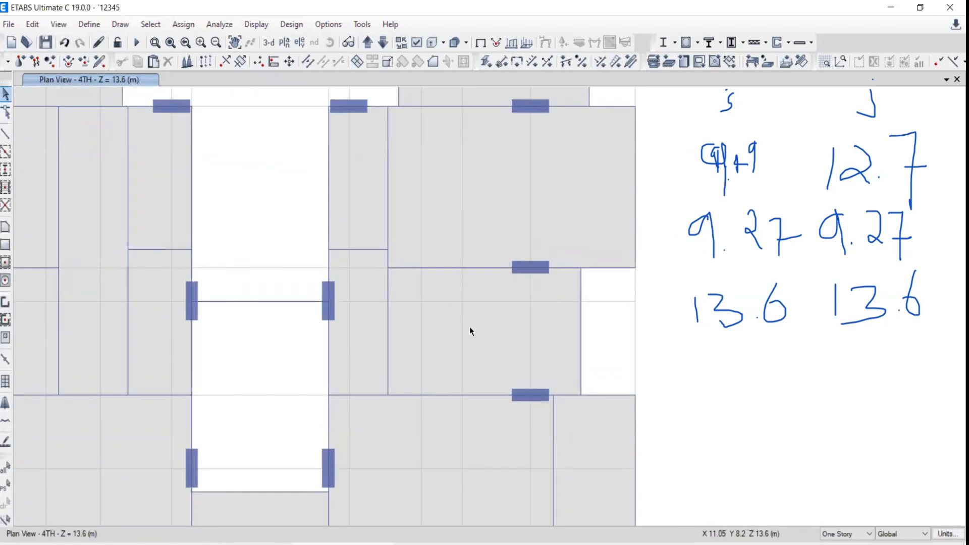
right_click(464, 326)
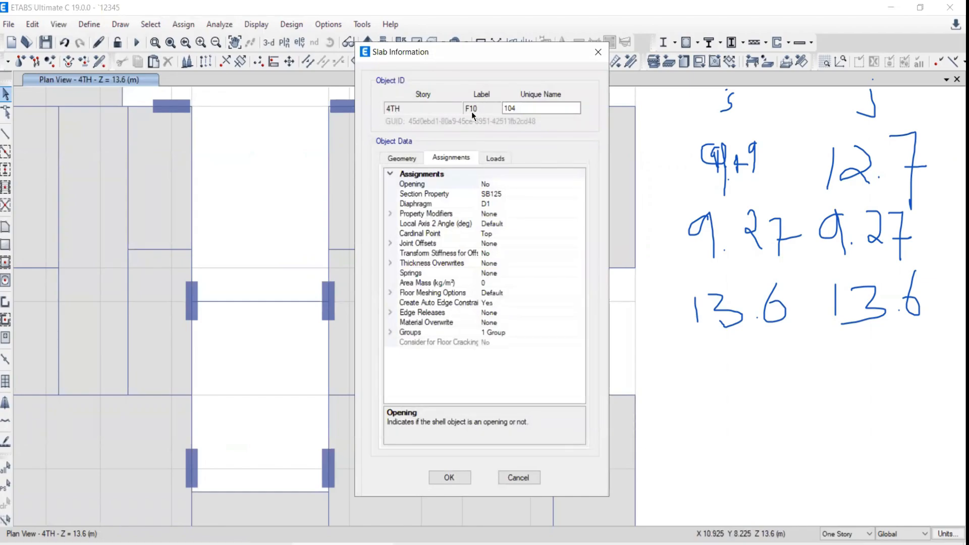
left_click_drag(573, 108, 481, 107)
left_click(398, 158)
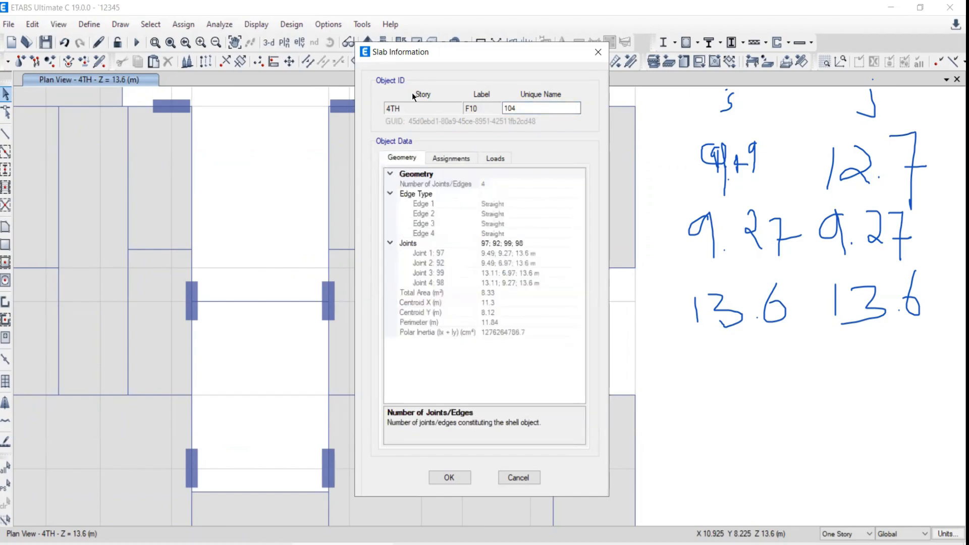
left_click_drag(425, 55, 124, 40)
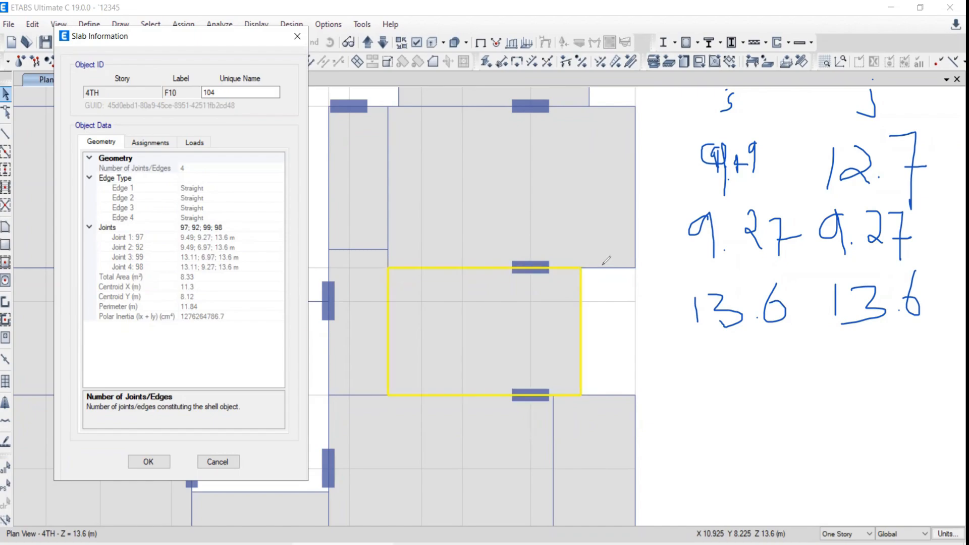
Step: Mark slab F10's outline and corners in the plan by hand, and its edge type, joint coordinate and centroid entries in the geometry data
left_click_drag(399, 255, 402, 257)
left_click_drag(585, 286, 588, 248)
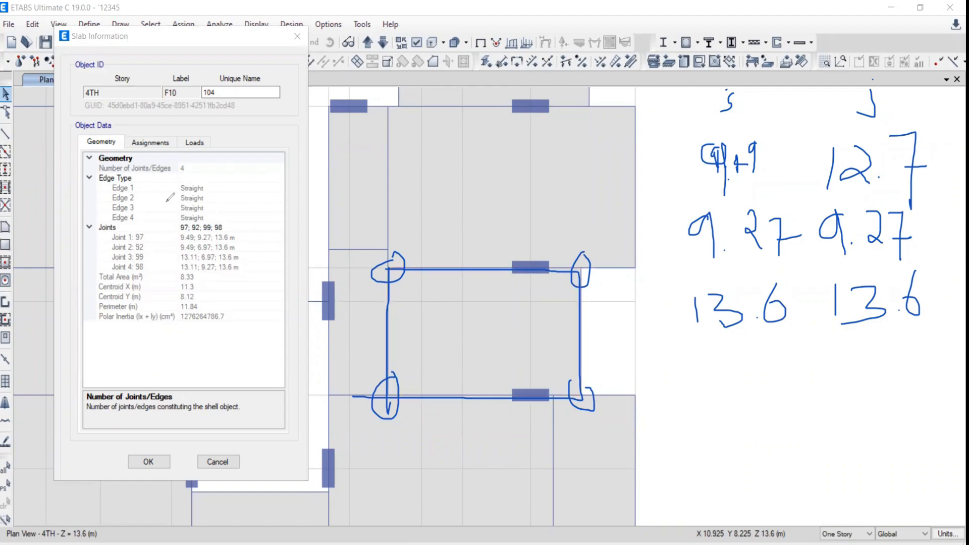
left_click_drag(141, 182, 191, 164)
mouse_move(144, 199)
left_mouse_down()
mouse_move(171, 175)
mouse_move(169, 183)
left_mouse_up()
mouse_move(142, 225)
left_mouse_down()
mouse_move(167, 200)
mouse_move(235, 166)
left_mouse_up()
left_click_drag(211, 198, 238, 185)
left_click_drag(222, 221, 251, 189)
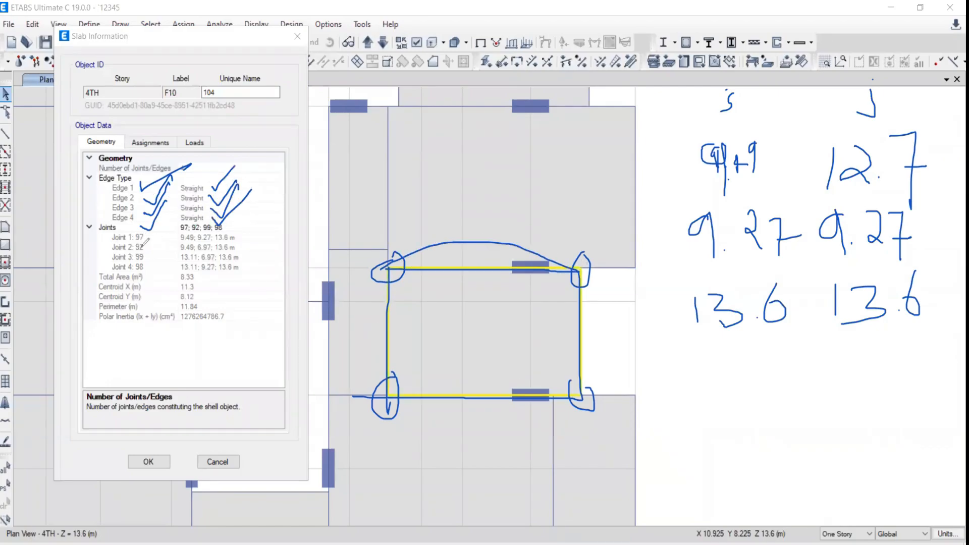
mouse_move(206, 226)
left_mouse_down()
mouse_move(177, 261)
mouse_move(253, 260)
mouse_move(250, 233)
mouse_move(217, 225)
left_mouse_up()
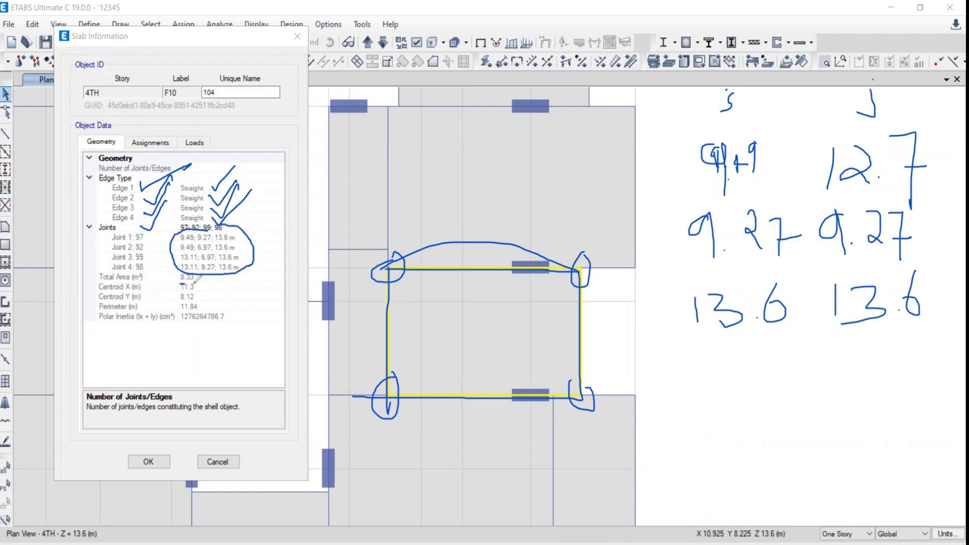
mouse_move(180, 286)
left_mouse_down()
mouse_move(205, 284)
mouse_move(179, 298)
mouse_move(217, 291)
left_mouse_up()
Step: Show slab F10's assignments and clear all handwritten annotations from the screen
left_click(150, 142)
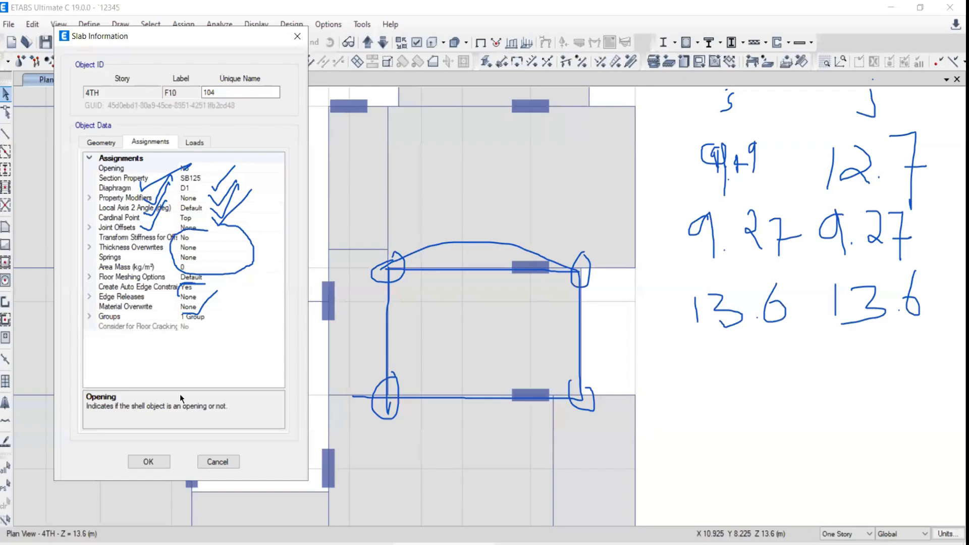
key("Escape")
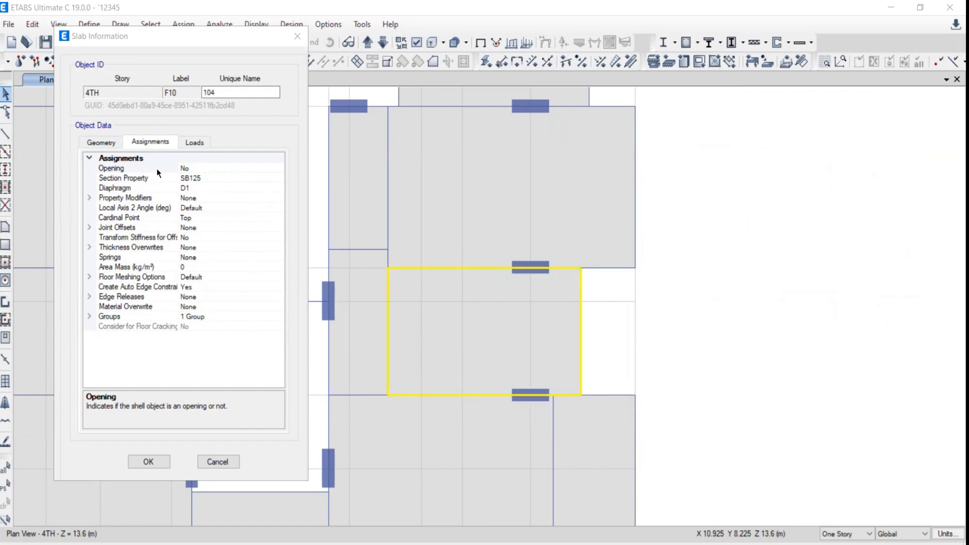
Step: Inspect the Shell Uniform load set assigned to slab F10, and close the slab information
left_click(193, 142)
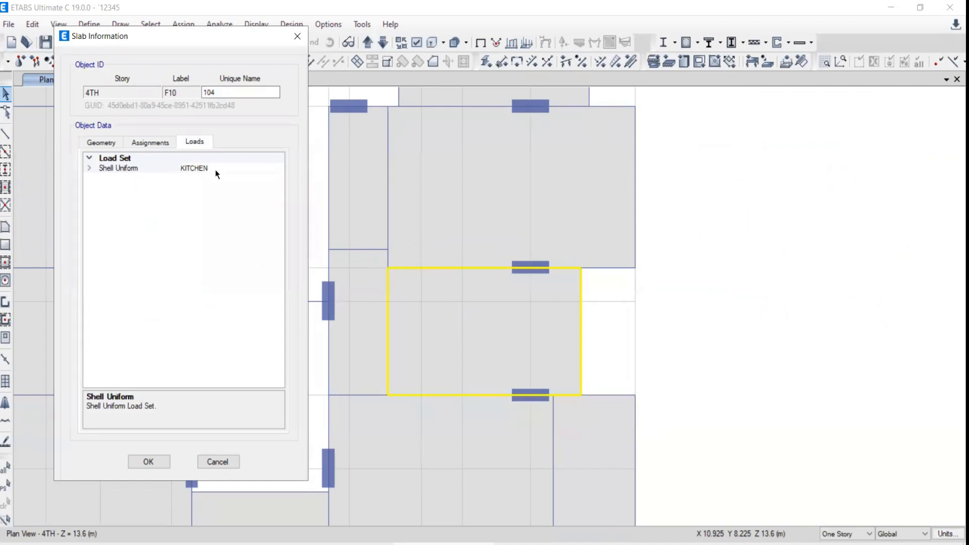
left_click(195, 168)
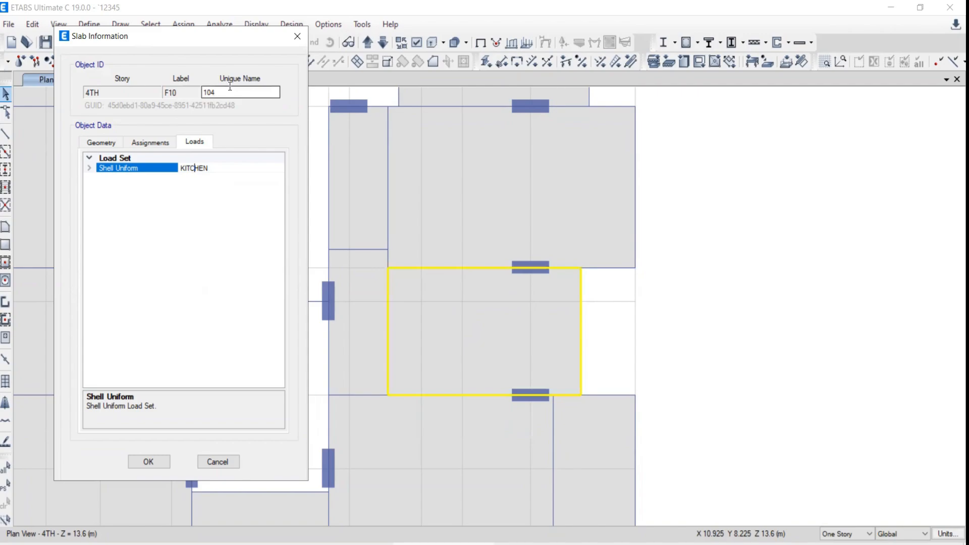
left_click_drag(234, 35, 159, 70)
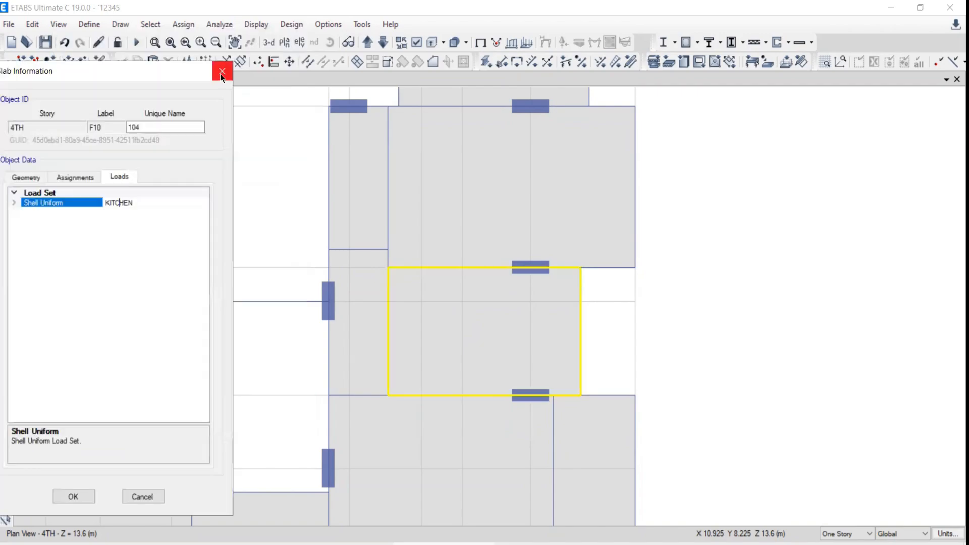
left_click(220, 74)
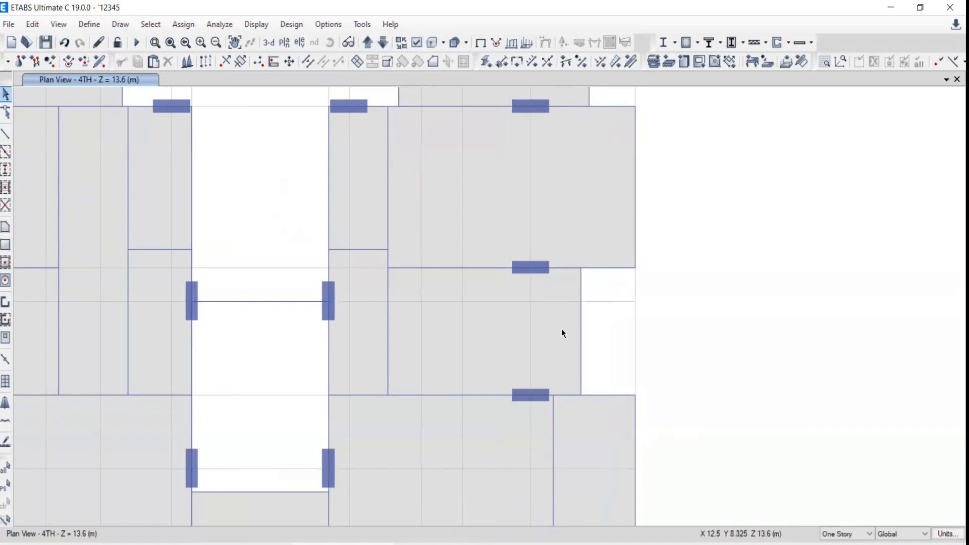
Step: Show beam B70's geometry data again from a closer plan view, and close it
scroll(562, 328, "up", 3)
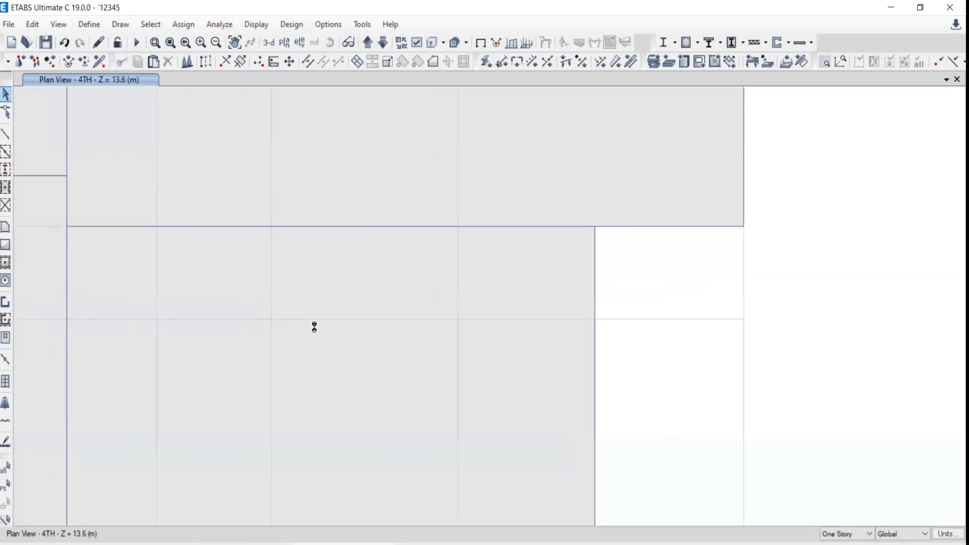
right_click(294, 233)
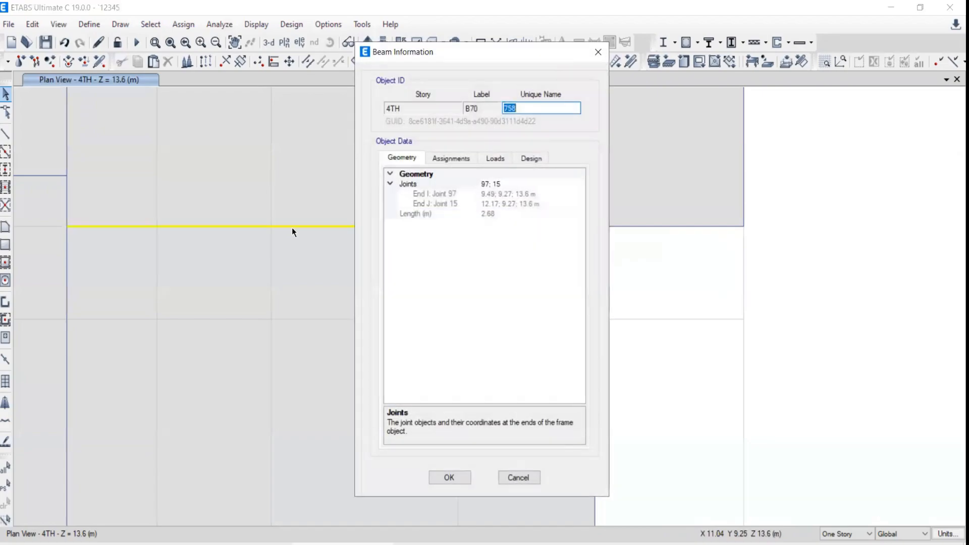
left_click(594, 53)
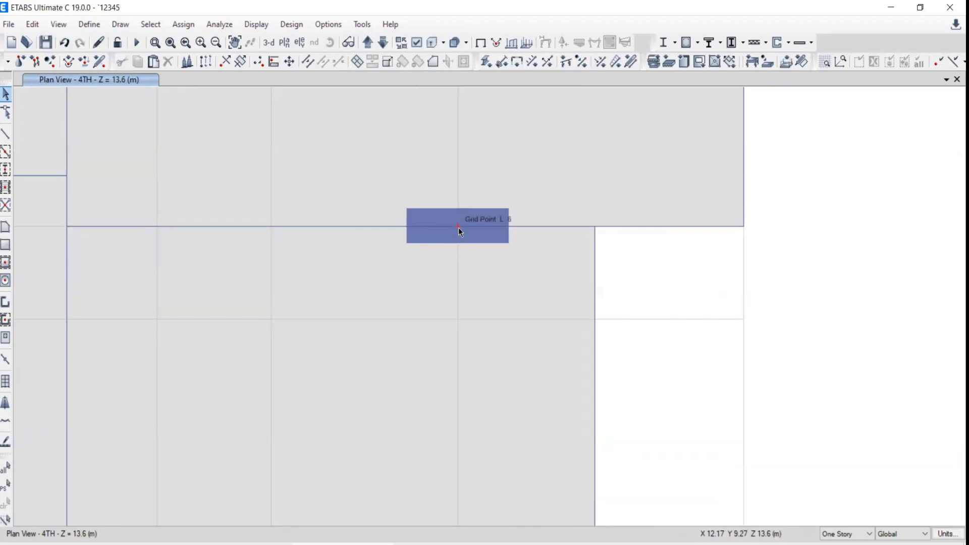
Step: Inspect the coordinates and frame connectivity of the joint at grid point L-6 in its geometry data, and close the window
right_click(457, 228)
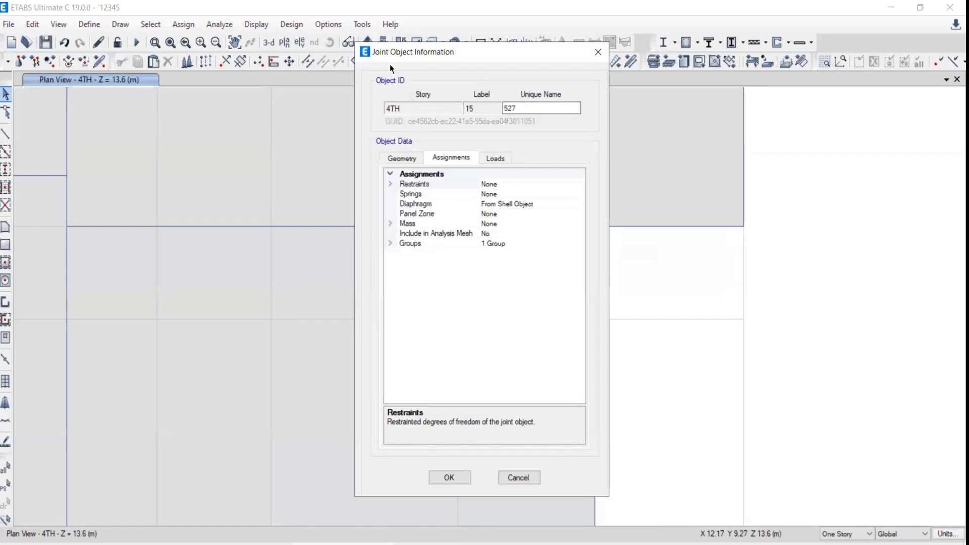
left_click_drag(389, 52, 148, 79)
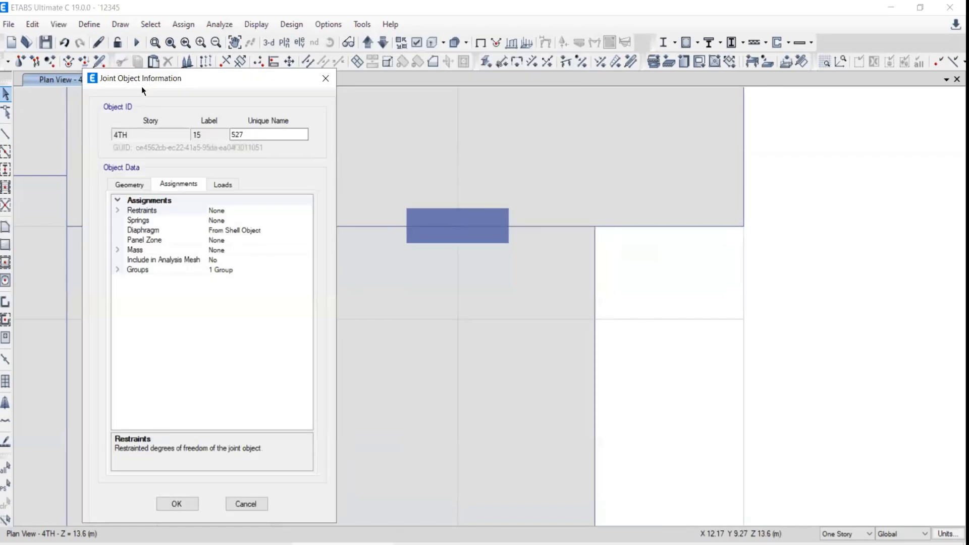
left_click(128, 185)
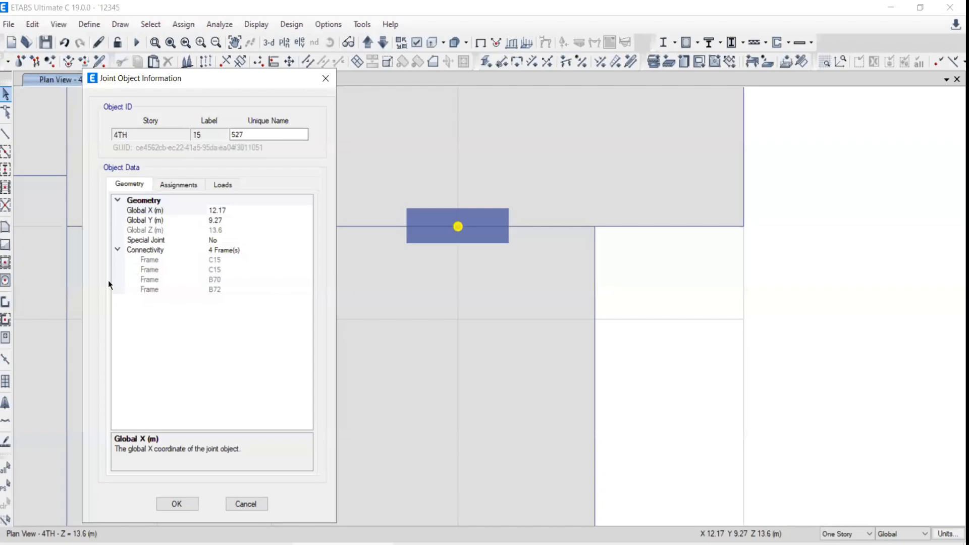
left_click_drag(208, 78, 185, 108)
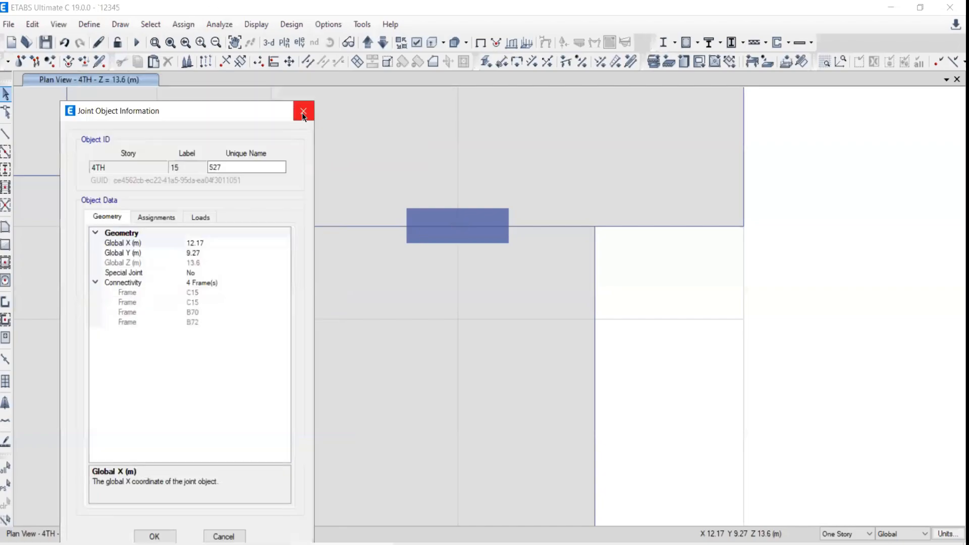
left_click(303, 108)
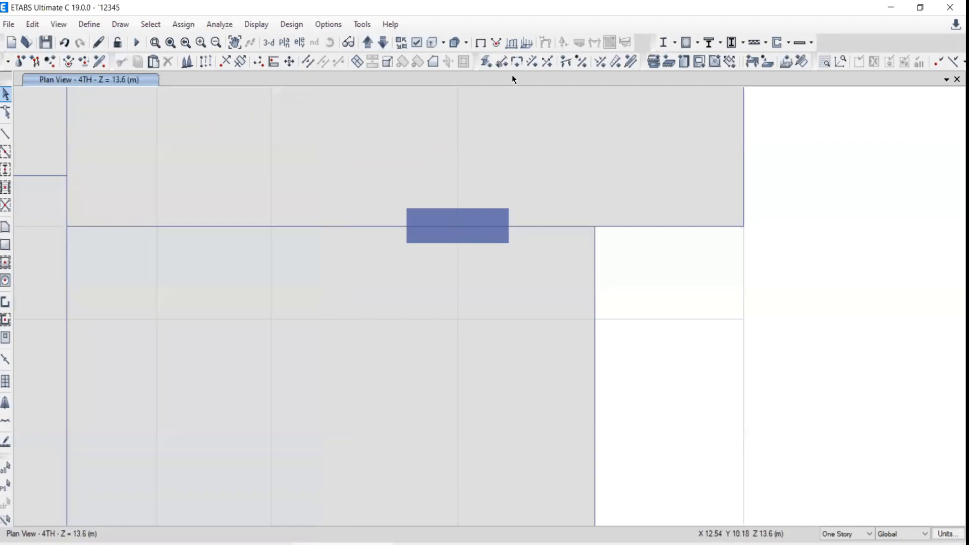
Step: Circle the column joint at grid point L-6 and sketch a joint with a vertical column beneath it on the blank area beside the plan
mouse_move(463, 208)
left_mouse_down()
mouse_move(446, 237)
mouse_move(463, 213)
left_mouse_up()
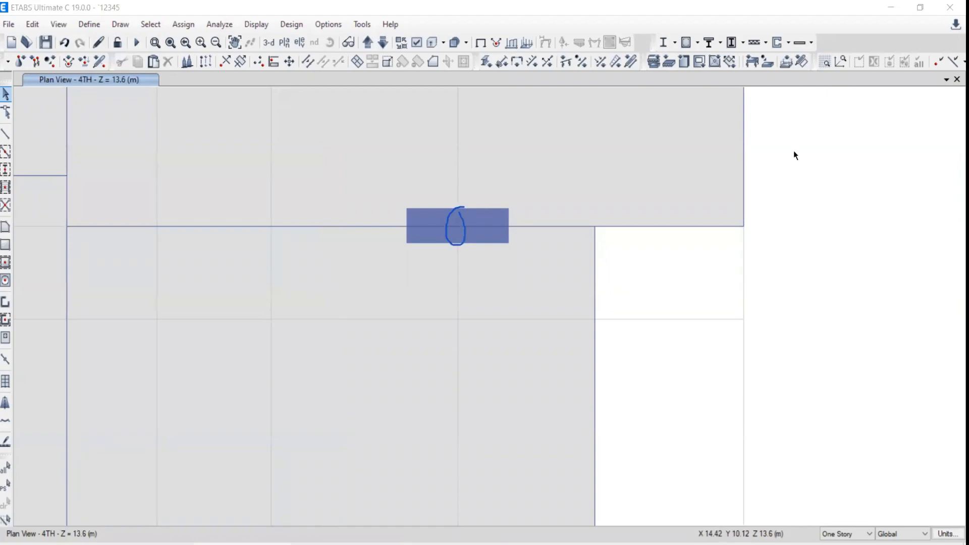
left_click_drag(816, 146, 827, 141)
mouse_move(761, 167)
left_mouse_down()
mouse_move(788, 202)
mouse_move(824, 151)
left_mouse_up()
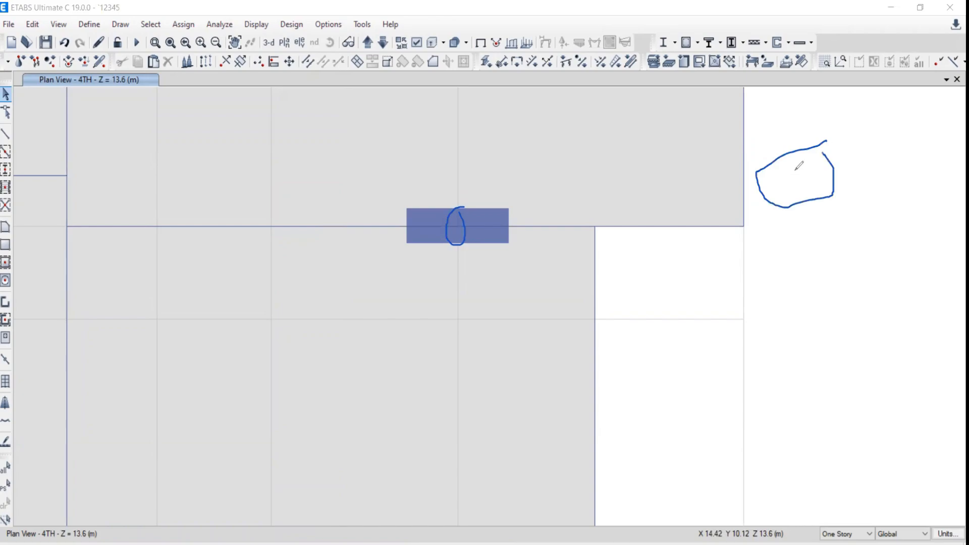
mouse_move(796, 183)
left_mouse_down()
mouse_move(804, 170)
mouse_move(790, 352)
left_mouse_up()
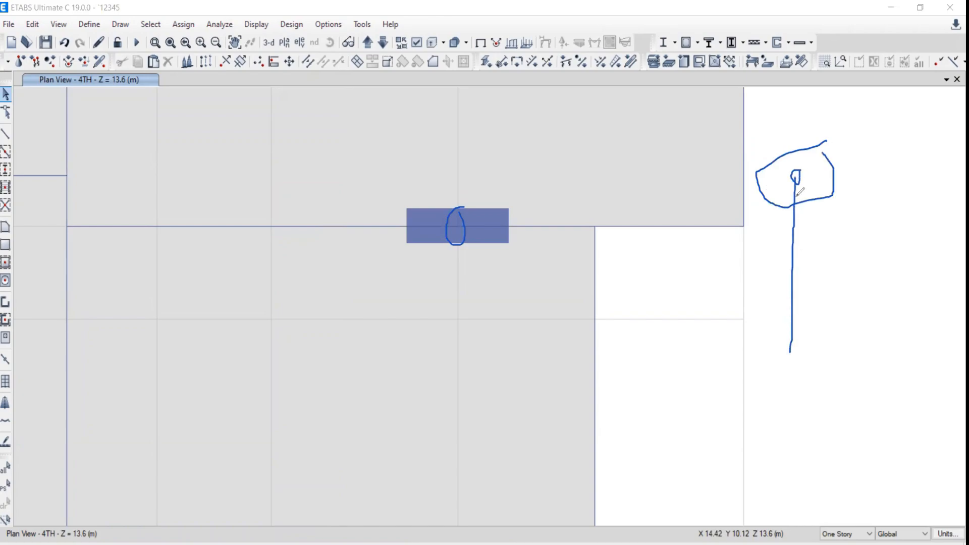
mouse_move(799, 180)
left_mouse_down()
mouse_move(782, 206)
mouse_move(796, 395)
mouse_move(817, 201)
mouse_move(809, 187)
left_mouse_up()
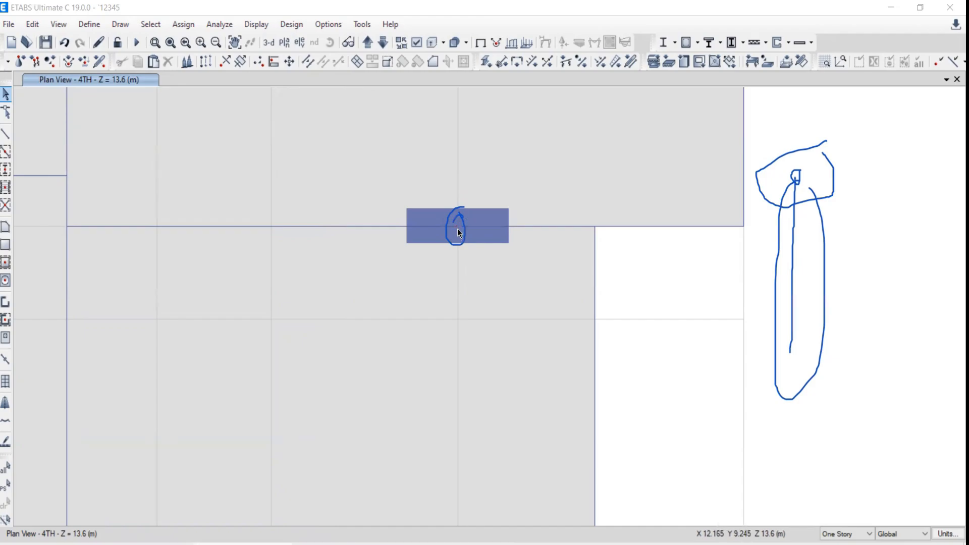
Step: Reopen the geometry data of the joint at grid point L-6 to recheck its connected frames, and close it
right_click(458, 230)
left_click(402, 156)
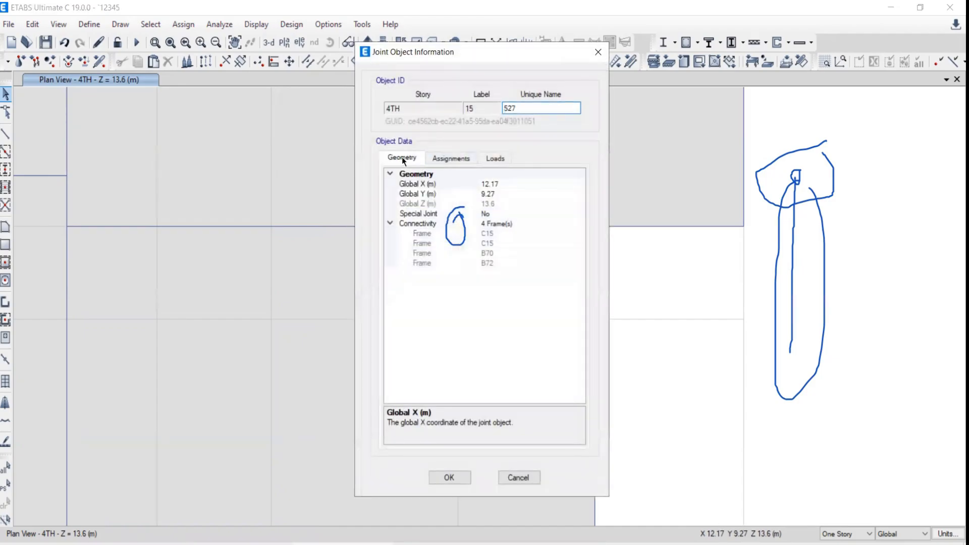
left_click_drag(565, 55, 428, 53)
left_click(459, 51)
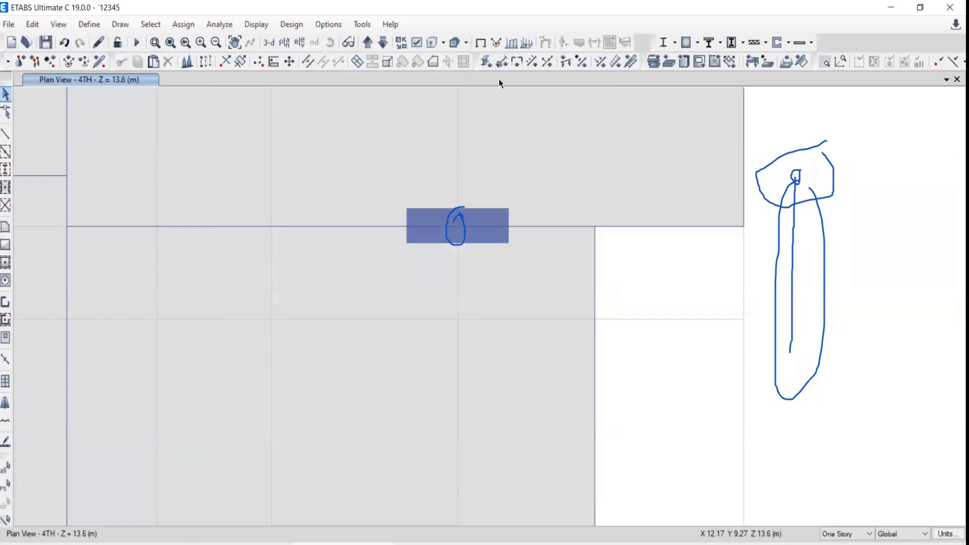
Step: Switch to the 3-D view of the building and examine the columns and floors up close
left_click(272, 44)
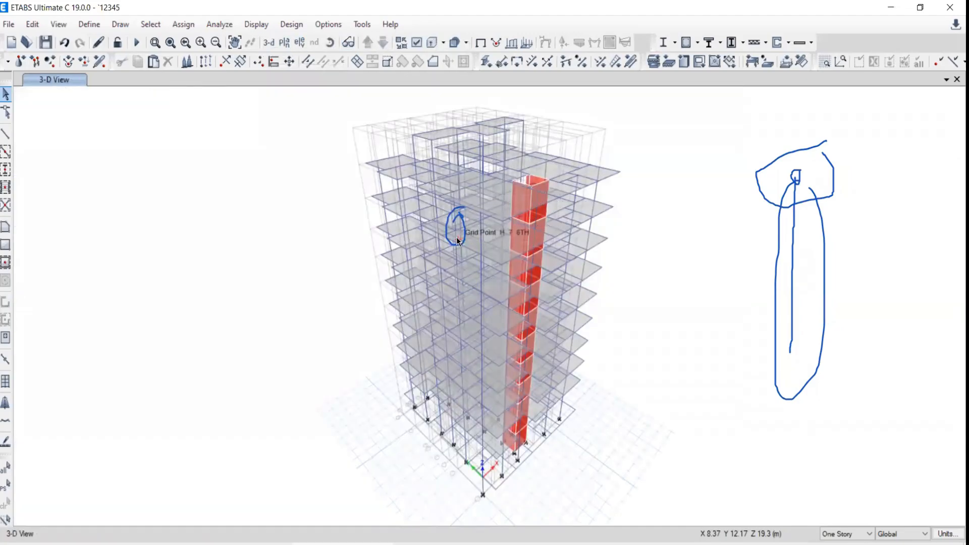
scroll(462, 224, "up", 3)
scroll(581, 206, "up", 4)
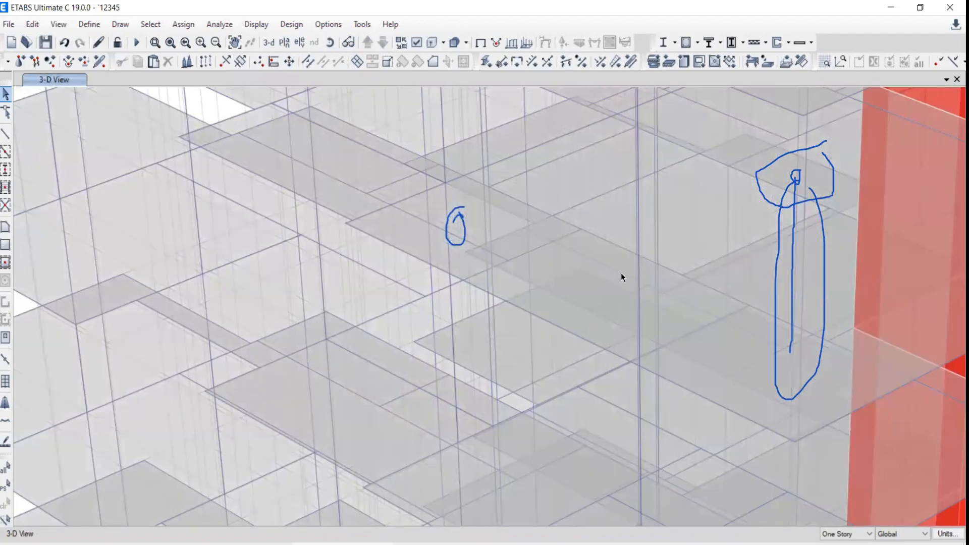
scroll(620, 273, "down", 6)
scroll(553, 325, "up", 4)
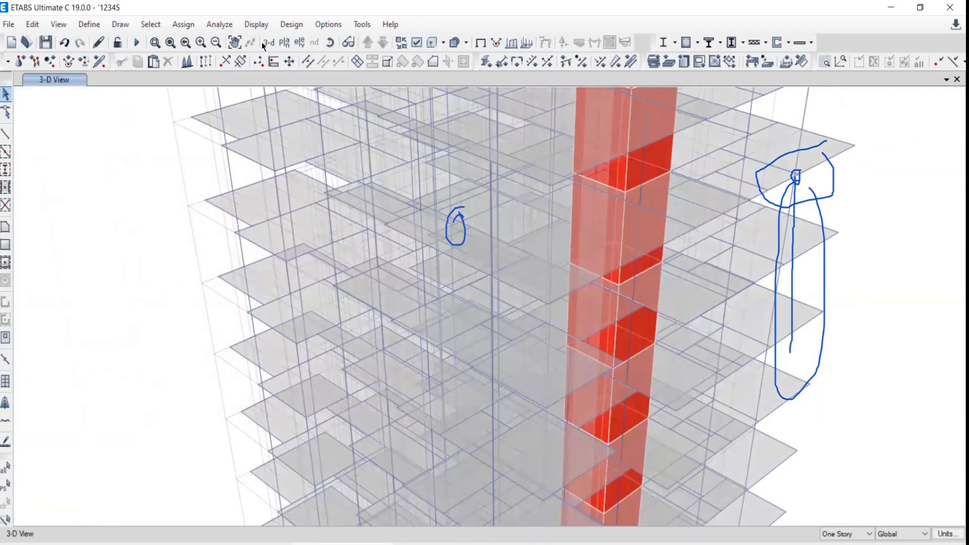
Step: Inspect the end joints and length of an outer column on story 8TH in the 3-D view, and close its information window
scroll(254, 223, "up", 3)
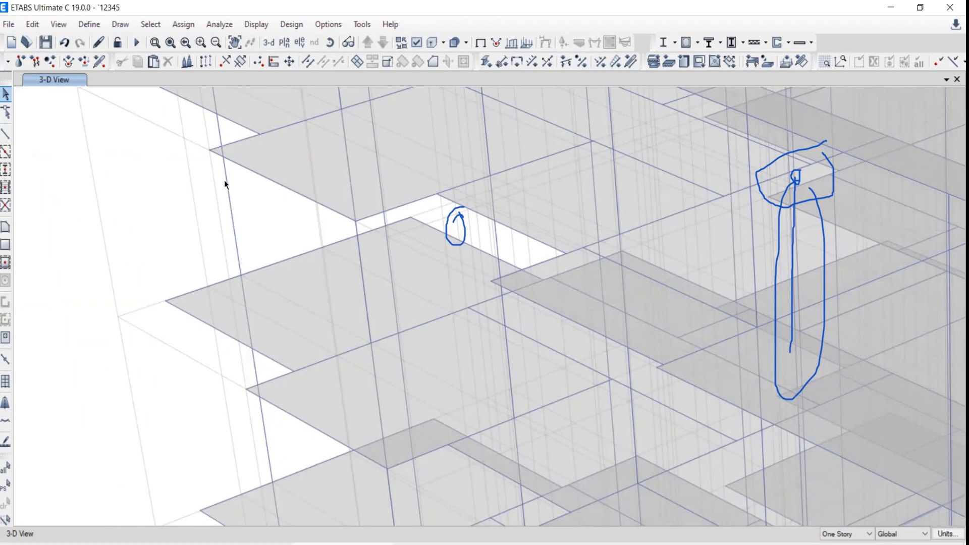
right_click(233, 216)
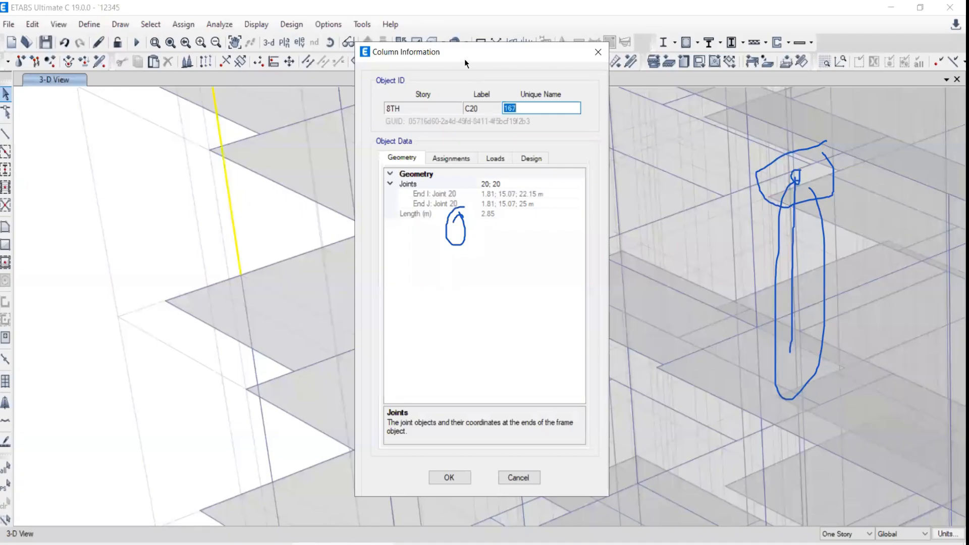
left_click_drag(464, 59, 304, 83)
key("Escape")
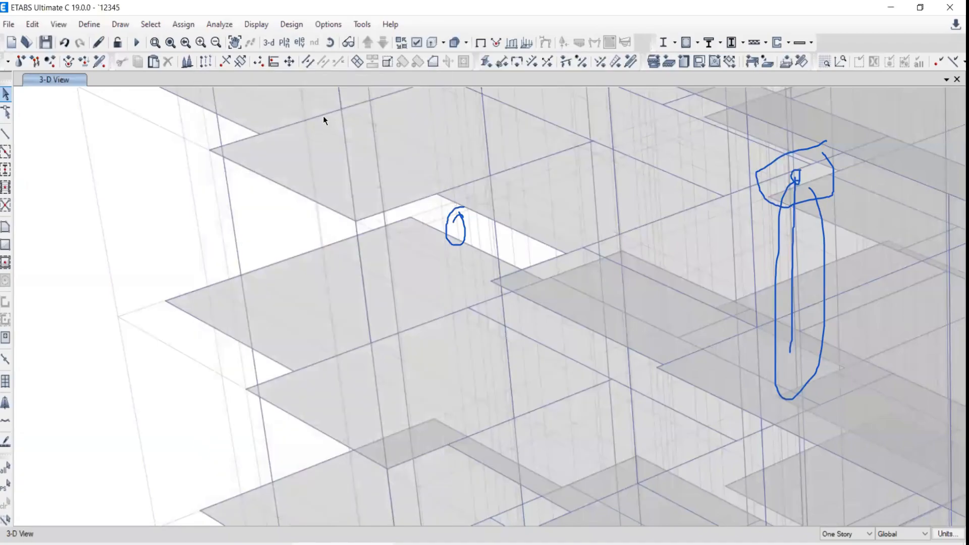
scroll(497, 221, "down", 5)
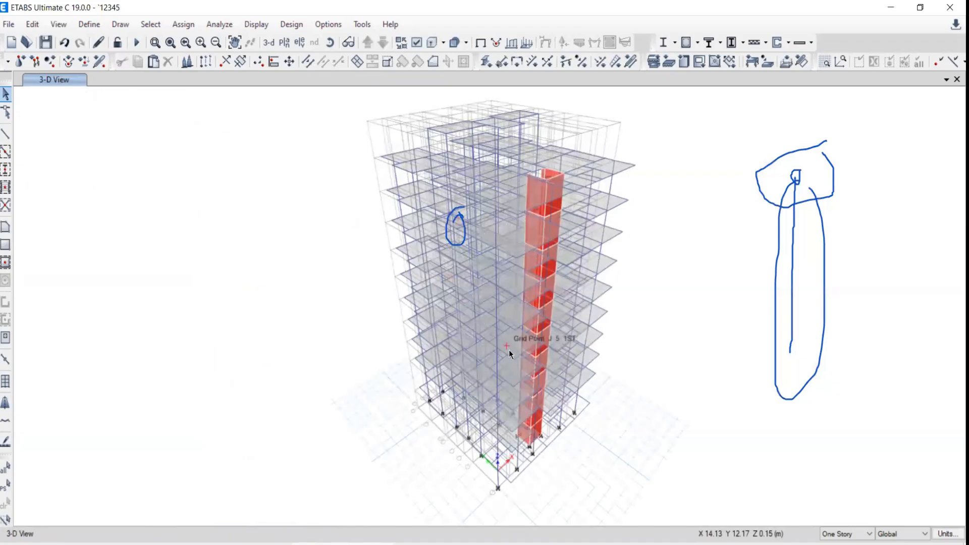
scroll(492, 148, "up", 2)
scroll(446, 244, "up", 3)
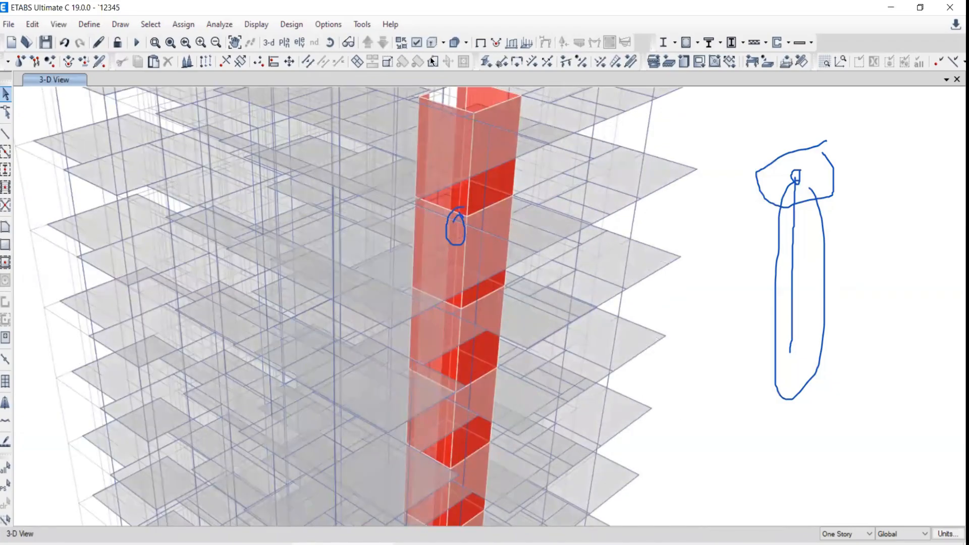
Step: In the 3RD story plan, open the information of column C13 from the overlapping objects at grid point L-4
left_click(431, 60)
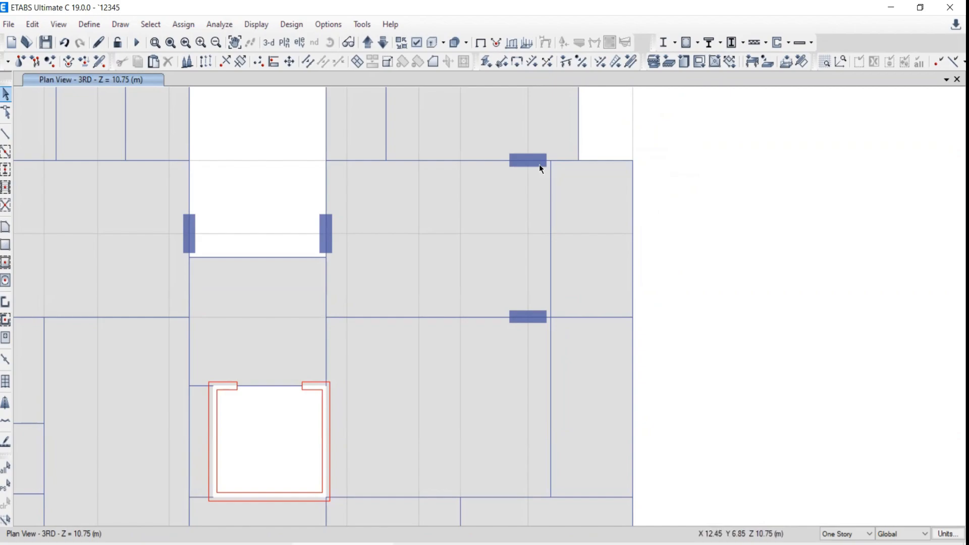
scroll(532, 162, "up", 2)
scroll(530, 160, "up", 1)
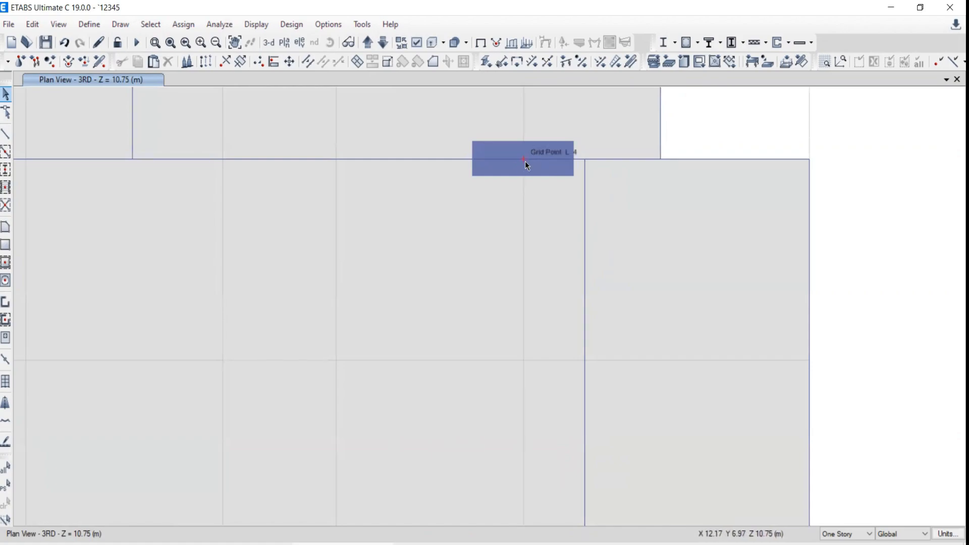
left_click(525, 162, "ctrl")
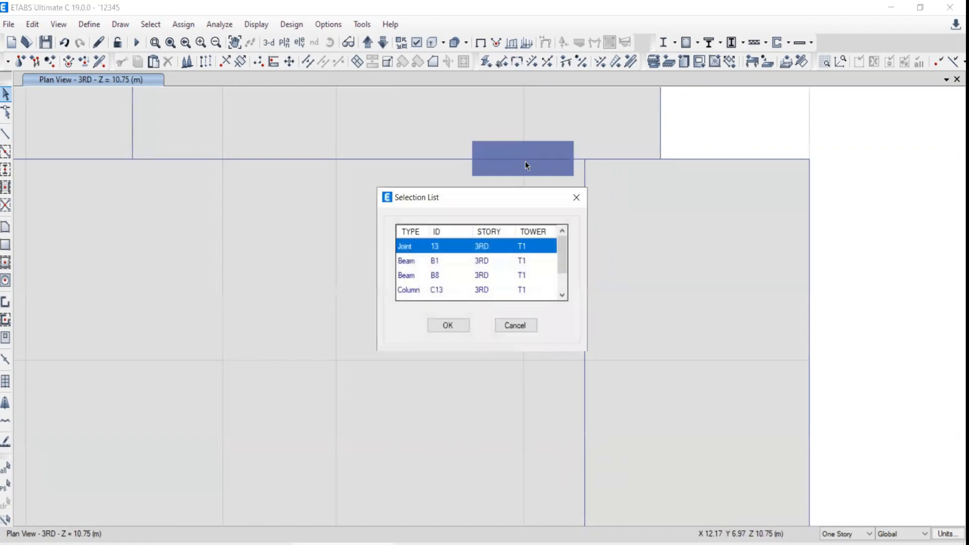
left_click_drag(485, 189, 313, 127)
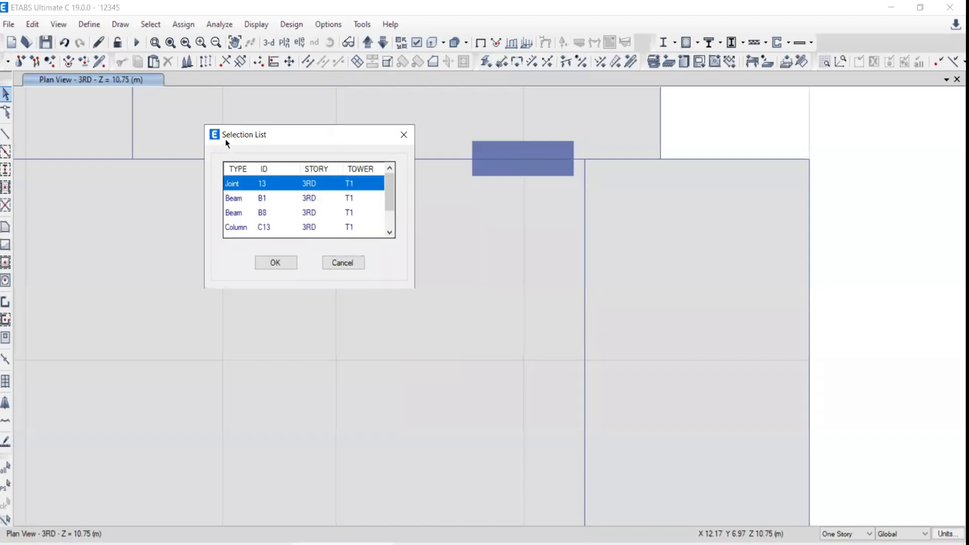
mouse_move(390, 180)
left_mouse_down()
mouse_move(393, 214)
mouse_move(392, 177)
mouse_move(393, 198)
left_mouse_up()
left_click(252, 198)
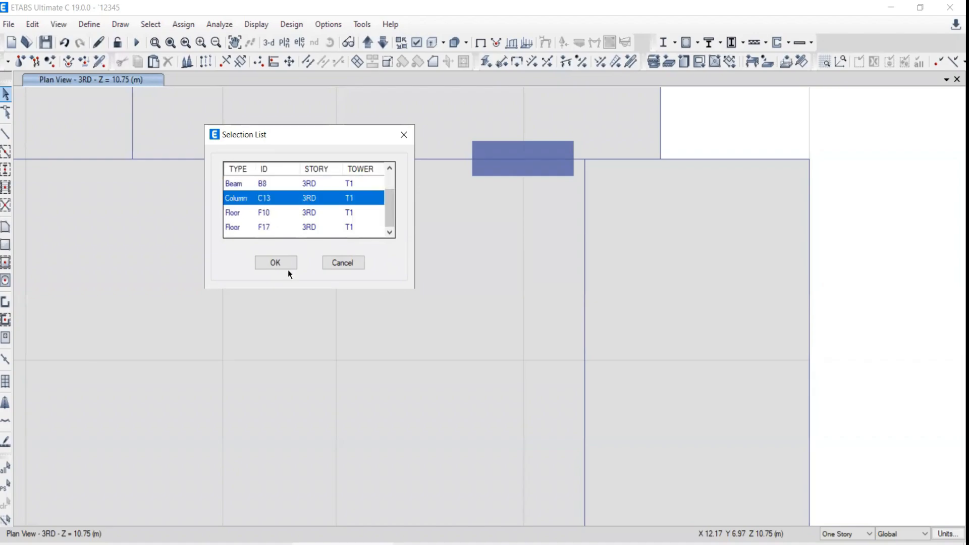
left_click(279, 264)
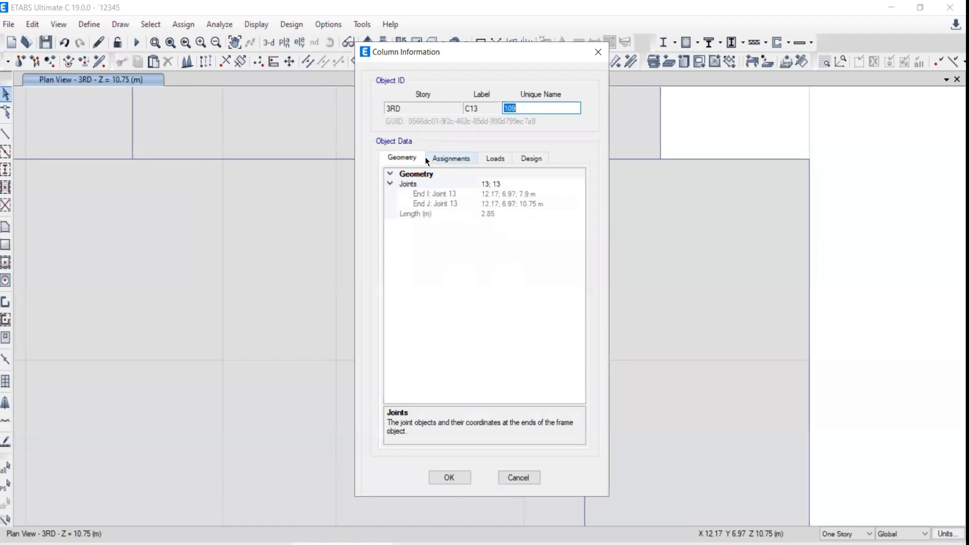
Step: Review the assignments, loads and design data of the column at grid point L-4
left_click(460, 159)
left_click(491, 159)
left_click(530, 158)
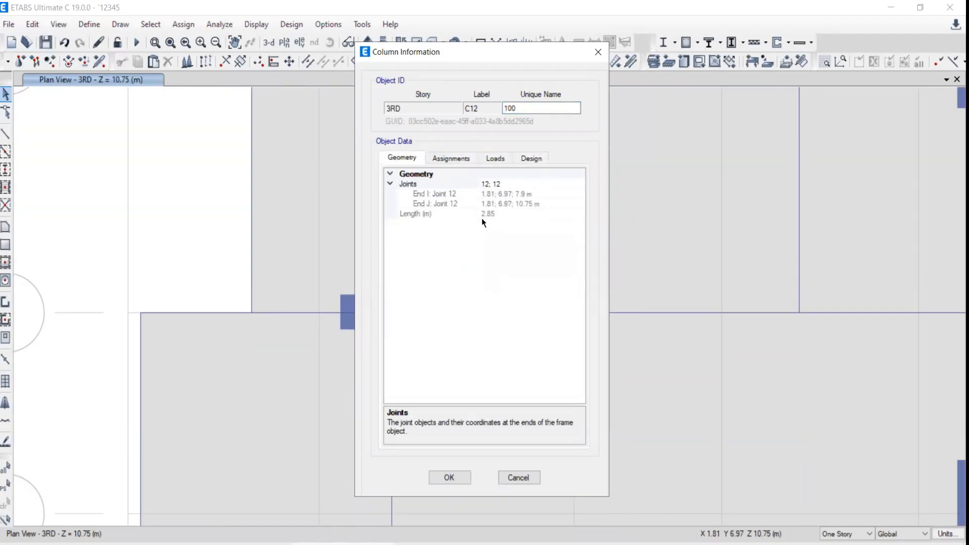
Step: Review the assignments, loads and design data of column C12 on story 3RD, and close its information window
left_click(456, 161)
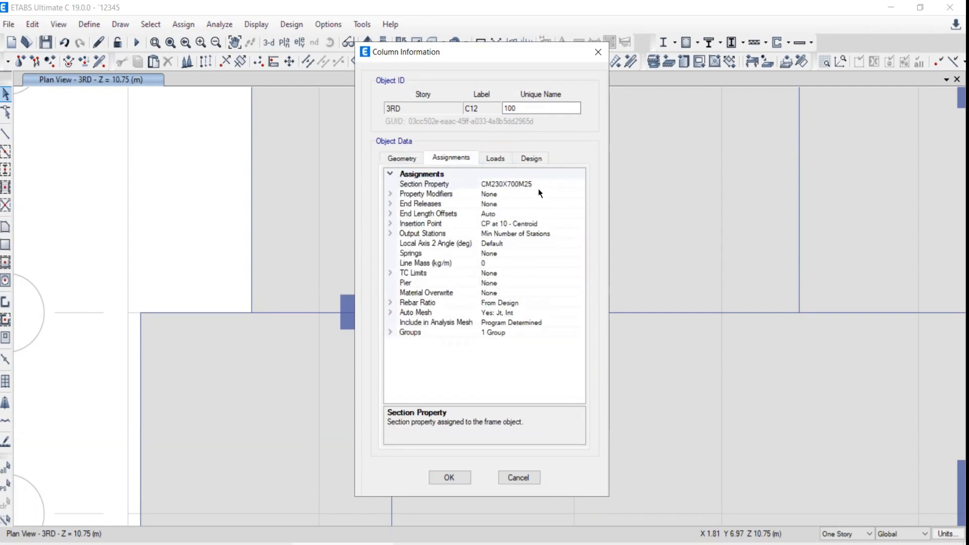
left_click(498, 159)
left_click(534, 162)
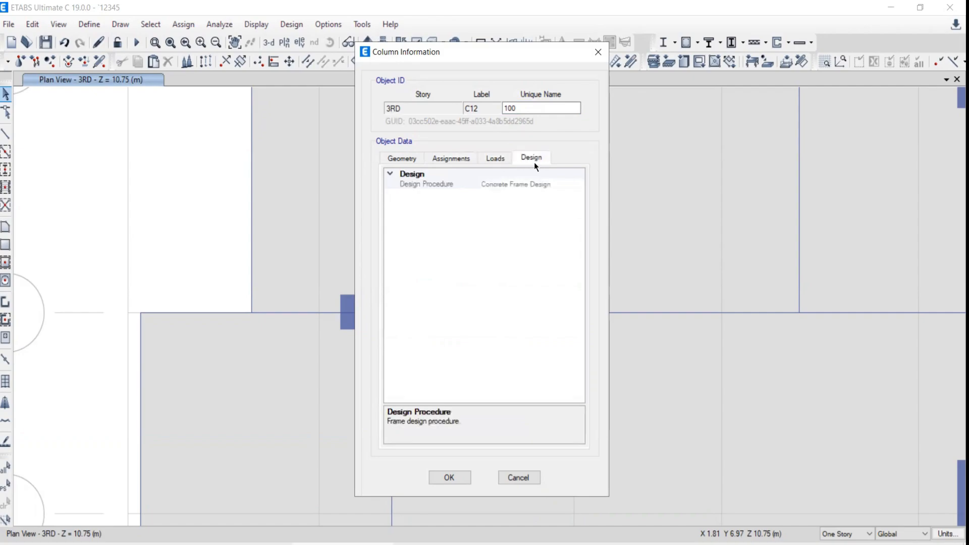
left_click(459, 477)
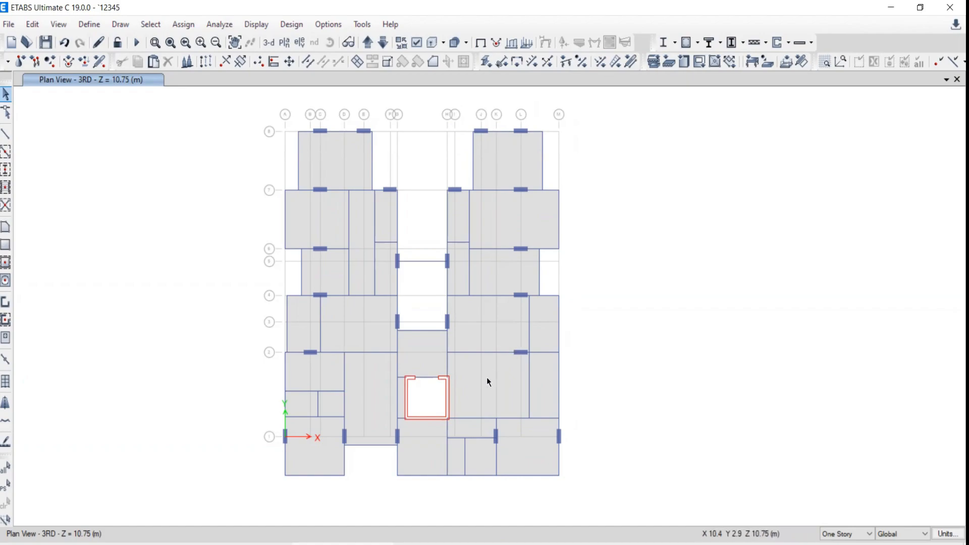
Step: Set all load cases to Do Not Run, set only the Live case to run, and accept the settings
middle_click_drag(380, 289, 319, 288)
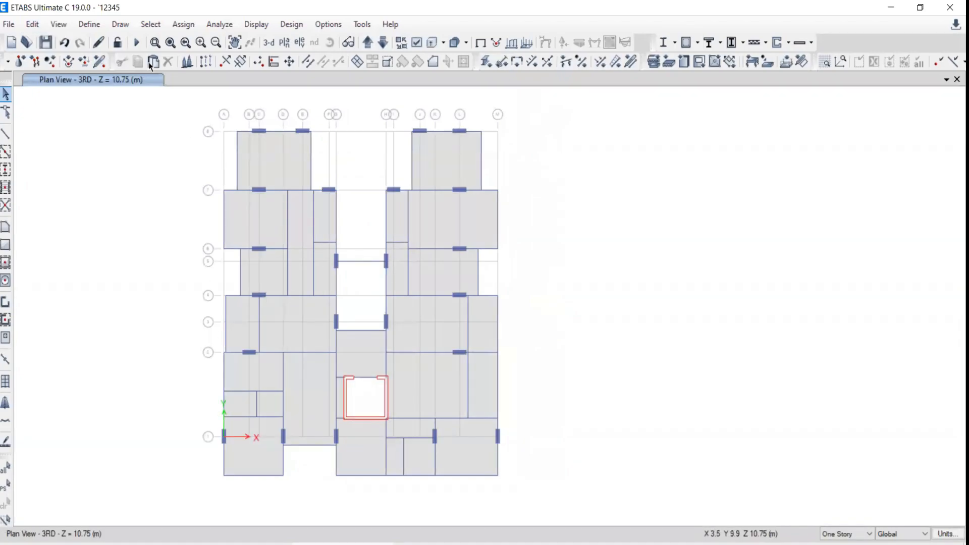
left_click(219, 24)
left_click(255, 139)
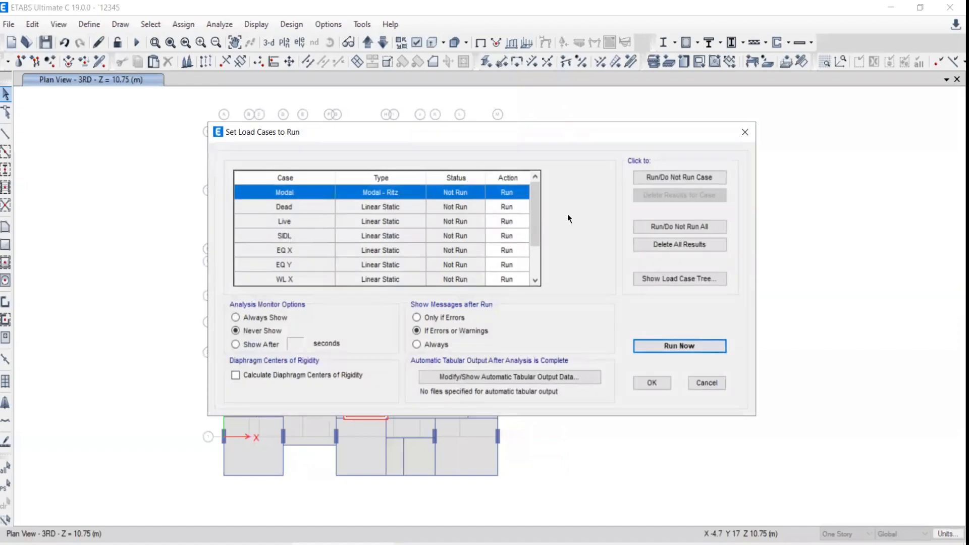
left_click(676, 177)
left_click(680, 177)
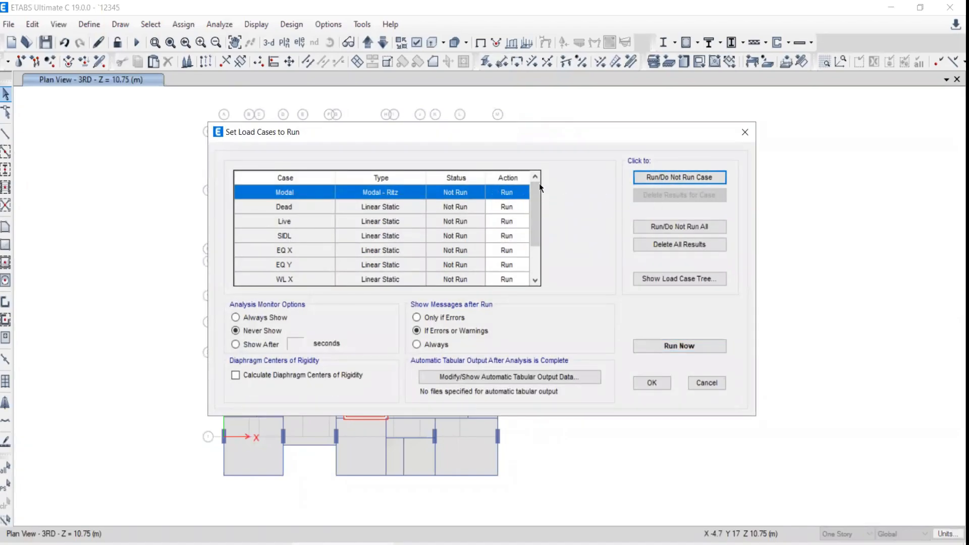
left_click(679, 227)
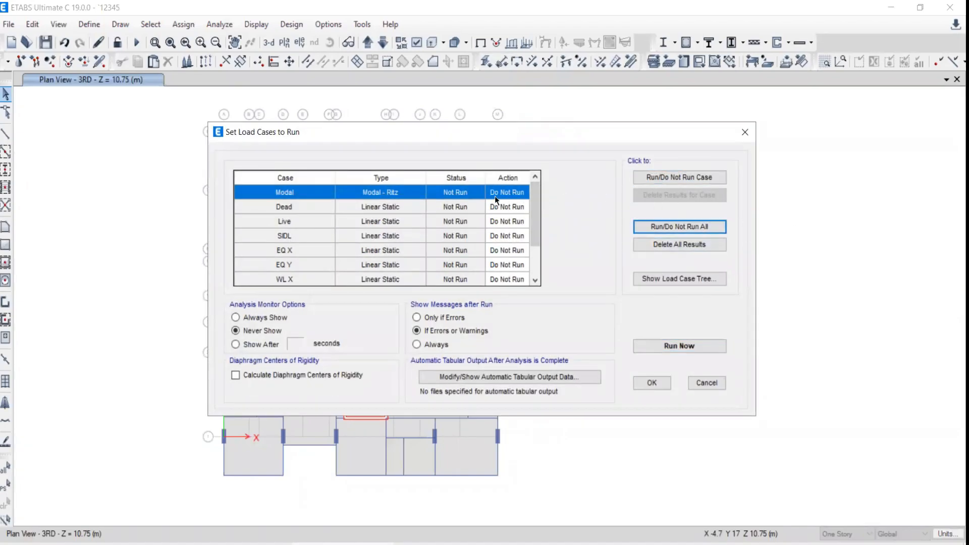
left_click(291, 223)
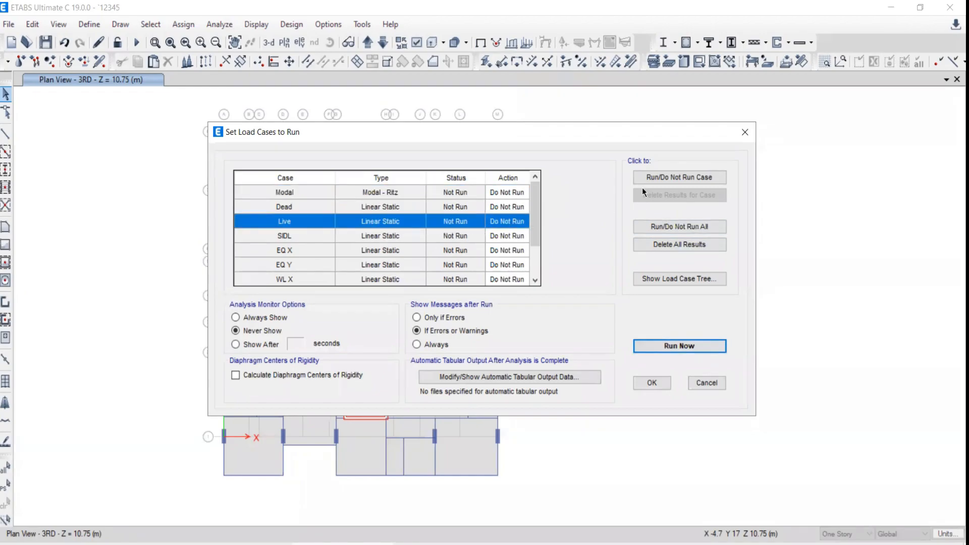
left_click(650, 177)
left_click(642, 383)
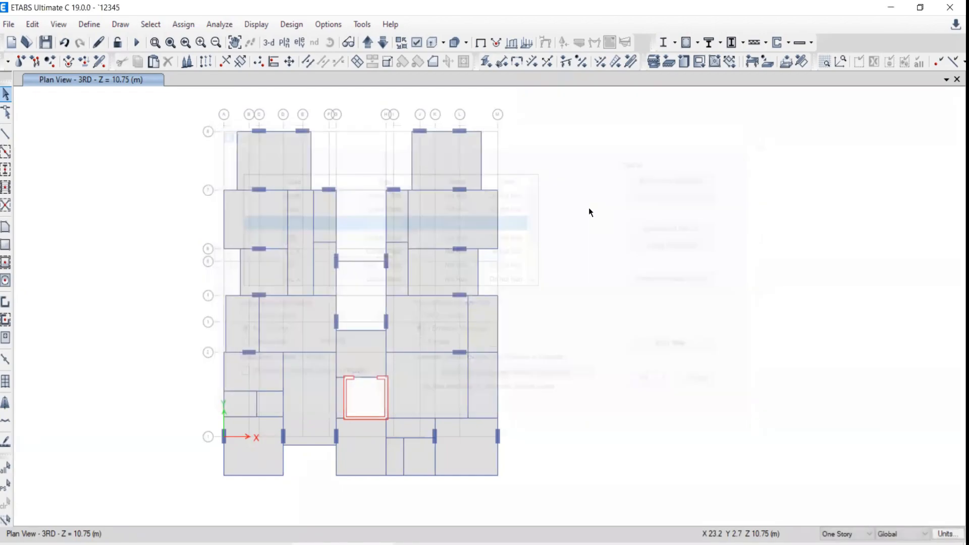
Step: Run the analysis for the Live load case and return the 3RD story plan to its undeformed shape
left_click(135, 43)
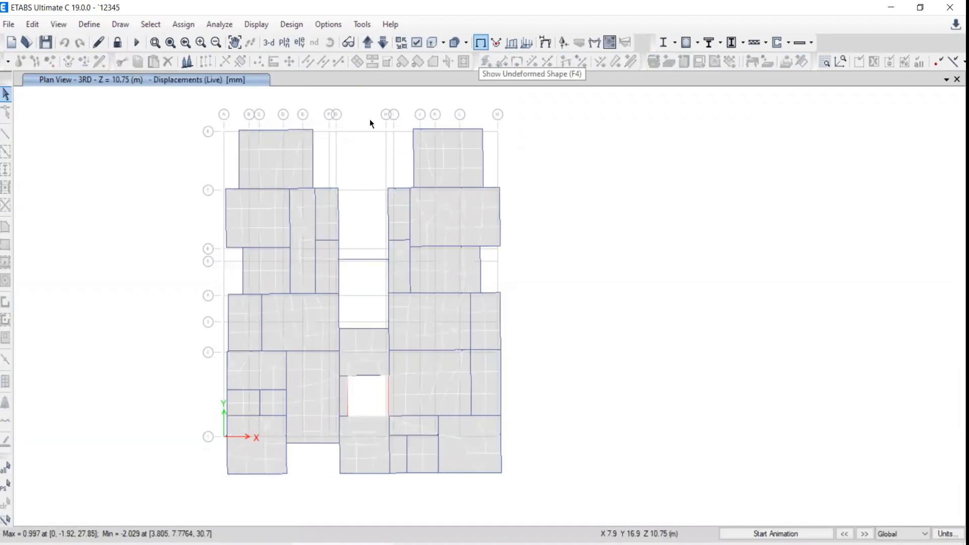
key("F4")
middle_click_drag(397, 289, 450, 277)
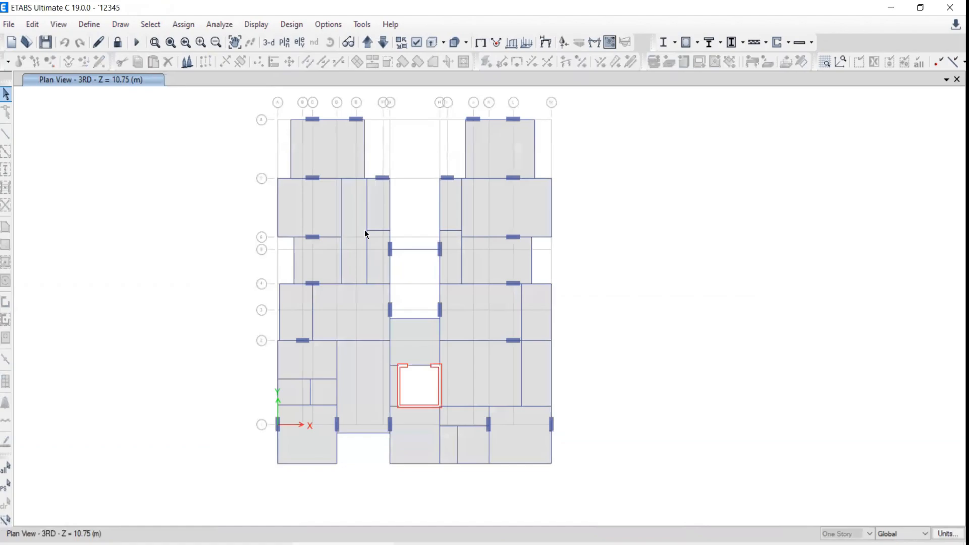
Step: Check the information of the analysed beam on grid line 4 next to column L-4, and close the window
right_click(478, 284)
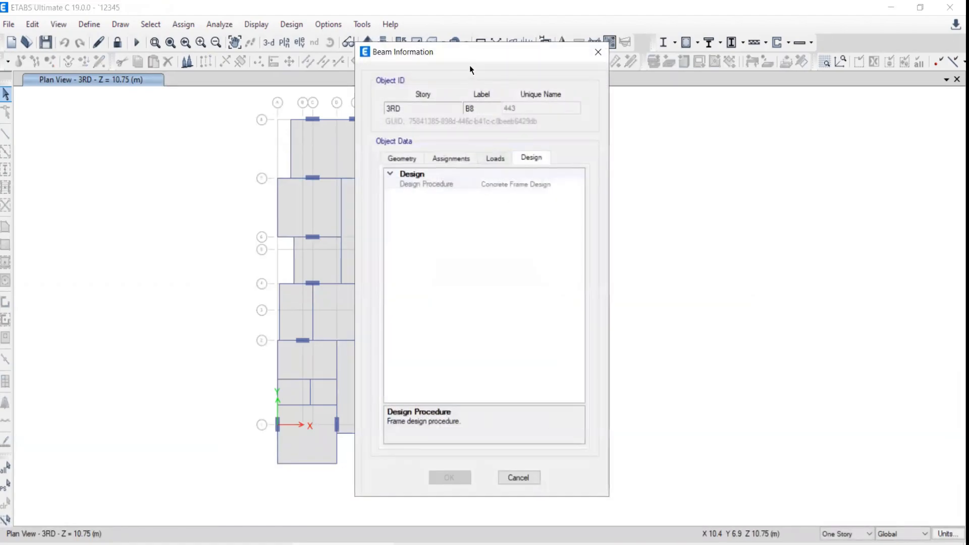
left_click_drag(469, 56, 210, 86)
key("Escape")
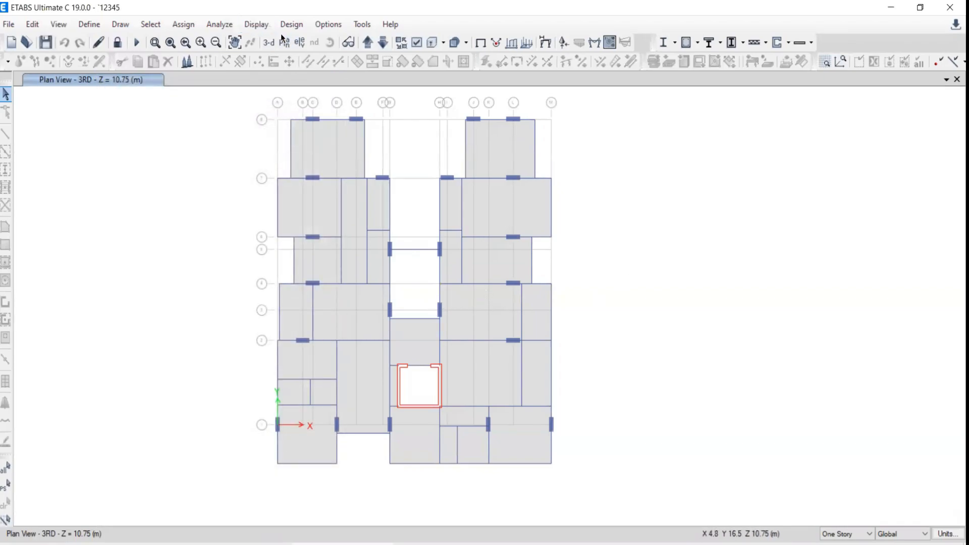
Step: Display the filled Moment 3-3 diagram of the frames for the Live case on the 3RD story plan
left_click(256, 24)
mouse_move(272, 105)
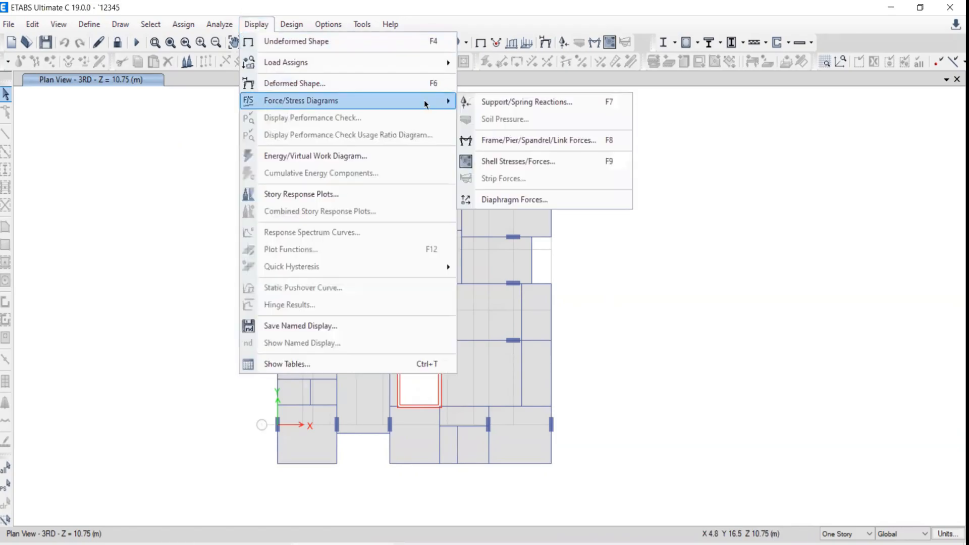
left_click(493, 140)
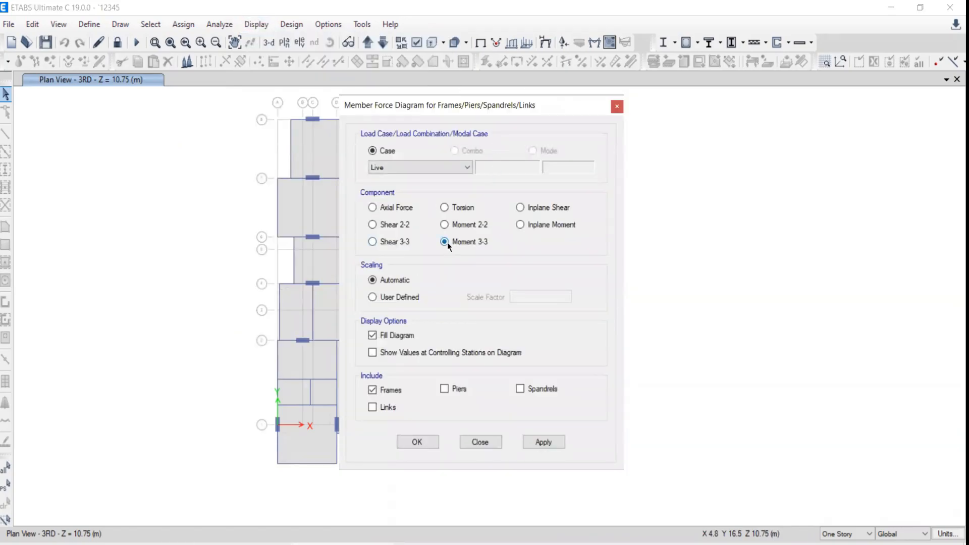
left_click(543, 442)
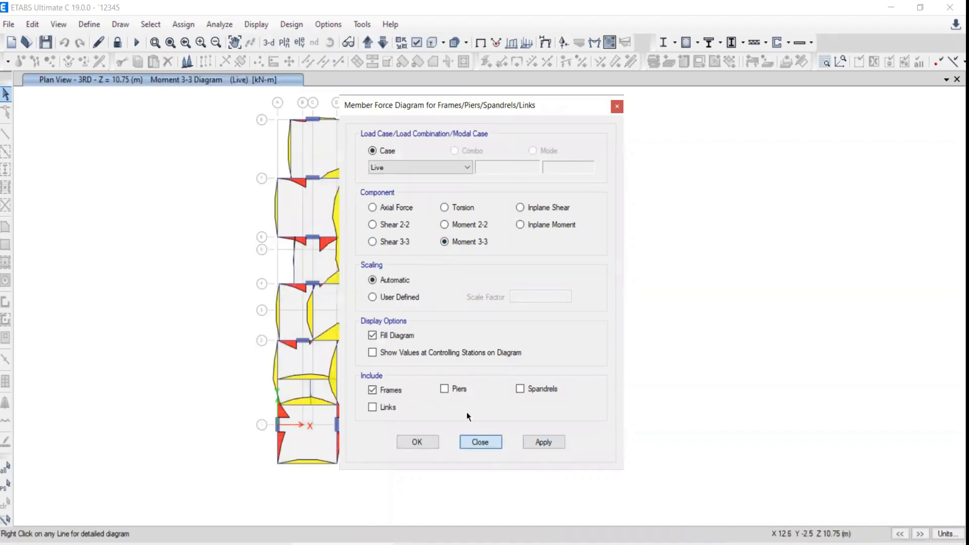
left_click(479, 442)
Step: Examine the detailed load, shear, moment and deflection diagrams of beam B8 on story 3RD, and close them
middle_click_drag(528, 336, 501, 301)
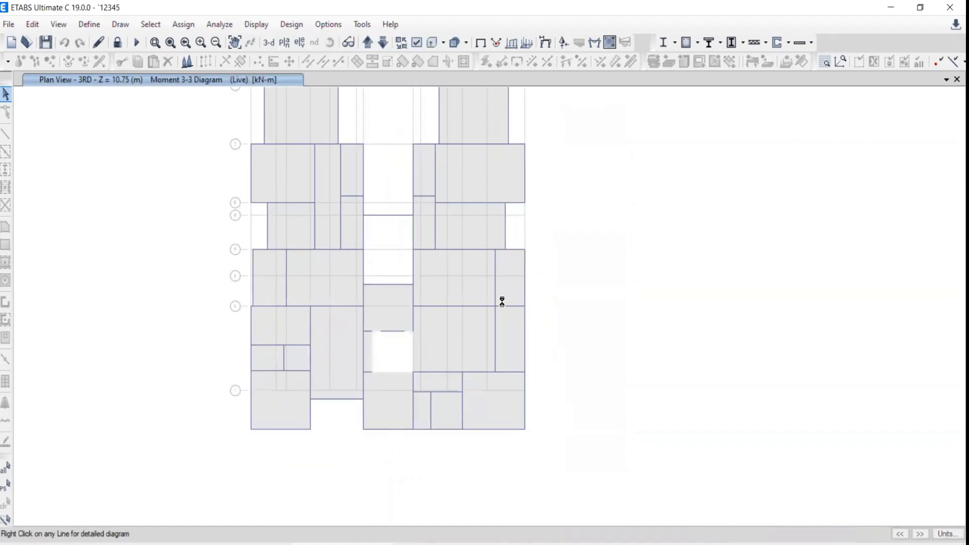
scroll(419, 256, "up", 3)
mouse_move(494, 240)
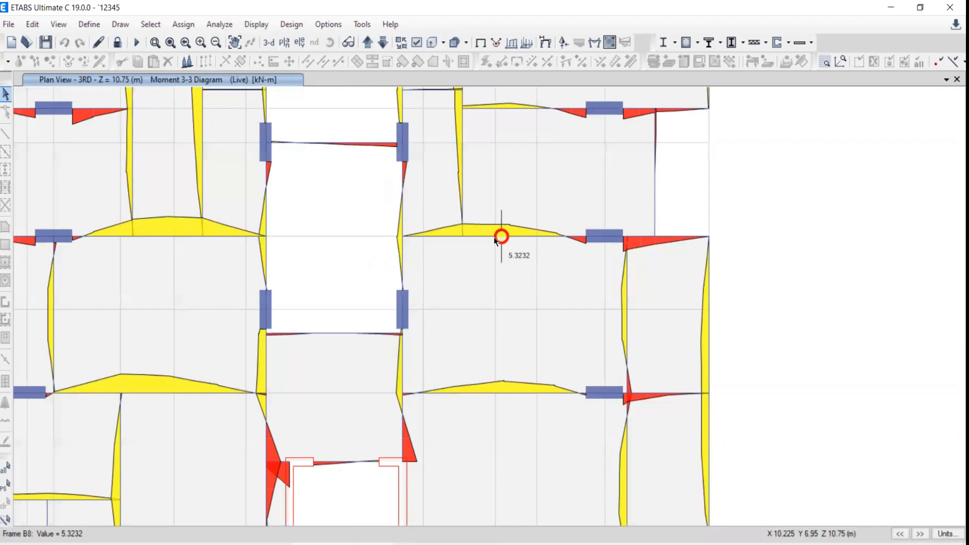
right_click(495, 238)
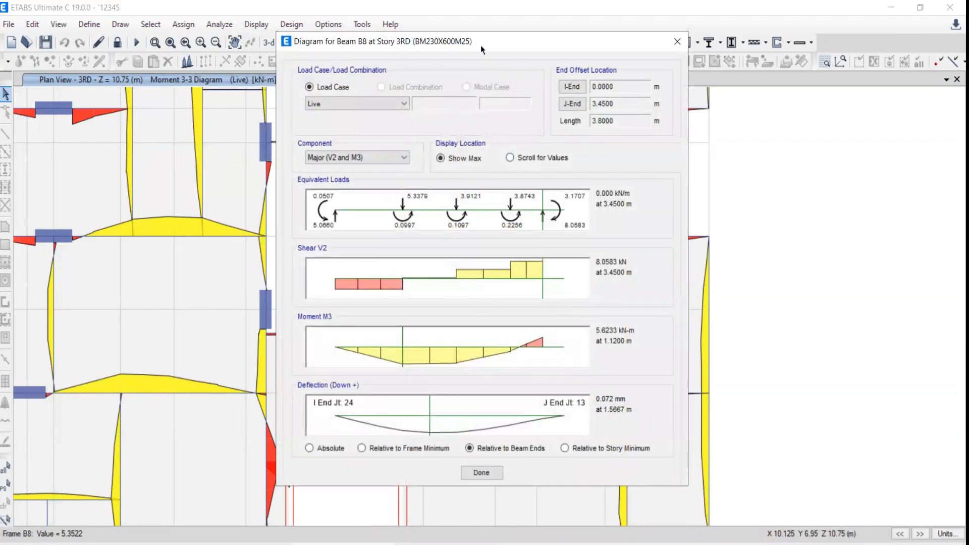
left_click_drag(479, 42, 405, 11)
left_click(602, 12)
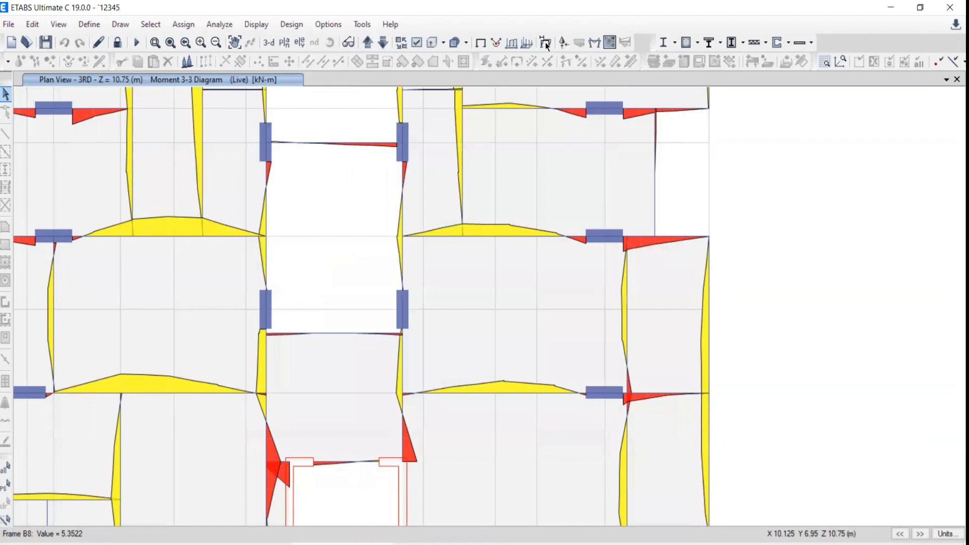
Step: Return the plan to the undeformed shape, recheck the information window of beam B8, and cancel it
left_click(481, 43)
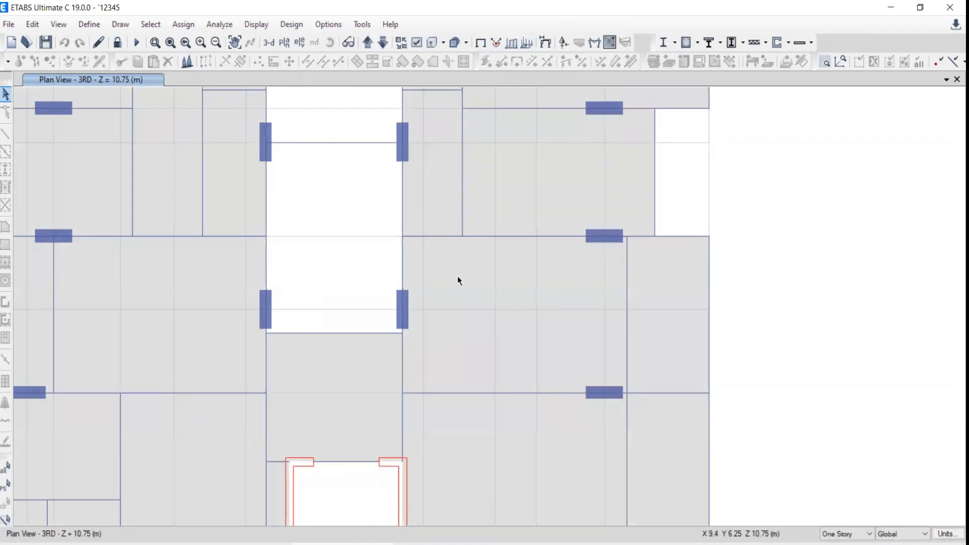
right_click(481, 235)
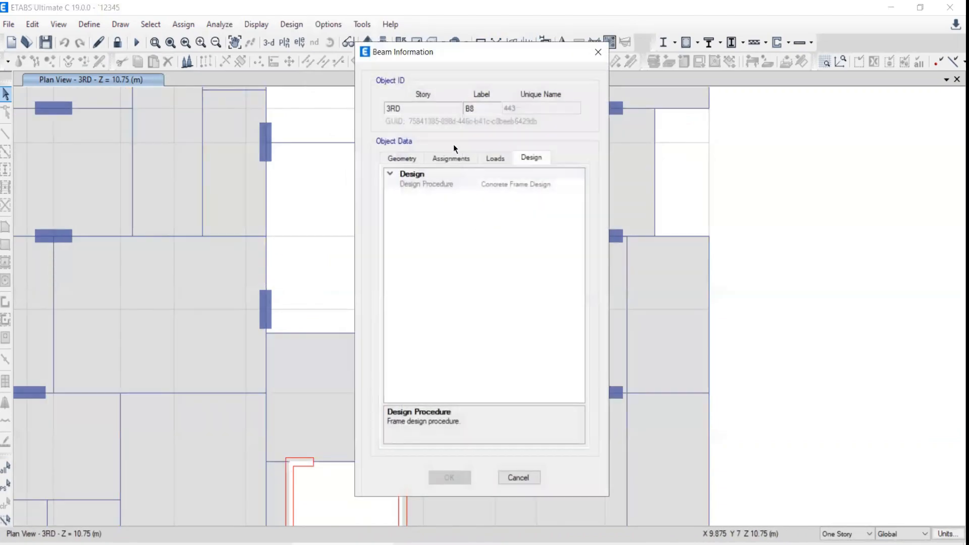
left_click(514, 479)
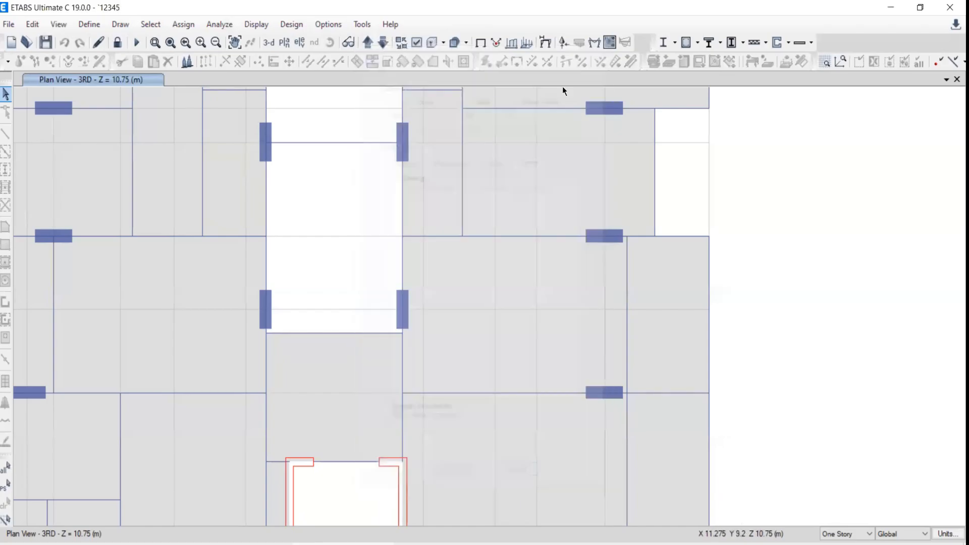
Step: Display the filled Moment 3-3 diagram of the frames for the Live case again on the 3RD story plan
left_click(595, 44)
left_click(538, 447)
left_click(480, 442)
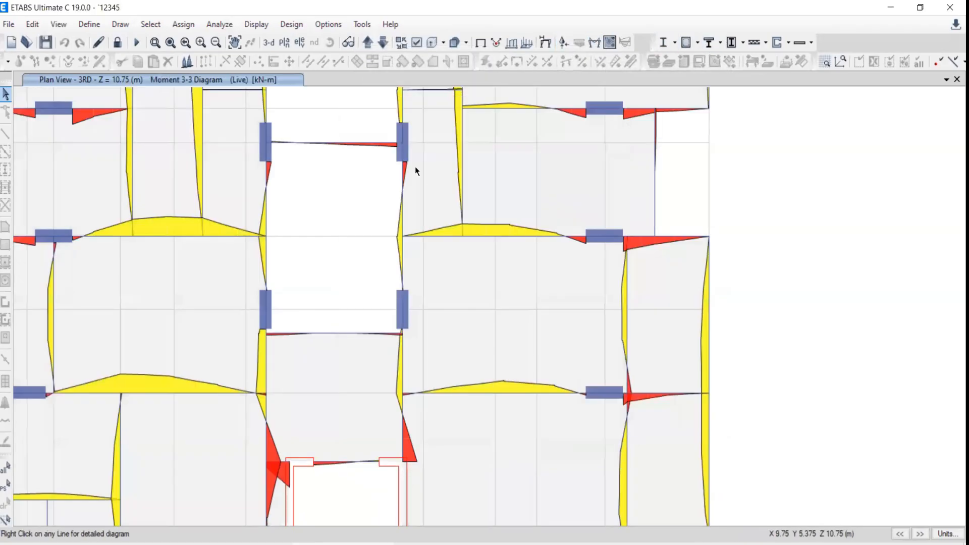
Step: Review the detailed shear, moment and deflection diagrams of beam B8 at story 3RD beside the plan, and close them
right_click(492, 238)
left_click(482, 469)
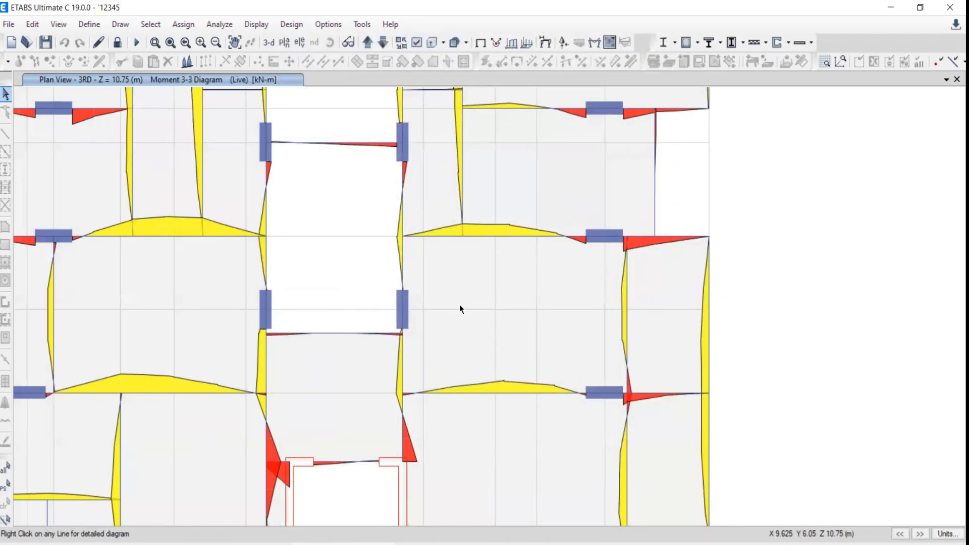
right_click(499, 237)
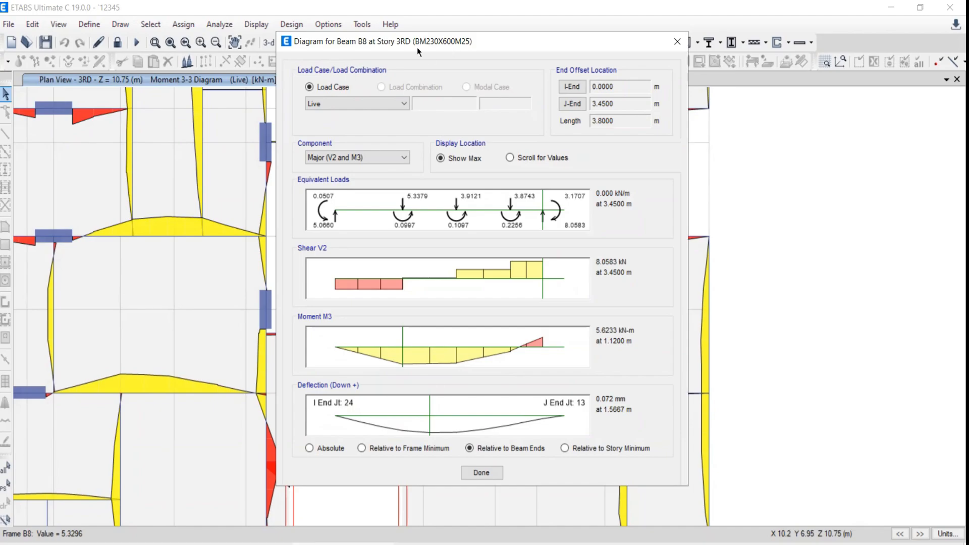
left_click_drag(417, 40, 99, 86)
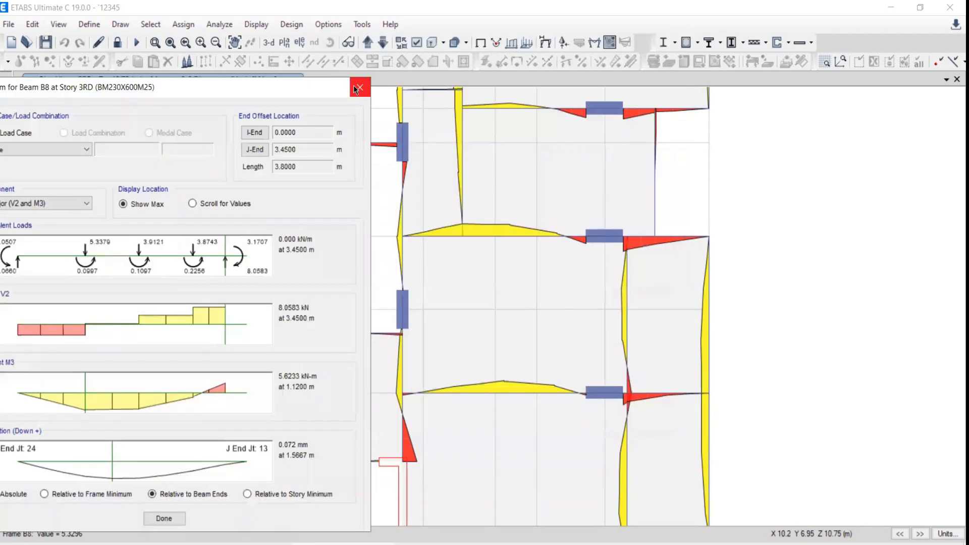
left_click(360, 87)
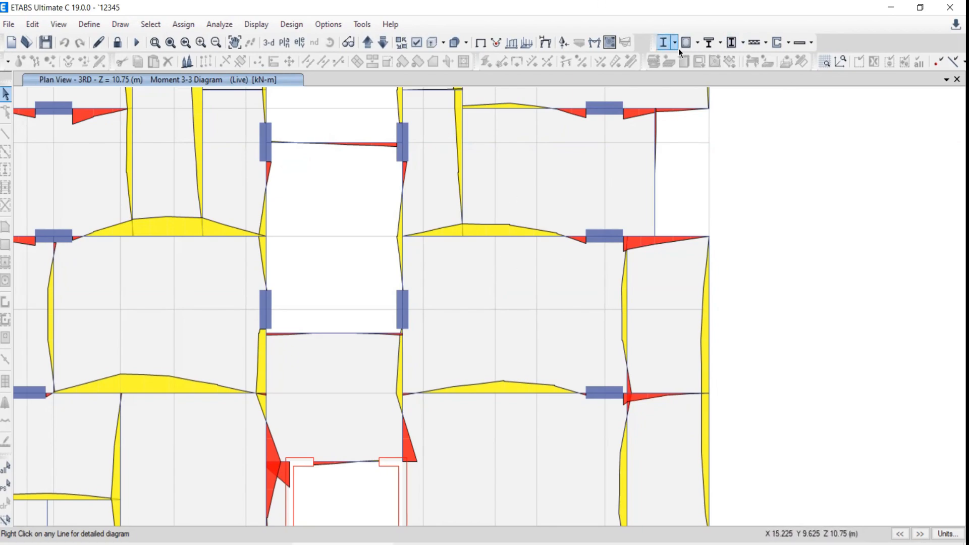
Step: Run the concrete frame design, and review the concrete beam design information of beam B8 on story 3RD
left_click(683, 60)
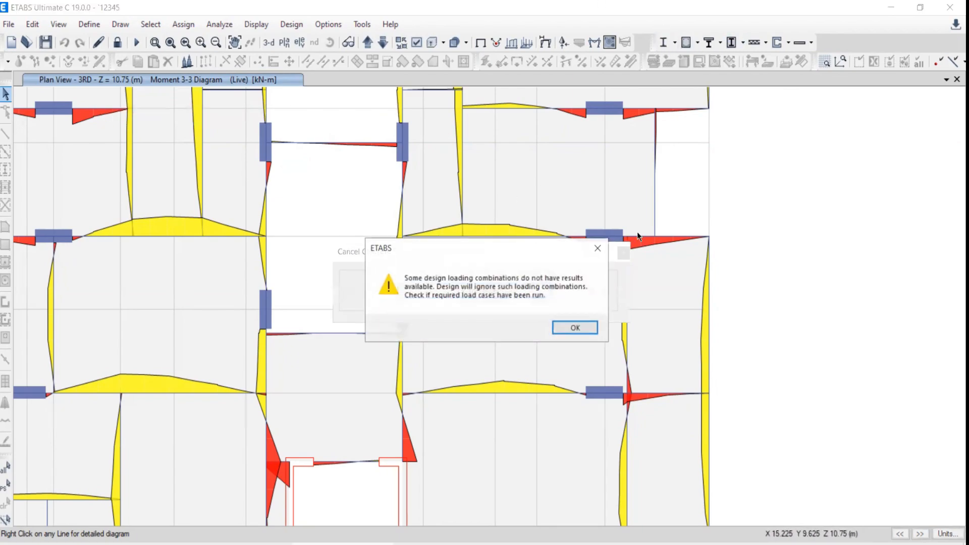
left_click(574, 328)
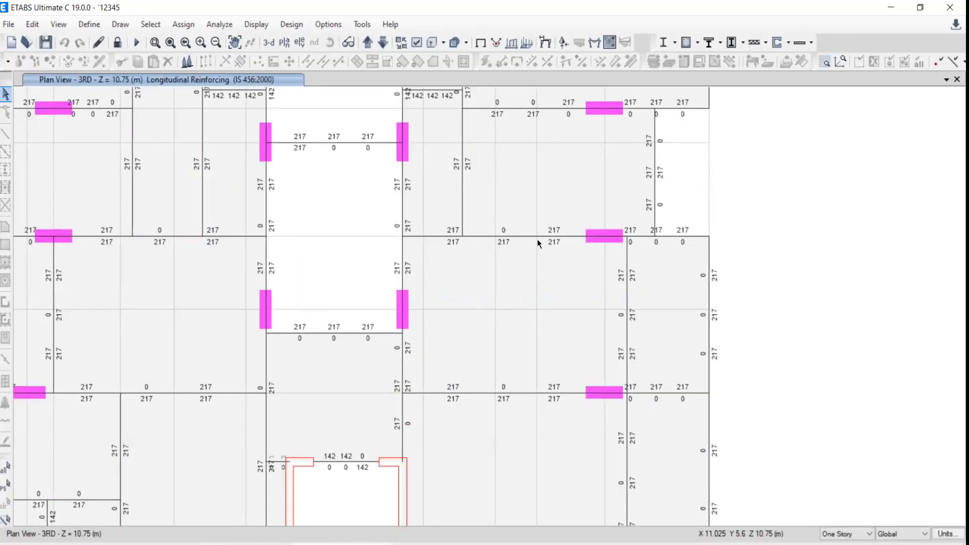
mouse_move(538, 242)
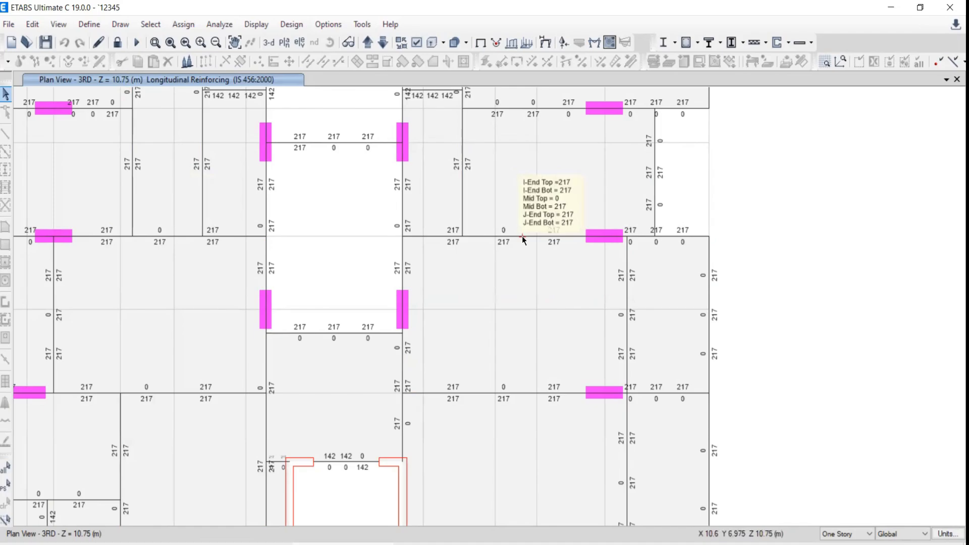
right_click(522, 236)
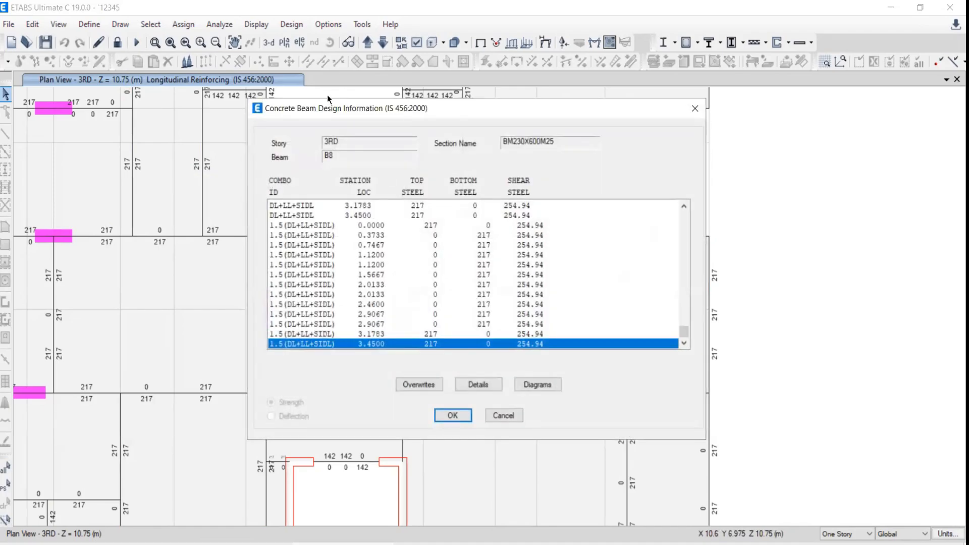
left_click_drag(316, 115, 254, 98)
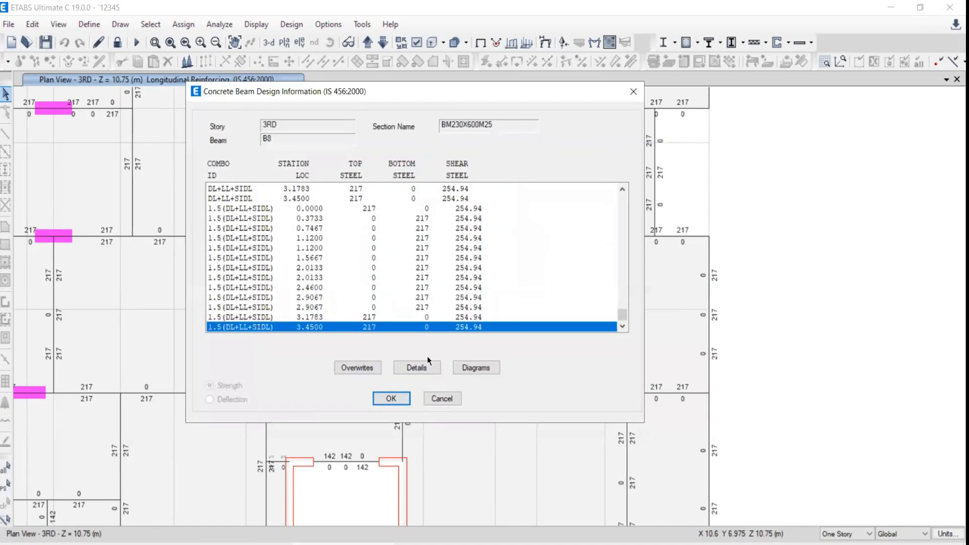
left_click(427, 398)
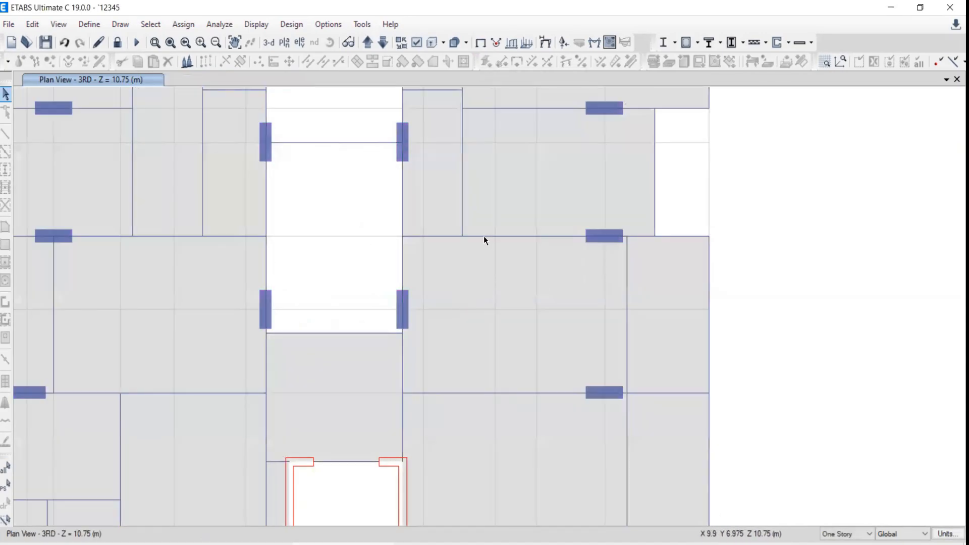
Step: On the plain 3RD story plan, recheck the Beam Information window of beam B8 and close it
right_click(485, 235)
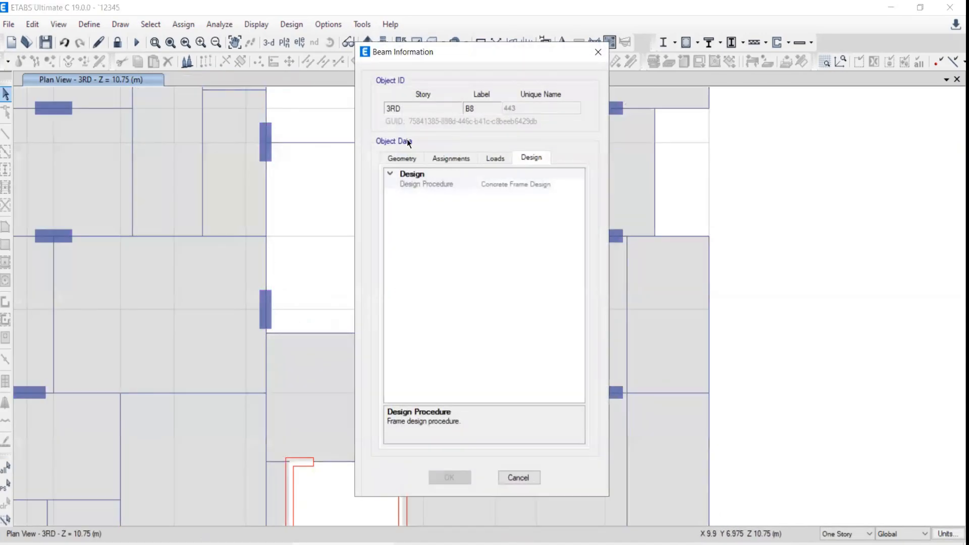
left_click(596, 53)
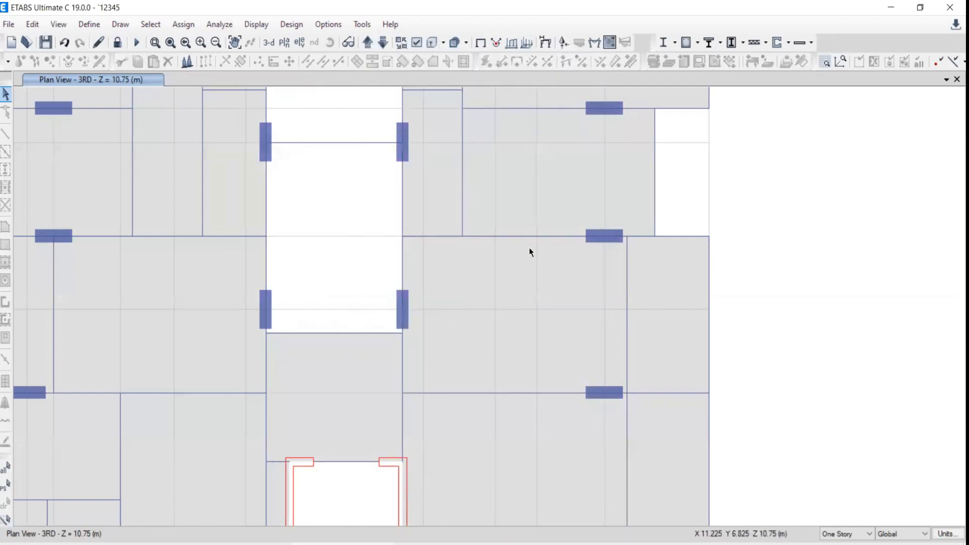
right_click(503, 235)
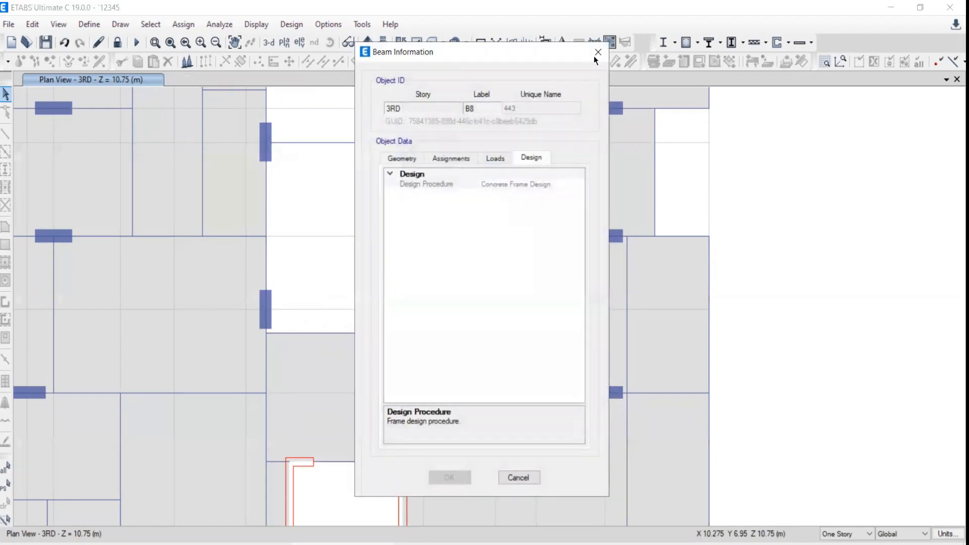
left_click(598, 53)
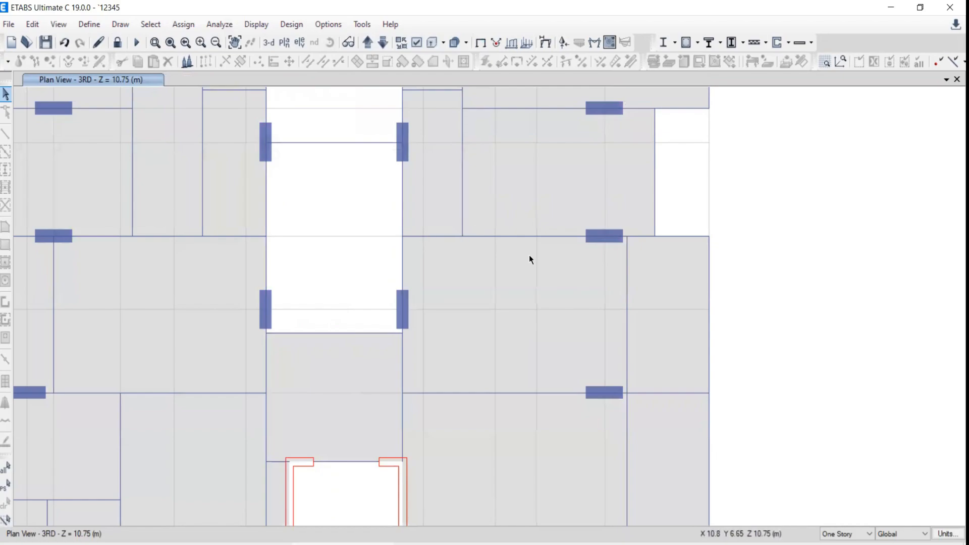
right_click(519, 235)
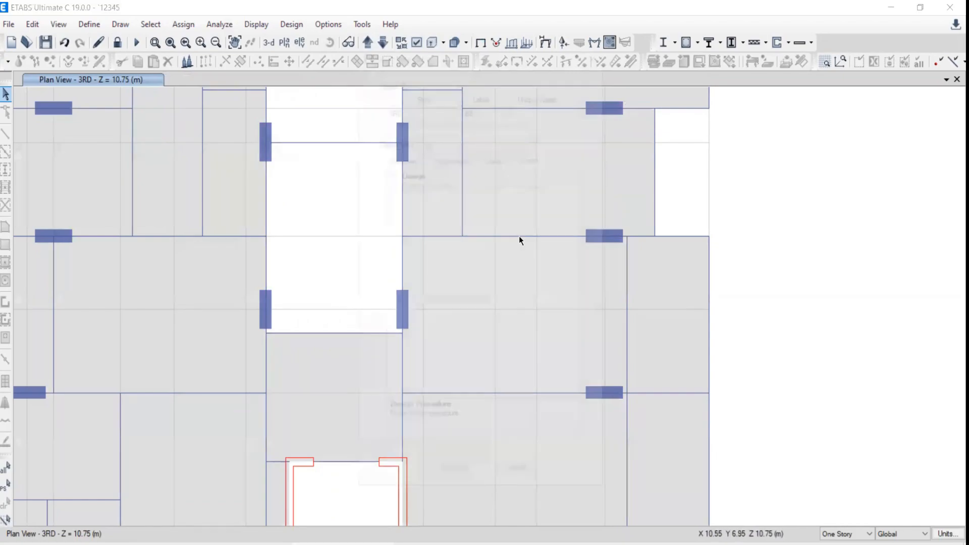
left_click(601, 52)
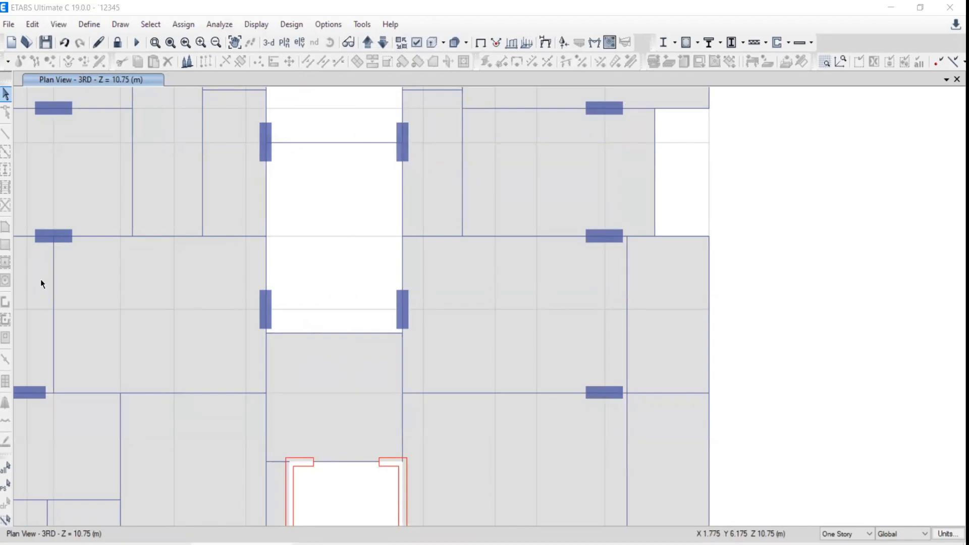
Step: Review checklist item 14 on element properties, analysis and design results in IMPORTANT COMMANDS.pdf, and return to the ETABS model
scroll(439, 258, "down", 3)
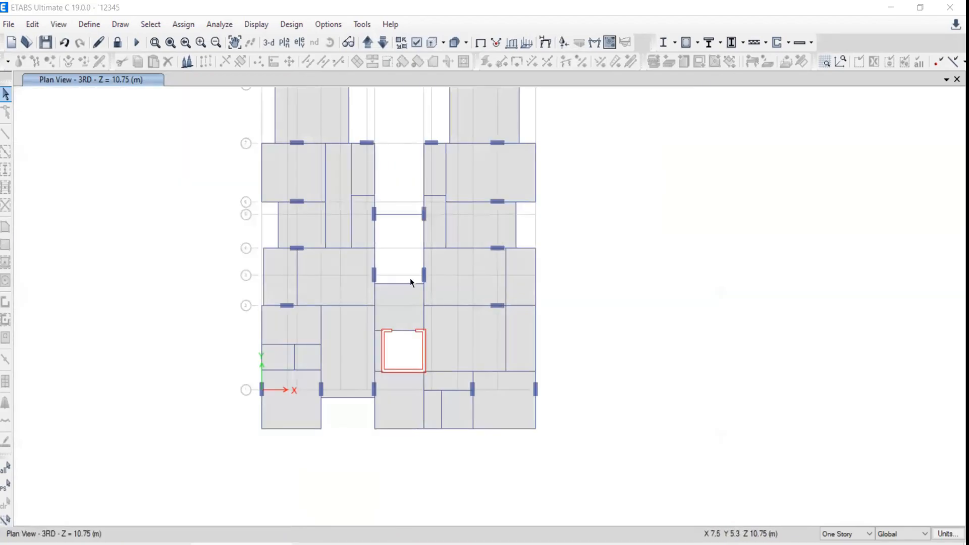
mouse_move(403, 279)
middle_mouse_down()
mouse_move(418, 325)
mouse_move(408, 320)
middle_mouse_up()
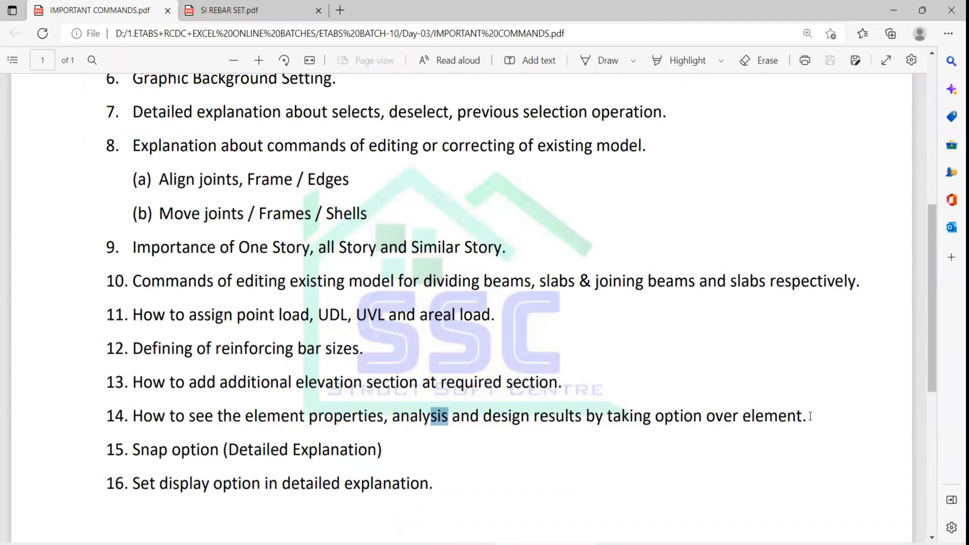
left_click_drag(809, 417, 665, 416)
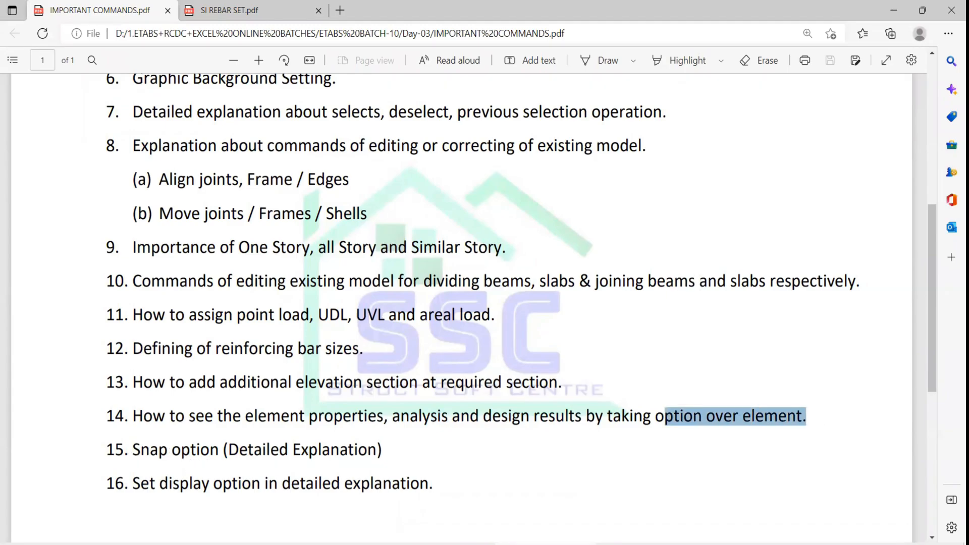
left_click(456, 544)
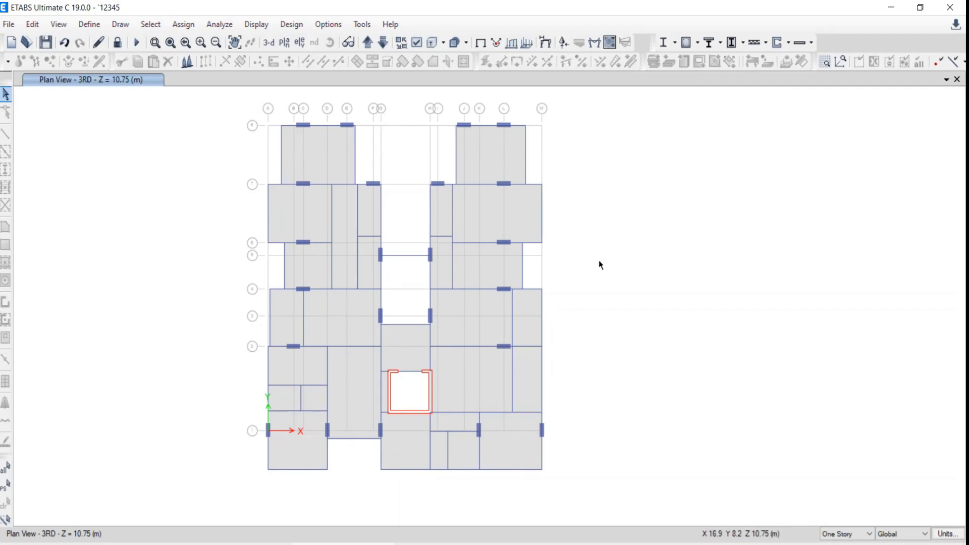
Step: Examine the available snap types, increments and settings in the Snap Options, and close them unchanged
right_click(587, 202)
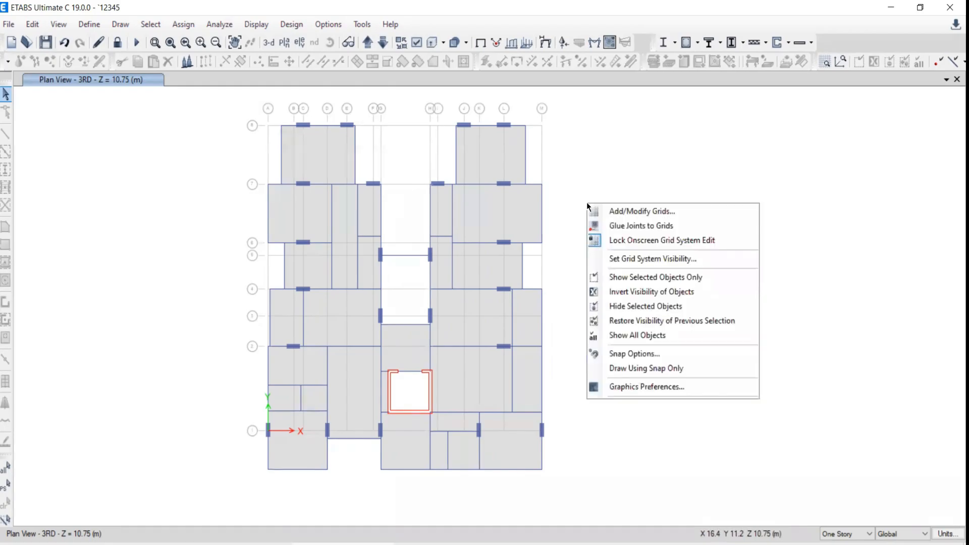
left_click(607, 353)
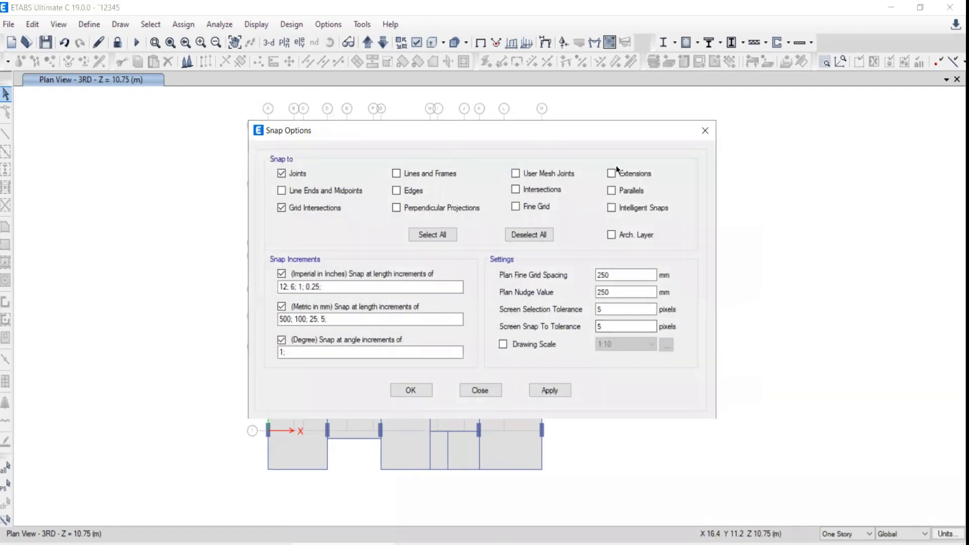
left_click_drag(412, 127, 518, 116)
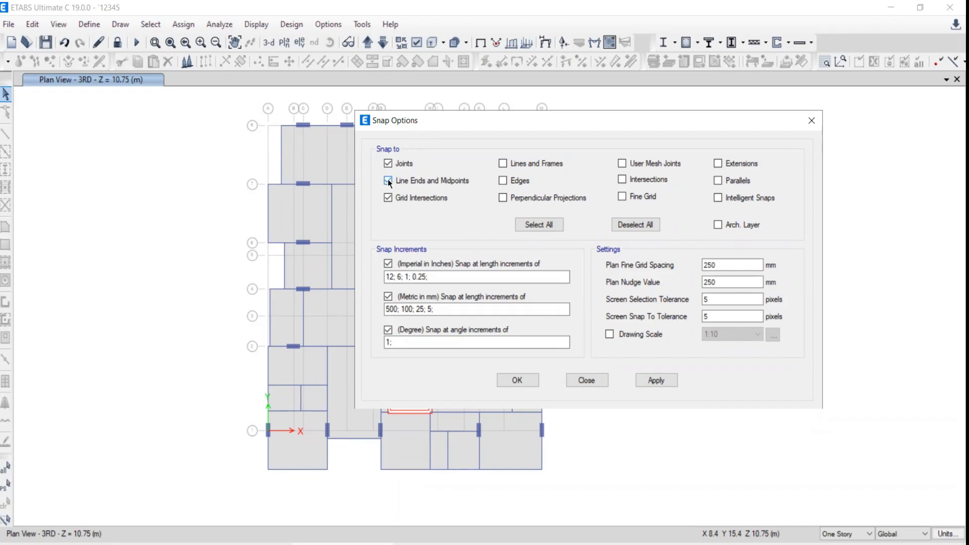
left_click(811, 121)
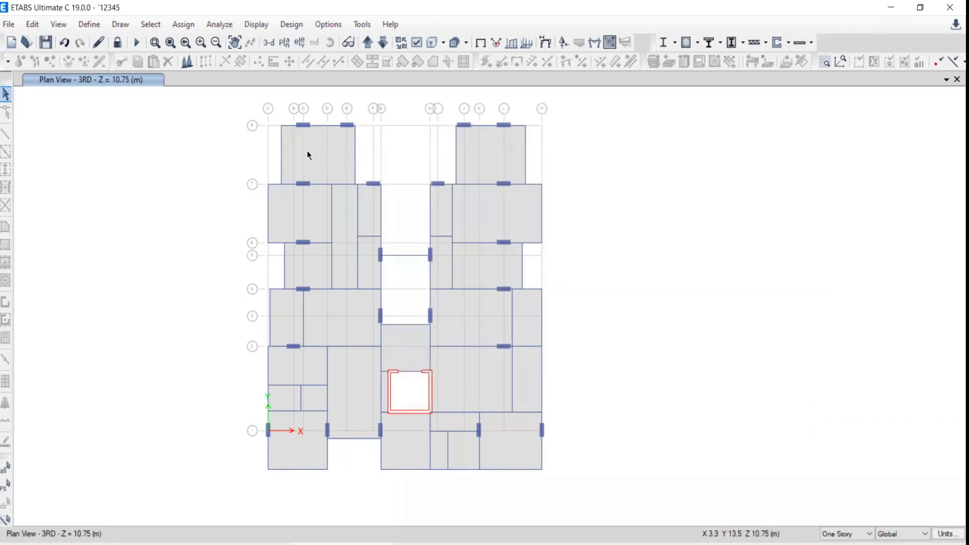
Step: Unlock the analysed model and try the line drawing tool at the midpoint of the edge beam between grids 7 and 8 near grid B
scroll(307, 150, "up", 3)
middle_click_drag(262, 247, 271, 339)
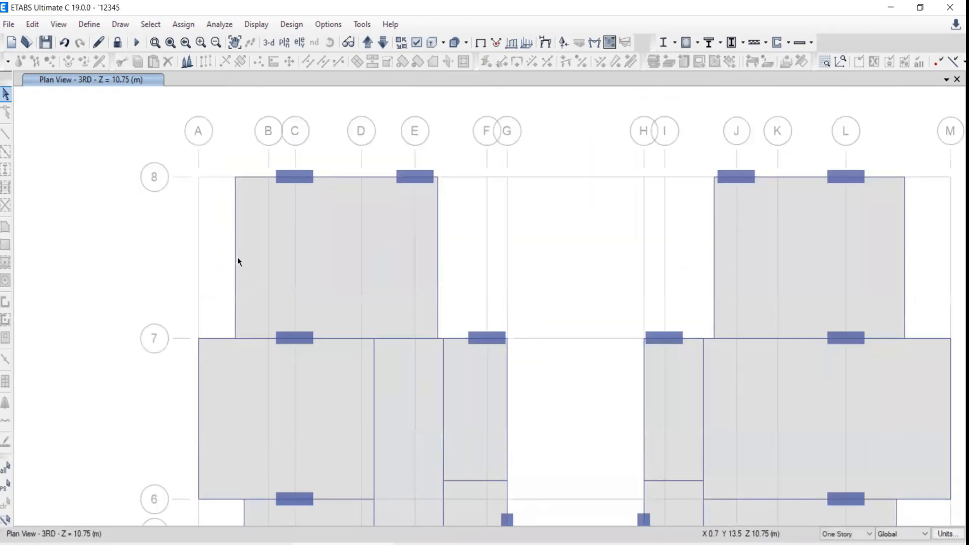
left_click(117, 43)
key("Return")
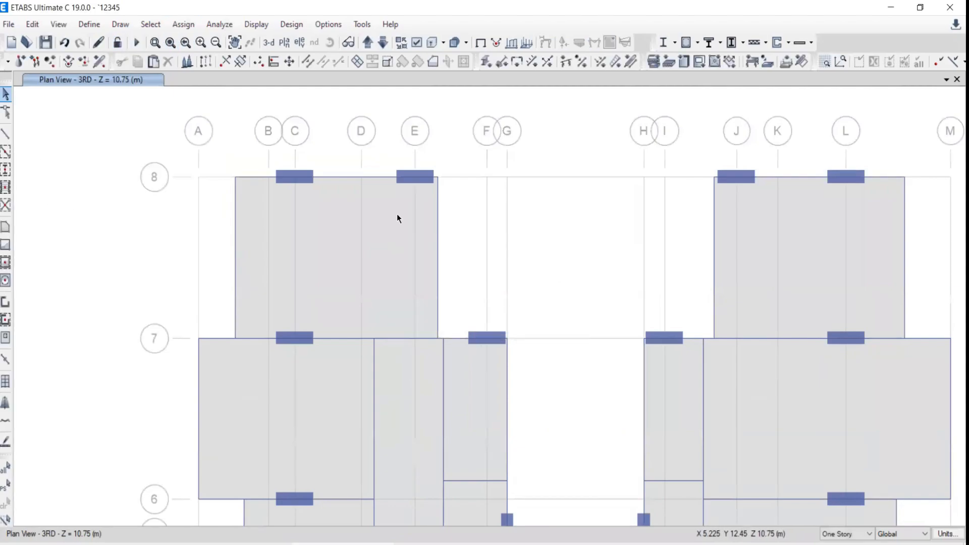
left_click(4, 134)
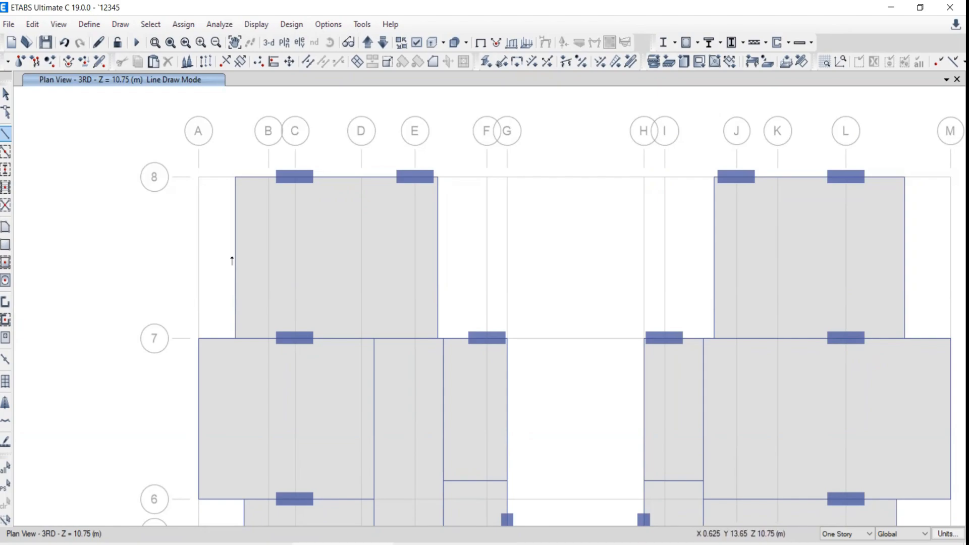
key("Escape")
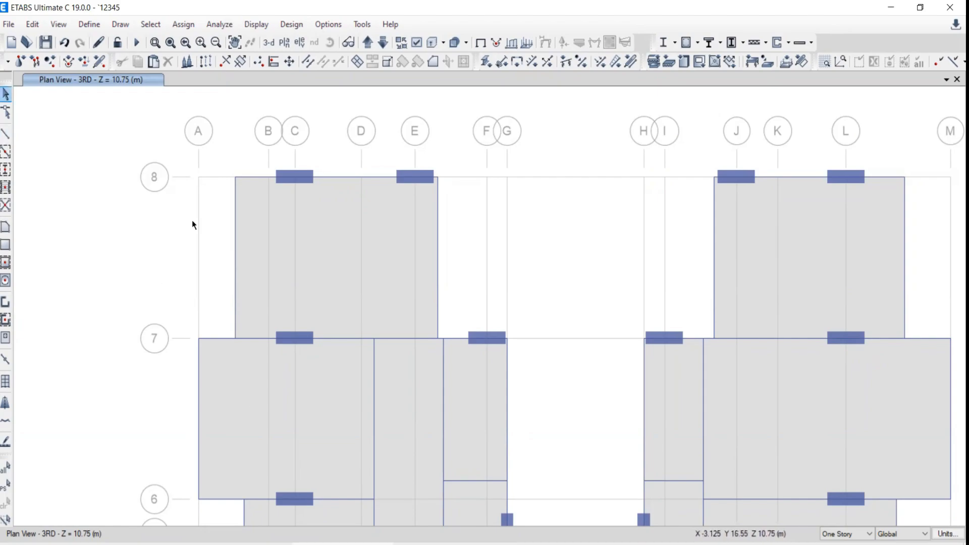
Step: Enable snapping to Line Ends and Midpoints in the Snap Options
right_click(111, 208)
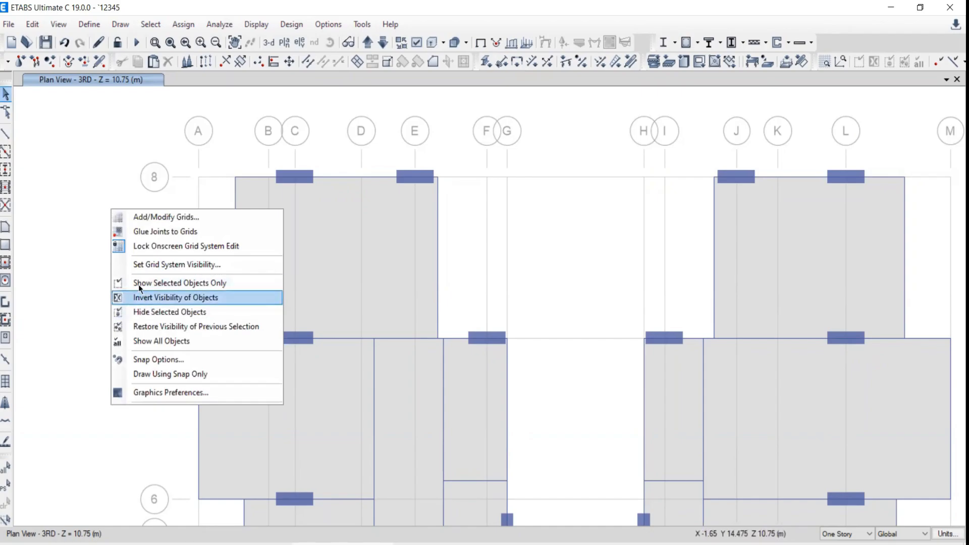
left_click(140, 360)
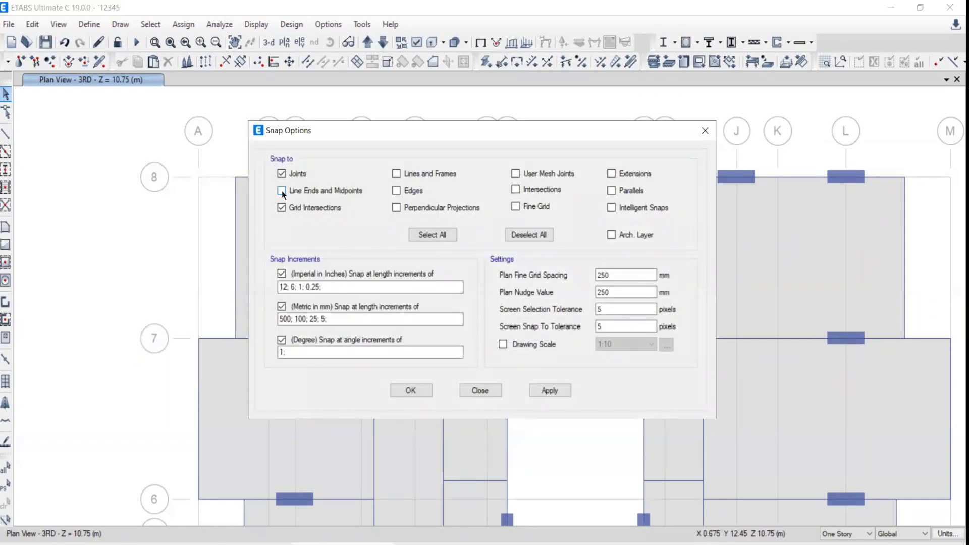
left_click(282, 191)
left_click(472, 389)
Step: Try starting a frame line from the midpoint of the edge beam between grids 7 and 8 near grid B, and cancel it
left_click(5, 134)
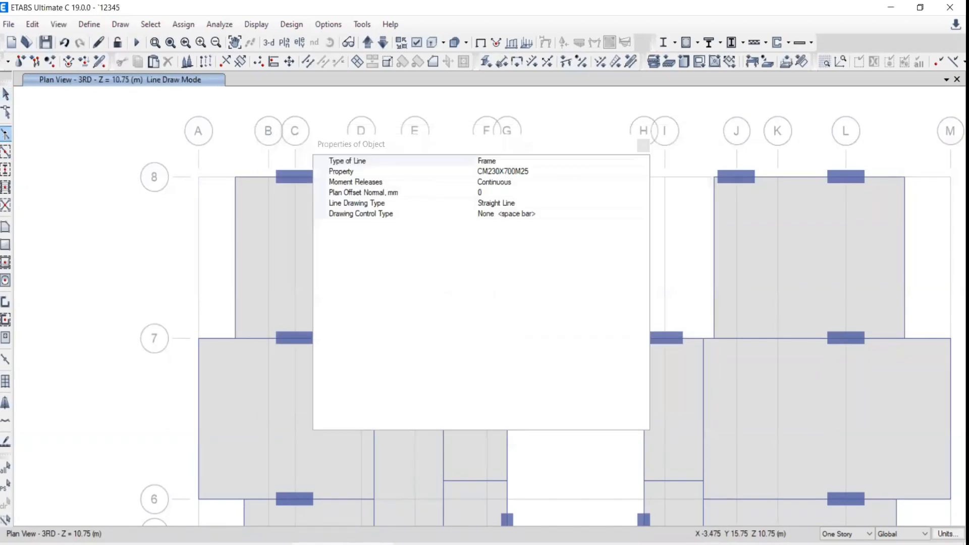
left_click(642, 145)
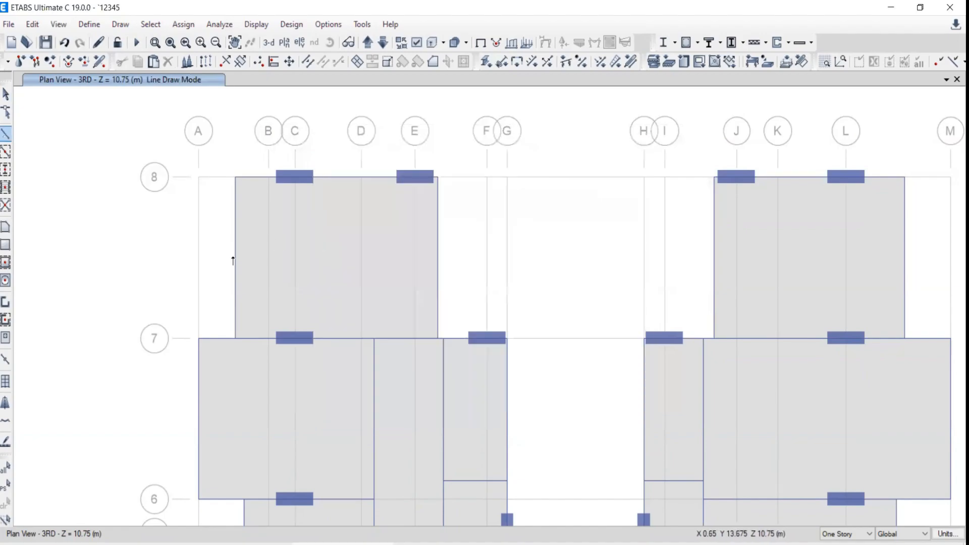
left_click(234, 257)
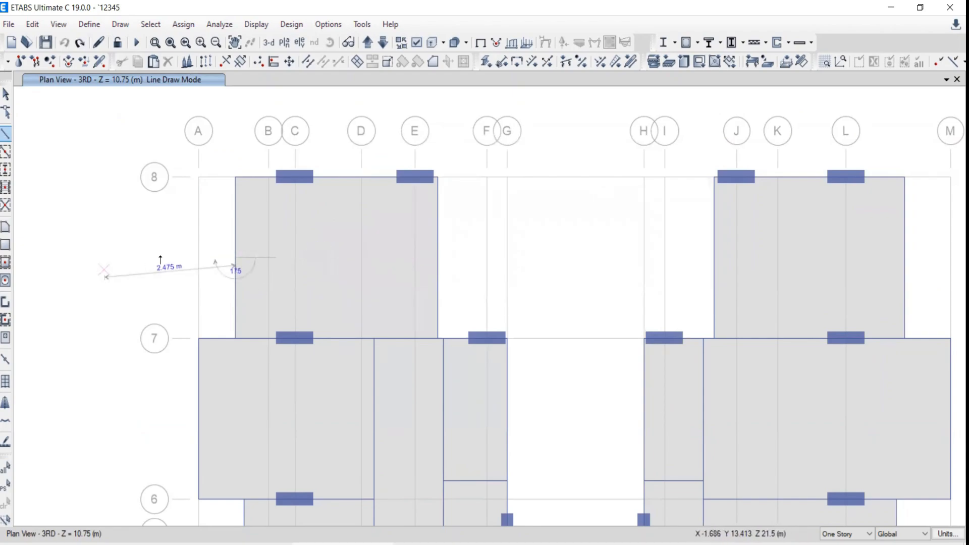
key("Escape")
Step: Cancel the pending line and review the Snap Options without changing them
right_click(79, 185)
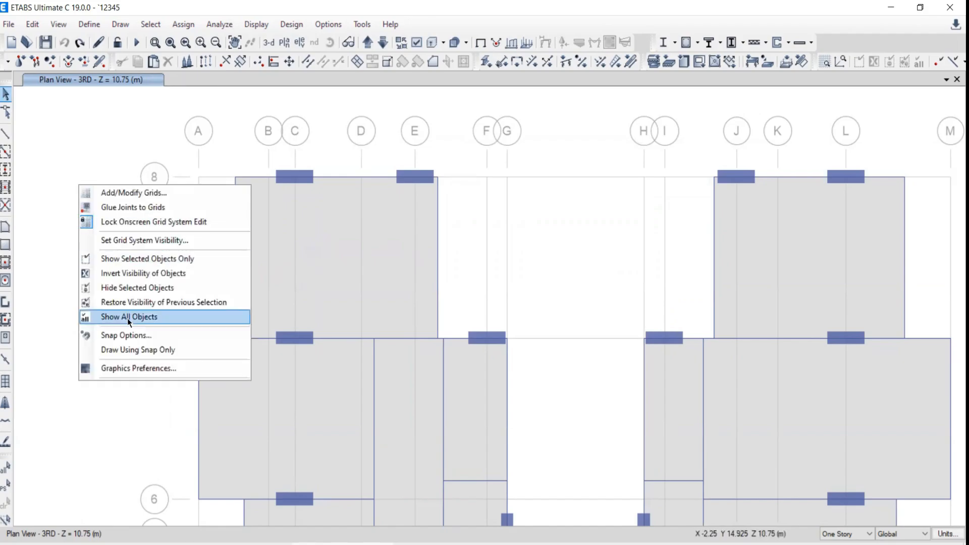
left_click(112, 337)
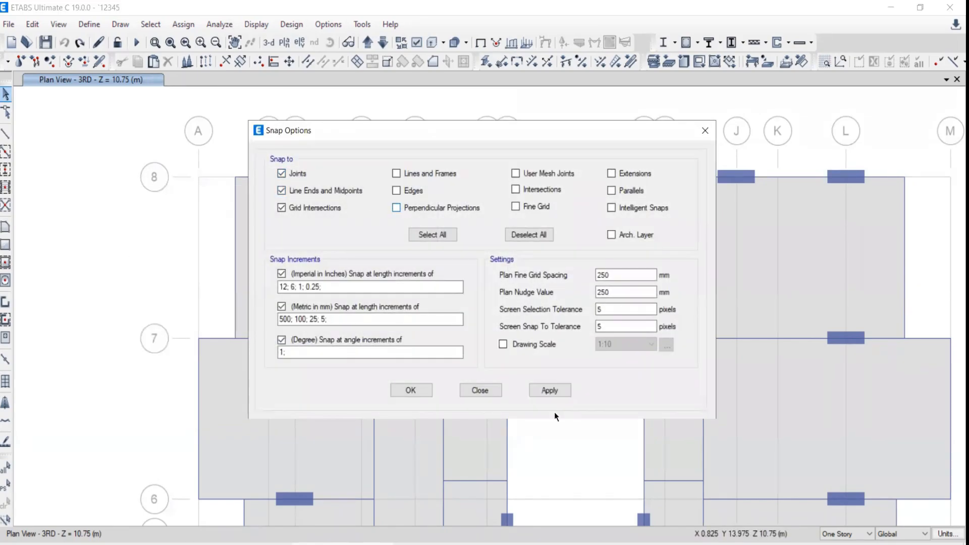
left_click(477, 390)
Step: Draw a vertical frame line about 3.05 m long outside grid A, between grids 7 and 8
left_click(7, 134)
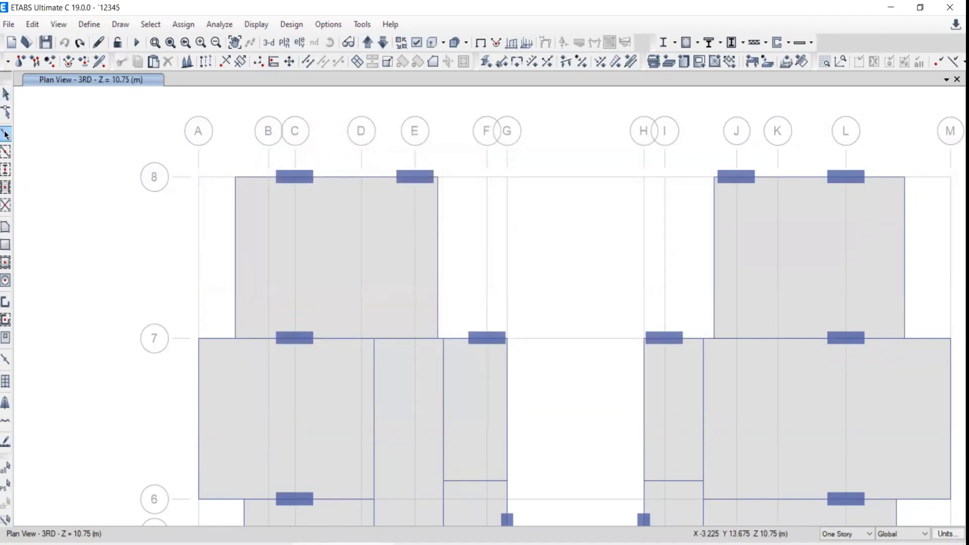
left_click(126, 146)
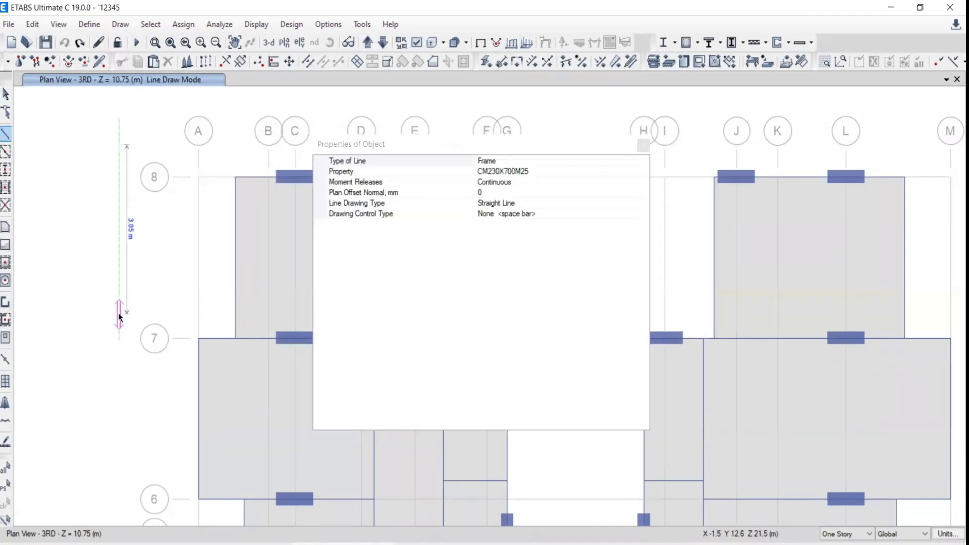
left_click(120, 316)
Step: Draw a horizontal frame line about 2.725 m long, leaving a gap between it and the middle of the vertical line outside grid A
scroll(274, 277, "down", 3)
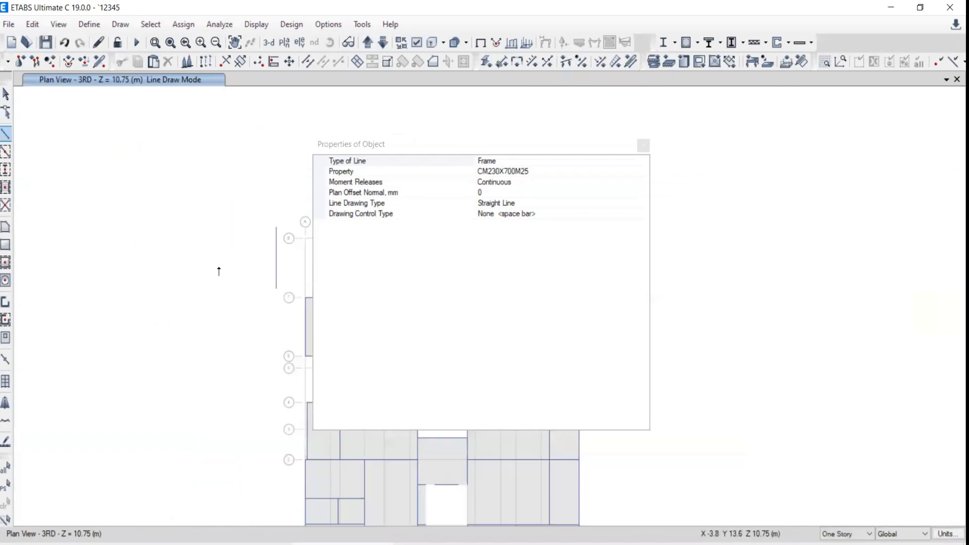
scroll(261, 261, "up", 3)
left_click(185, 320)
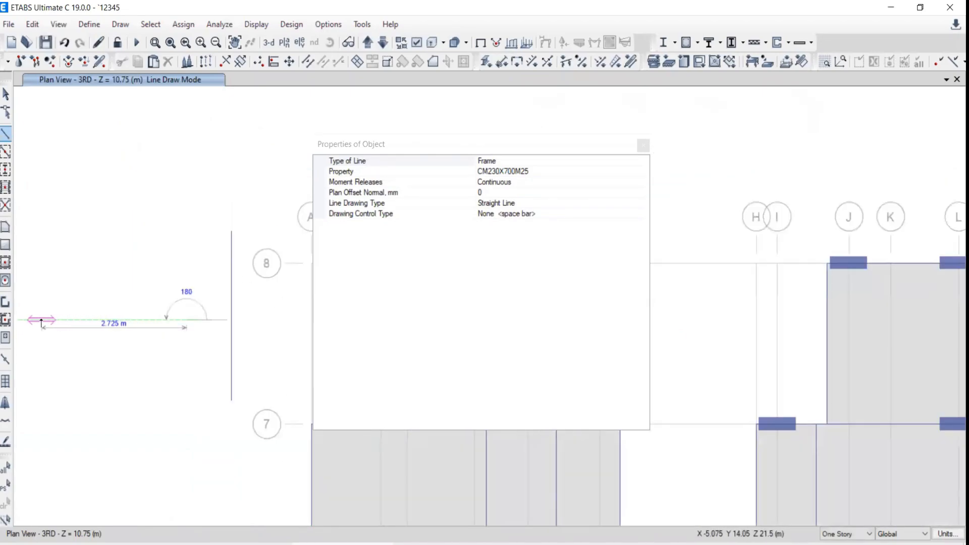
left_click(41, 320)
left_click(6, 94)
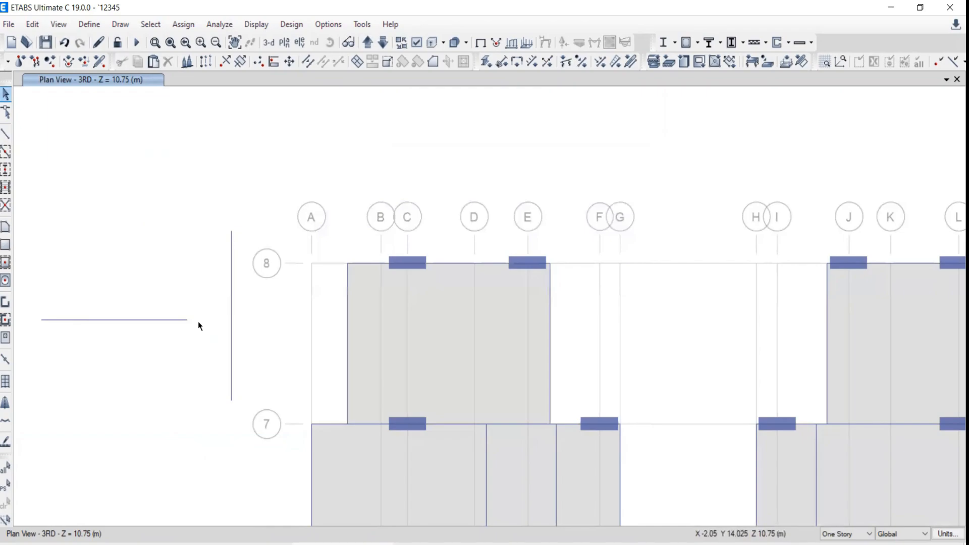
Step: Reshape the horizontal line by moving its near end to the vertical line, about 3.55 m long, and undo the reshape and the line itself
left_click(5, 486)
left_click(5, 503)
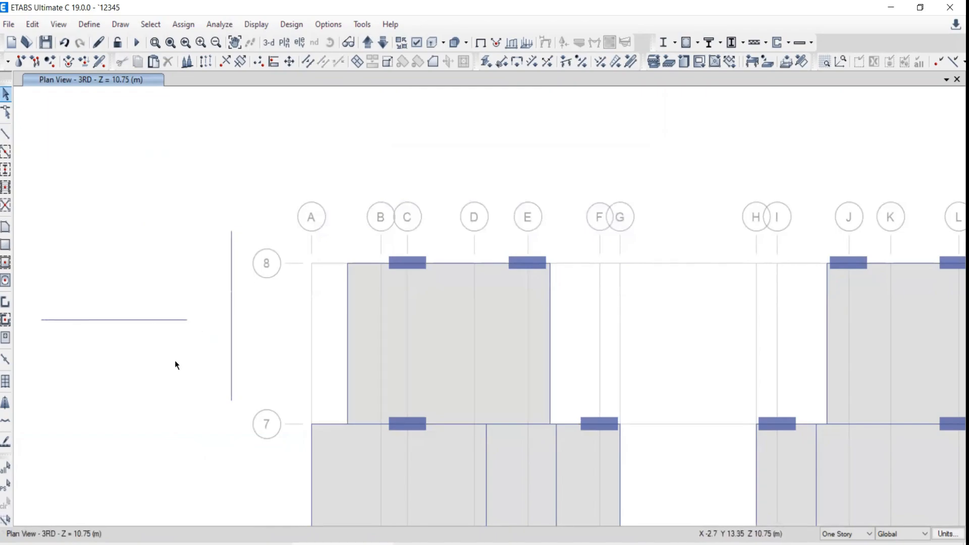
left_click(184, 319)
left_click(6, 112)
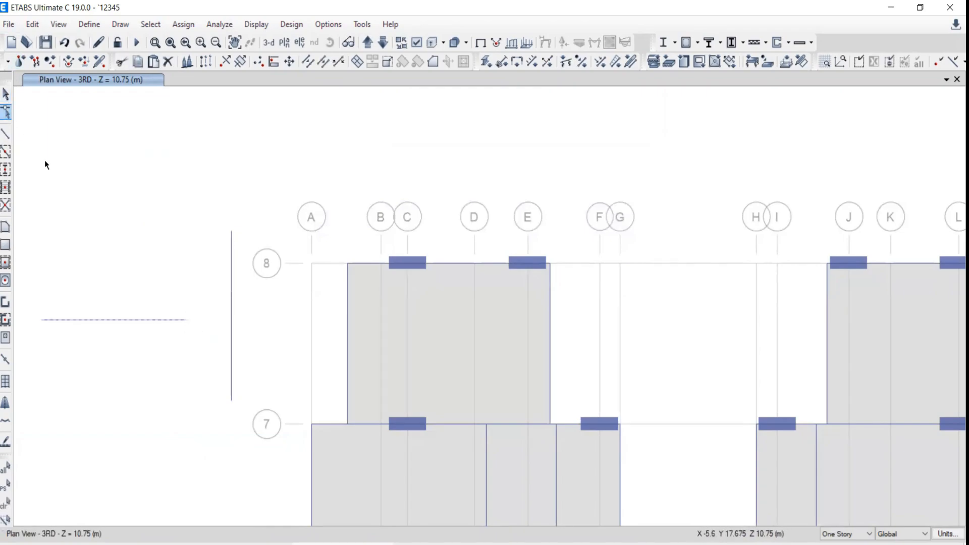
left_click(153, 320)
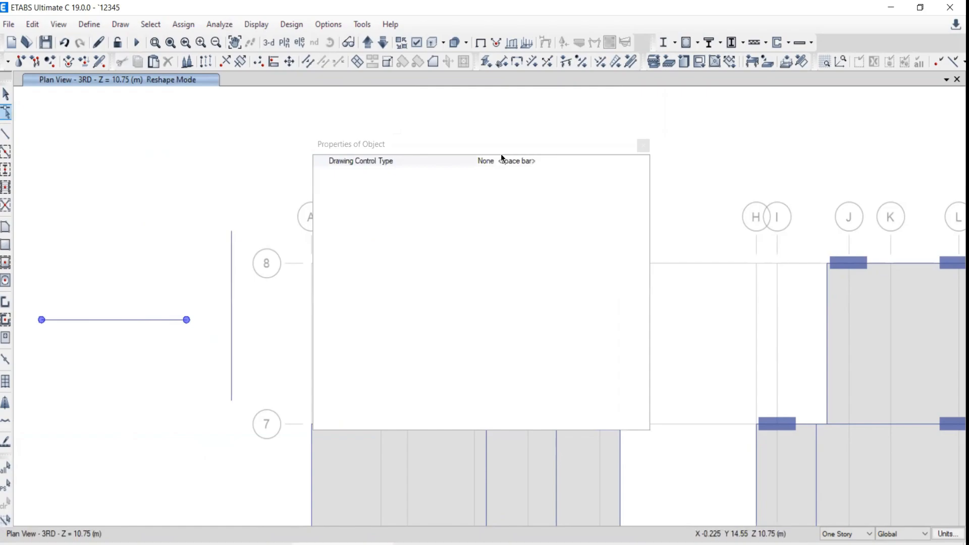
left_click(643, 146)
left_click(6, 112)
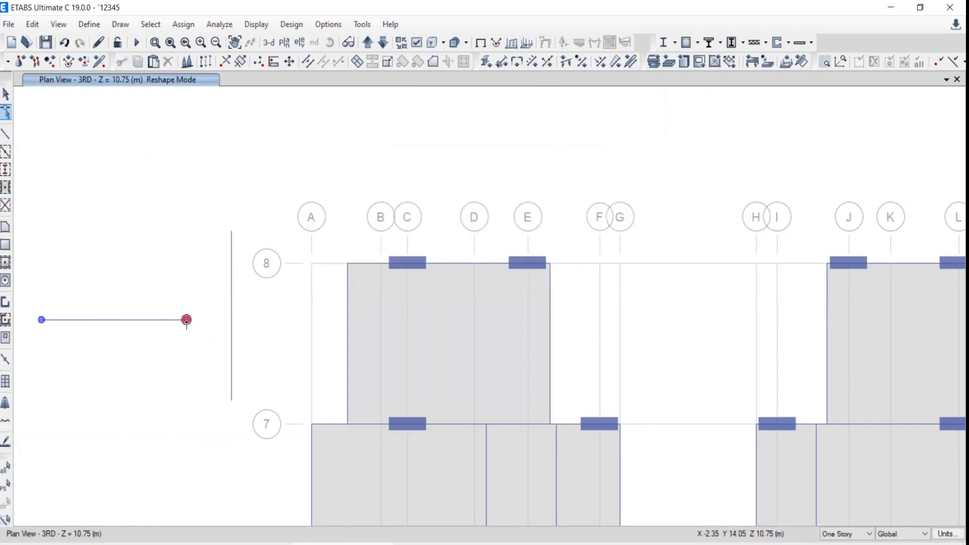
mouse_move(186, 320)
left_mouse_down()
mouse_move(232, 317)
mouse_move(228, 356)
mouse_move(228, 275)
mouse_move(232, 328)
mouse_move(186, 322)
left_mouse_up()
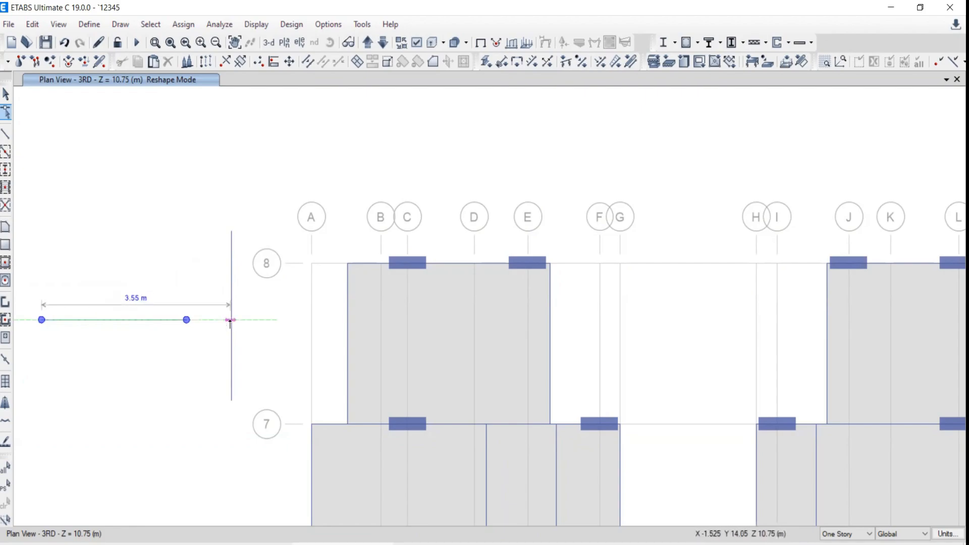
left_click(230, 321)
left_click(7, 94)
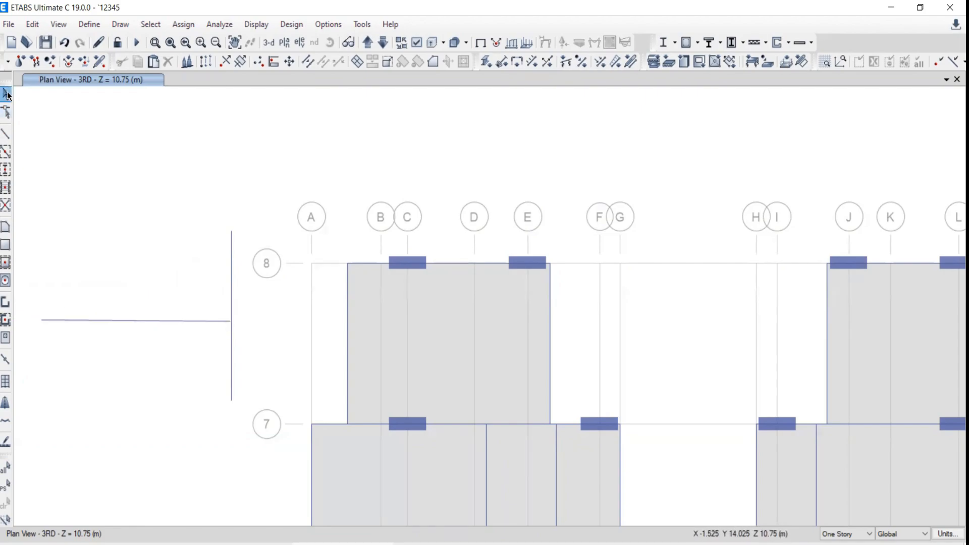
left_click(64, 43)
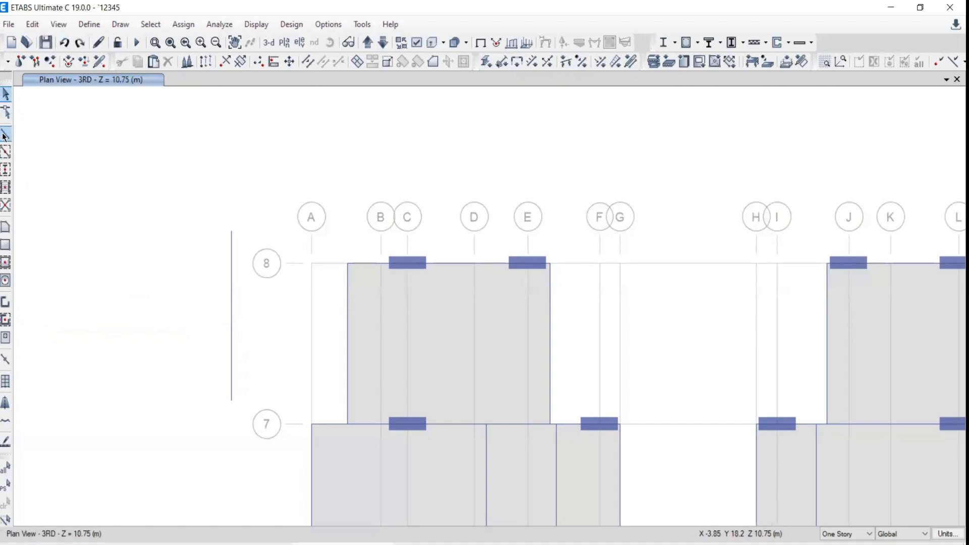
Step: Draw a sloped straight frame in the empty area beside grid A, running down toward the existing vertical line
left_click(5, 135)
left_click(68, 158)
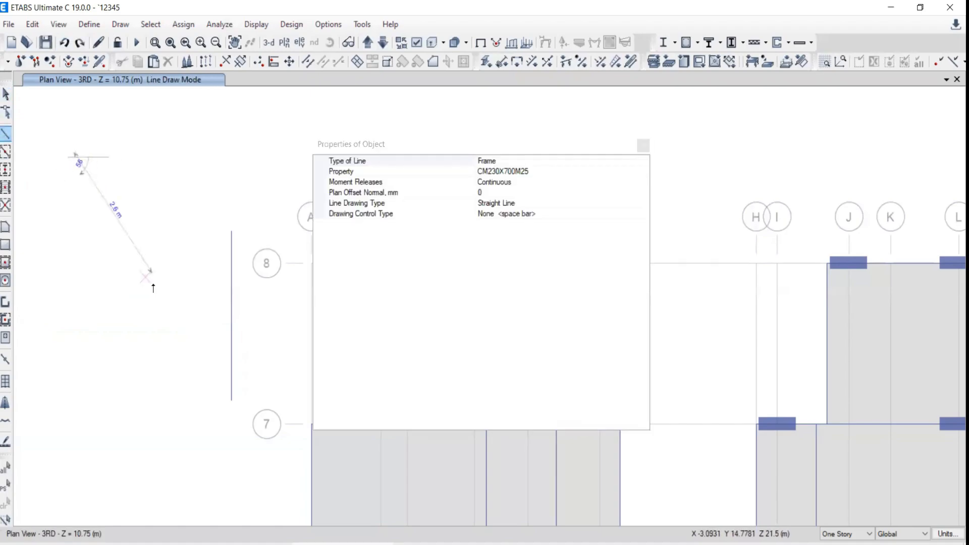
left_click(192, 331)
right_click(182, 394)
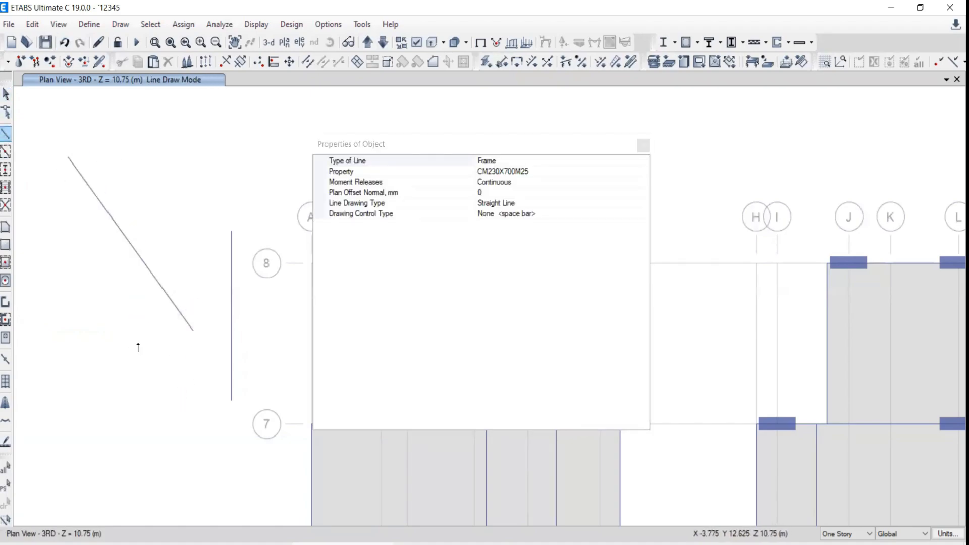
left_click(639, 148)
Step: Draw a horizontal frame about 5.7 m long below the sloped frame, ending near the vertical line
middle_click_drag(191, 420, 380, 377)
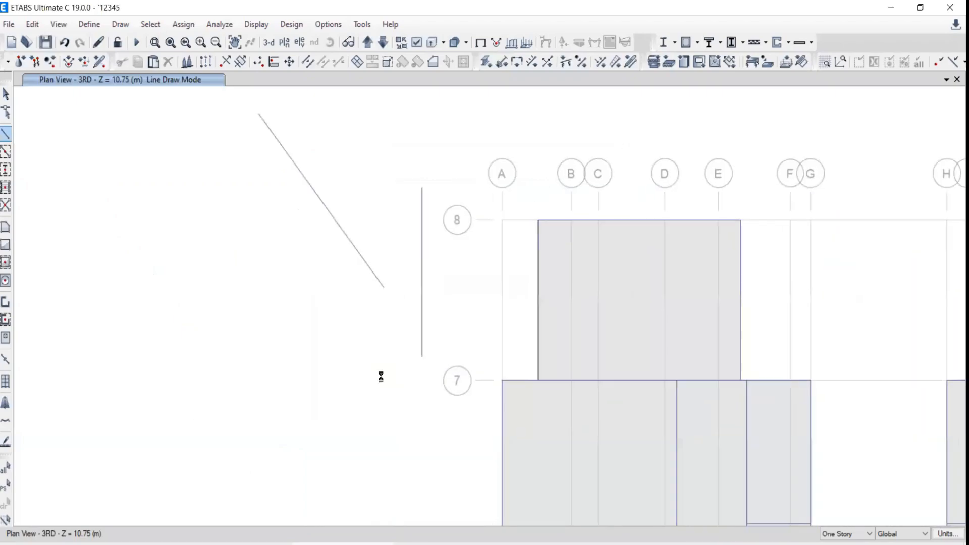
left_click(390, 350)
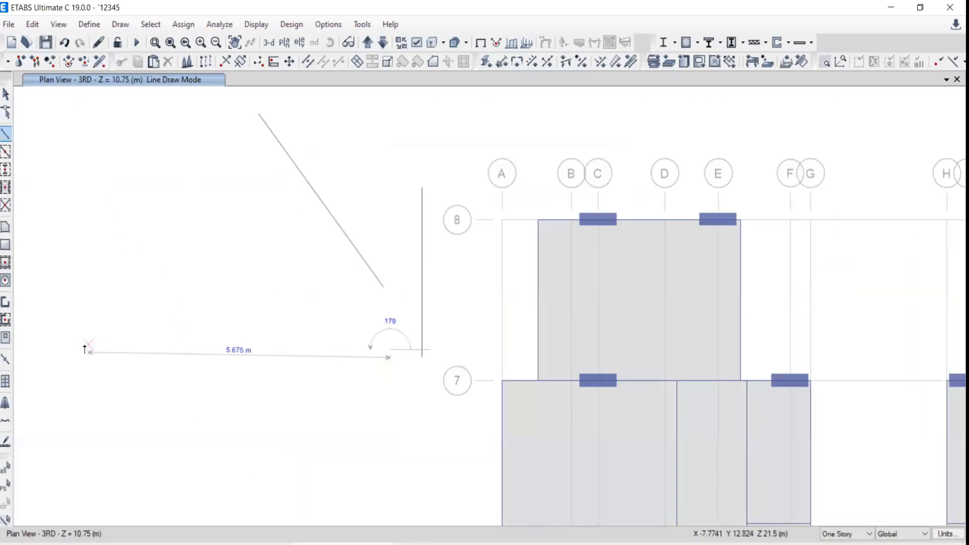
left_click(157, 398)
key("Escape")
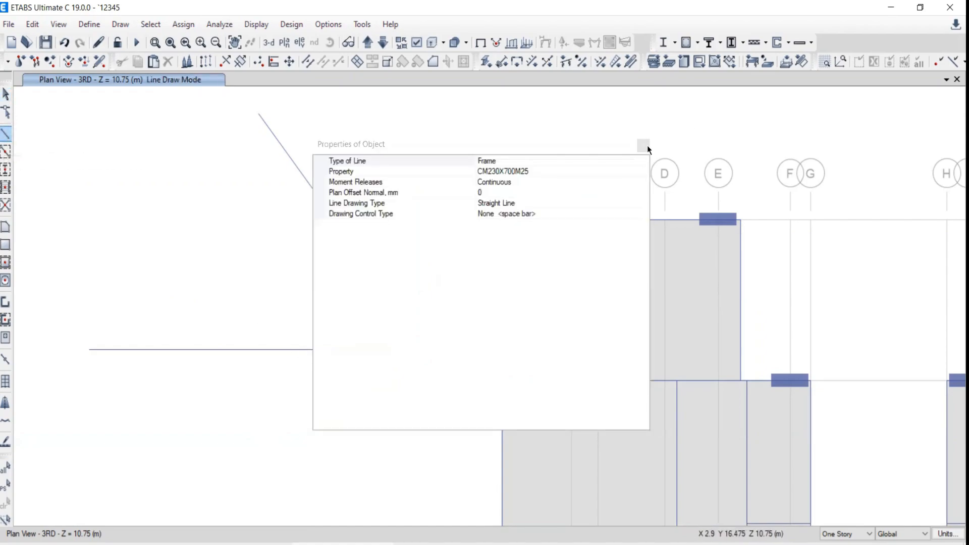
left_click(647, 145)
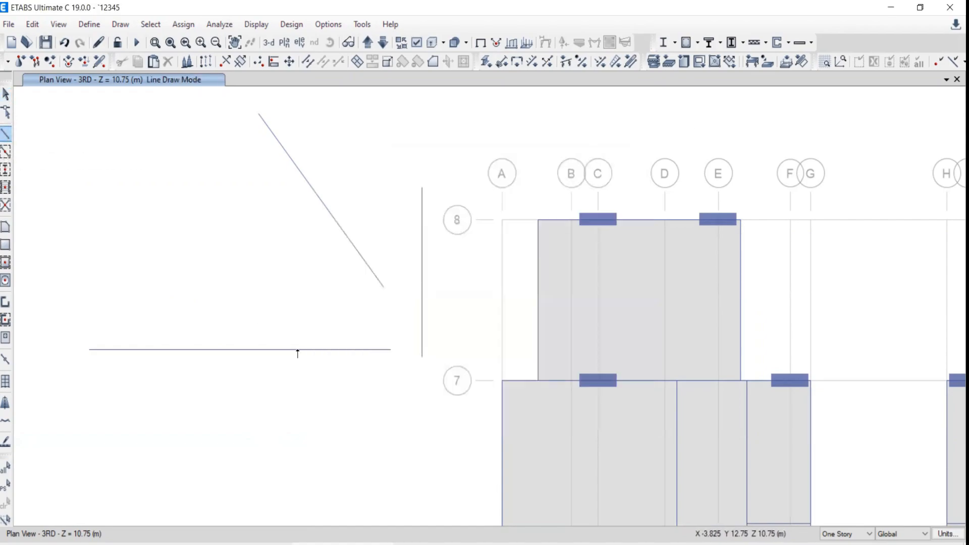
Step: Draw a connecting frame about 3.5 m long from the sloped frame down to the horizontal frame
left_click(343, 234)
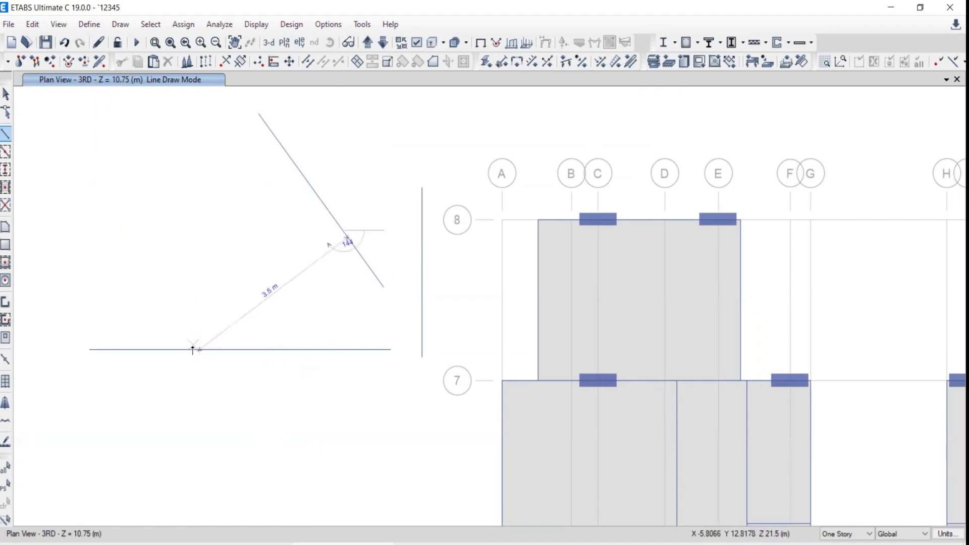
left_click(195, 349)
key("Escape")
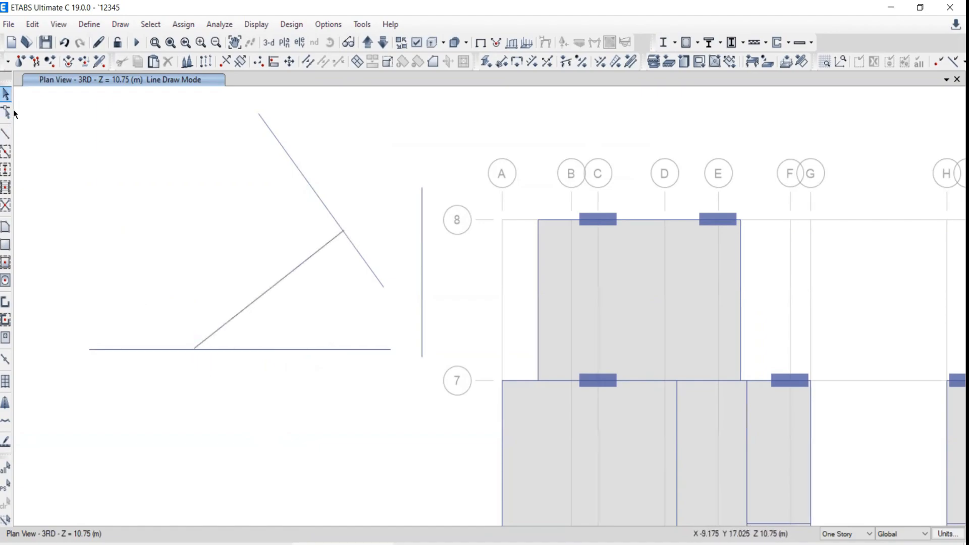
Step: Mark the 90° angle where the connecting frame meets the sloped frame, and remove the connecting frame and the markup
mouse_move(334, 241)
left_mouse_down()
mouse_move(349, 253)
mouse_move(342, 297)
left_mouse_up()
left_click_drag(360, 267, 371, 253)
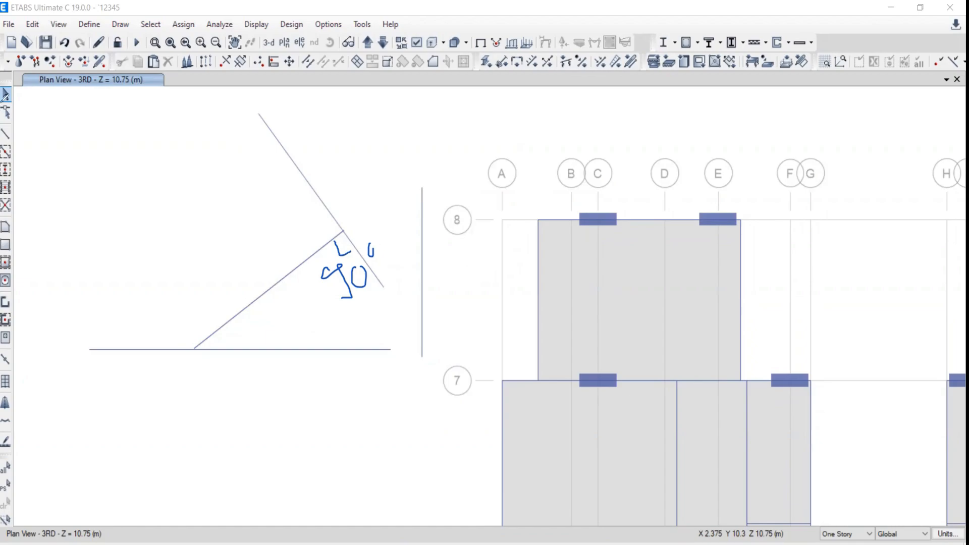
left_click(187, 110)
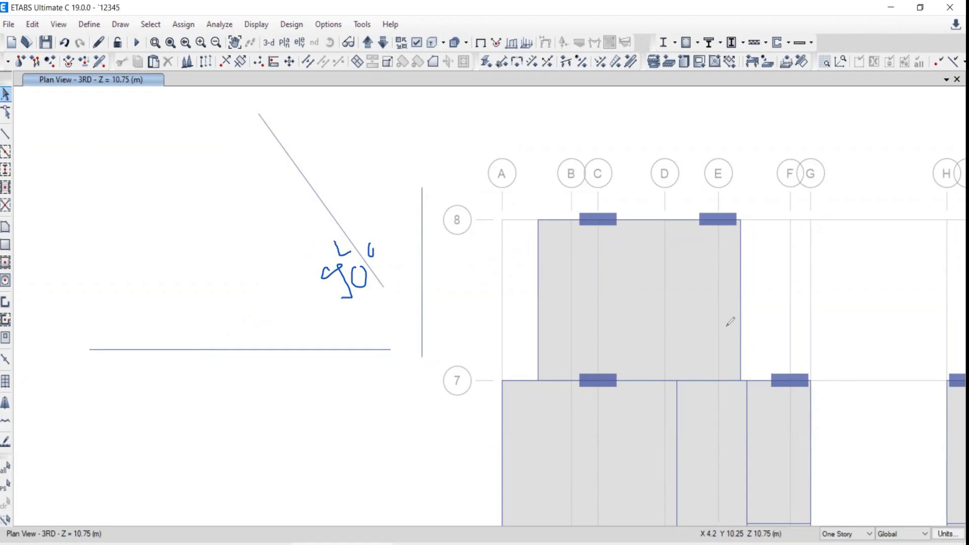
key("Escape")
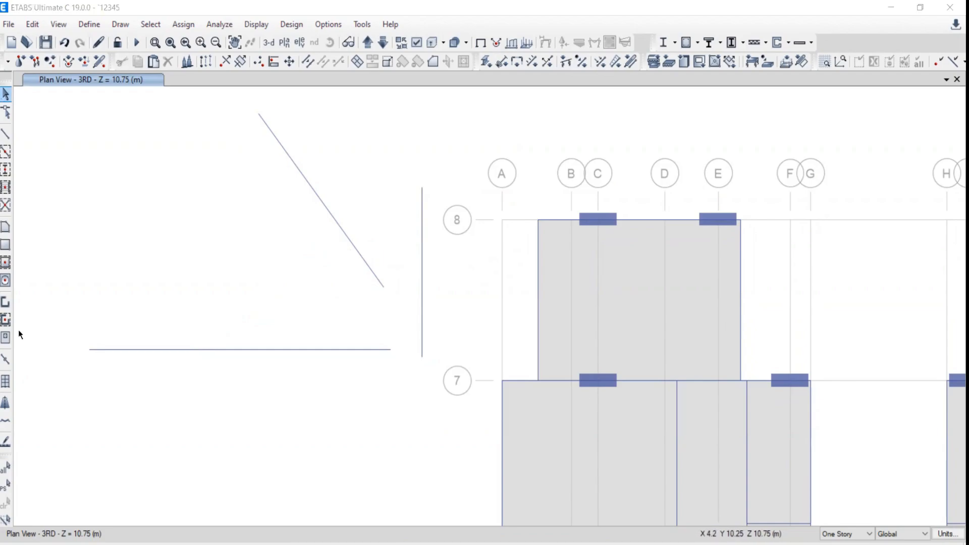
Step: Enable snapping to Perpendicular Projections in the Snap Options
left_click(5, 133)
key("Escape")
right_click(71, 207)
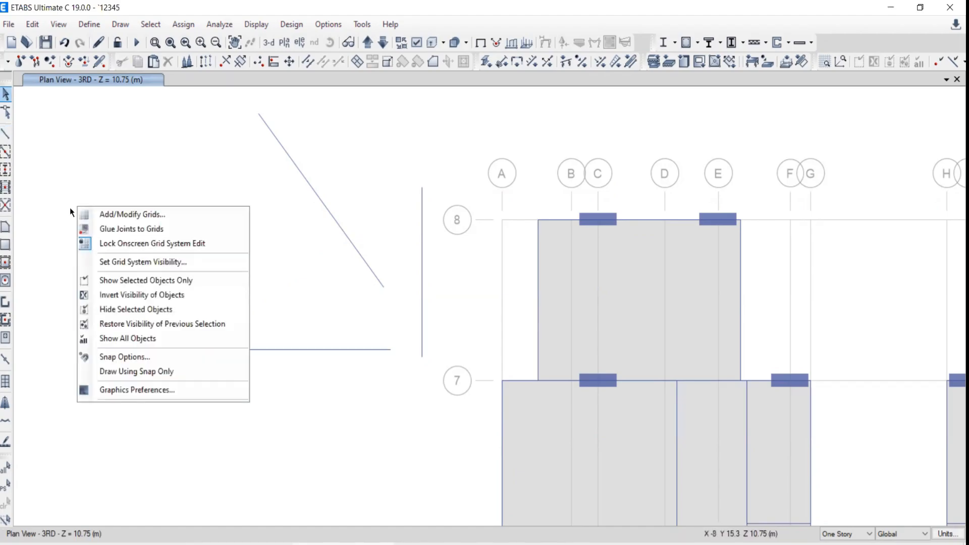
left_click(117, 355)
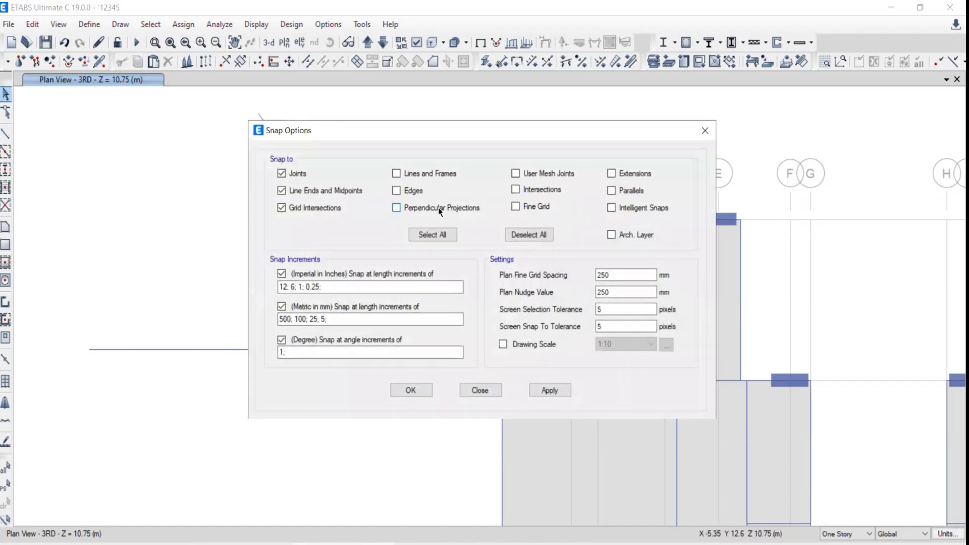
left_click(396, 208)
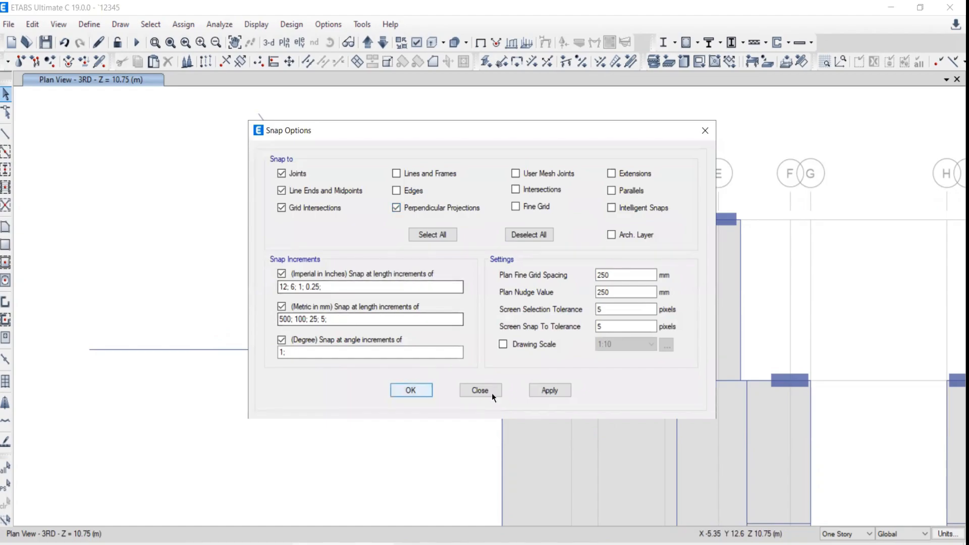
left_click(470, 391)
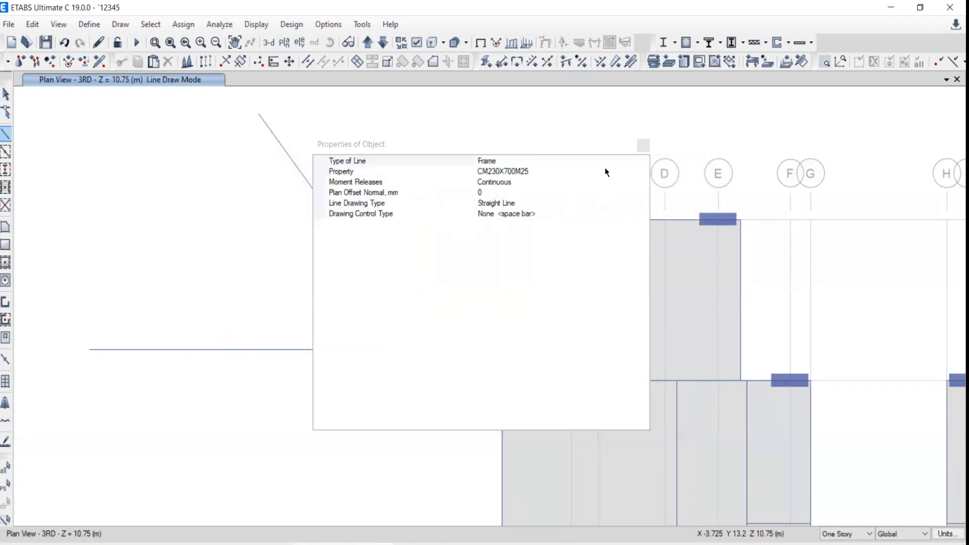
Step: Draw a frame from the horizontal frame to the sloped frame, ending at the perpendicular snap point
left_click(643, 145)
left_click(190, 350)
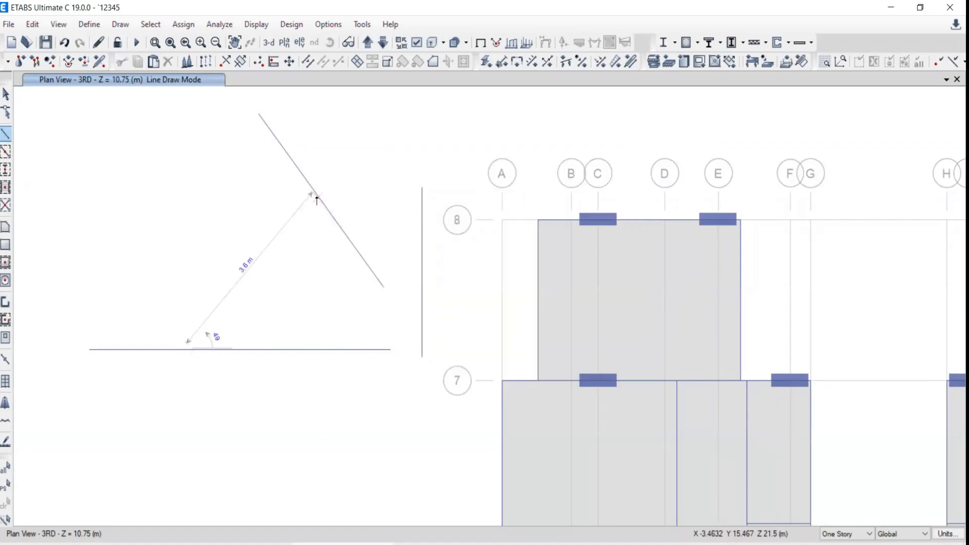
left_click(342, 232)
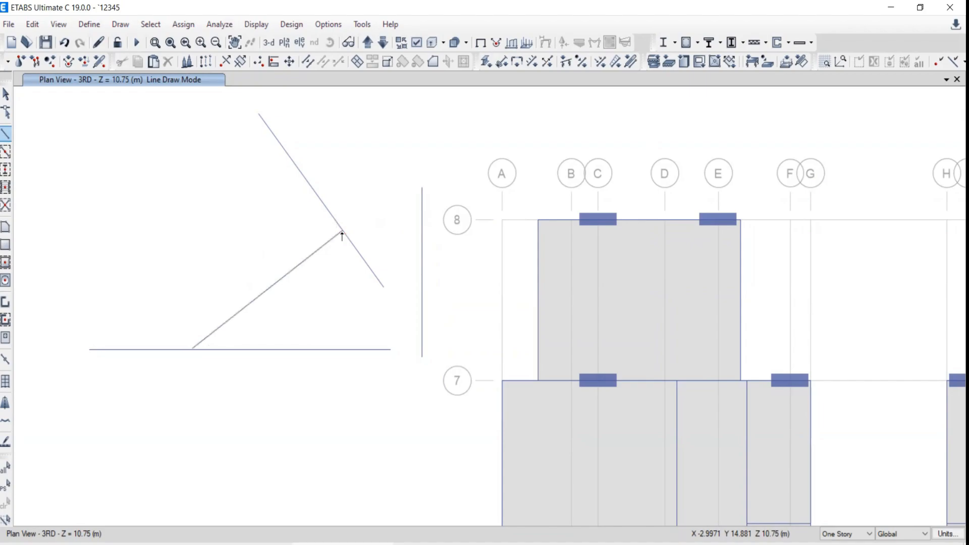
key("Escape")
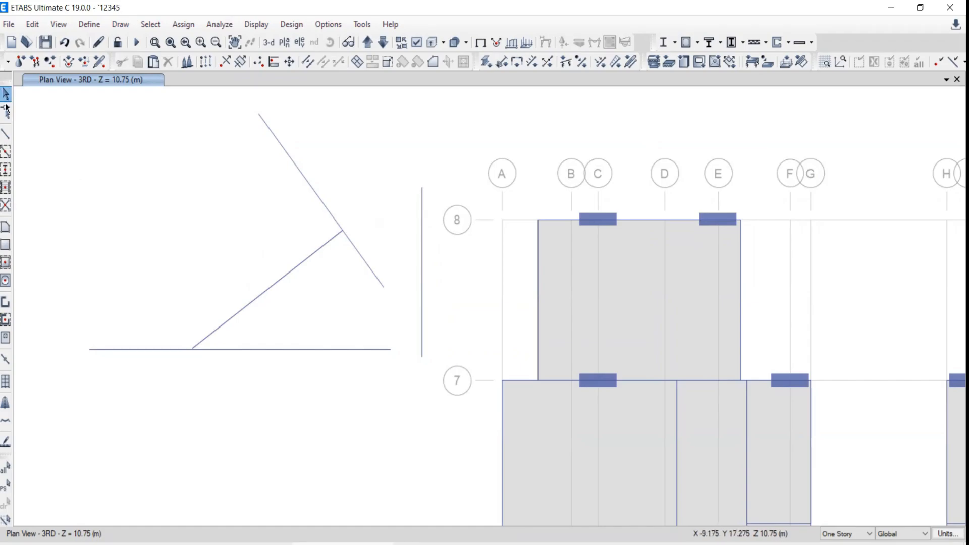
Step: Delete all the practice lines beside grid A, including the vertical one
left_click_drag(460, 116, 58, 400)
key("Delete")
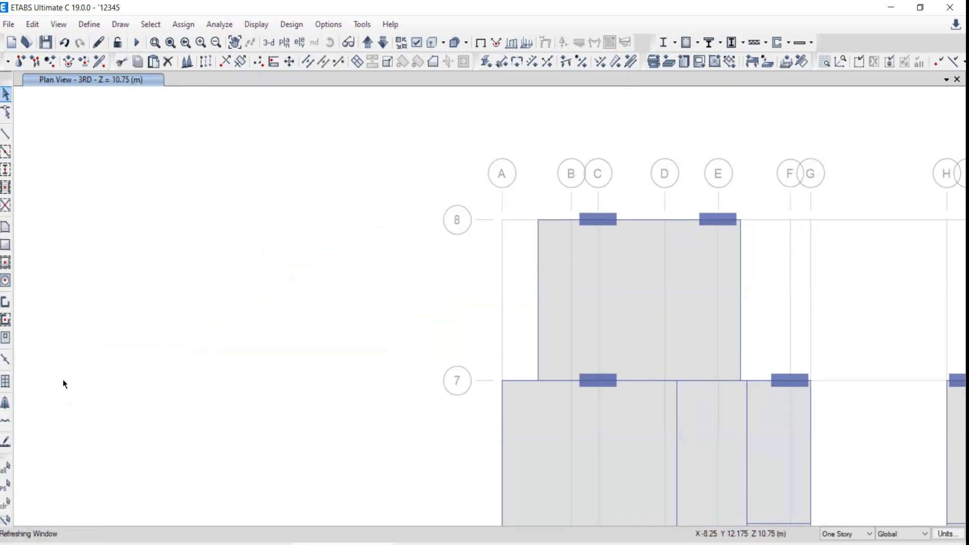
Step: Enable the Lines and Frames, Edges, Intersections and Parallels snaps in the Snap Options
right_click(262, 273)
left_click(288, 424)
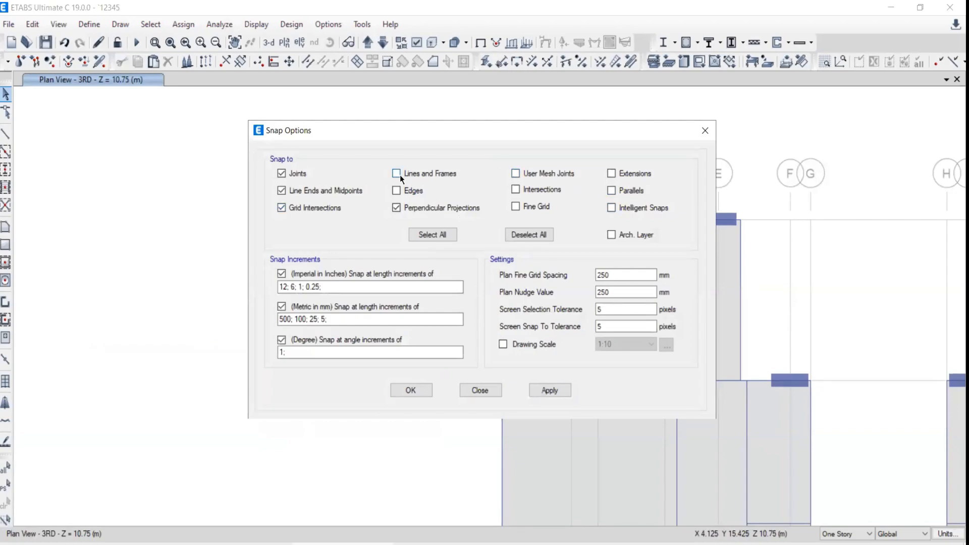
left_click(396, 173)
left_click(396, 189)
left_click(557, 389)
left_click(477, 390)
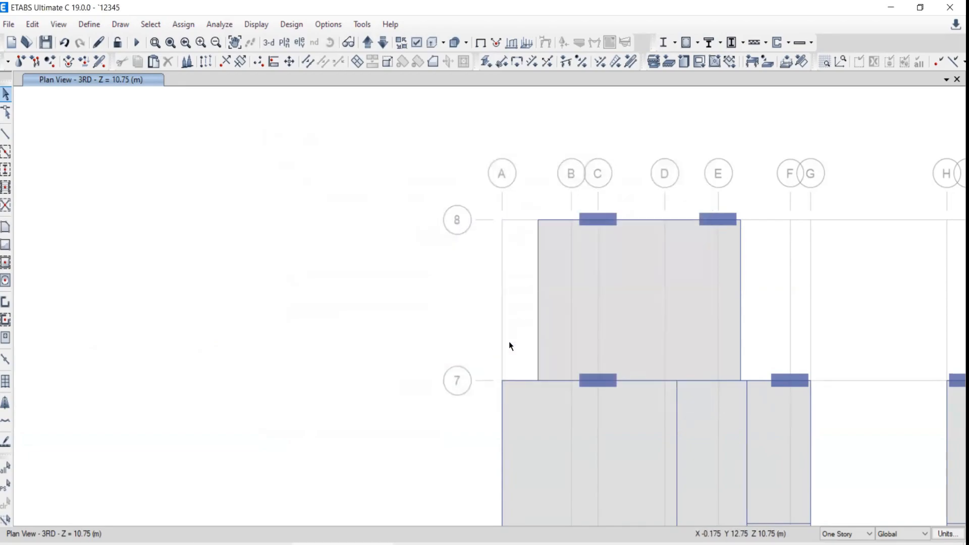
Step: Draw one long frame sloping upward toward grid A in the empty area beside the plan
left_click(6, 133)
left_click(96, 379)
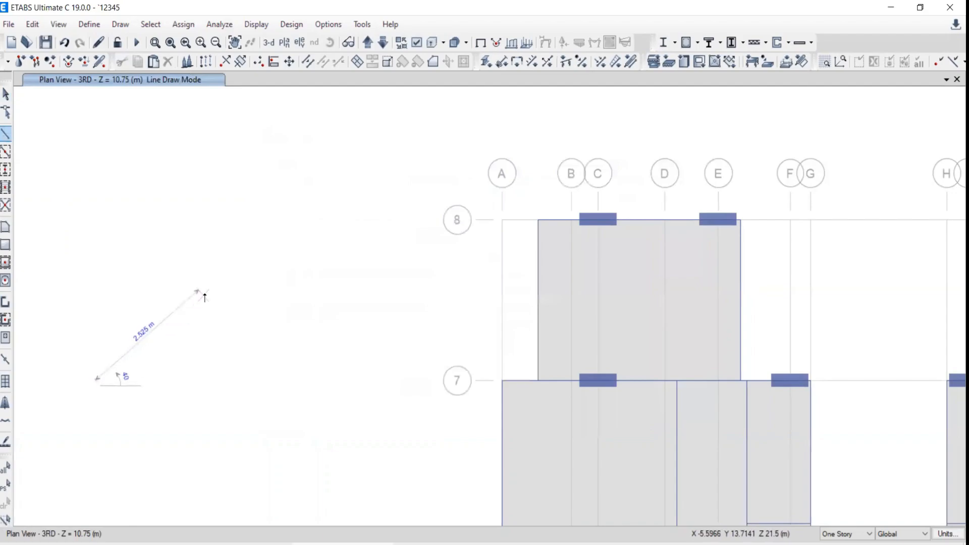
left_click(294, 170)
key("Return")
Step: Try to draw a second frame parallel to the sloped frame, and clear the practice line
left_click(151, 416)
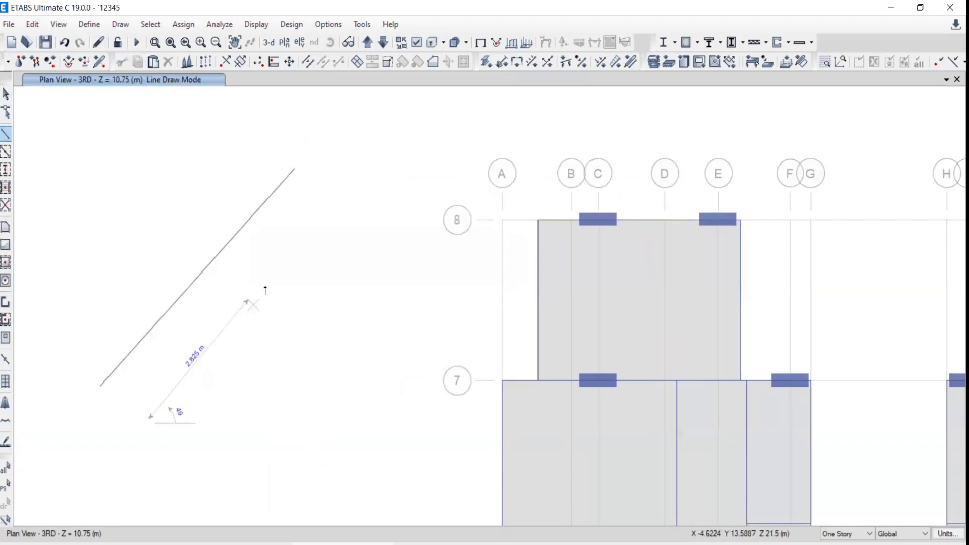
key("Escape")
left_click(199, 329)
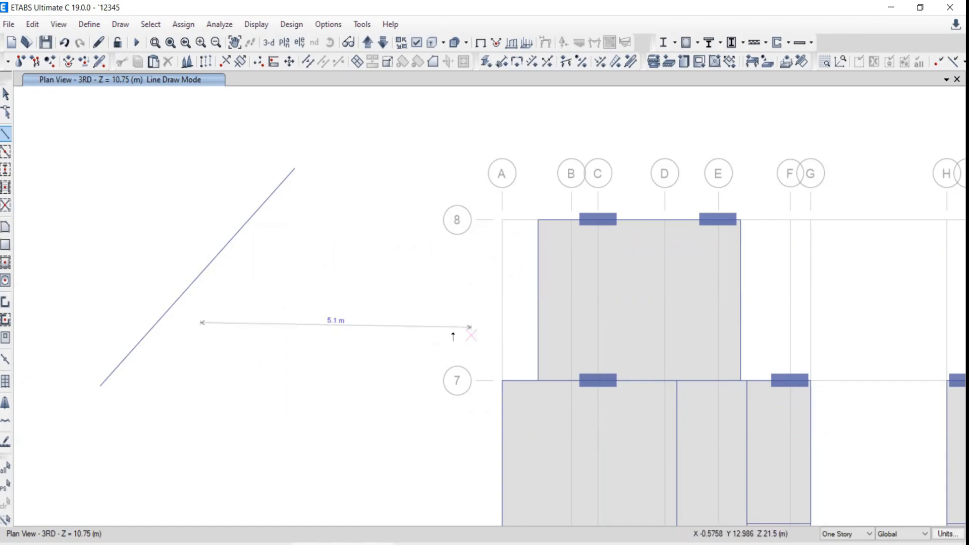
key("Escape")
key("Escape")
Step: Check which object snaps are enabled in the Snap Options, including Parallels
right_click(146, 220)
left_click(184, 371)
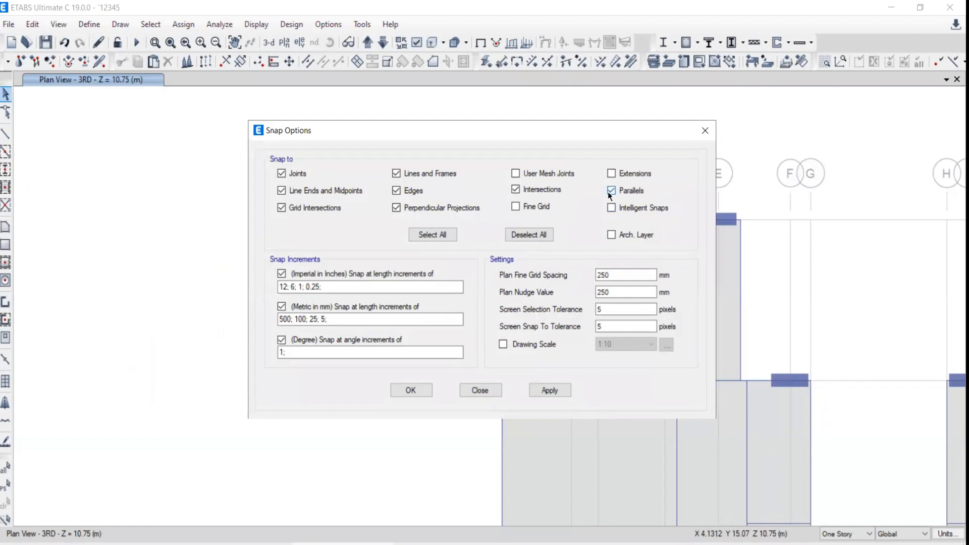
left_click(705, 131)
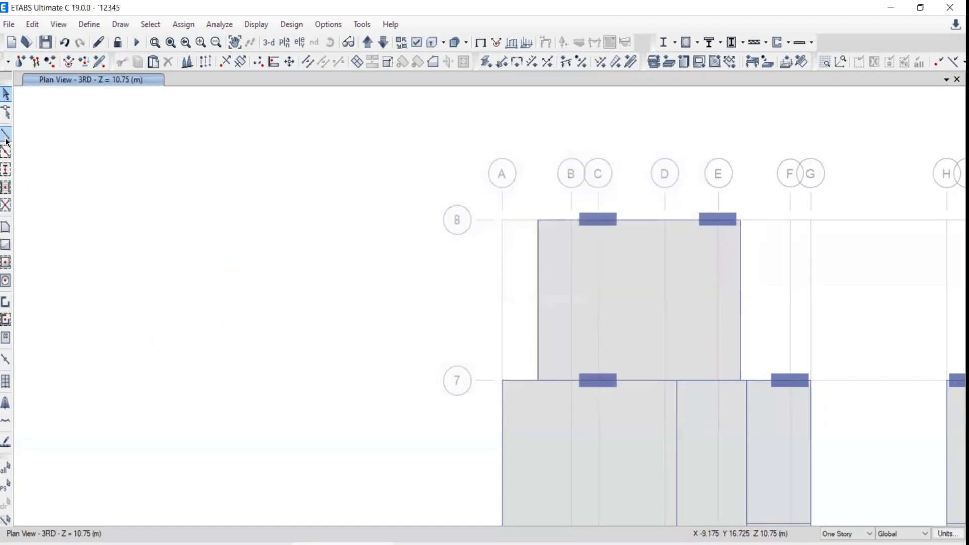
left_click(5, 133)
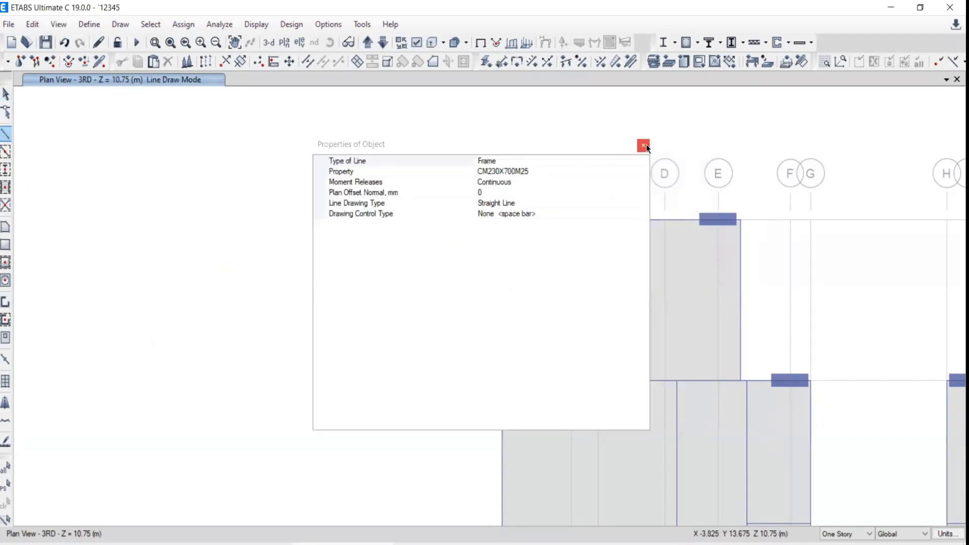
left_click(554, 172)
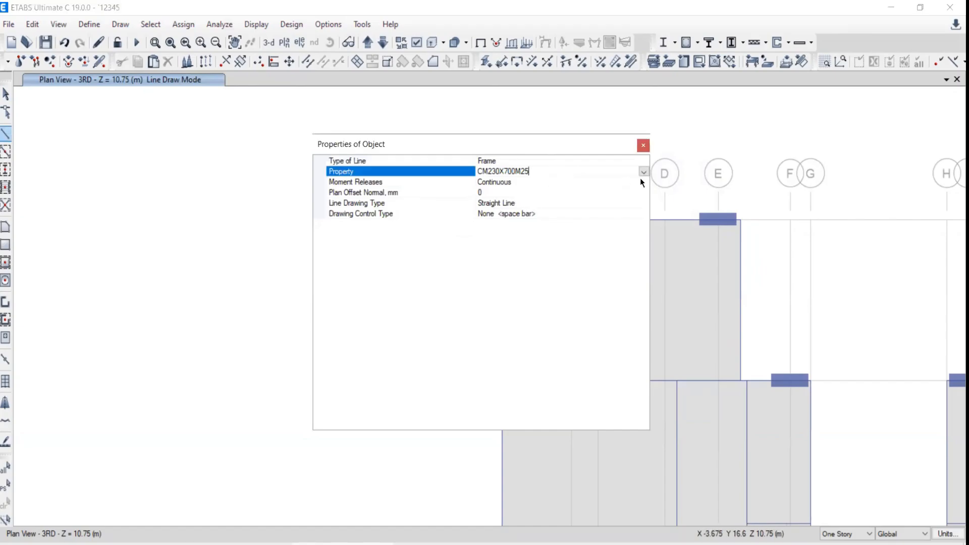
left_click(644, 172)
left_click(505, 190)
key("alt+Tab")
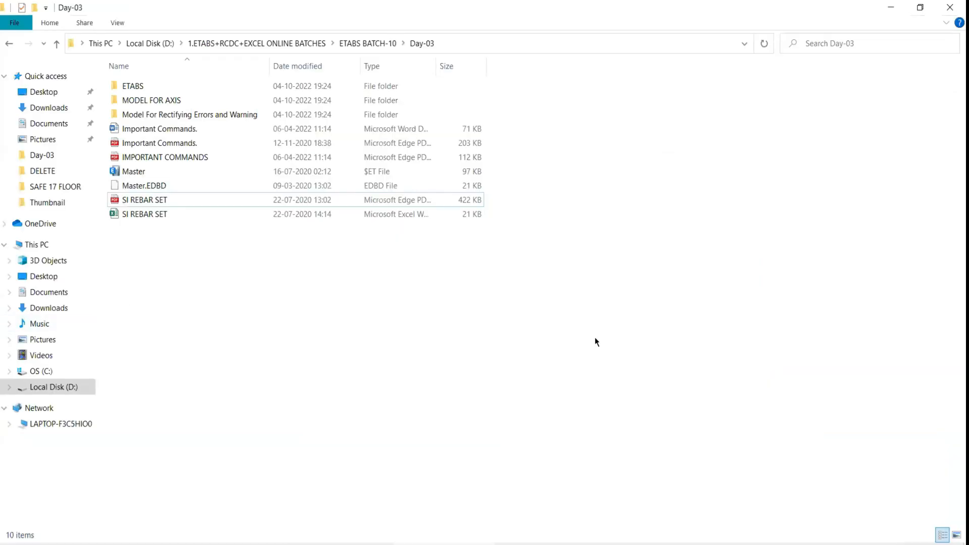
key("alt+Tab")
left_click(5, 95)
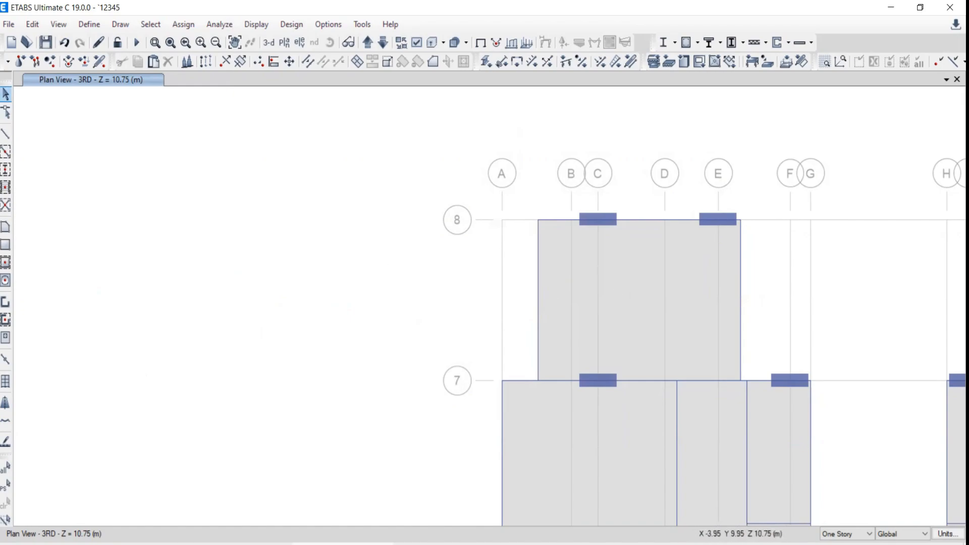
Step: Draw a short sloped frame in the empty area beside the plan, and try to draw a longer frame next to it
left_click_drag(534, 300, 541, 312)
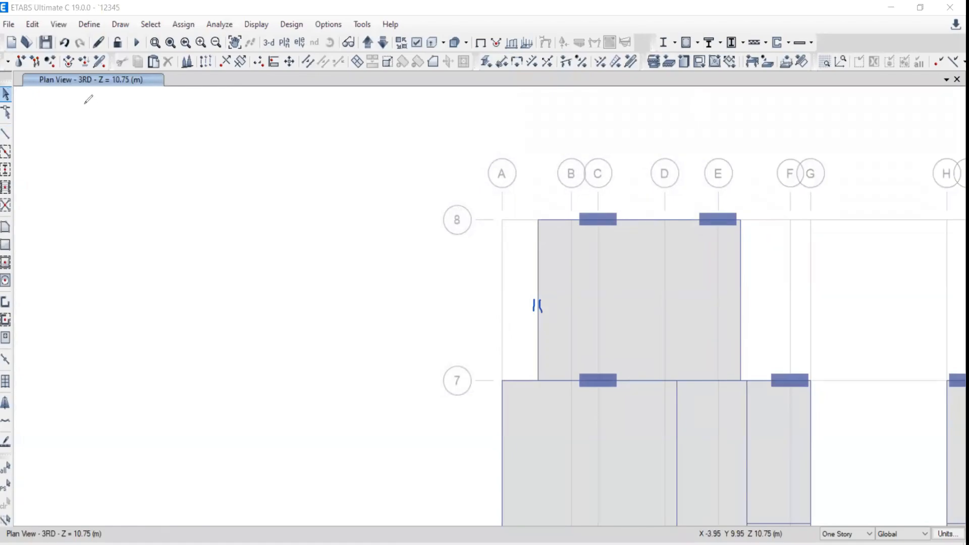
left_click(5, 133)
left_click(59, 357)
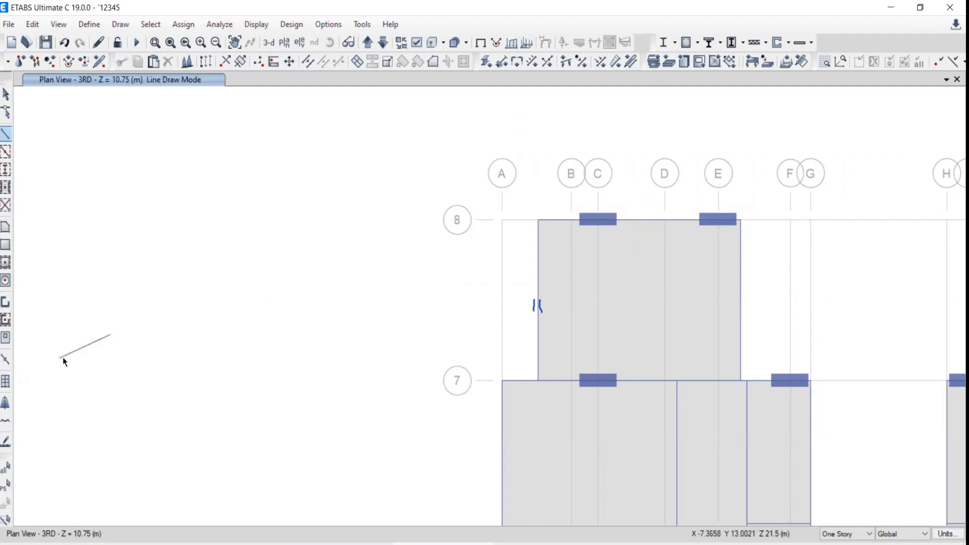
left_click(108, 334)
key("Escape")
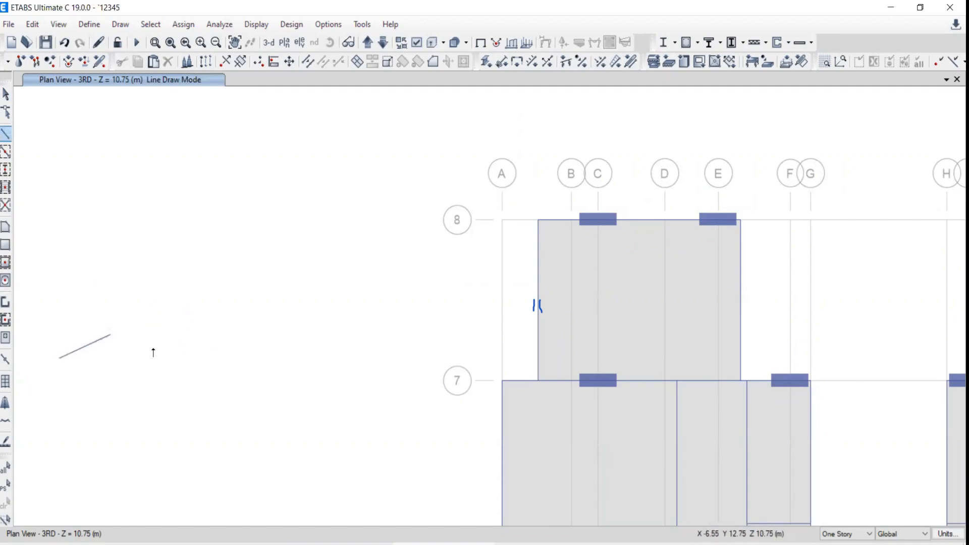
left_click(152, 341)
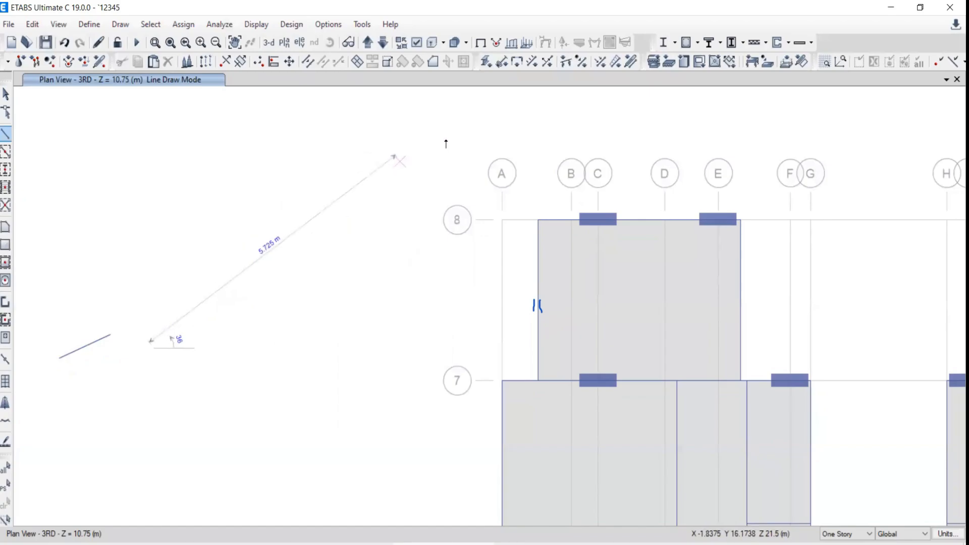
key("Escape")
Step: Try again to draw a frame parallel to the short sloped frame, and recheck the enabled snaps in the Snap Options
right_click(140, 213)
left_click(170, 370)
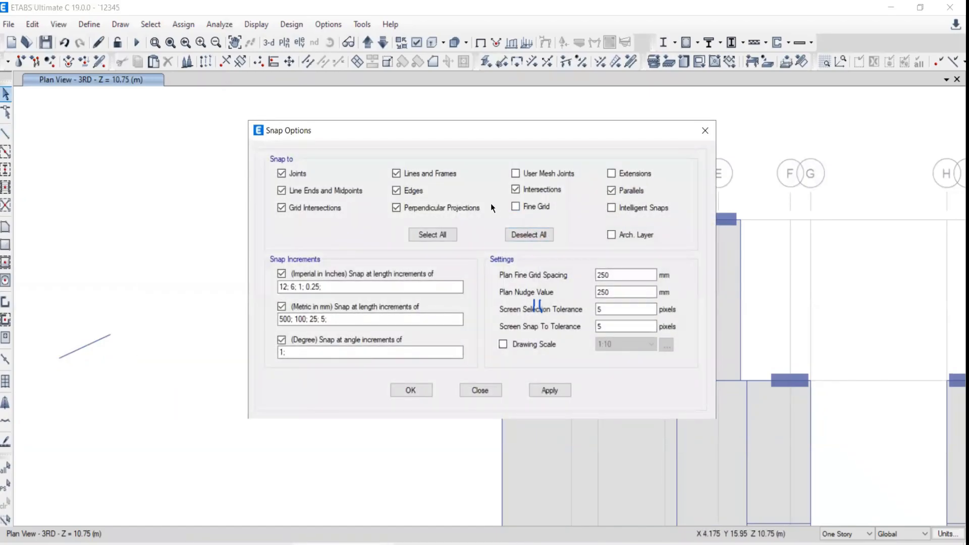
left_click(646, 146)
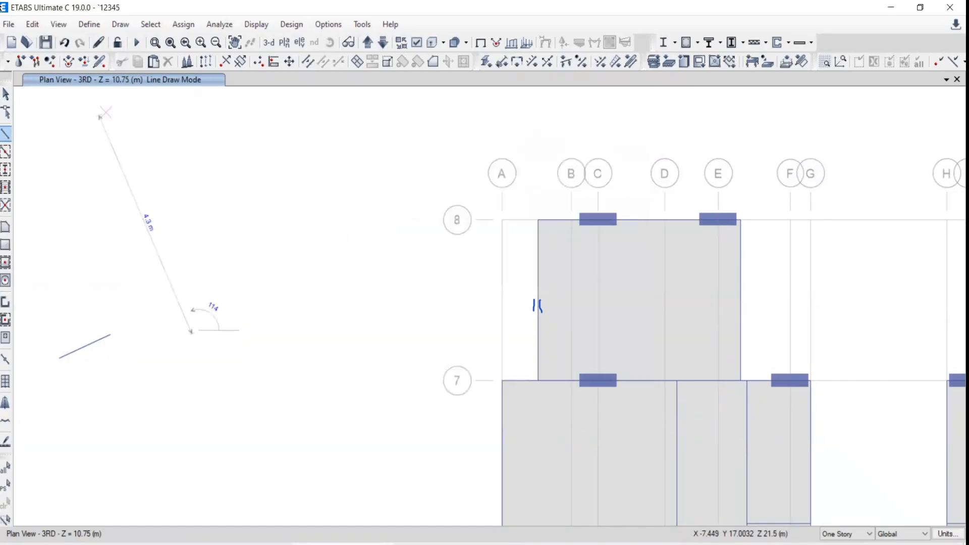
key("Escape")
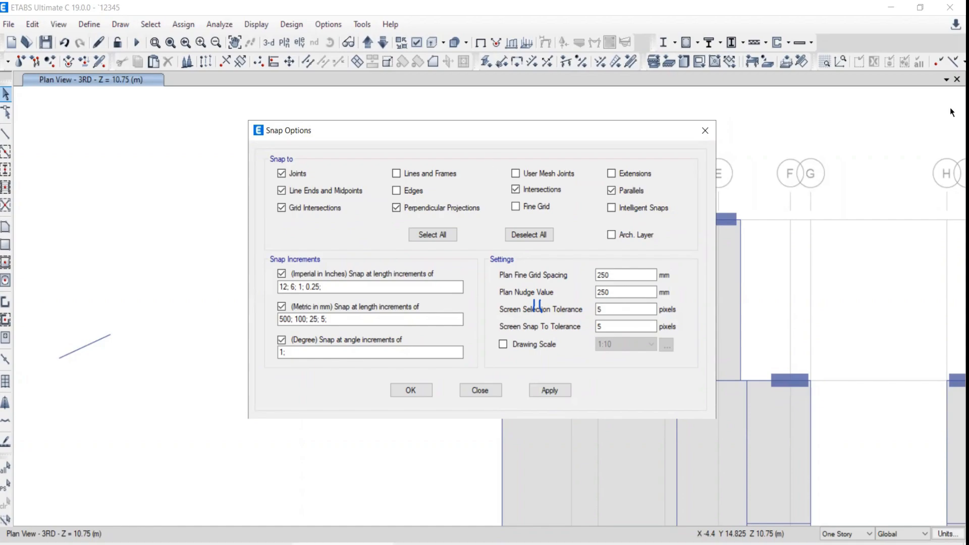
left_click(705, 130)
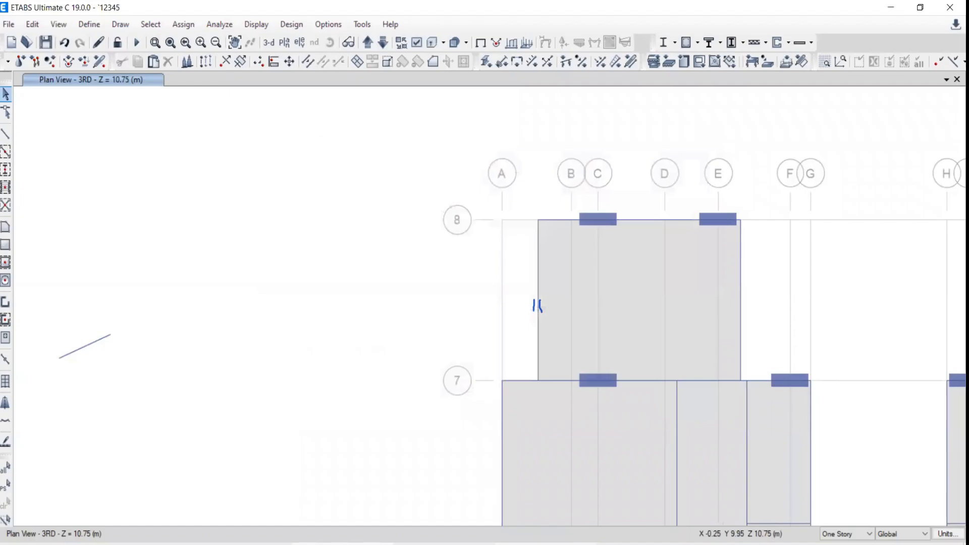
Step: Switch to IMPORTANT COMMANDS.pdf in the browser and look up topic 16, the set display option
key("alt+Tab")
scroll(140, 408, "down", 2)
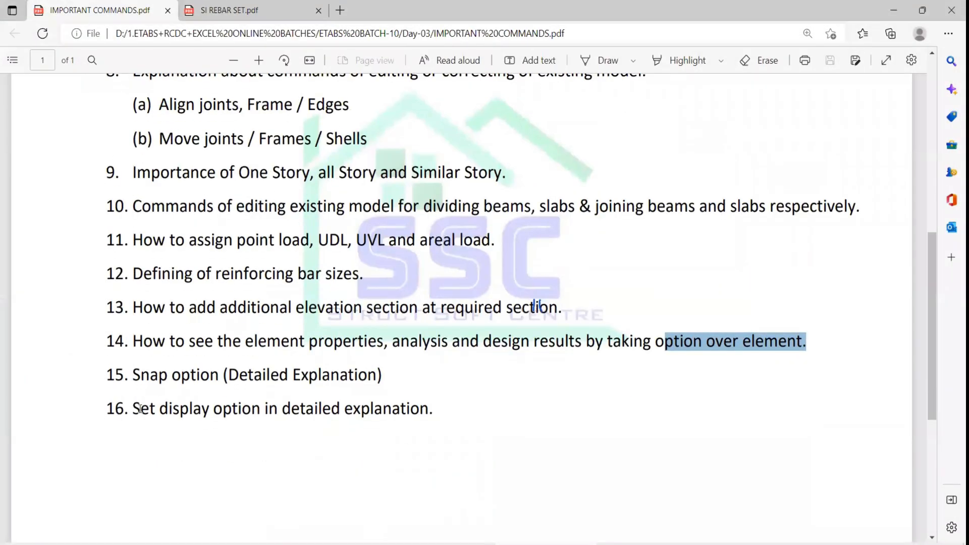
left_click_drag(132, 408, 430, 407)
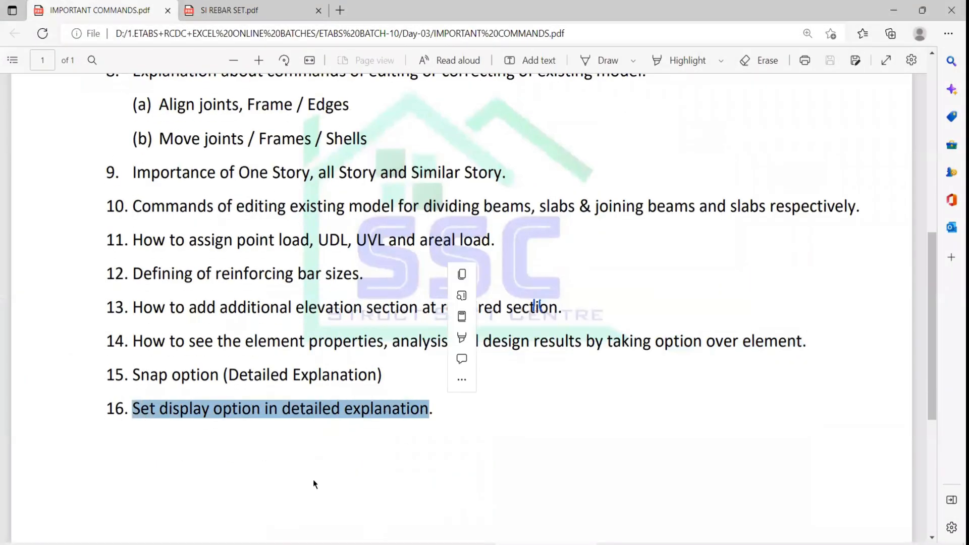
left_click(292, 468)
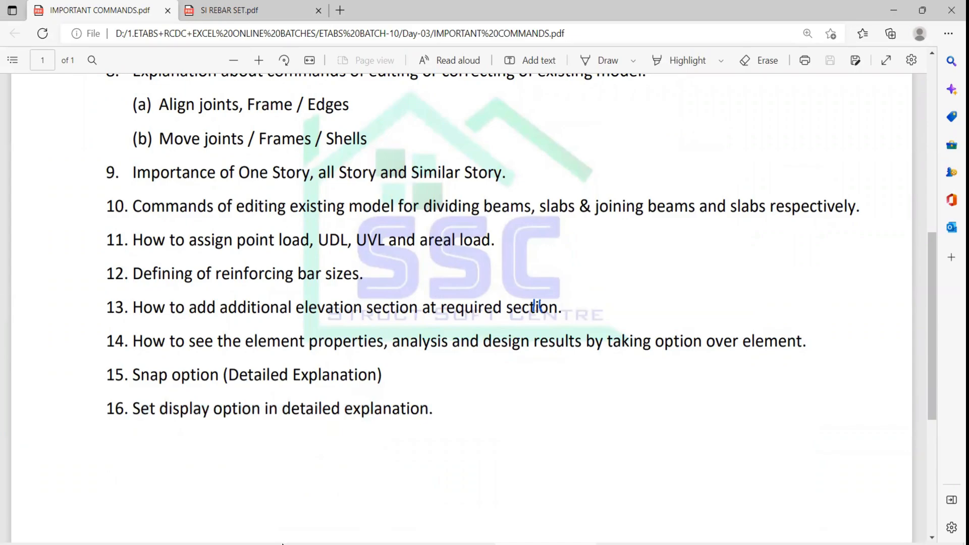
Step: Switch back to ETABS and delete the short sloped practice frame beside the plan
key("alt+Tab")
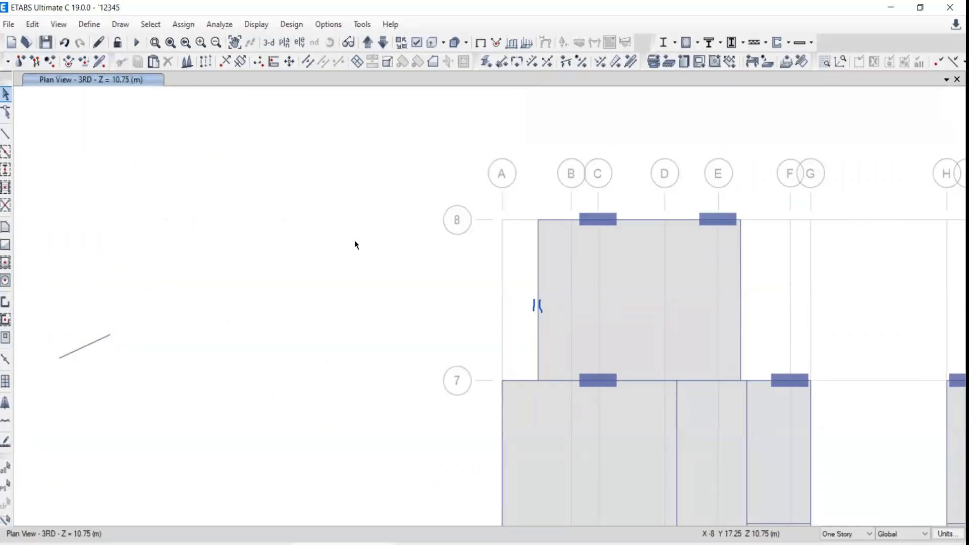
left_click_drag(149, 294, 24, 405)
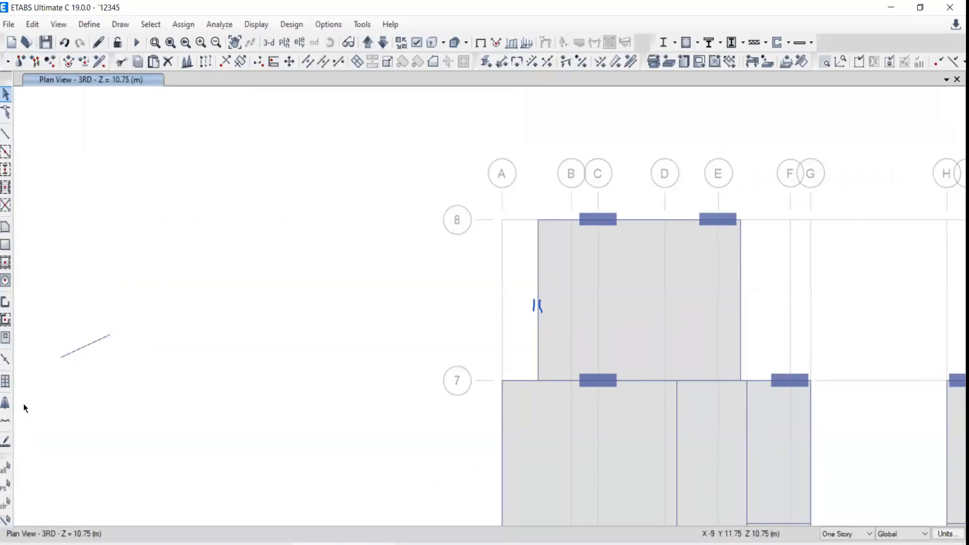
key("Delete")
Step: Display the model in a 3-D view and hide its grid system
scroll(268, 332, "down", 4)
scroll(341, 449, "up", 2)
left_click(269, 43)
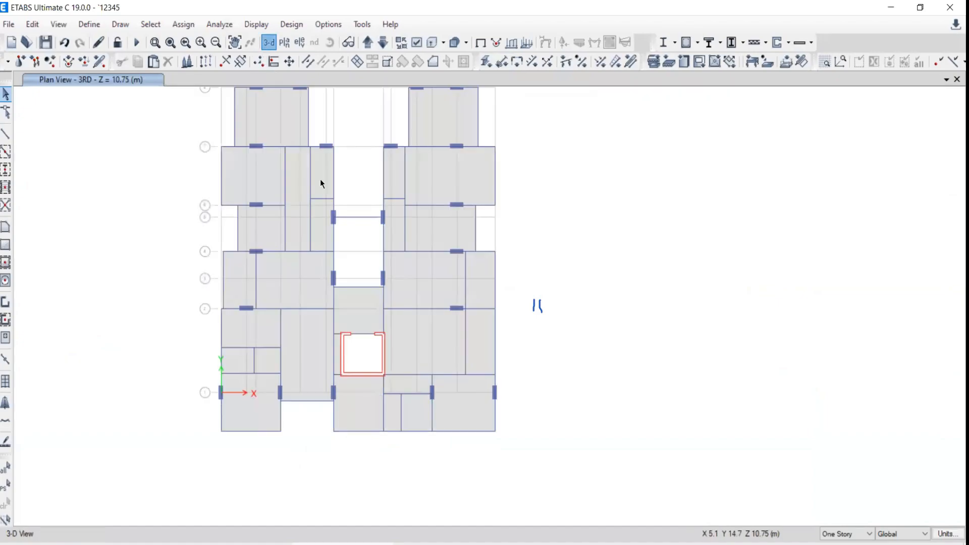
right_click(85, 188)
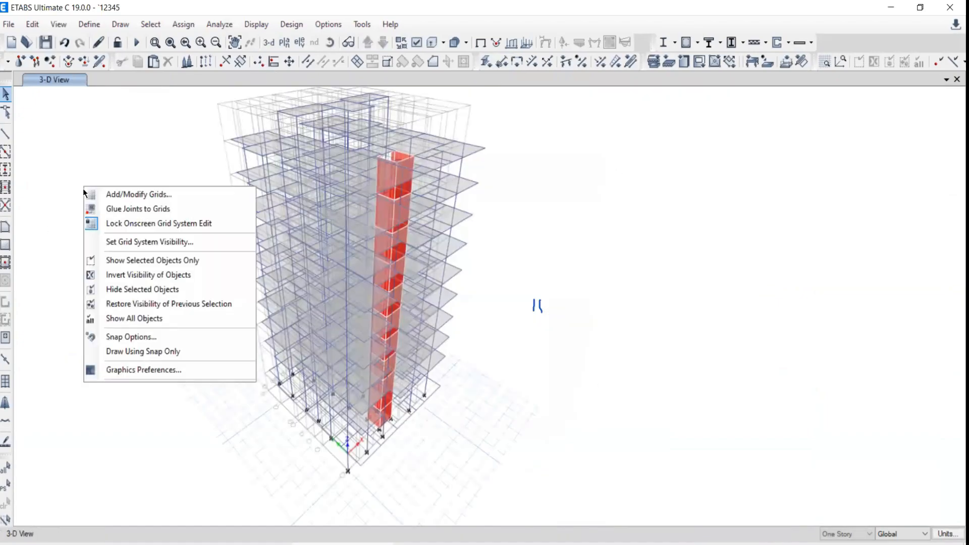
left_click(116, 242)
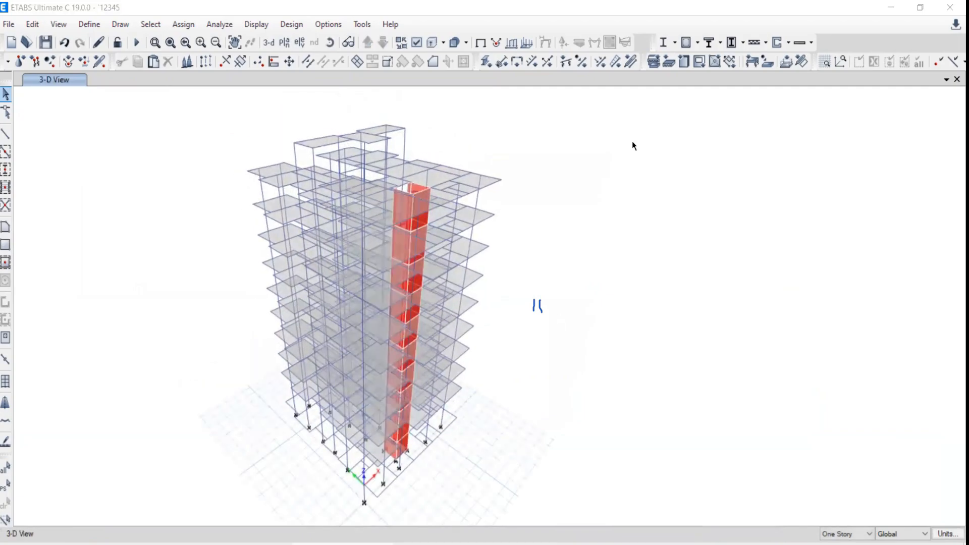
middle_click_drag(325, 238, 342, 216)
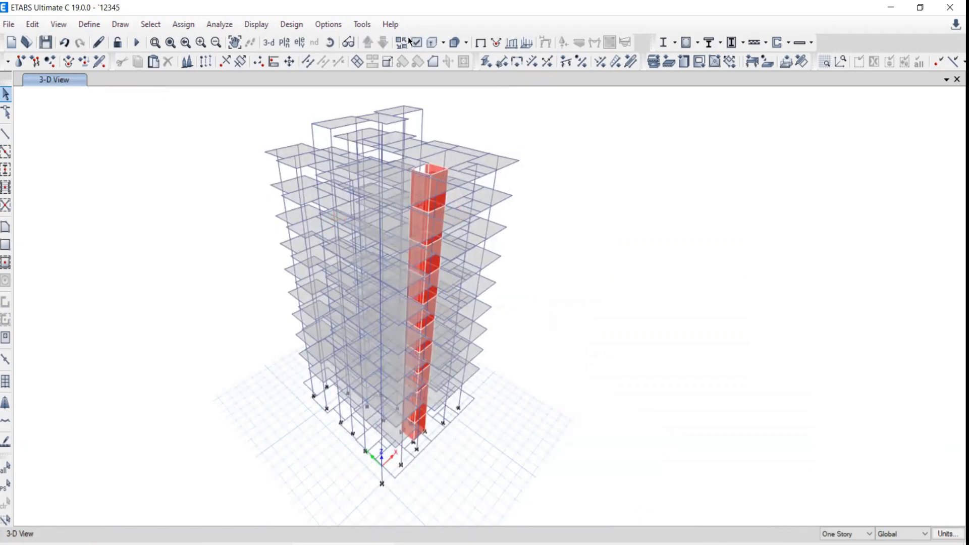
Step: Examine the General, Object Assignments and Other Assignments settings in the Set View Options without changing them
left_click(58, 25)
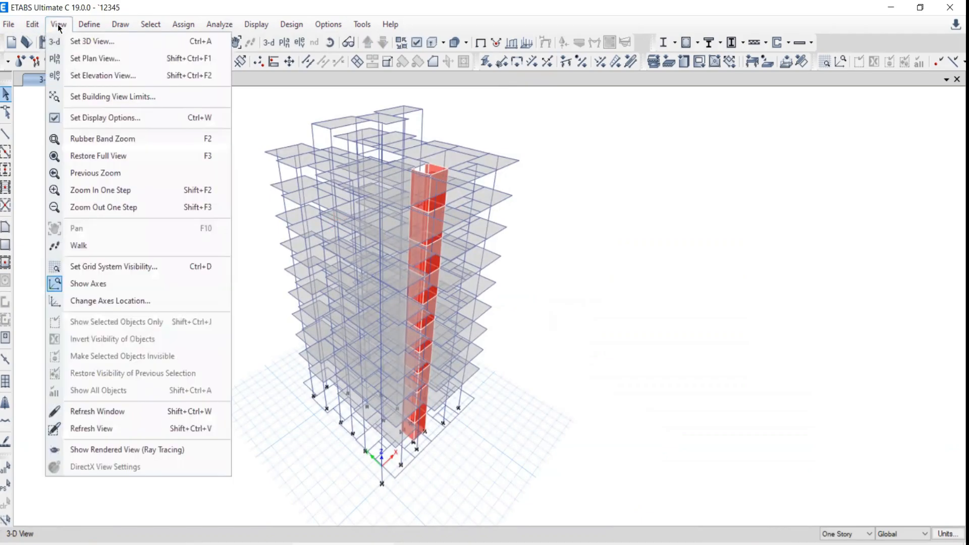
left_click(83, 119)
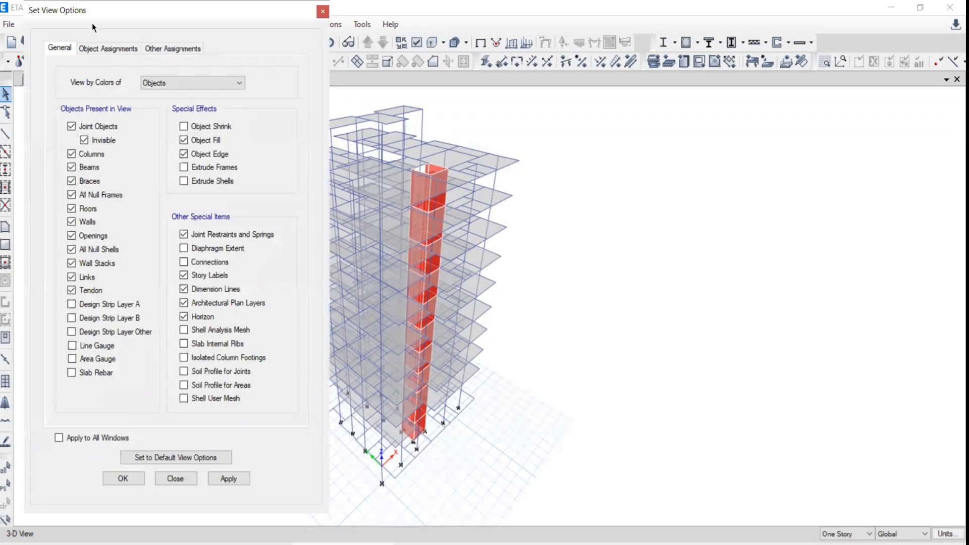
left_click_drag(85, 9, 359, 15)
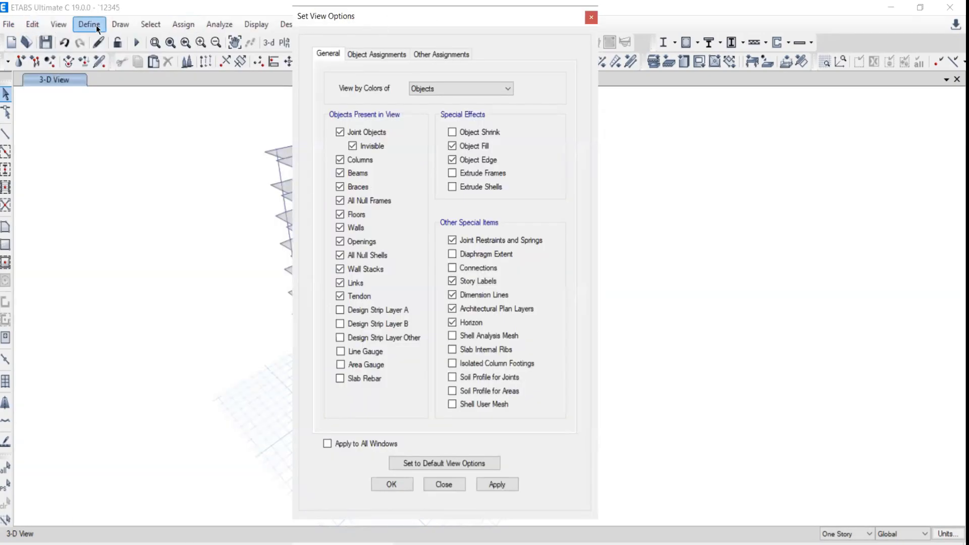
left_click(591, 17)
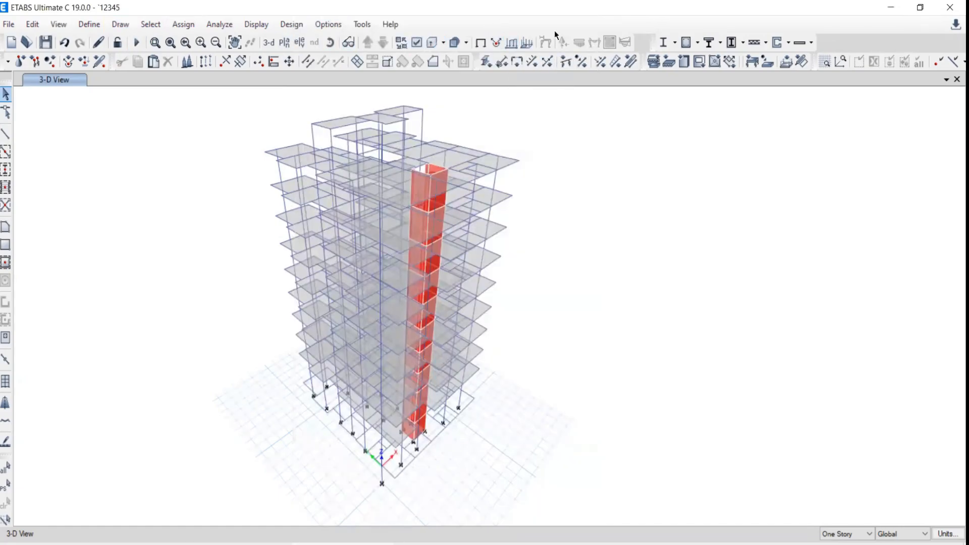
left_click(415, 44)
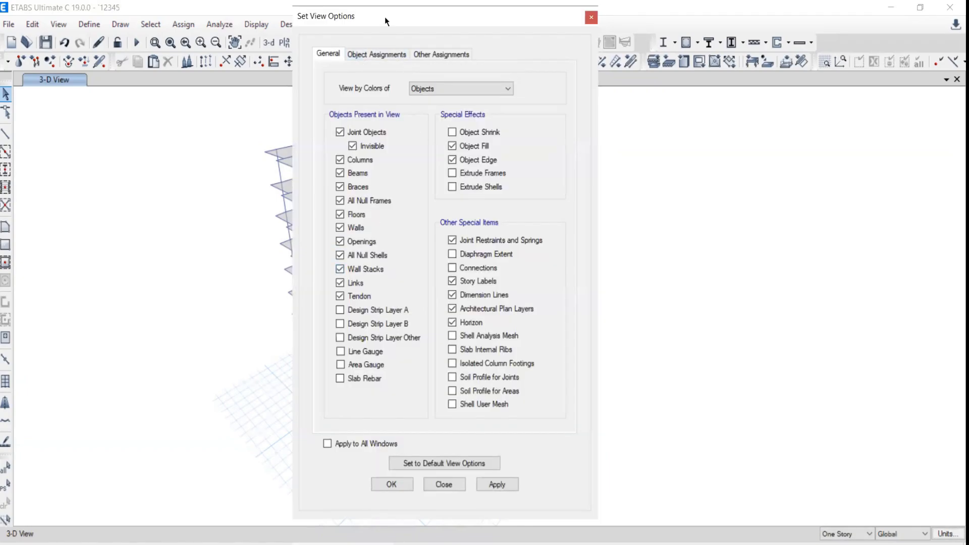
left_click_drag(385, 17, 167, 43)
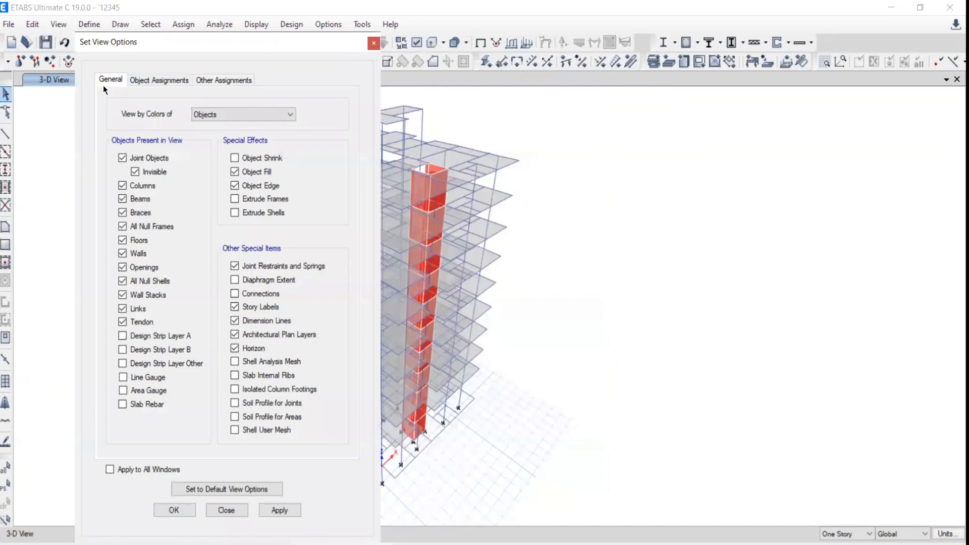
left_click(160, 80)
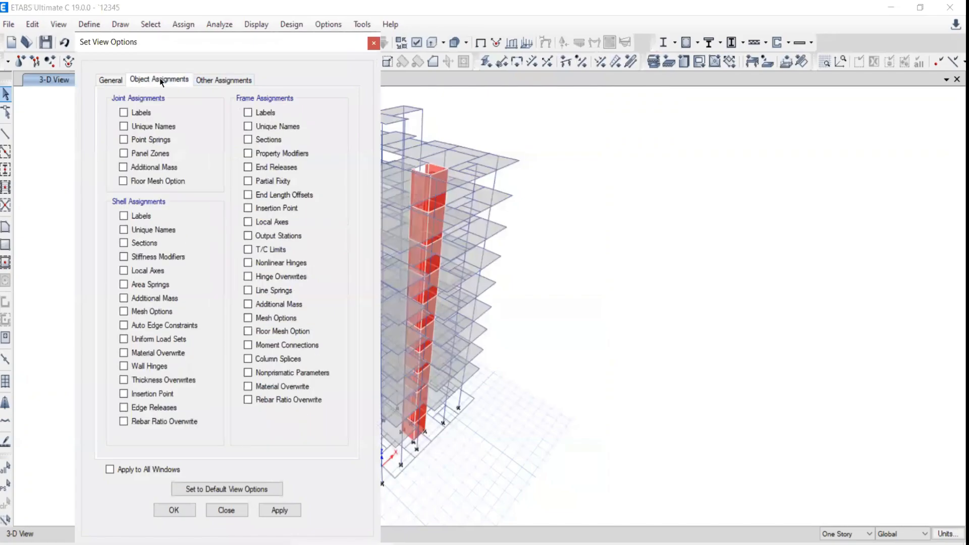
left_click(215, 81)
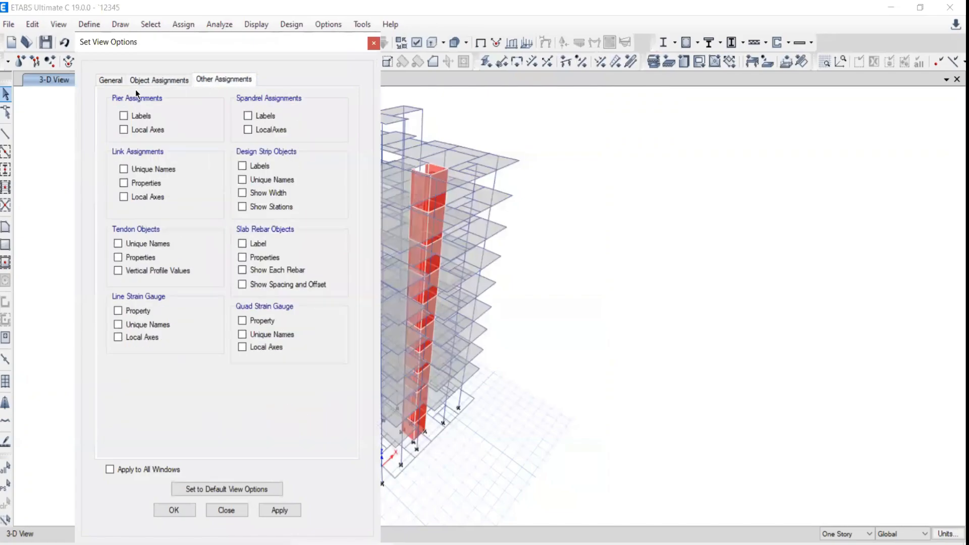
left_click(109, 81)
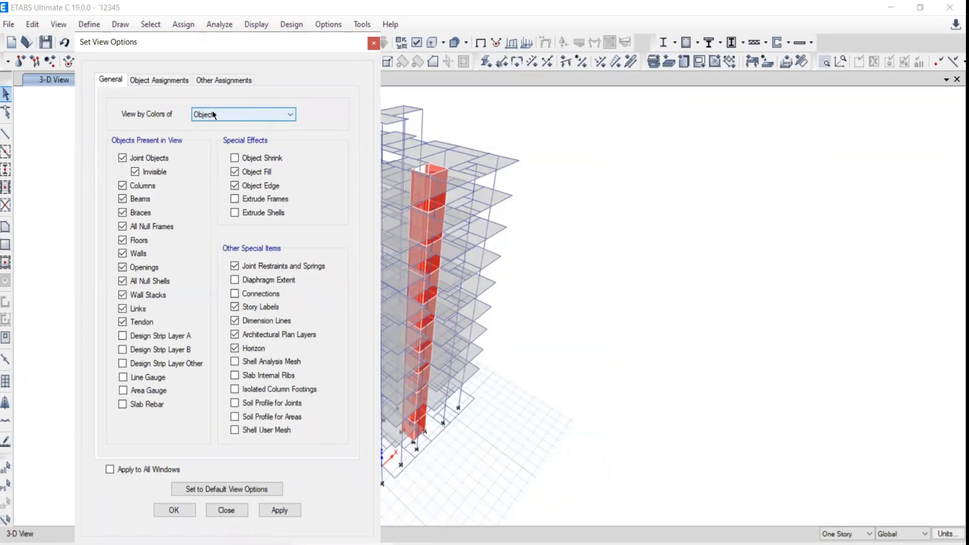
left_click(374, 43)
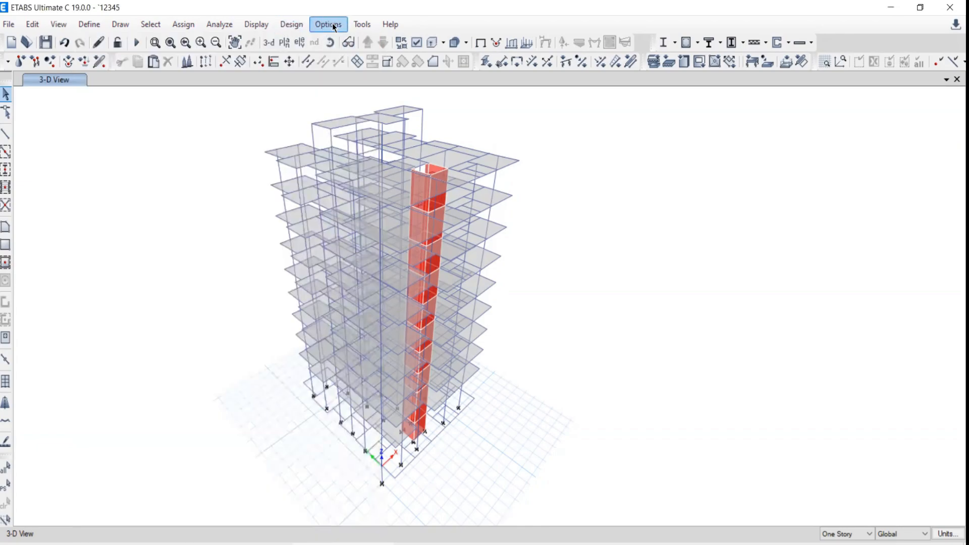
Step: Set the display colour of walls to black in the graphics display colours
left_click(333, 28)
mouse_move(355, 161)
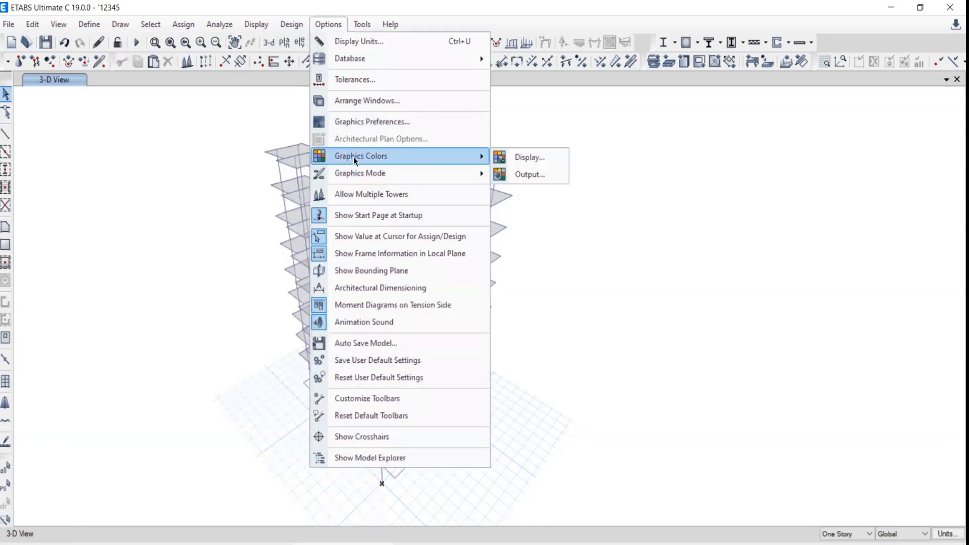
left_click(529, 158)
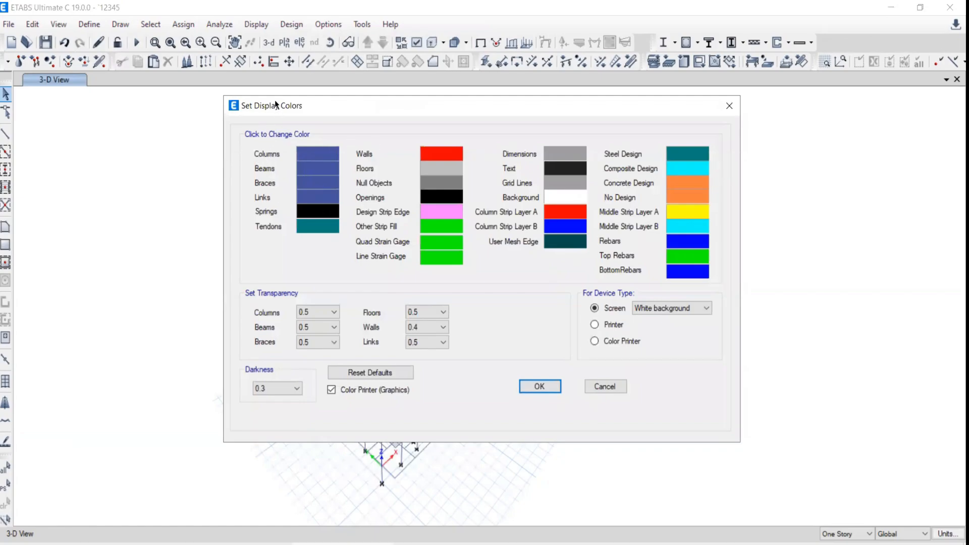
left_click_drag(277, 106, 593, 76)
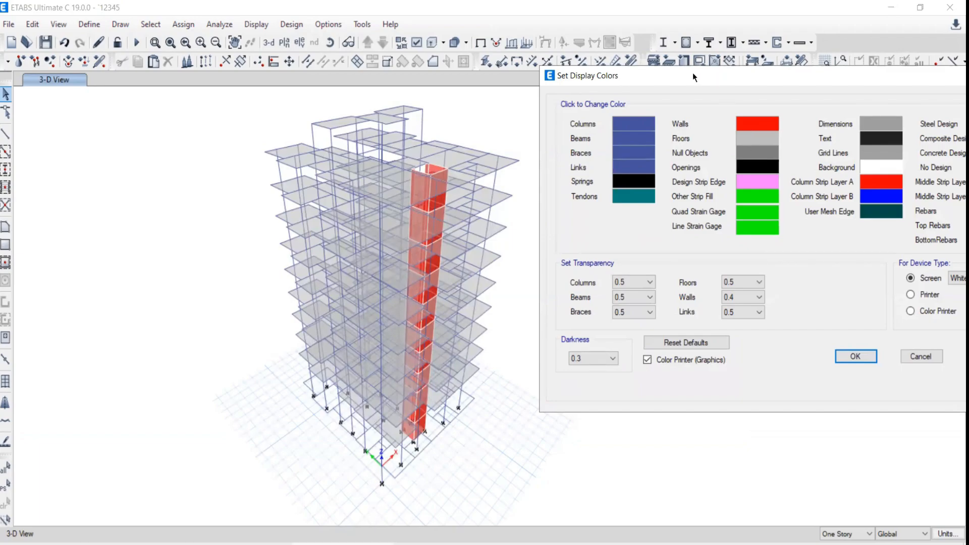
left_click_drag(693, 73, 594, 80)
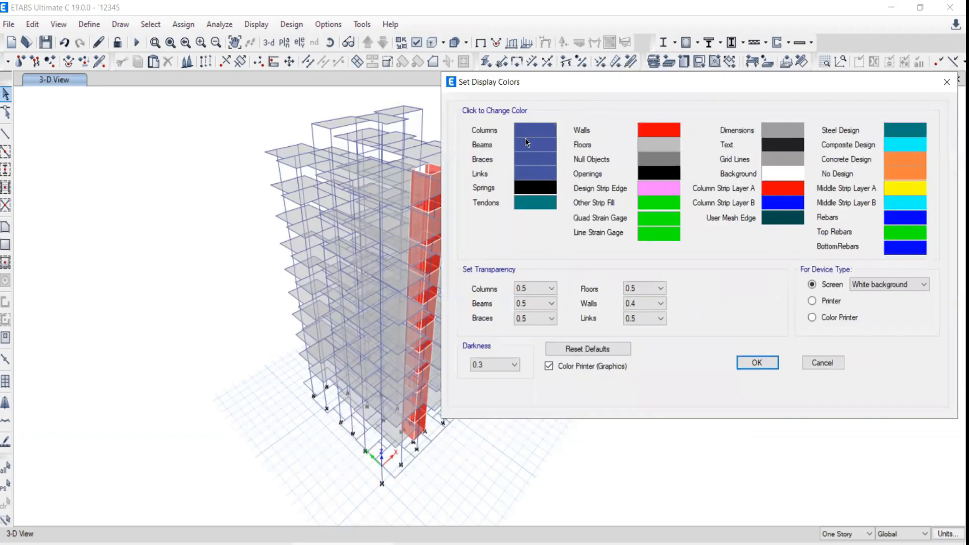
left_click(648, 132)
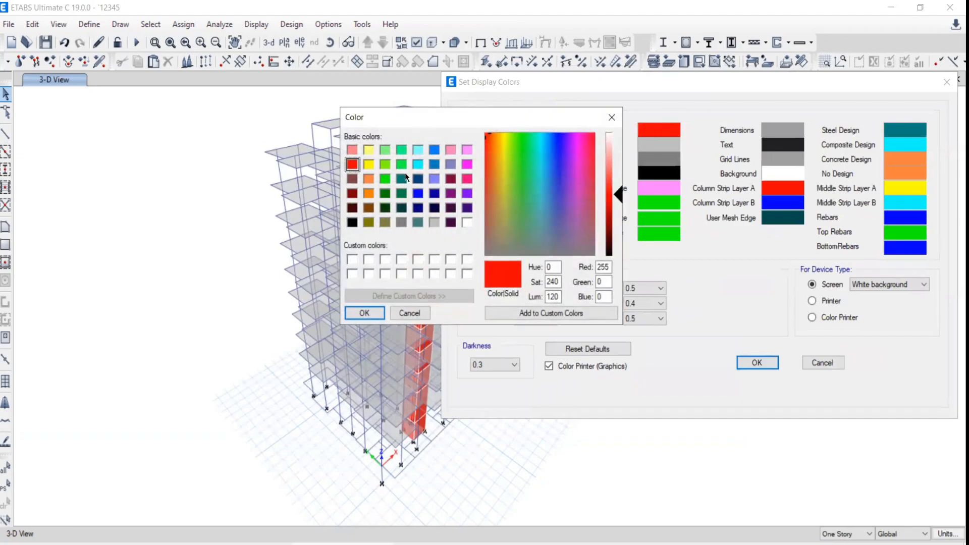
left_click(352, 222)
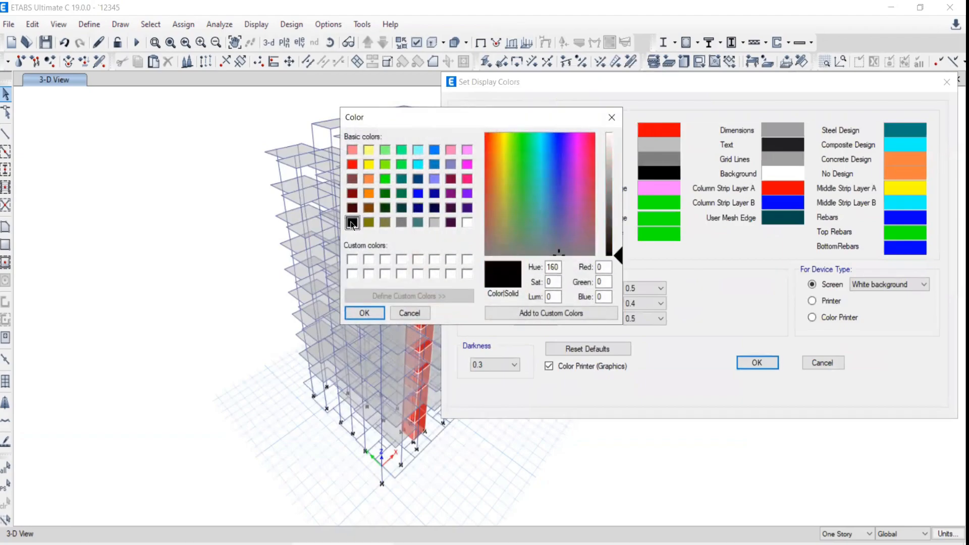
left_click(364, 315)
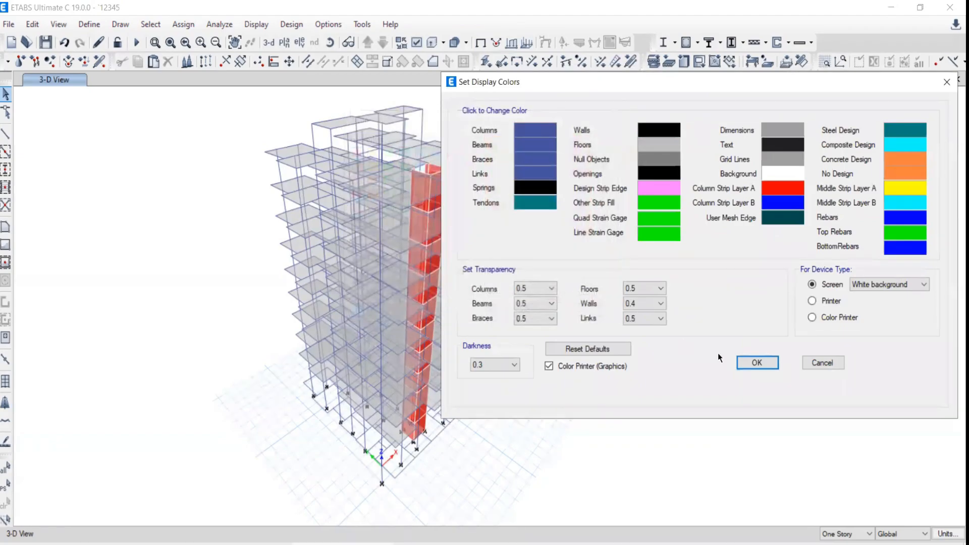
left_click(756, 363)
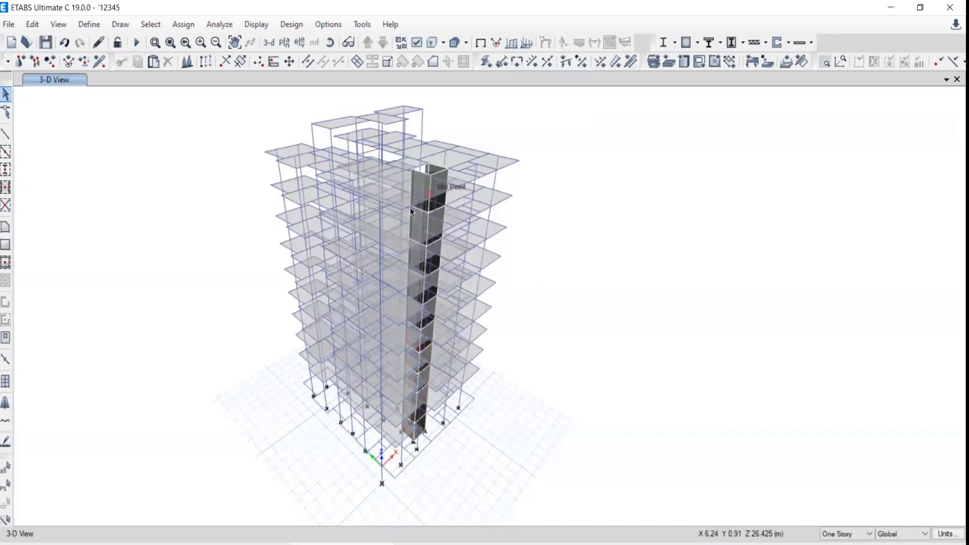
Step: Check the colour scheme setting of the 3-D view in the Set View Options without changing it
left_click(416, 42)
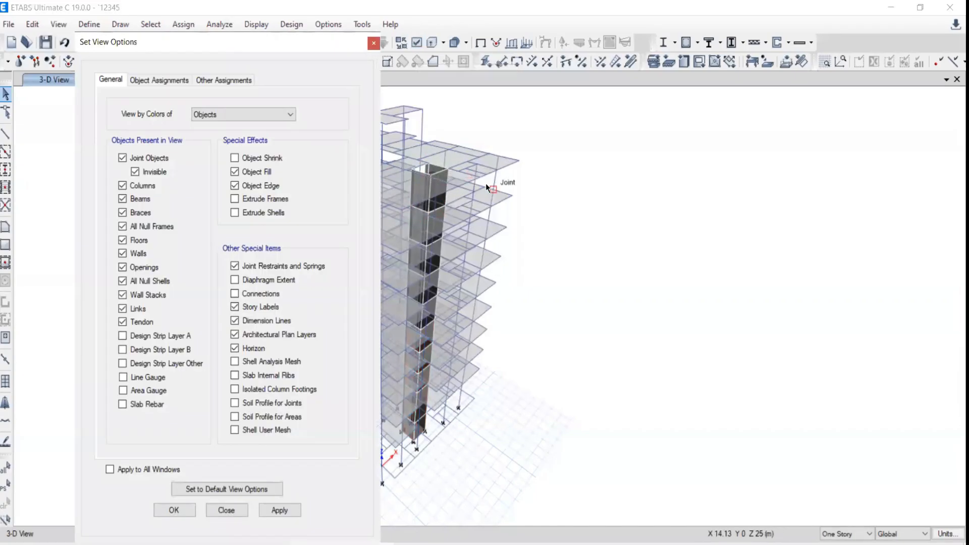
middle_click_drag(487, 185, 651, 167)
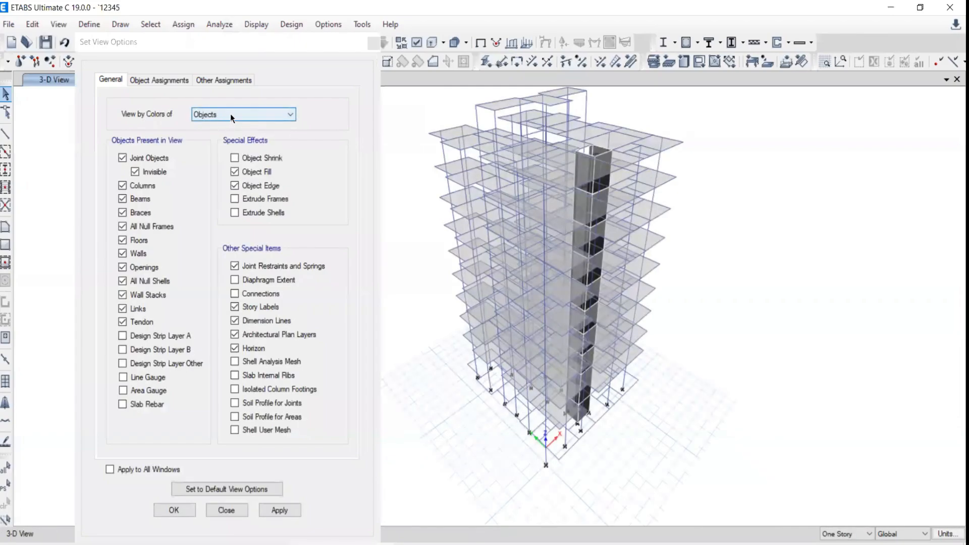
left_click(374, 43)
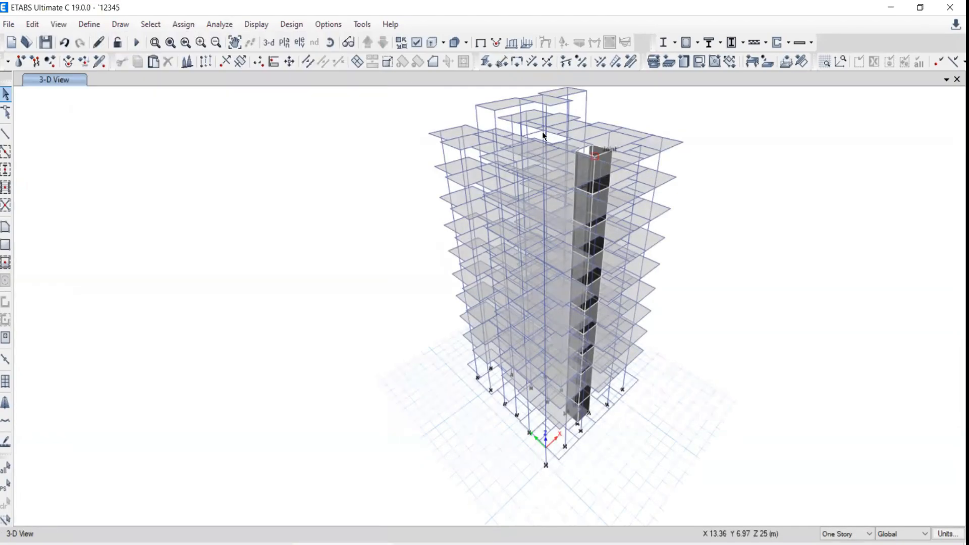
Step: Set the display colour of beams to dark green in the graphics display colours
left_click(319, 25)
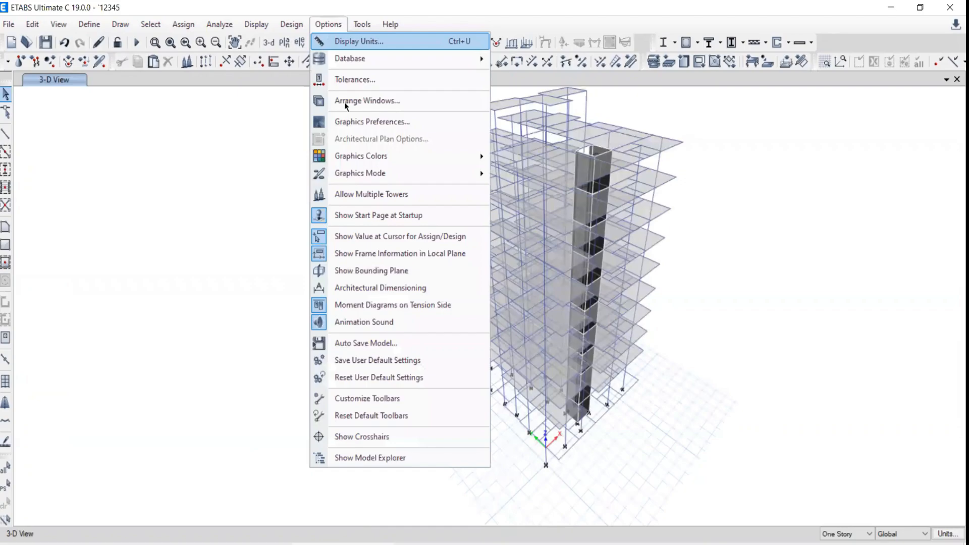
mouse_move(404, 156)
left_click(522, 155)
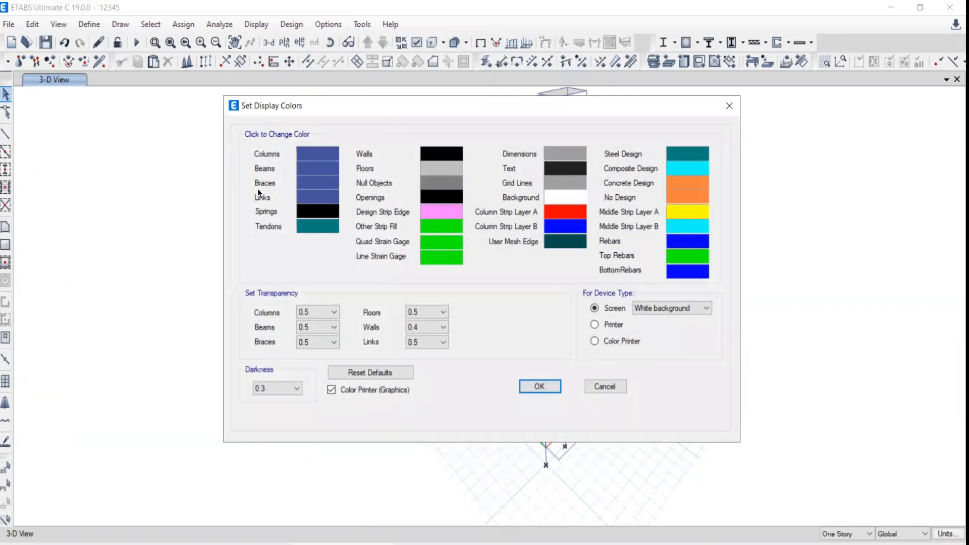
left_click(301, 165)
left_click(352, 164)
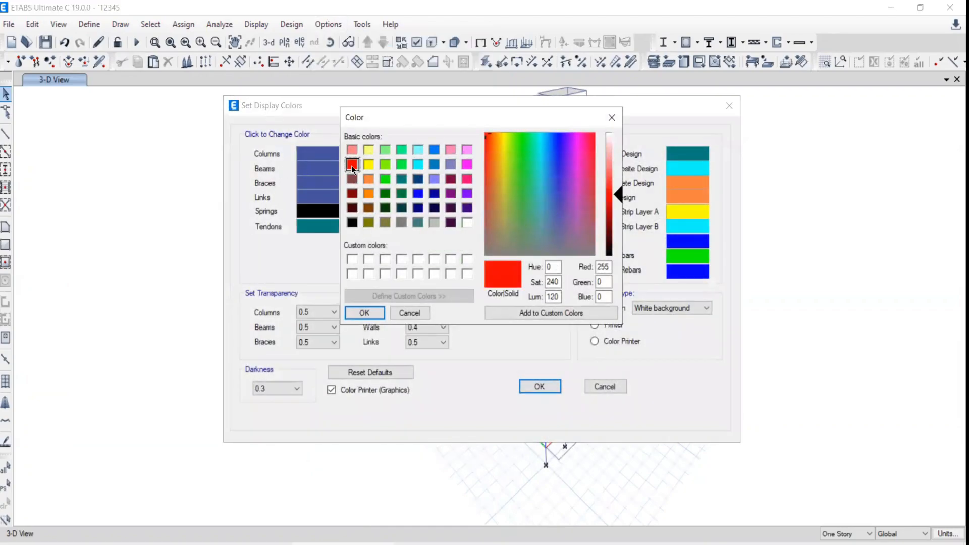
left_click(385, 179)
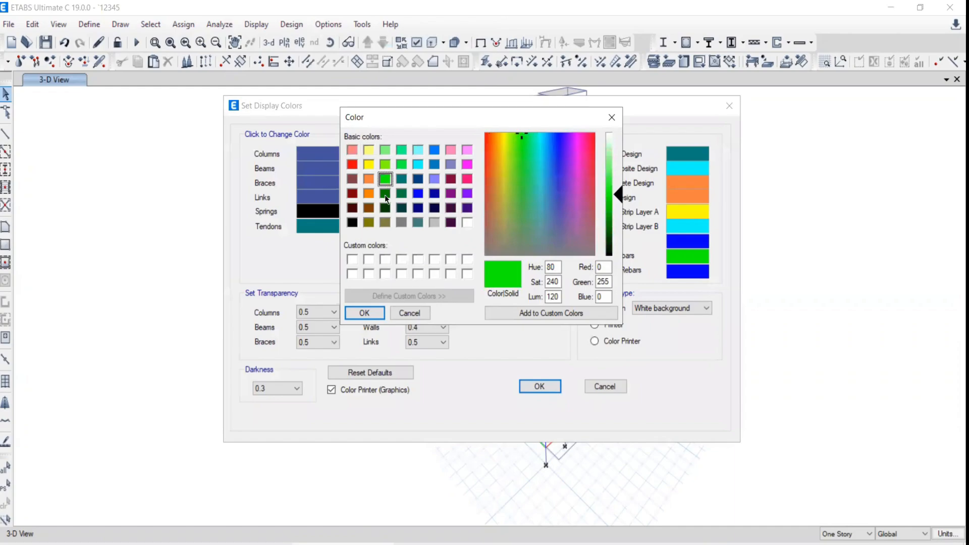
left_click(384, 194)
left_click(373, 313)
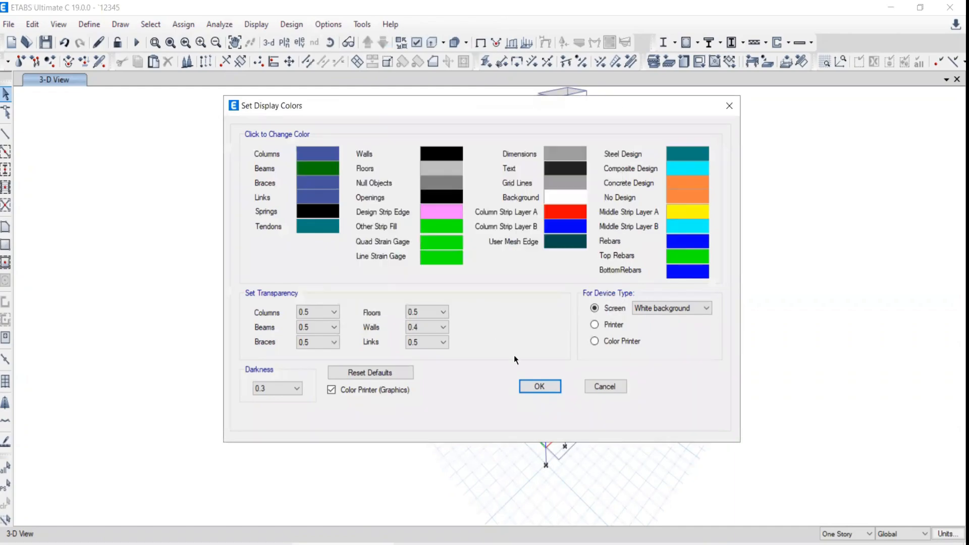
left_click(540, 386)
scroll(636, 265, "down", 3)
scroll(574, 221, "up", 2)
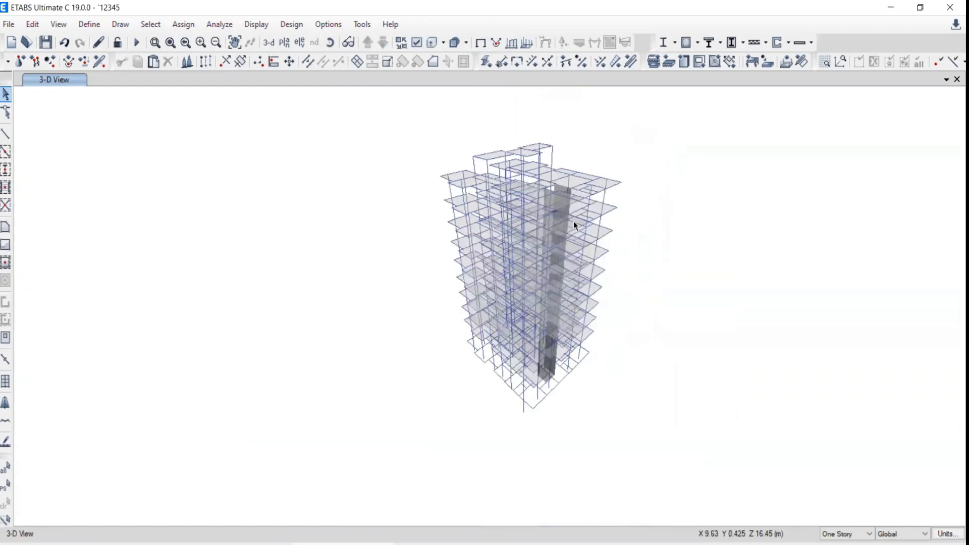
scroll(573, 221, "up", 1)
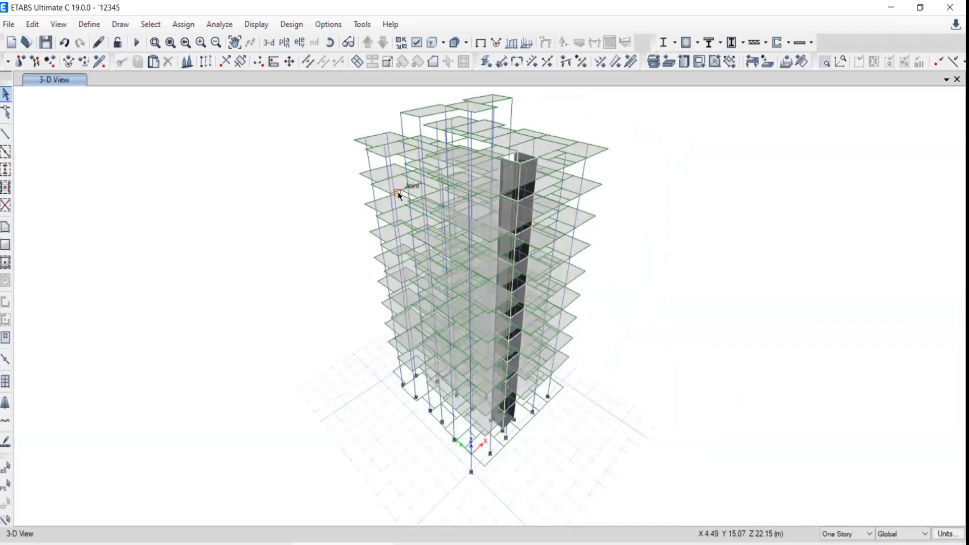
Step: Examine the available View by Colors choices in the Set View Options and leave the setting on Objects
left_click(416, 43)
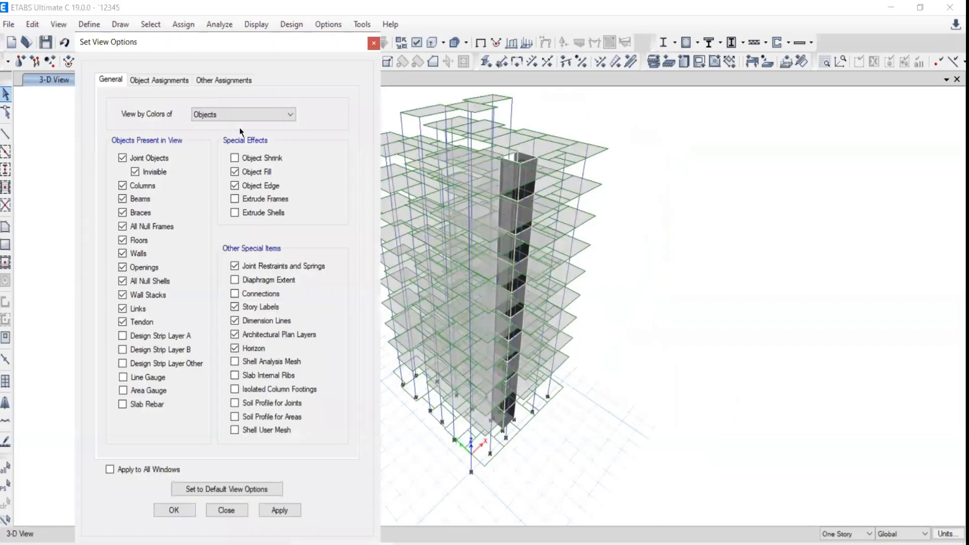
middle_click_drag(446, 267, 488, 248)
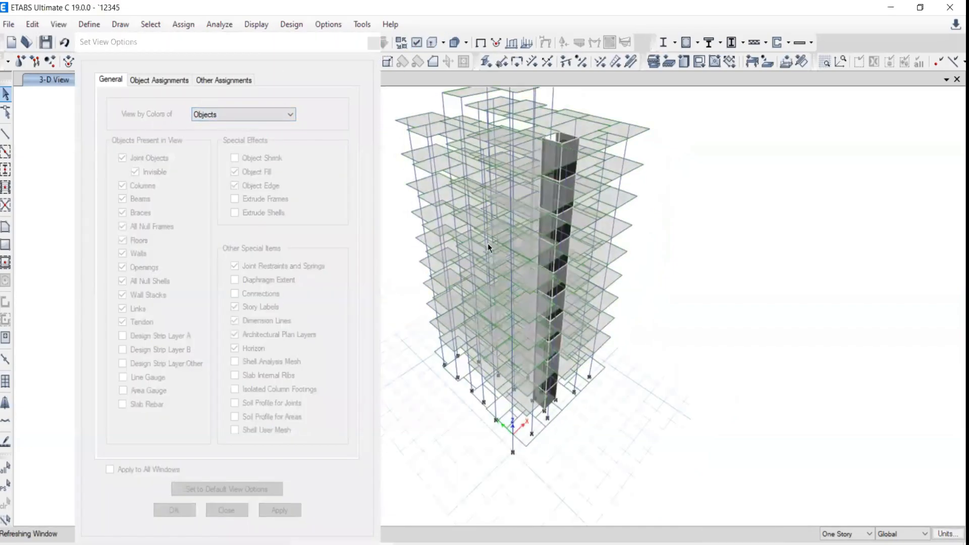
middle_click_drag(496, 200, 484, 243)
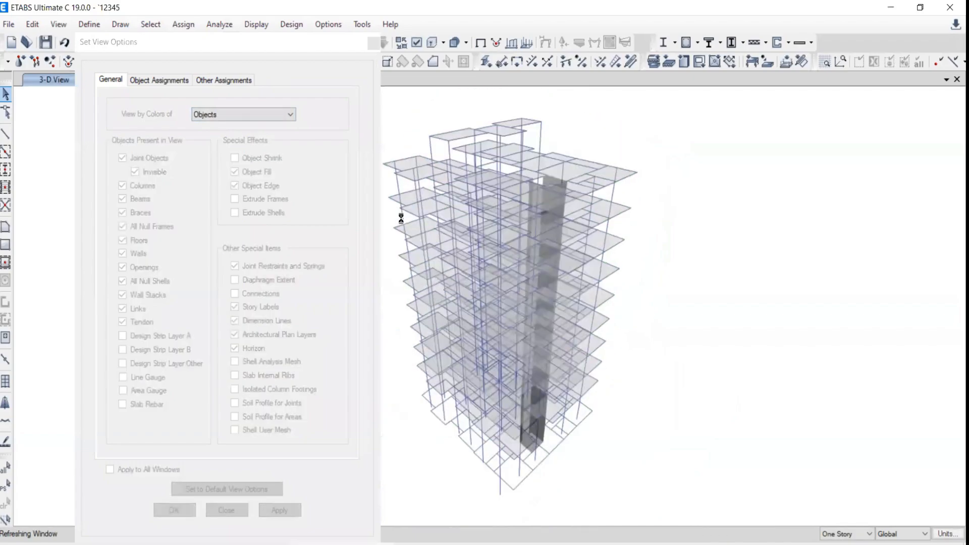
left_click(206, 115)
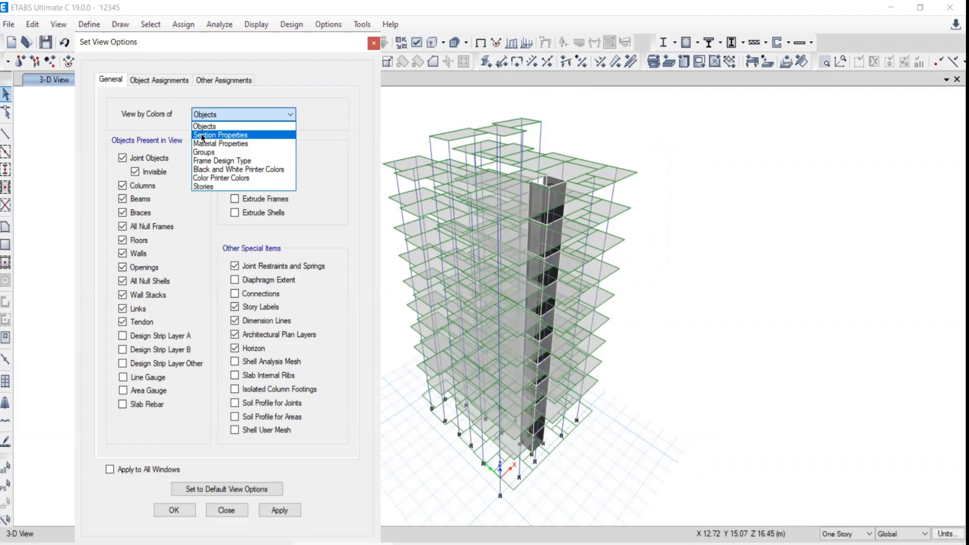
left_click(374, 47)
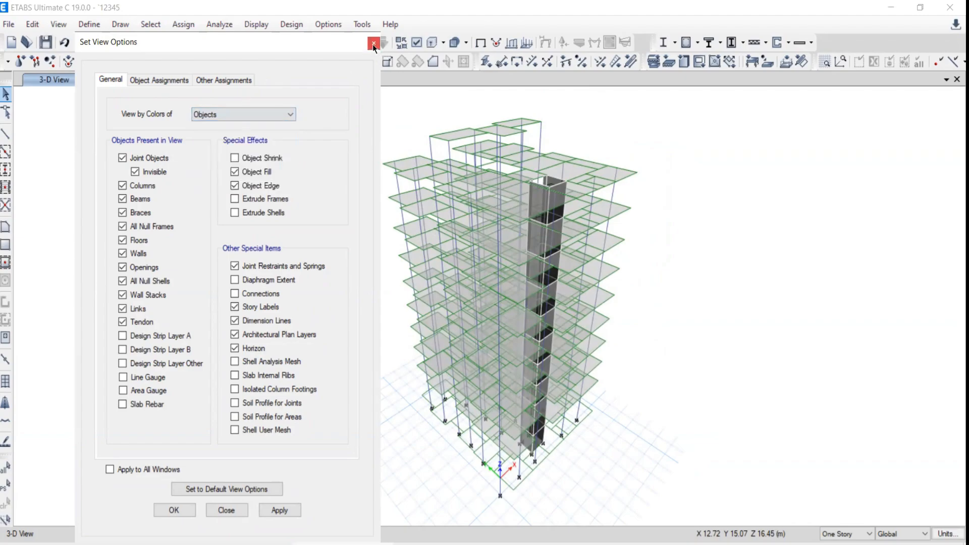
left_click(374, 44)
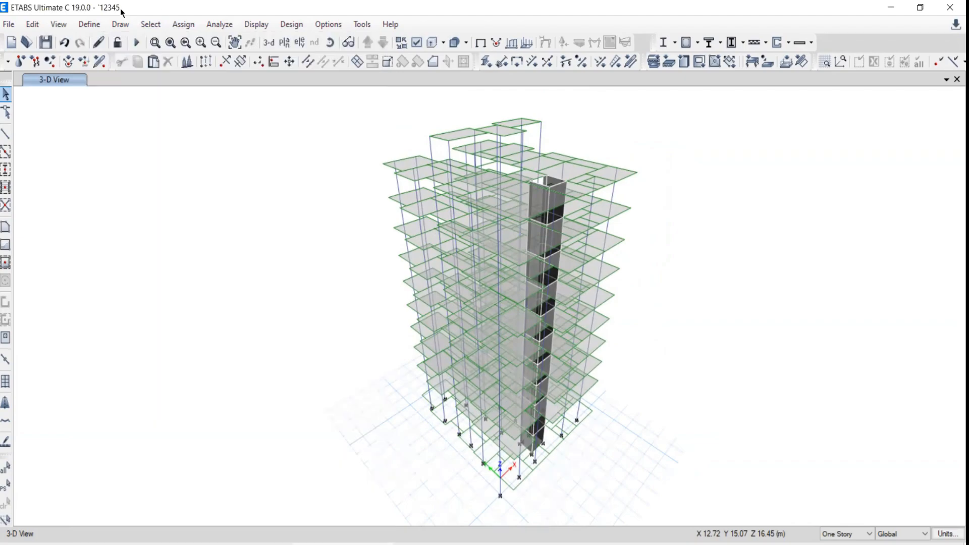
Step: Inspect the section property data and display colour of the BM150X600M25 frame section
left_click(81, 25)
left_click(289, 63)
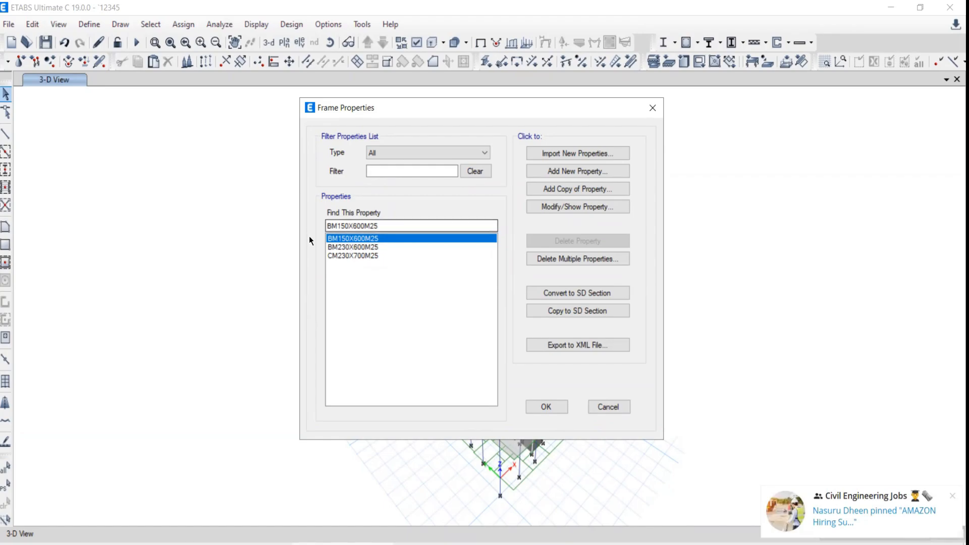
left_click(548, 207)
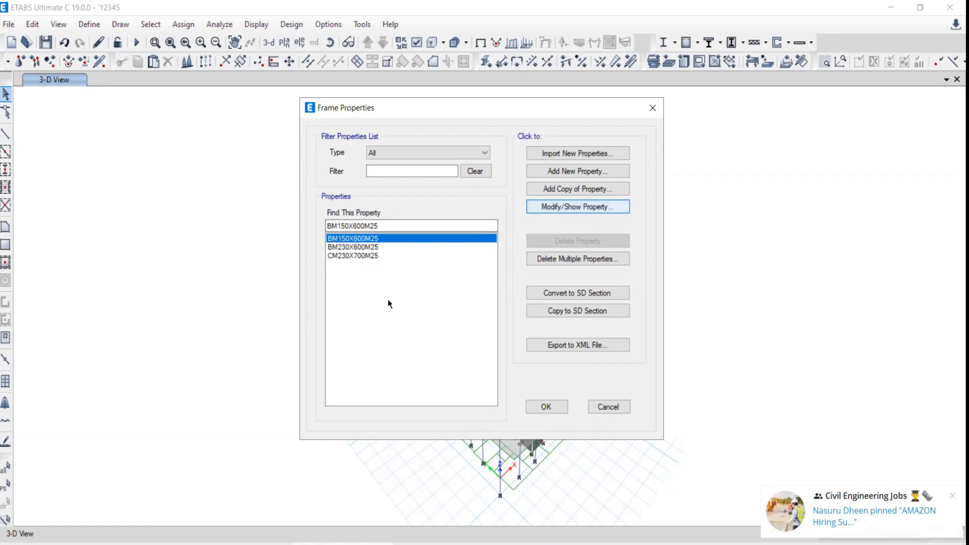
left_click_drag(423, 58, 388, 47)
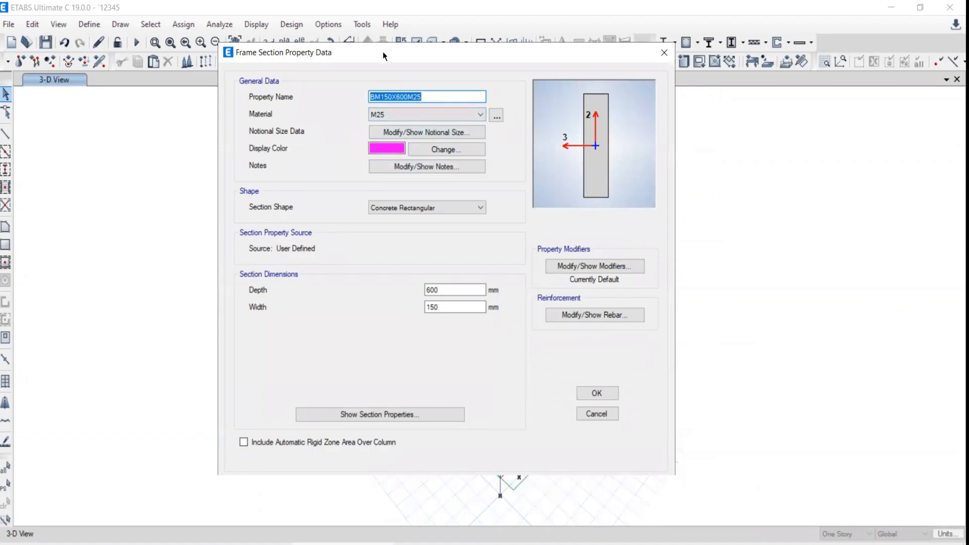
left_click_drag(383, 51, 330, 41)
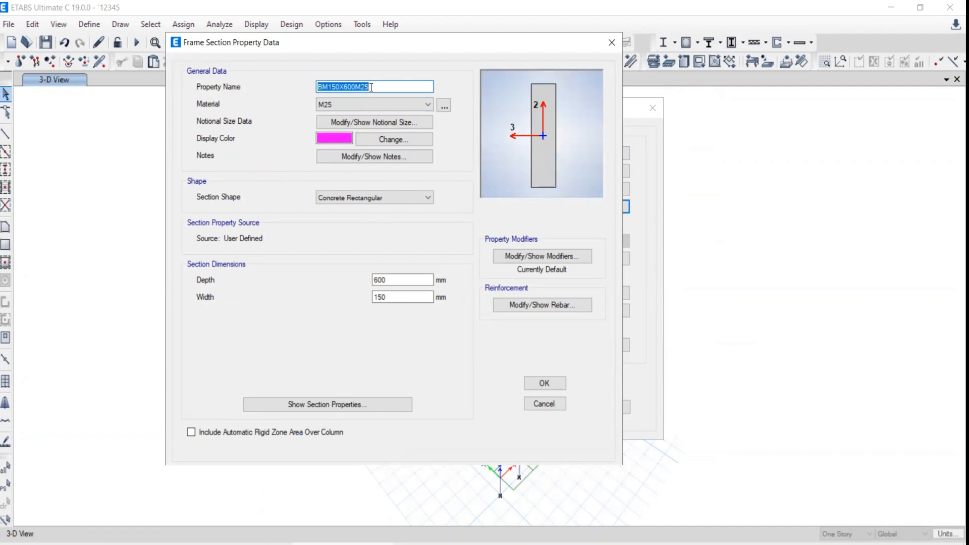
double_click(346, 88)
left_click(611, 42)
Step: Inspect the display colour of the BM230X600M25 frame section and close the frame property definitions
left_click(342, 247)
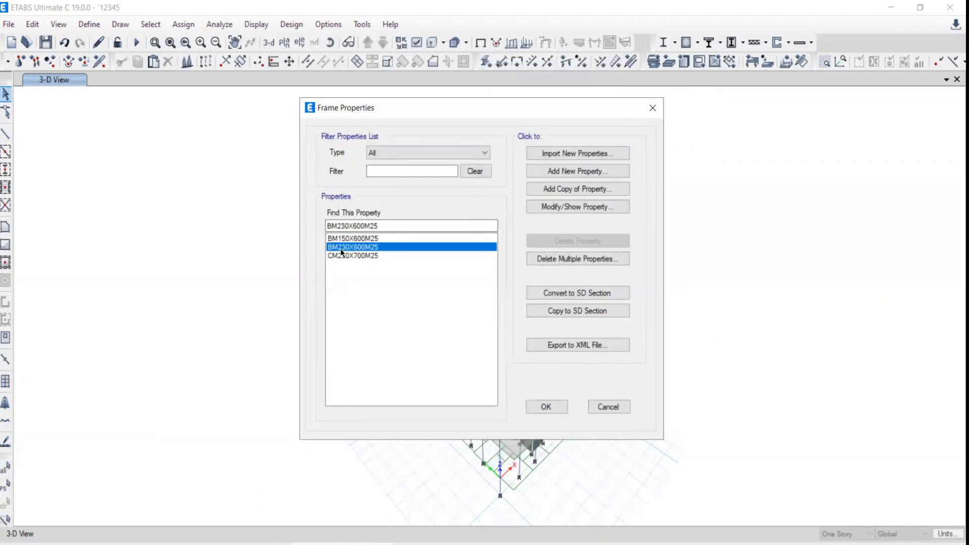
left_click(585, 206)
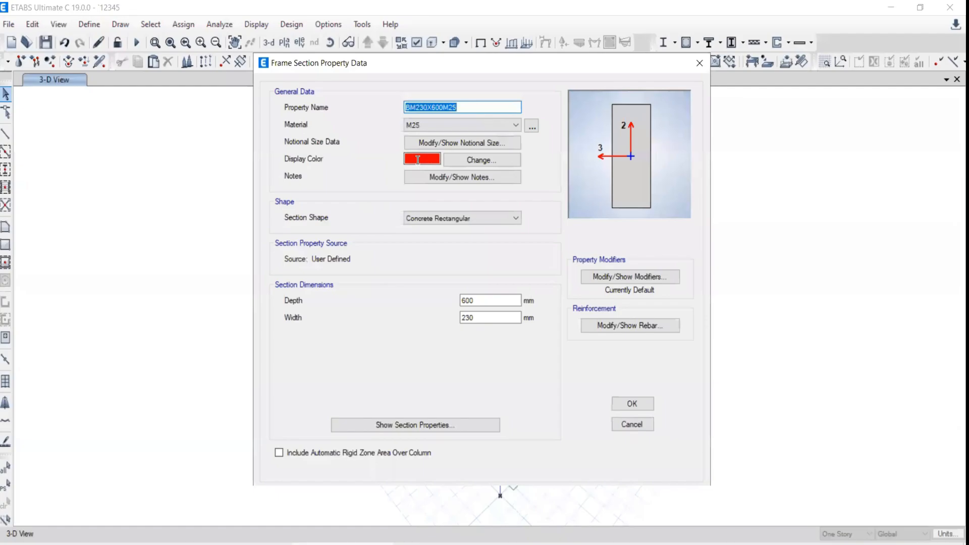
left_click(625, 404)
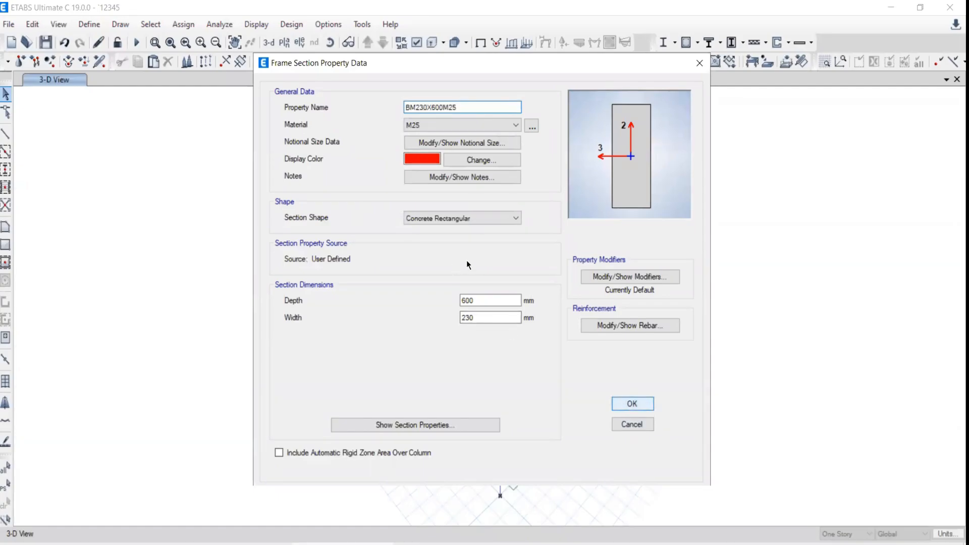
left_click(602, 401)
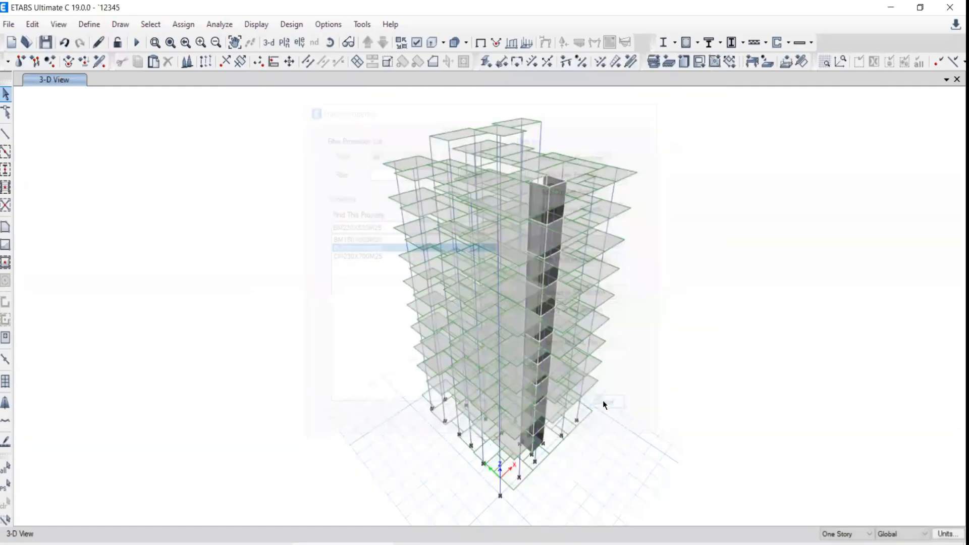
Step: Display the plan view of the 5TH story
left_click(288, 40)
left_click(529, 434)
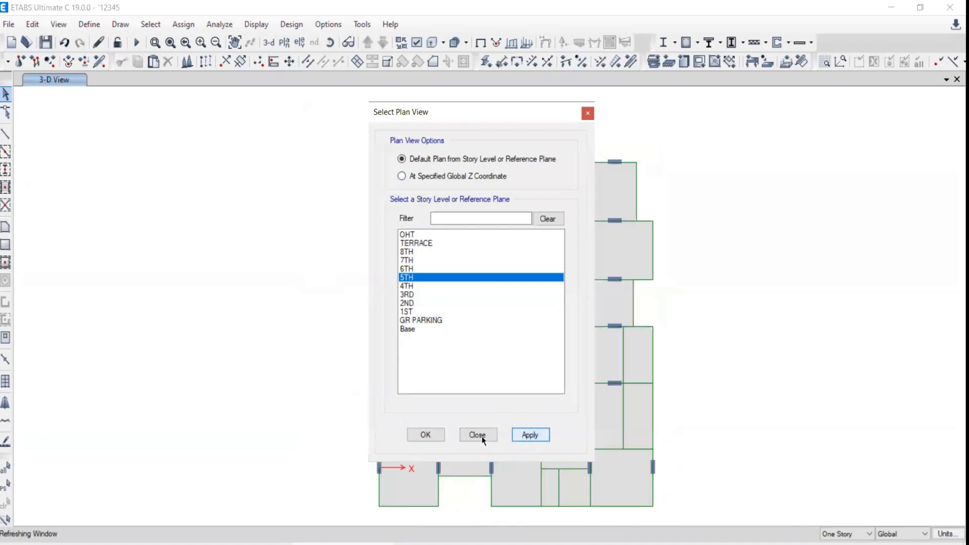
left_click(477, 435)
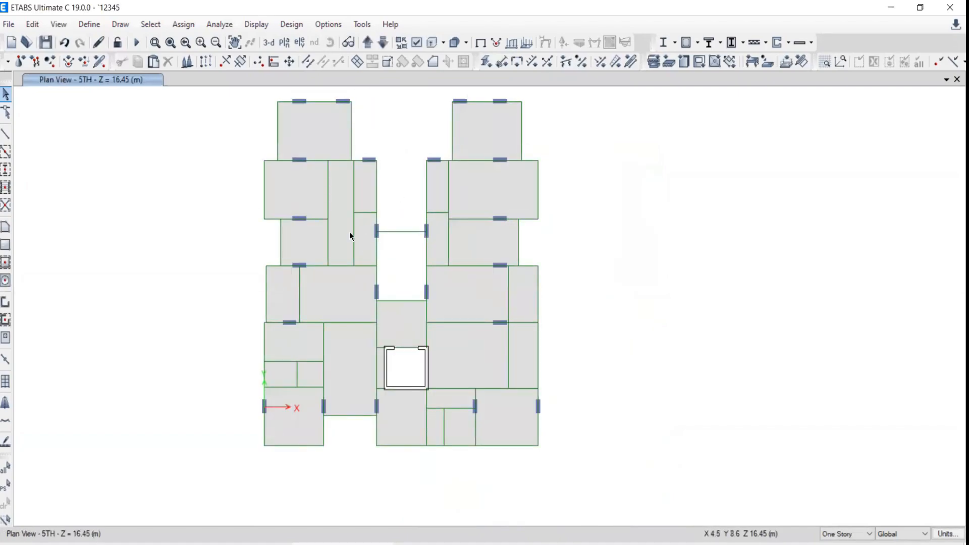
middle_click_drag(453, 256, 477, 258)
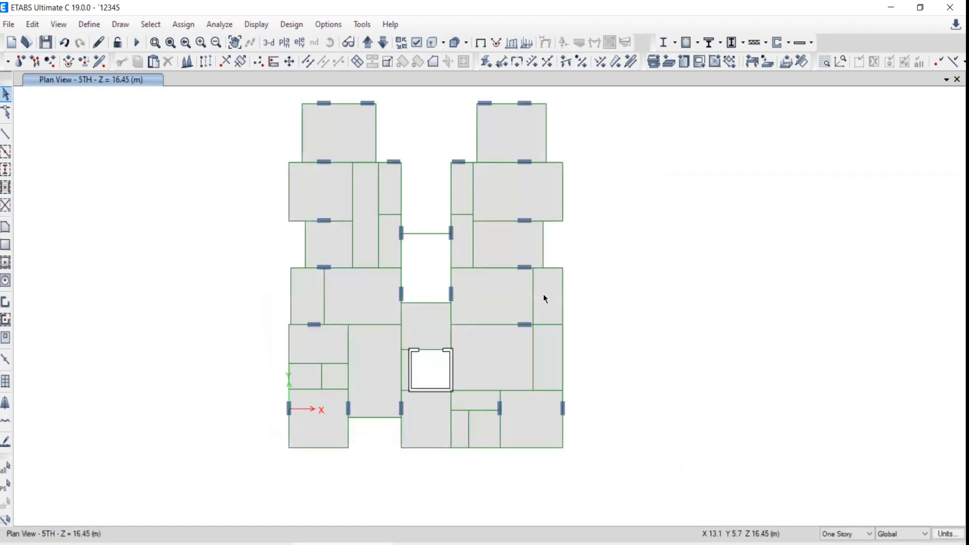
middle_click_drag(500, 344, 510, 361)
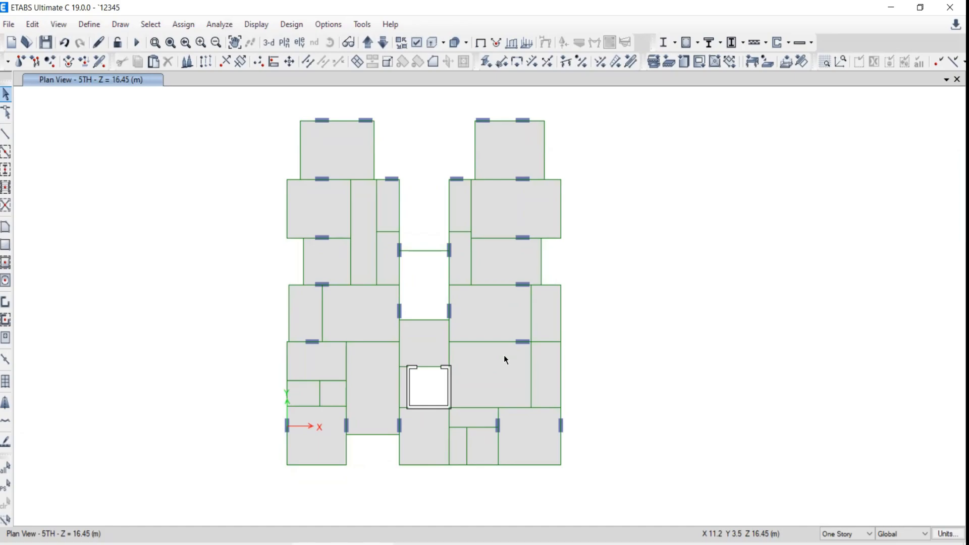
Step: Review the list of defined frame sections without changing any of them
left_click(89, 24)
mouse_move(97, 58)
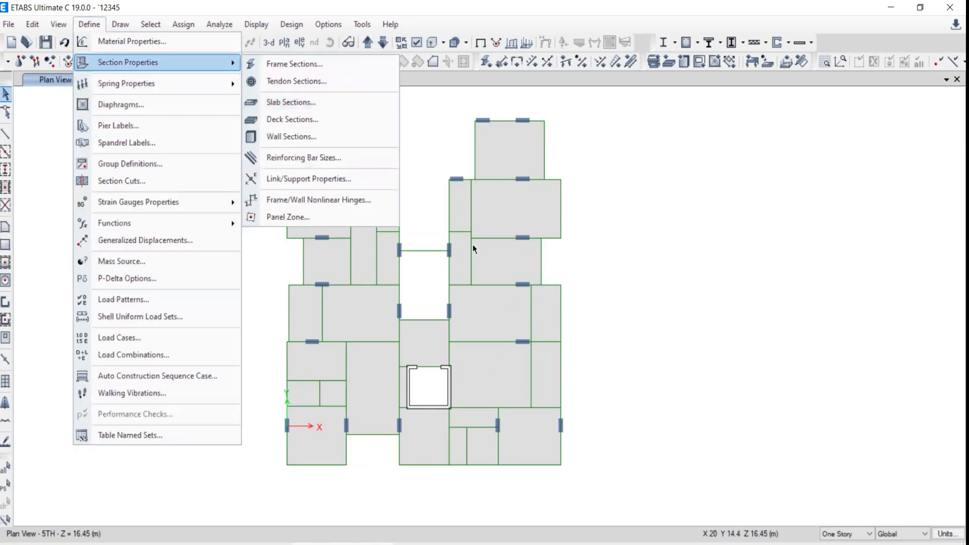
left_click(280, 65)
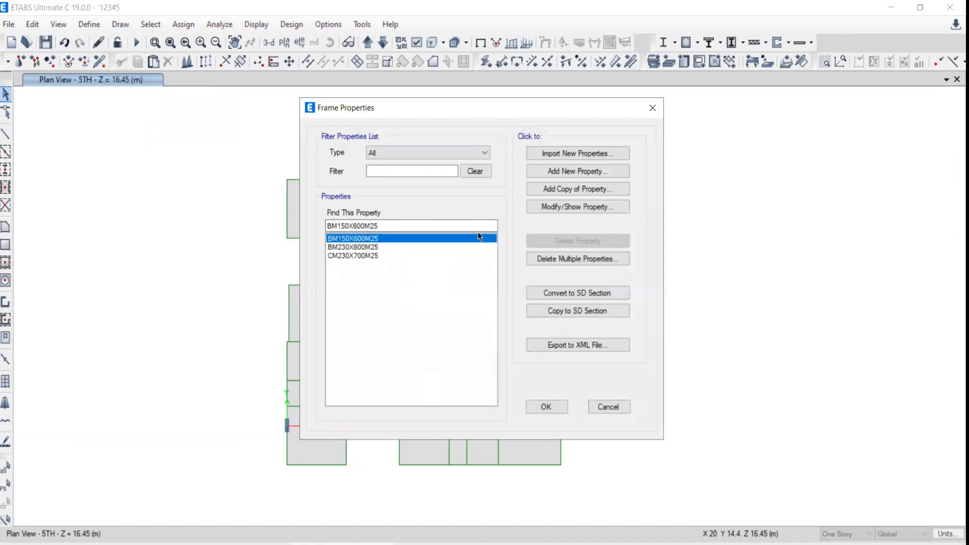
left_click(545, 407)
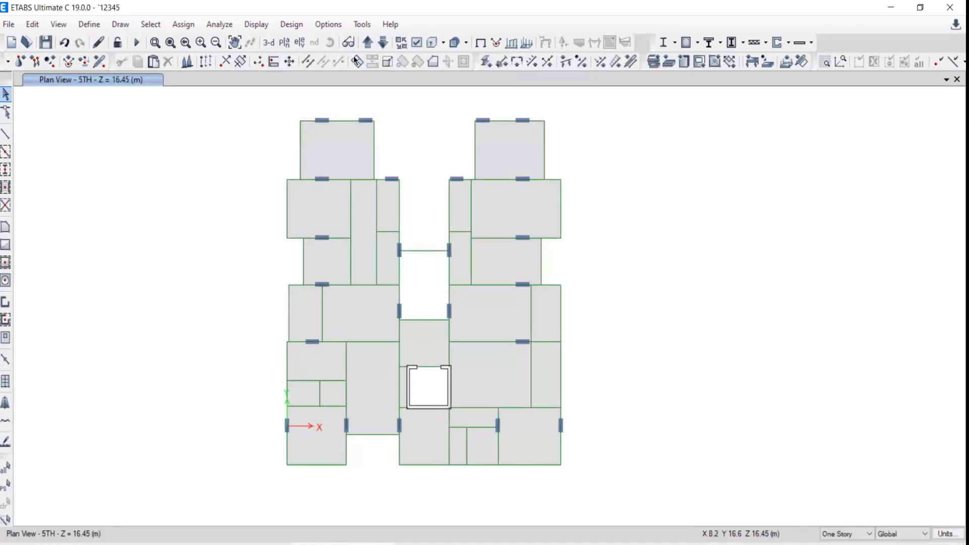
Step: Colour the objects in the 5TH story plan view by Section Properties
left_click(414, 44)
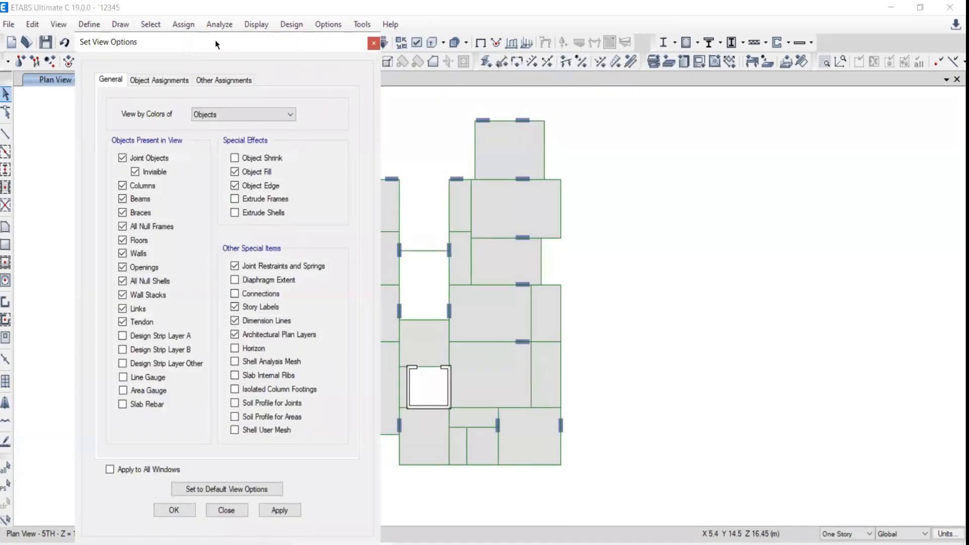
left_click_drag(215, 40, 142, 28)
left_click(146, 102)
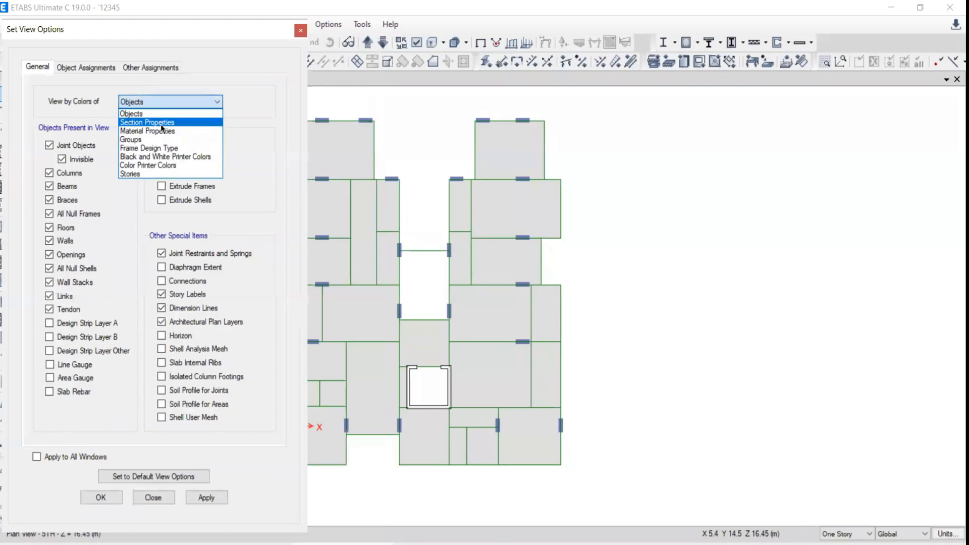
left_click(159, 123)
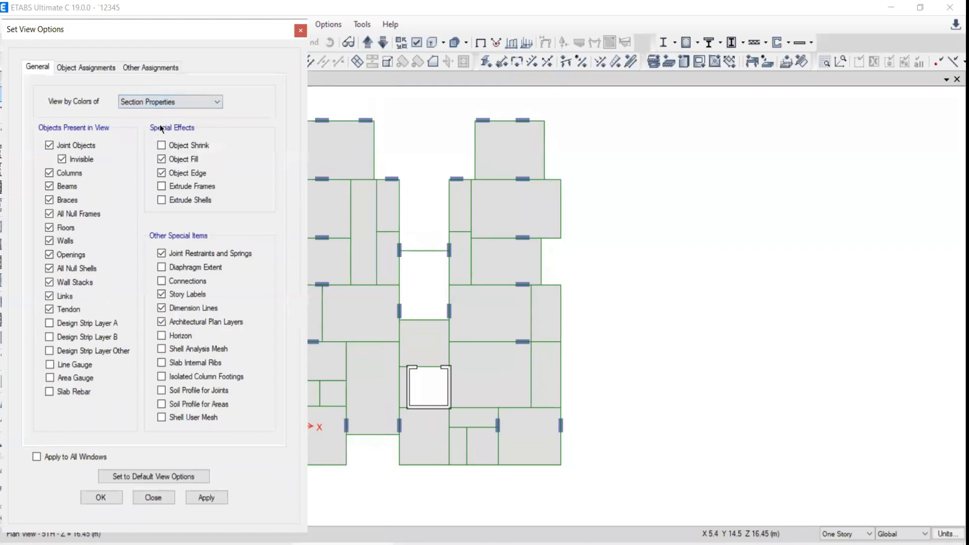
left_click(202, 498)
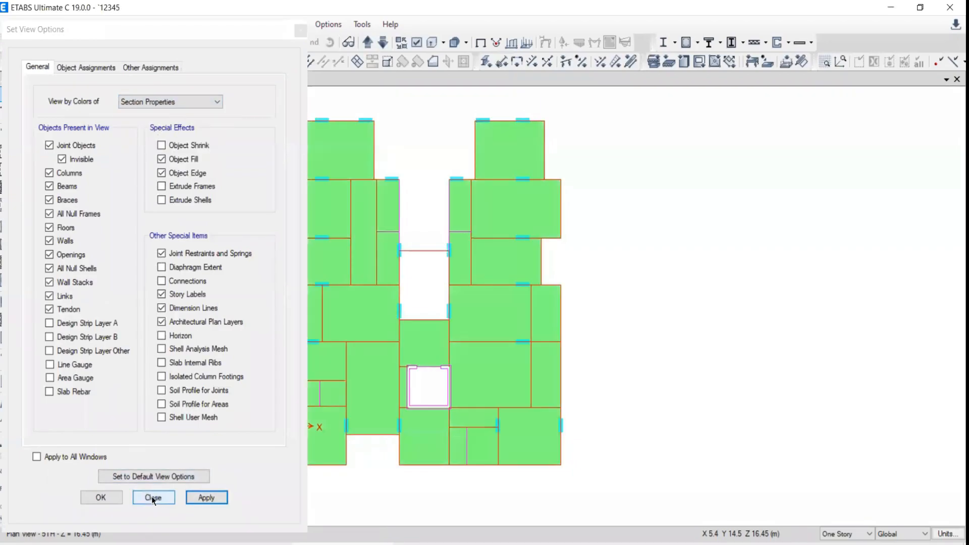
Step: Close the view options and display the 5TH story plan with extruded frames and shells
left_click(145, 497)
scroll(430, 310, "up", 5)
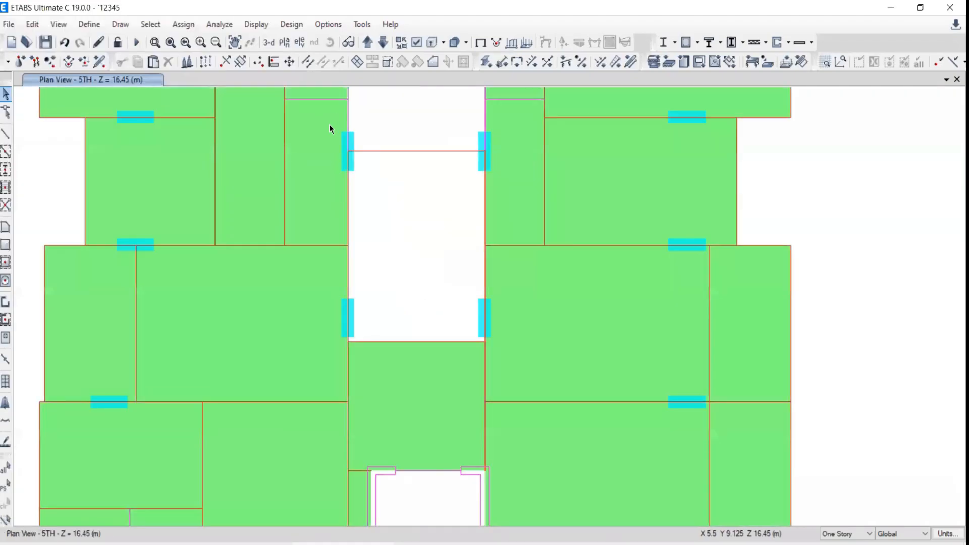
middle_click_drag(329, 125, 359, 193)
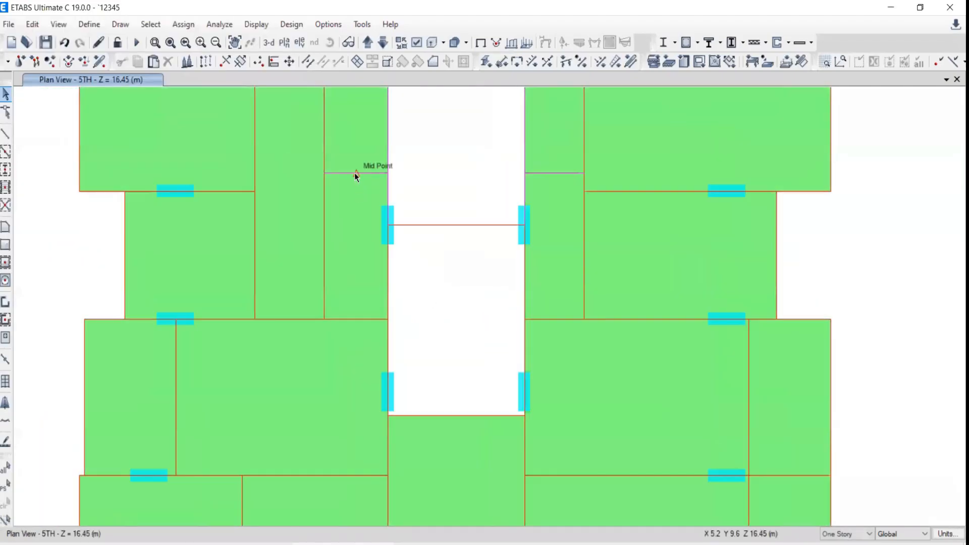
left_click(432, 43)
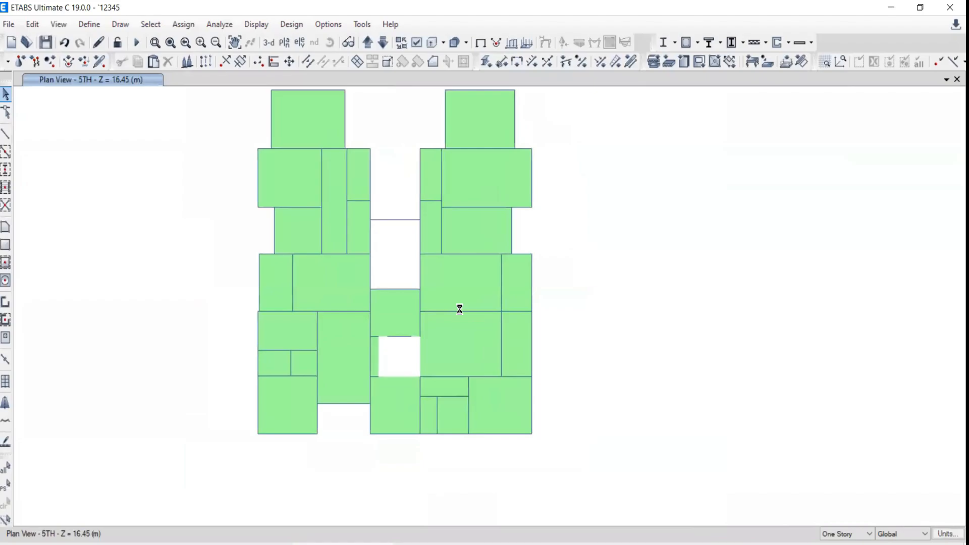
middle_click_drag(429, 263, 425, 286)
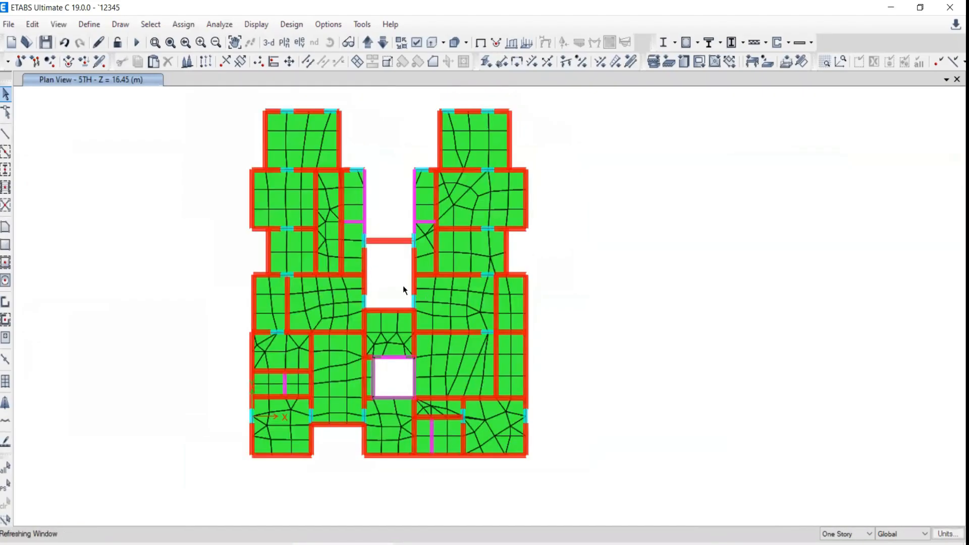
scroll(405, 285, "up", 5)
scroll(412, 287, "down", 5)
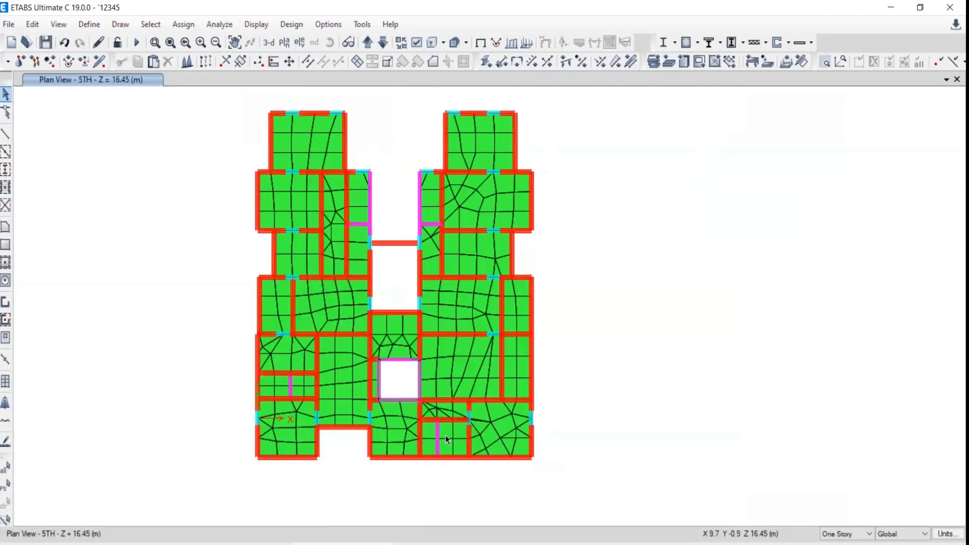
scroll(263, 194, "up", 5)
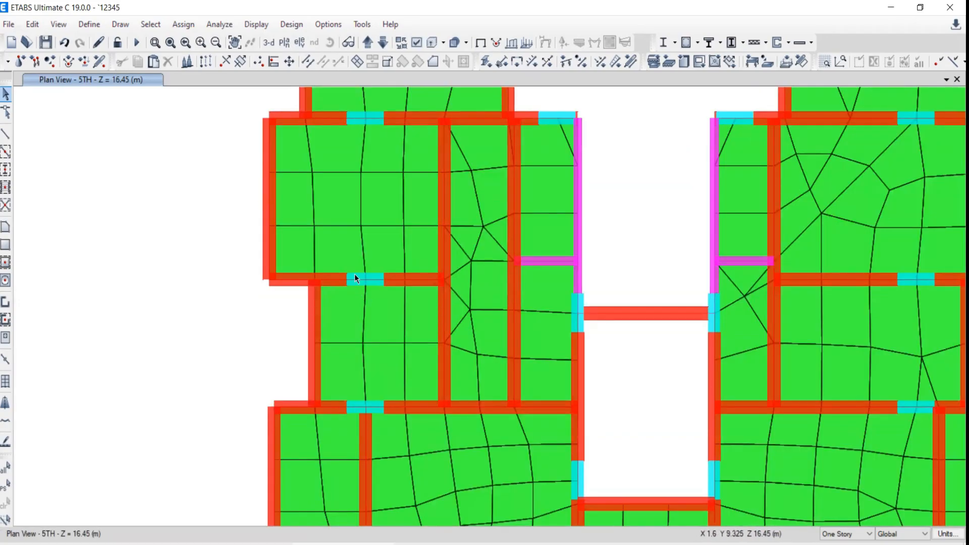
Step: Inspect the display colour of the CM230X700M25 frame section and close the frame property definitions
left_click(88, 25)
mouse_move(104, 63)
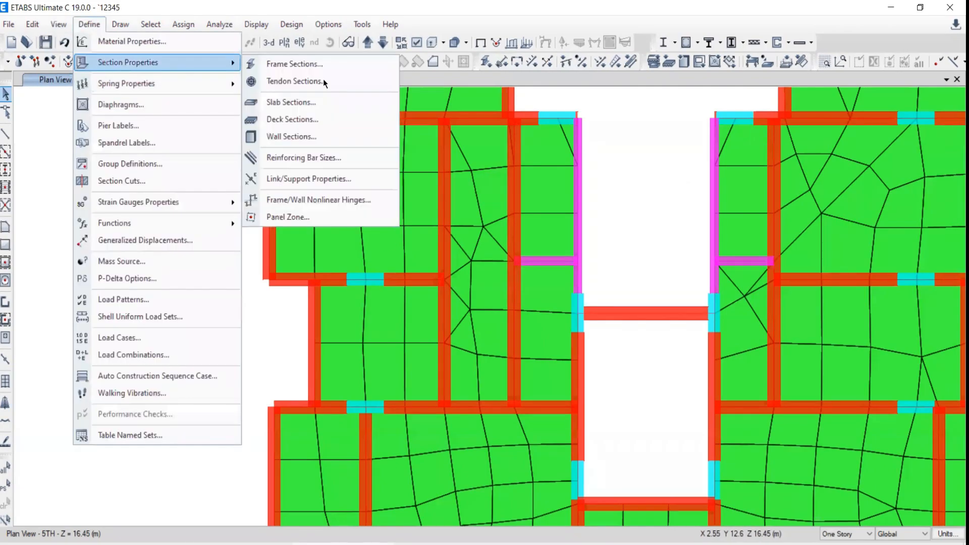
left_click(286, 71)
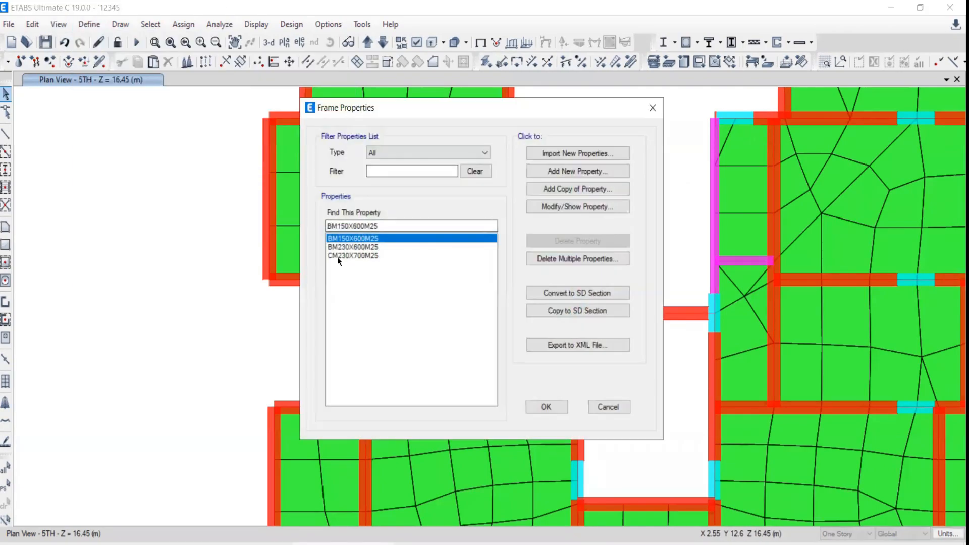
double_click(337, 256)
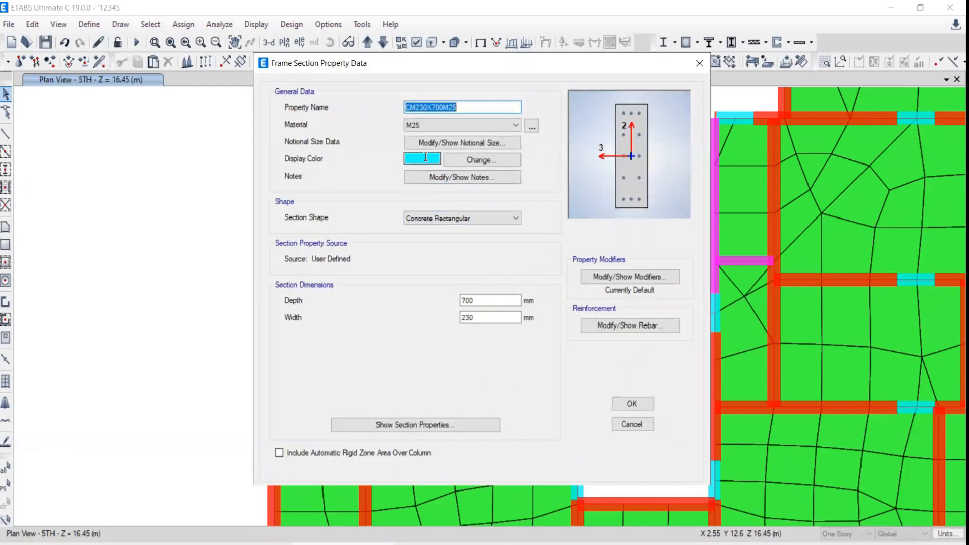
key("Escape")
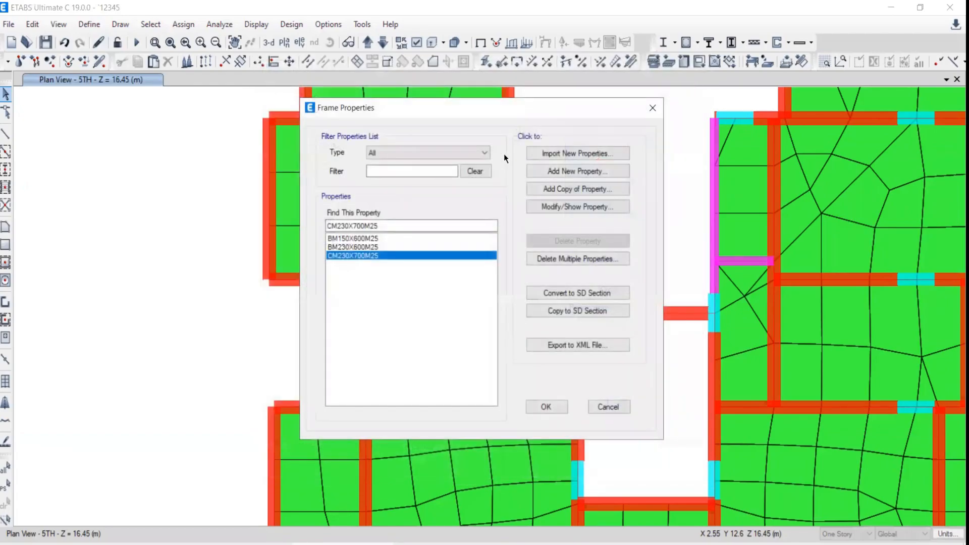
left_click(646, 109)
Step: Review the available colour-by choices for the plan view, keeping Section Properties, and close the view options
left_click(414, 43)
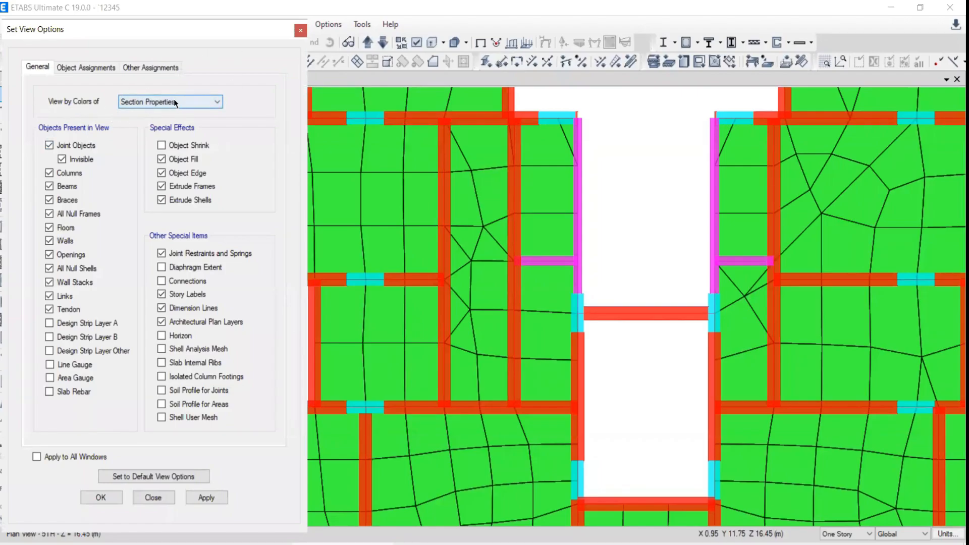
left_click(124, 103)
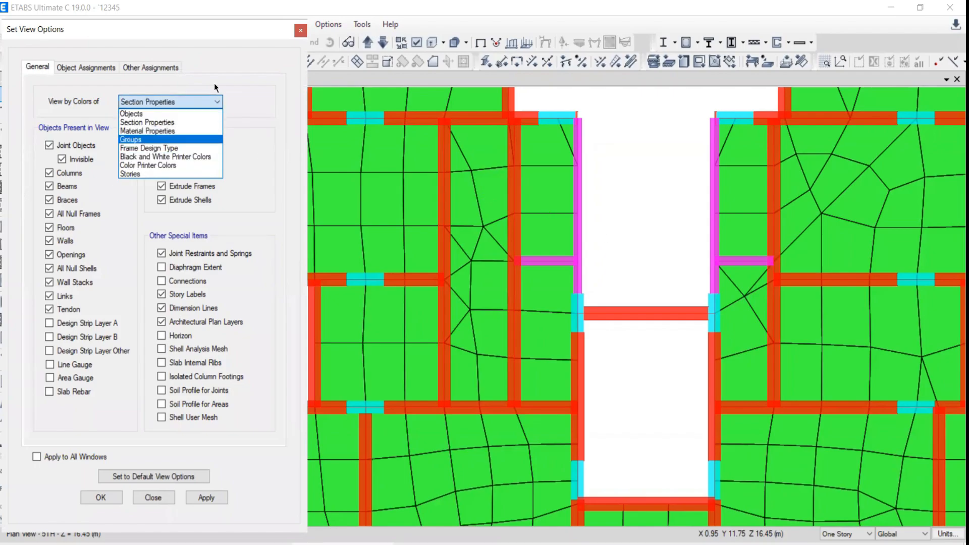
left_click(299, 30)
left_click(300, 31)
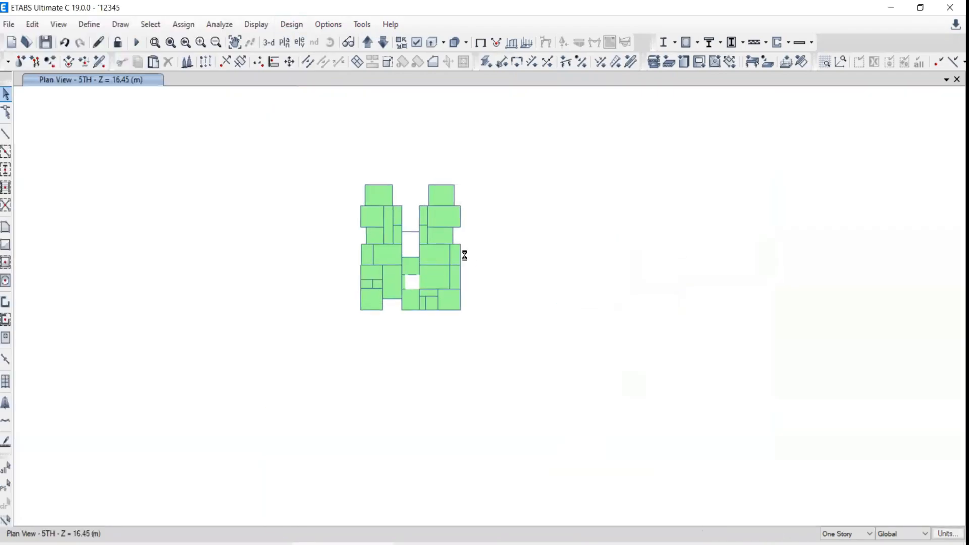
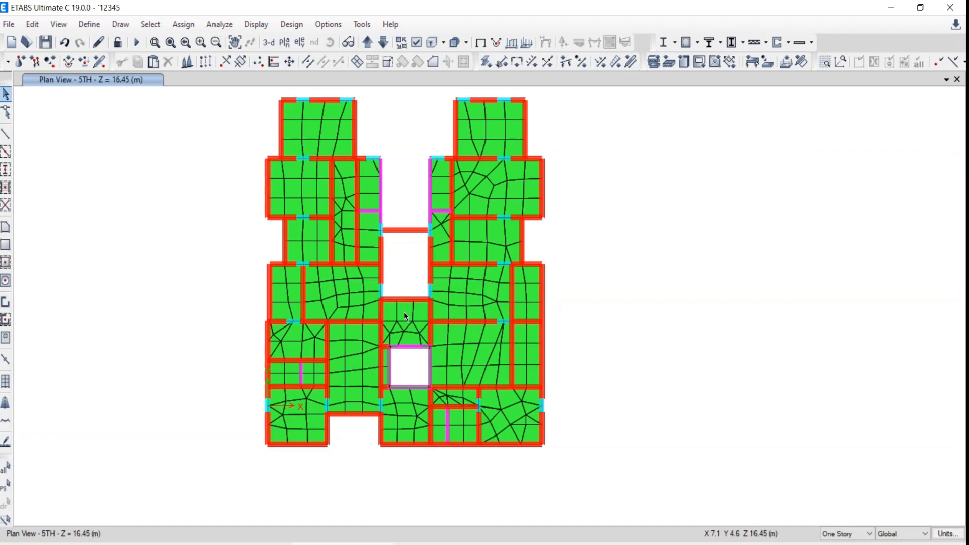
left_click(417, 43)
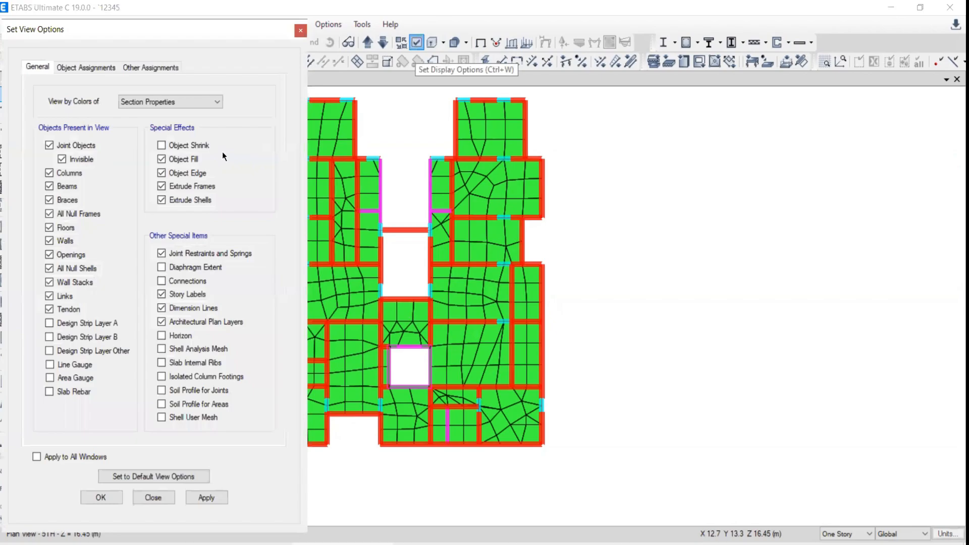
left_click(138, 101)
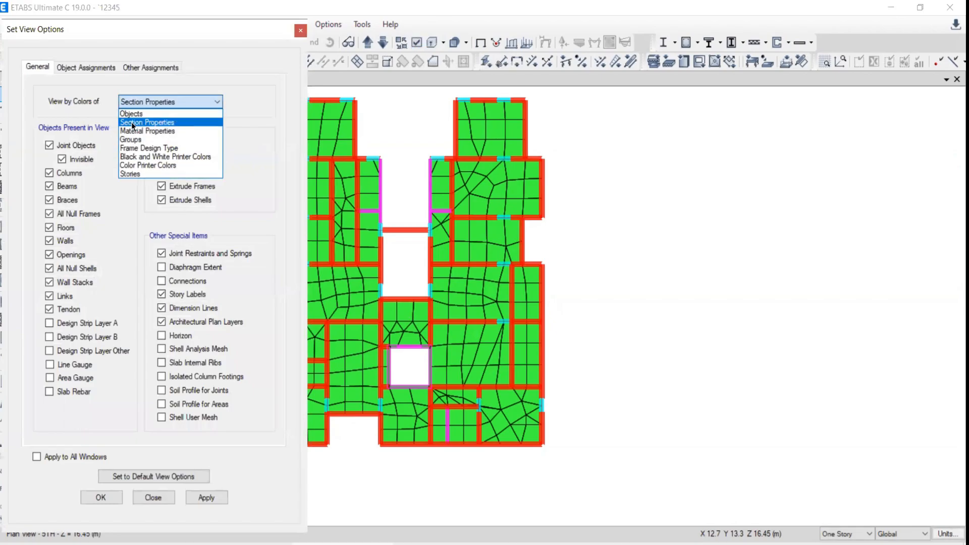
left_click(132, 122)
left_click(153, 497)
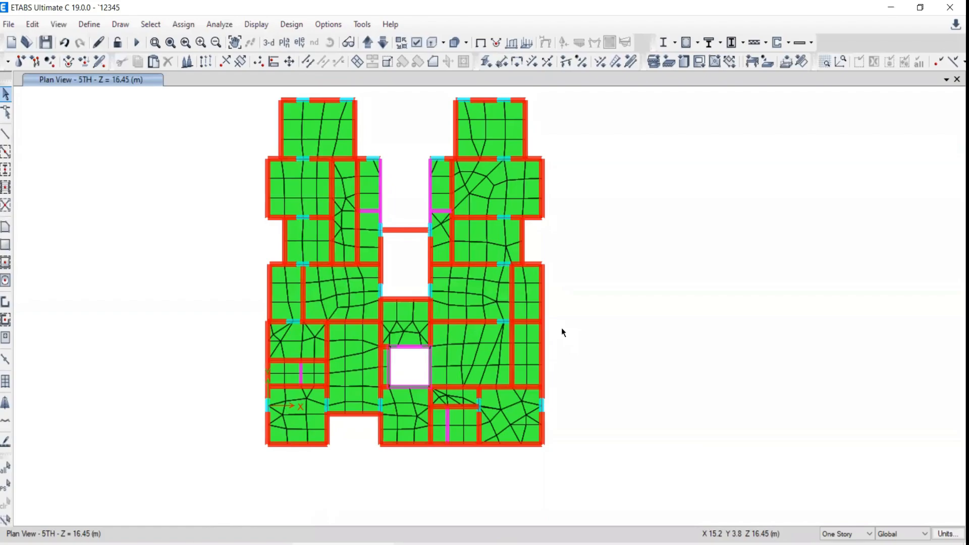
Step: Colour the objects in the 5TH story plan view by Material Properties and close the view options
key("ctrl+w")
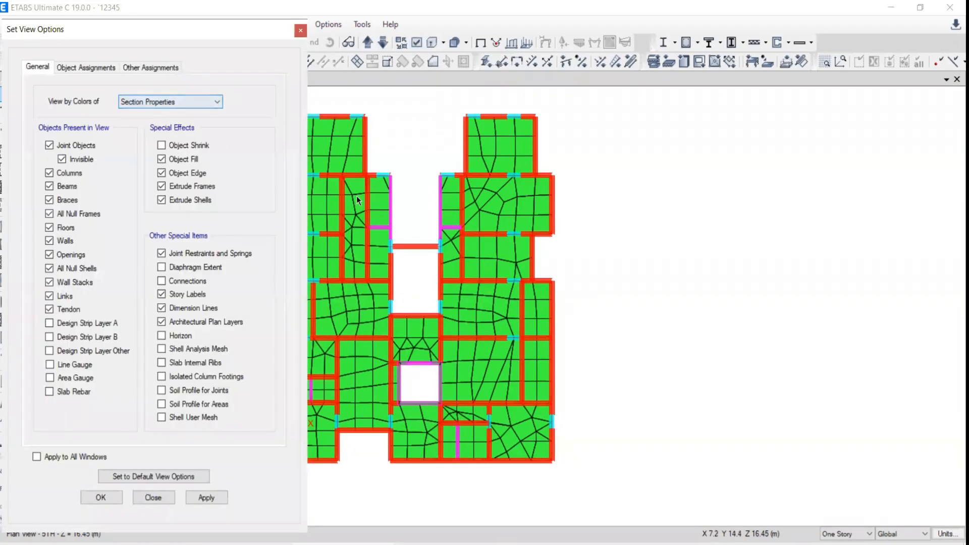
left_click(131, 100)
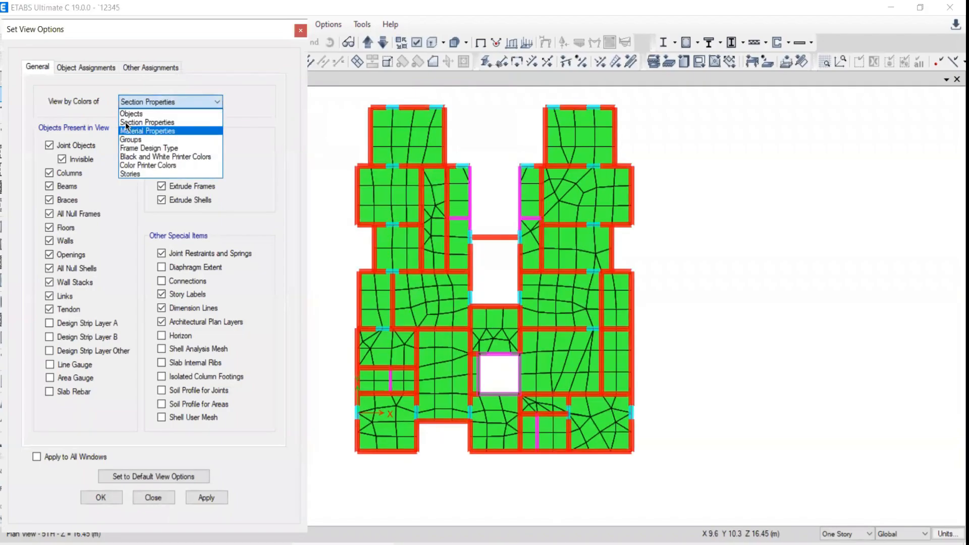
left_click(132, 113)
left_click(142, 102)
left_click(155, 131)
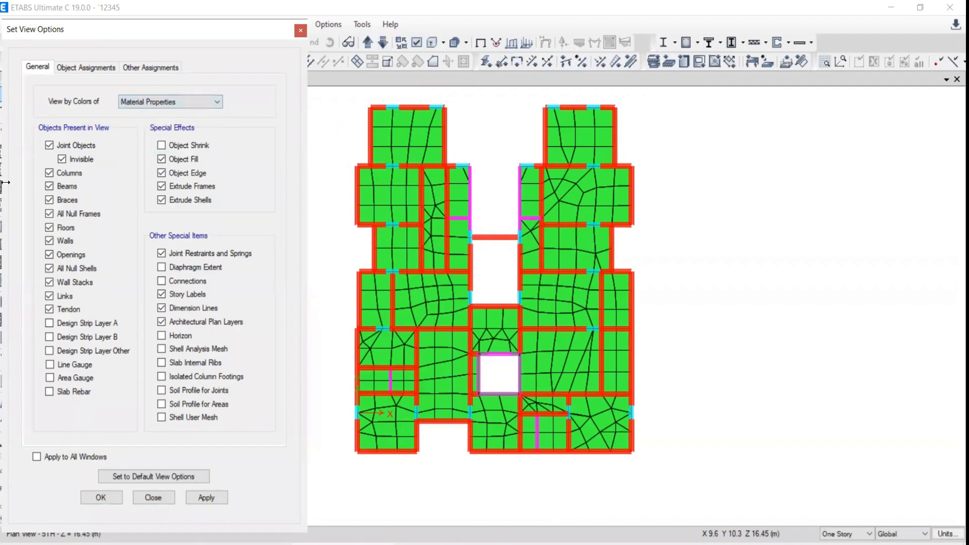
left_click(198, 498)
left_click(300, 30)
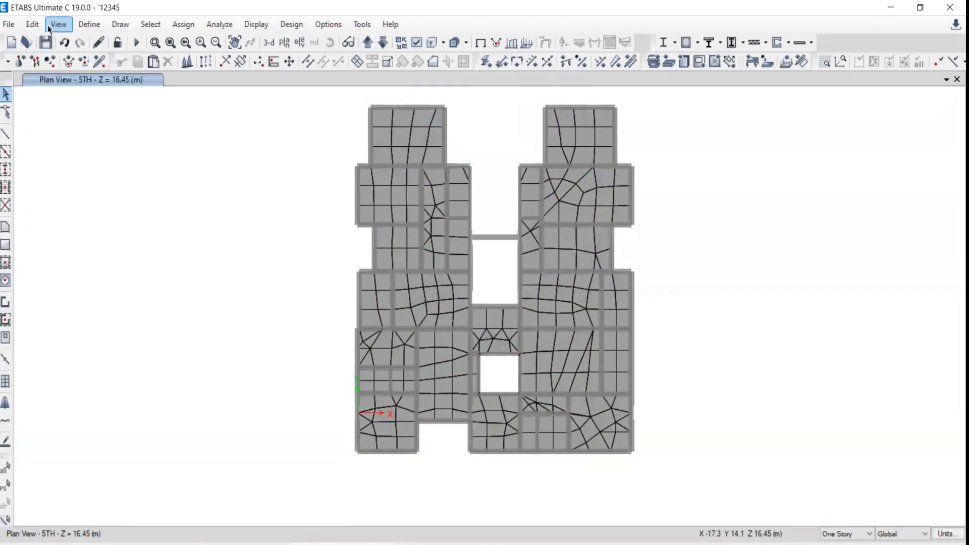
Step: Open the material definitions, select M25 and move the window clear of the plan view
left_click(81, 25)
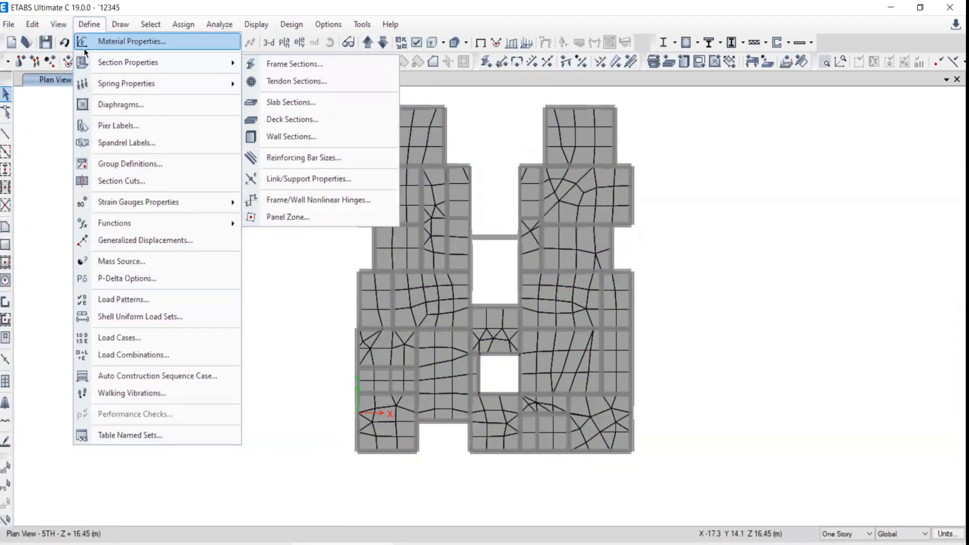
left_click(137, 42)
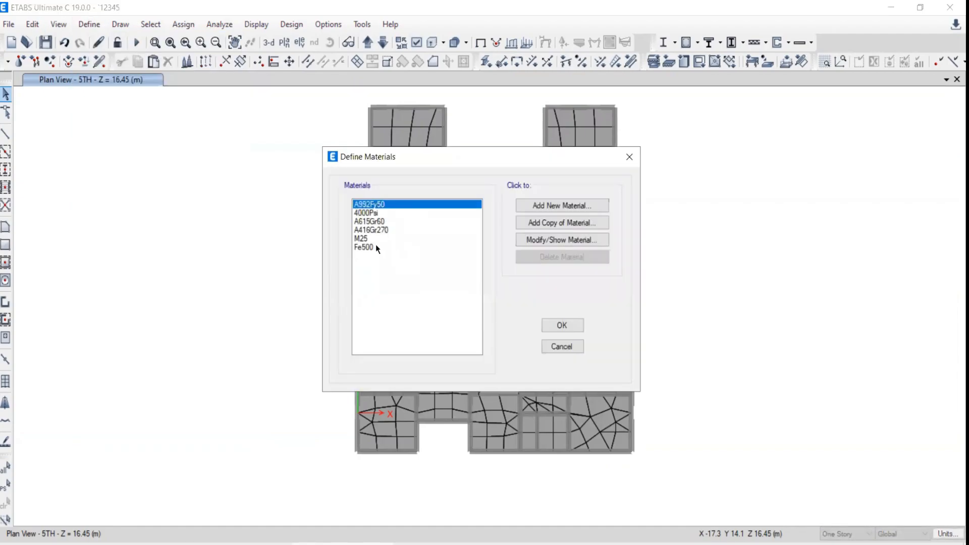
left_click(360, 238)
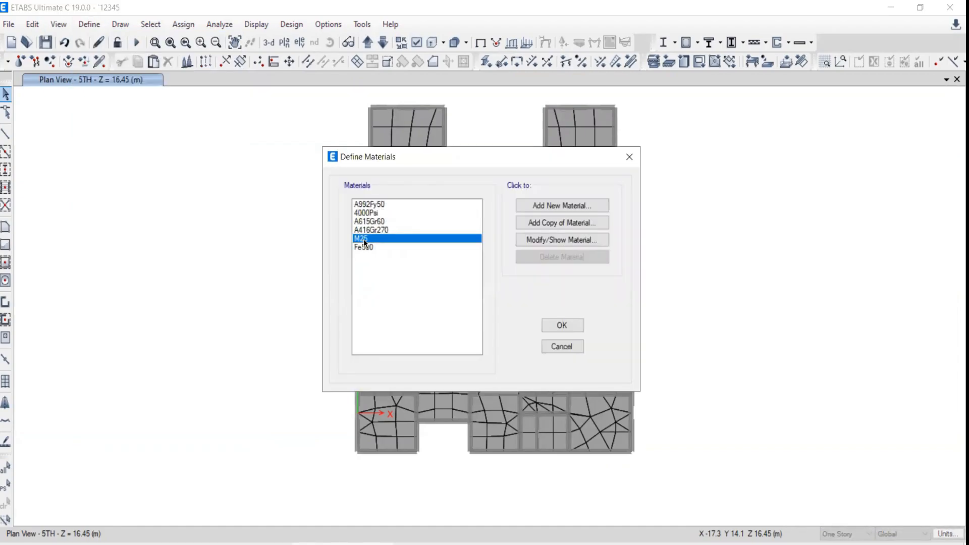
left_click_drag(434, 151, 35, 34)
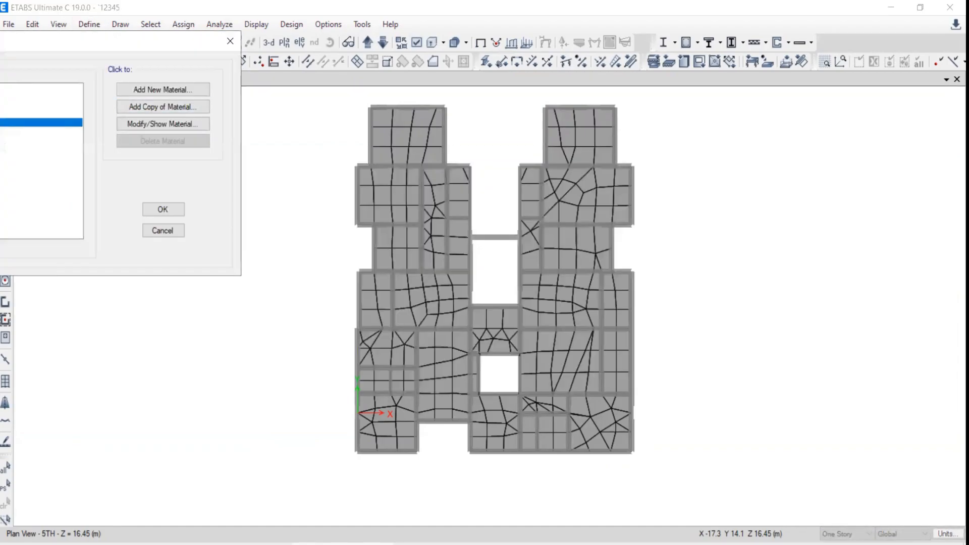
Step: Annotate the empty area beside the plan with a freehand letter R and a 3D rectangular beam containing two lengthwise bars, circled by an outline
left_click_drag(698, 168, 697, 204)
mouse_move(698, 170)
left_mouse_down()
mouse_move(725, 173)
mouse_move(726, 203)
left_mouse_up()
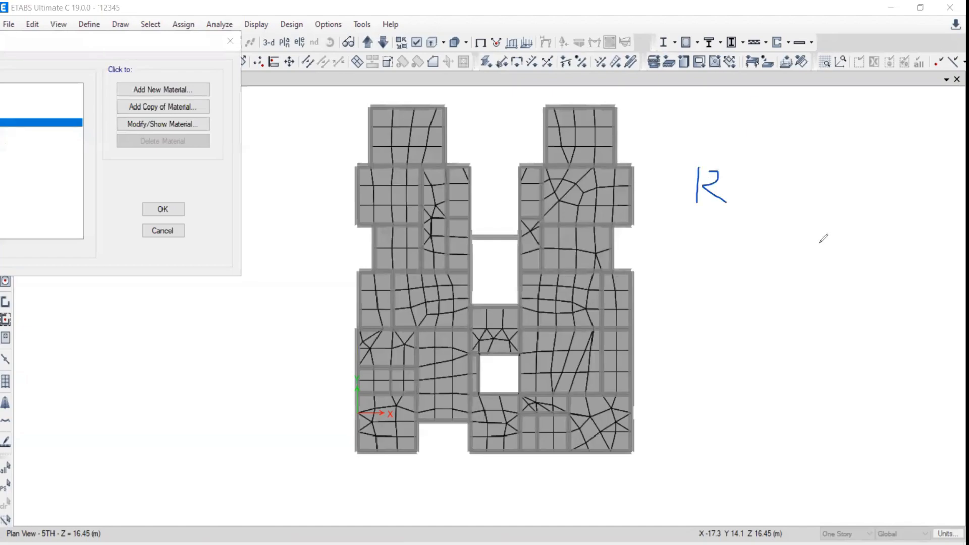
mouse_move(858, 210)
left_mouse_down()
mouse_move(669, 313)
mouse_move(698, 370)
mouse_move(790, 320)
left_mouse_up()
left_click_drag(909, 255, 791, 321)
mouse_move(866, 205)
left_mouse_down()
mouse_move(912, 256)
mouse_move(910, 333)
left_mouse_up()
left_click_drag(698, 374, 700, 426)
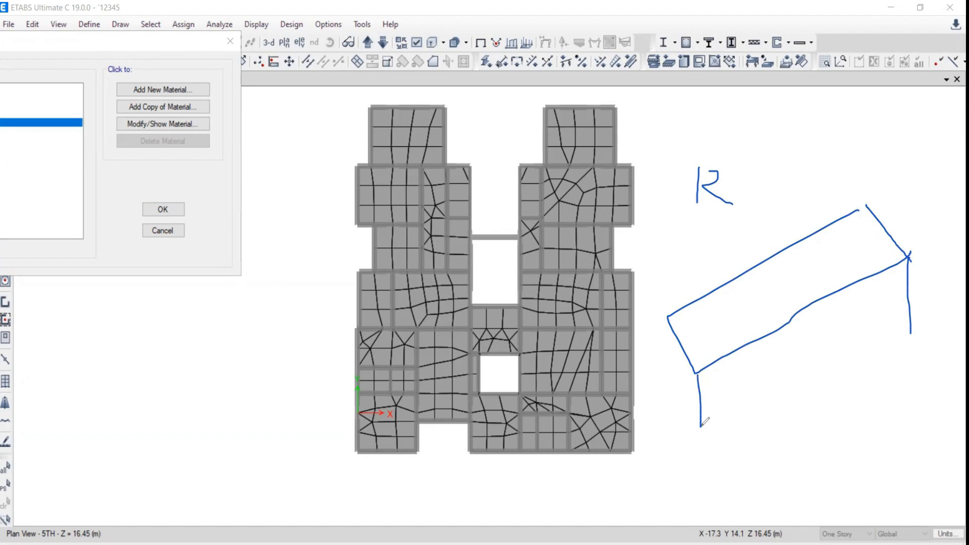
mouse_move(668, 314)
left_mouse_down()
mouse_move(661, 357)
mouse_move(694, 426)
left_mouse_up()
left_click_drag(912, 331, 693, 409)
mouse_move(761, 370)
left_mouse_down()
mouse_move(785, 370)
mouse_move(797, 332)
left_mouse_up()
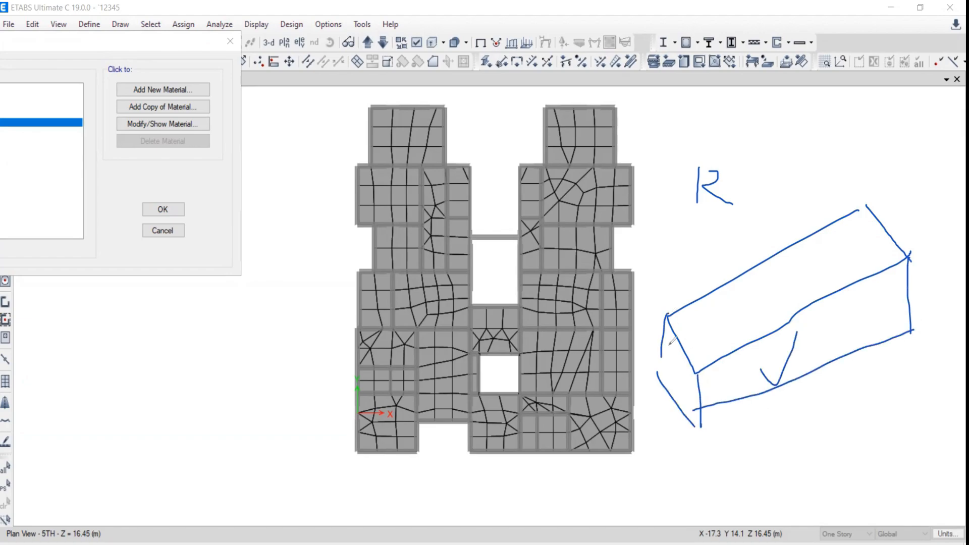
left_click_drag(674, 360, 692, 390)
left_click_drag(687, 394, 811, 341)
left_click_drag(680, 358, 851, 293)
left_click(708, 255)
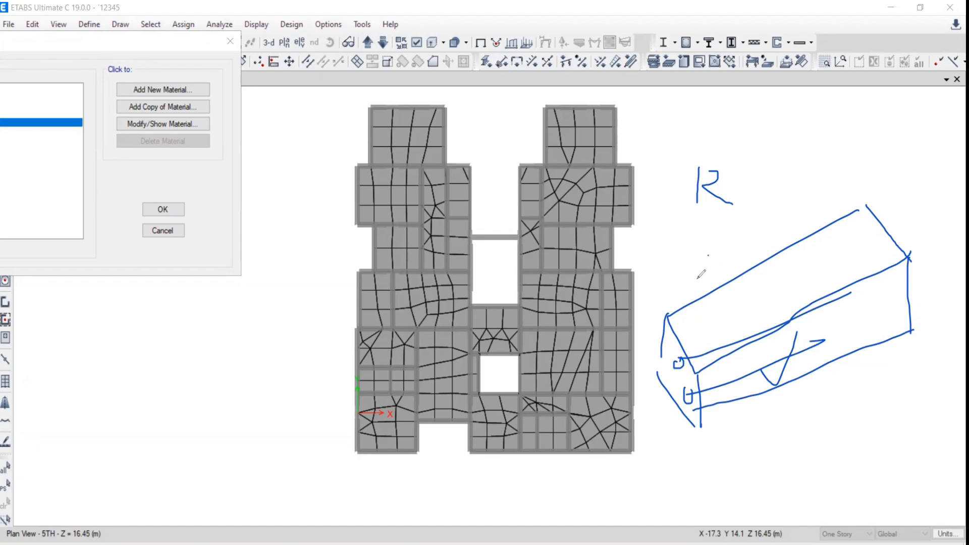
mouse_move(708, 255)
left_mouse_down()
mouse_move(712, 301)
mouse_move(713, 286)
left_mouse_up()
mouse_move(878, 191)
left_mouse_down()
mouse_move(719, 216)
mouse_move(757, 409)
mouse_move(840, 282)
mouse_move(833, 225)
left_mouse_up()
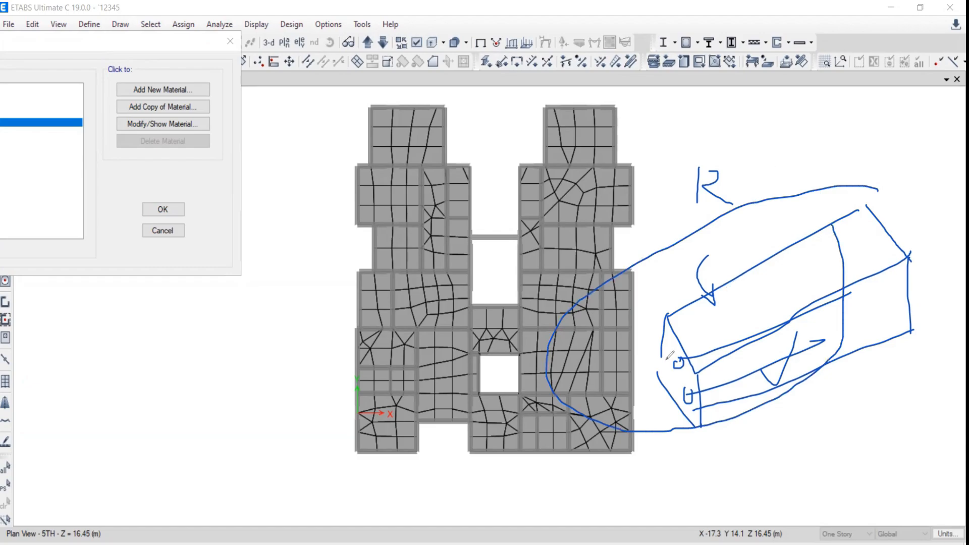
left_click_drag(676, 358, 680, 361)
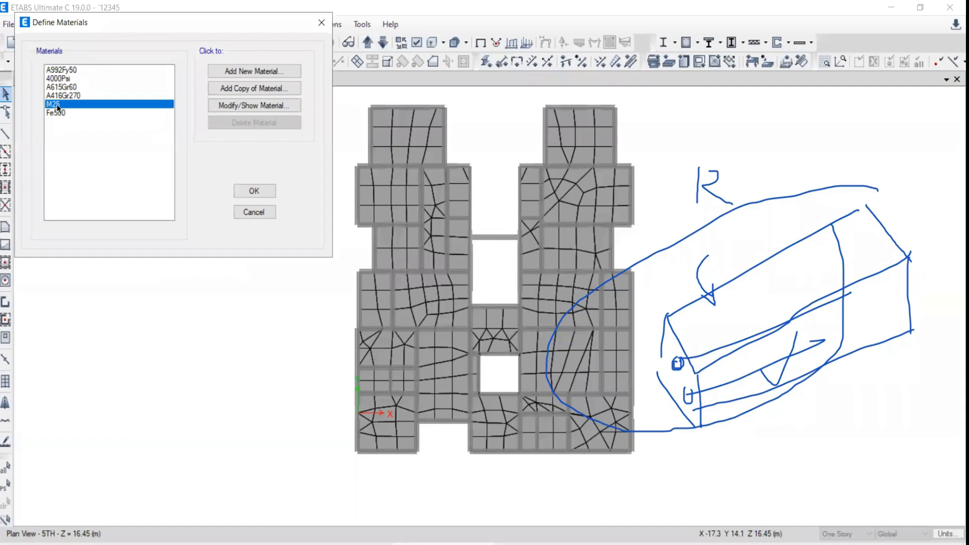
Step: Inspect the M25 material's property data, including its display colour, and close the material definitions without changes
left_click(234, 105)
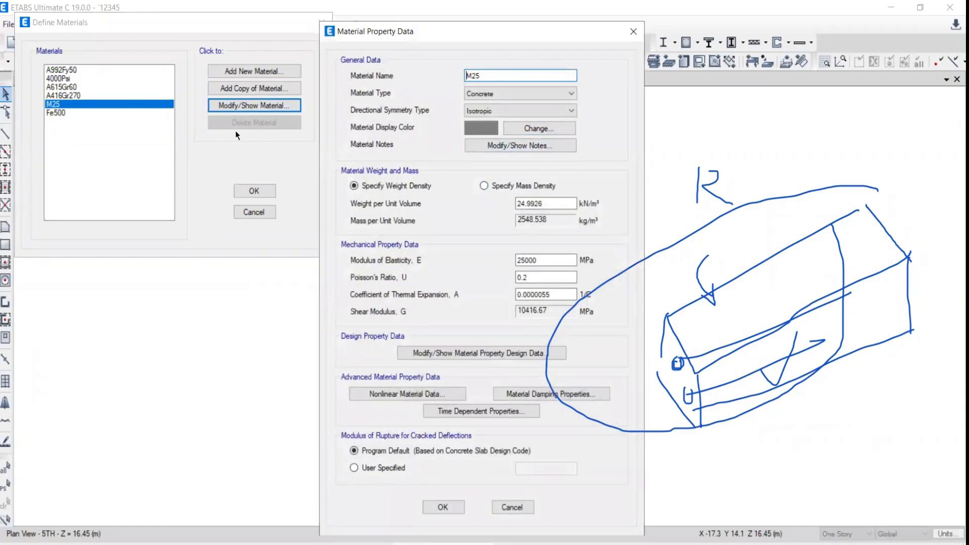
left_click(633, 31)
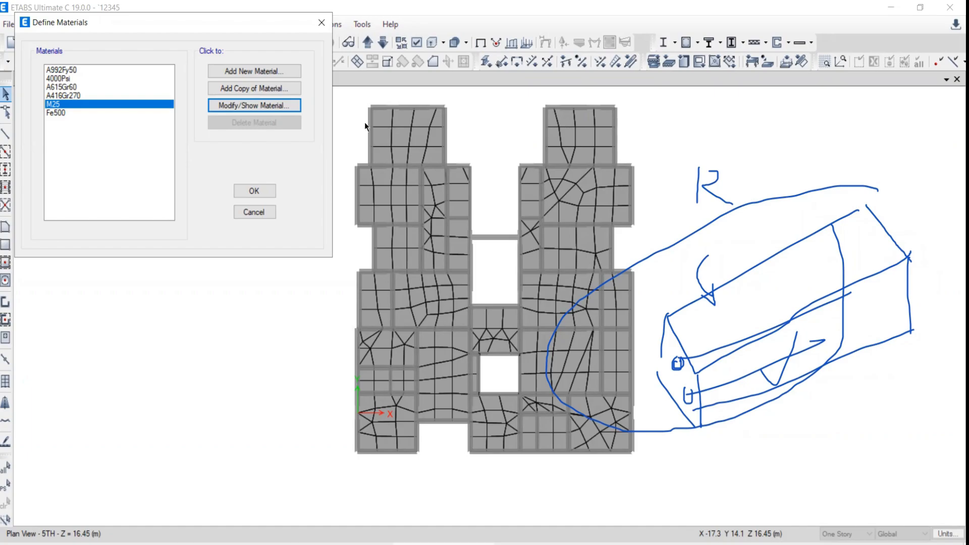
left_click_drag(323, 27, 266, 126)
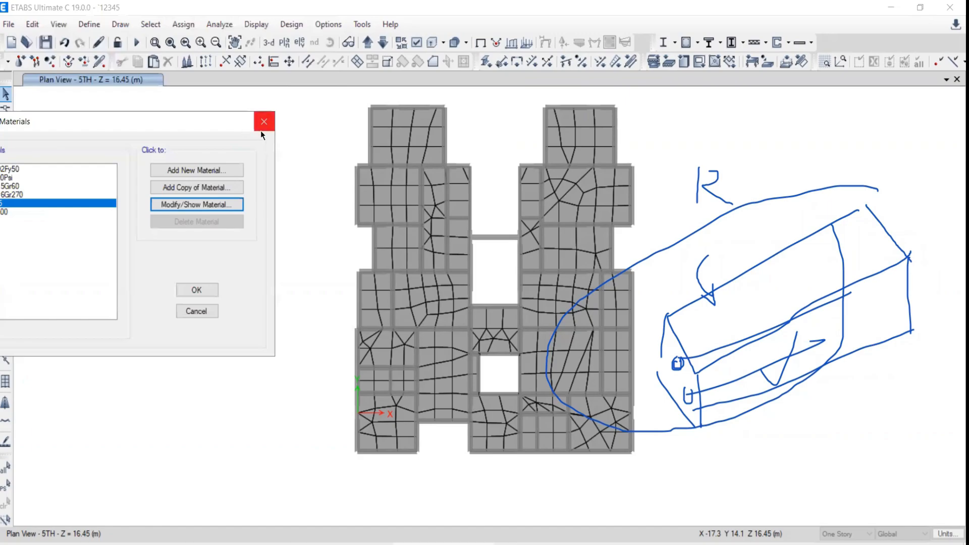
left_click(259, 126)
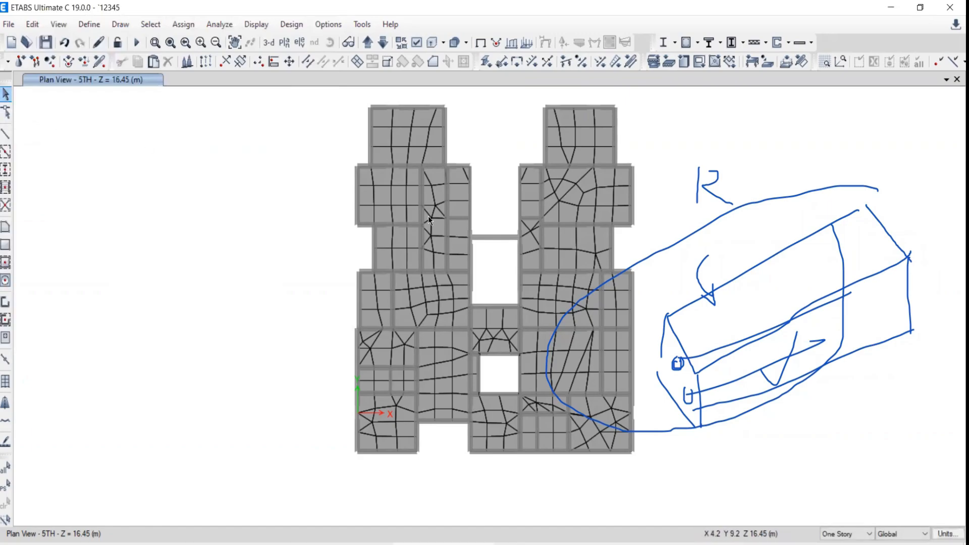
Step: Switch from the 5TH story plan to the 3-D view of the building
left_click(269, 43)
left_click(86, 25)
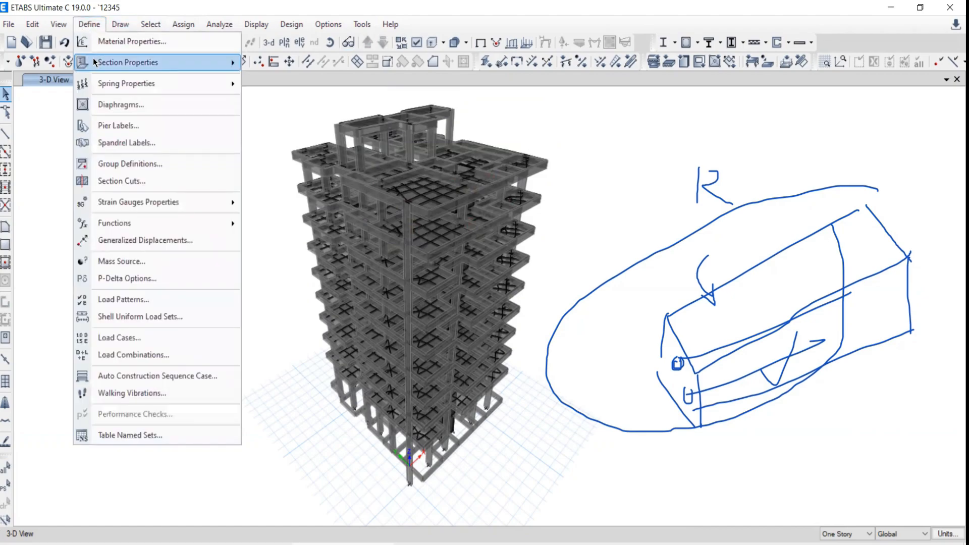
left_click(99, 42)
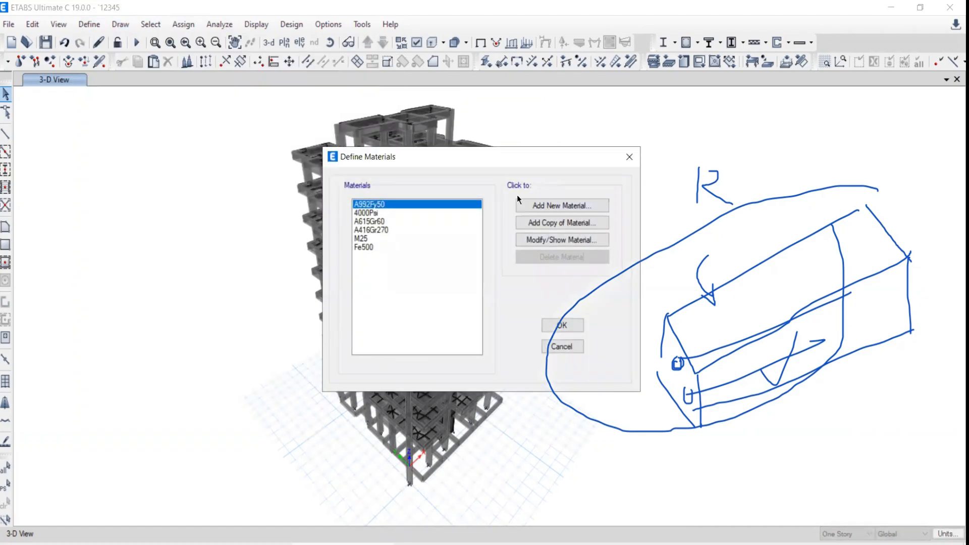
left_click(533, 205)
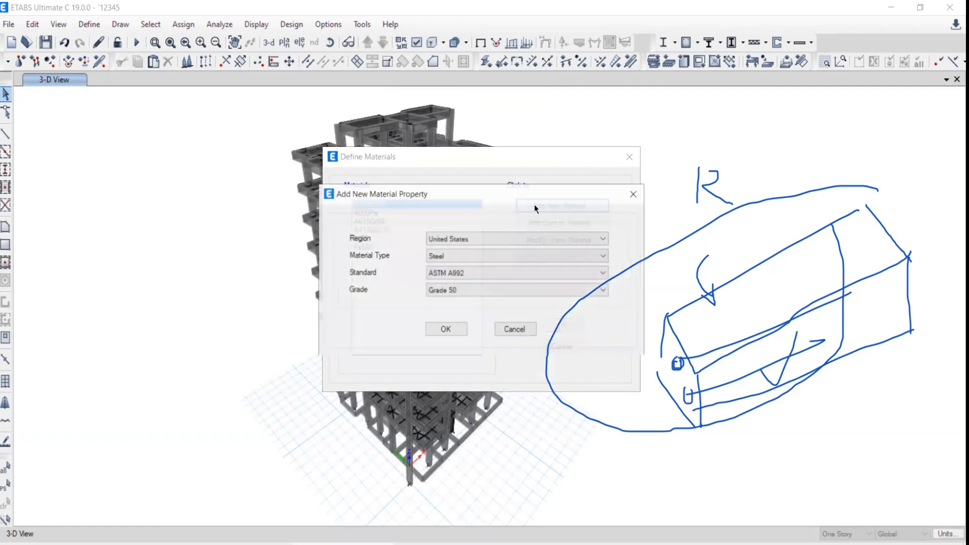
left_click(442, 255)
left_click(441, 276)
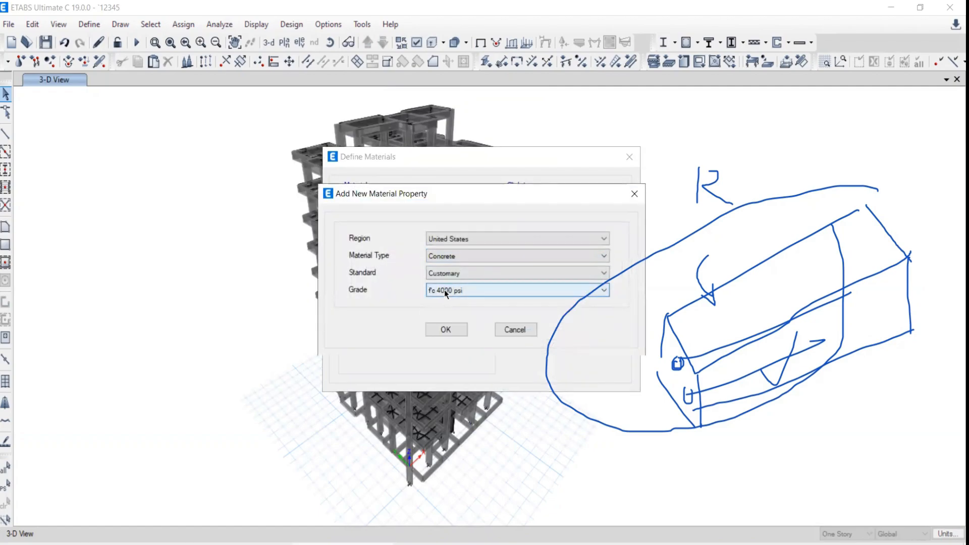
left_click(505, 330)
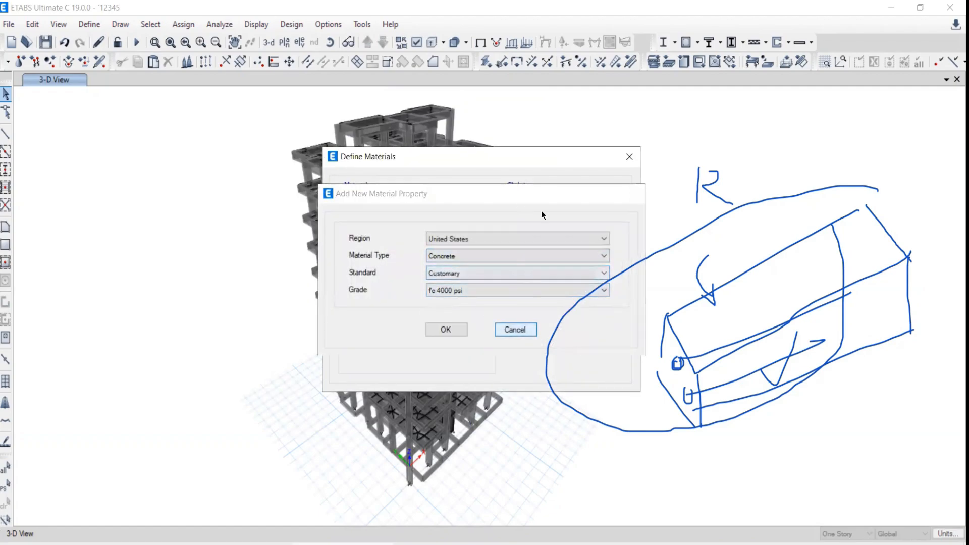
left_click(628, 158)
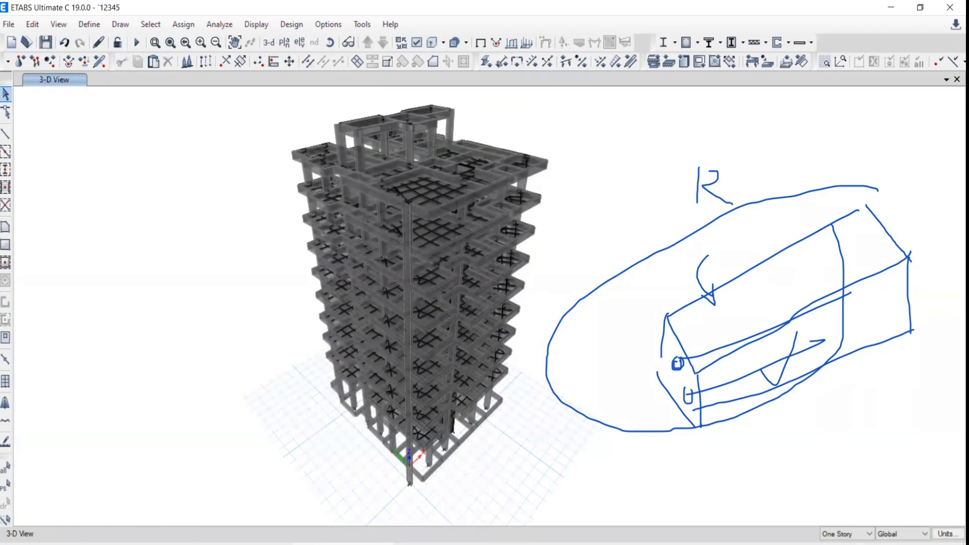
Step: Add a new concrete material for region India, using the Indian standard and grade M30
left_click(89, 24)
left_click(93, 43)
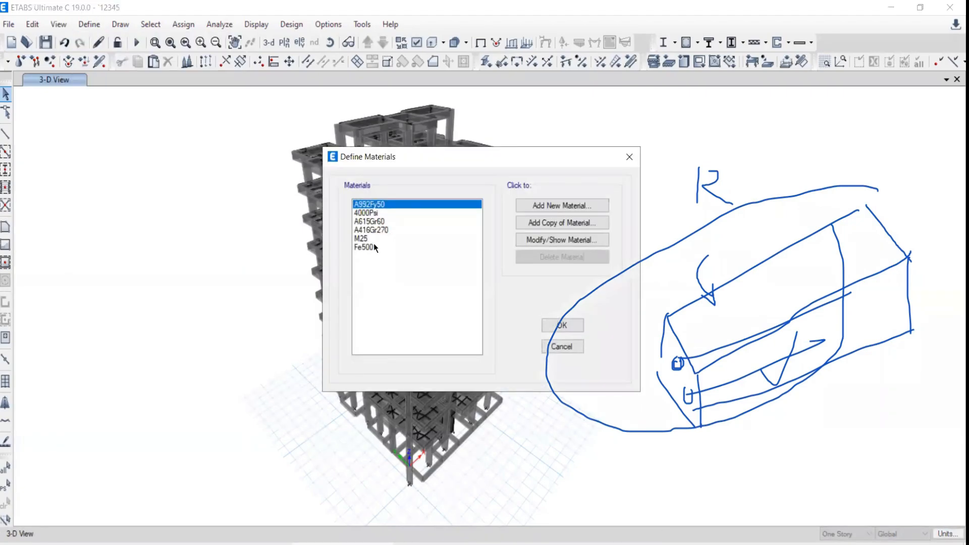
left_click(535, 207)
left_click(454, 239)
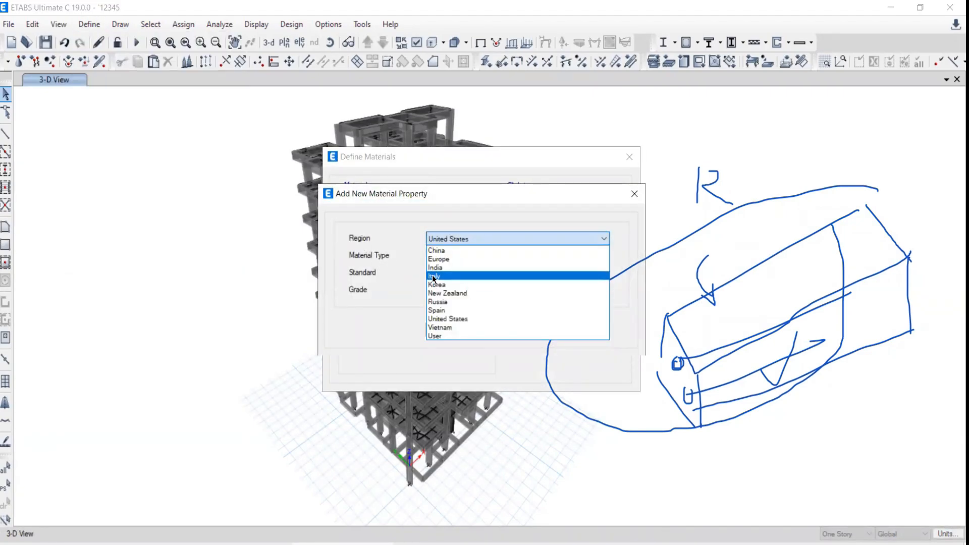
left_click(433, 267)
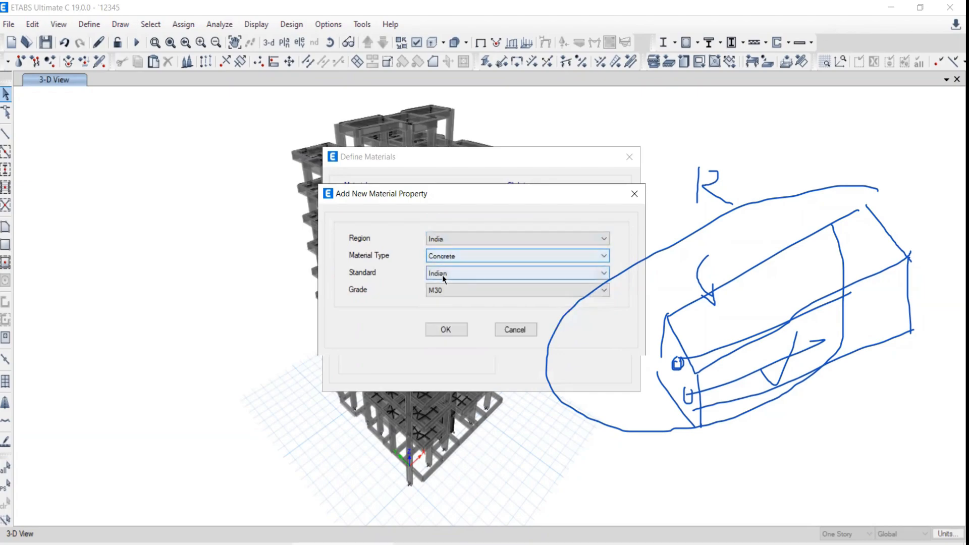
left_click(437, 331)
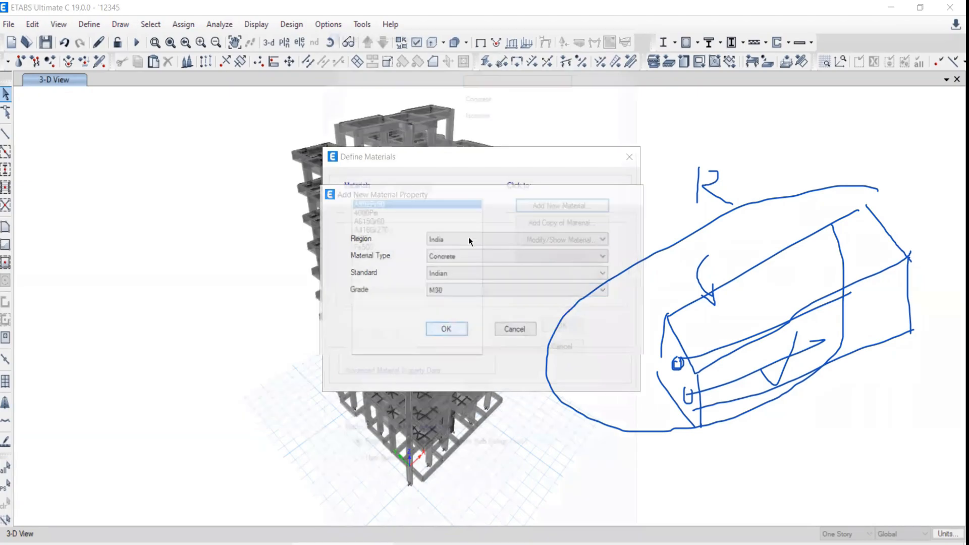
Step: Set the M30 material's display colour to blue and accept the material definitions
left_click(468, 127)
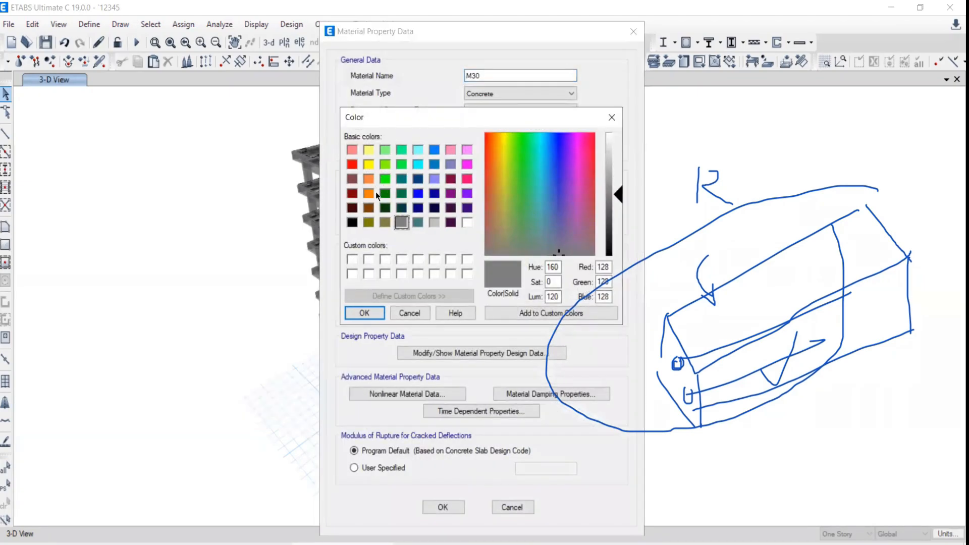
left_click(418, 194)
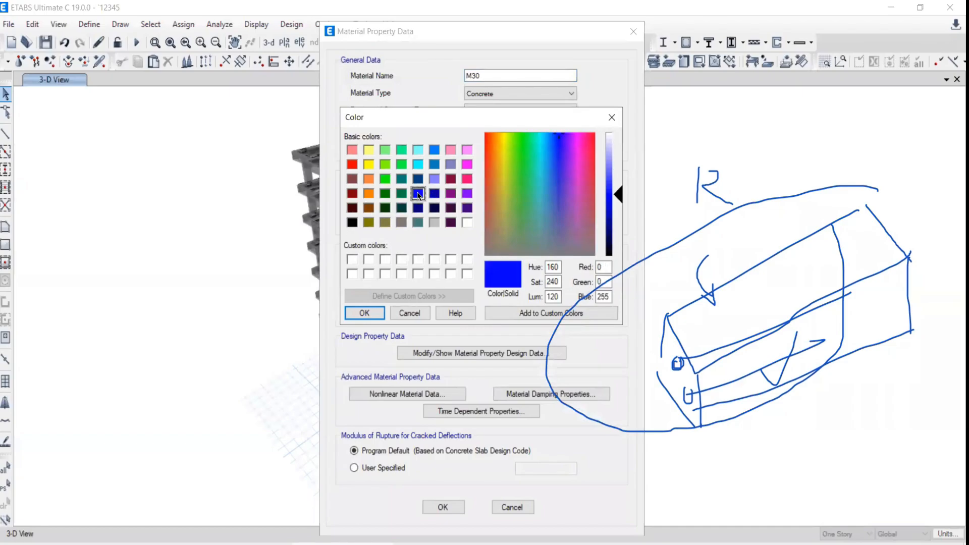
left_click(371, 317)
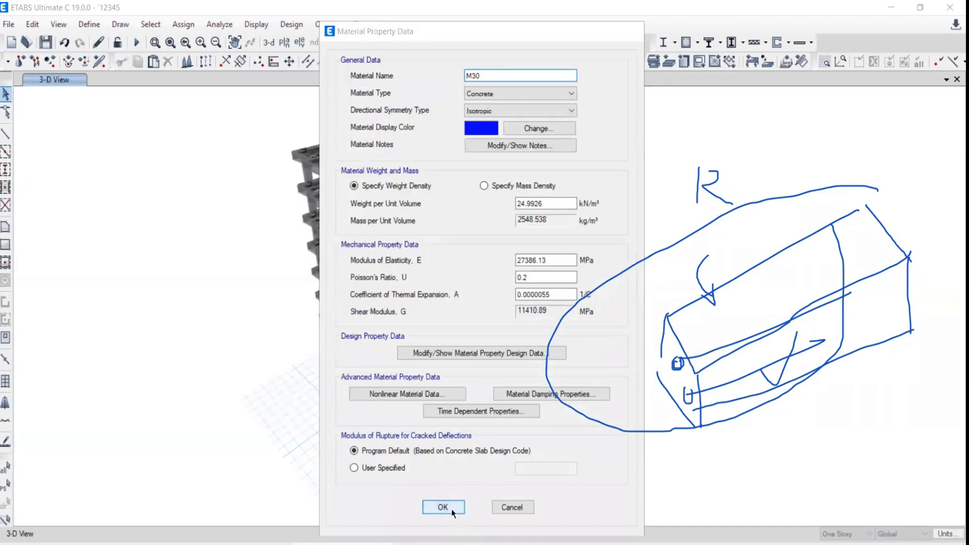
left_click(442, 507)
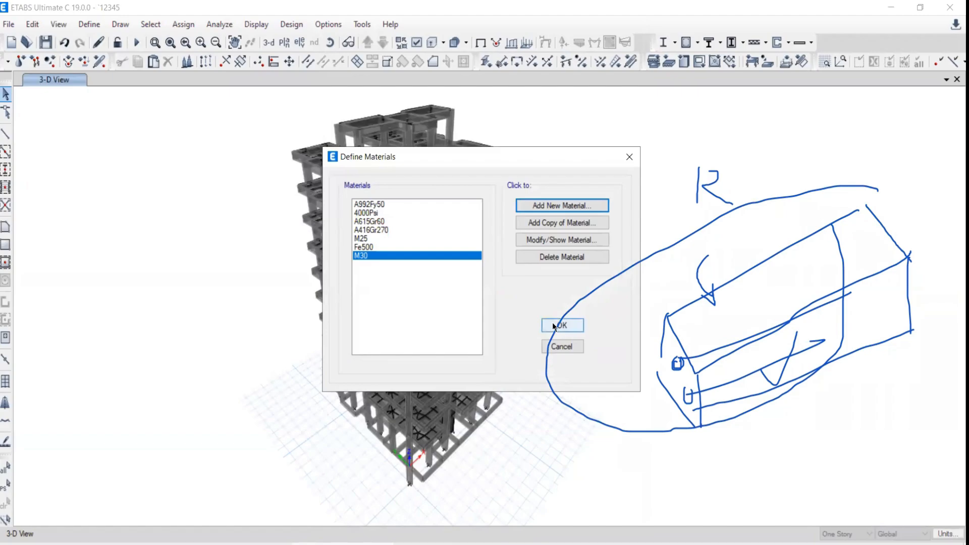
left_click(560, 325)
Step: Set the material of frame section BM150X600M25 to M30 and accept the frame properties
middle_click_drag(391, 298, 343, 343)
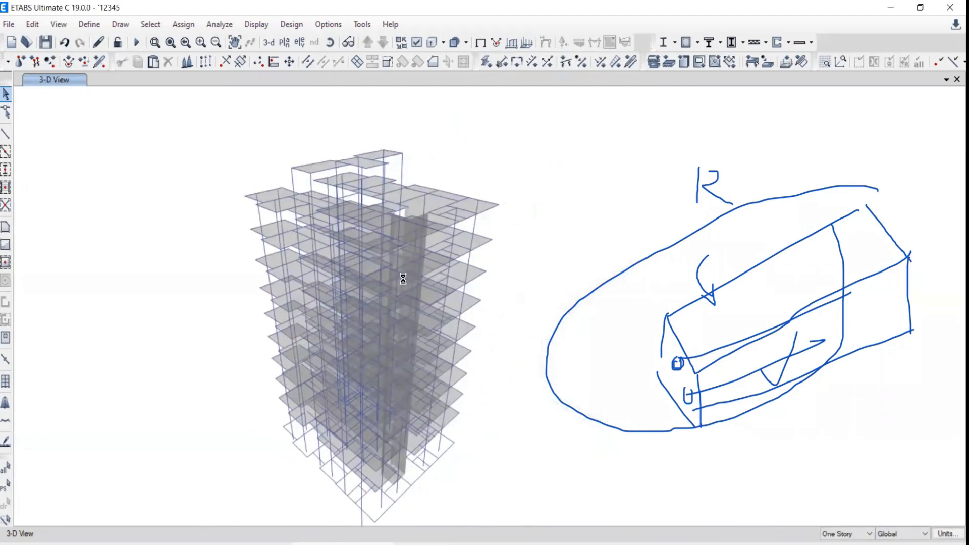
left_click(90, 25)
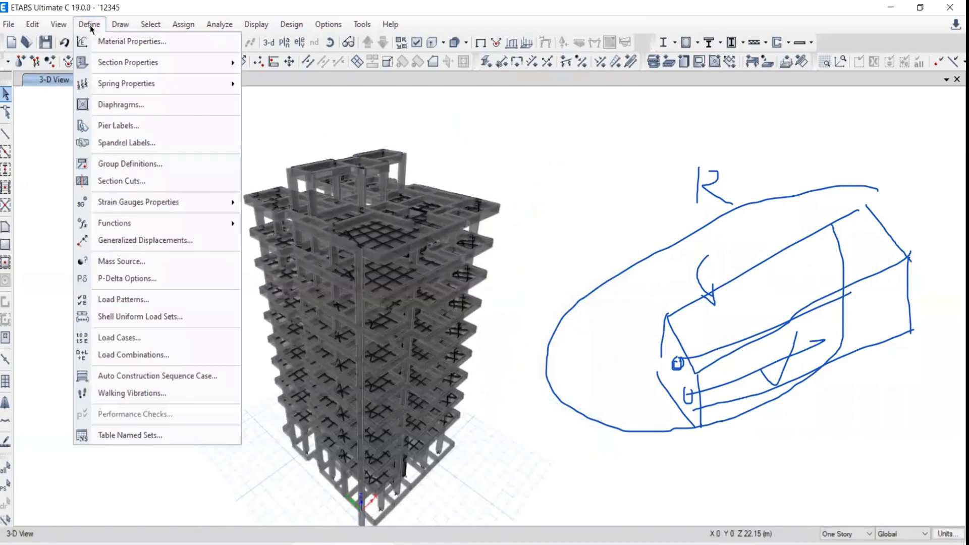
mouse_move(127, 62)
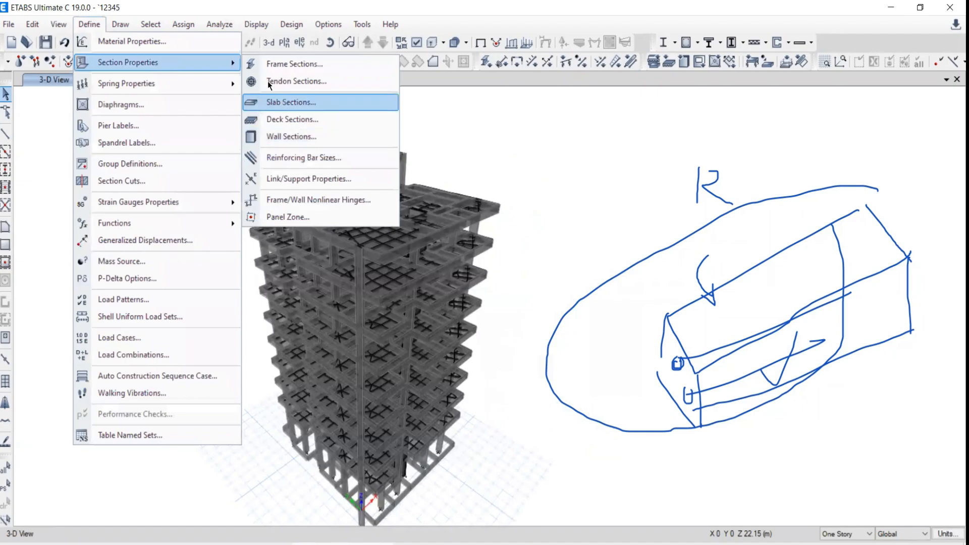
left_click(277, 65)
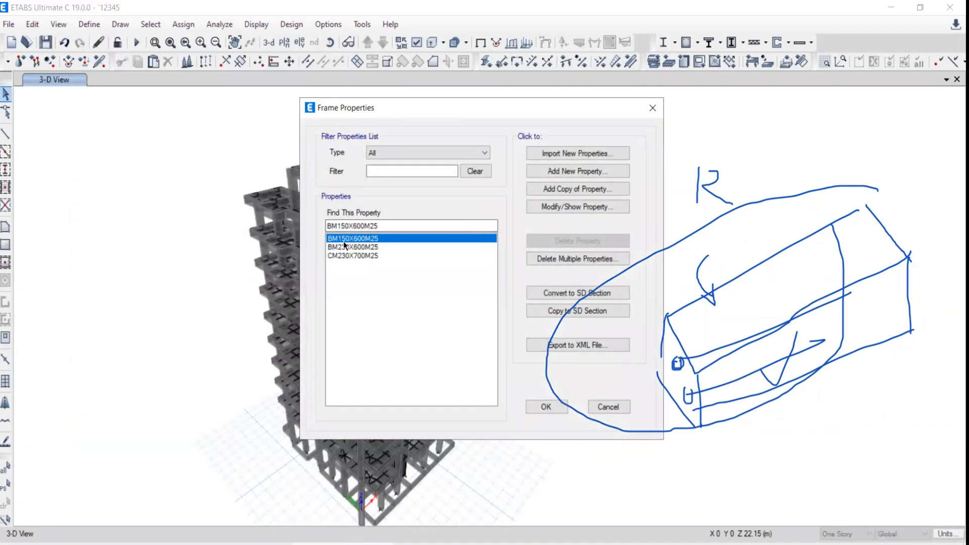
left_click(566, 206)
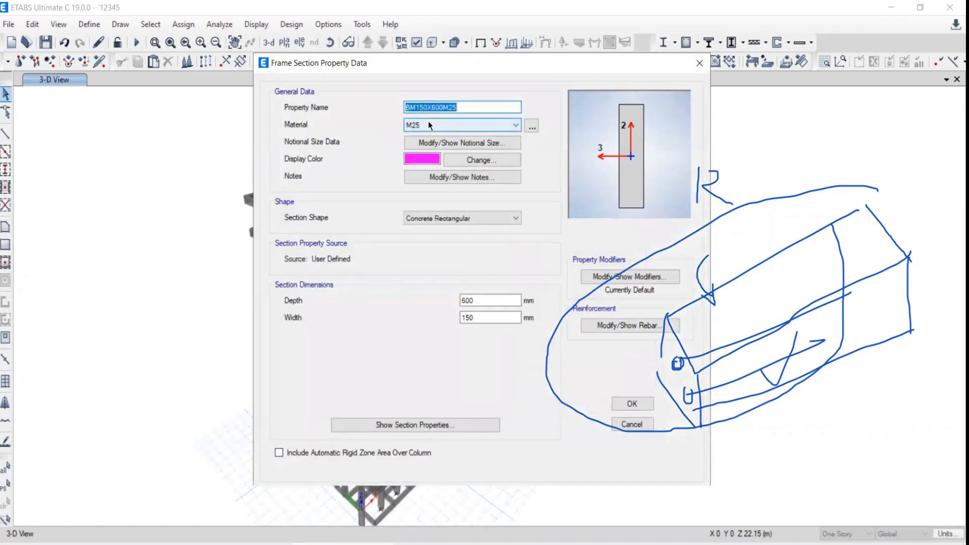
left_click(421, 124)
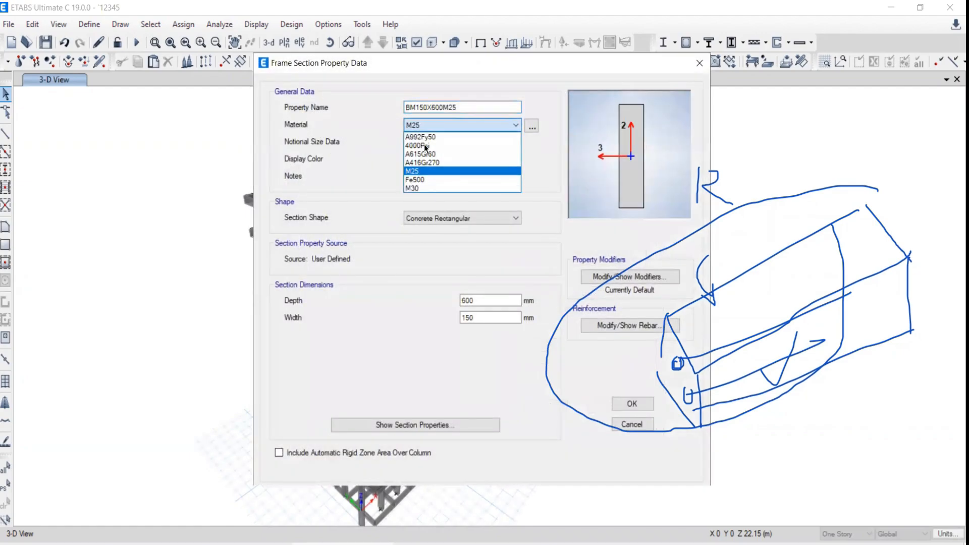
left_click(413, 188)
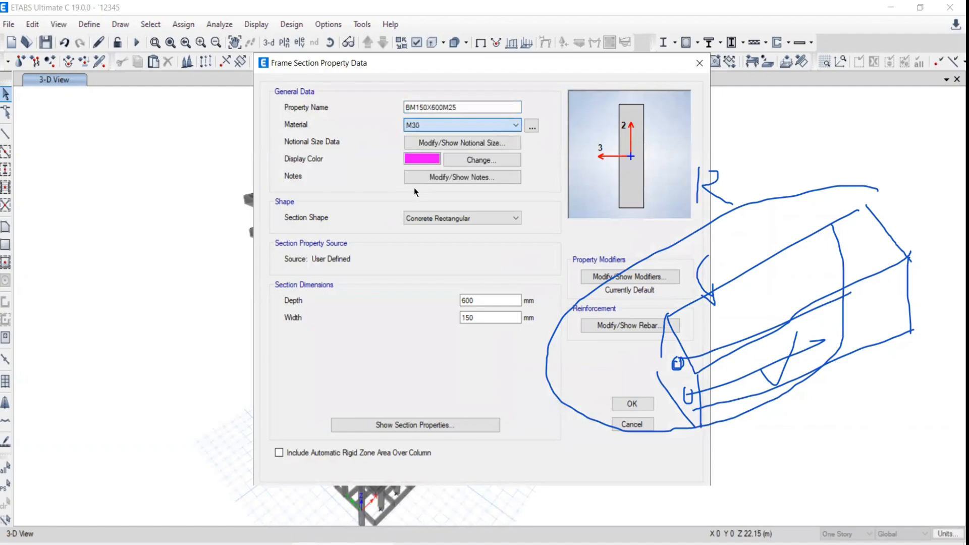
left_click(631, 403)
left_click(533, 405)
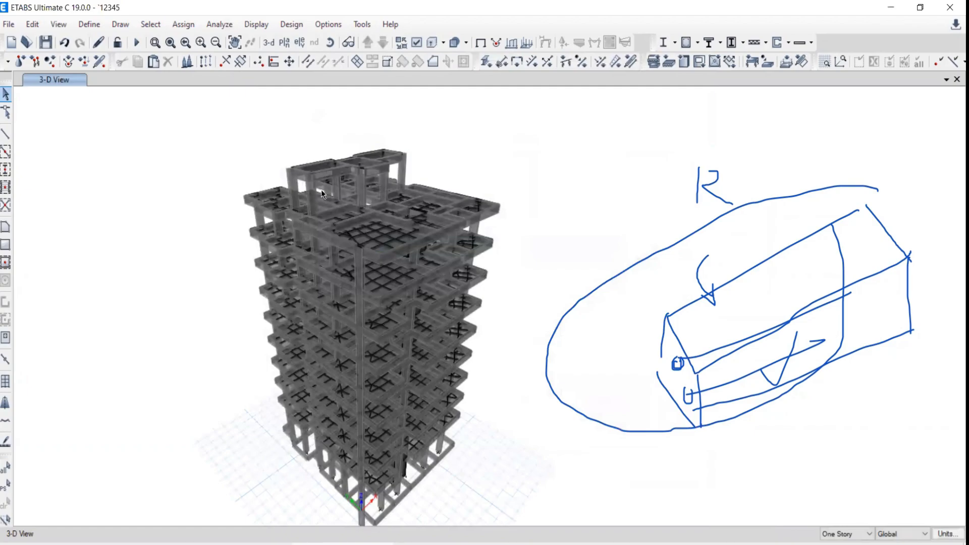
Step: Inspect the recoloured building in 3D and open the 2ND story plan view
scroll(292, 166, "down", 4)
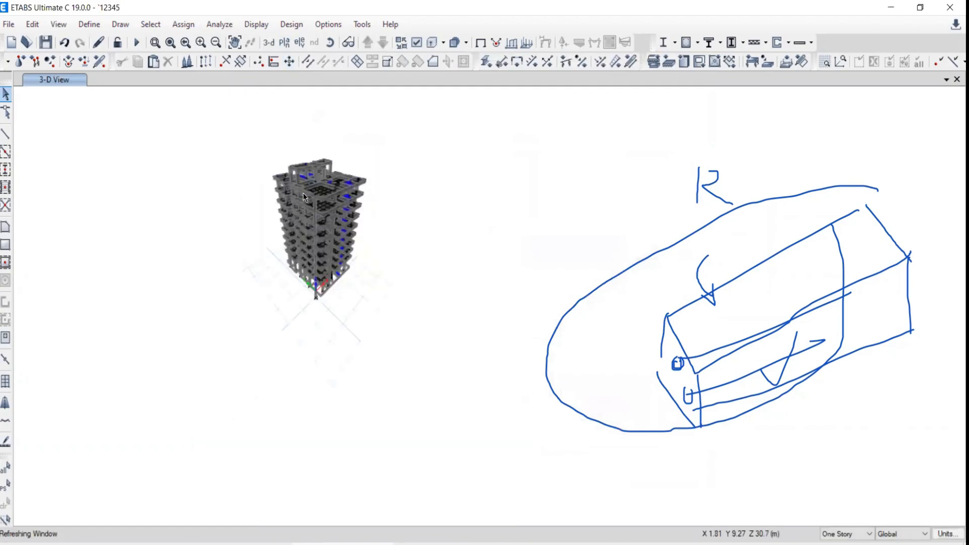
scroll(309, 193, "up", 4)
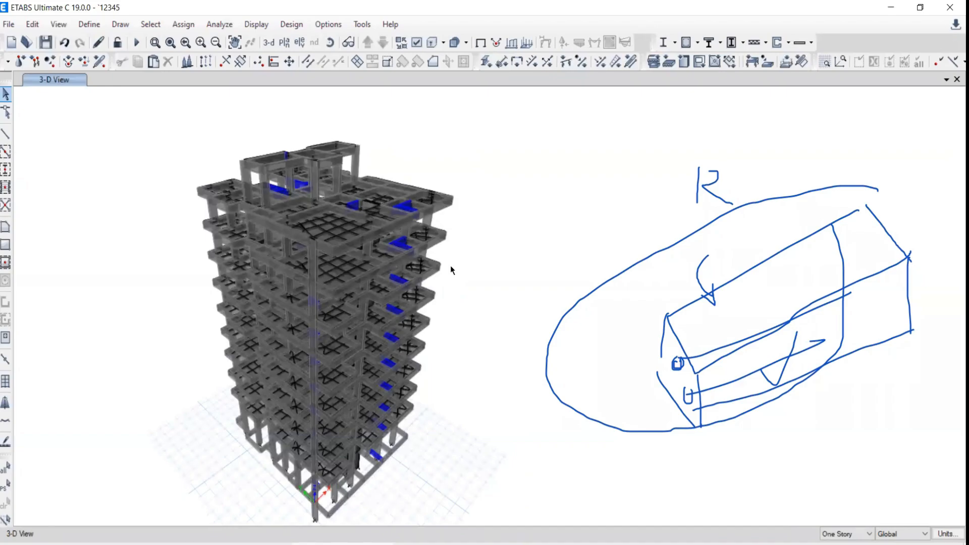
left_click(281, 44)
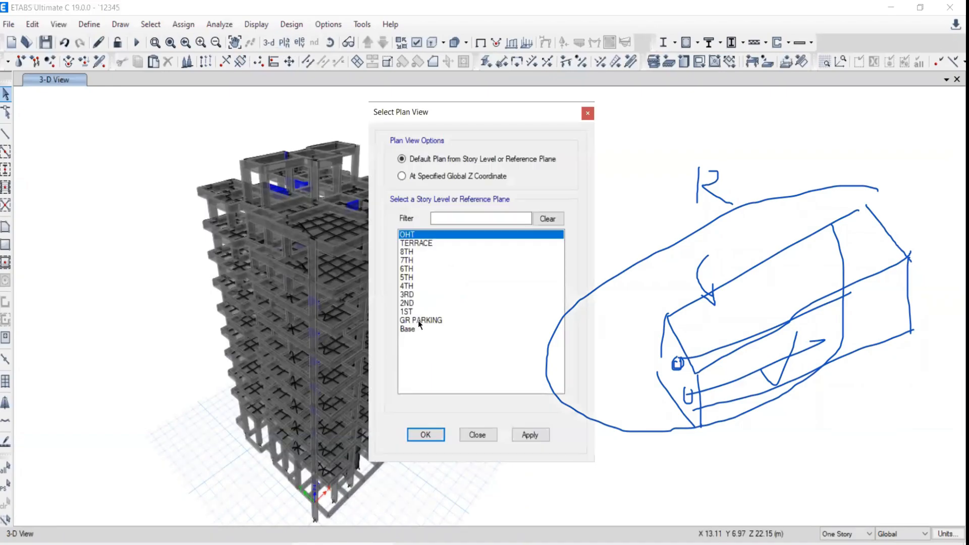
left_click(417, 303)
left_click(527, 434)
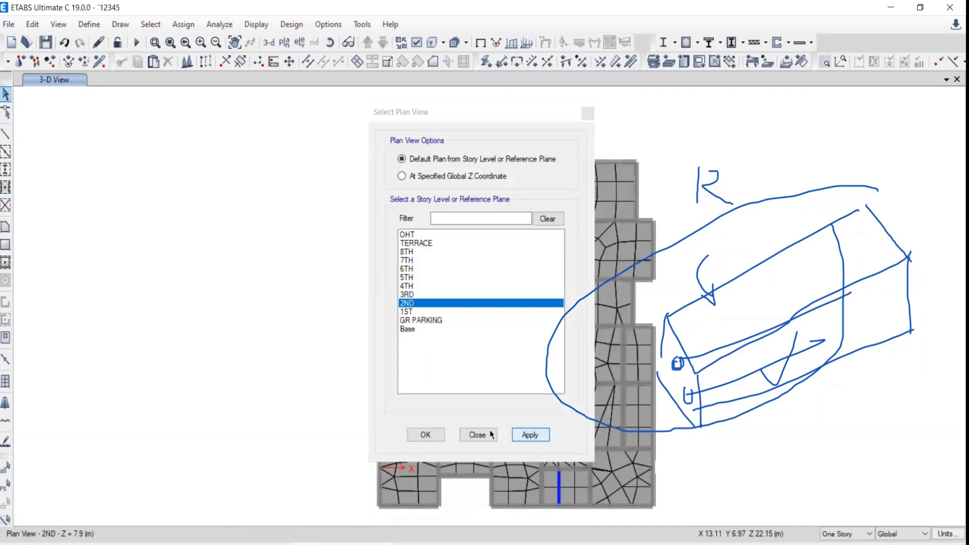
left_click(487, 434)
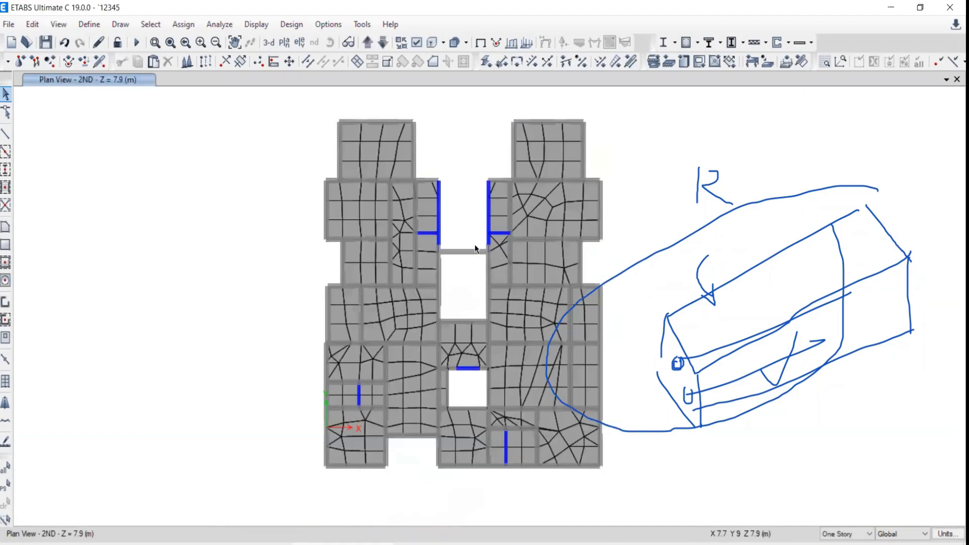
middle_click_drag(548, 298, 499, 282)
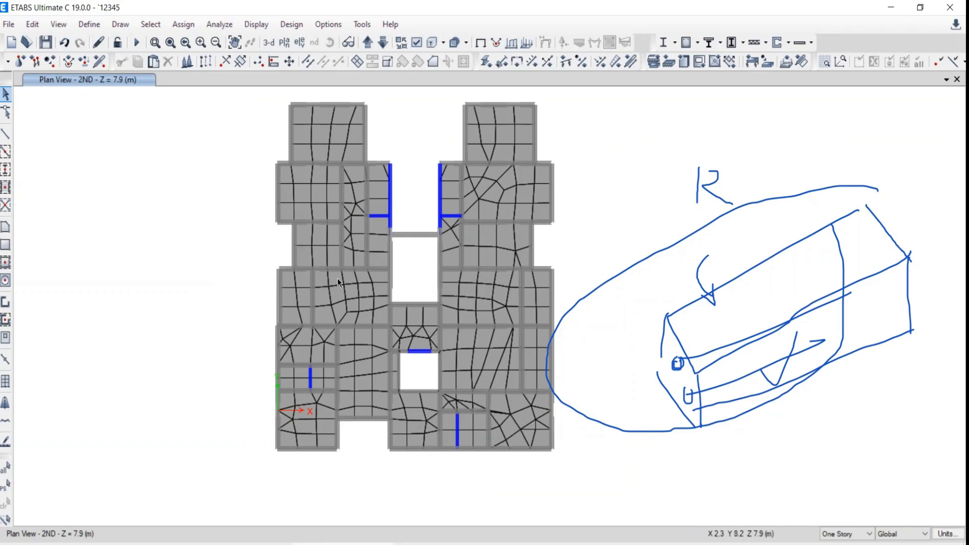
middle_click_drag(364, 257, 360, 273)
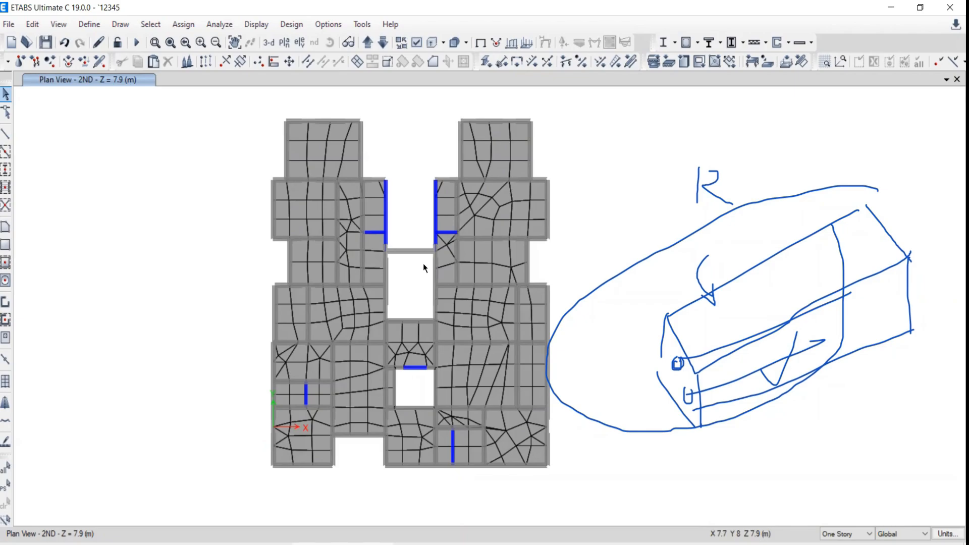
left_click(416, 42)
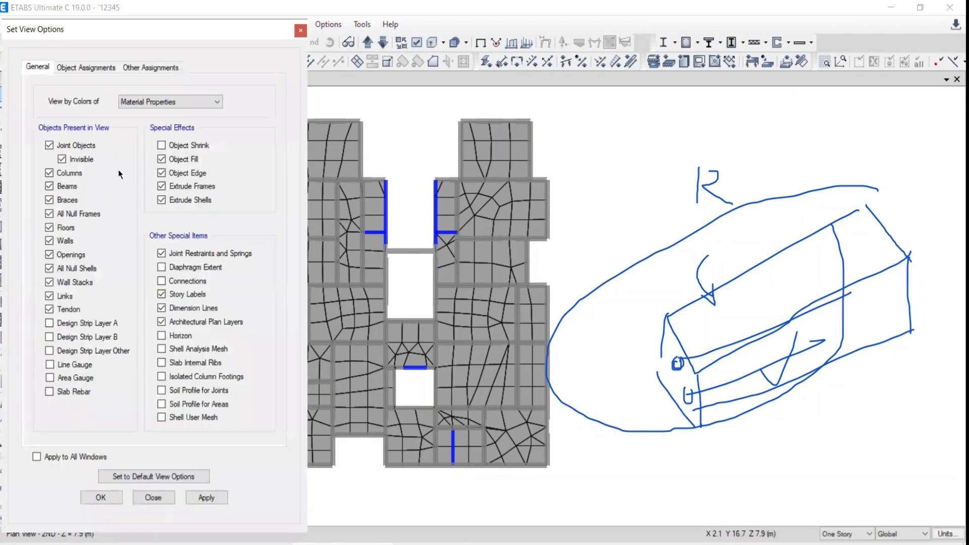
left_click(152, 103)
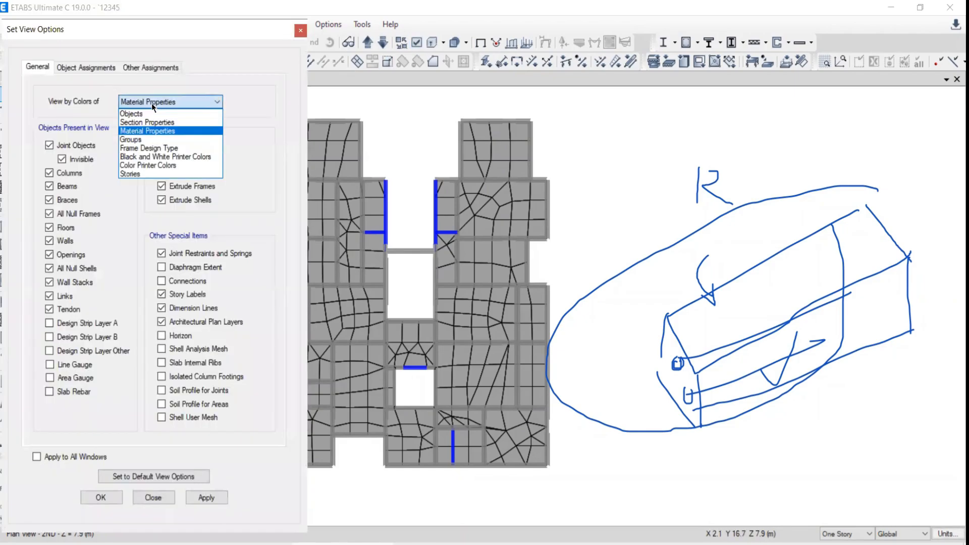
left_click(134, 141)
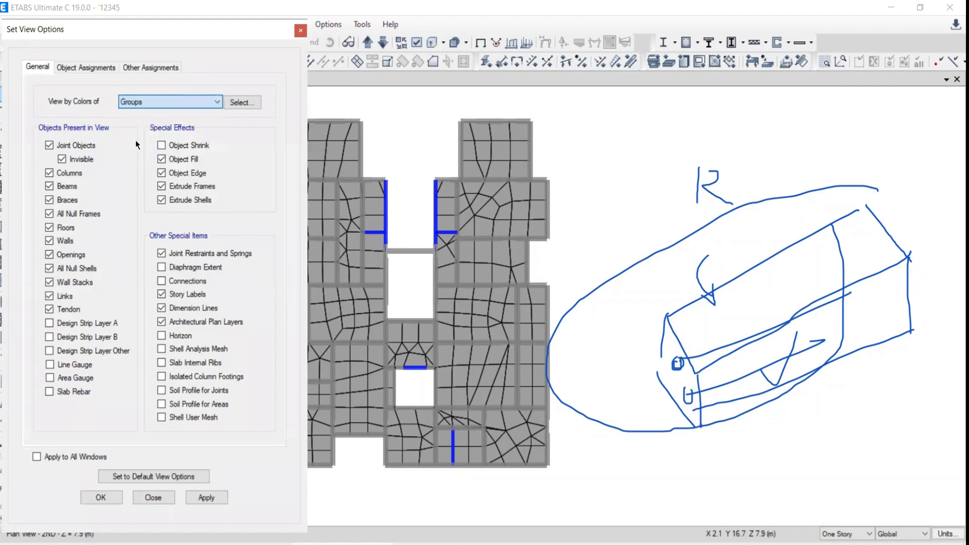
left_click(195, 13)
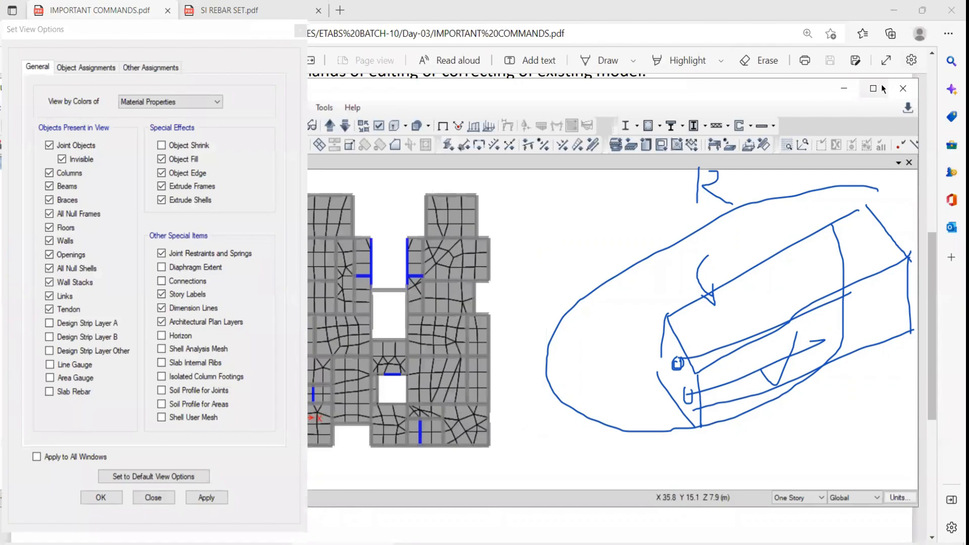
left_click(882, 89)
left_click(276, 77)
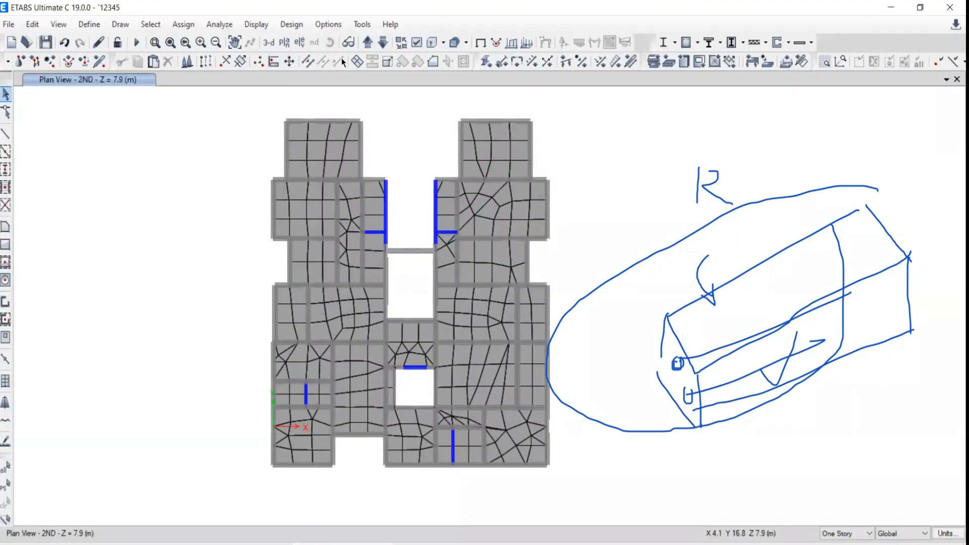
Step: Turn off the extruded display of frames and shells in the 2ND story plan view
left_click(287, 45)
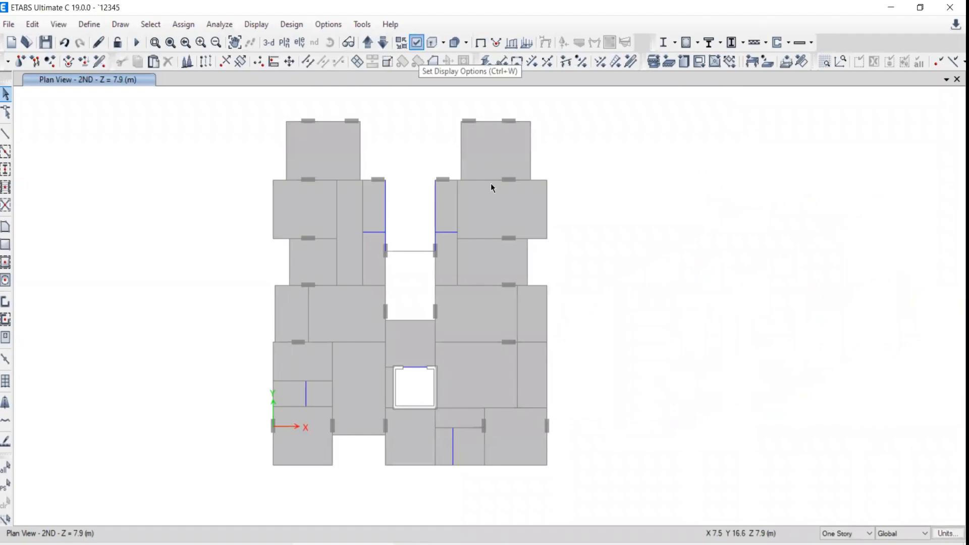
Step: Set the 2ND story plan view to be coloured by Objects and apply the view options
key("ctrl+w")
left_click(143, 132)
left_click(116, 145)
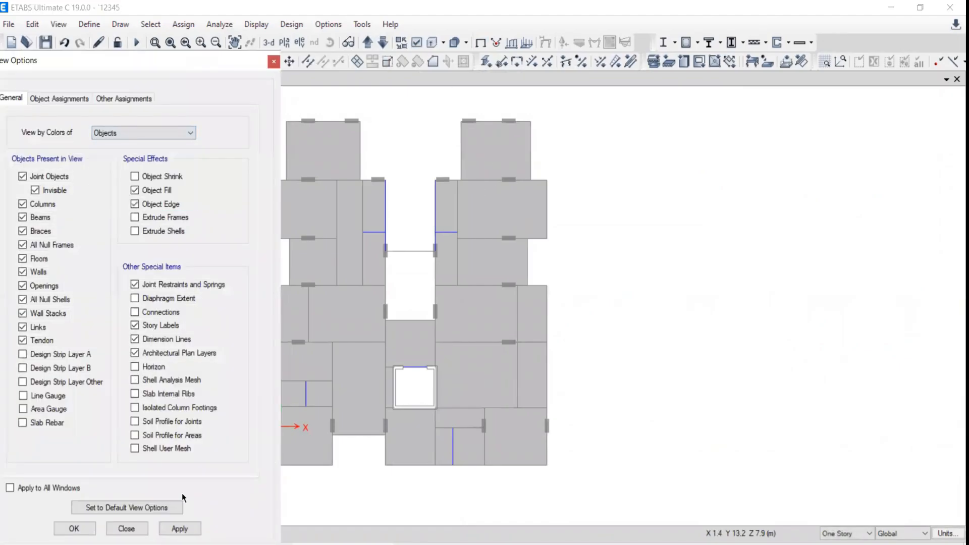
left_click(179, 528)
left_click(127, 529)
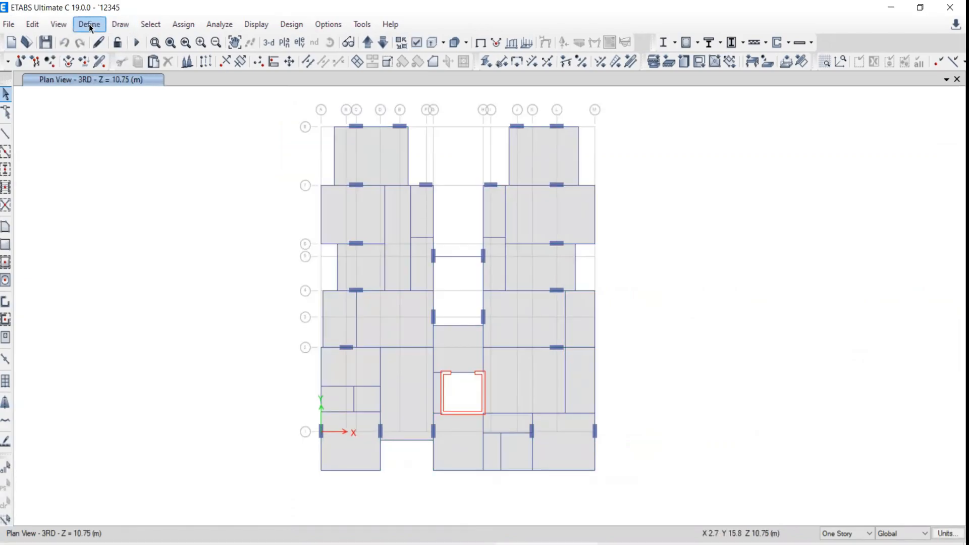
Step: Define a new group named BEAM 150X600 and set its colour to black
left_click(89, 25)
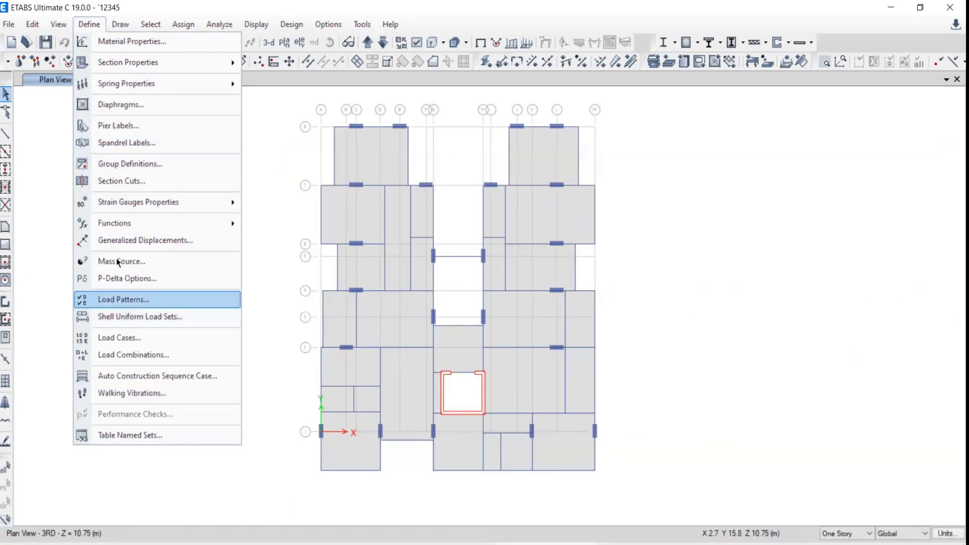
left_click(117, 164)
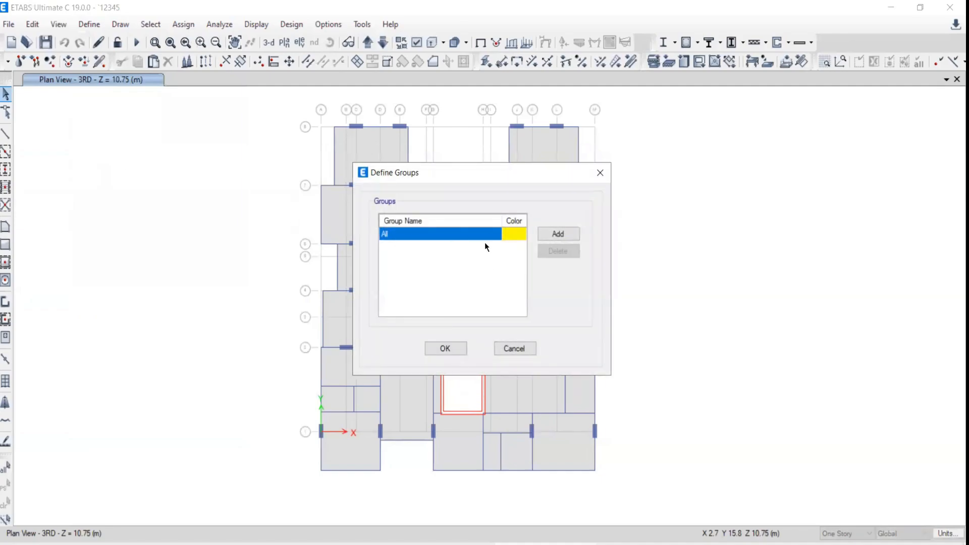
left_click_drag(482, 170, 187, 108)
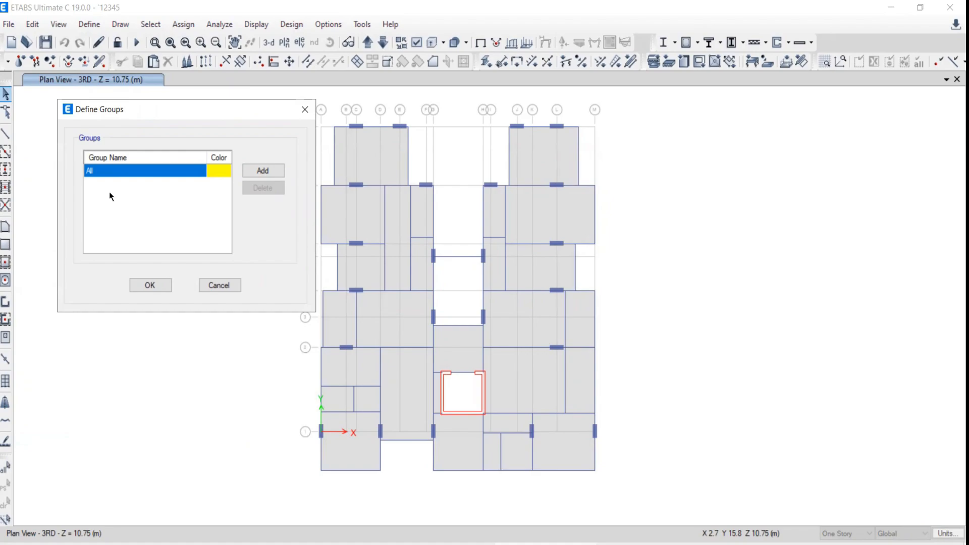
left_click(263, 170)
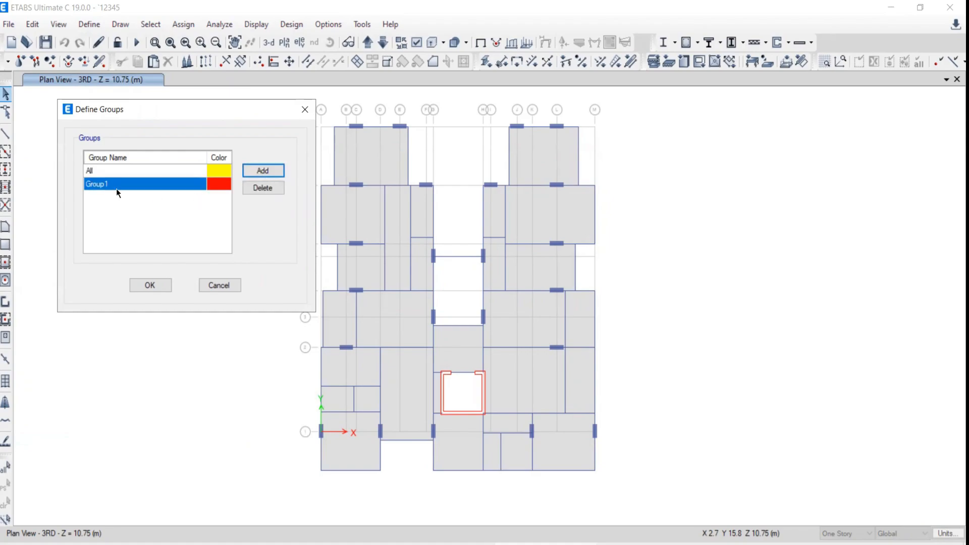
type("M")
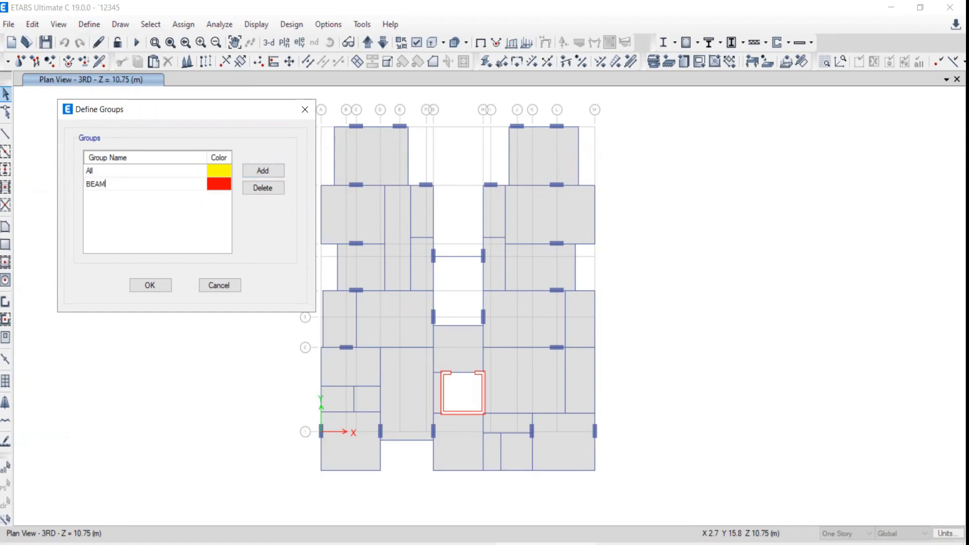
type(" 150X600")
left_click(215, 185)
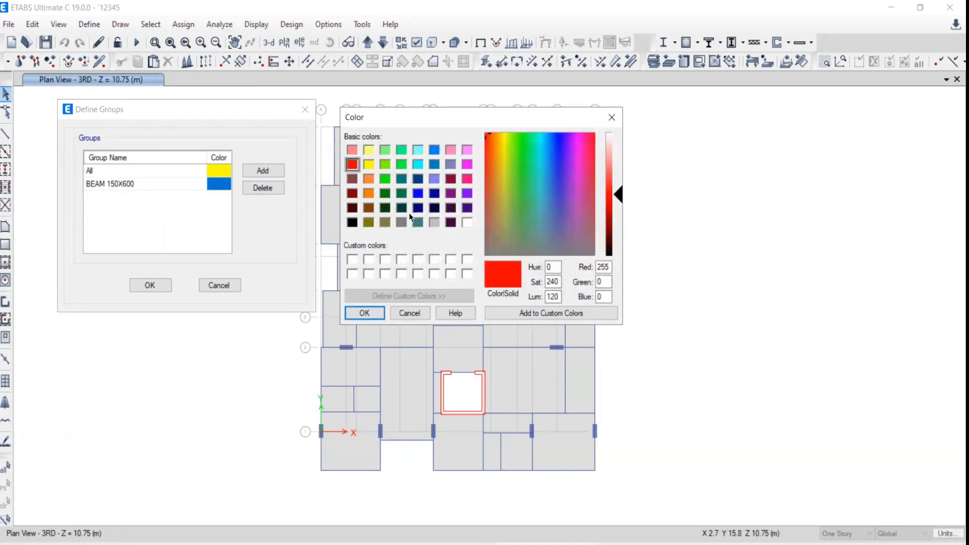
left_click(353, 223)
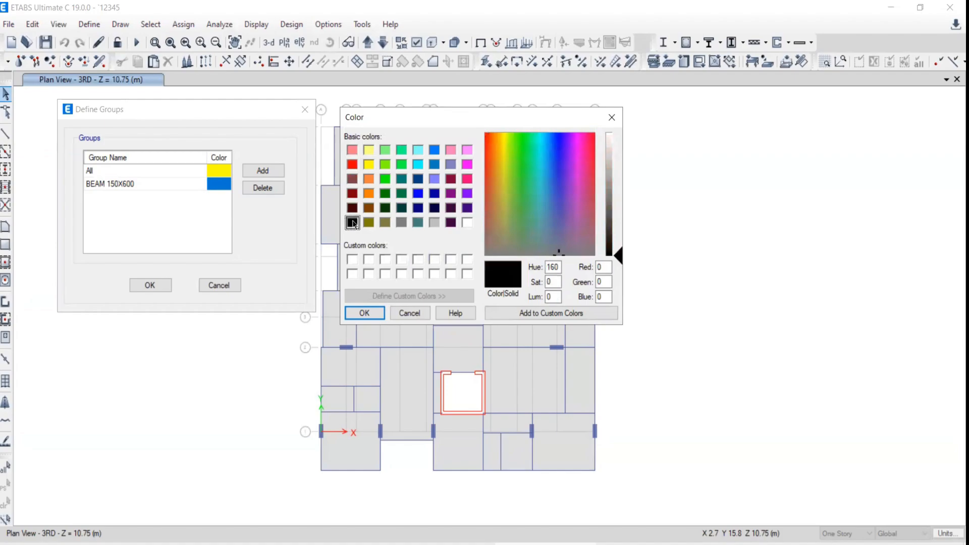
left_click(364, 312)
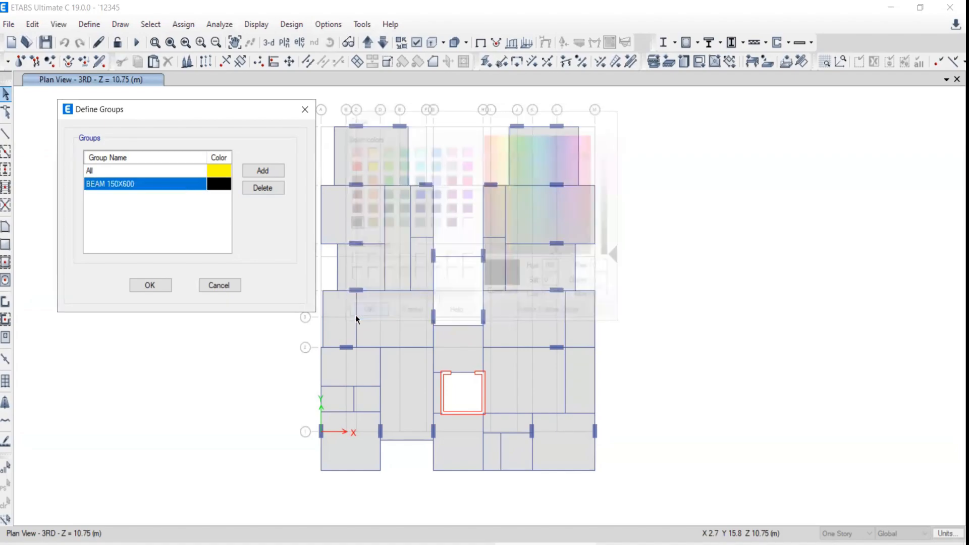
Step: Add a second group named BEAM 230X600 with a dark green colour and accept the group definitions
left_click(263, 170)
left_click(106, 197)
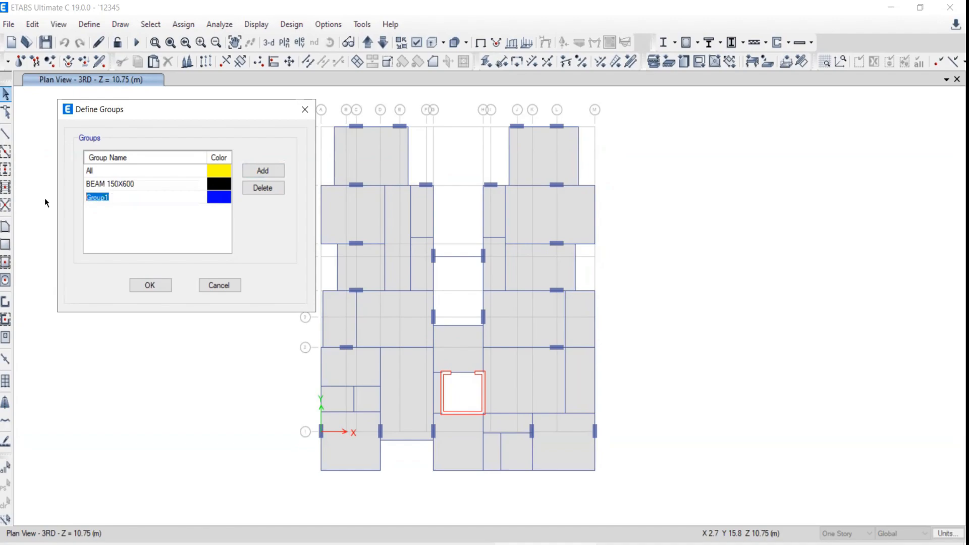
type("BEAM 230X600")
left_click(220, 202)
left_click(220, 200)
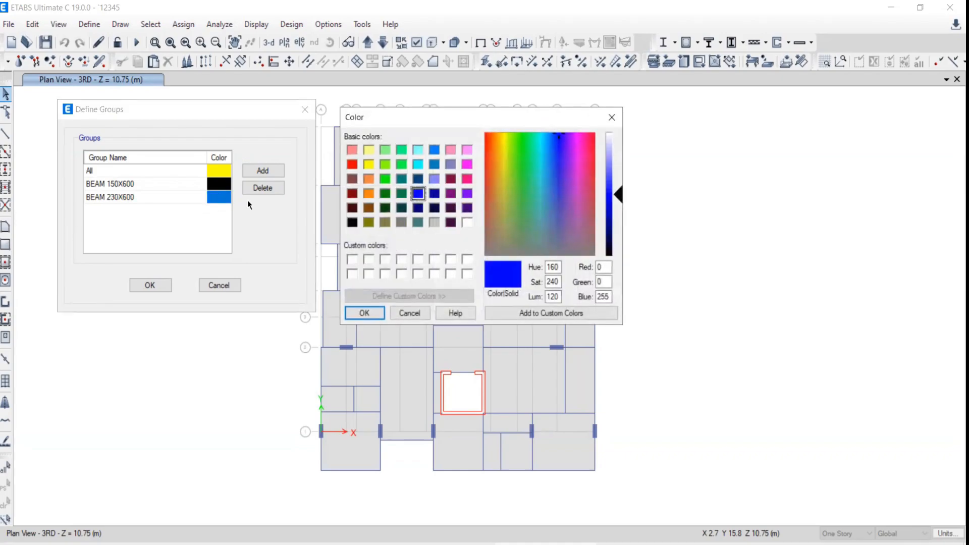
left_click(387, 194)
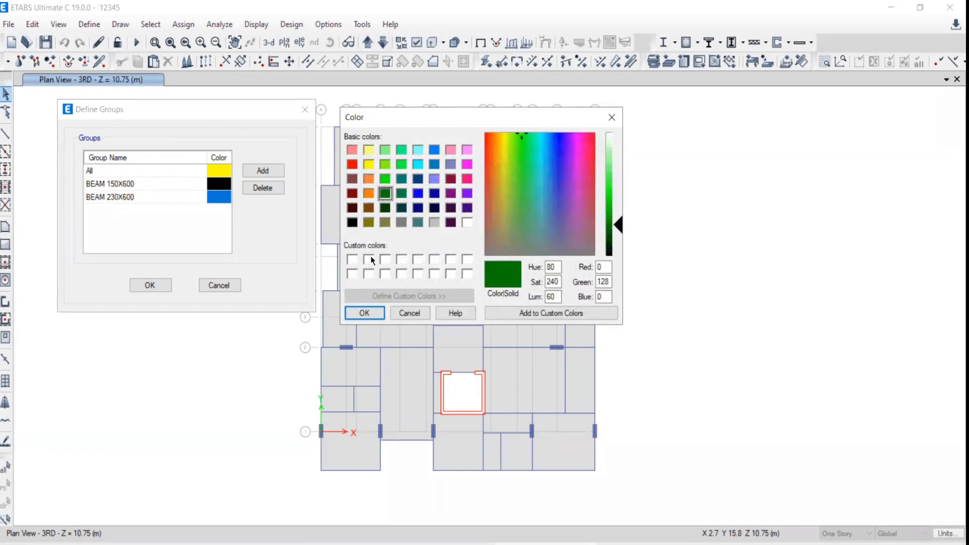
left_click(371, 314)
left_click(150, 285)
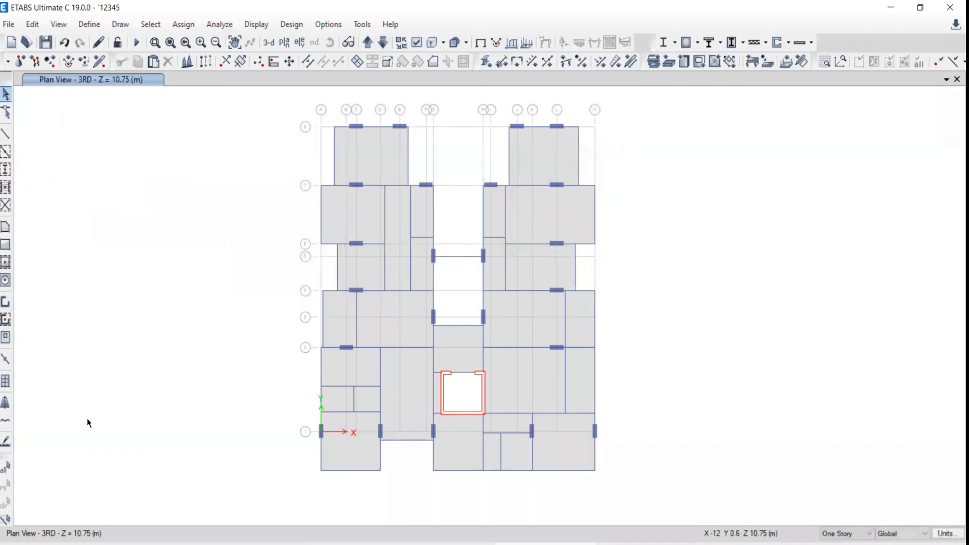
Step: Select all frames that use the frame property BM150X600M25
left_click(142, 29)
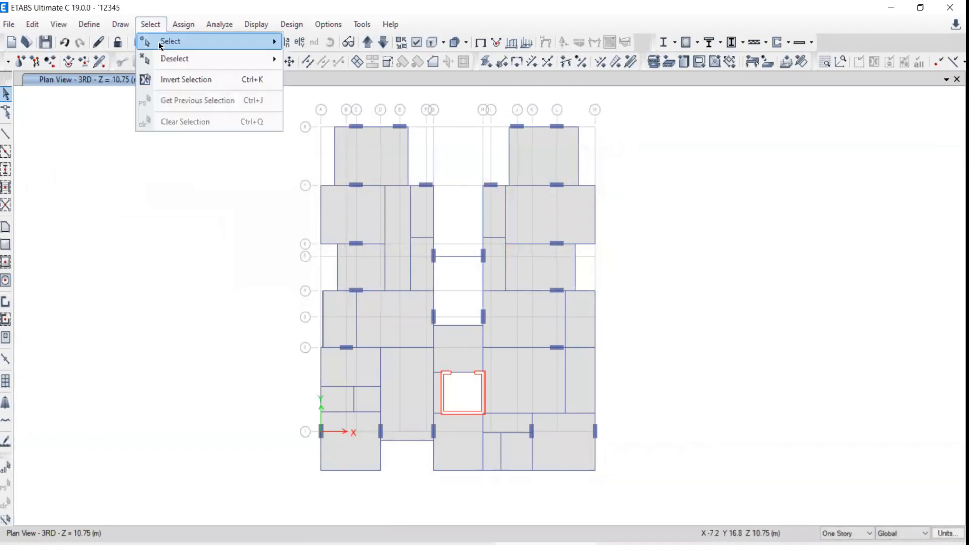
mouse_move(159, 41)
mouse_move(328, 159)
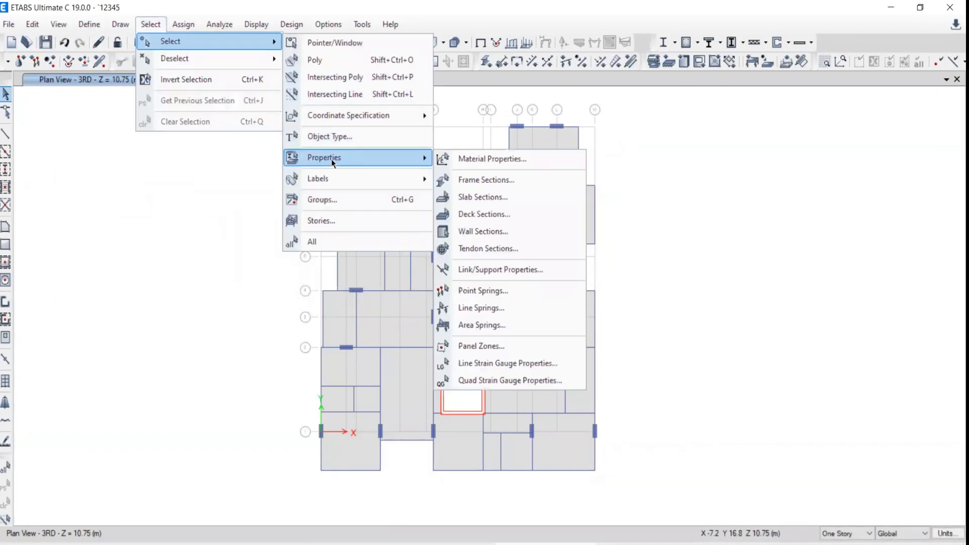
left_click(465, 179)
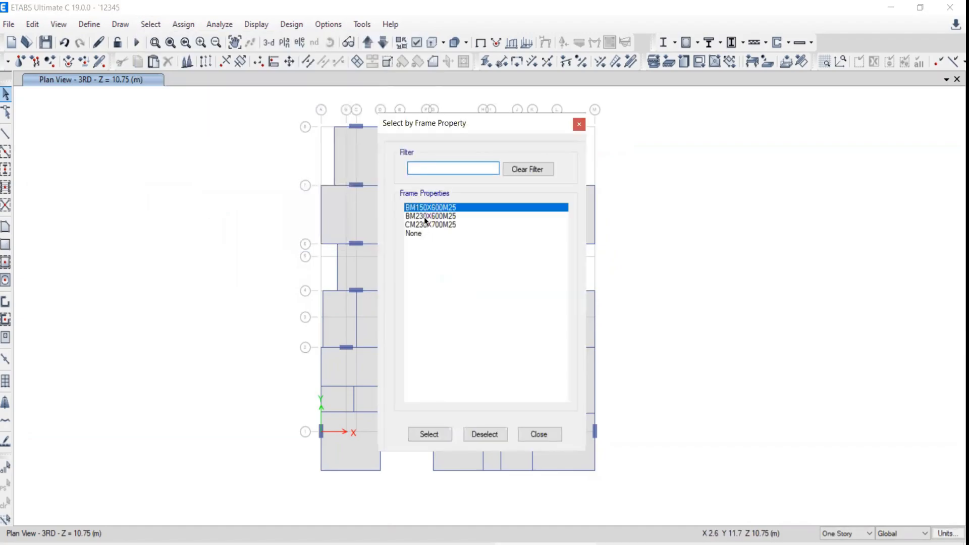
left_click(435, 435)
left_click(538, 435)
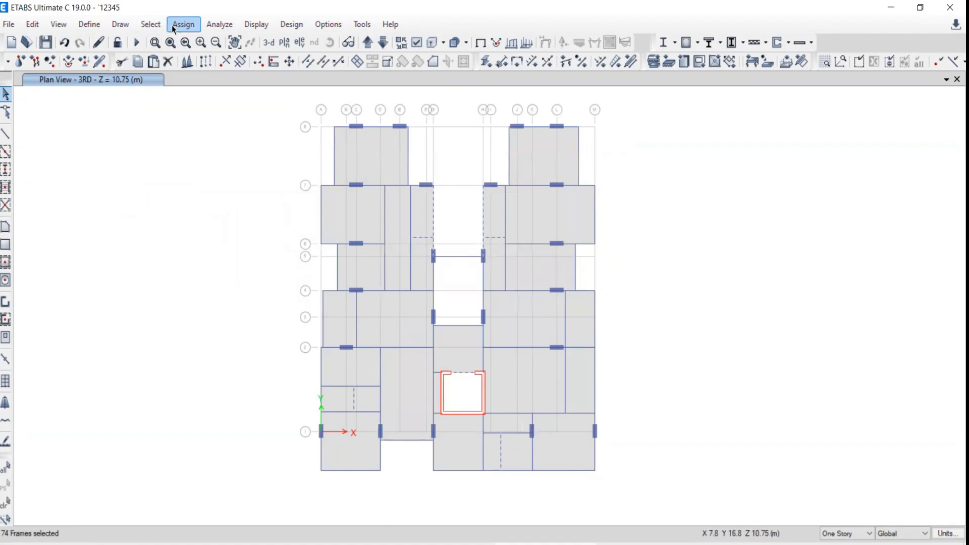
Step: Review the names and colours in the group definitions, keeping the frames selected
left_click(86, 24)
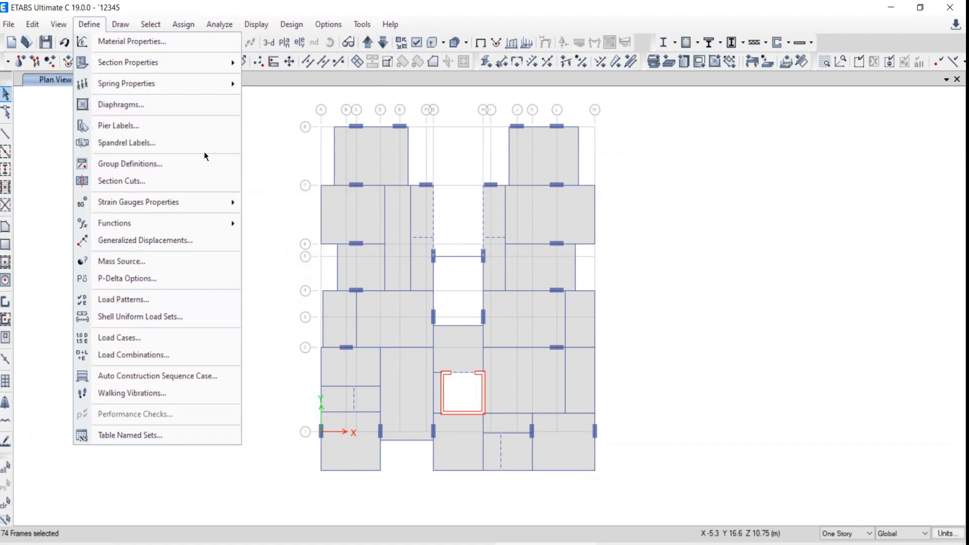
left_click(101, 164)
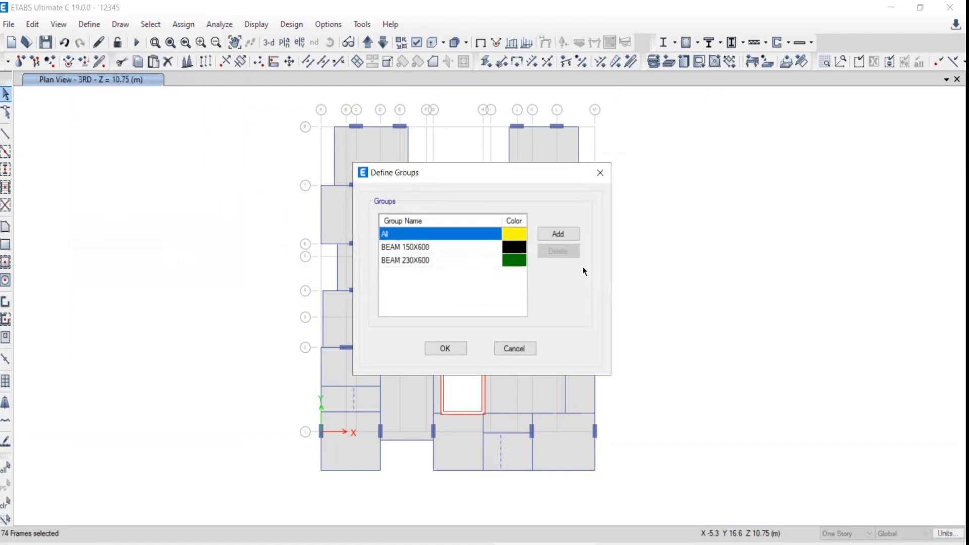
left_click_drag(516, 168, 214, 180)
left_click(298, 185)
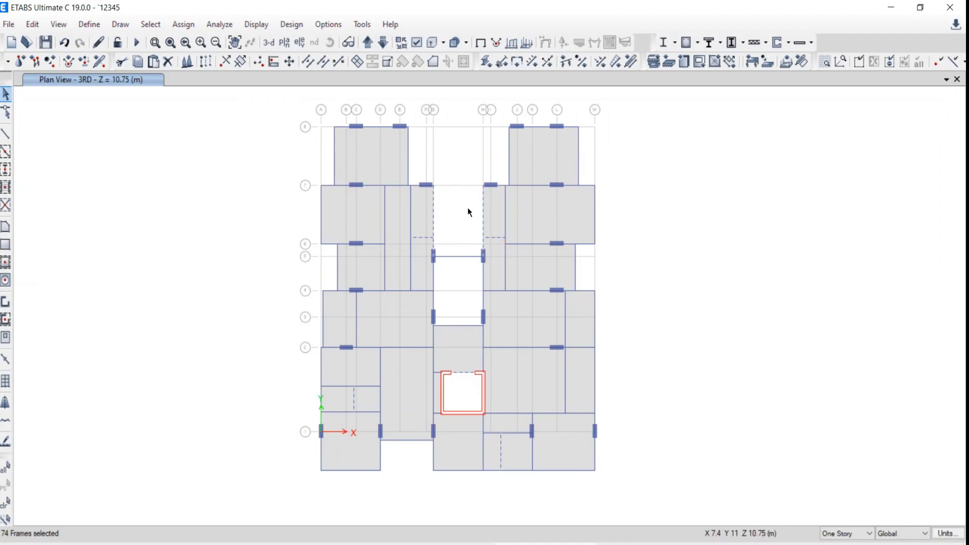
Step: Assign the selected frames to the group BEAM 150X600 with the Replace Group option
left_click(178, 26)
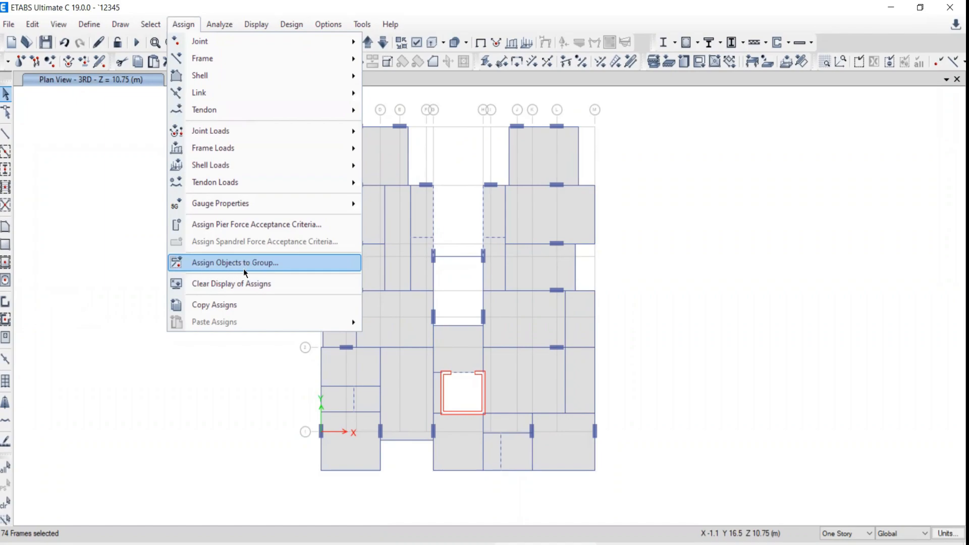
left_click(277, 263)
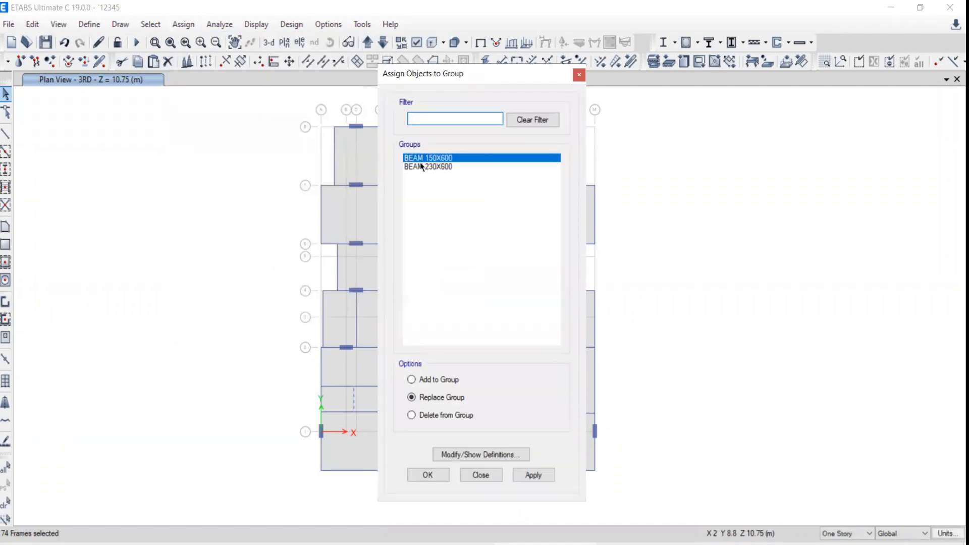
left_click(524, 474)
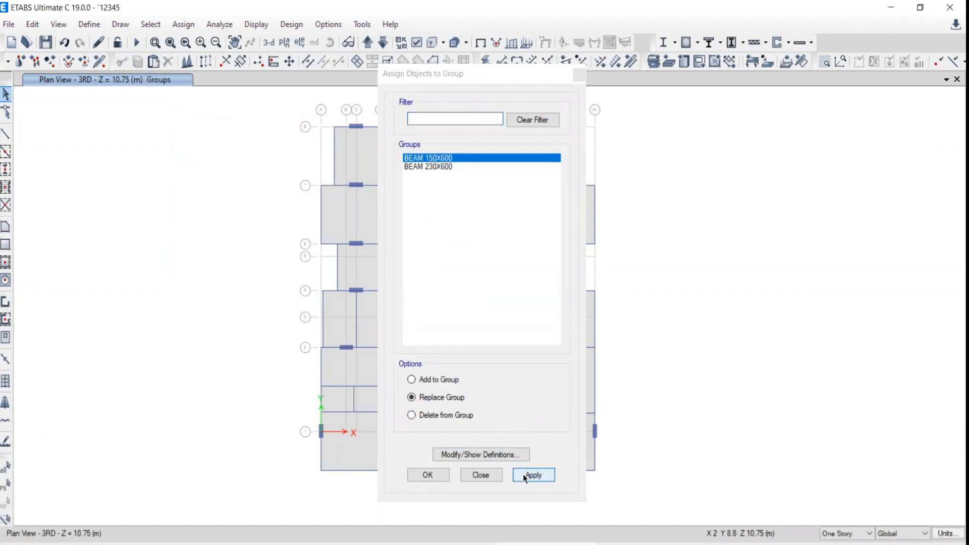
left_click(487, 475)
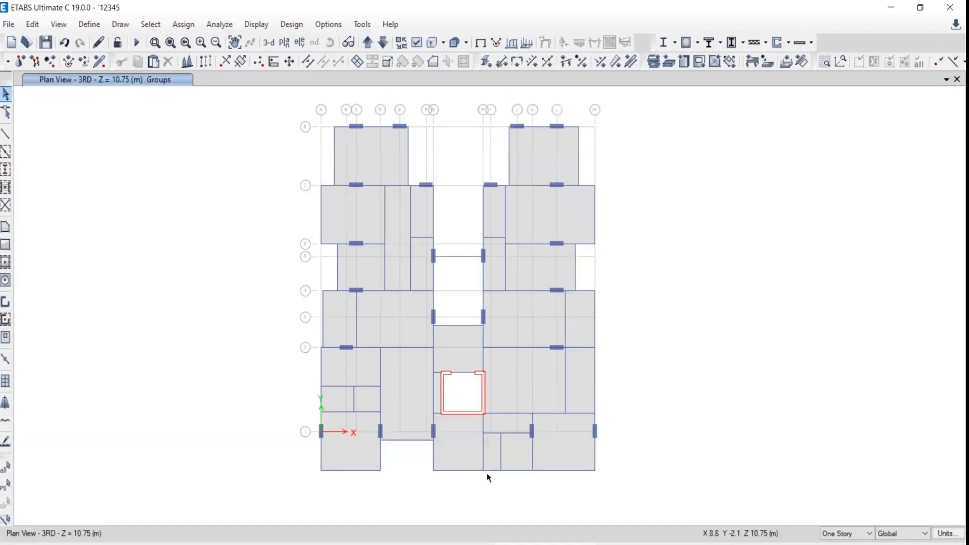
Step: Select all frames with property BM230X600M25 and assign them to the group BEAM 230X600 with the Replace Group option
left_click(147, 27)
mouse_move(166, 41)
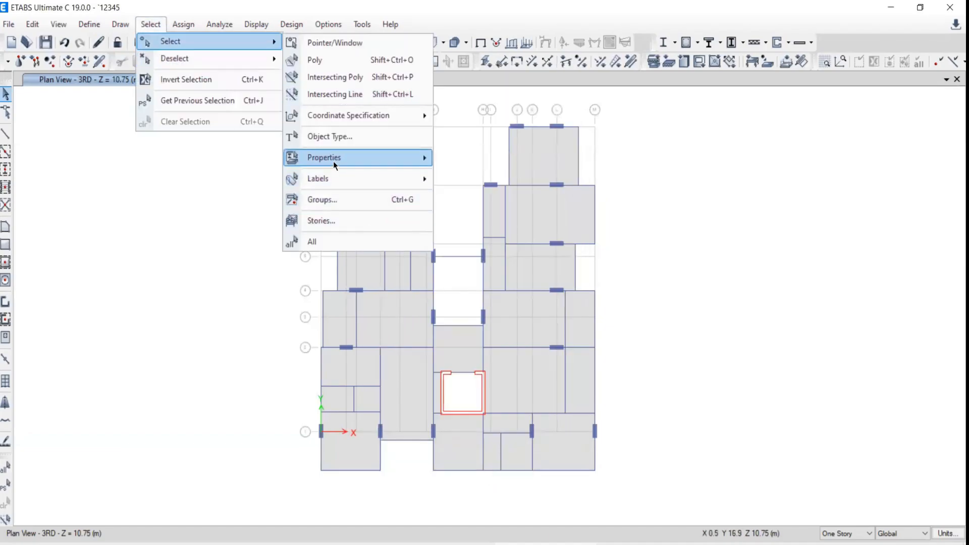
mouse_move(333, 161)
left_click(481, 178)
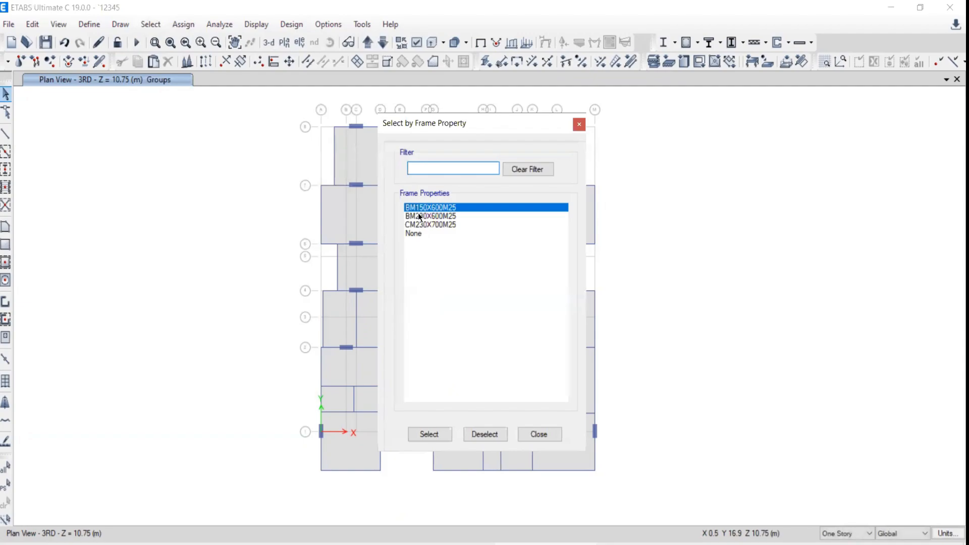
left_click(420, 216)
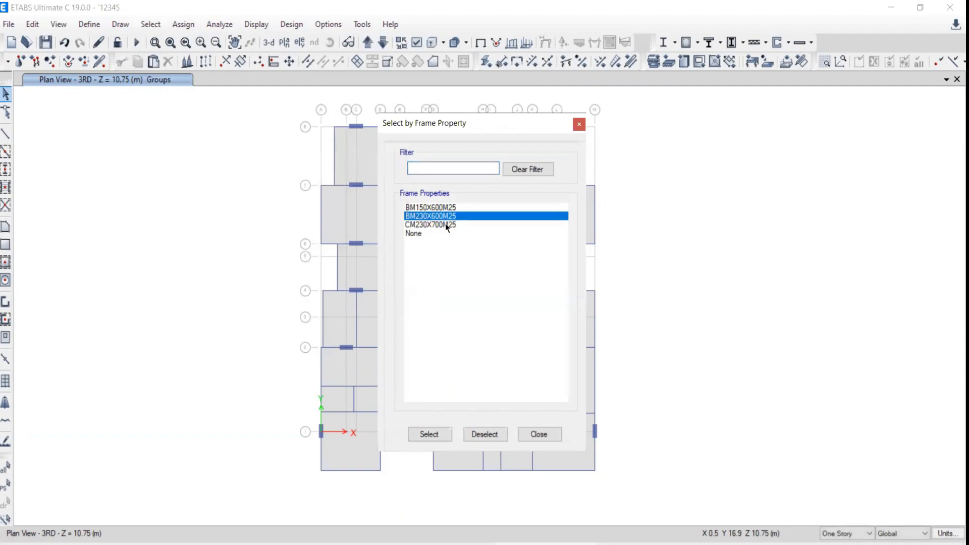
left_click(430, 435)
left_click(539, 434)
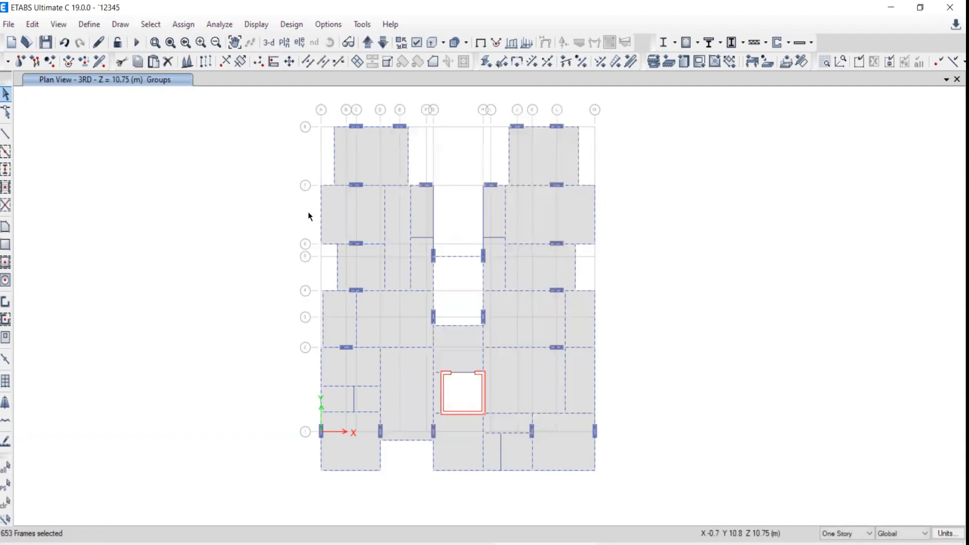
left_click(183, 24)
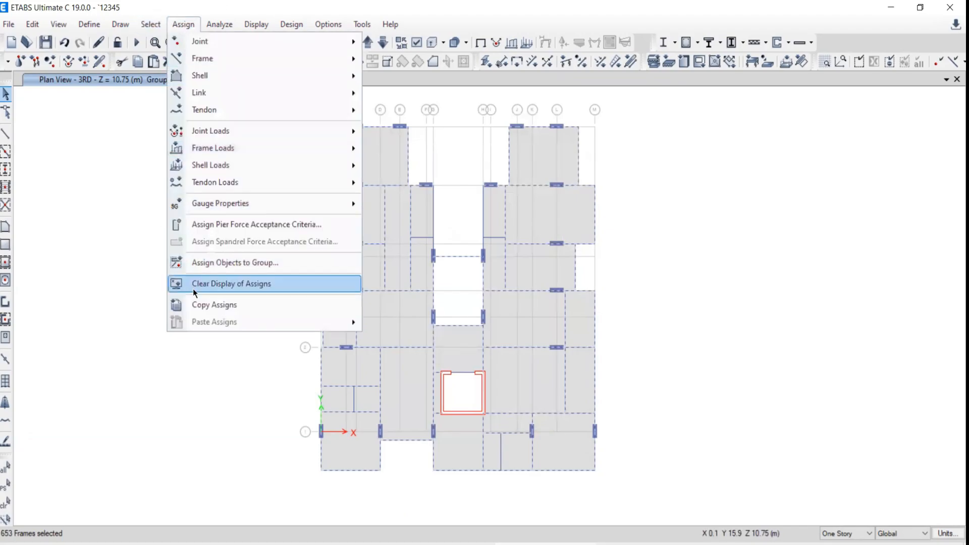
left_click(207, 261)
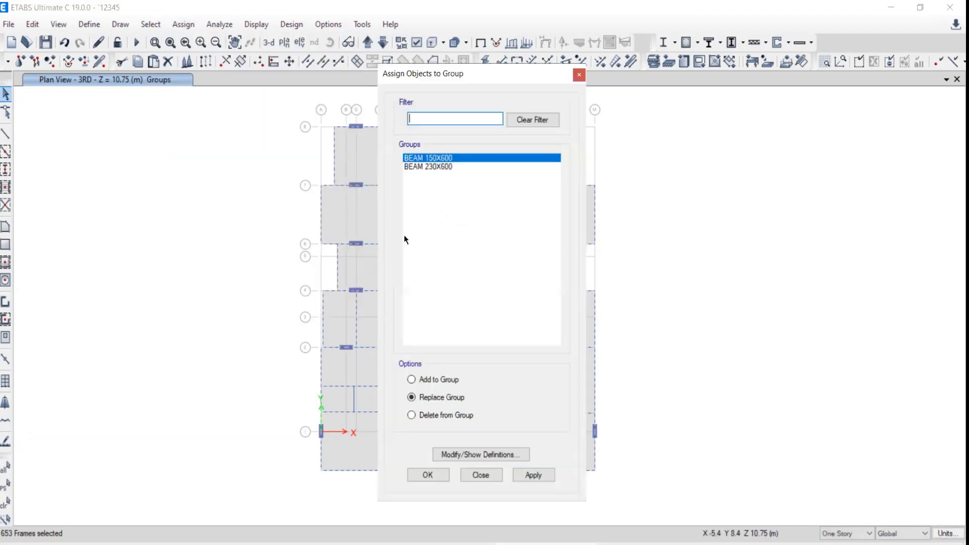
left_click(410, 166)
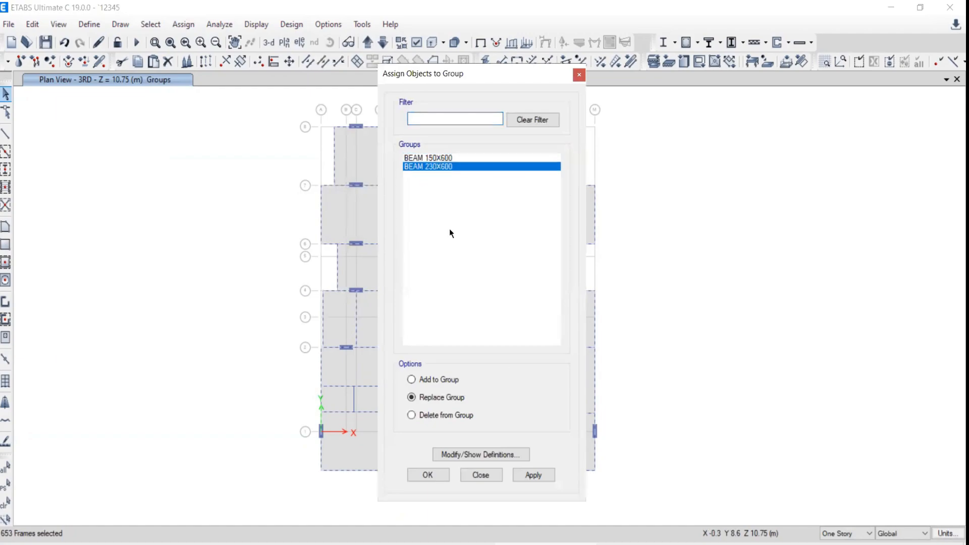
left_click(534, 476)
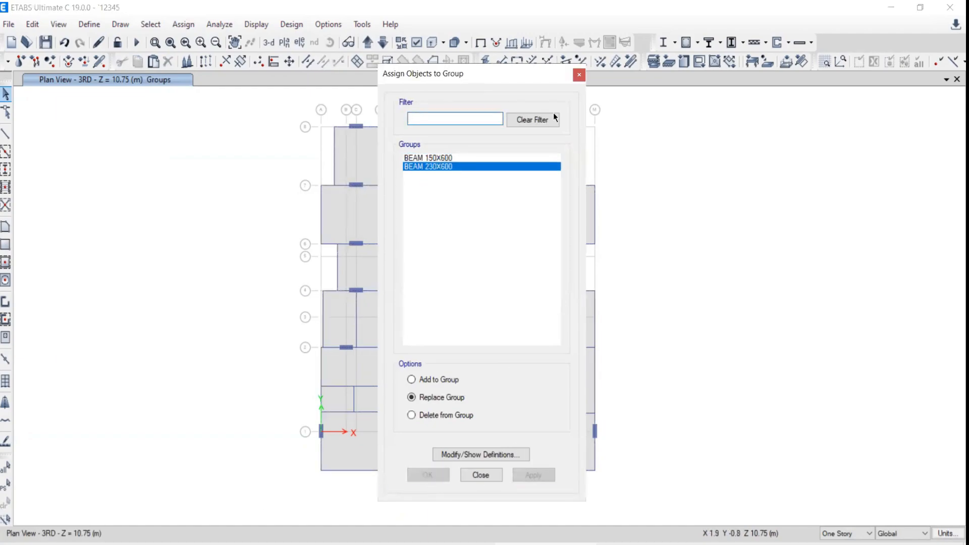
left_click(578, 75)
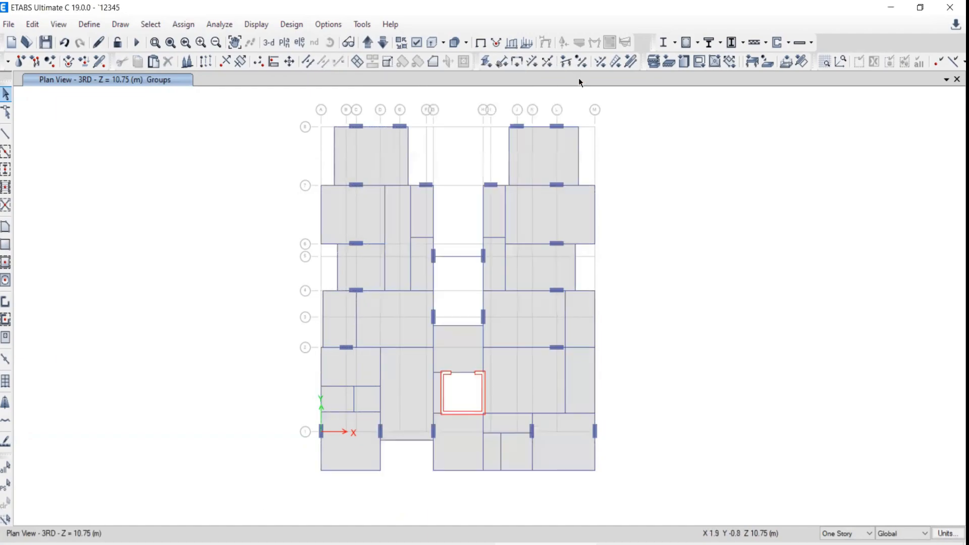
Step: Colour the 3RD story plan view by Groups, using the group All
left_click(416, 44)
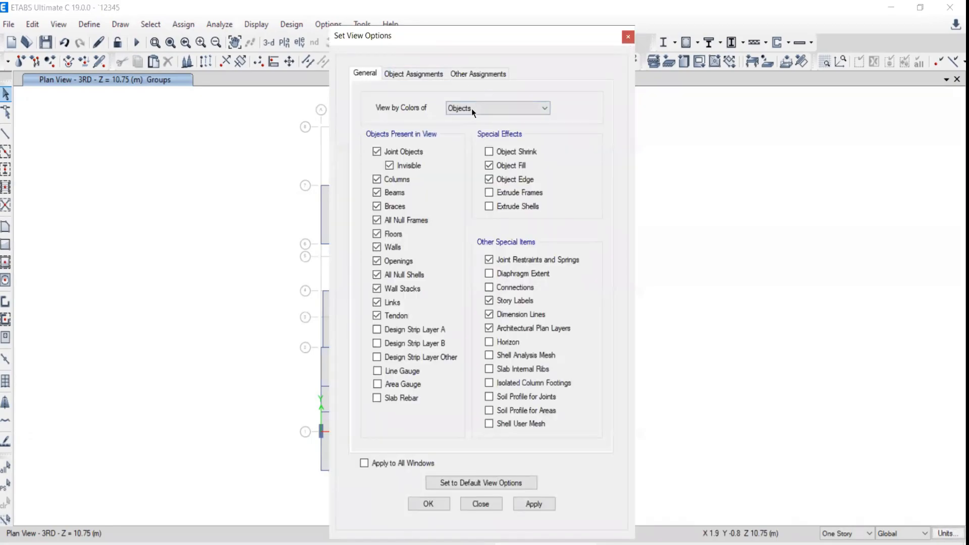
left_click(471, 108)
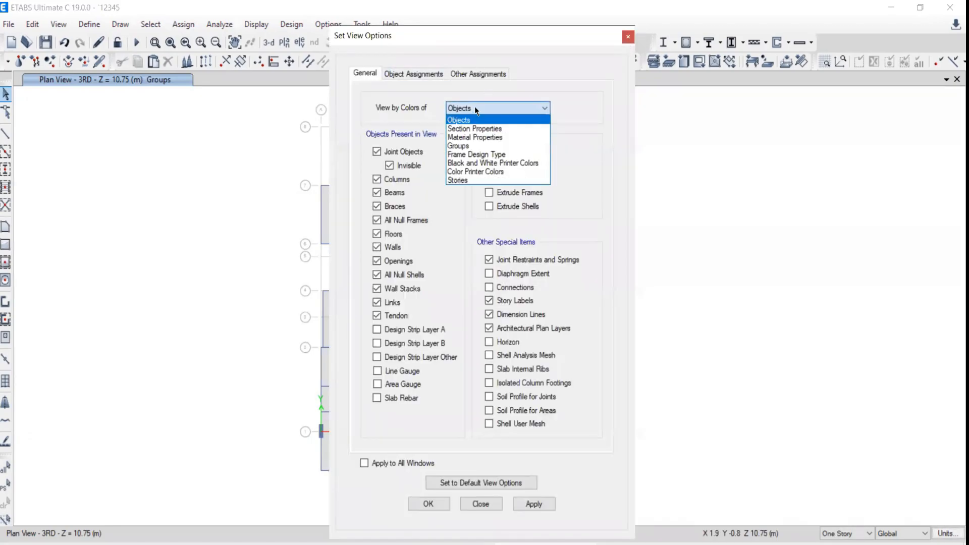
left_click(461, 146)
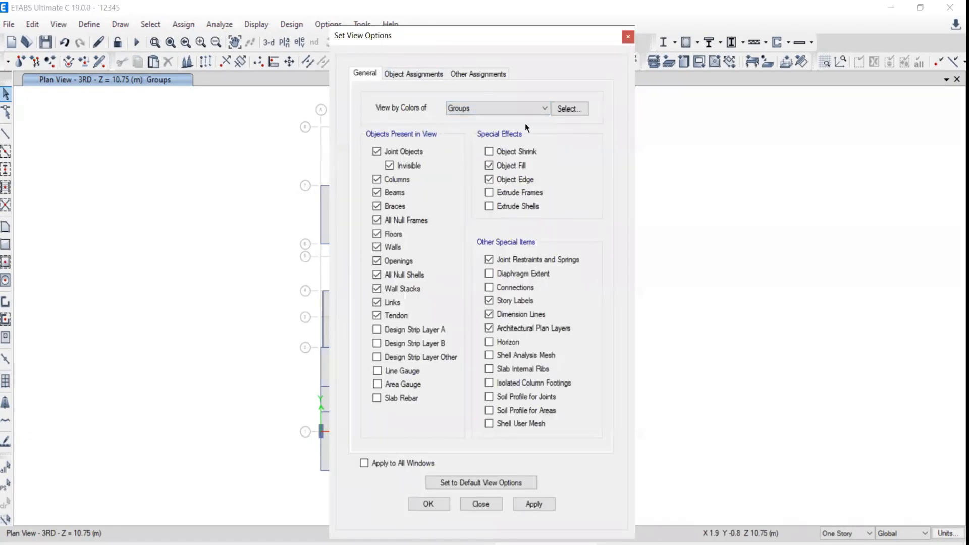
left_click(574, 108)
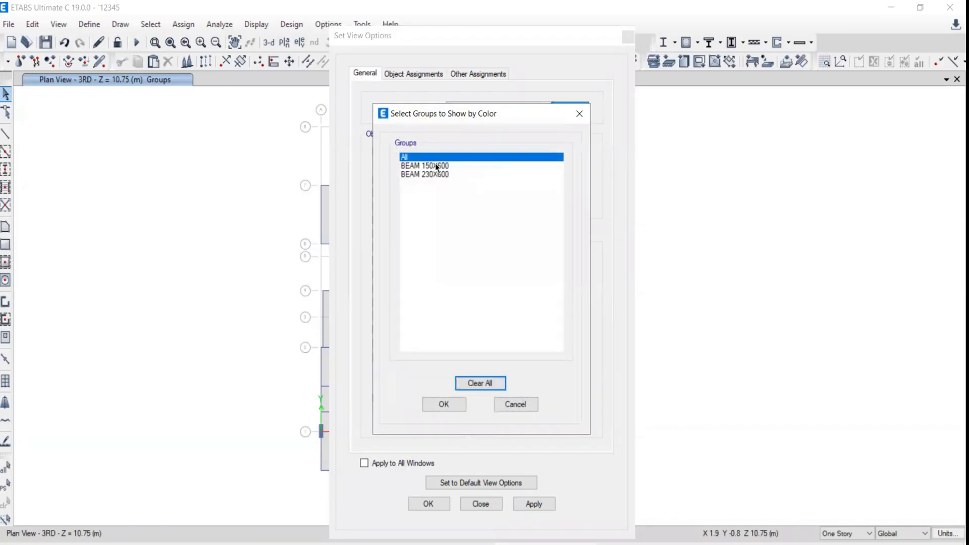
left_click_drag(434, 113, 154, 105)
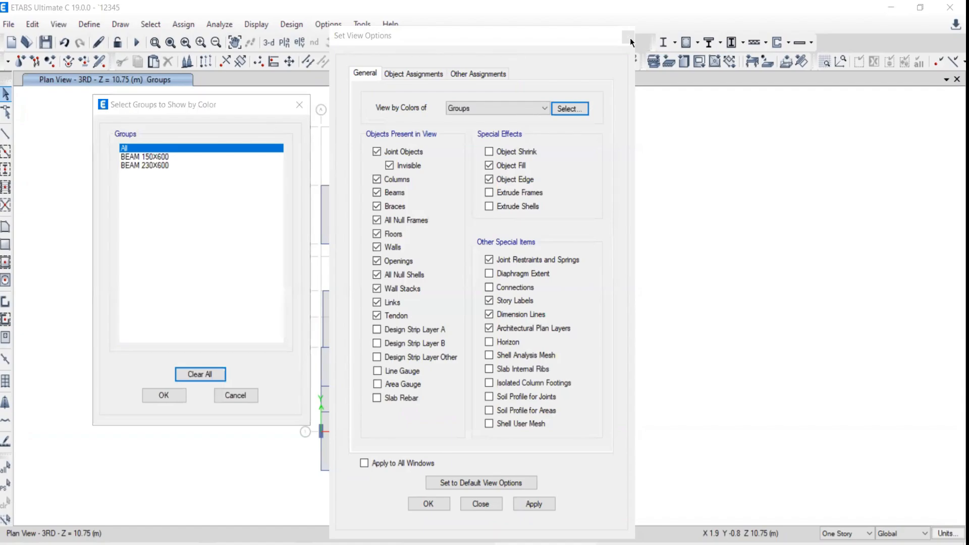
left_click(171, 394)
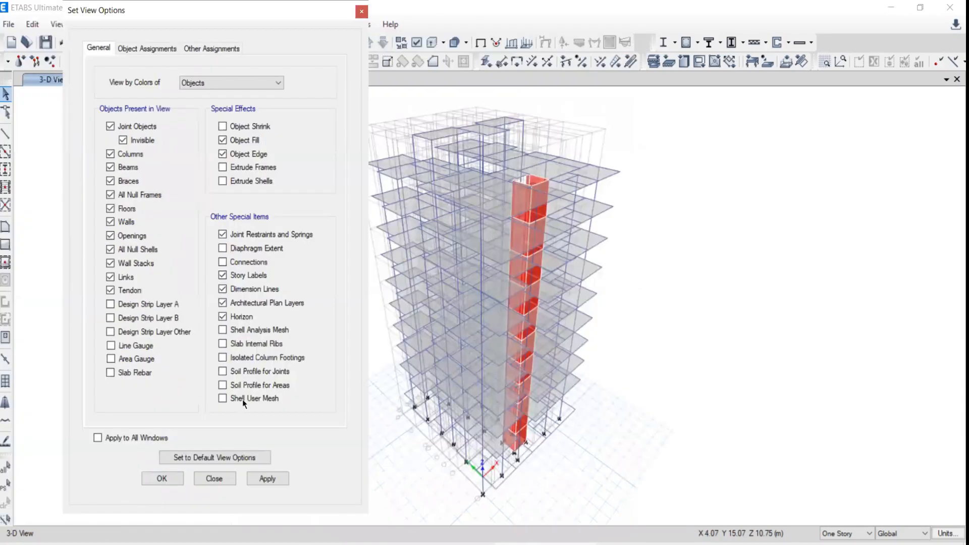
Step: Colour the 3-D view by Groups with the group All and apply it to the model
left_click(205, 83)
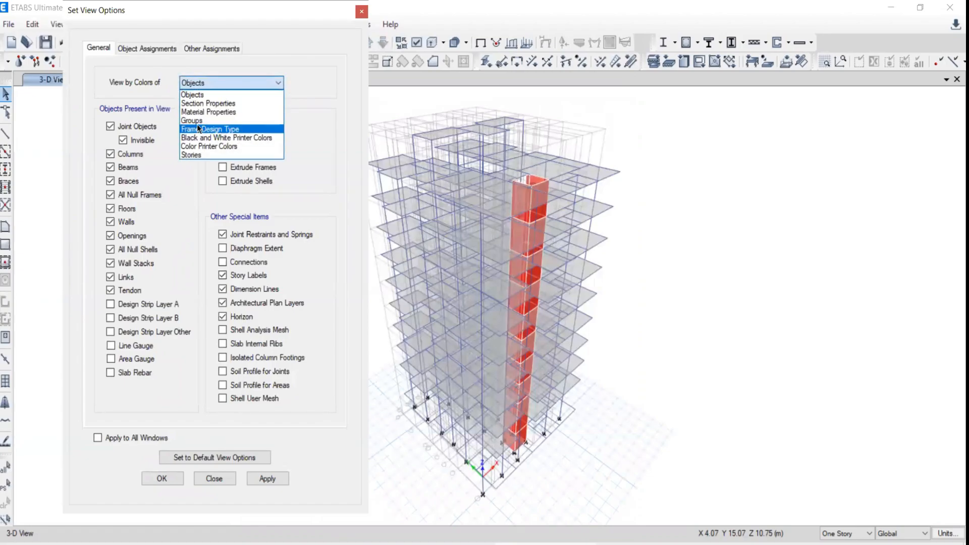
left_click(197, 124)
left_click(222, 83)
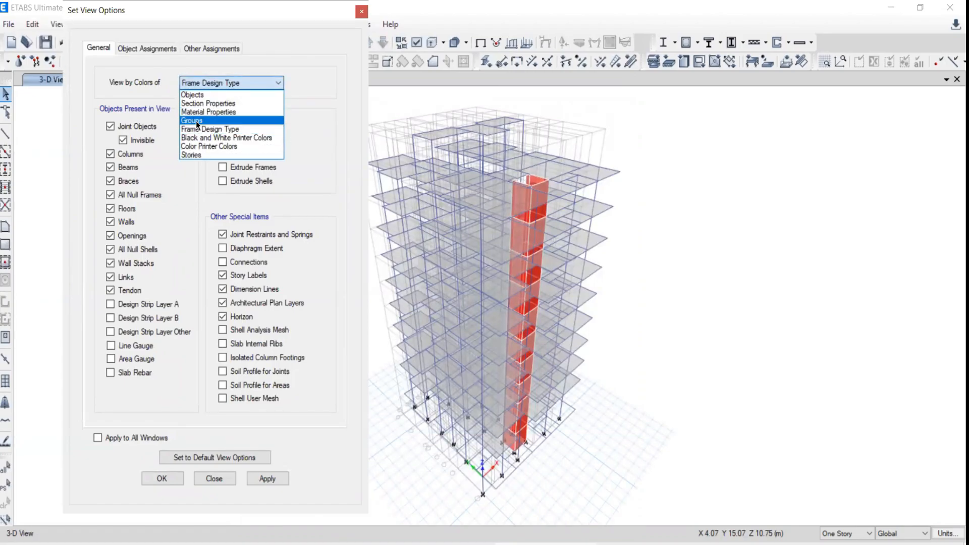
left_click(202, 156)
left_click(301, 84)
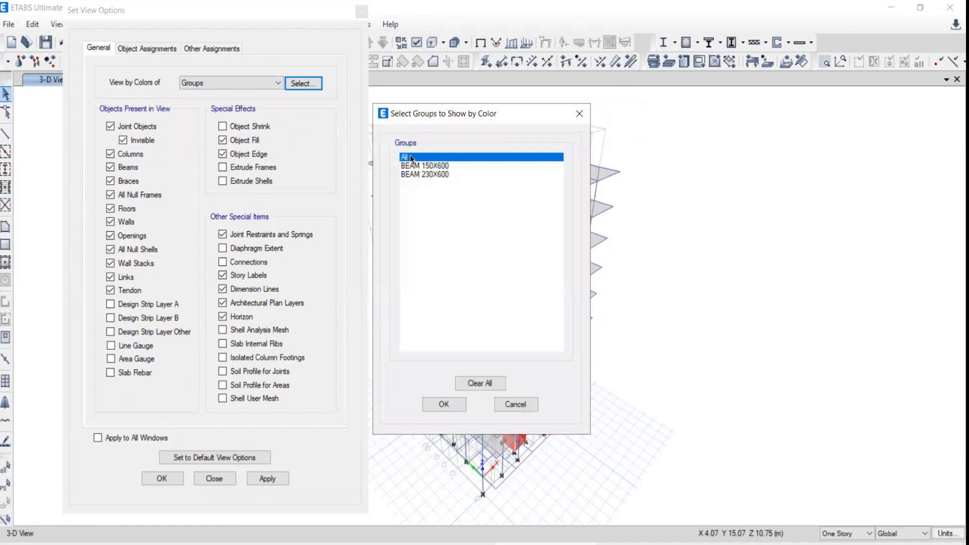
left_click(444, 405)
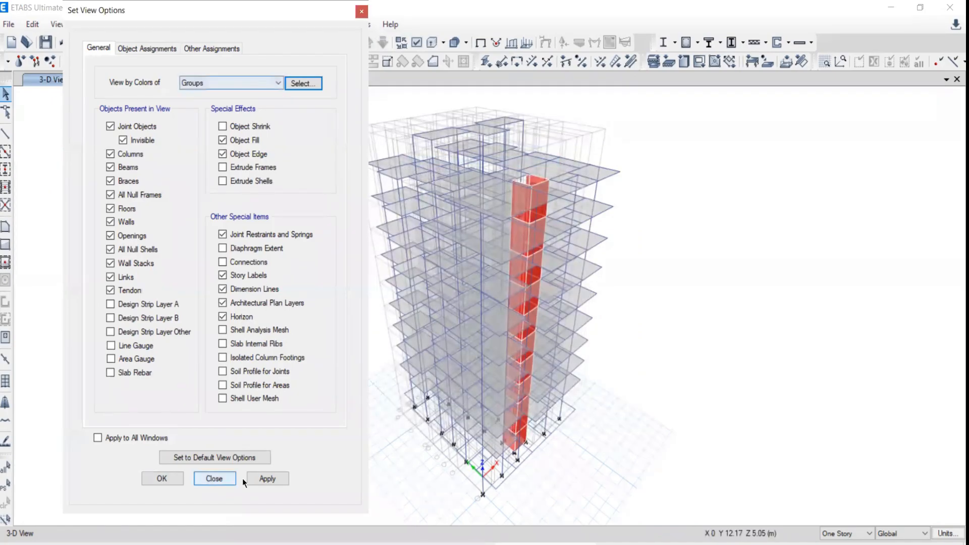
left_click(266, 478)
middle_click_drag(539, 312, 615, 296)
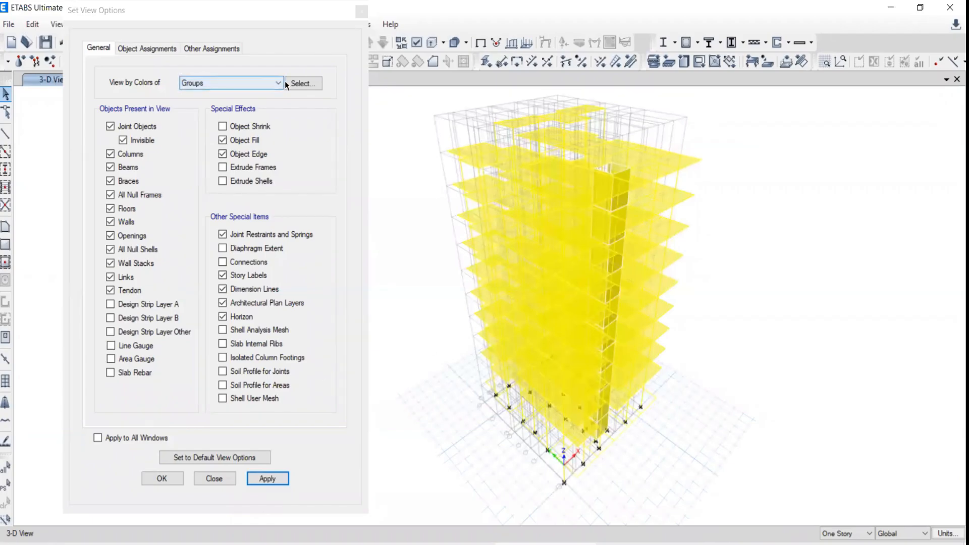
Step: Choose BEAM 150X600 as the group to show by colour in the 3-D view and apply it
left_click(299, 82)
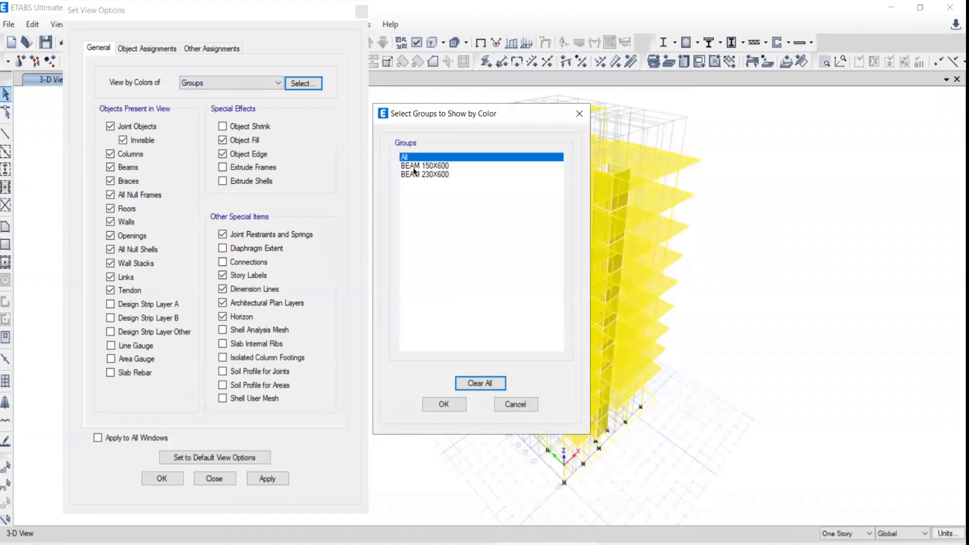
left_click(413, 167)
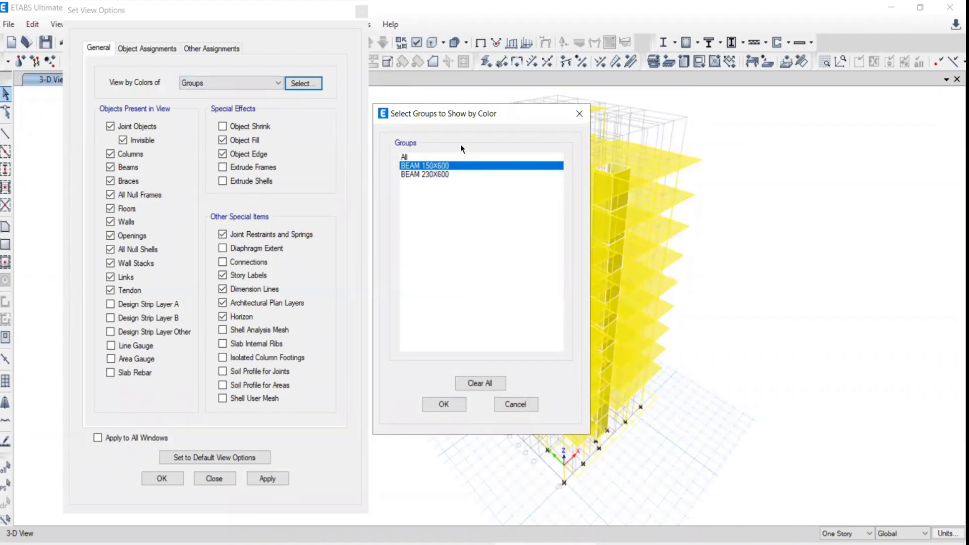
left_click_drag(458, 113, 185, 110)
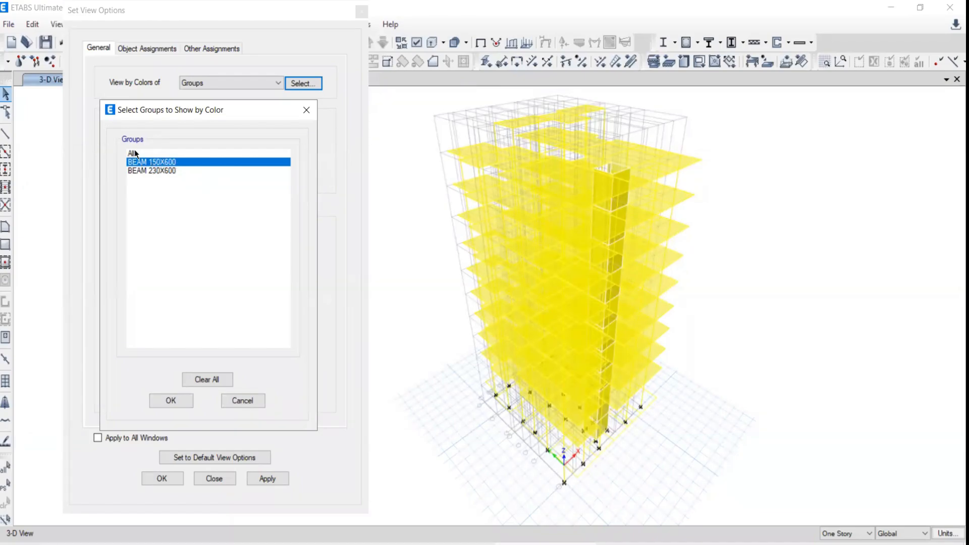
left_click(263, 478)
left_click(171, 401)
left_click(265, 479)
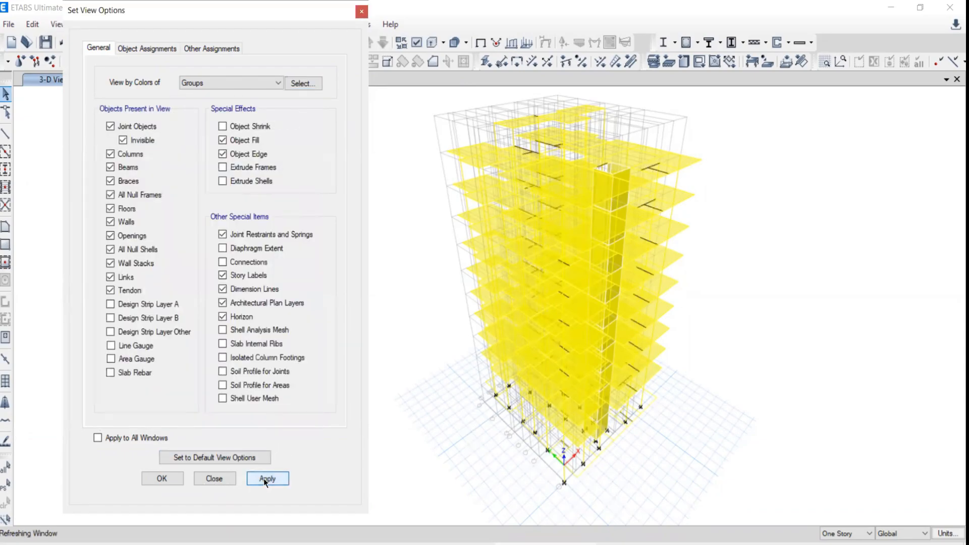
Step: Choose BEAM 230X600 as the group to show by colour in the 3-D view and apply it
left_click(295, 84)
left_click(409, 174)
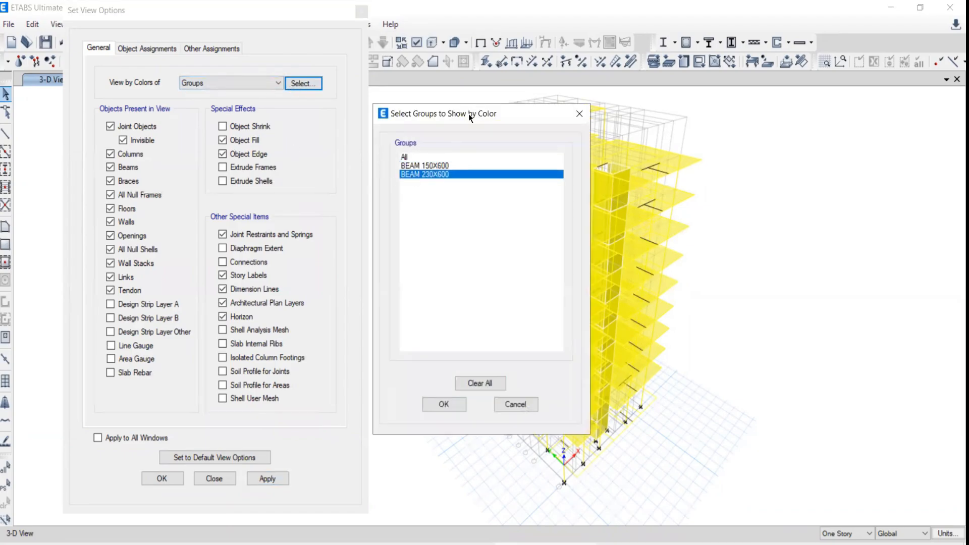
left_click_drag(439, 114, 170, 100)
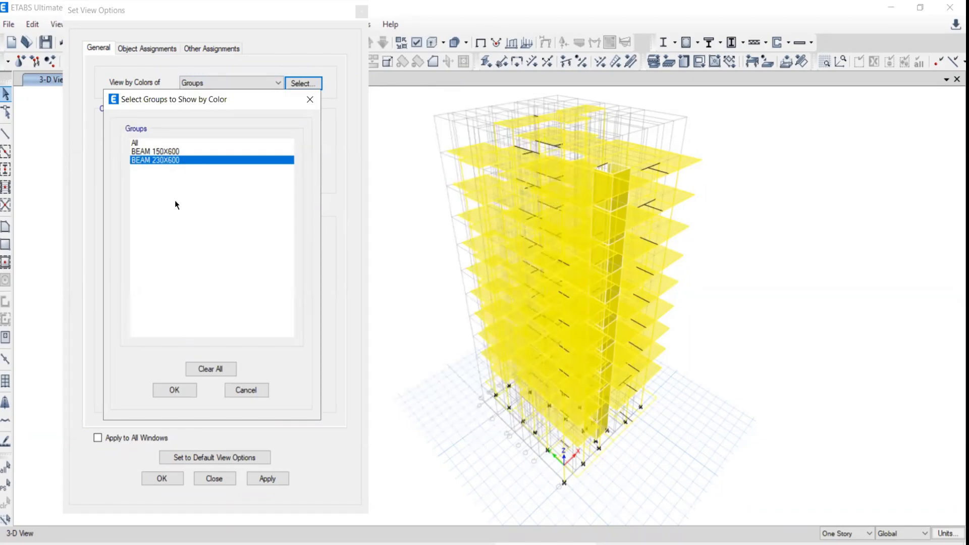
left_click(172, 390)
left_click(266, 481)
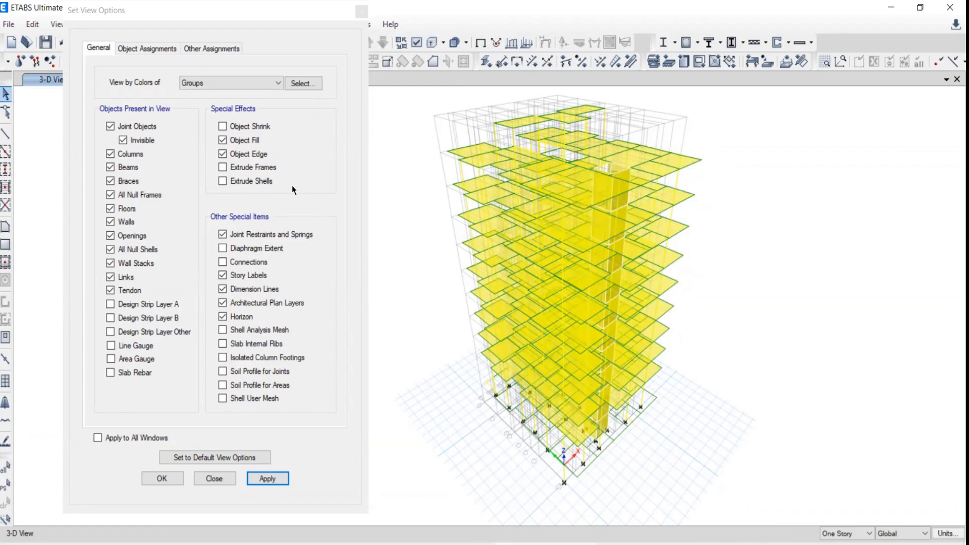
Step: Close the view options and open the story data table for editing
left_click(234, 82)
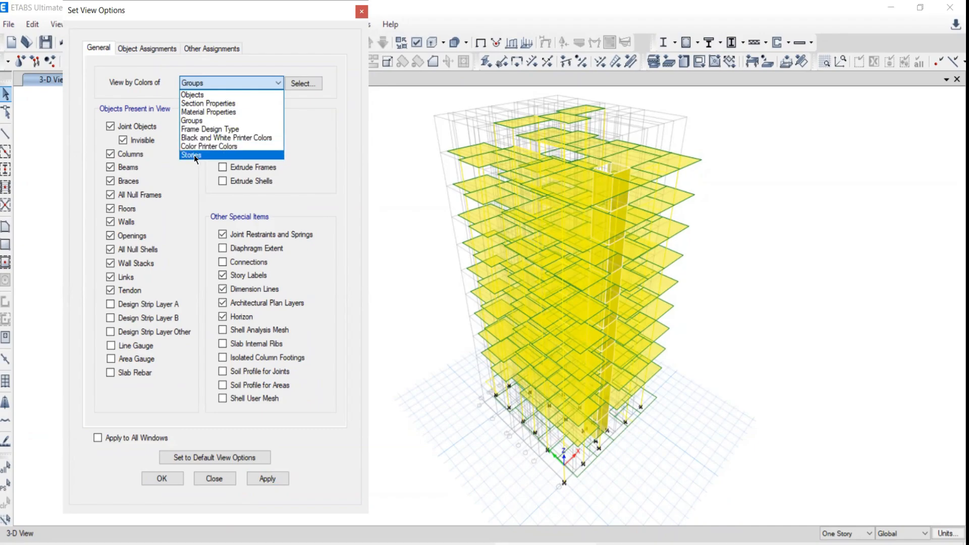
left_click(362, 16)
left_click(83, 25)
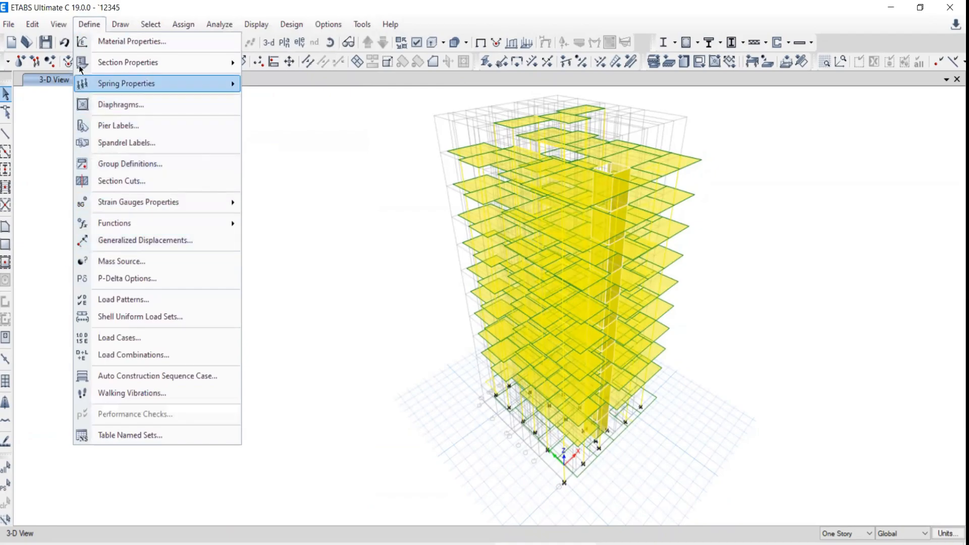
left_click(33, 23)
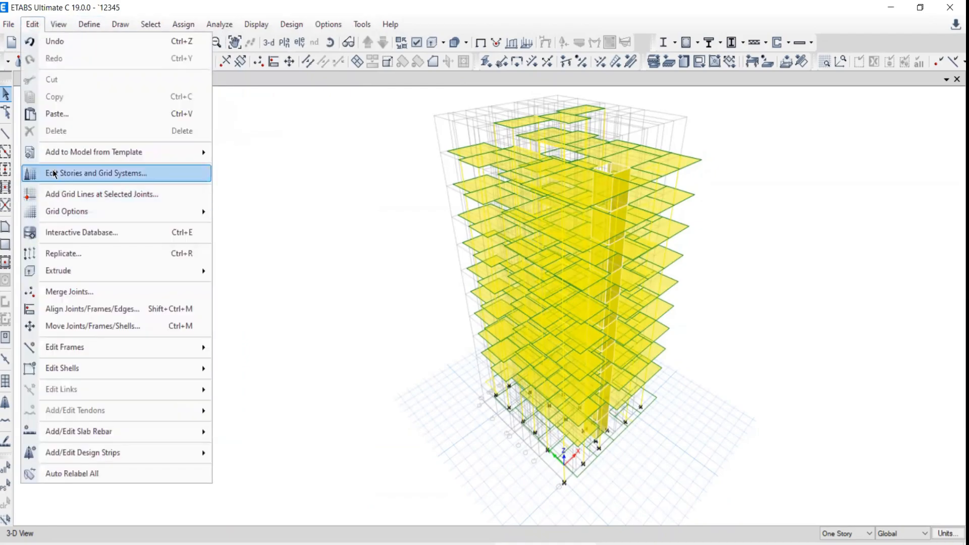
left_click(71, 173)
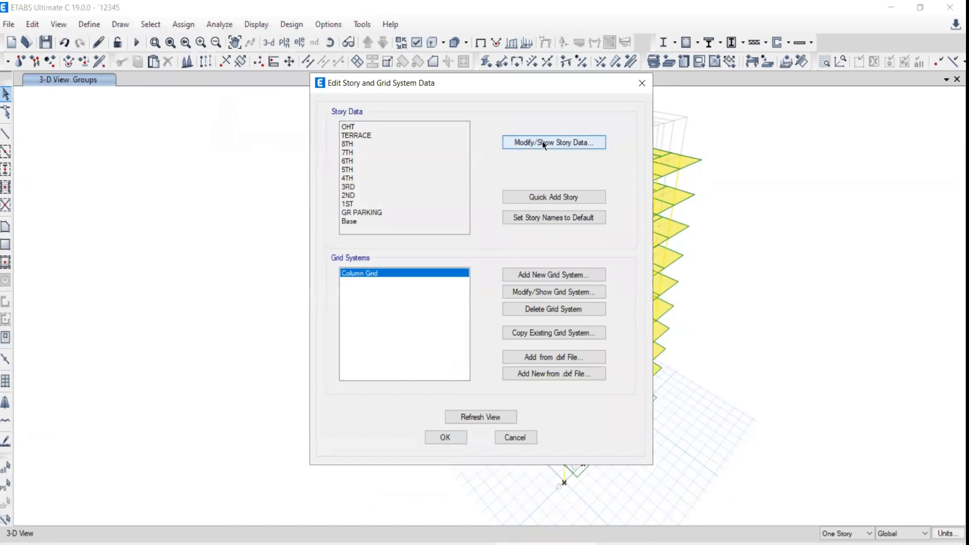
left_click(547, 145)
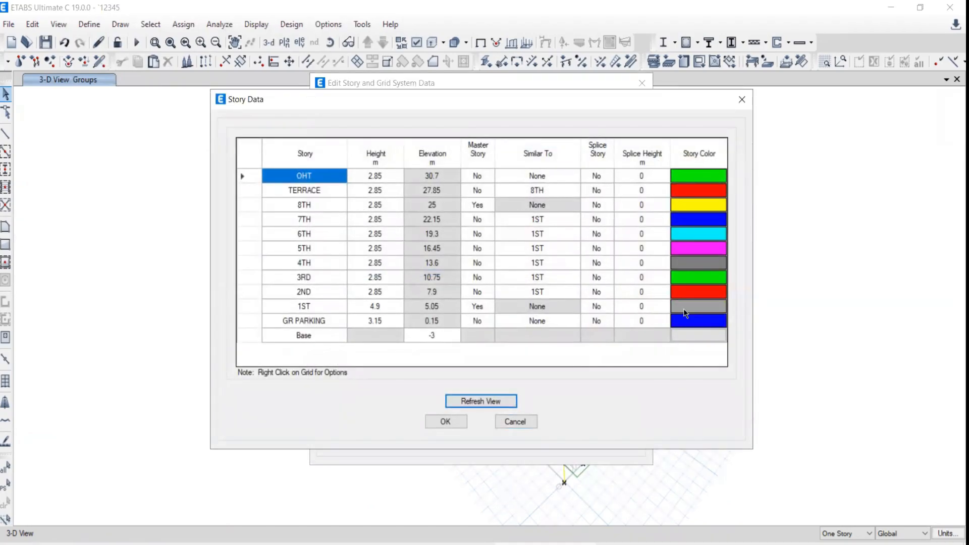
Step: Try to set the story colour of Base to blue
left_click(681, 337)
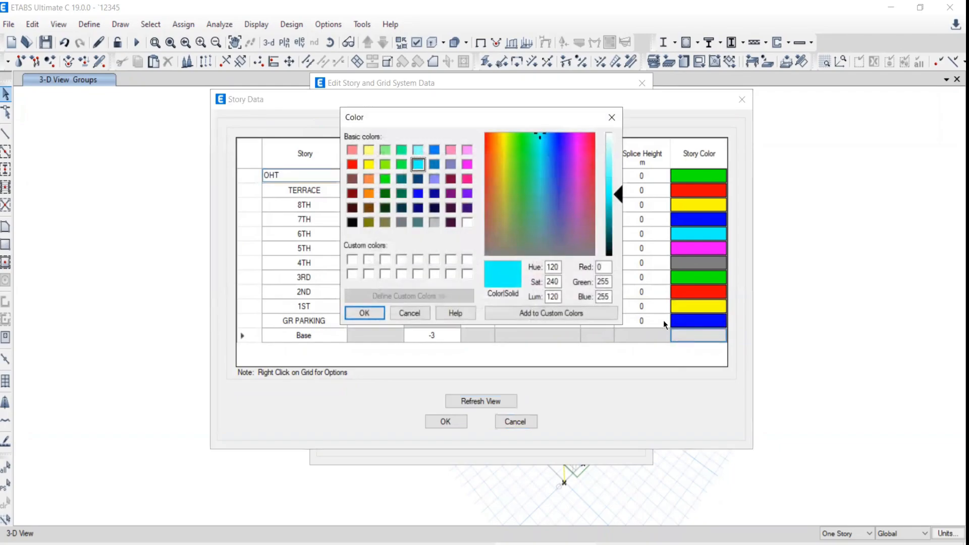
left_click(417, 193)
left_click(363, 312)
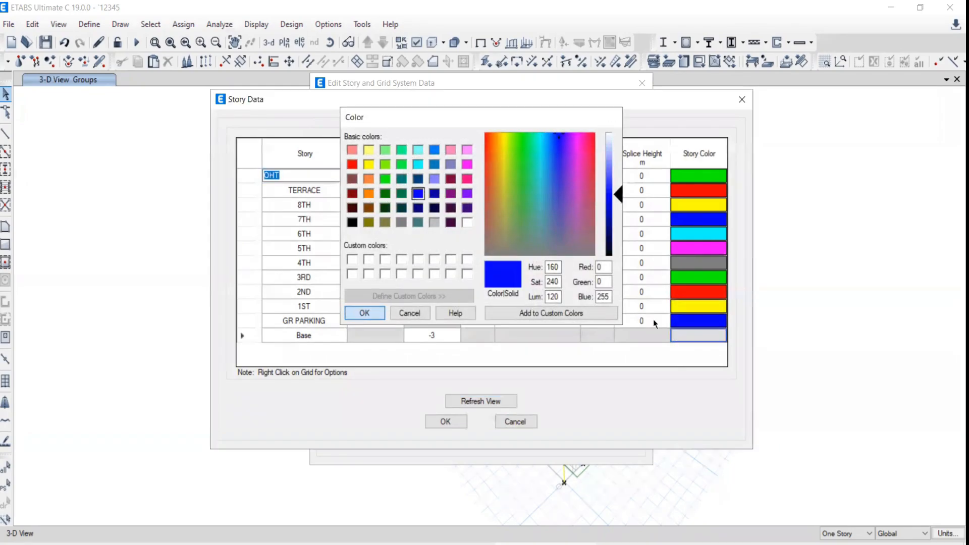
Step: Set the story colours of 1ST and 2ND to blue
left_click(694, 308)
left_click(418, 193)
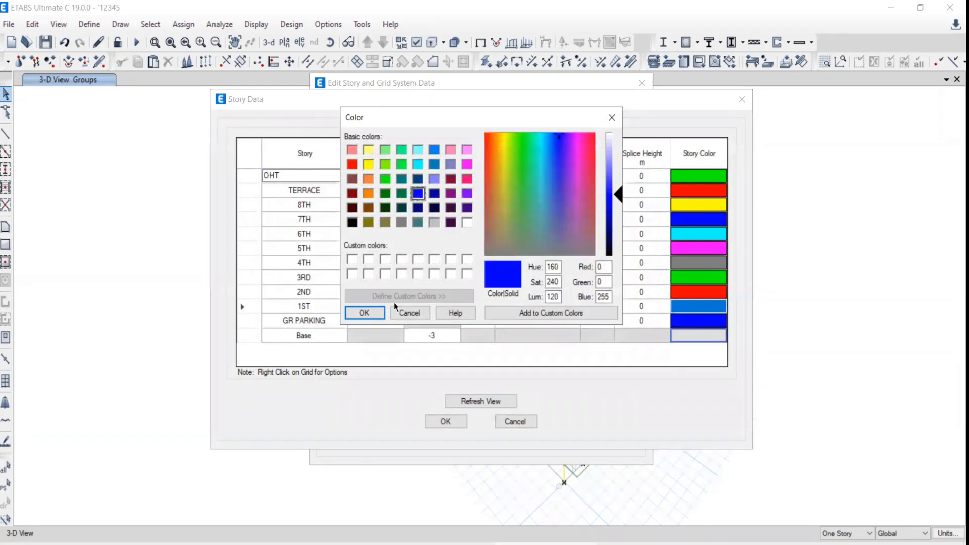
left_click(364, 312)
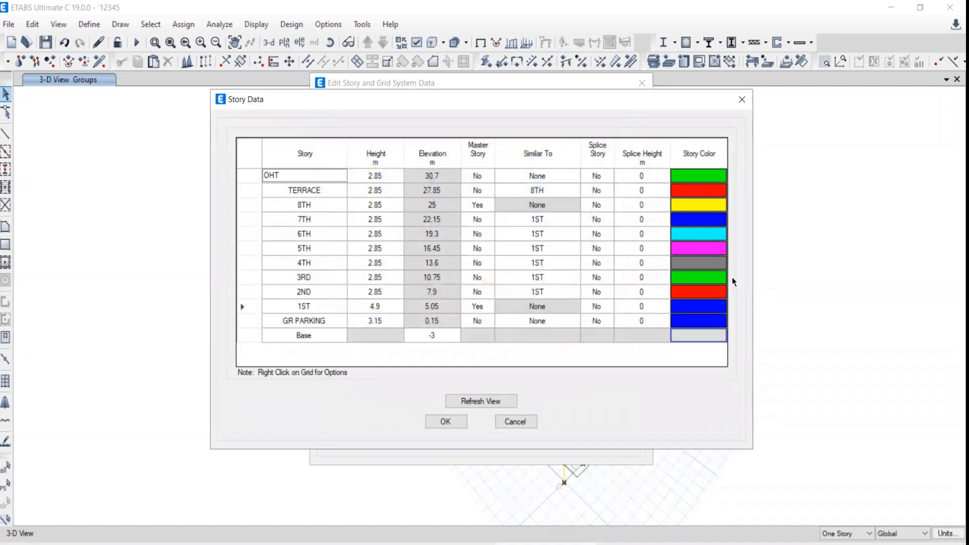
left_click(696, 292)
left_click(421, 197)
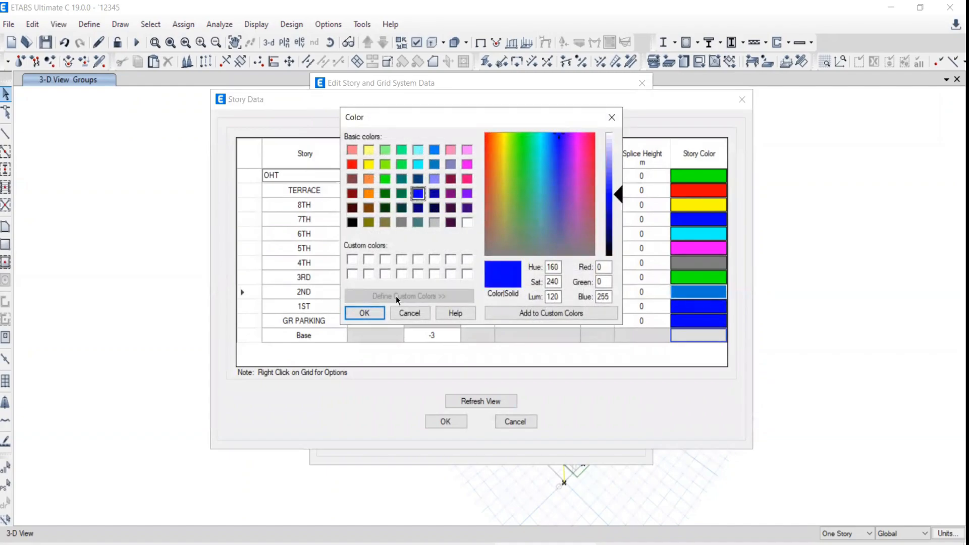
left_click(365, 313)
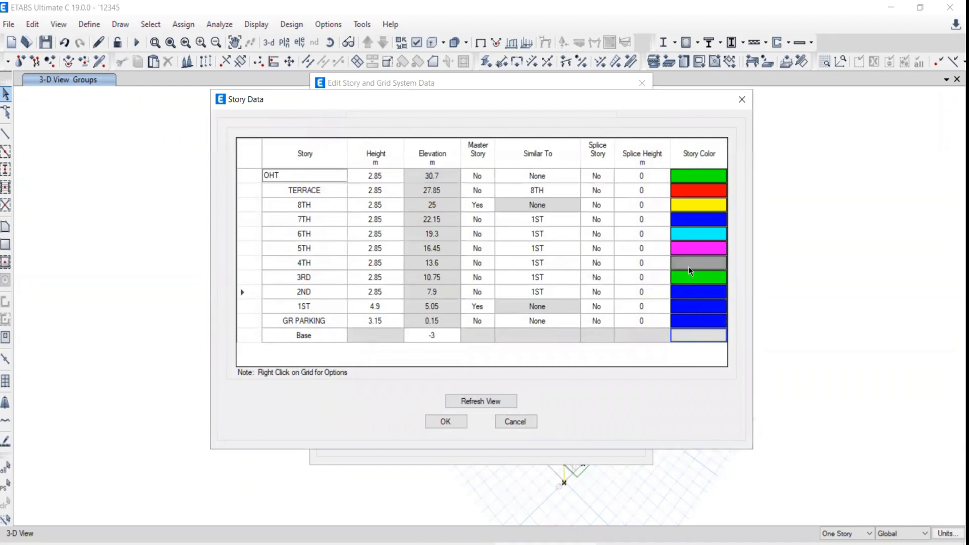
Step: Set the story colours of 4TH and 5TH to green
left_click(697, 262)
left_click(386, 179)
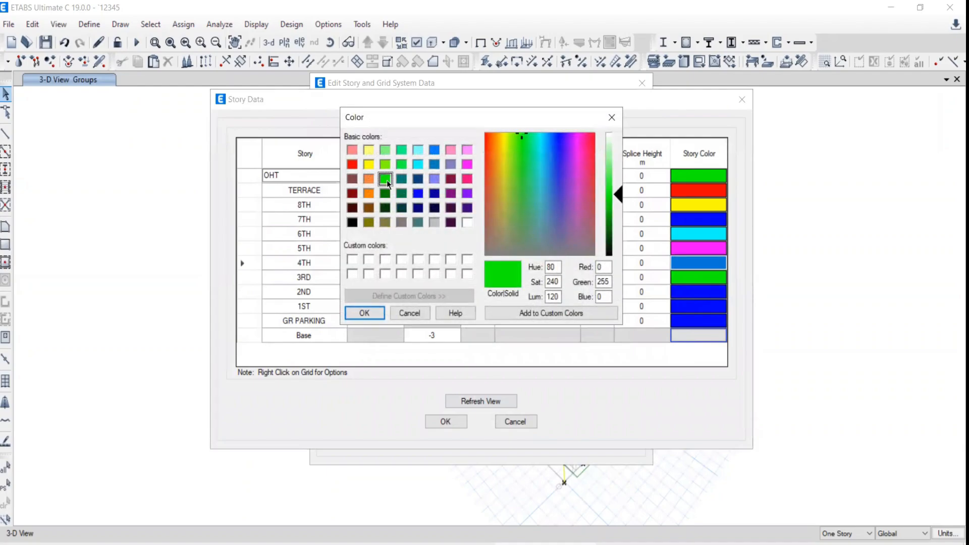
left_click(355, 314)
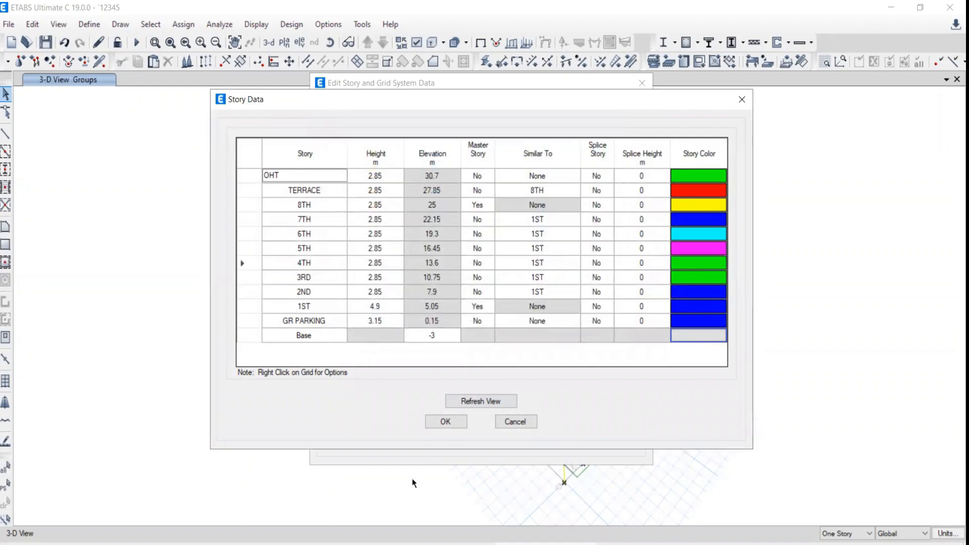
left_click(686, 247)
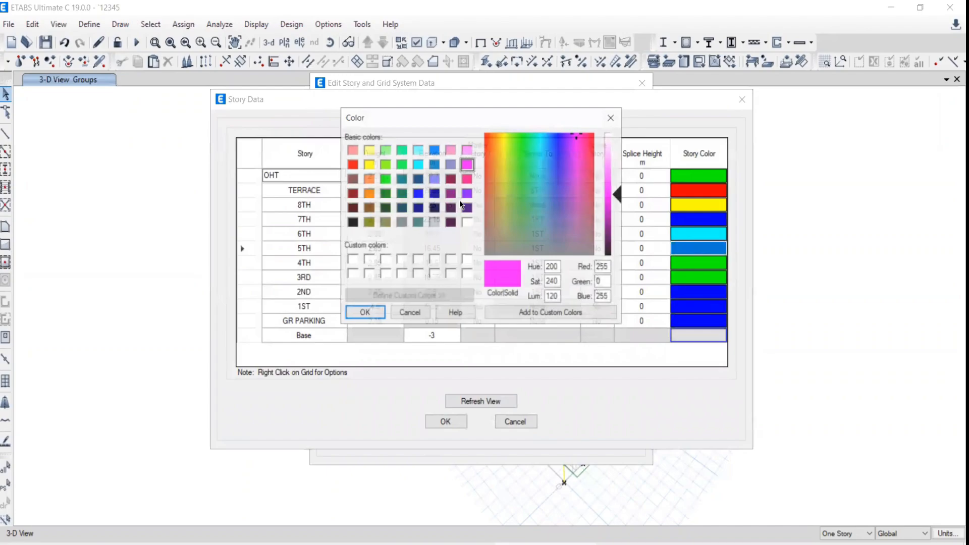
left_click(385, 179)
left_click(363, 313)
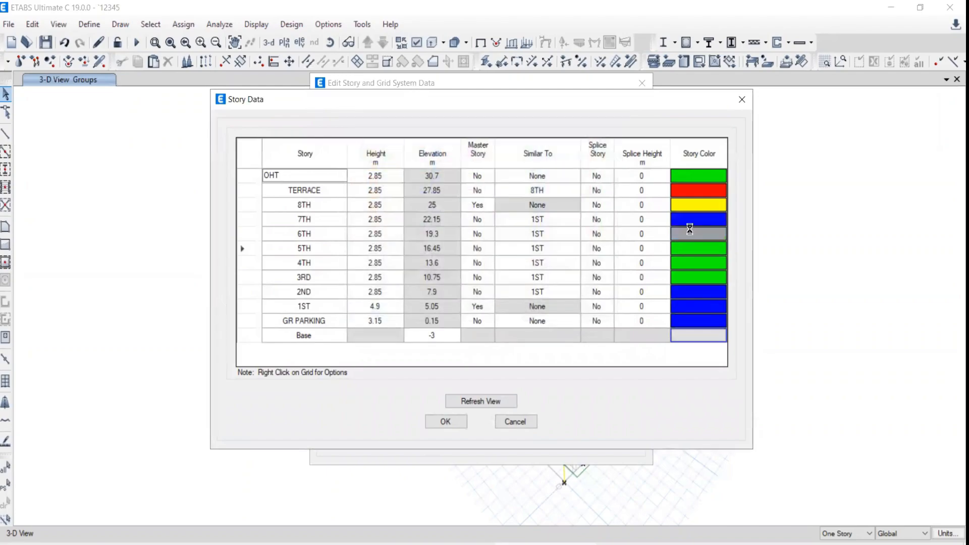
Step: Set the story colours of 6TH, 7TH and 8TH to cyan
left_click(688, 233)
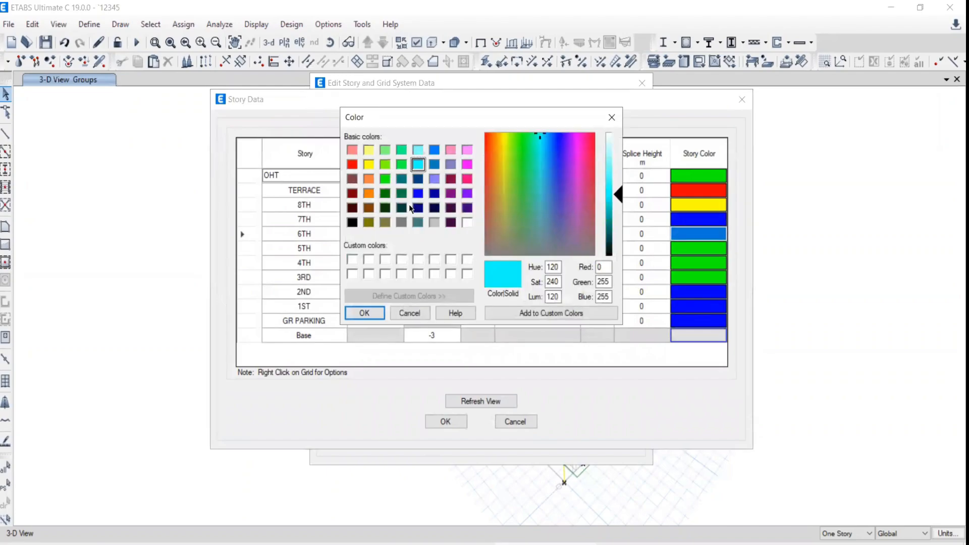
left_click(364, 313)
left_click(693, 219)
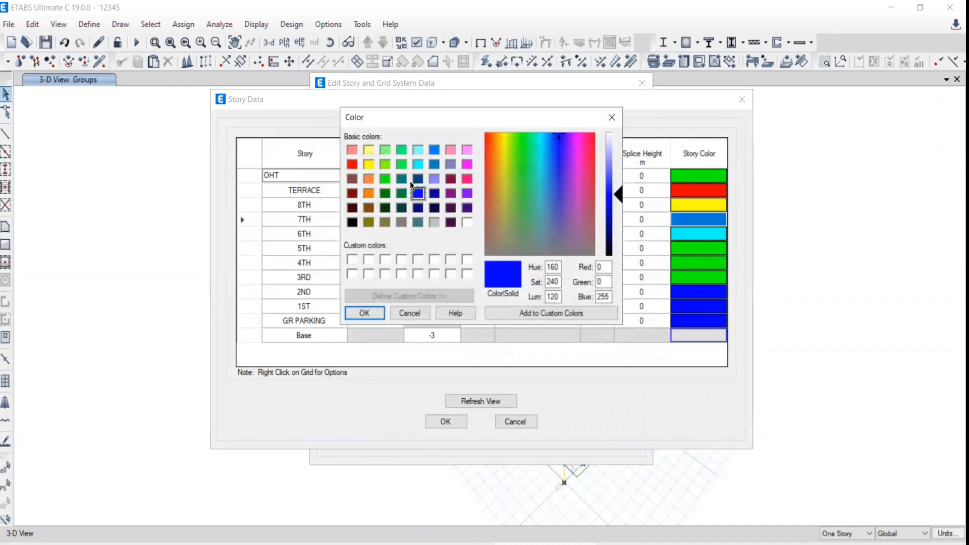
left_click(418, 166)
left_click(364, 313)
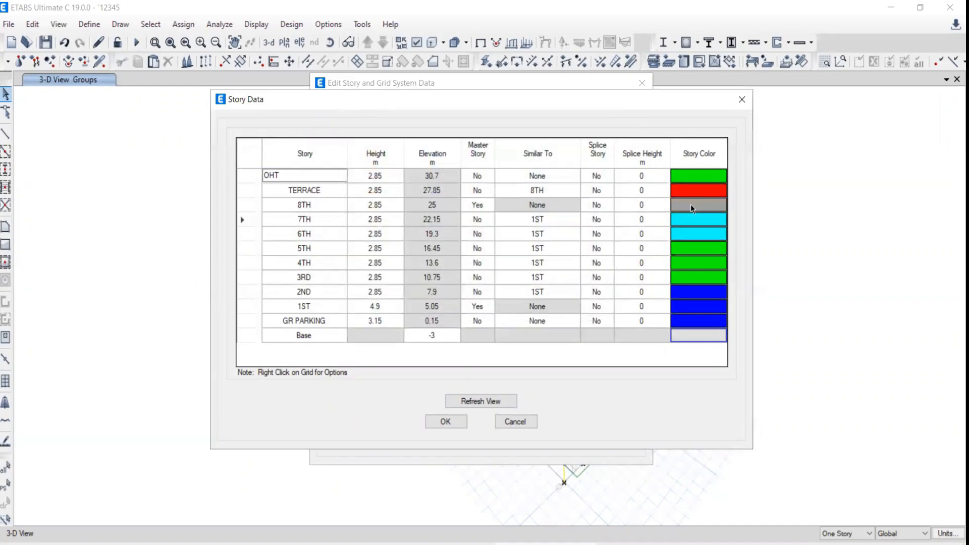
left_click(697, 205)
left_click(419, 164)
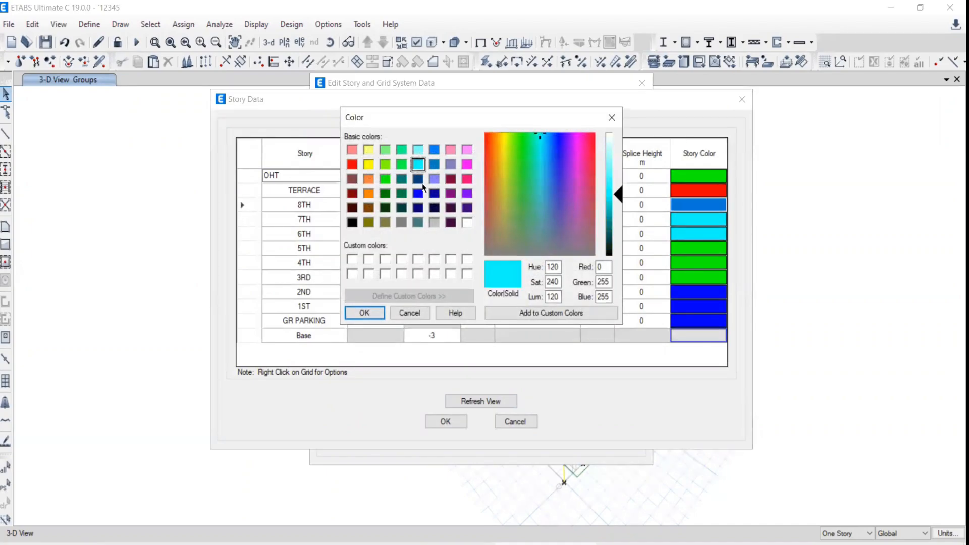
left_click(365, 313)
Step: Set the story colour of OHT to red and accept the story and grid system data
left_click(706, 174)
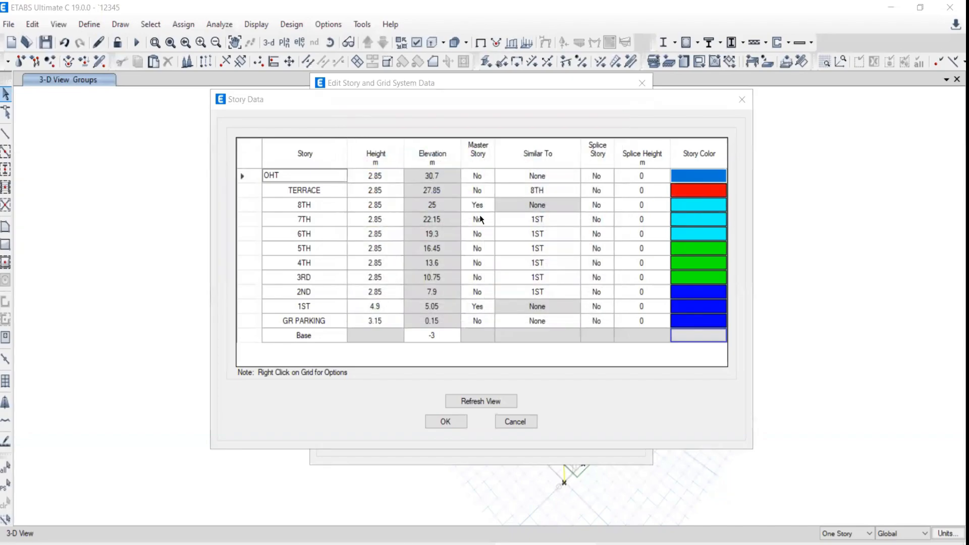
left_click(352, 165)
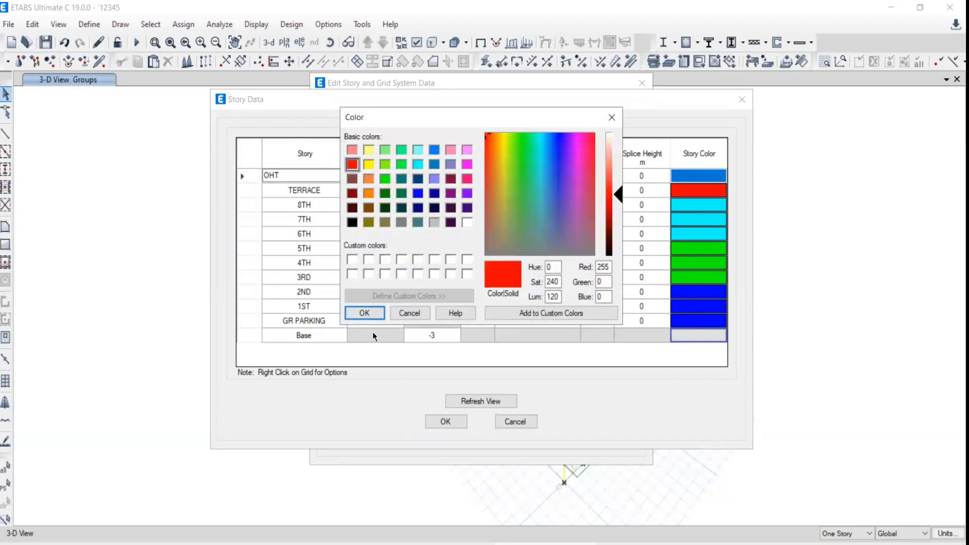
left_click(369, 314)
left_click(439, 422)
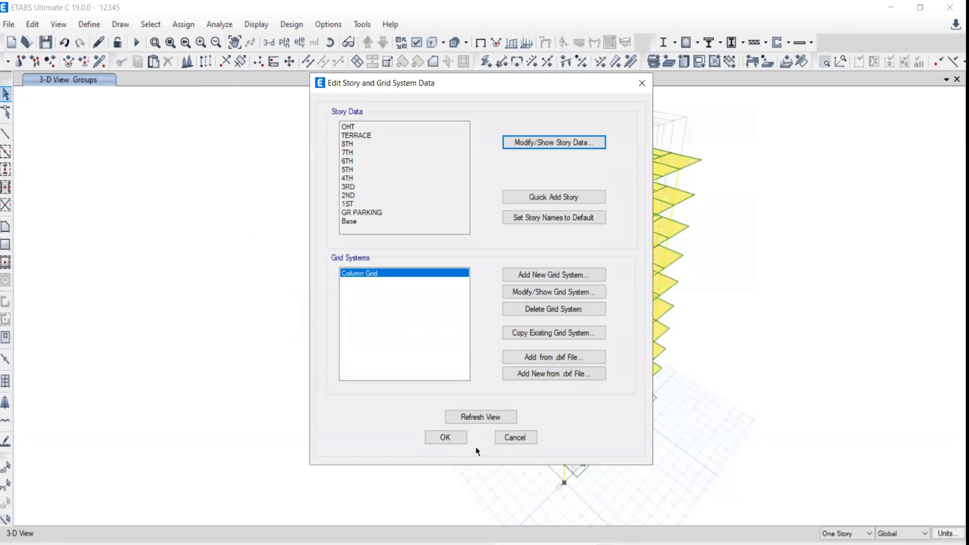
left_click(443, 435)
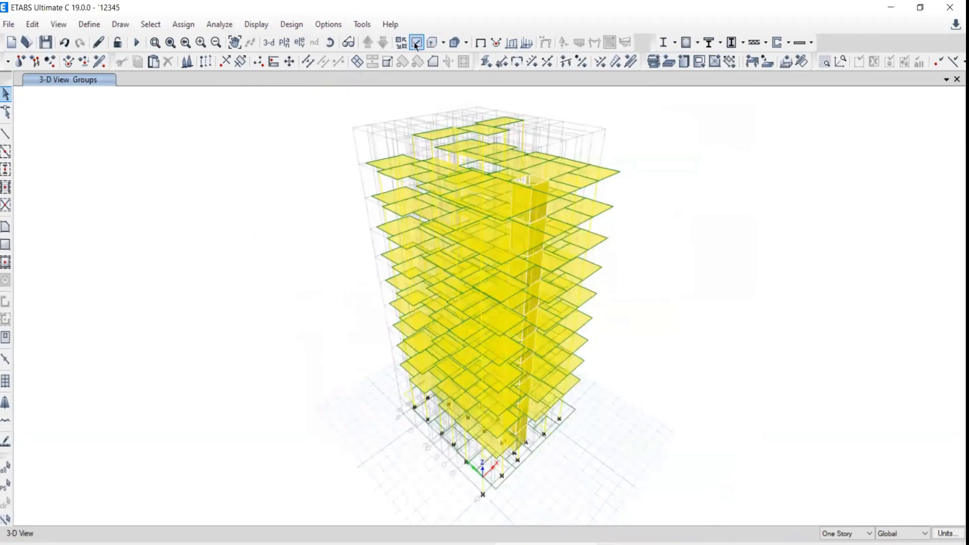
Step: Colour the 3-D view by Stories and close the view options
left_click(416, 43)
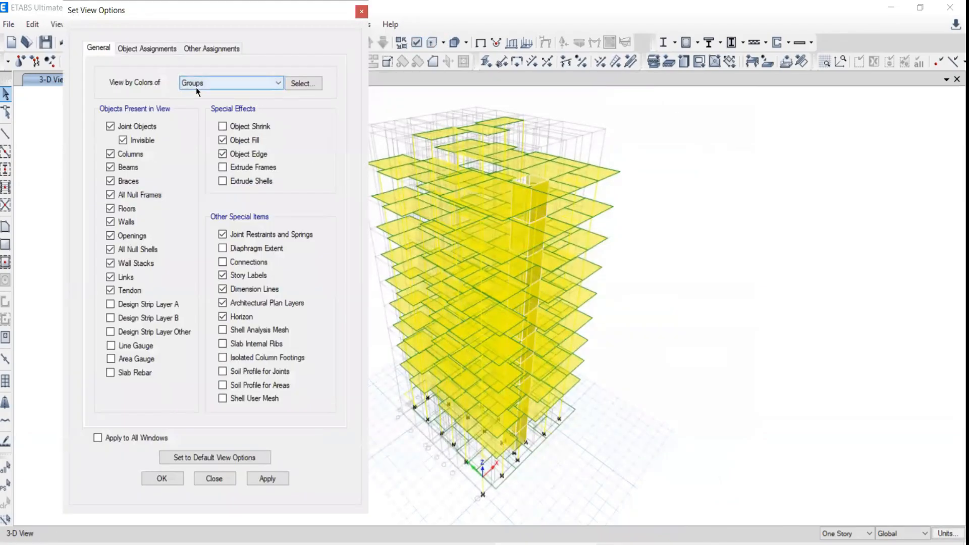
left_click(243, 82)
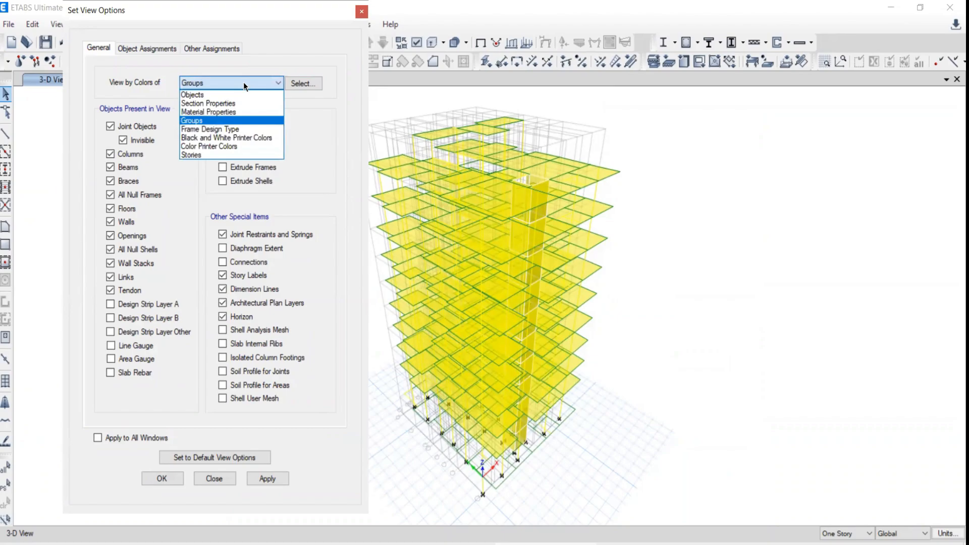
left_click(206, 155)
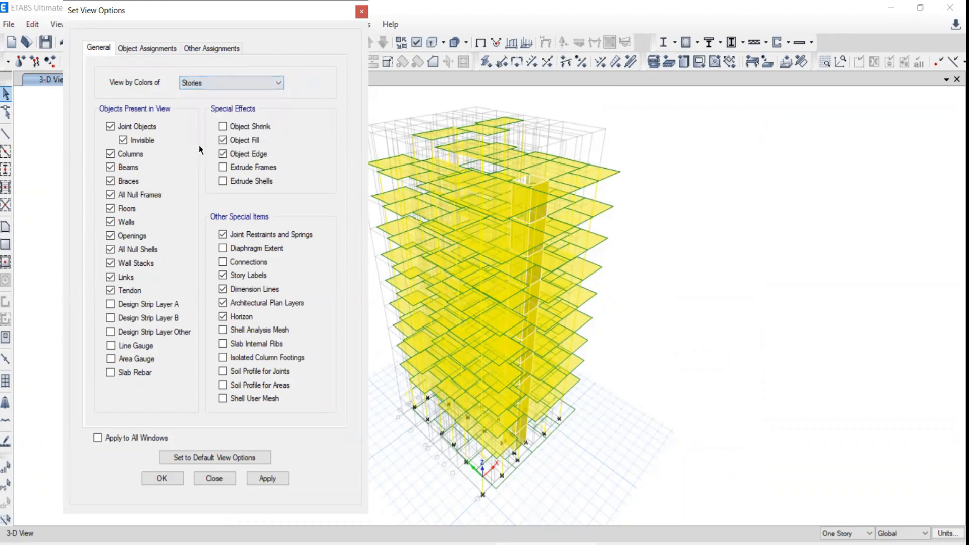
left_click(267, 478)
scroll(764, 280, "up", 2)
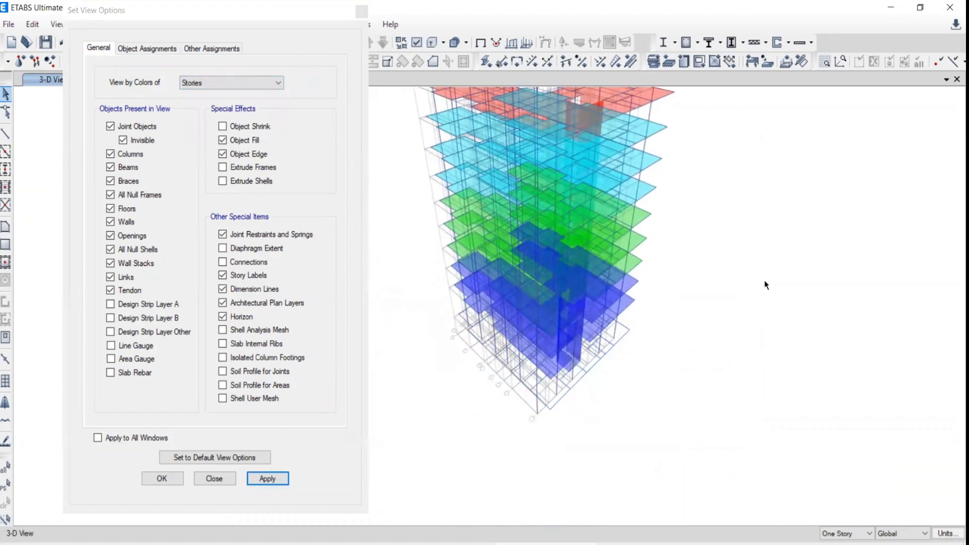
left_click(178, 13)
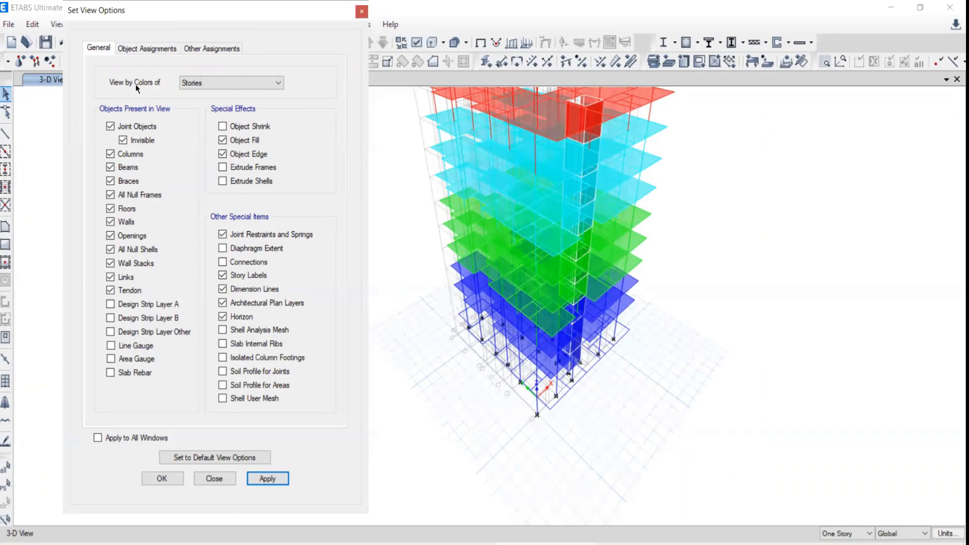
left_click_drag(179, 14, 181, 35)
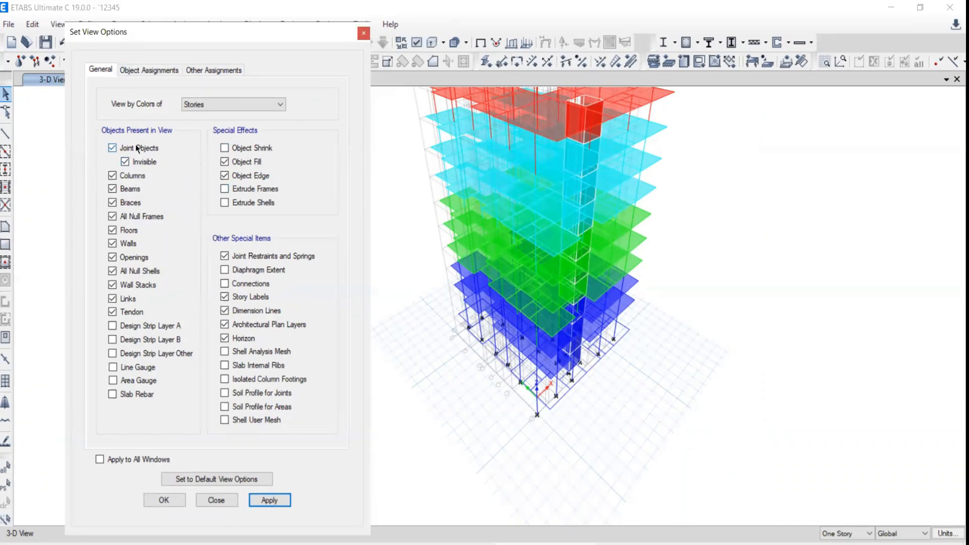
left_click_drag(183, 28, 153, 41)
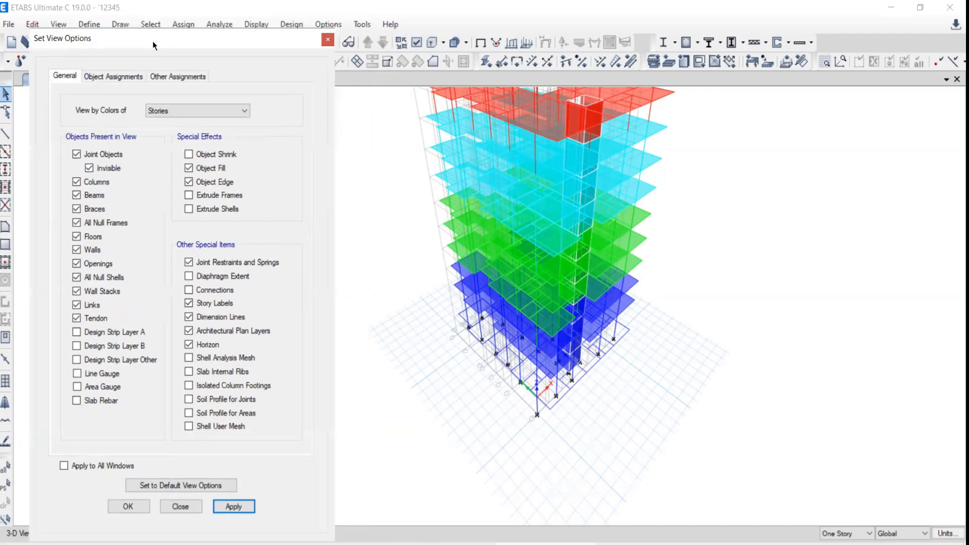
left_click_drag(277, 37, 264, 49)
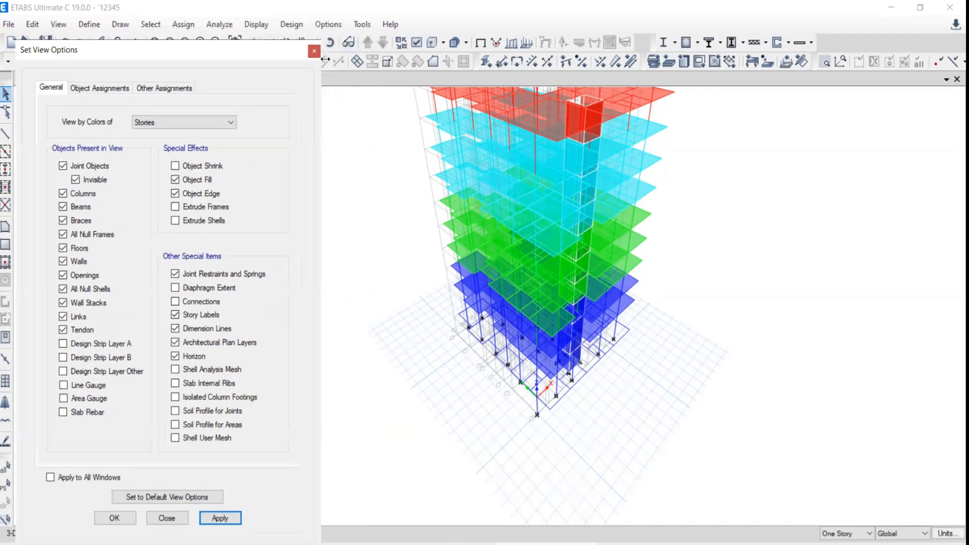
left_click(310, 56)
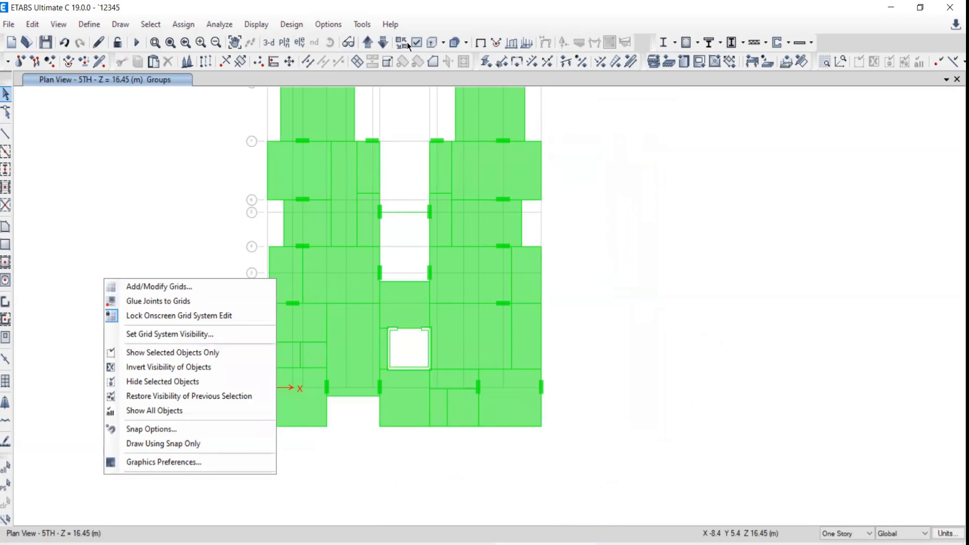
Step: Colour the 5TH story plan view by Objects and close the view options
left_click(418, 42)
left_click(417, 42)
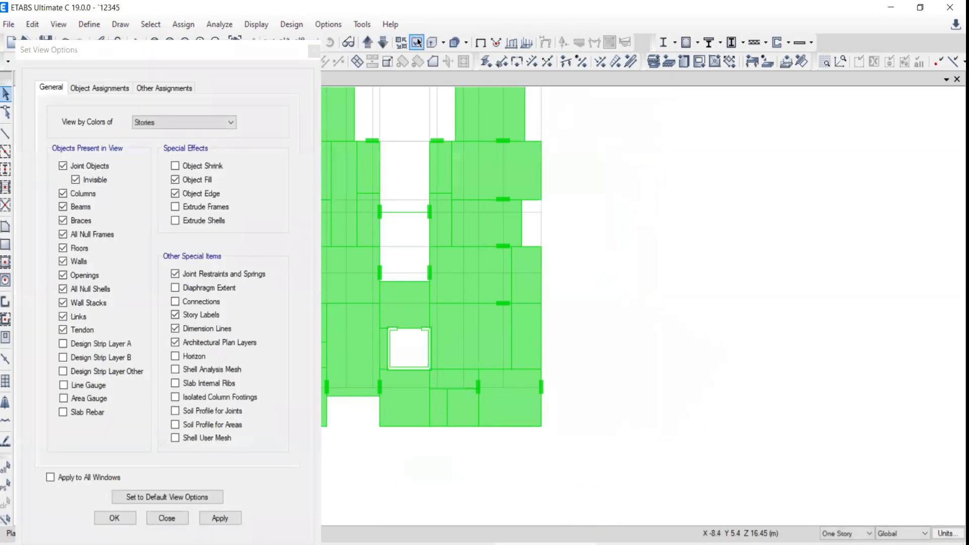
left_click(157, 124)
left_click(141, 131)
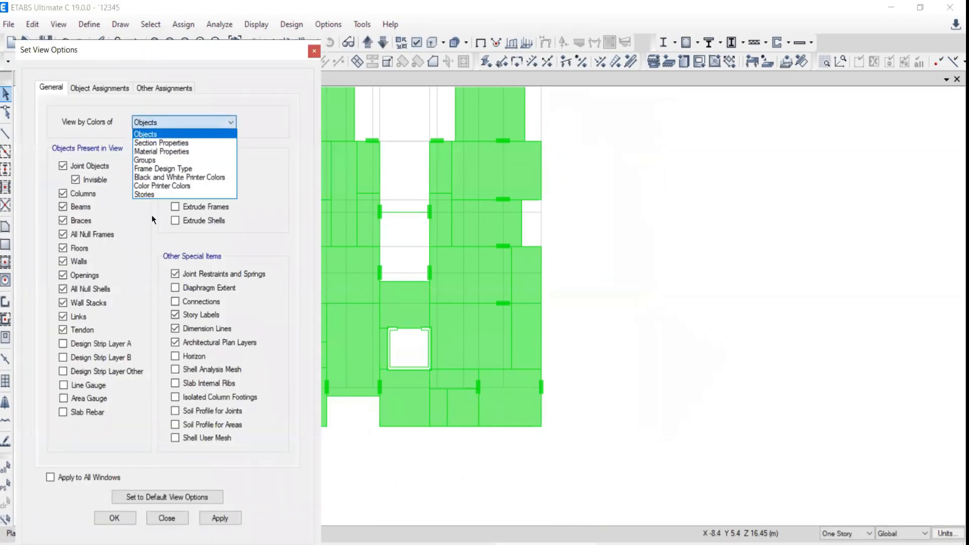
left_click(214, 519)
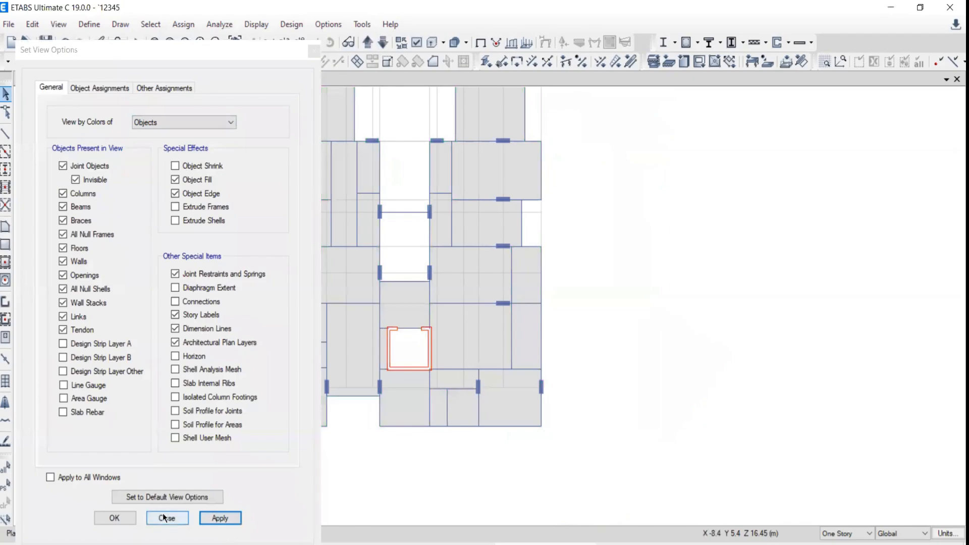
left_click(166, 518)
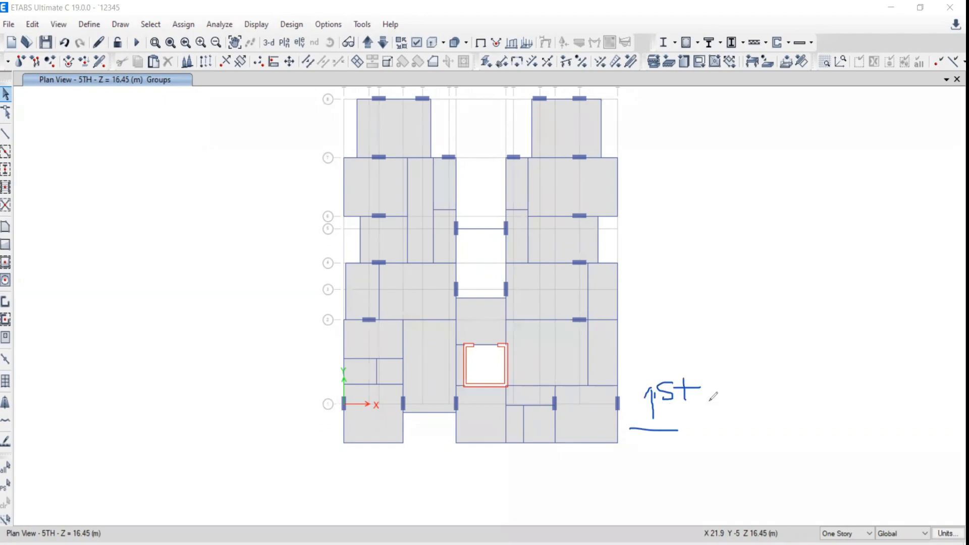
mouse_move(671, 413)
left_mouse_down()
mouse_move(757, 403)
mouse_move(753, 430)
left_mouse_up()
left_click_drag(785, 383, 782, 383)
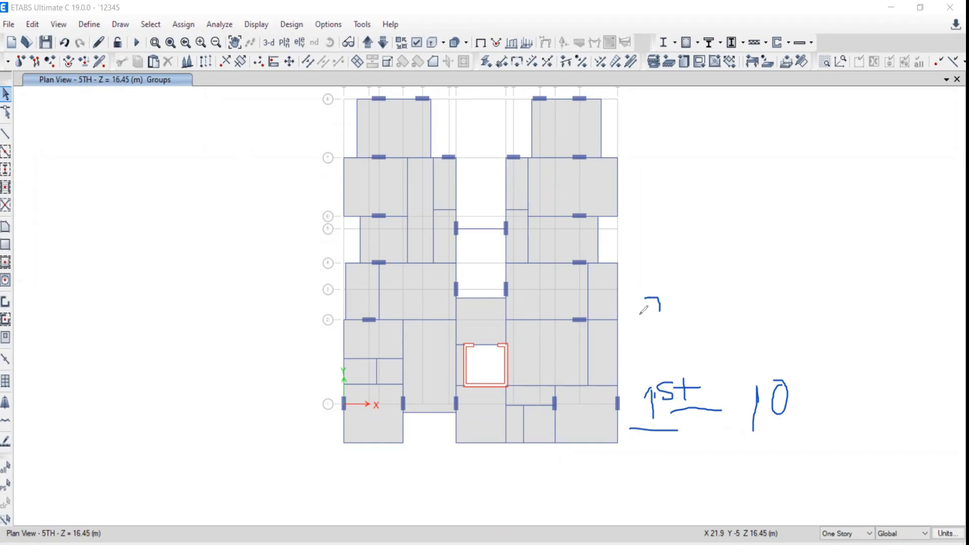
left_click_drag(645, 301, 661, 344)
left_click_drag(655, 267, 657, 276)
mouse_move(671, 258)
left_mouse_down()
mouse_move(667, 270)
mouse_move(678, 273)
left_mouse_up()
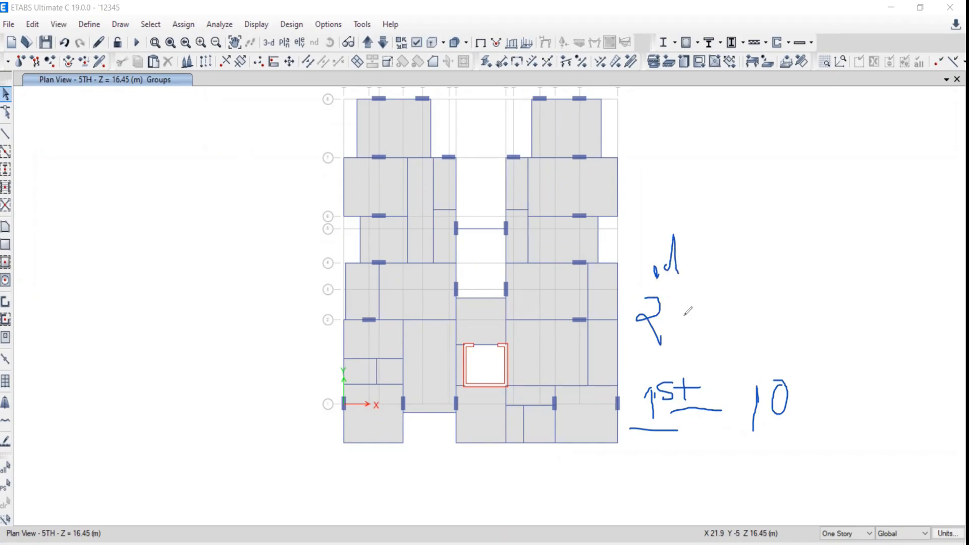
left_click_drag(684, 316, 752, 313)
mouse_move(783, 277)
left_mouse_down()
mouse_move(793, 302)
mouse_move(776, 309)
left_mouse_up()
left_click_drag(783, 276, 802, 272)
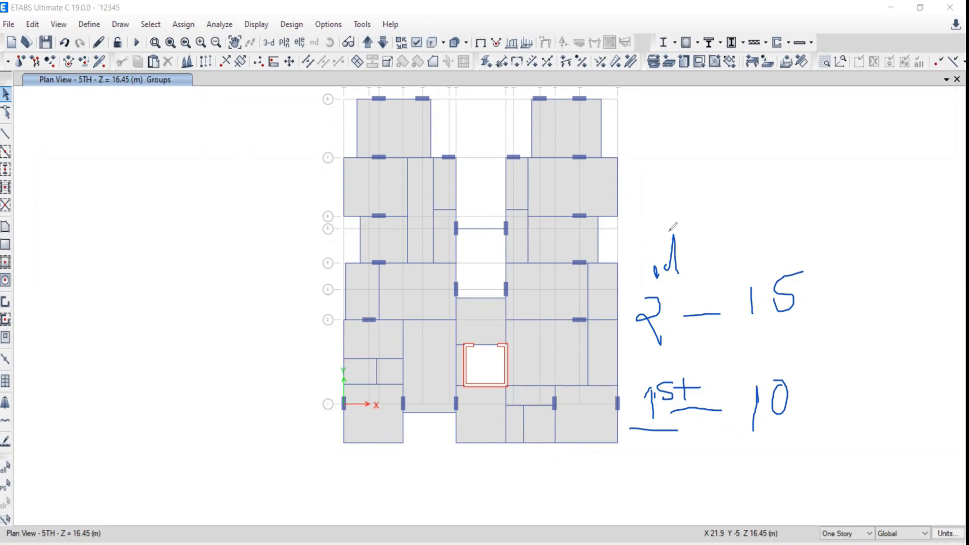
mouse_move(638, 192)
left_mouse_down()
mouse_move(651, 200)
mouse_move(636, 209)
mouse_move(690, 205)
left_mouse_up()
left_click_drag(762, 202, 785, 230)
mouse_move(793, 192)
left_mouse_down()
mouse_move(798, 203)
mouse_move(794, 178)
left_mouse_up()
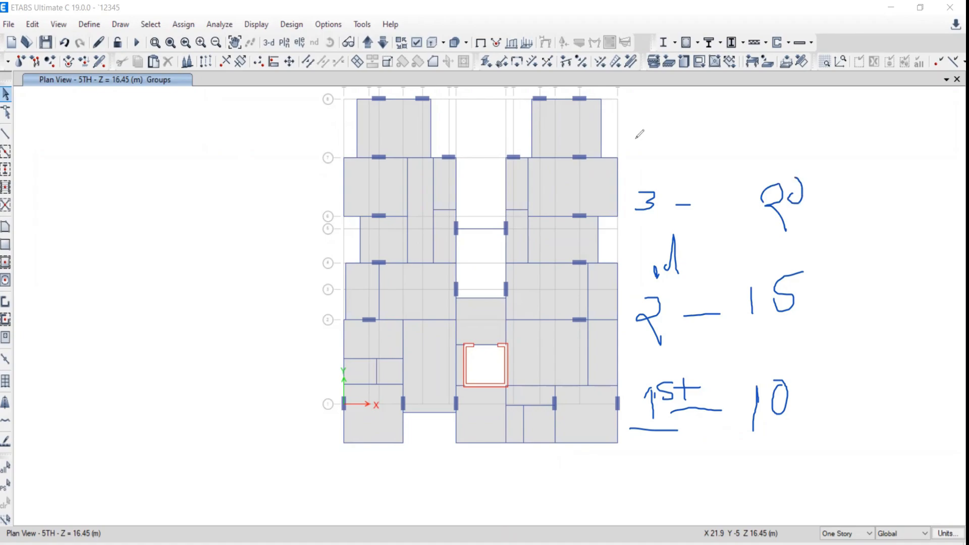
left_click_drag(636, 138, 654, 138)
left_click_drag(651, 111, 652, 163)
mouse_move(752, 123)
left_mouse_down()
mouse_move(767, 115)
mouse_move(787, 157)
left_mouse_up()
left_click_drag(799, 114, 786, 145)
left_click_drag(793, 106, 819, 103)
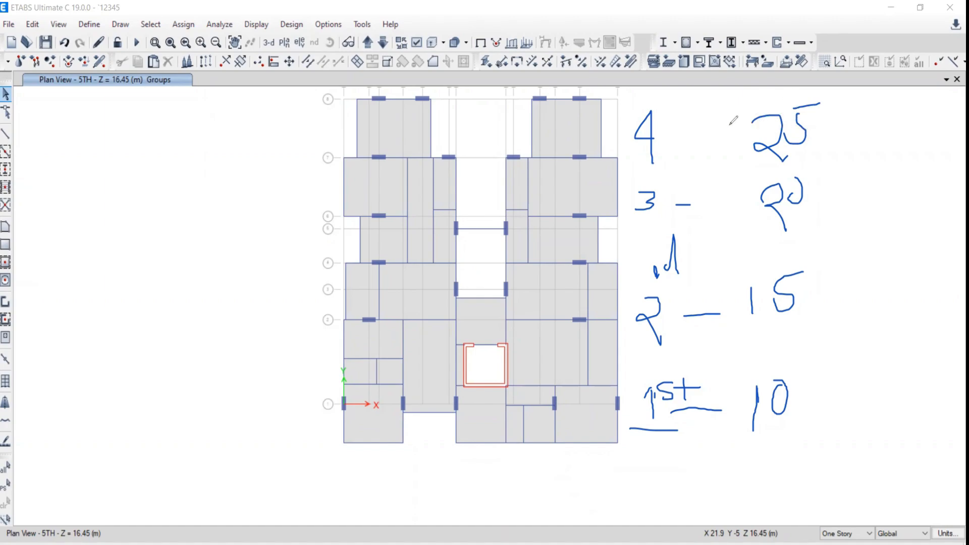
left_click_drag(777, 56, 775, 74)
left_click_drag(778, 56, 794, 53)
mouse_move(686, 374)
left_mouse_down()
mouse_move(625, 413)
mouse_move(702, 434)
mouse_move(699, 376)
left_mouse_up()
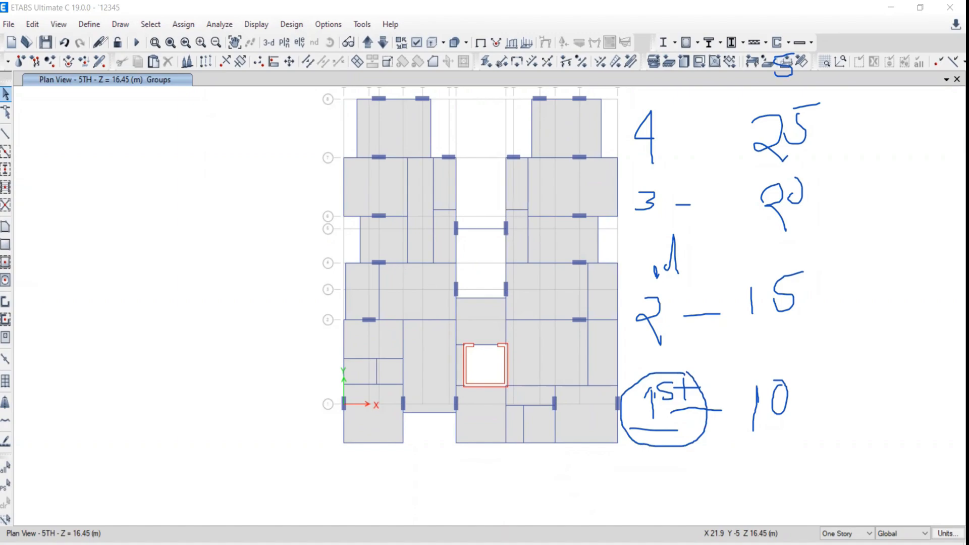
key("Escape")
Step: Switch the plan view to the 1ST story
mouse_move(421, 327)
middle_mouse_down()
mouse_move(369, 354)
mouse_move(292, 354)
middle_mouse_up()
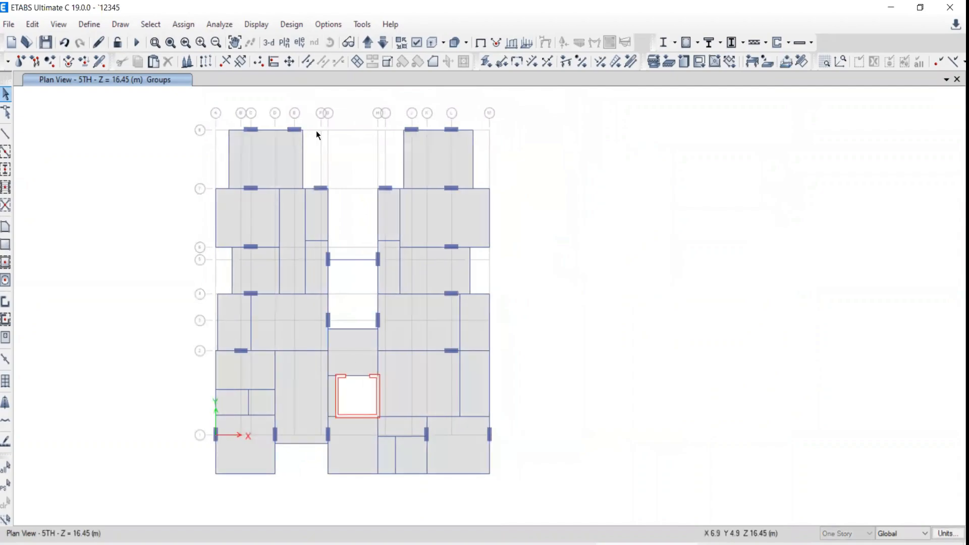
left_click(290, 43)
left_click(418, 311)
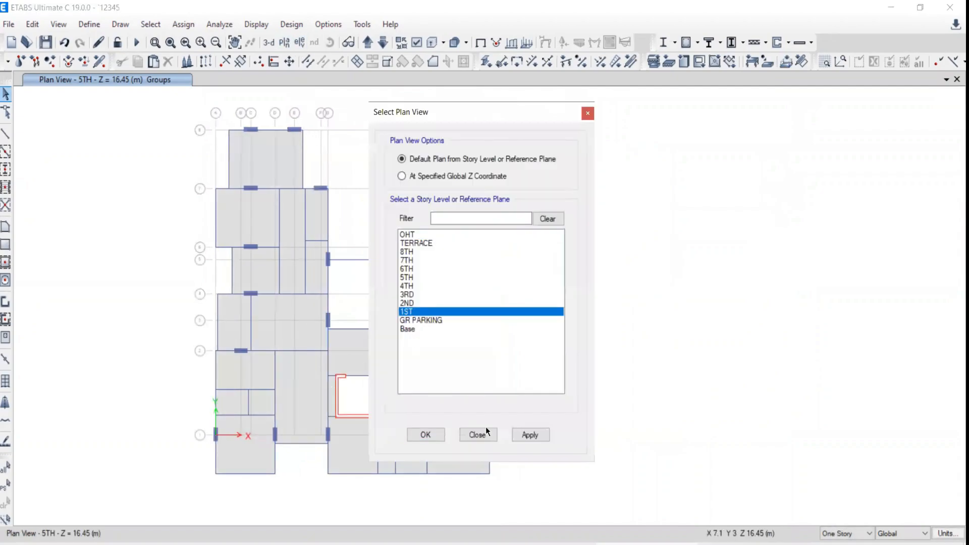
left_click(530, 435)
left_click(471, 435)
middle_click_drag(540, 424, 355, 392)
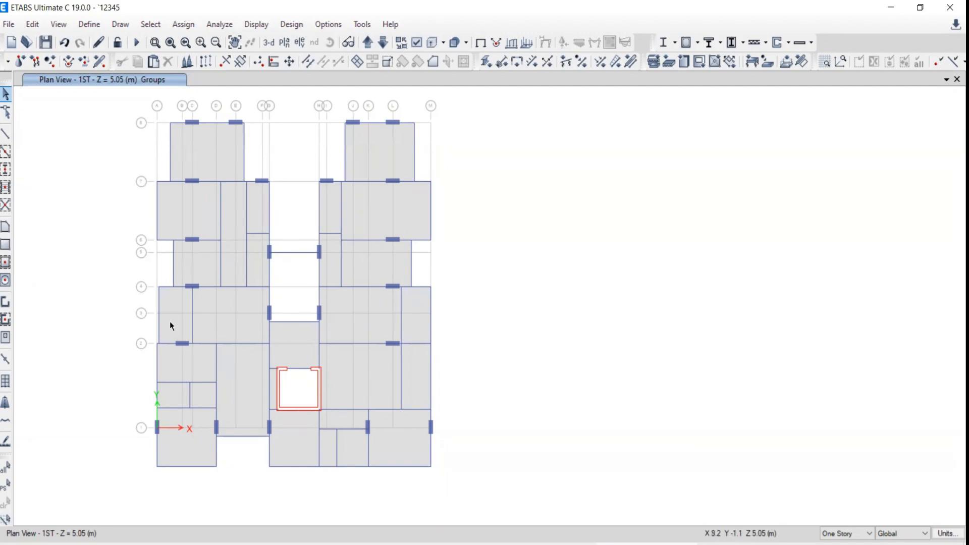
Step: Select all beams of the model by object type and close the selection dialog
left_click(143, 27)
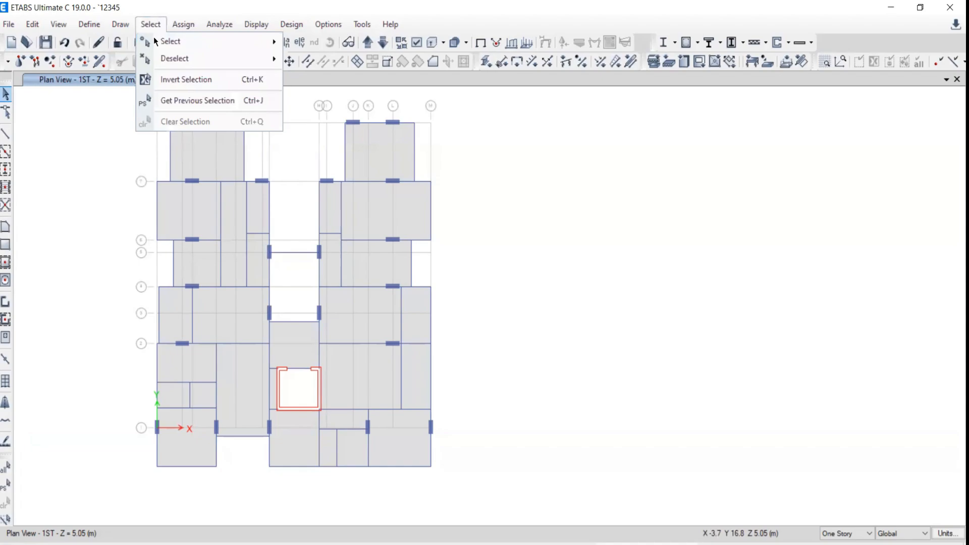
mouse_move(151, 41)
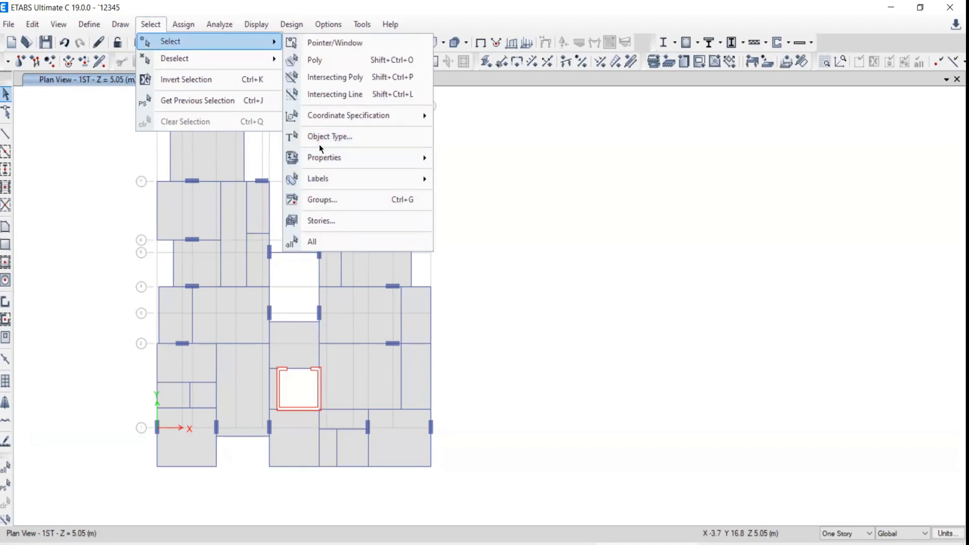
left_click(145, 24)
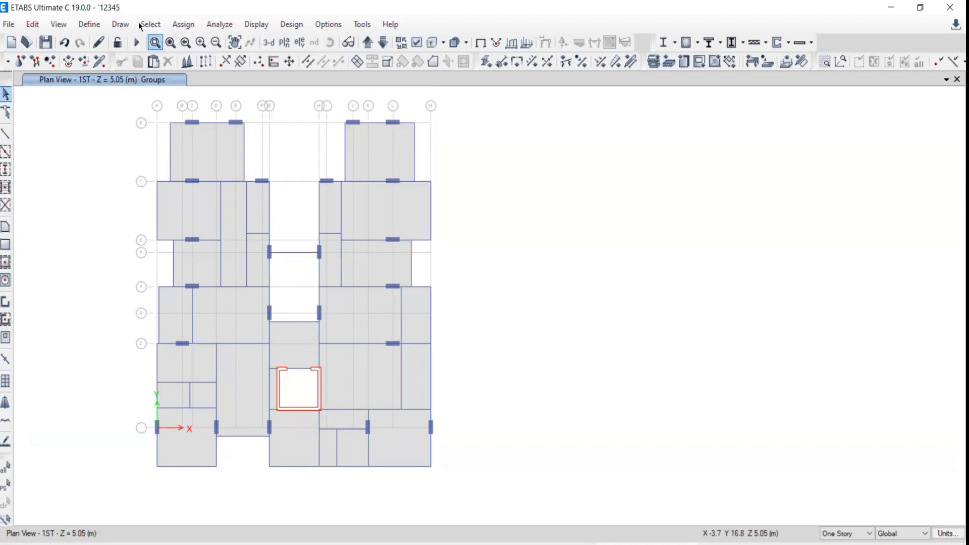
left_click(144, 26)
left_click(150, 25)
left_click(150, 24)
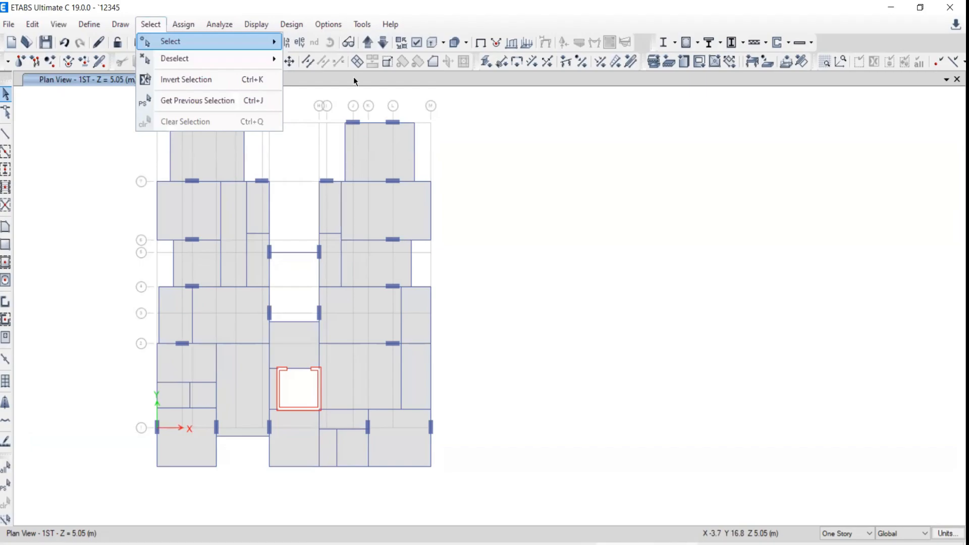
mouse_move(154, 41)
left_click(329, 136)
left_click(413, 193)
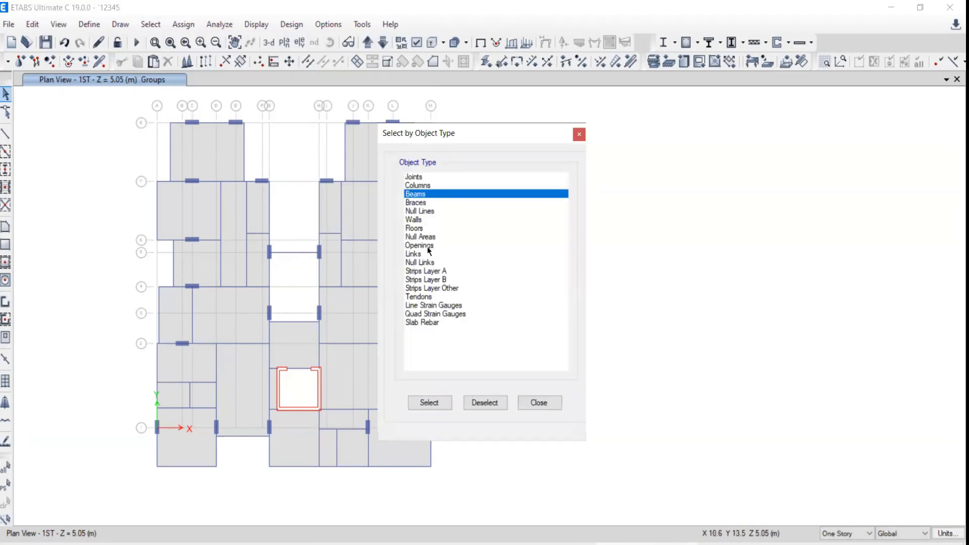
left_click(427, 404)
left_click(535, 403)
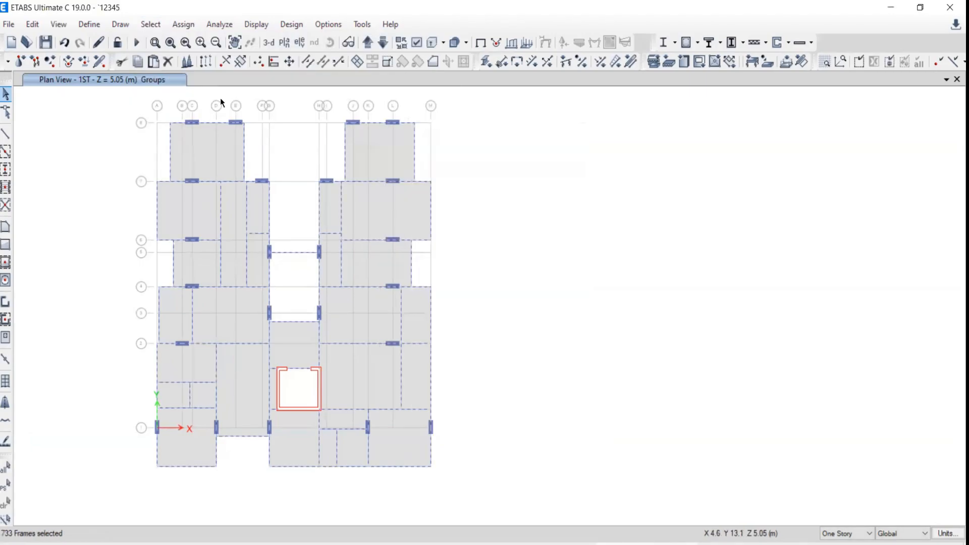
Step: Inspect the beam selection in the 3-D view and return to the 1ST story plan
left_click(266, 44)
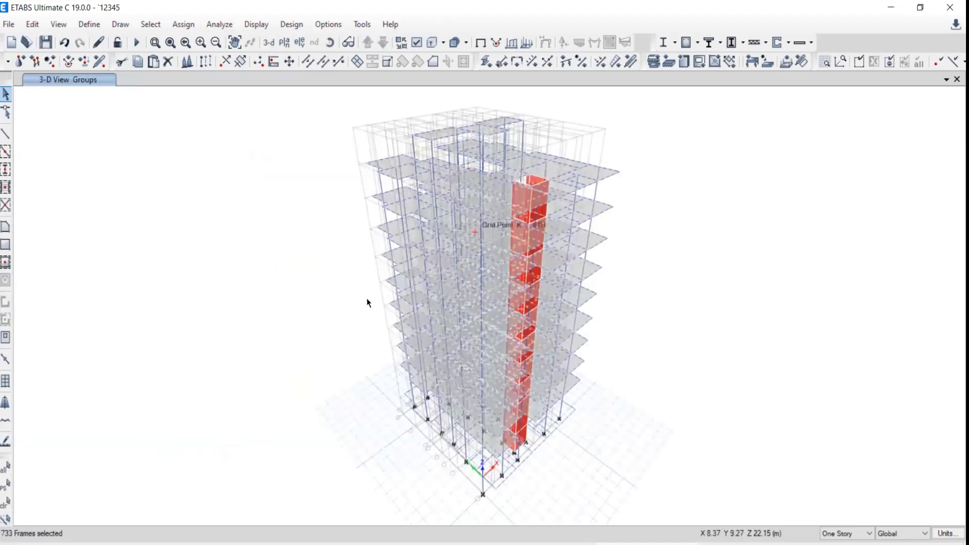
left_click(403, 312)
left_click(514, 435)
left_click(491, 433)
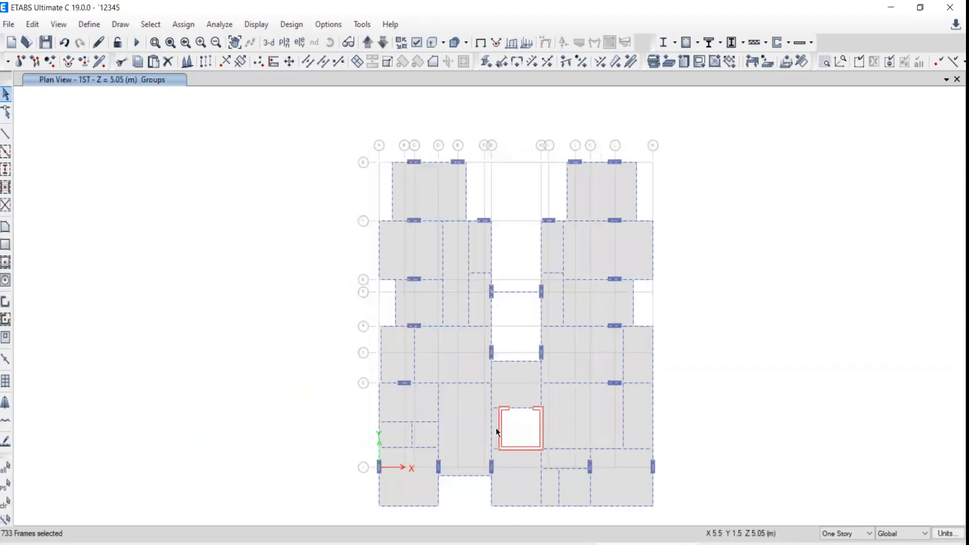
middle_click_drag(544, 400, 350, 369)
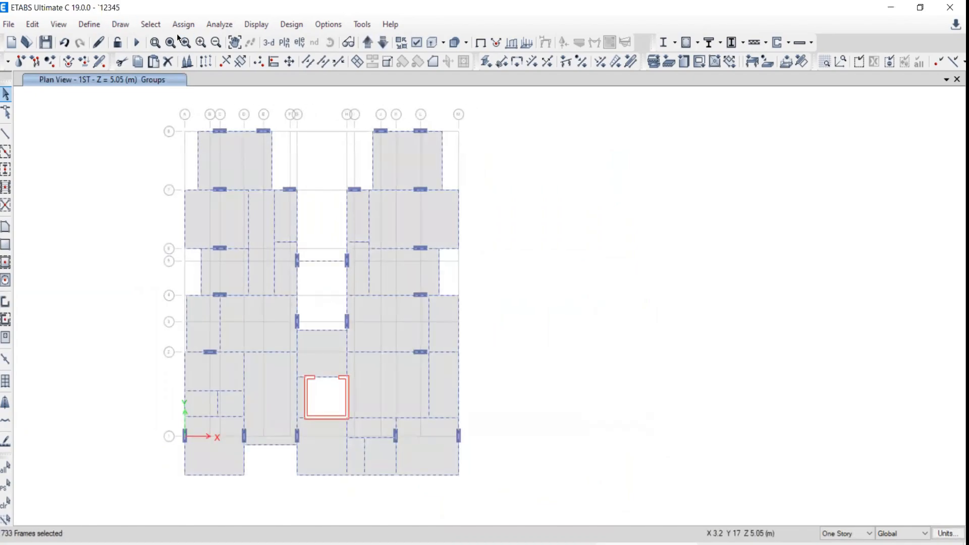
Step: Deselect the objects on every story except 1ST: OHT down to 2ND, GR PARKING and Base
left_click(146, 27)
mouse_move(167, 59)
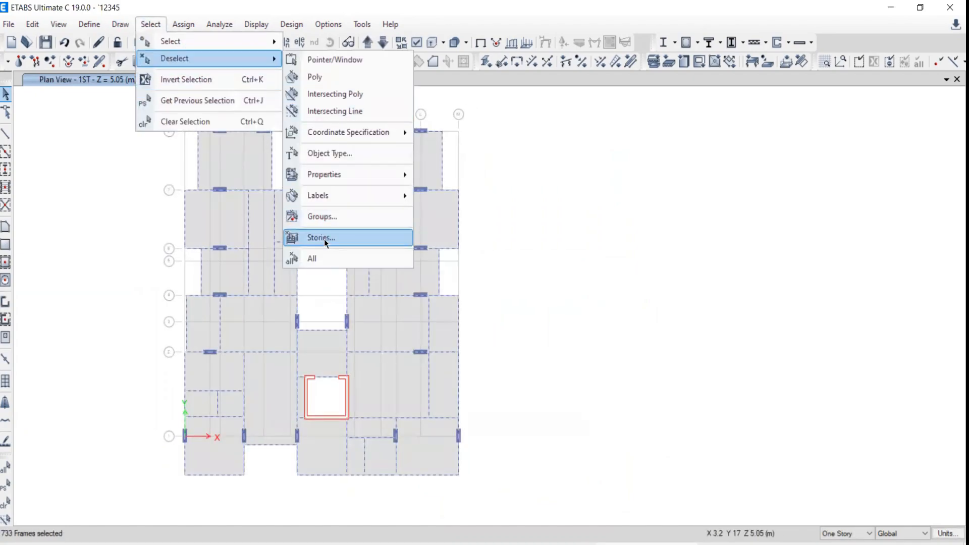
left_click(322, 238)
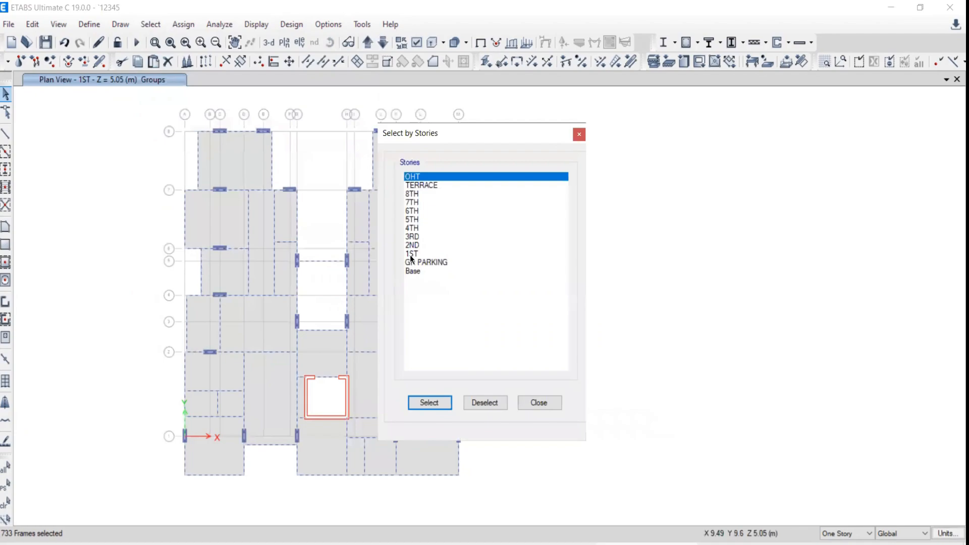
left_click_drag(412, 245, 411, 177)
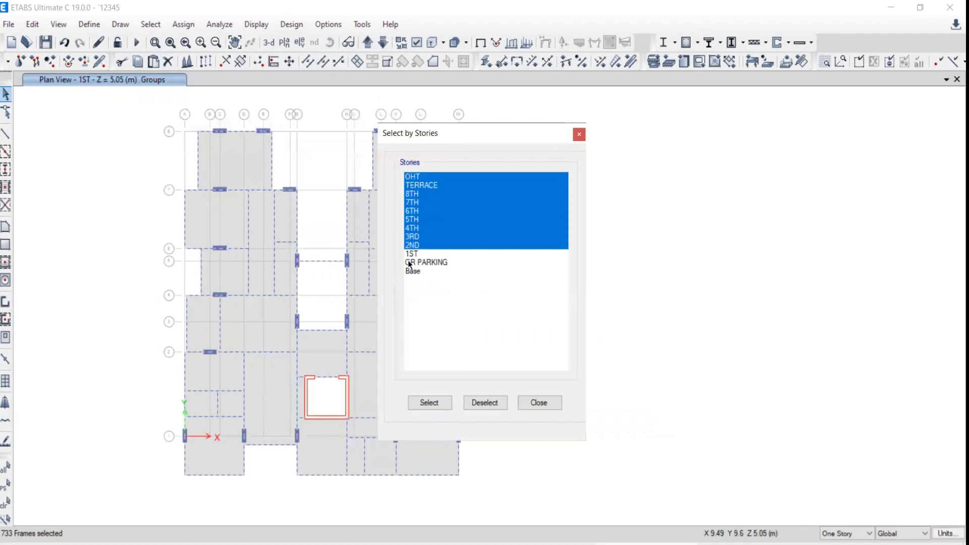
left_click_drag(409, 264, 411, 280, "ctrl")
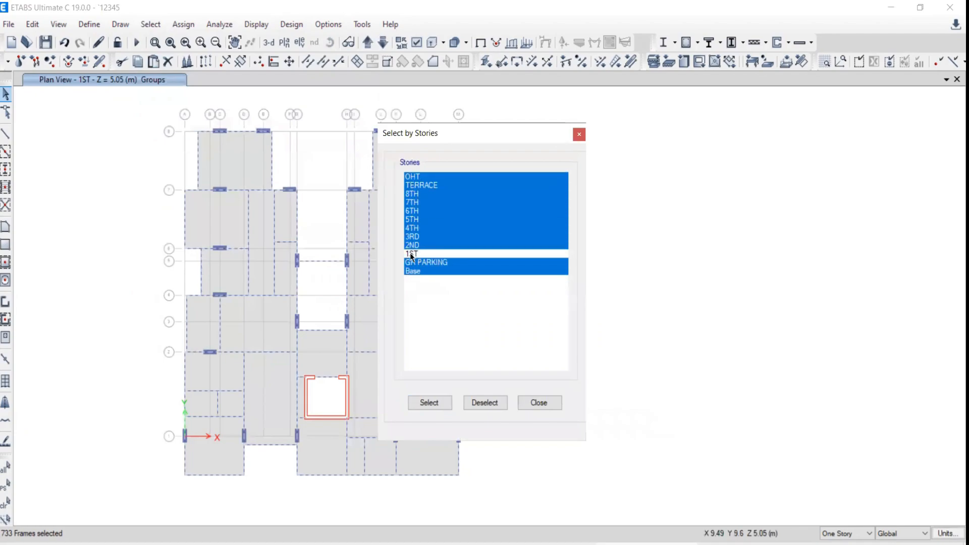
left_click(539, 403)
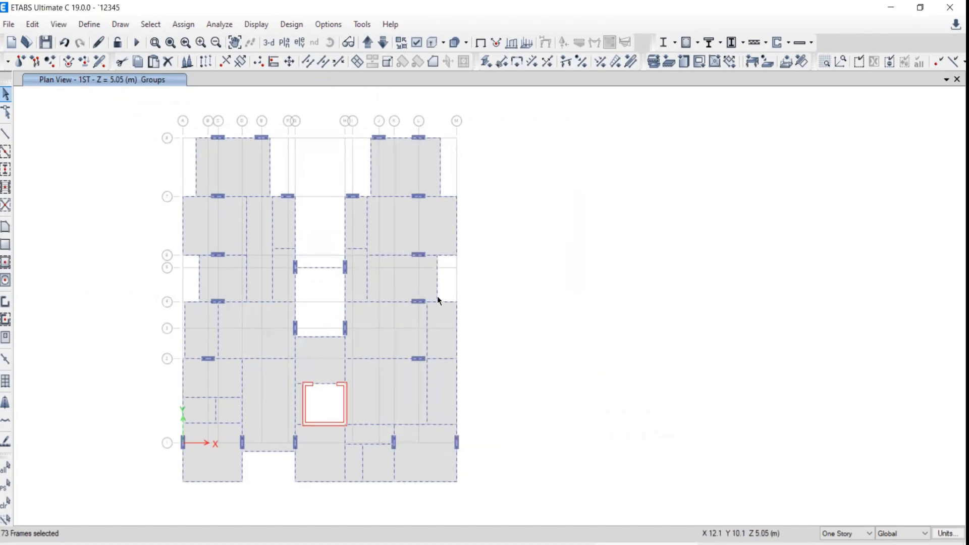
Step: Assign a uniform distributed Live load of 10 kN/m in the Gravity direction to the selected 1ST story beams
left_click(179, 28)
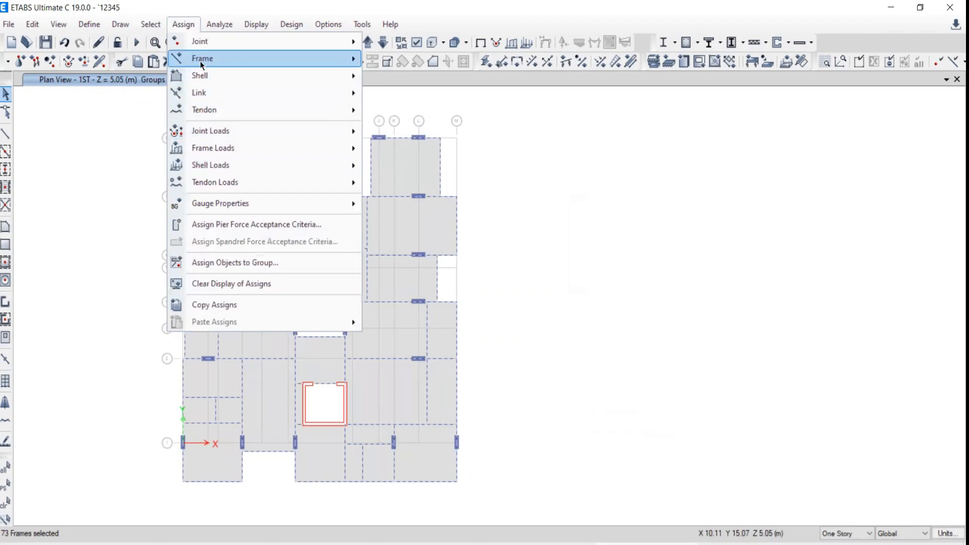
mouse_move(196, 148)
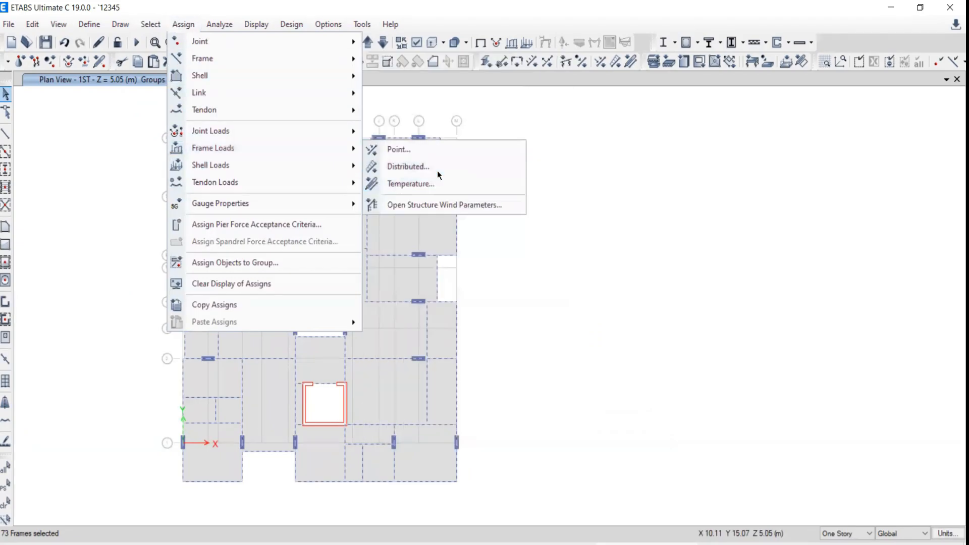
left_click(437, 169)
left_click(477, 201)
left_click(473, 224)
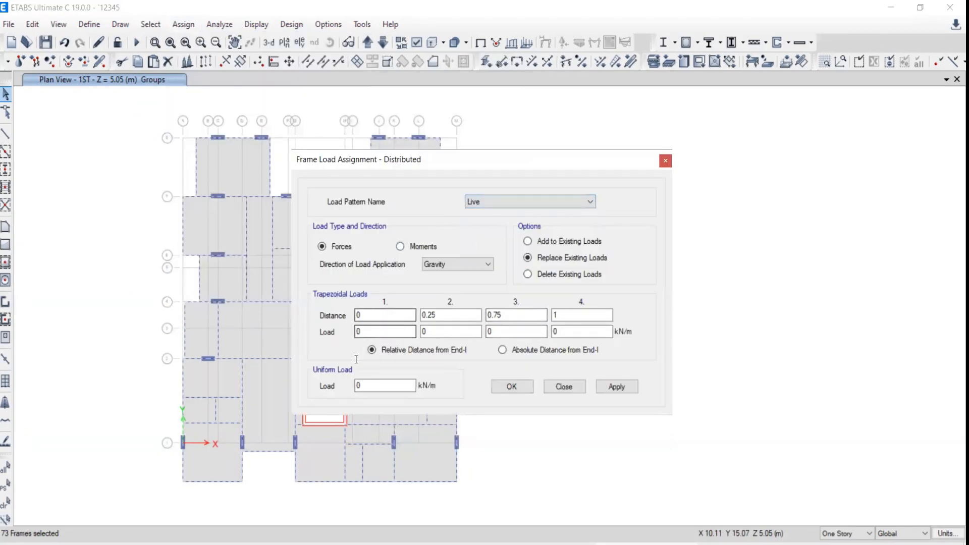
left_click_drag(391, 386, 320, 386)
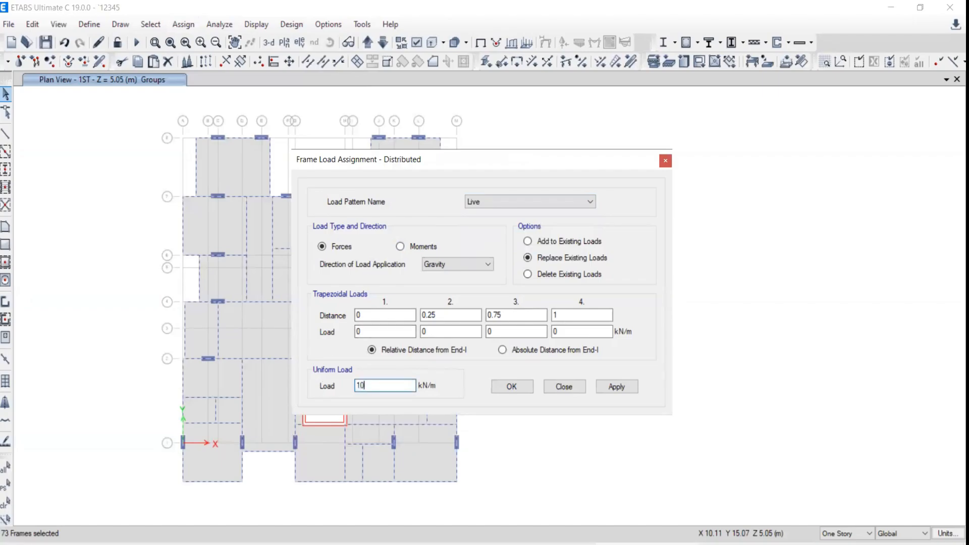
left_click(617, 387)
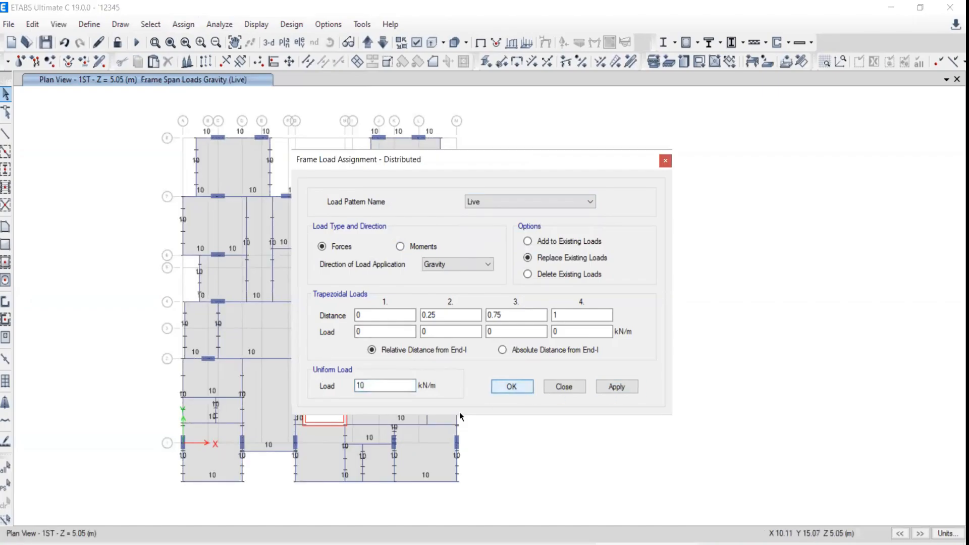
left_click(511, 387)
Step: On the 2ND story plan, hide the joints, columns, braces, null frames, floors, walls, openings and null shells
left_click(367, 43)
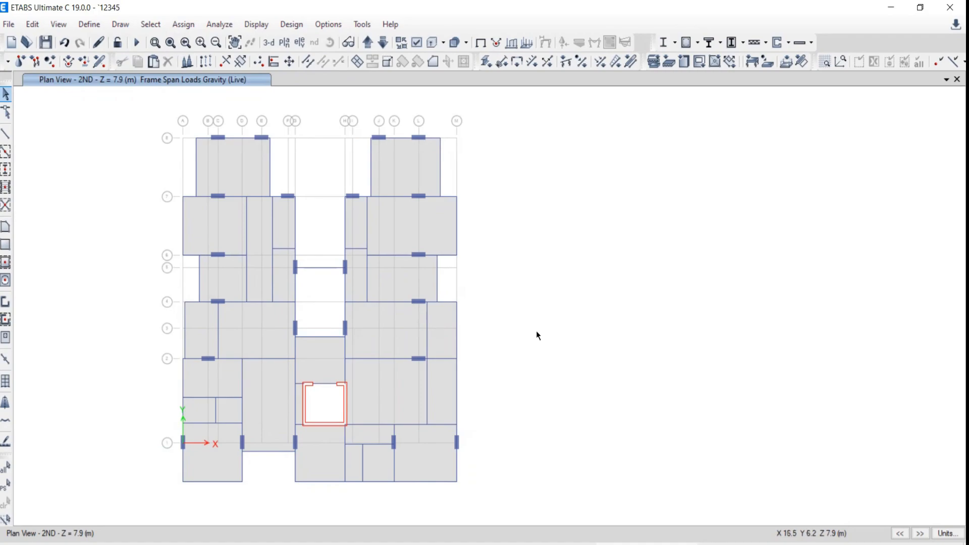
left_click(416, 42)
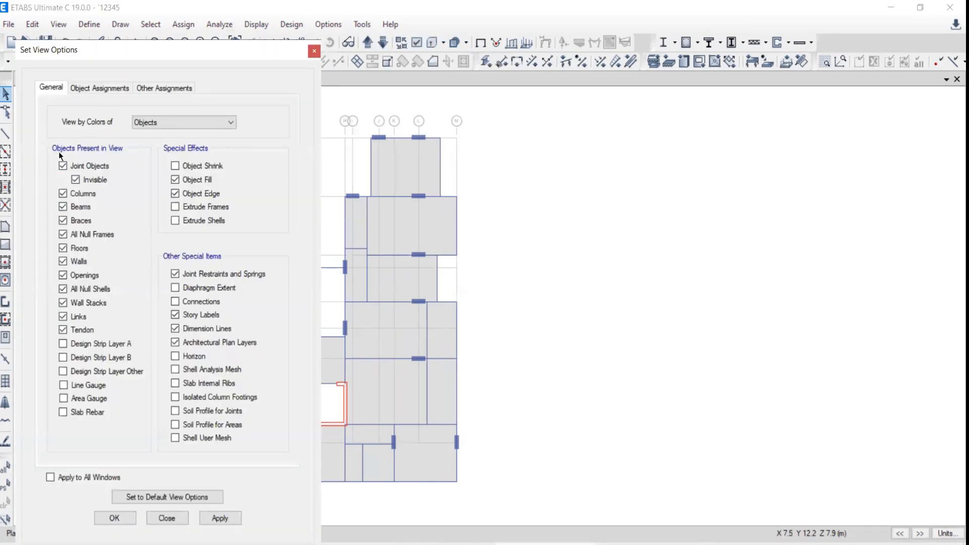
middle_click_drag(496, 268, 645, 249)
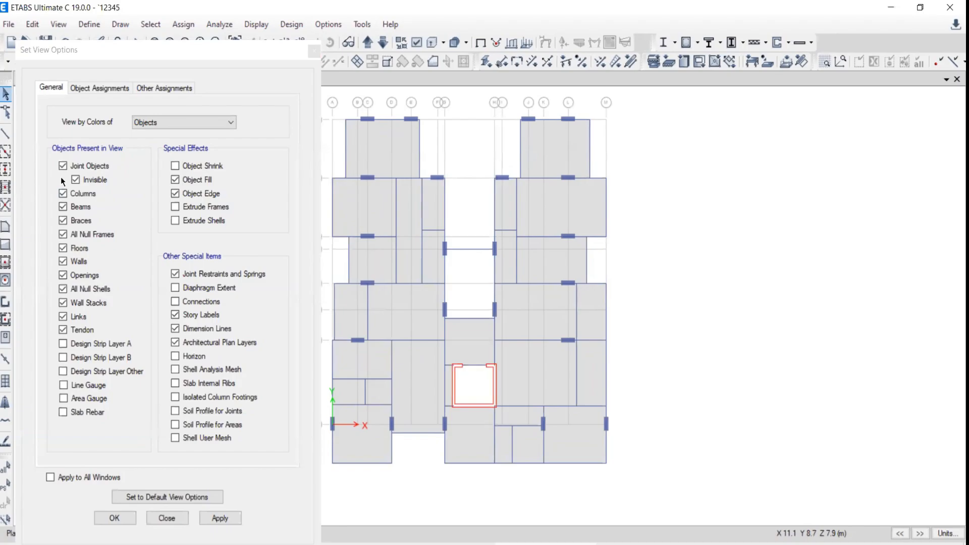
middle_click_drag(615, 240, 703, 225)
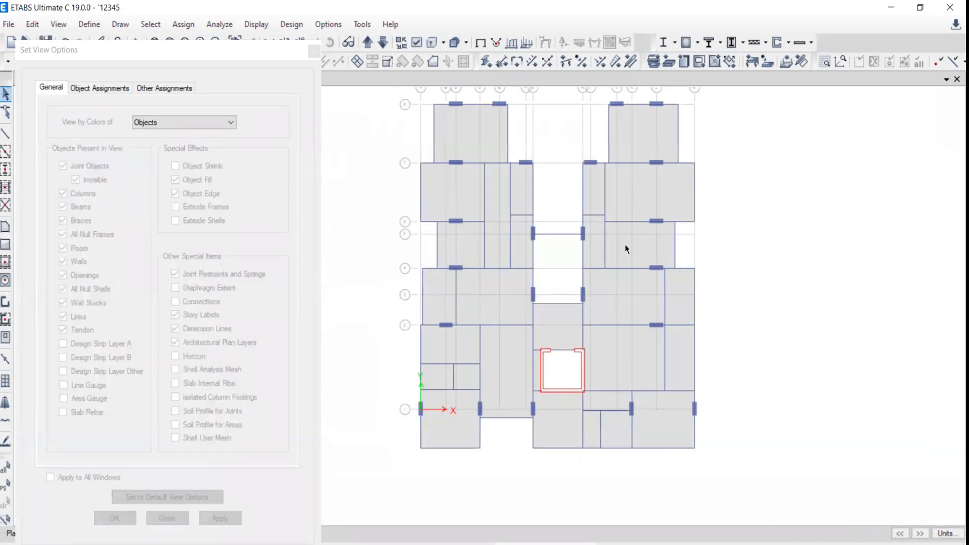
left_click(63, 166)
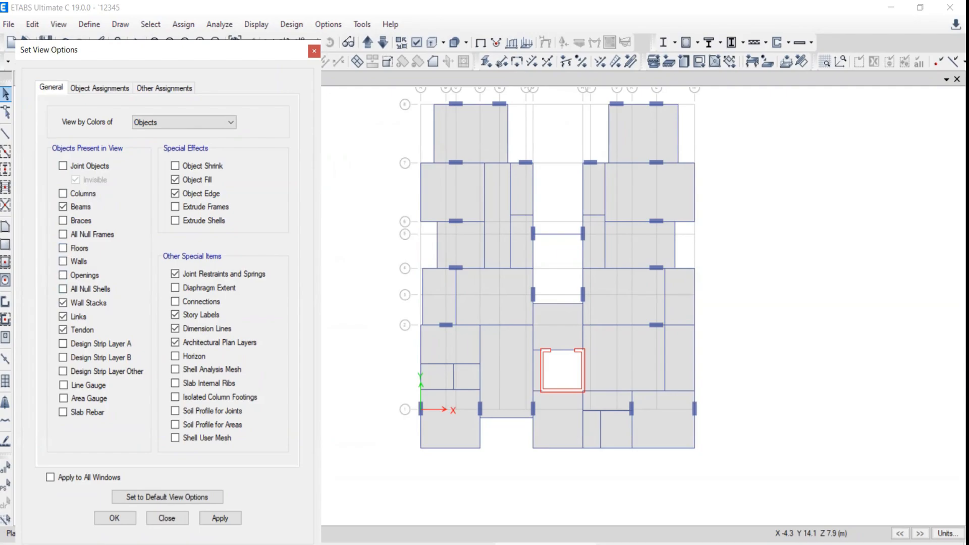
left_click(215, 518)
left_click(167, 518)
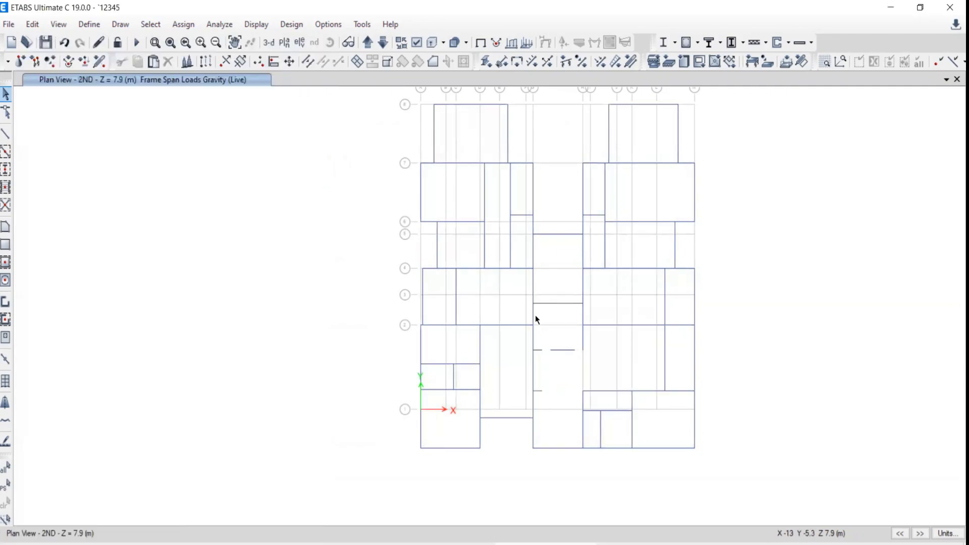
Step: Switch to the 1ST story plan and window-select all of its beams
middle_click_drag(540, 244, 510, 233)
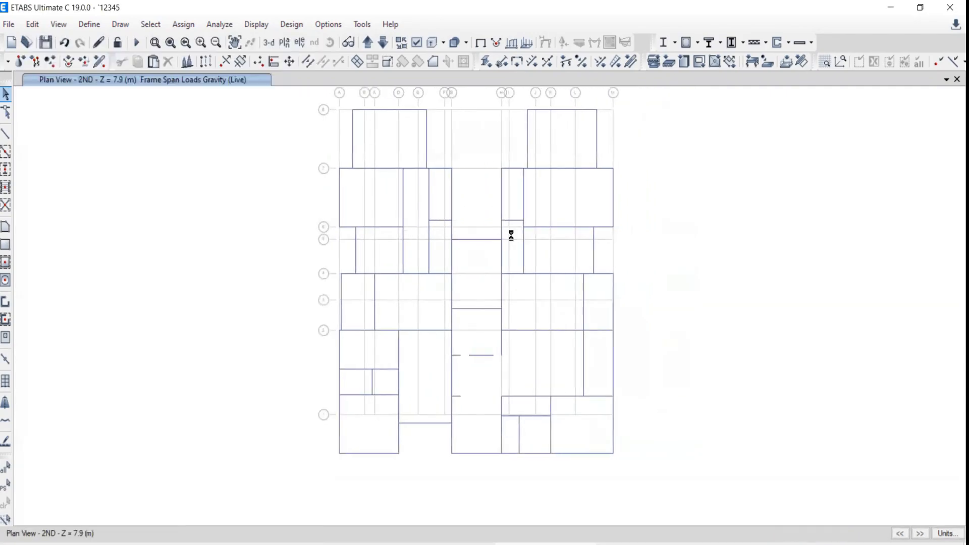
left_click(382, 42)
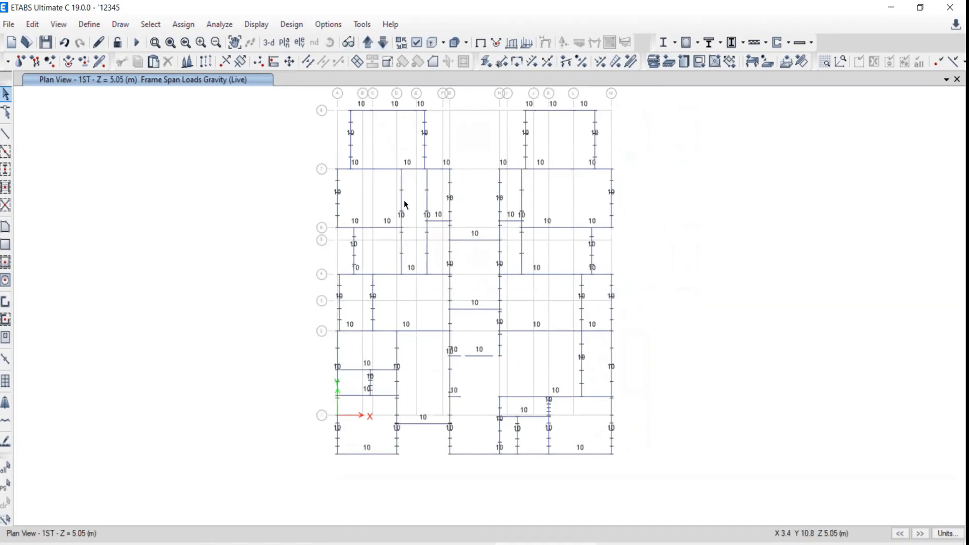
scroll(405, 208, "down", 3)
left_click_drag(318, 127, 616, 353)
scroll(432, 248, "up", 3)
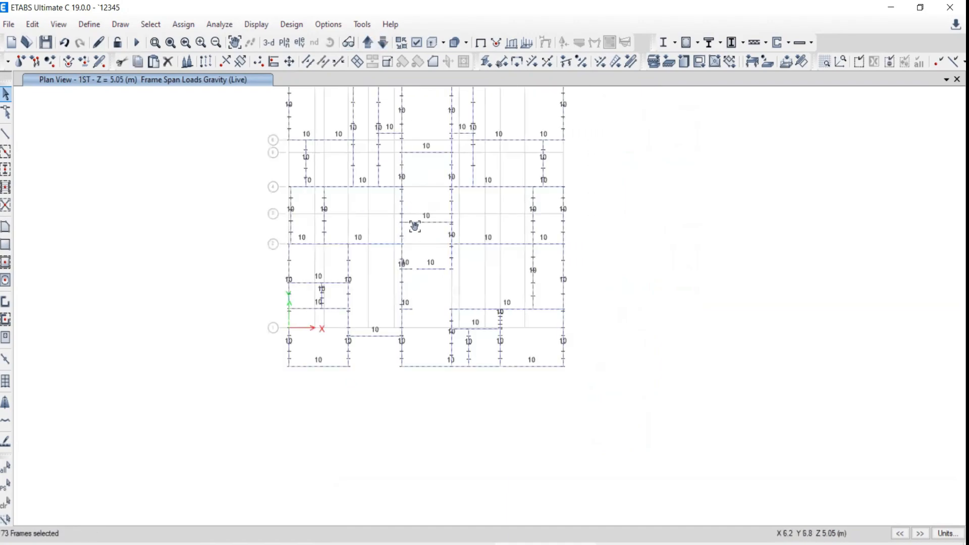
left_click(188, 24)
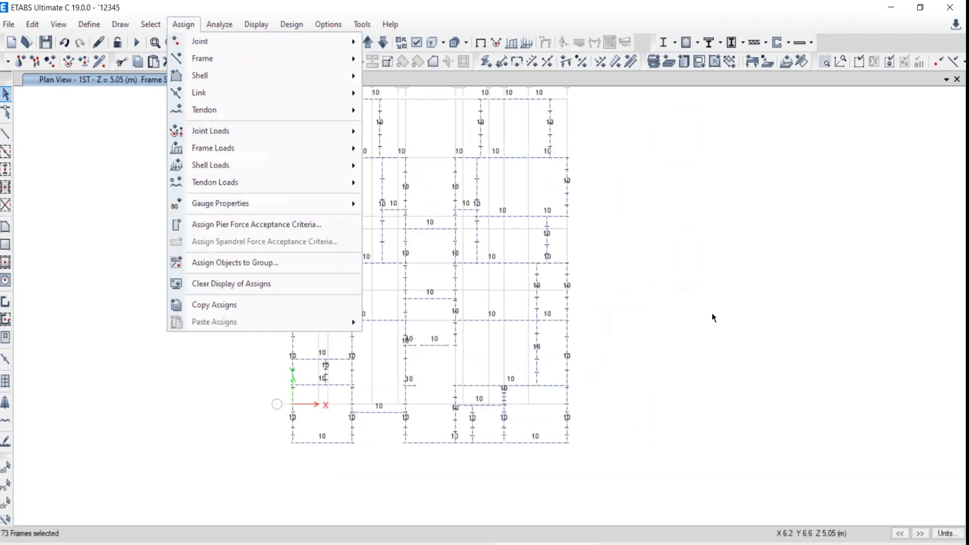
left_click(712, 314)
Step: Add all beams on the 2ND, 3RD and 4TH story plans to the selection, one story at a time
left_click(368, 42)
scroll(405, 219, "down", 3)
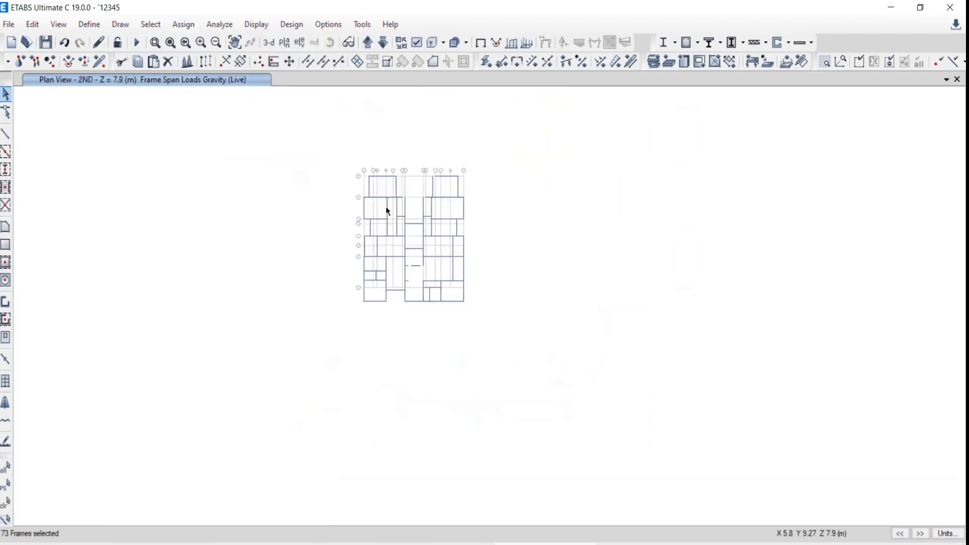
left_click_drag(289, 113, 596, 376)
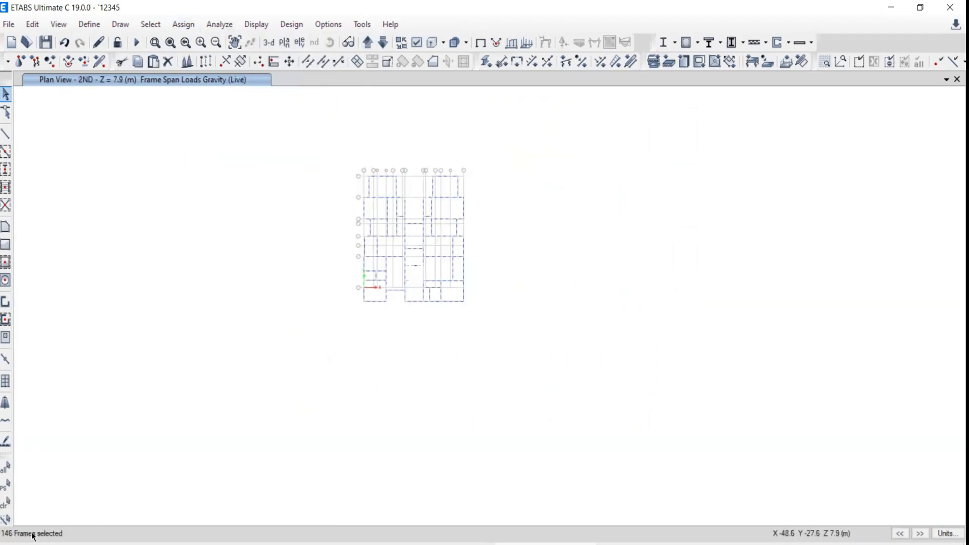
left_click(368, 42)
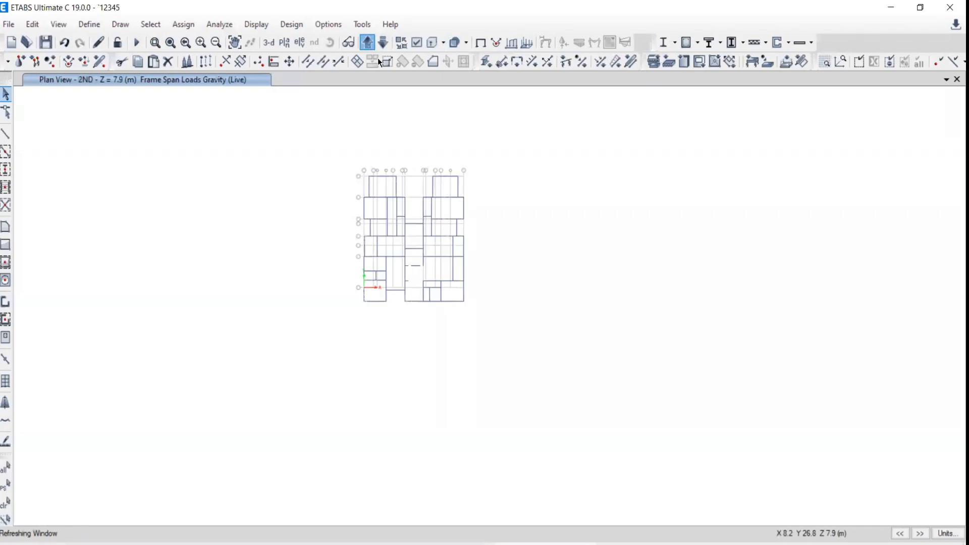
left_click_drag(300, 140, 577, 357)
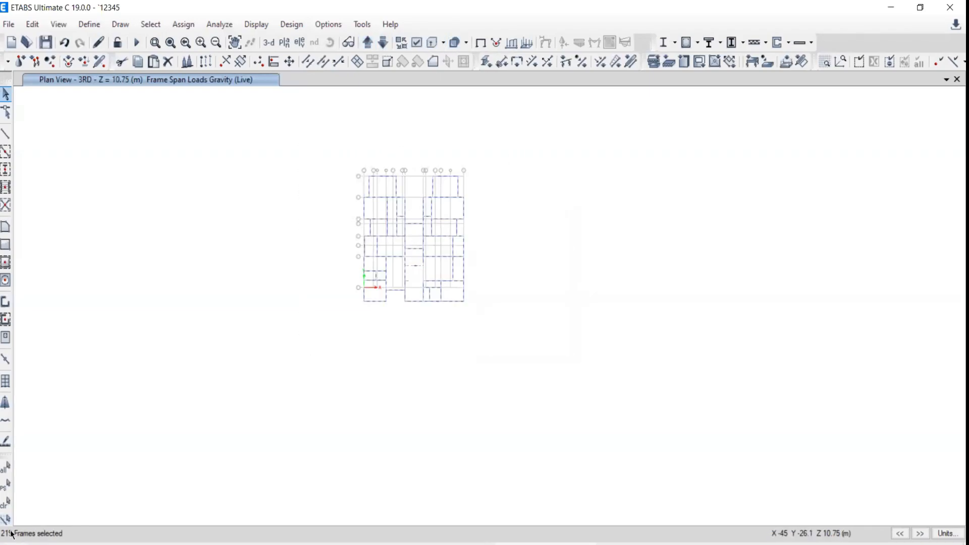
left_click(368, 42)
left_click_drag(315, 150, 628, 423)
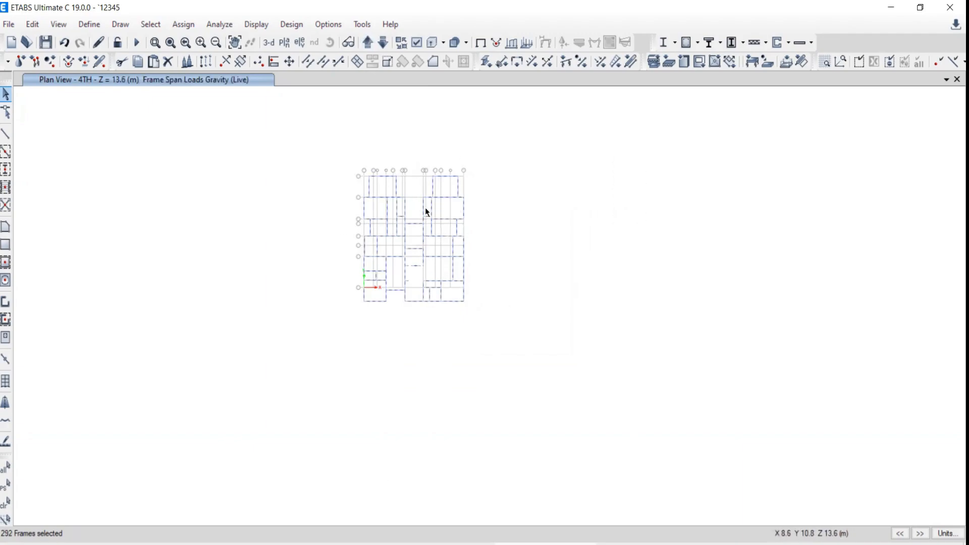
scroll(425, 207, "up", 3)
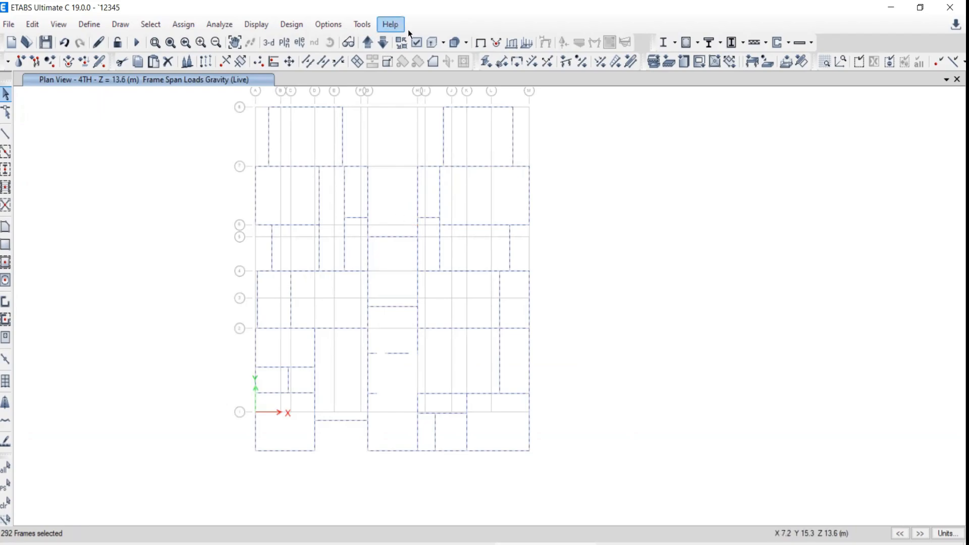
Step: Show all object types on the 4TH story plan, including the joint objects with their Invisible option switched off
left_click(416, 42)
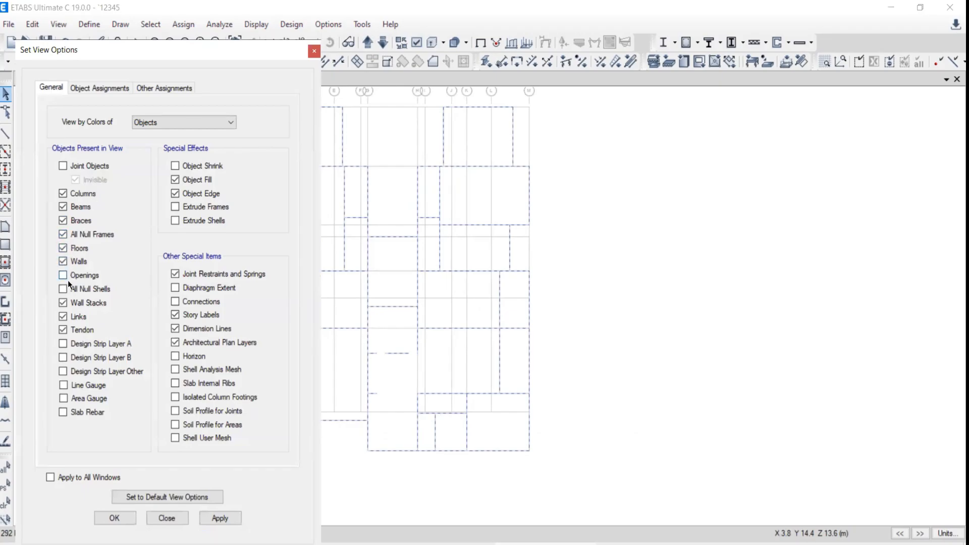
left_click(206, 518)
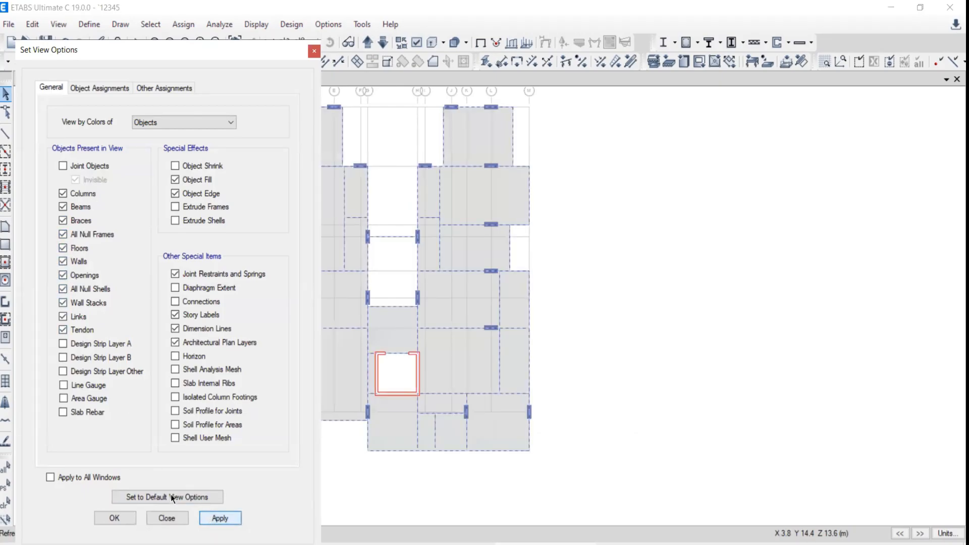
left_click(63, 166)
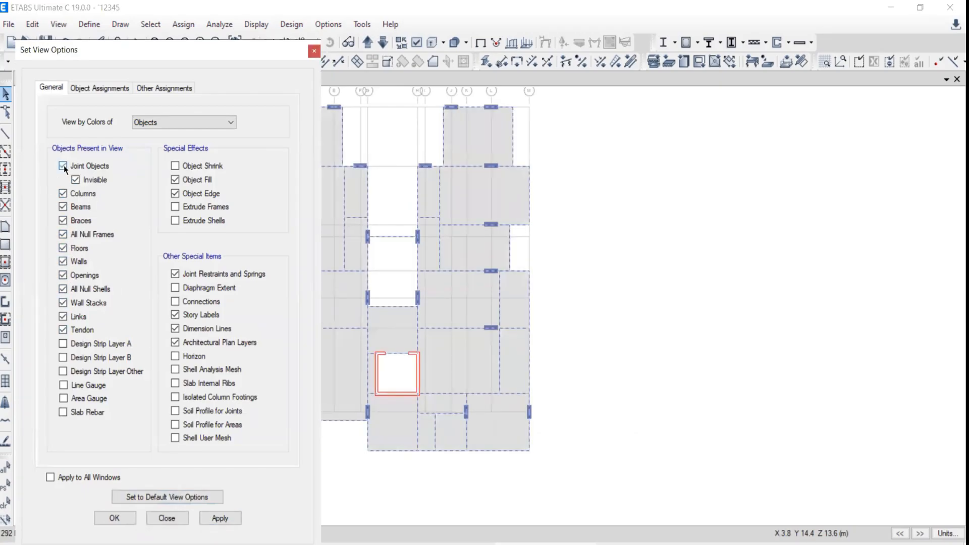
left_click(217, 519)
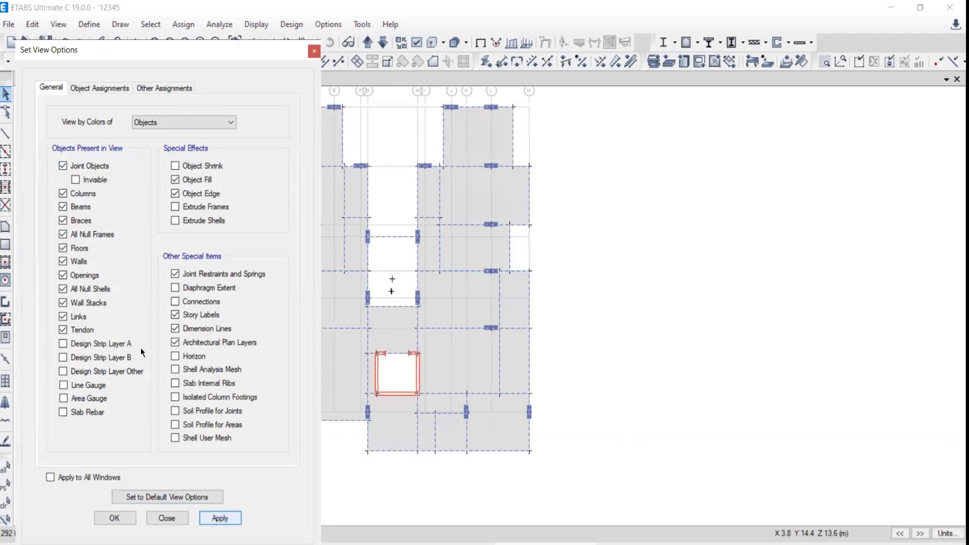
Step: Hide the joints, beams, braces, null frames, floors, walls, openings and null shells so the 4TH story plan shows only columns
left_click(63, 206)
left_click(63, 234)
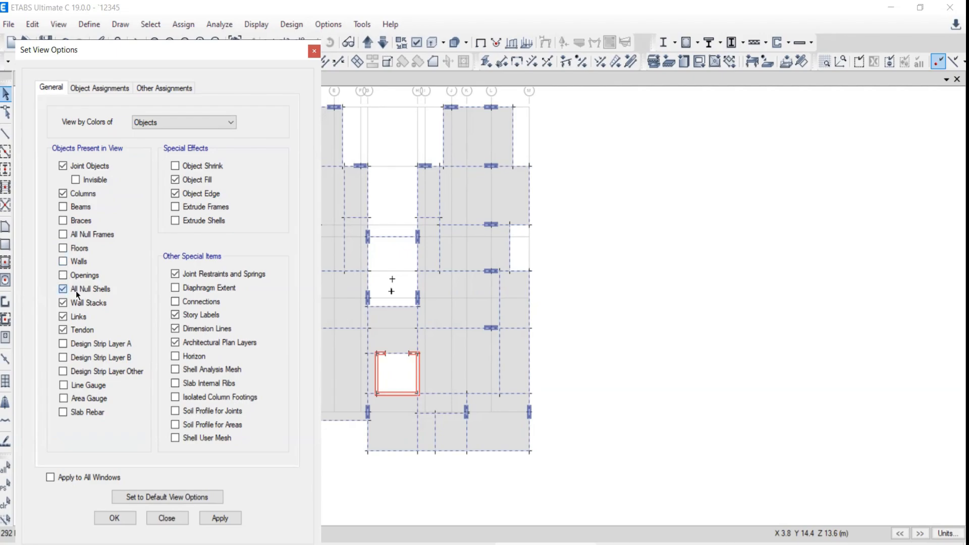
left_click(208, 514)
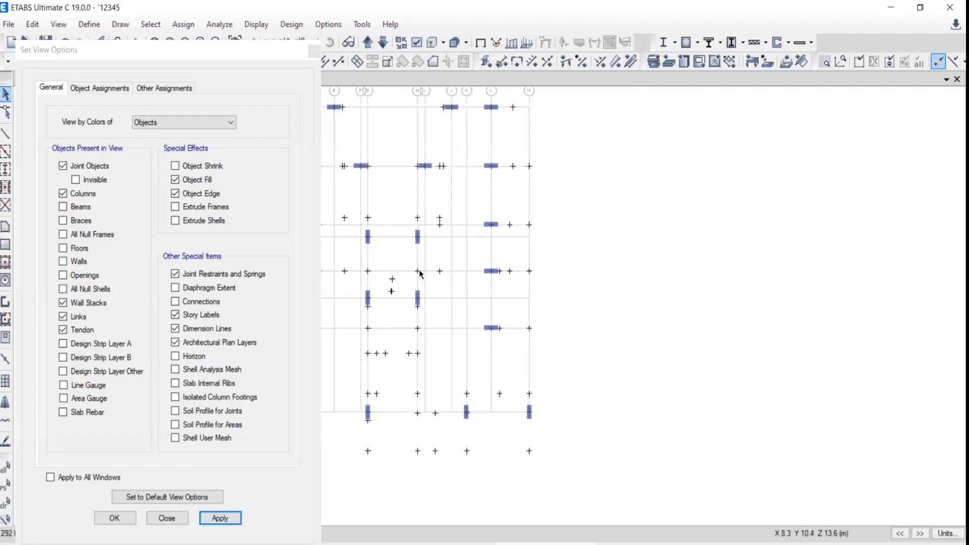
left_click(63, 165)
left_click(218, 517)
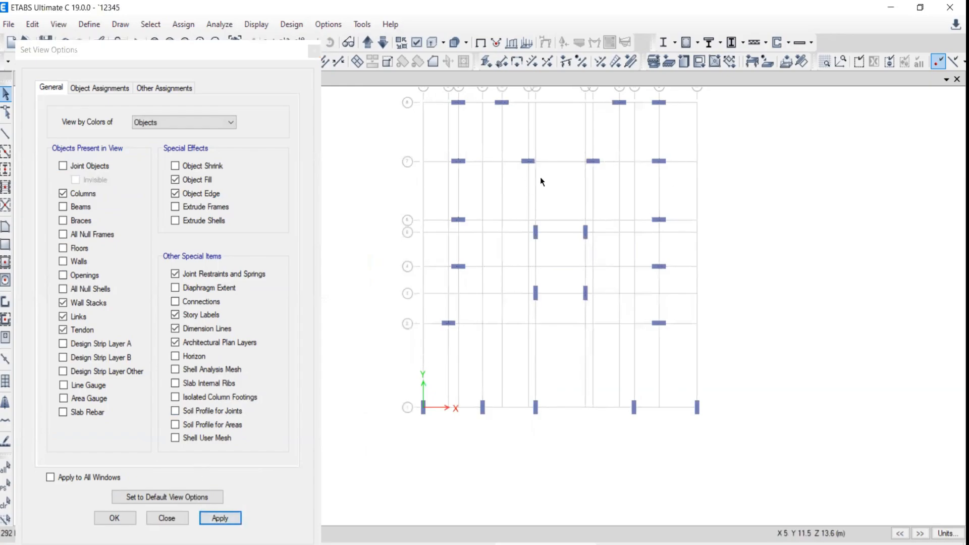
left_click(311, 53)
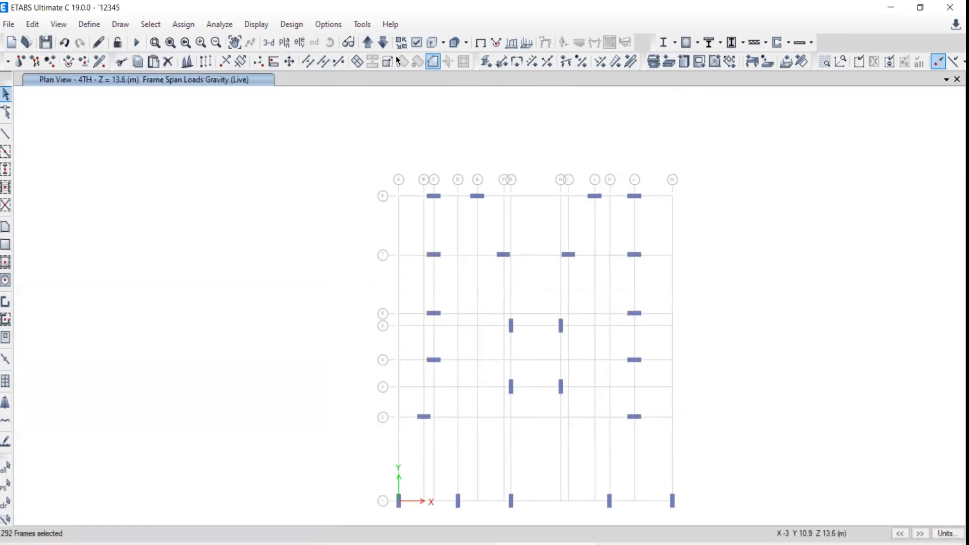
Step: Switch to the 3-D view, show all objects and restore the default view options
left_click(271, 44)
right_click(197, 158)
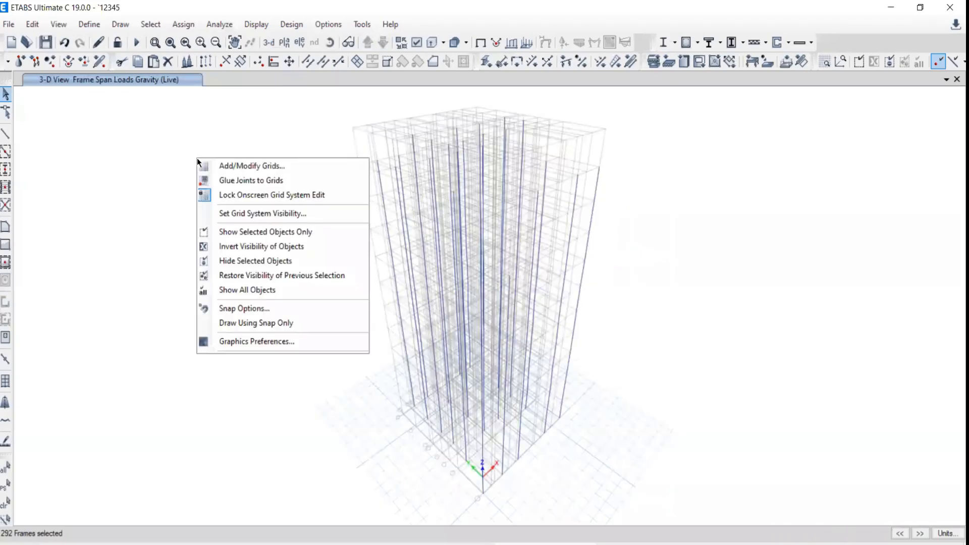
left_click(223, 291)
left_click(415, 42)
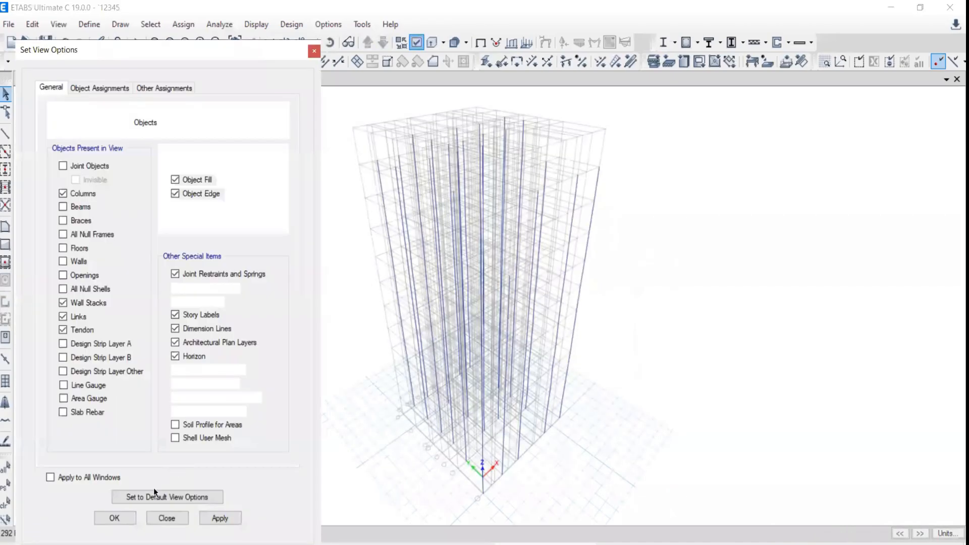
left_click(154, 492)
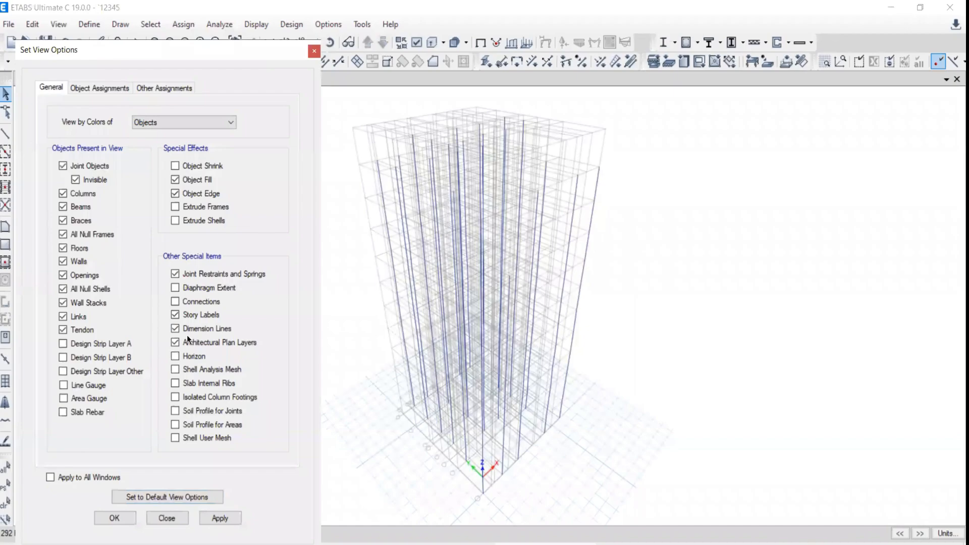
left_click(219, 518)
left_click(176, 516)
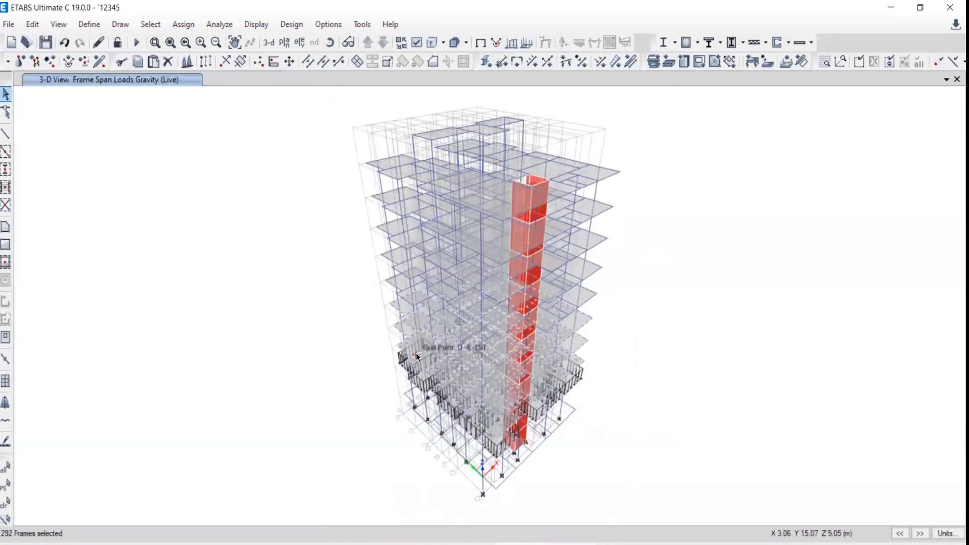
Step: Remove the frame span load display from the 3-D view and clear the beam selection
middle_click_drag(474, 417, 406, 379)
left_click(482, 42)
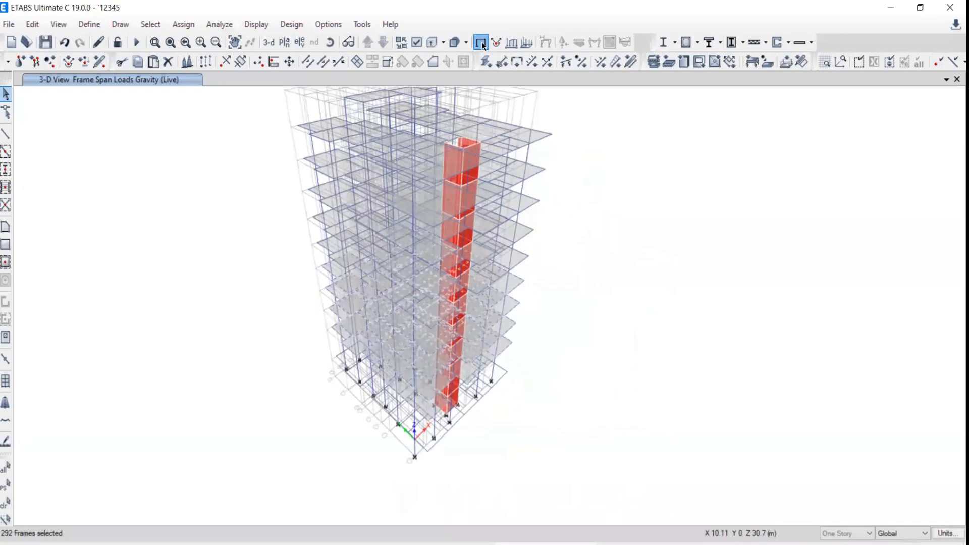
right_click(142, 278)
left_click(167, 410)
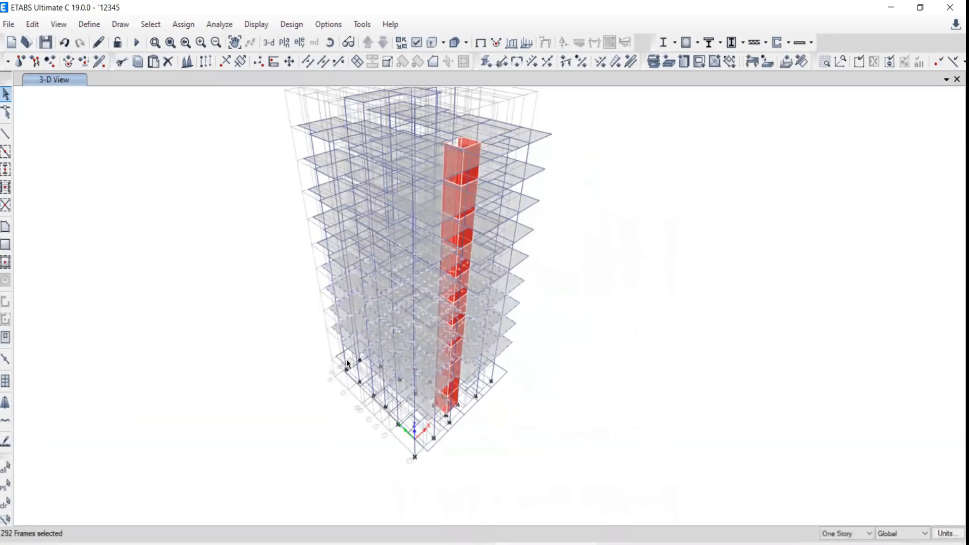
left_click(8, 511)
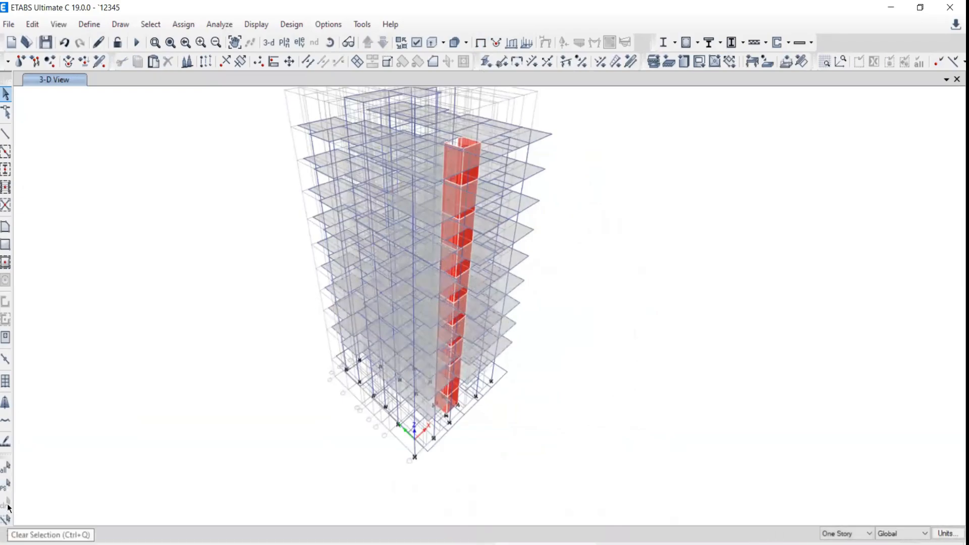
Step: Hide the grid system in the 3-D view
middle_click_drag(418, 229, 420, 270)
right_click(103, 210)
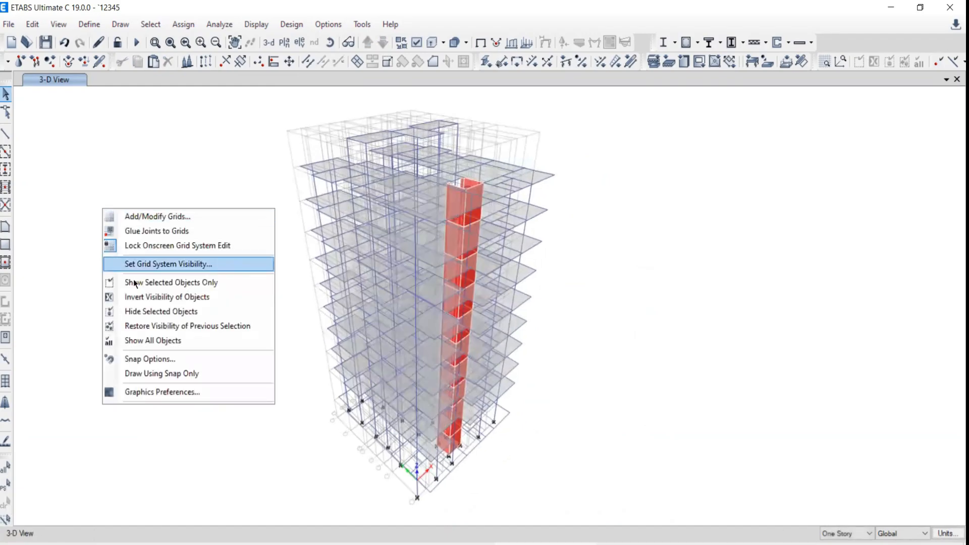
left_click(127, 265)
middle_click_drag(262, 239, 250, 204)
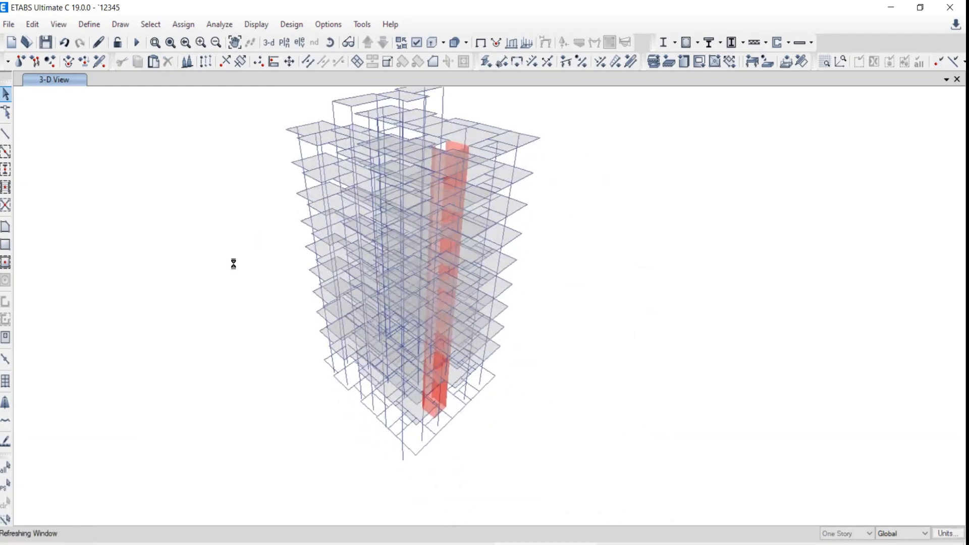
left_click(416, 42)
left_click(314, 49)
middle_click_drag(434, 212, 442, 195)
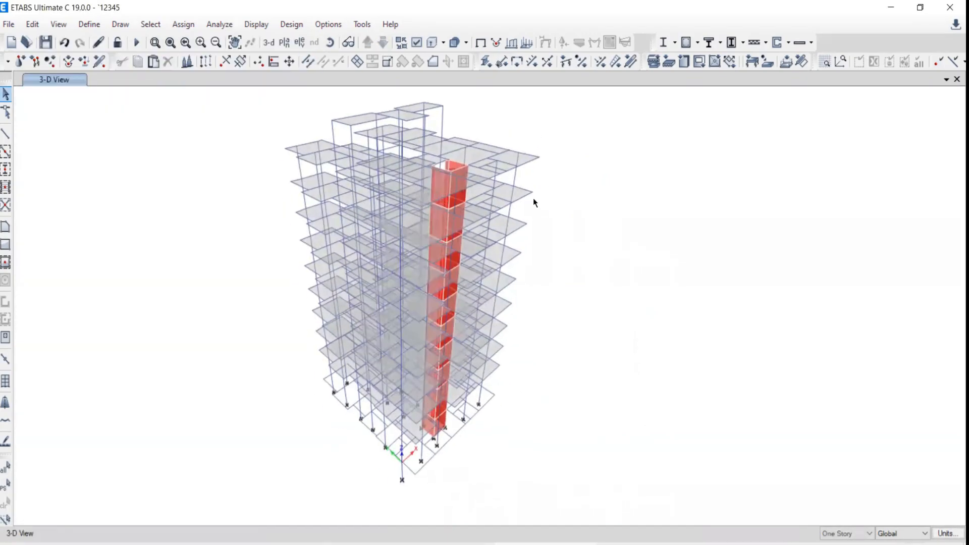
Step: Enable Extrude Frames in the view options and inspect the extruded beams and columns
scroll(523, 159, "up", 4)
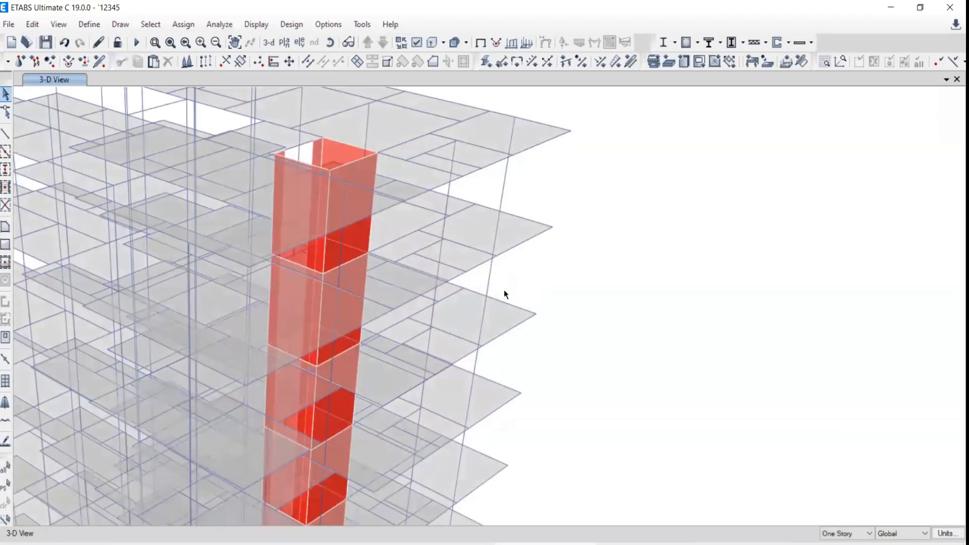
scroll(492, 283, "down", 4)
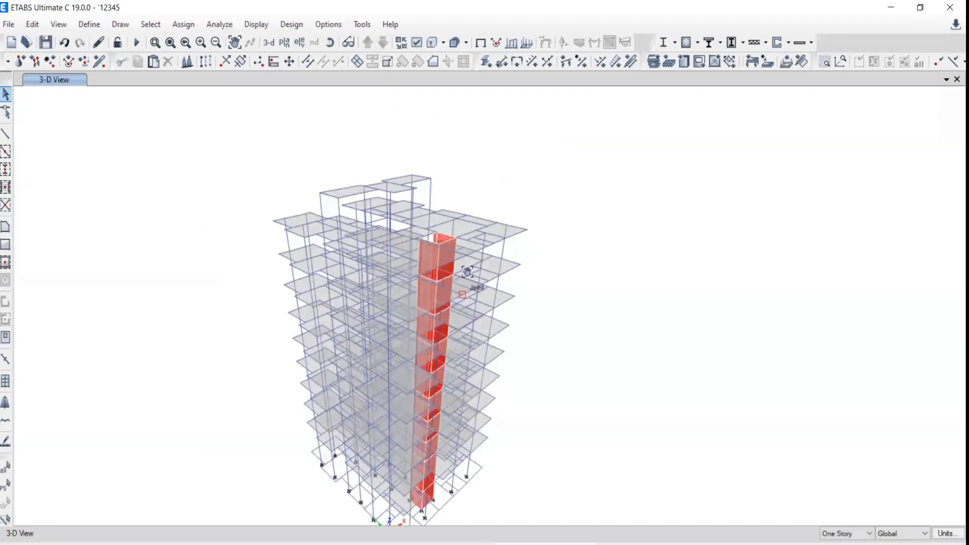
middle_click_drag(465, 277, 464, 225)
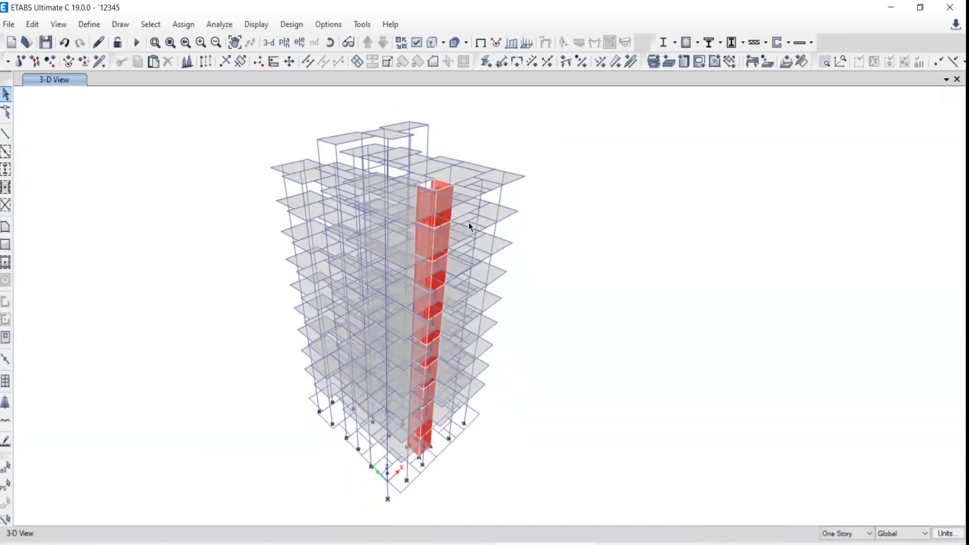
left_click(421, 46)
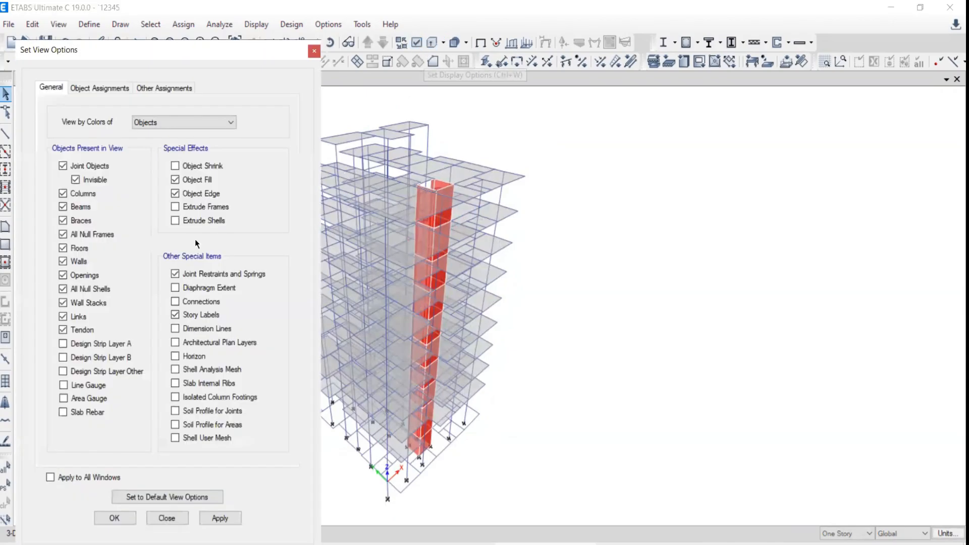
left_click(175, 207)
left_click(220, 518)
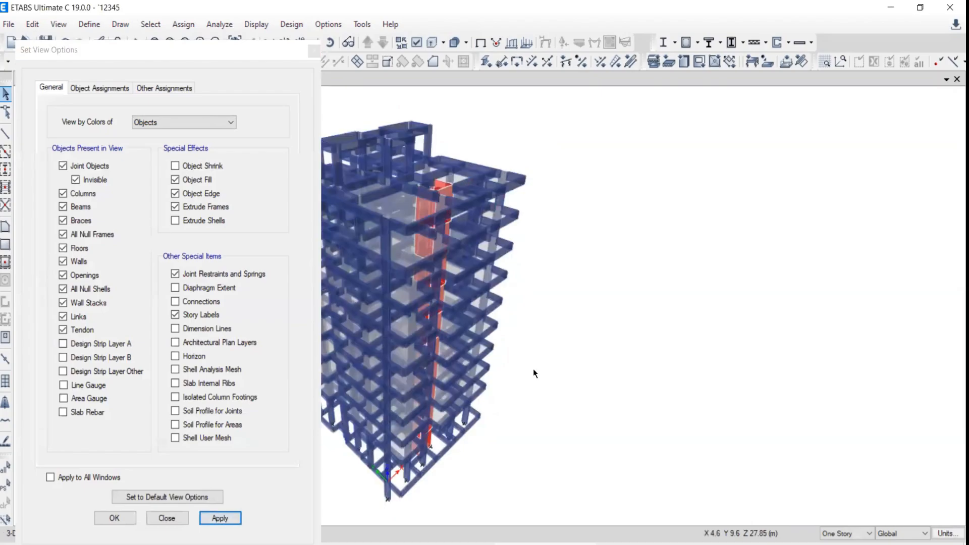
middle_click_drag(488, 347, 625, 326)
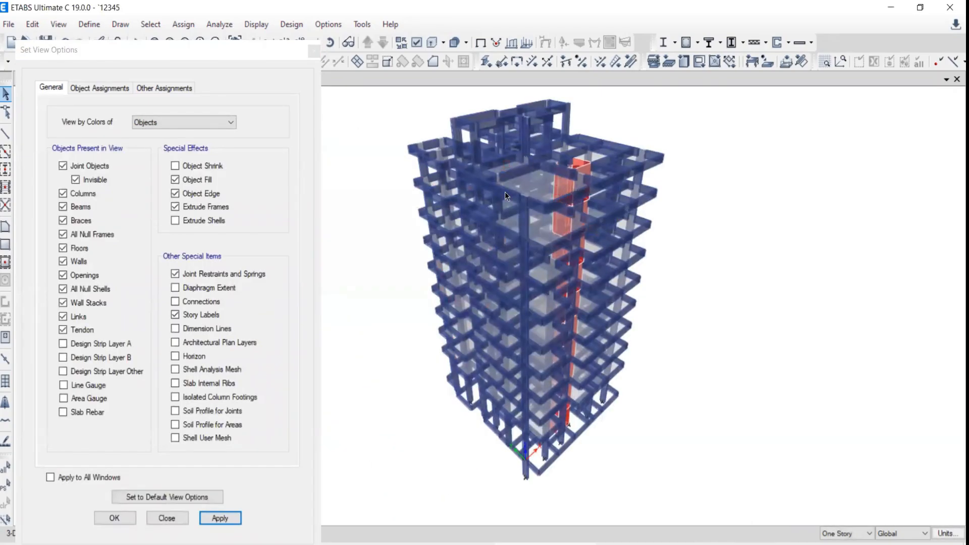
scroll(570, 318, "up", 5)
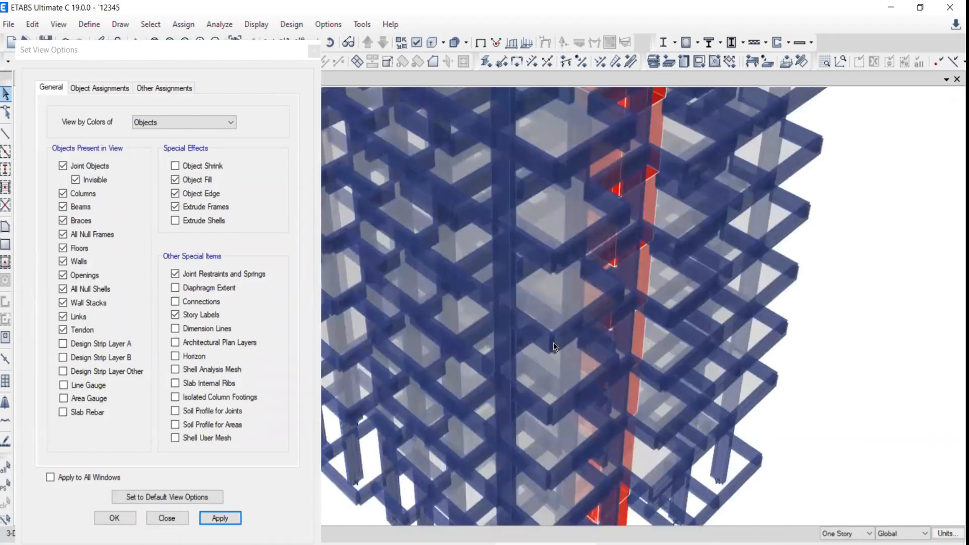
scroll(553, 346, "down", 5)
Step: Enable Extrude Shells in the view options as well, keeping the frames extruded
left_click(180, 221)
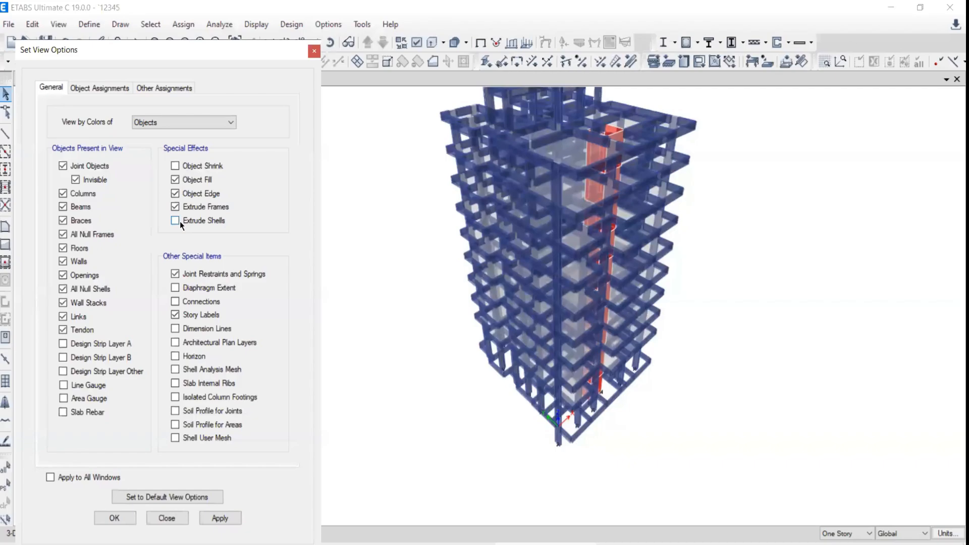
left_click(175, 221)
left_click(220, 518)
left_click(604, 162)
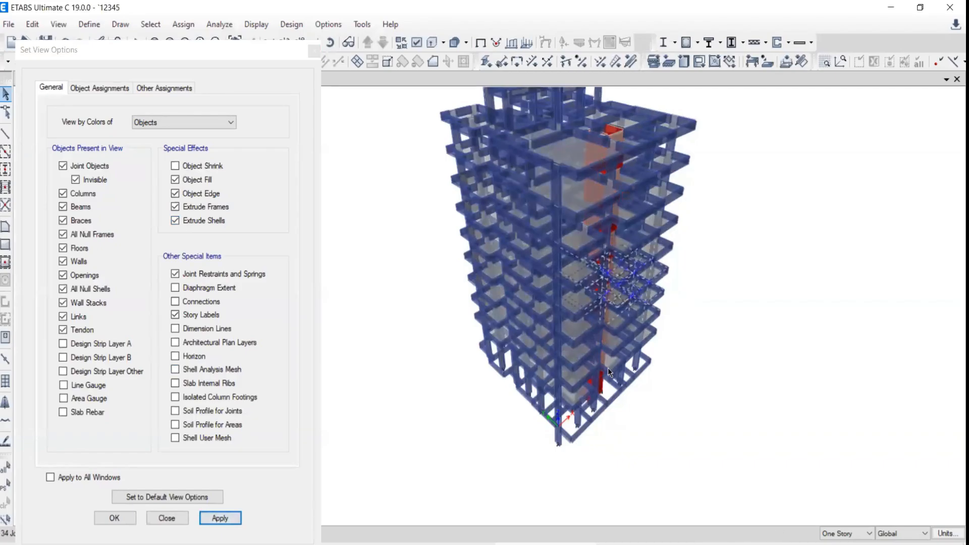
left_click(160, 518)
Step: Examine the building from several angles in the 3D rendered view, including its floors and core wall, and close the view
middle_click_drag(666, 277, 465, 278)
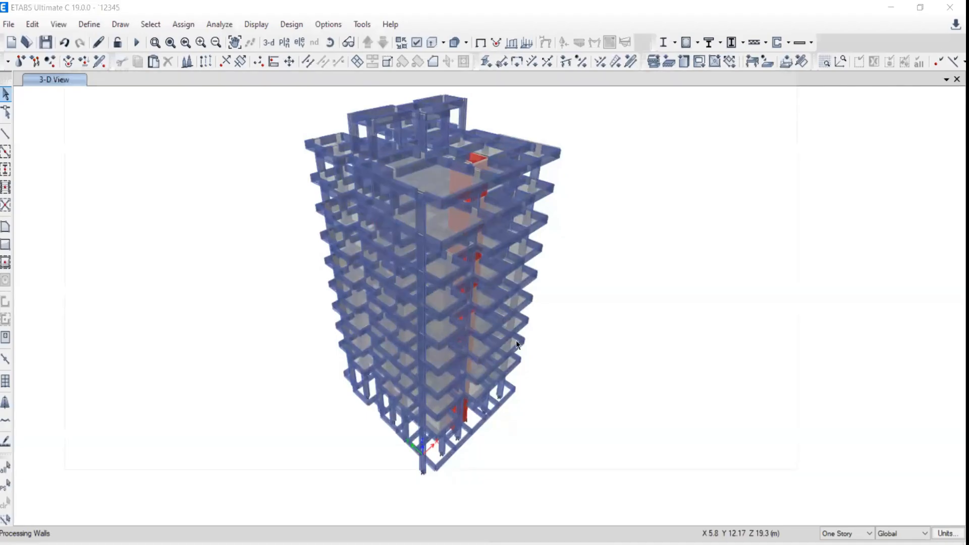
scroll(526, 222, "up", 3)
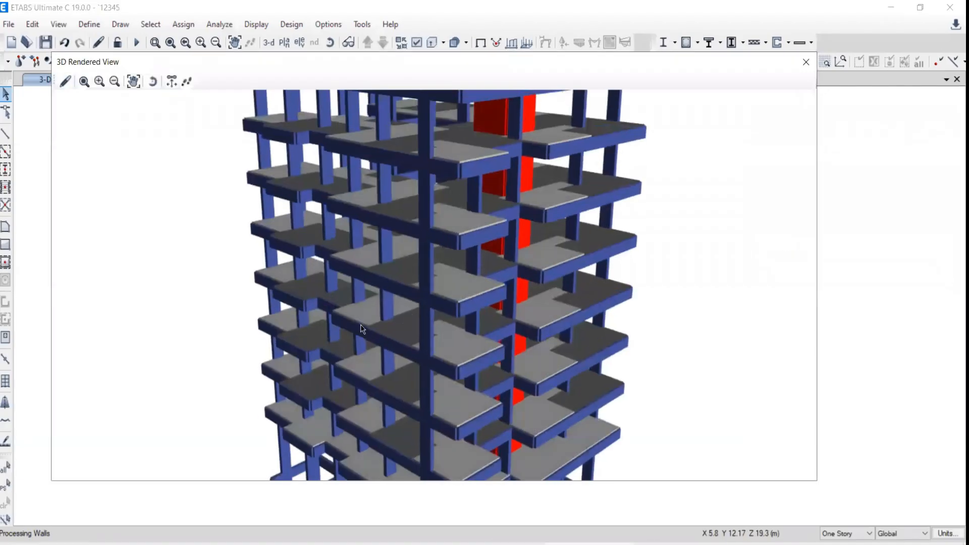
left_click_drag(373, 325, 462, 213)
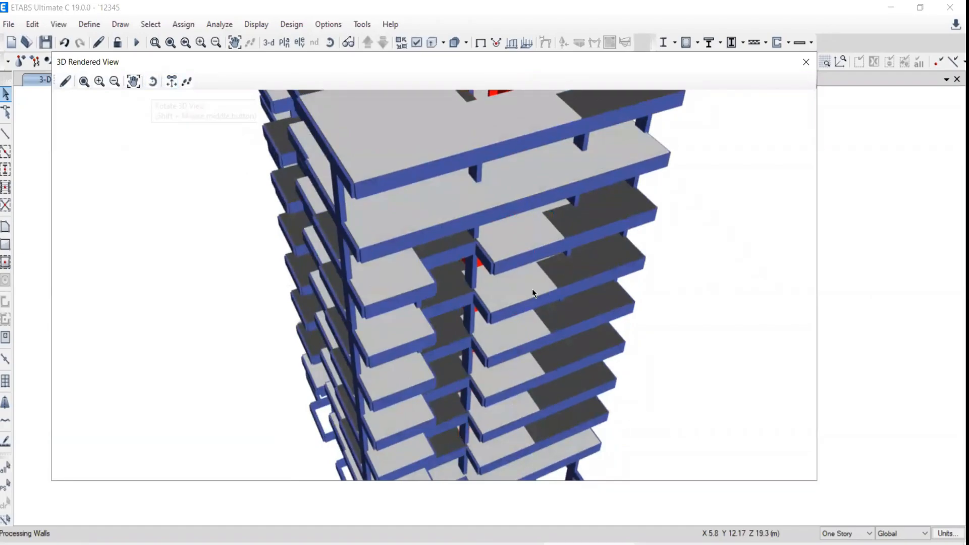
scroll(532, 291, "down", 5)
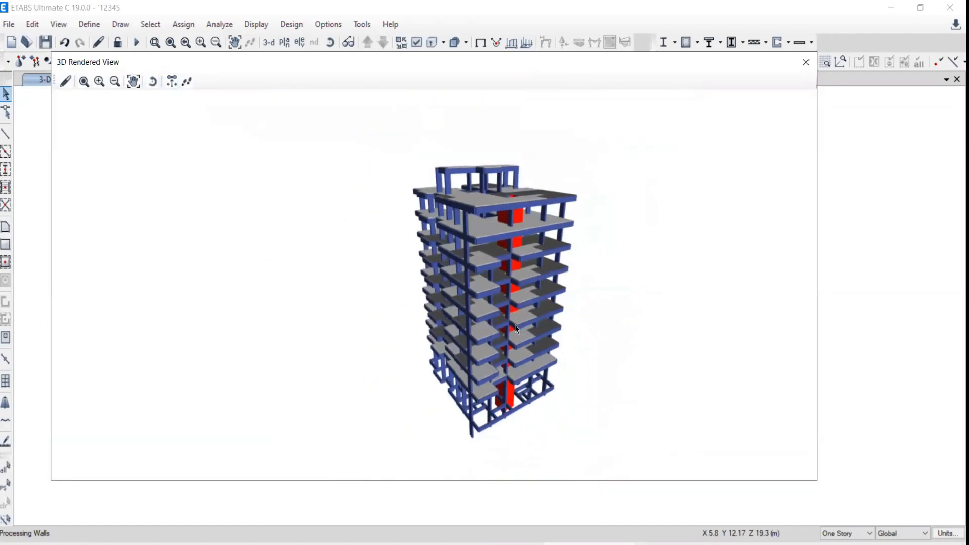
left_click_drag(486, 333, 477, 146)
left_click(806, 61)
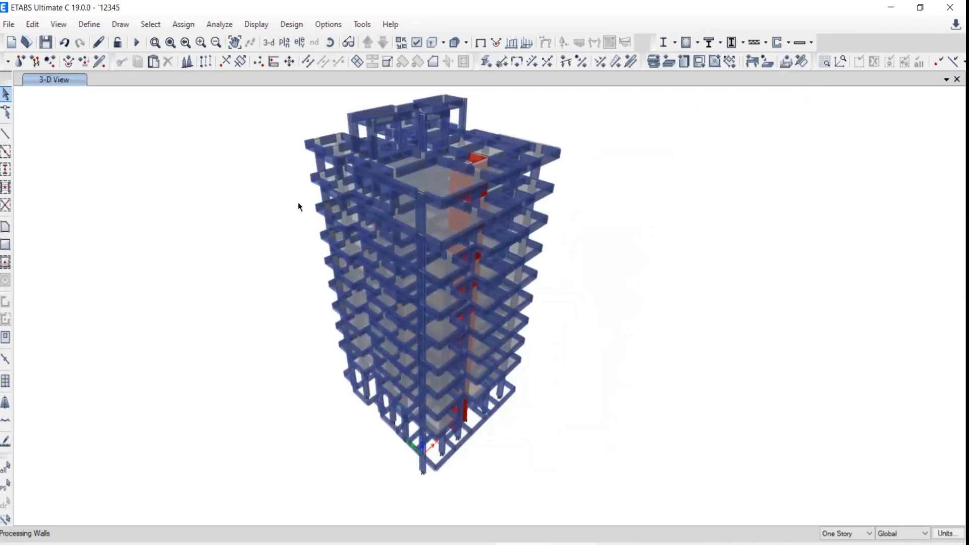
Step: Reopen the ray-traced rendered view of the building and take a closer look at its slabs and beams
left_click(55, 25)
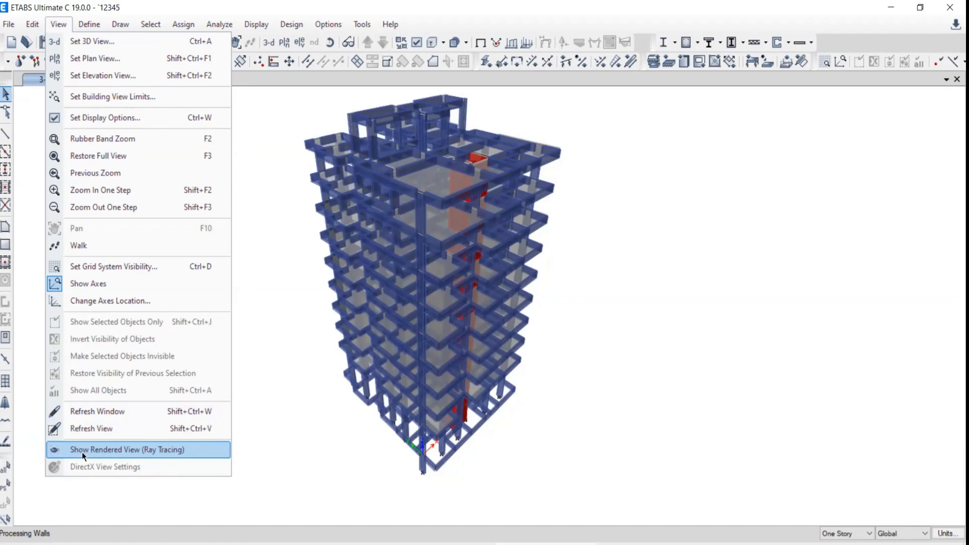
left_click(619, 199)
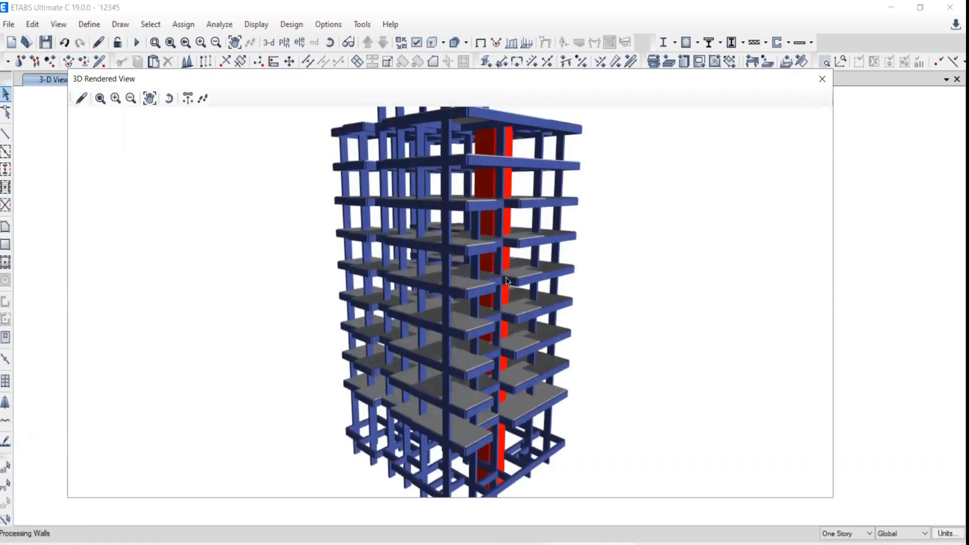
scroll(507, 281, "up", 10)
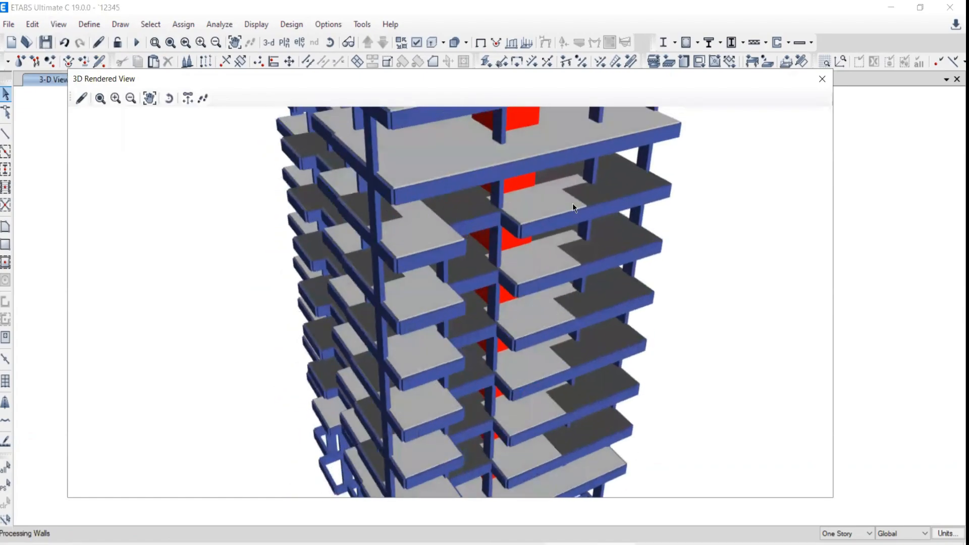
Step: Close the 3D rendered view and show the model as its undeformed shape without extruded frames and shells
scroll(573, 202, "down", 5)
left_click(823, 79)
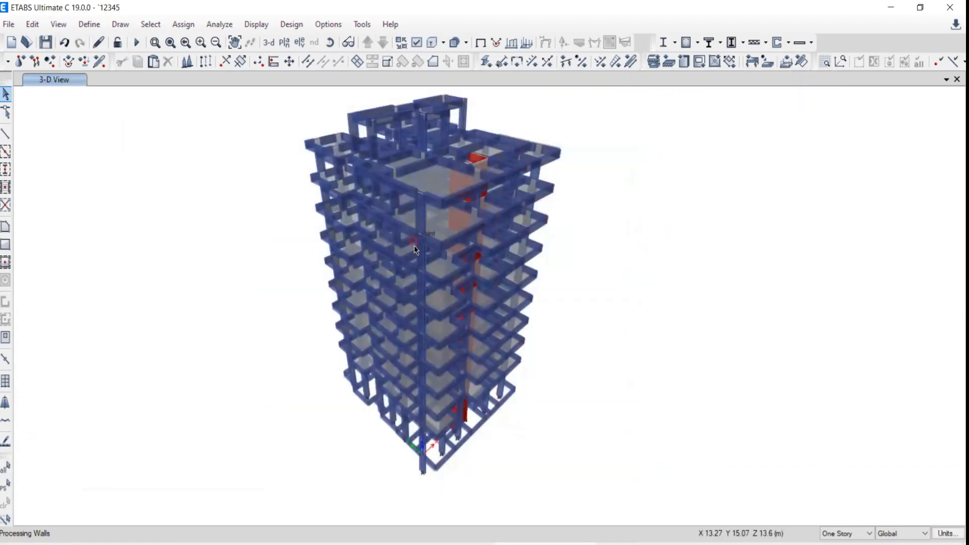
left_click(415, 42)
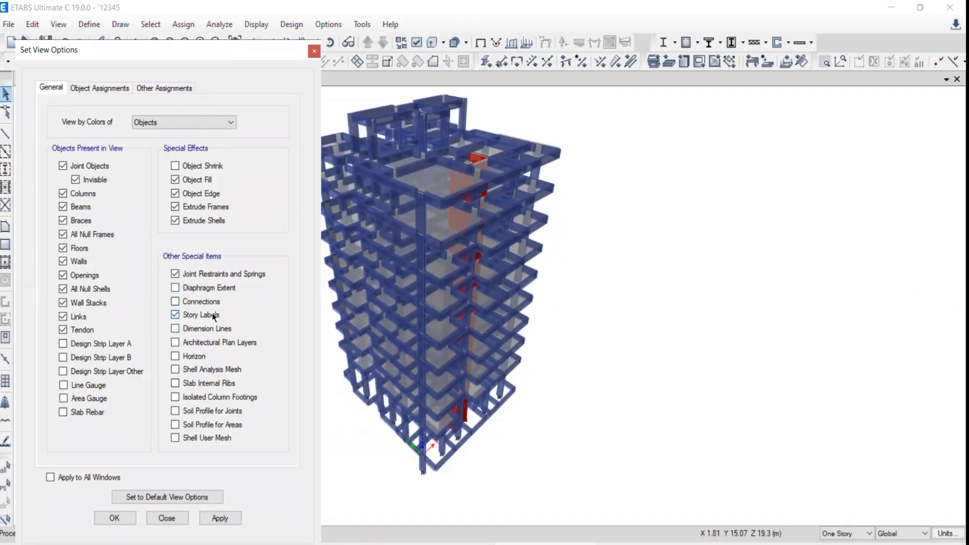
left_click(314, 51)
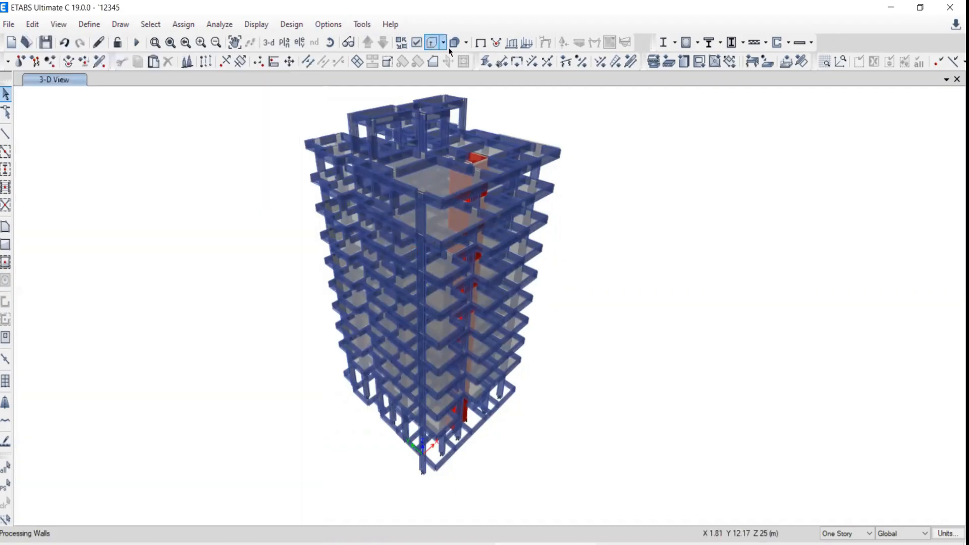
left_click(481, 42)
Step: Display the plan view of the 5TH story level
left_click(284, 42)
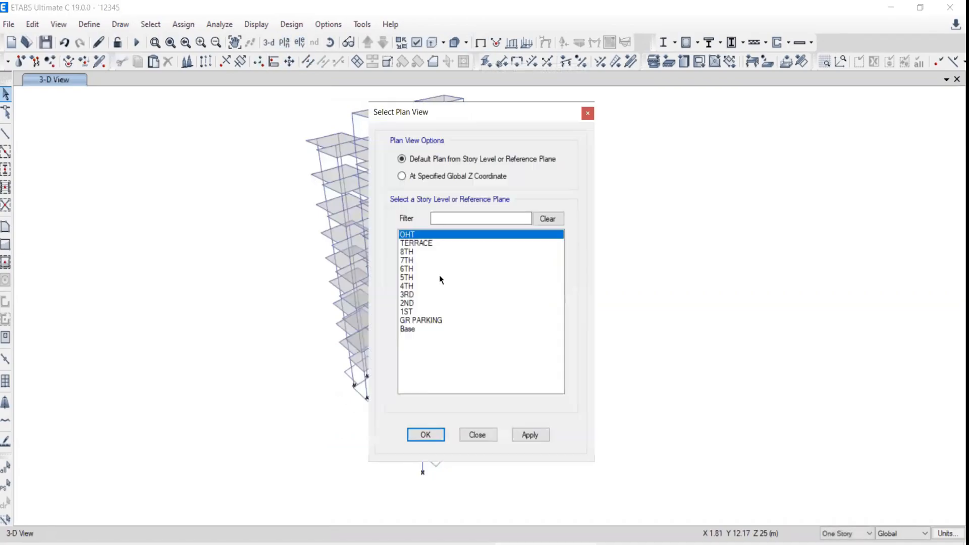
left_click(439, 277)
left_click(523, 431)
left_click(487, 435)
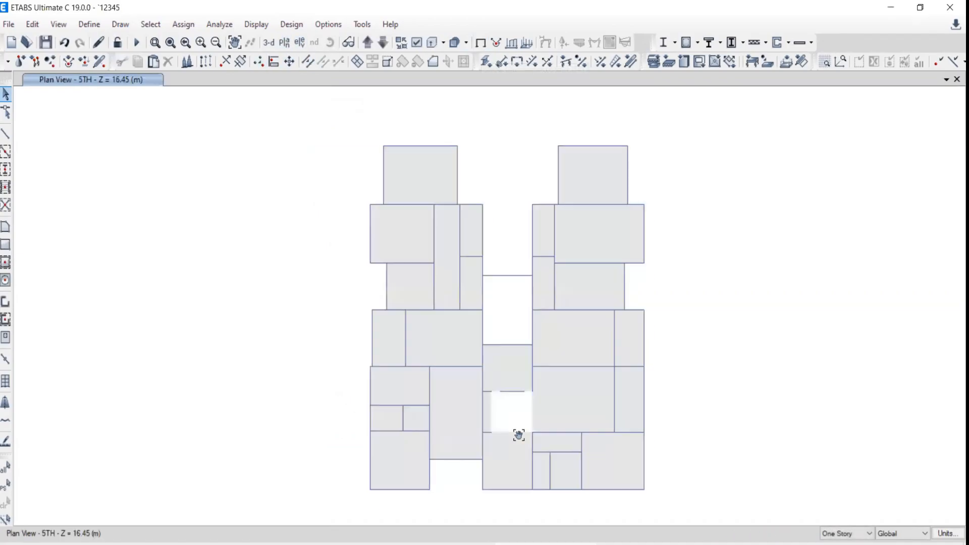
Step: Display the elevation view along grid line J
left_click(299, 43)
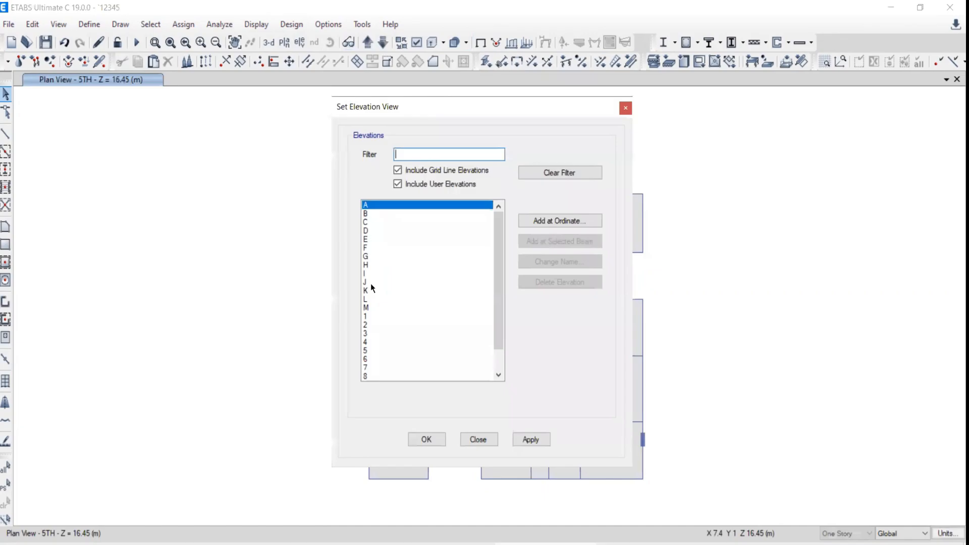
left_click(366, 283)
left_click(531, 440)
key("Escape")
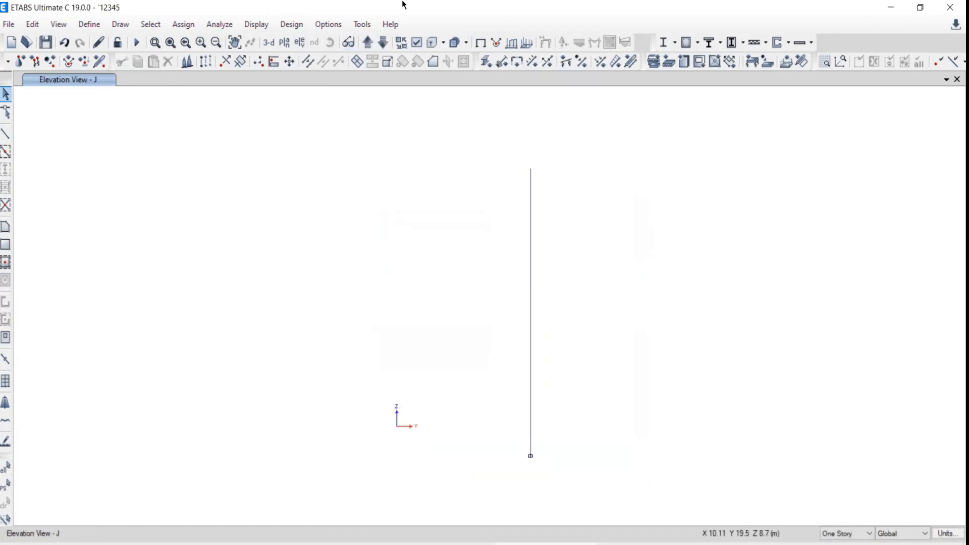
Step: Open the view options and turn the grid system's visibility back on in the elevation view along grid J
left_click(416, 42)
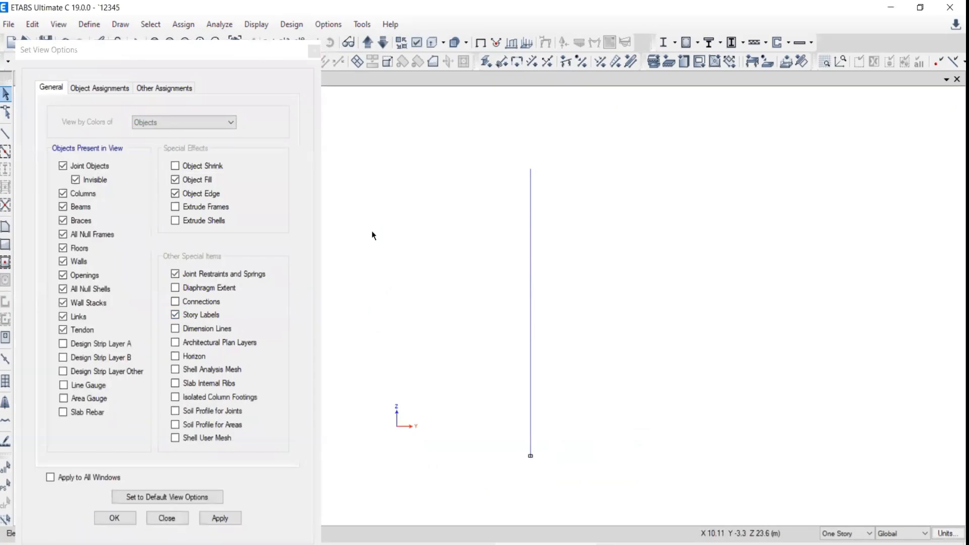
right_click(368, 210)
left_click(394, 266)
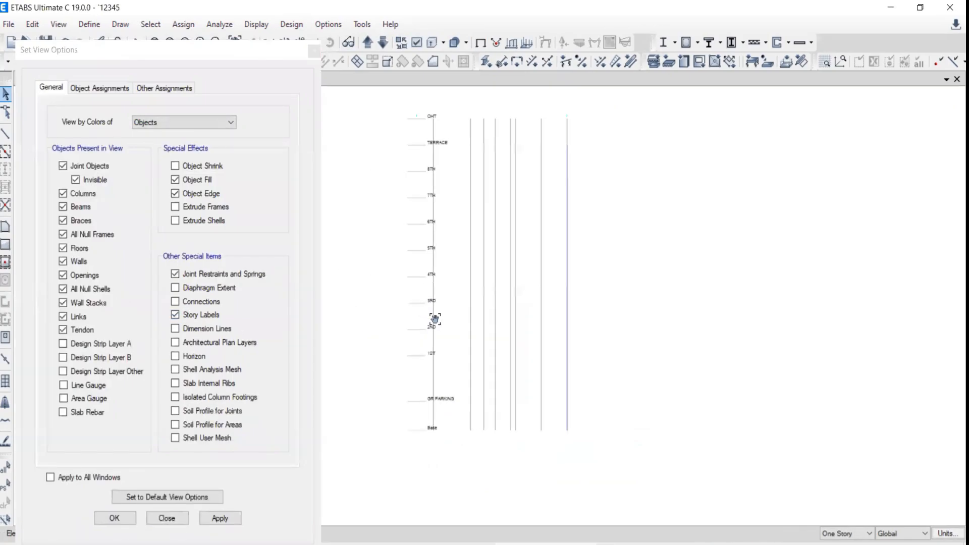
scroll(419, 407, "up", 5)
scroll(419, 406, "down", 5)
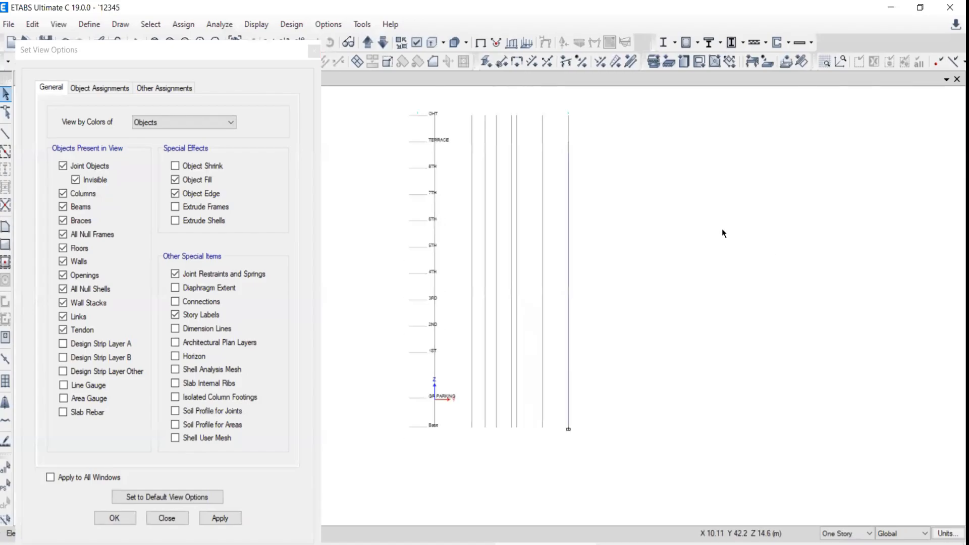
Step: Bring up the object assignment view options beside the drawing and return to the 5TH story plan view
right_click(703, 218)
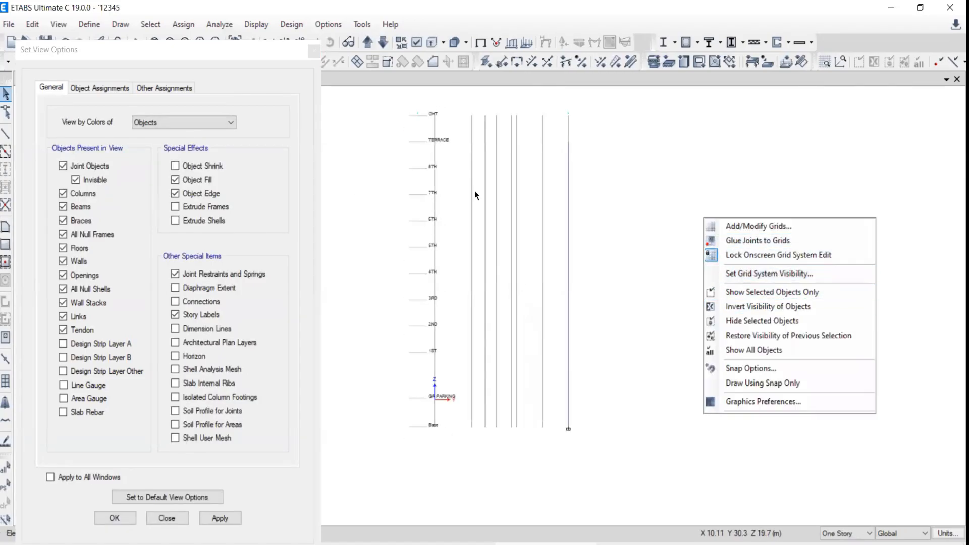
left_click(175, 314)
left_click(82, 89)
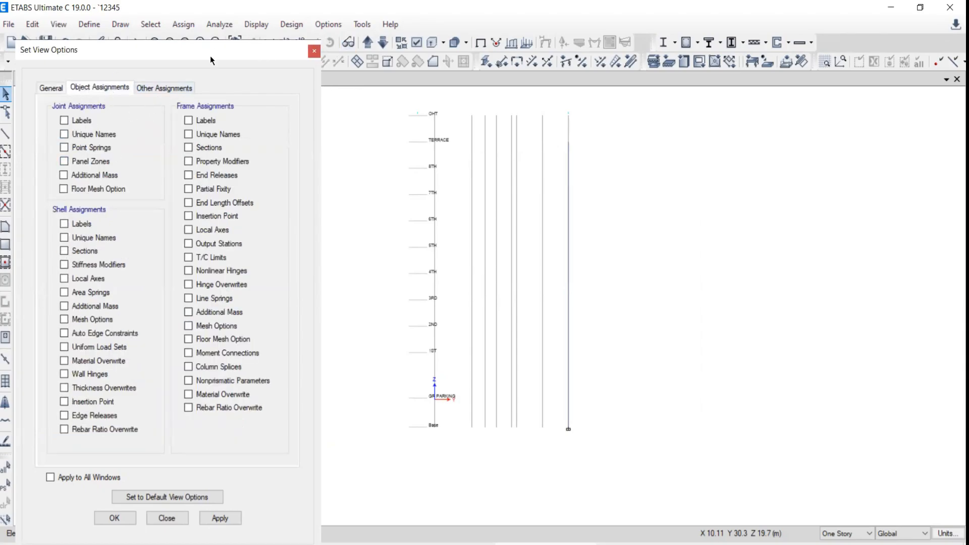
left_click_drag(210, 56, 171, 92)
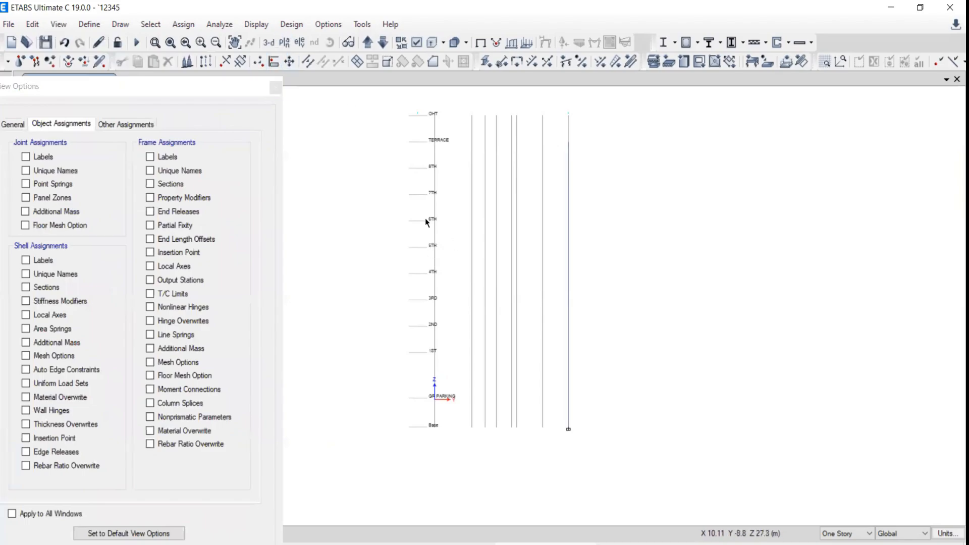
left_click(284, 43)
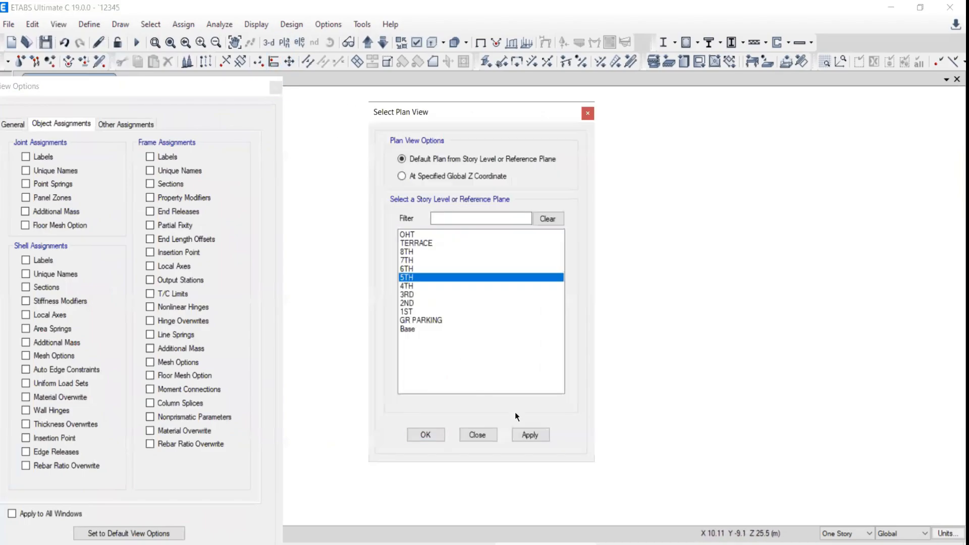
left_click(477, 435)
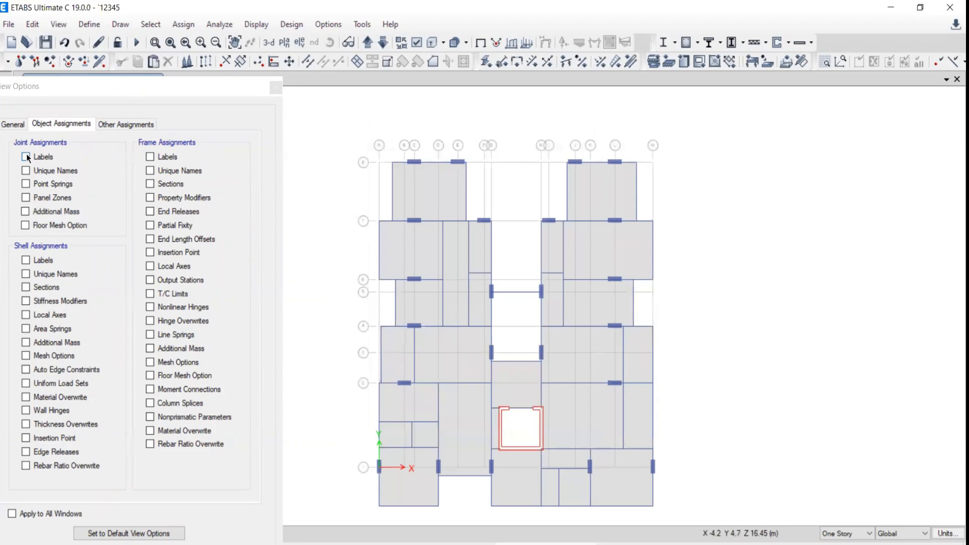
Step: Display the joint labels on the 5TH story plan and examine them closely along grid line 8
left_click(25, 157)
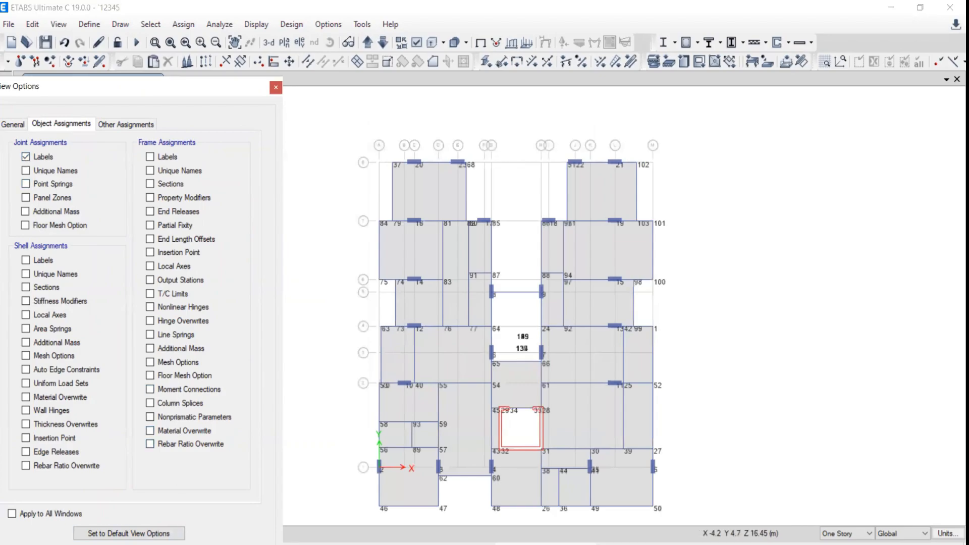
scroll(399, 171, "up", 3)
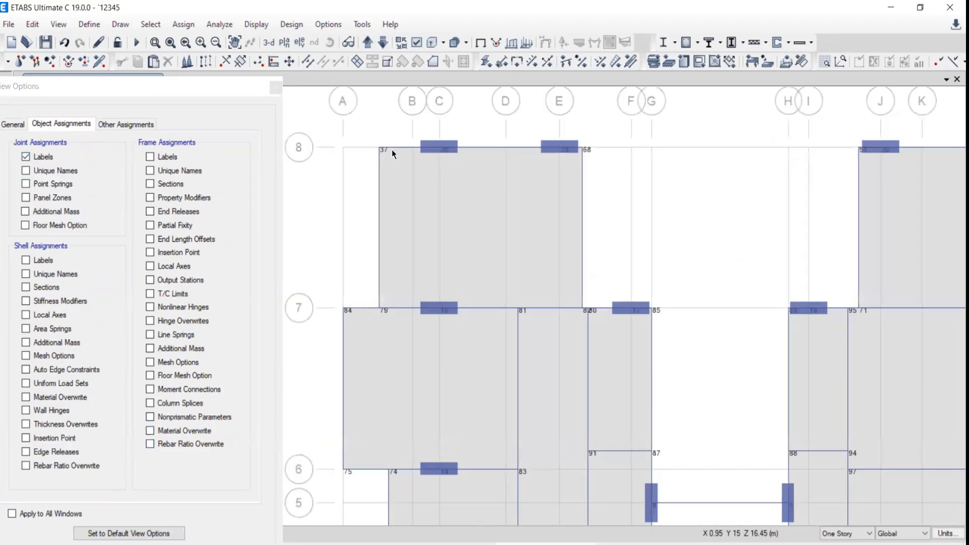
scroll(584, 151, "up", 3)
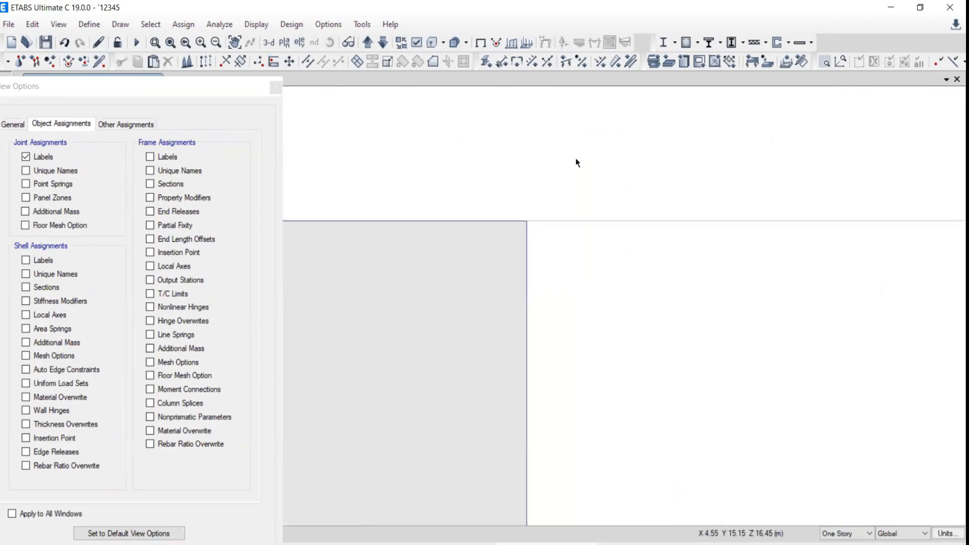
scroll(423, 255, "down", 2)
Step: Show the joints' unique names on the plan in place of their labels
left_click(26, 171)
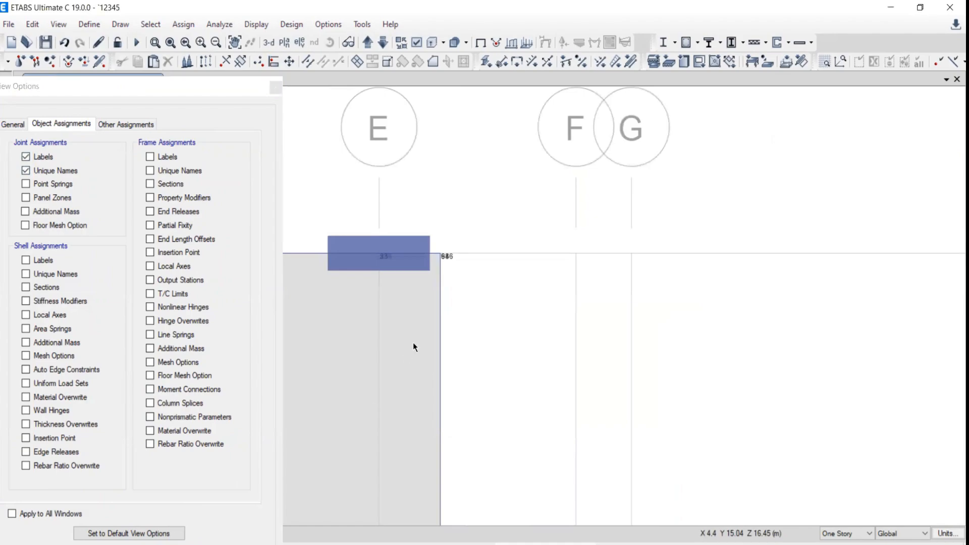
left_click(34, 157)
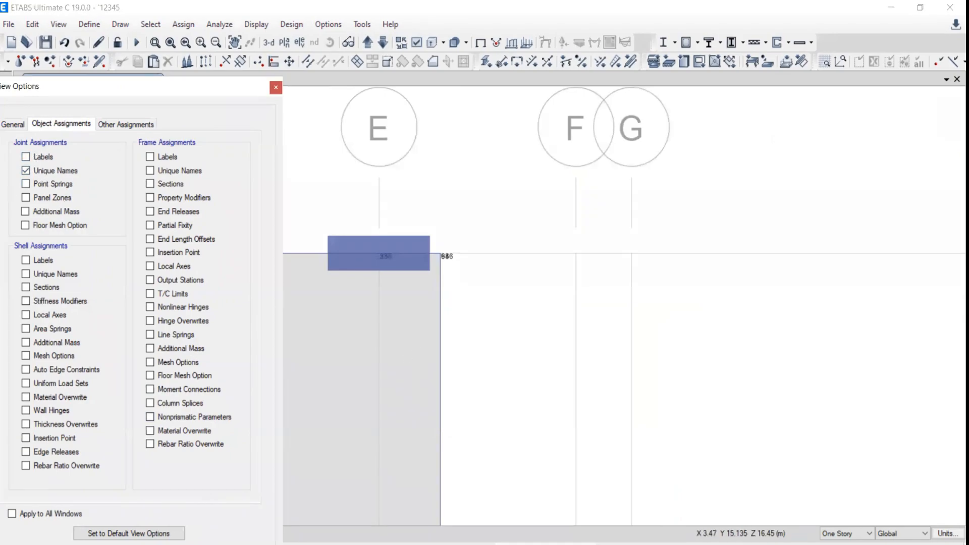
left_click(471, 383)
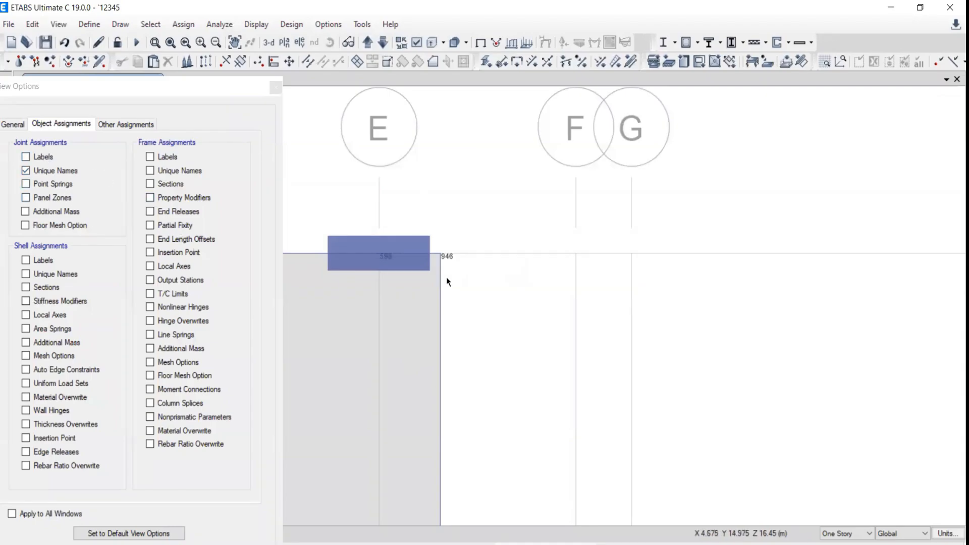
scroll(633, 326, "down", 3)
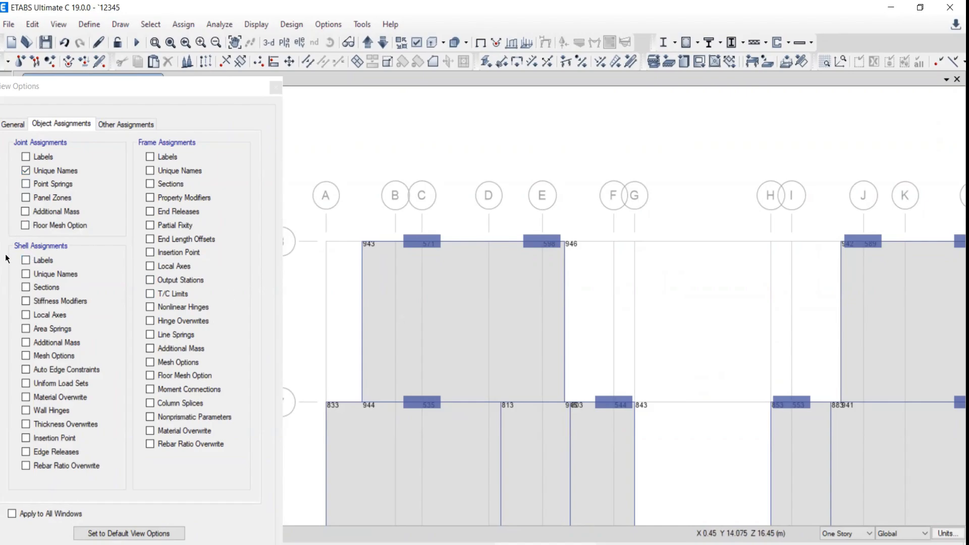
Step: Display the shell labels on the floor panels and replace them with the shells' unique names
left_click(26, 260)
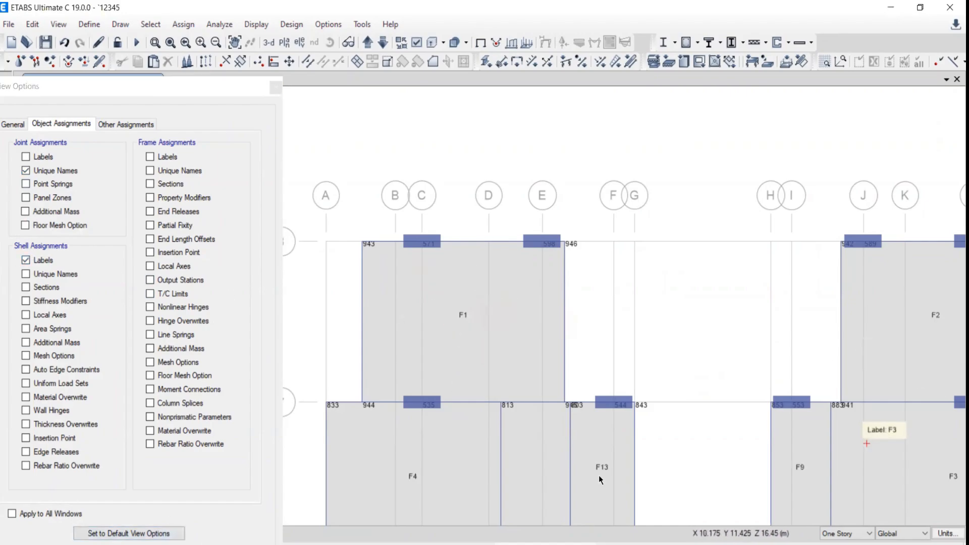
left_click(26, 260)
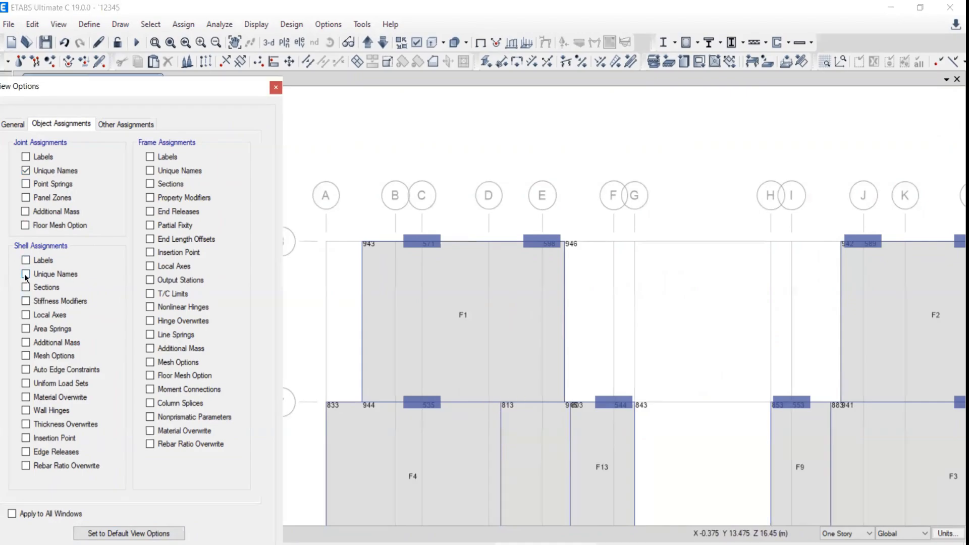
left_click(26, 274)
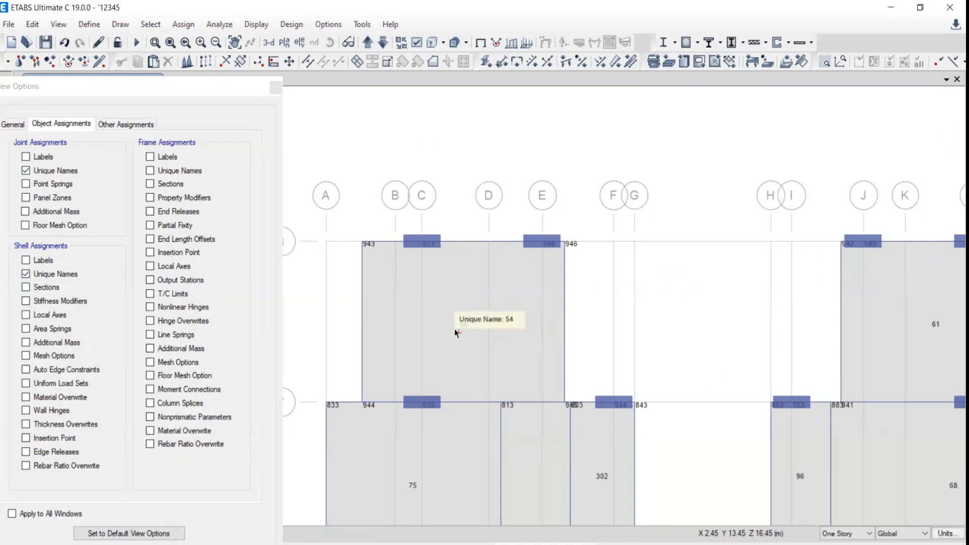
Step: Show the shell section names instead of unique names and examine them on the slabs and core walls
left_click(26, 287)
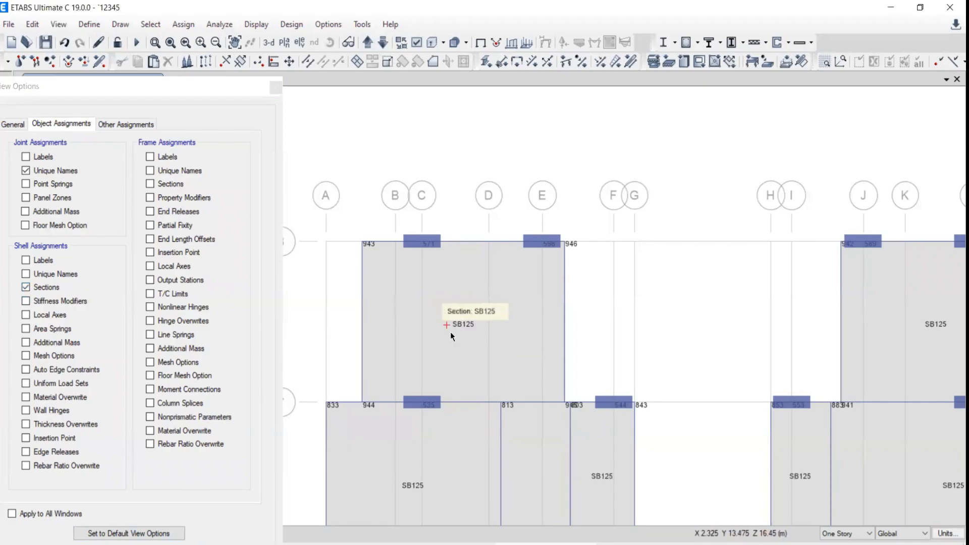
middle_click_drag(505, 433, 526, 301)
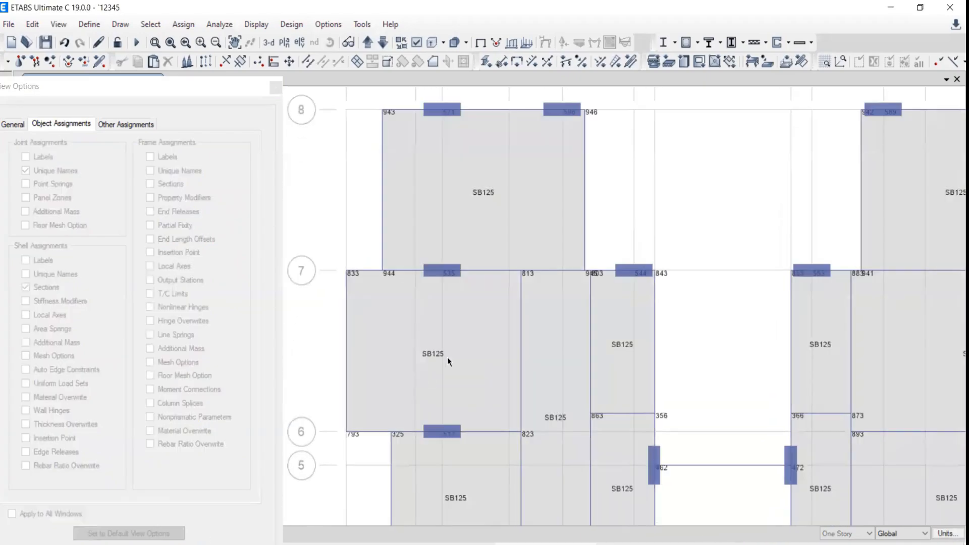
middle_click_drag(661, 450, 567, 353)
scroll(567, 353, "down", 8)
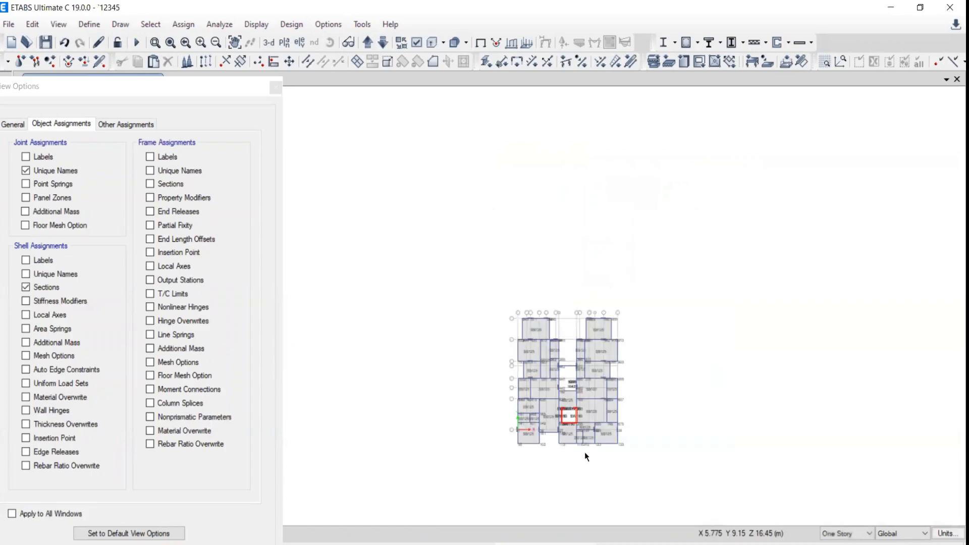
scroll(586, 455, "up", 4)
scroll(590, 350, "up", 3)
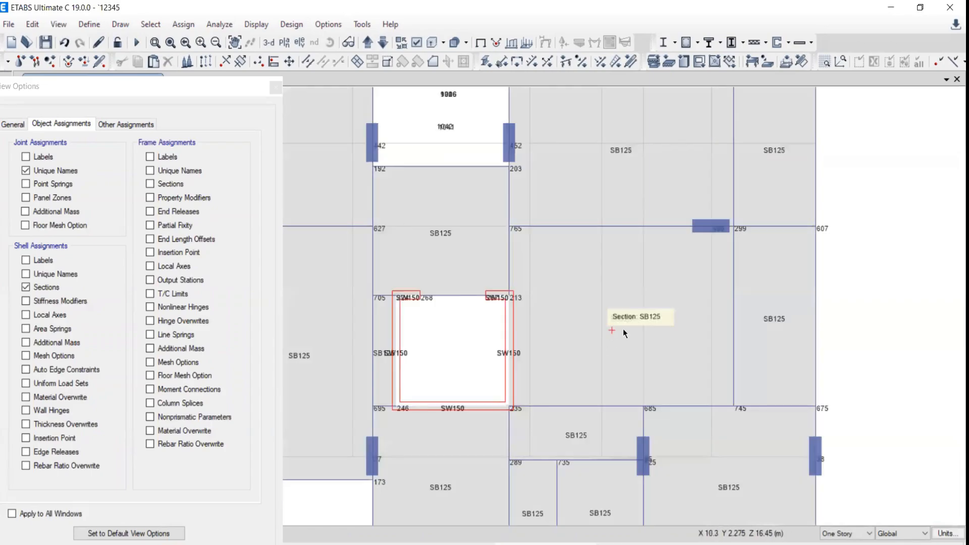
Step: Display the shell stiffness modifiers in place of the section names, check around the core, and switch them off
left_click(25, 287)
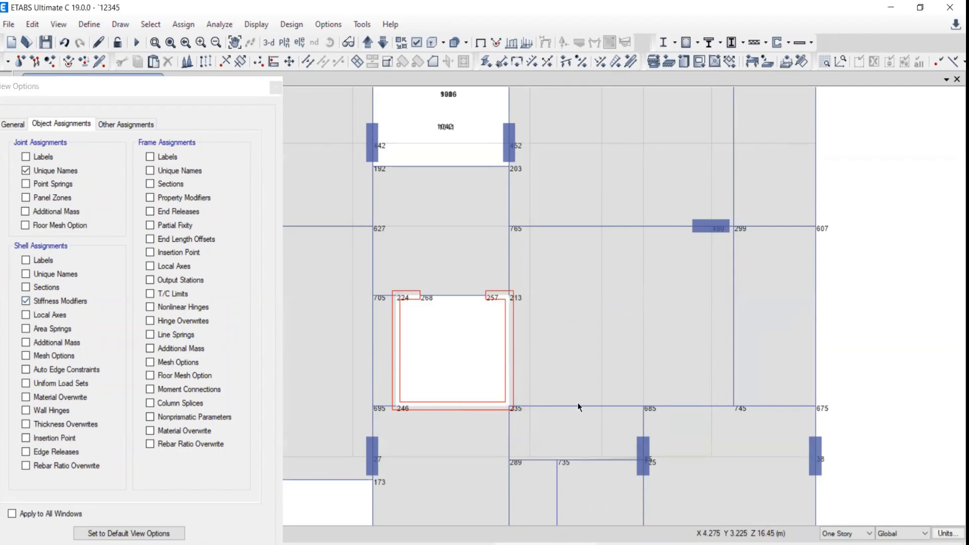
middle_click_drag(565, 314, 615, 322)
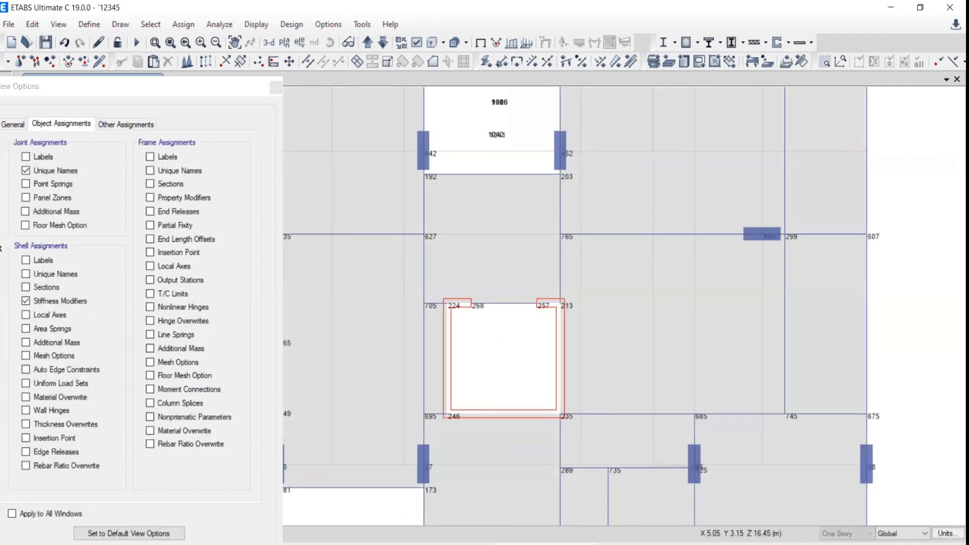
left_click(26, 300)
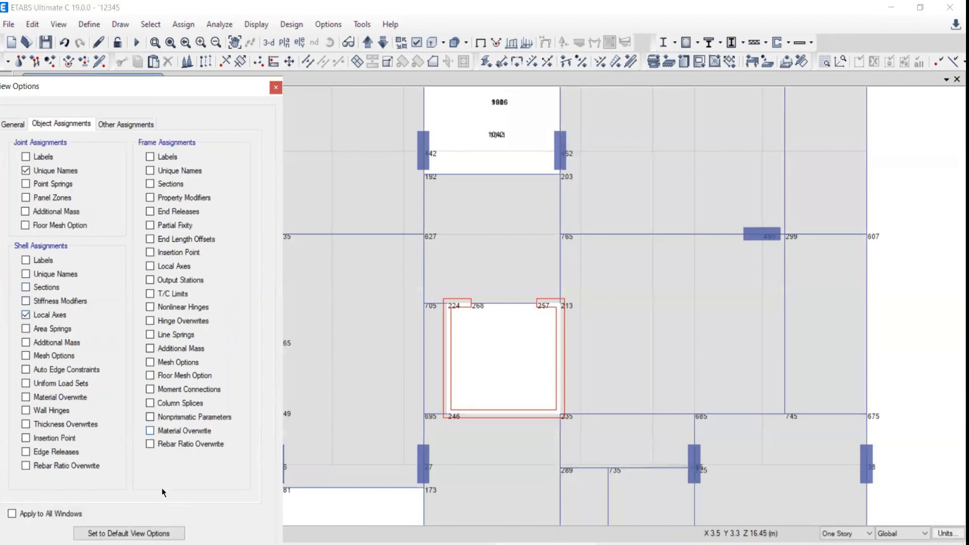
Step: Examine the shell local axes across the whole 5TH story plan and turn their display off
scroll(673, 345, "down", 5)
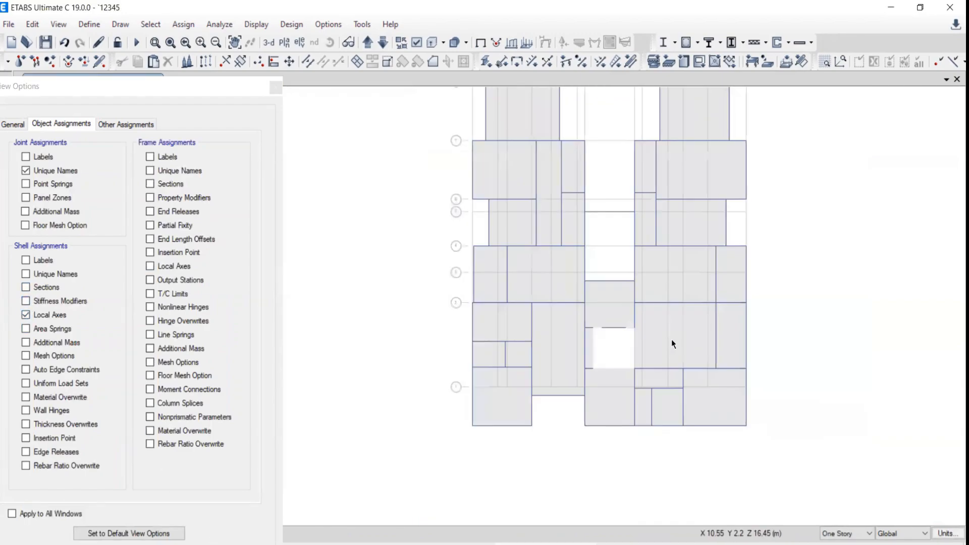
middle_click_drag(577, 276, 551, 290)
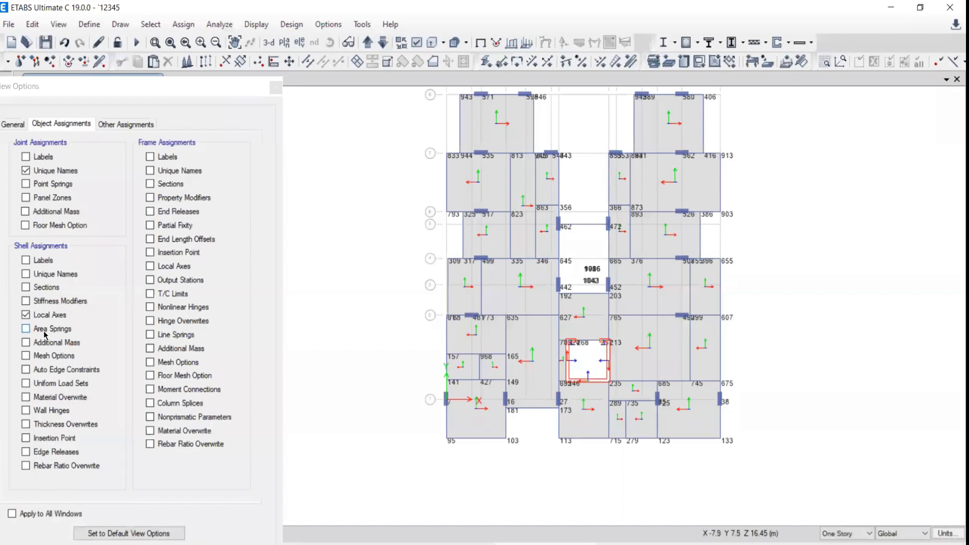
left_click(25, 315)
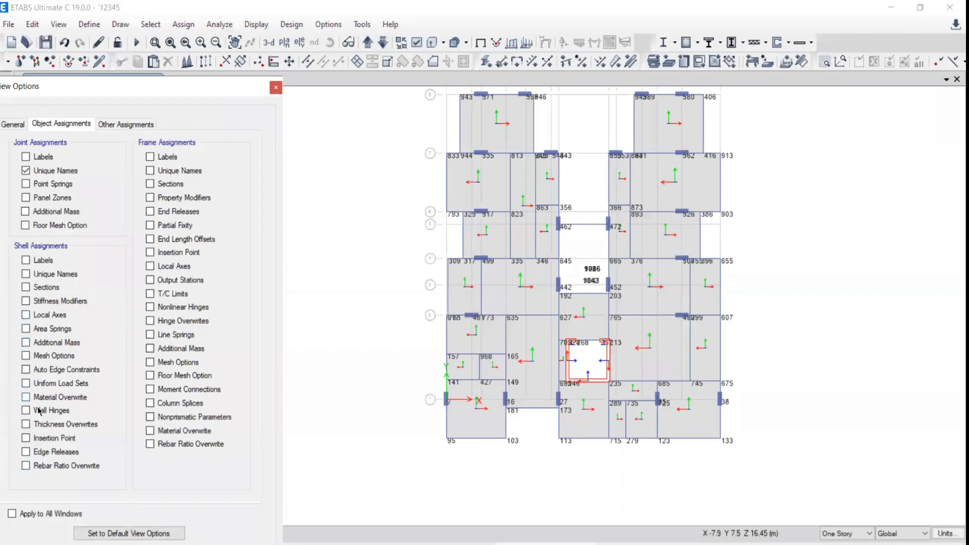
Step: Display the frame labels on the beams and columns of the 5TH story plan in place of the joint unique names
left_click(150, 157)
left_click(43, 171)
left_click(143, 544)
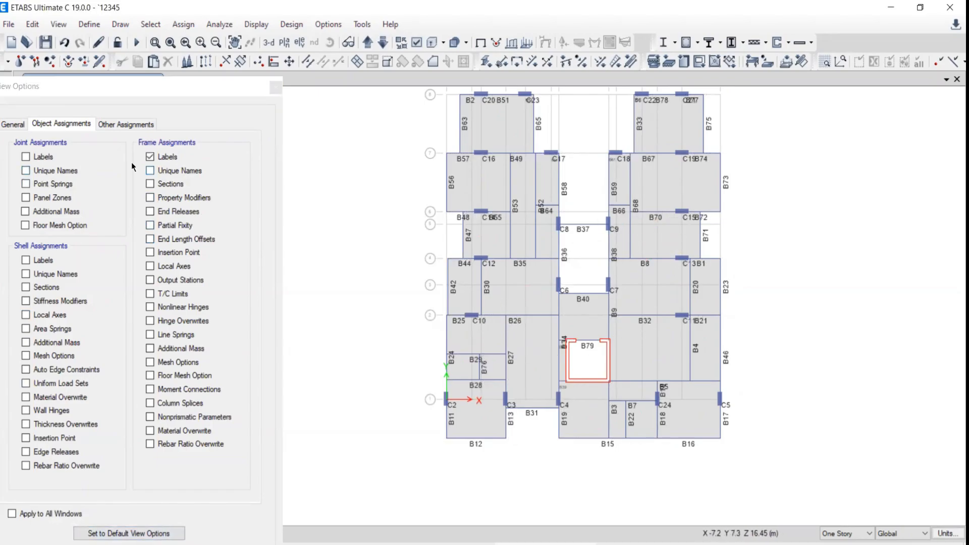
Step: Show the frame unique names instead of the labels, and replace them with the frame section names
left_click(150, 157)
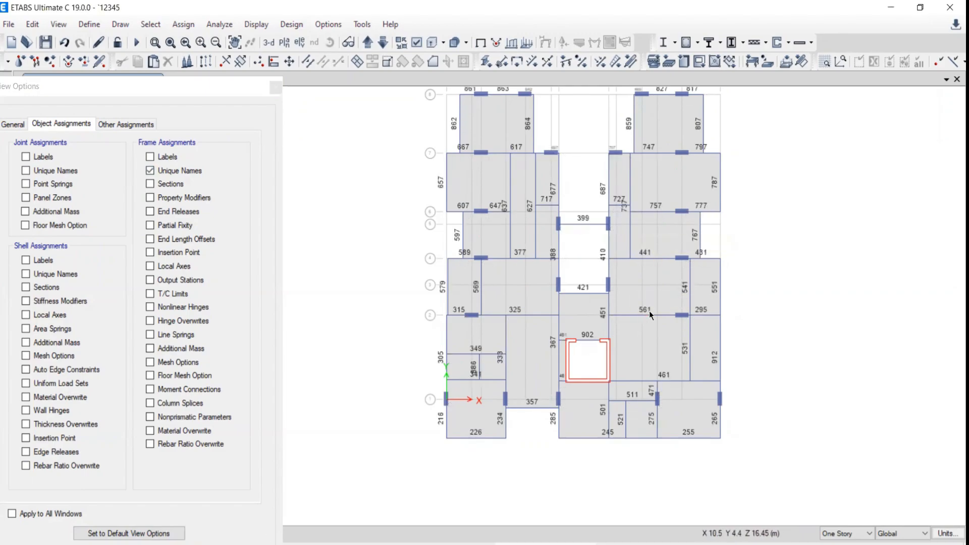
left_click(150, 170)
left_click(150, 183)
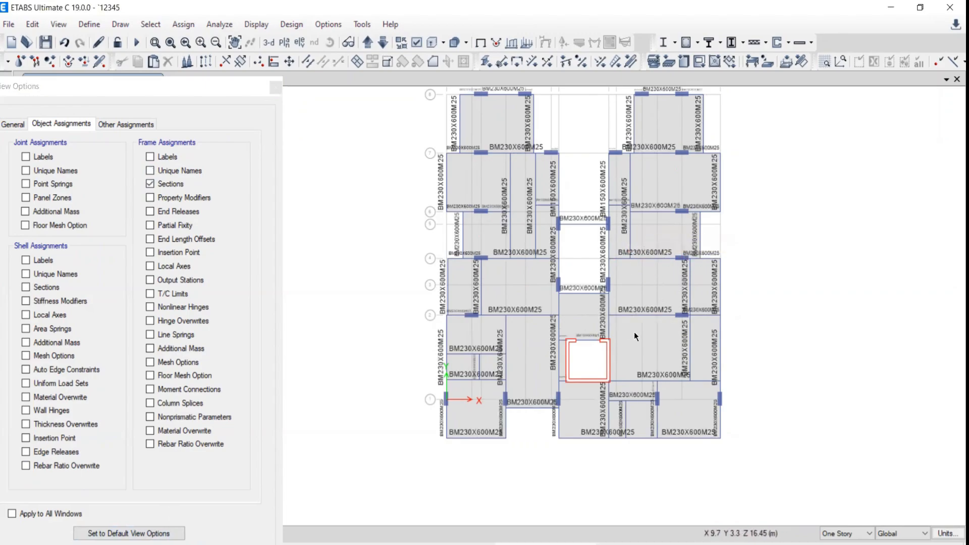
Step: Display the frame property modifiers in place of the section names, and switch from them to the frame local axes
left_click(156, 188)
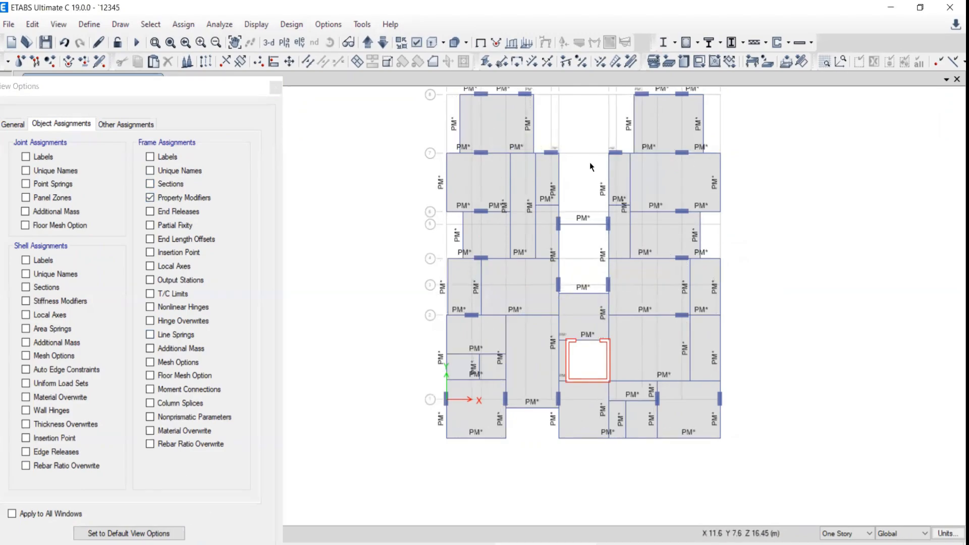
left_click(146, 267)
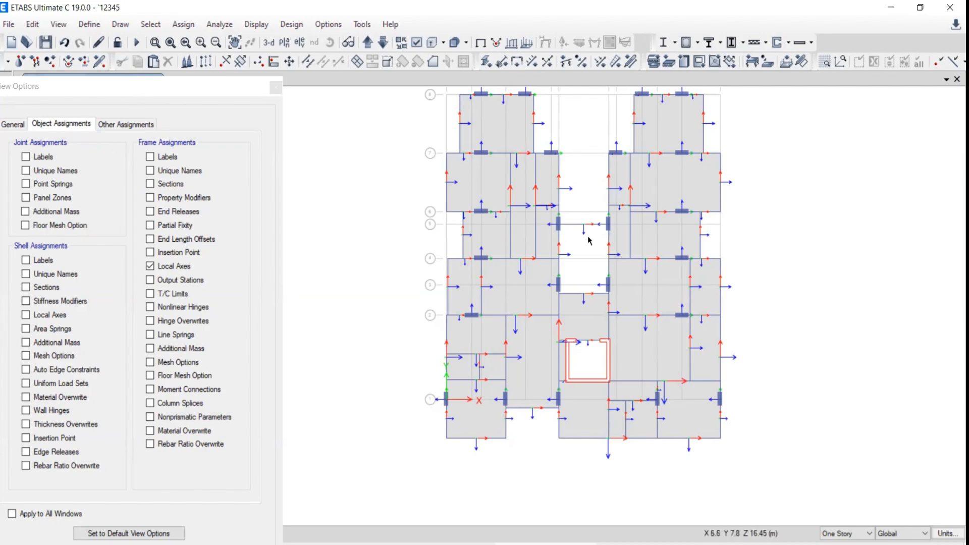
middle_click_drag(633, 188, 597, 203)
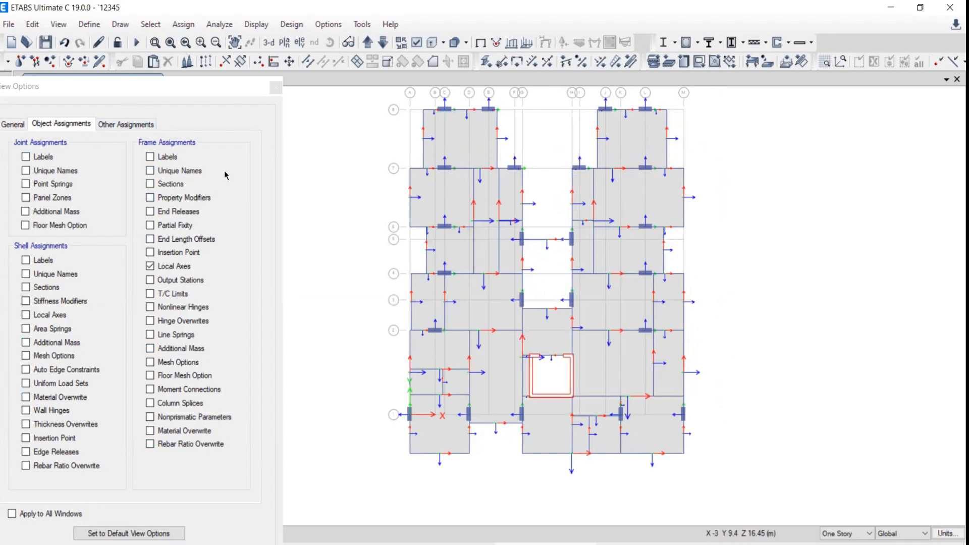
Step: Display the pier labels on the core walls and replace them with the pier local axes
left_click(113, 129)
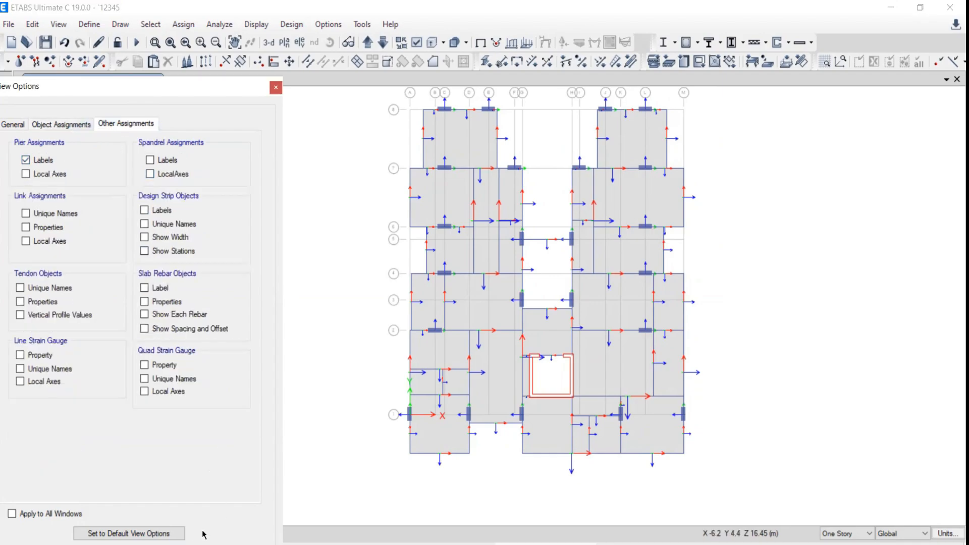
scroll(544, 391, "up", 3)
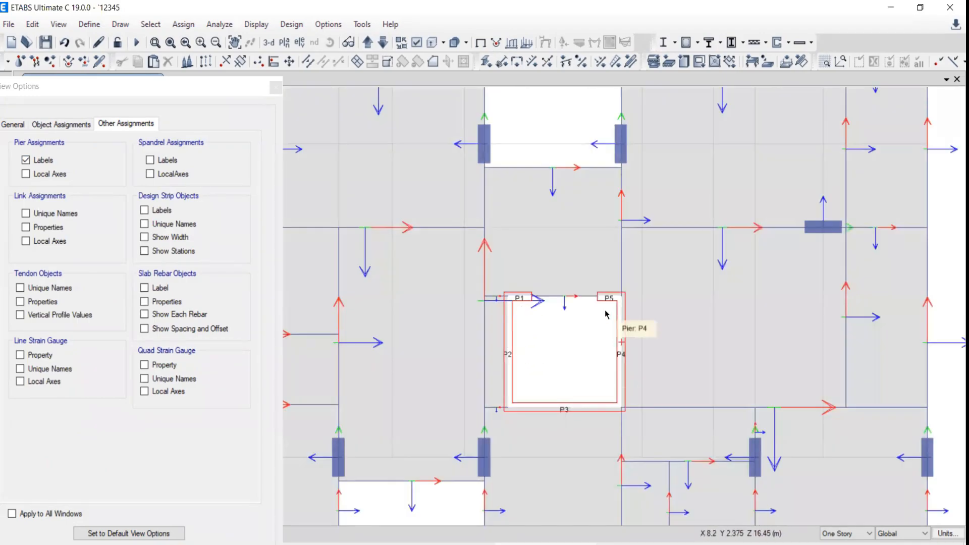
left_click(27, 174)
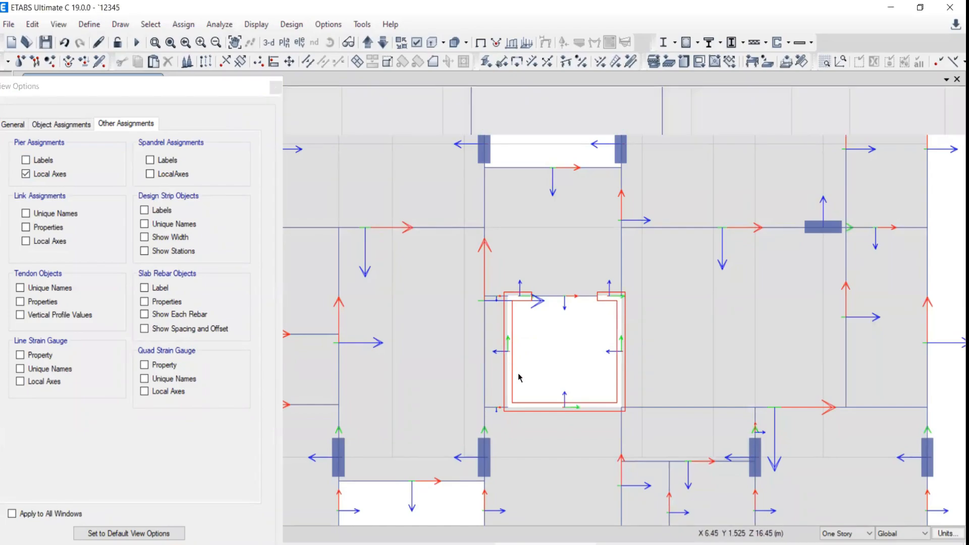
Step: Examine the pier local axes around the core walls and turn their display off
scroll(504, 372, "up", 3)
left_click(25, 174)
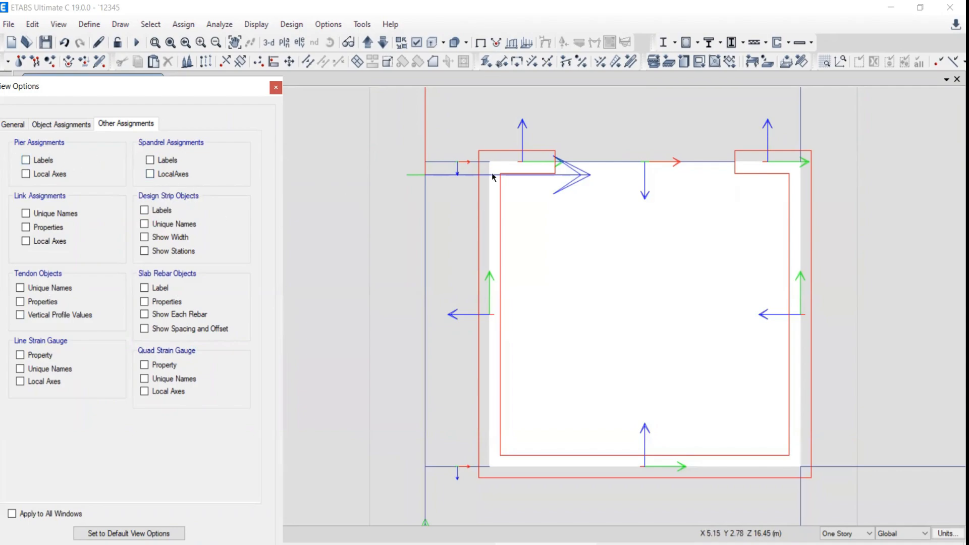
left_click(26, 160)
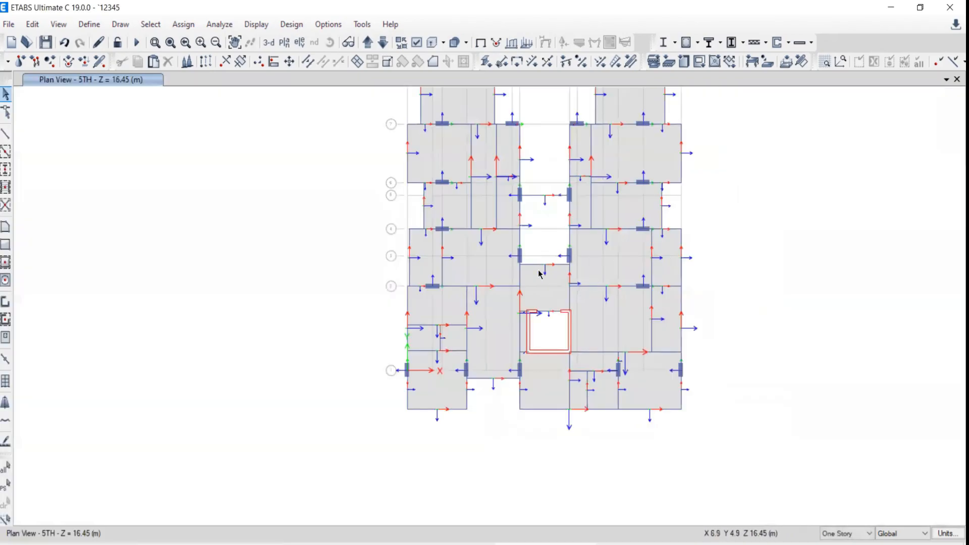
Step: Reopen the display options and bring up the pier, spandrel, link and other assignment settings
middle_click_drag(541, 271, 516, 277)
left_click(416, 44)
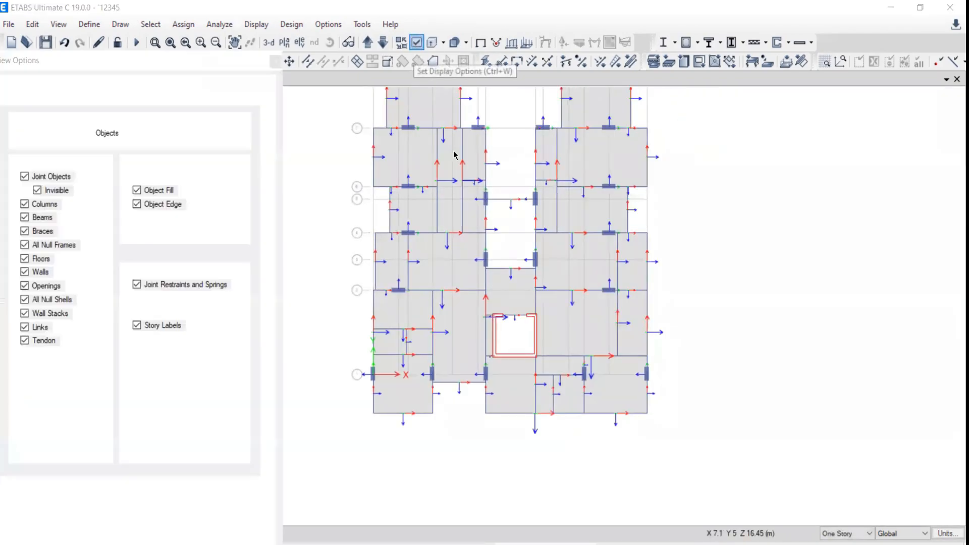
left_click(61, 98)
left_click(125, 99)
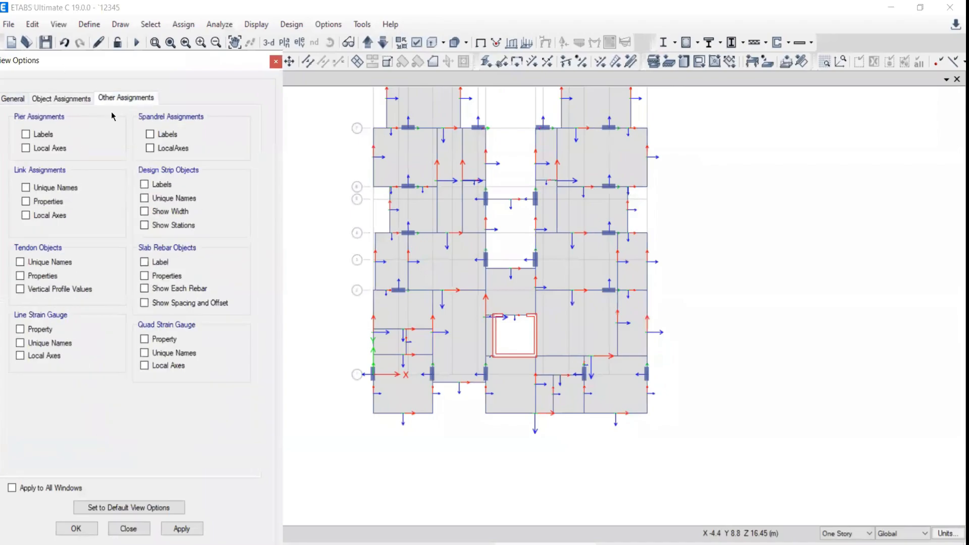